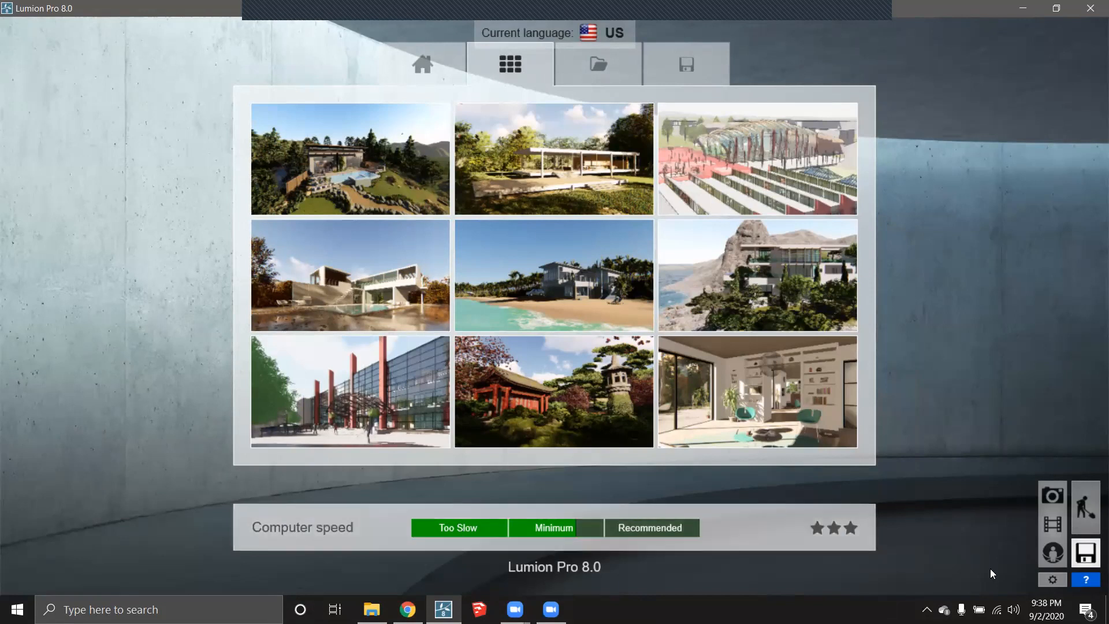
# - Set the editor quality to medium in Settings and confirm
pyautogui.click(1049, 579)
pyautogui.click(418, 174)
pyautogui.click(446, 178)
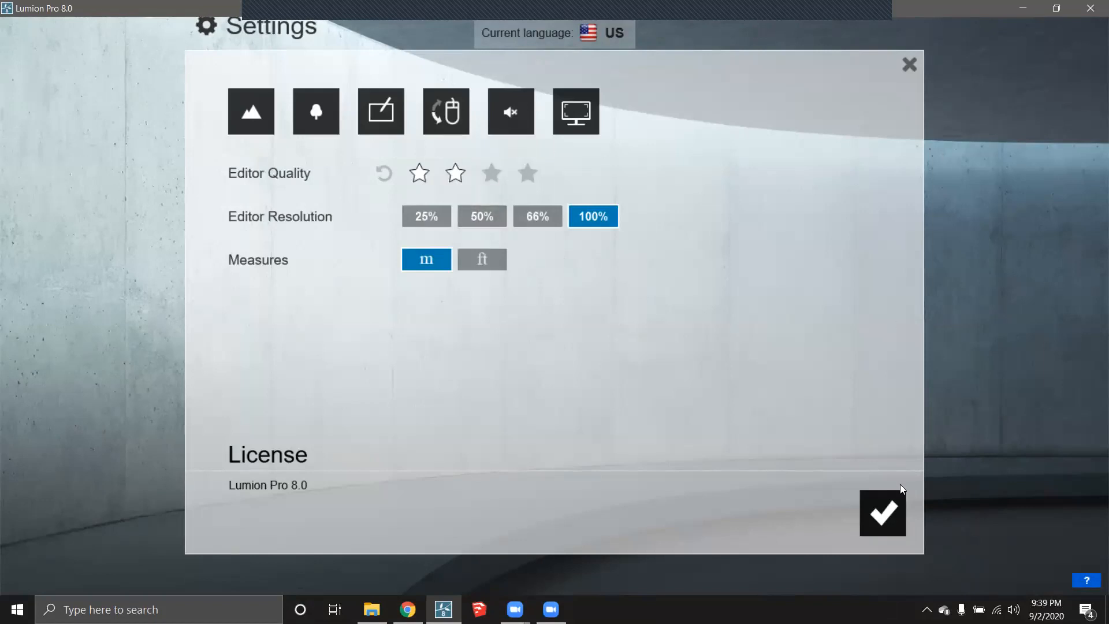
pyautogui.click(882, 513)
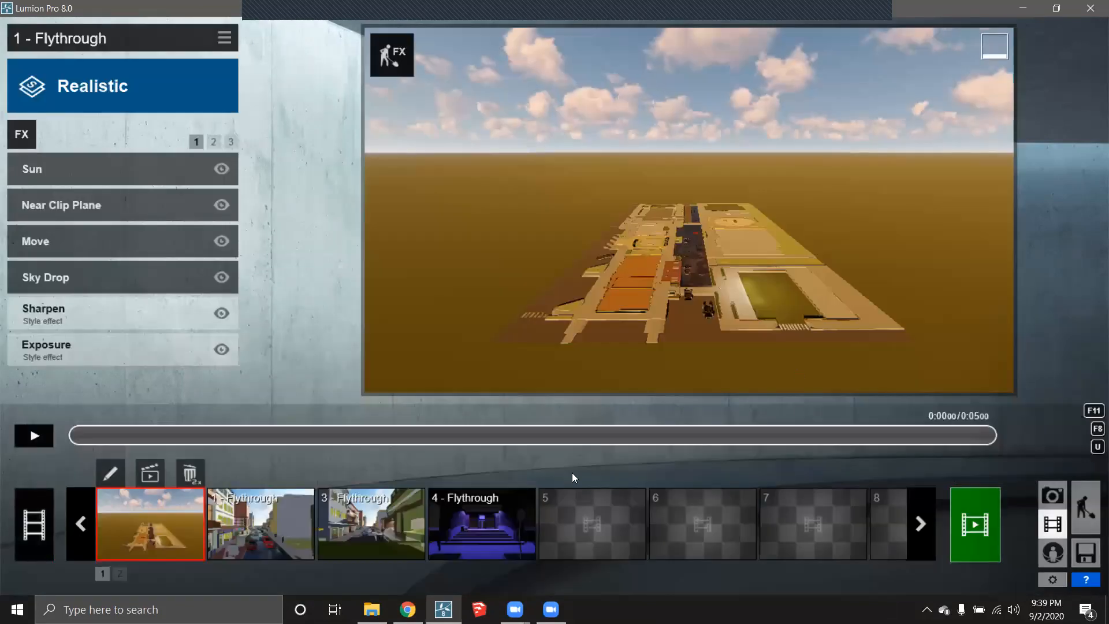
# - Browse the start page and its example projects
pyautogui.click(1086, 553)
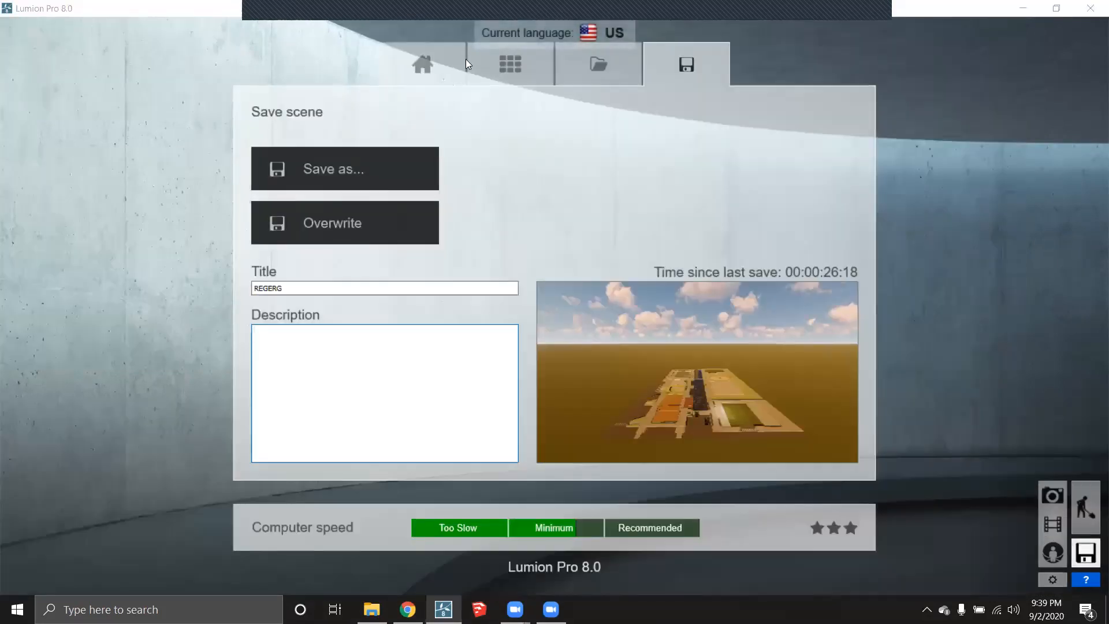
pyautogui.click(447, 58)
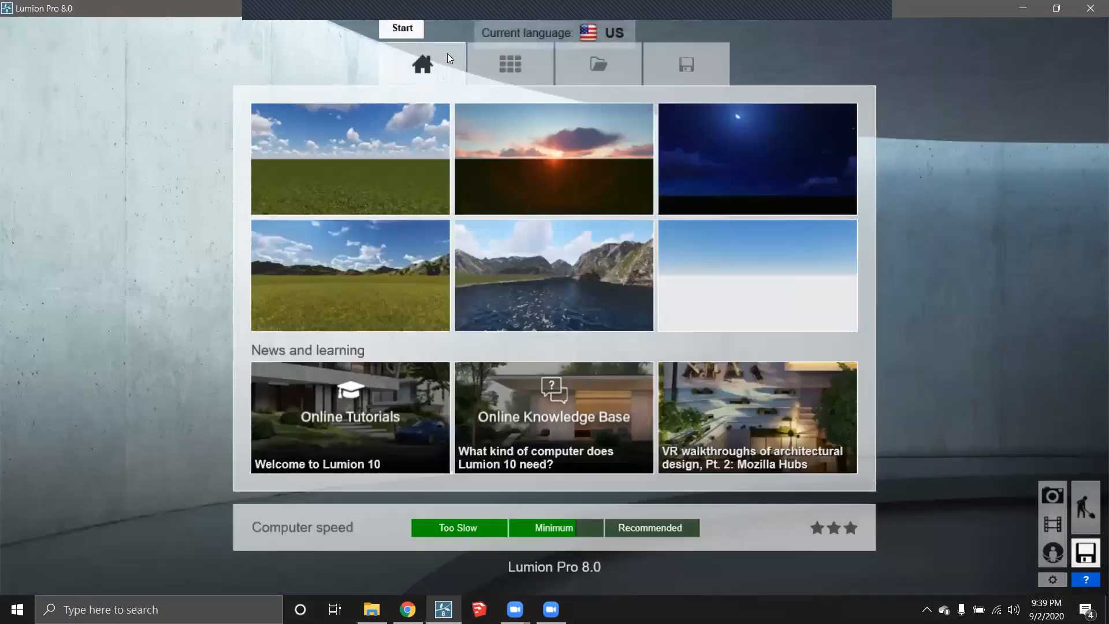
pyautogui.click(520, 60)
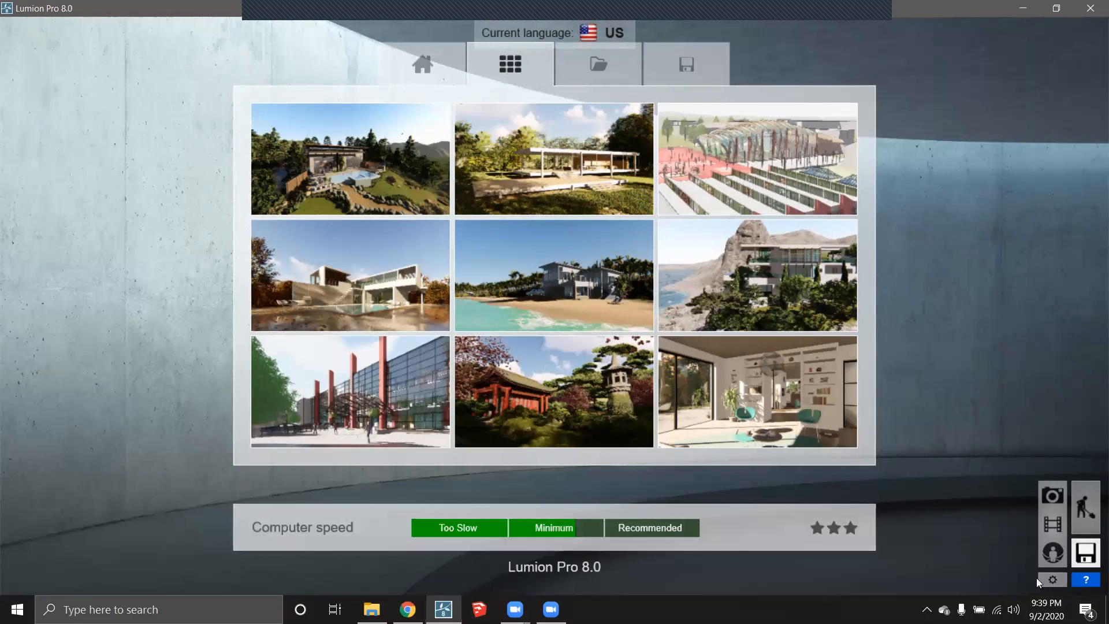
# - Reopen and close the Settings several times without making changes
pyautogui.click(1054, 579)
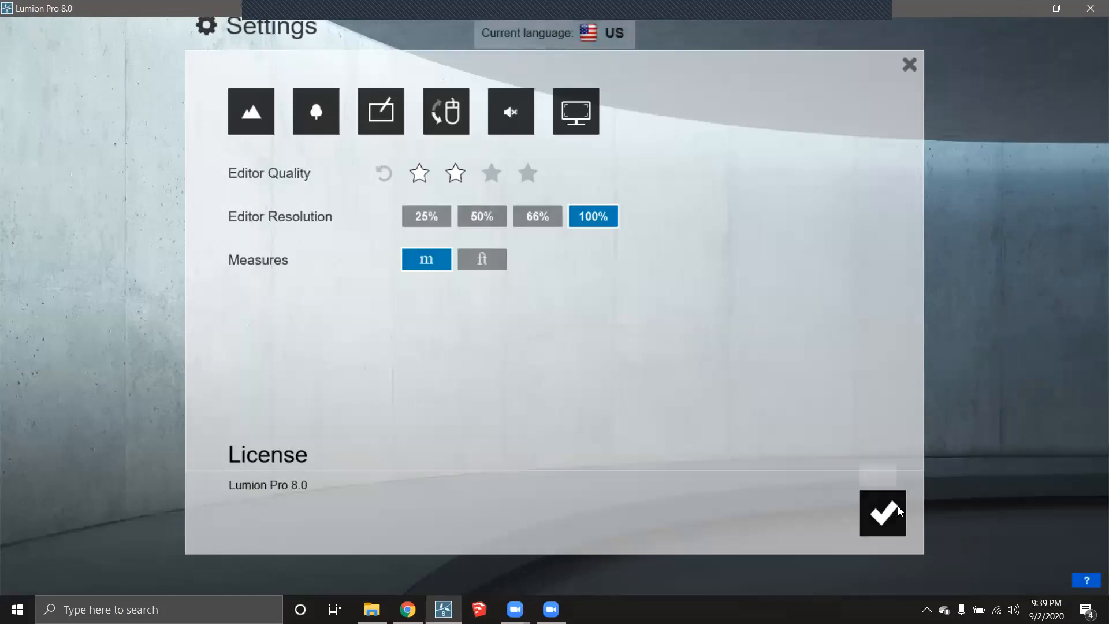
pyautogui.click(890, 510)
pyautogui.click(1085, 553)
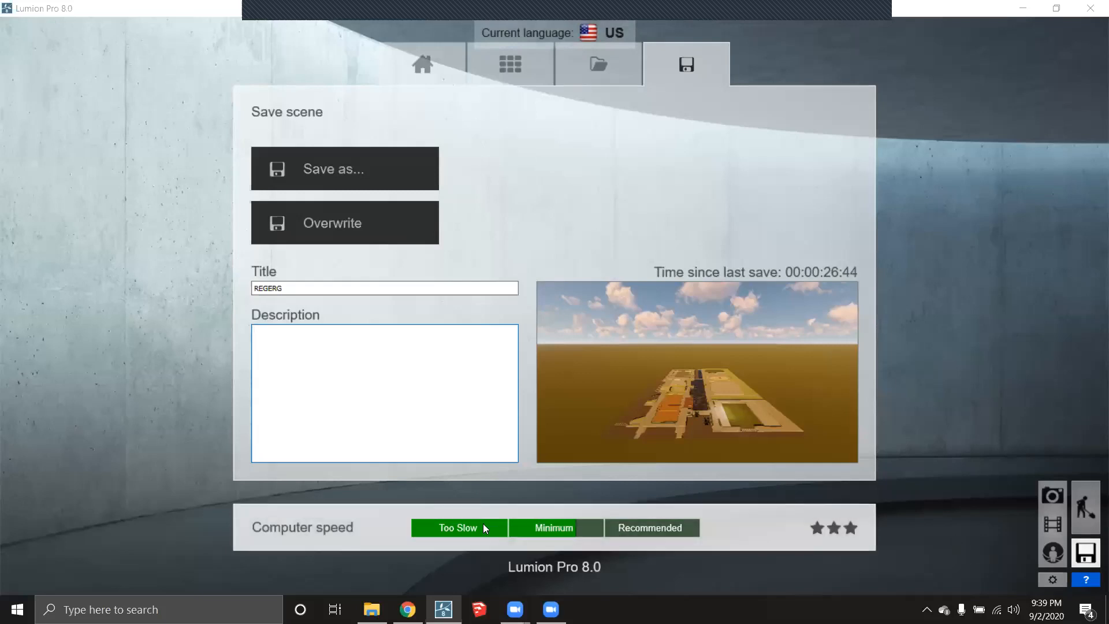
pyautogui.click(1051, 579)
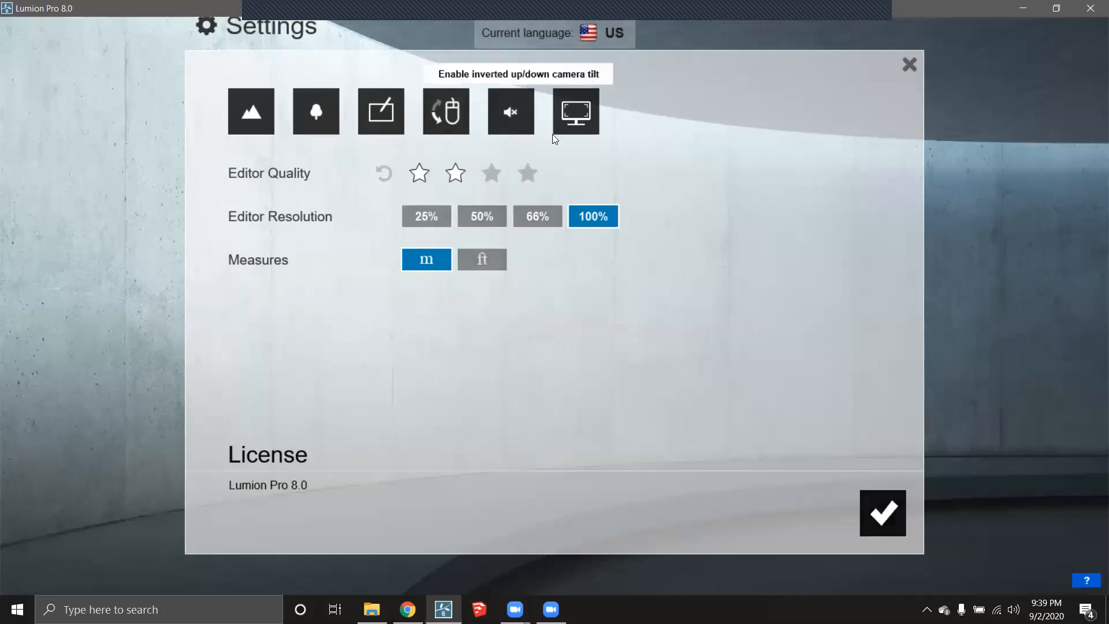
pyautogui.click(888, 506)
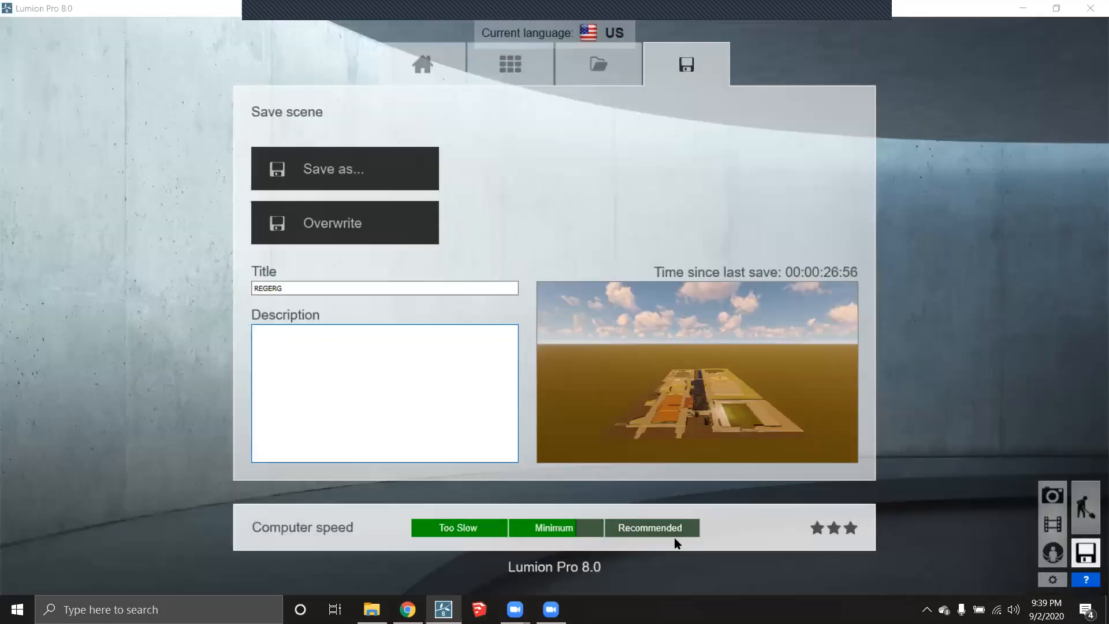
pyautogui.click(1053, 580)
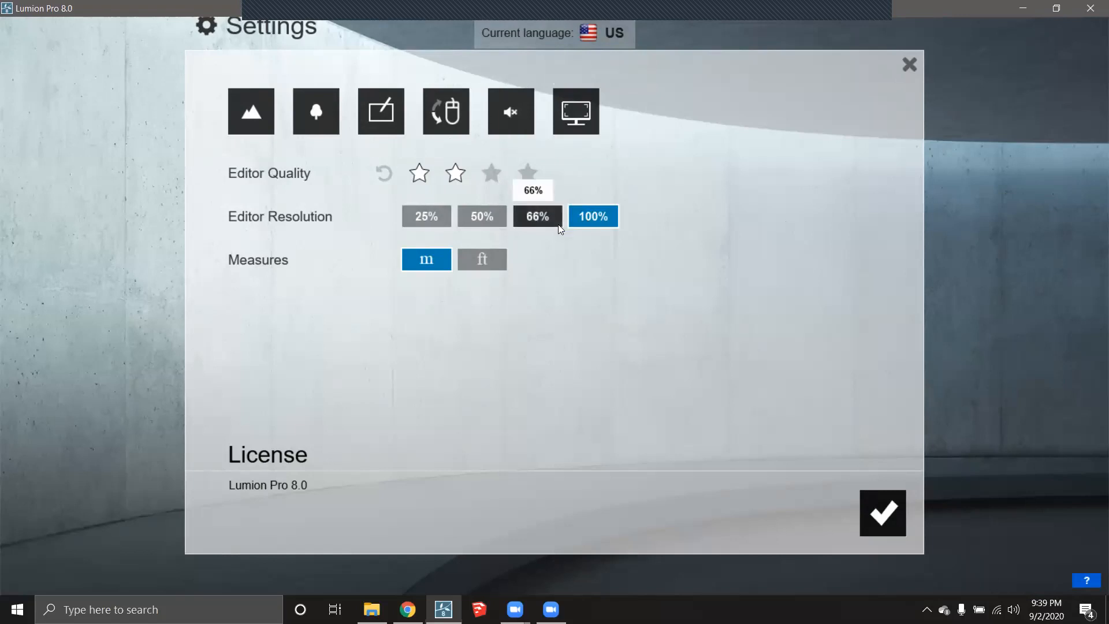
pyautogui.click(910, 64)
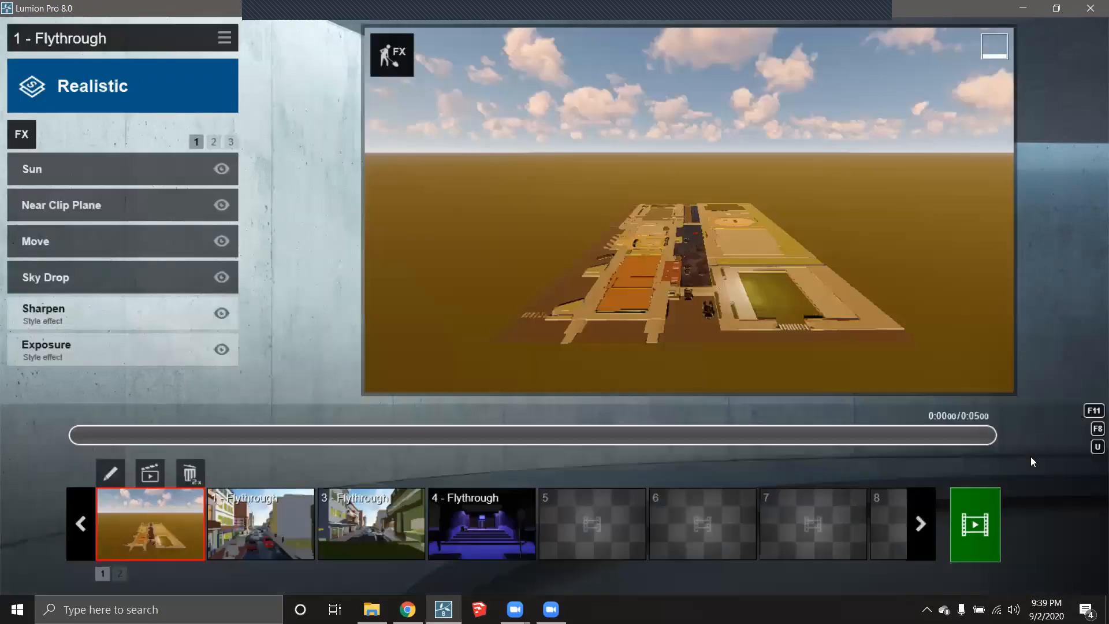
# - Return from the movie editor to the 3D scene and browse the example projects again
pyautogui.click(1086, 506)
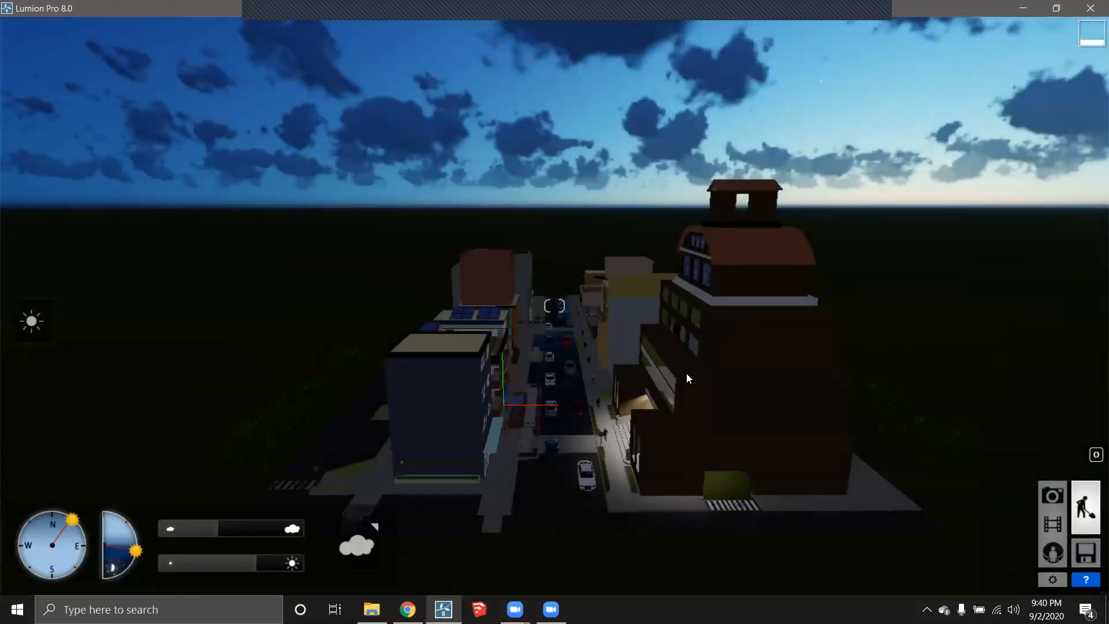
pyautogui.click(1086, 553)
pyautogui.click(427, 69)
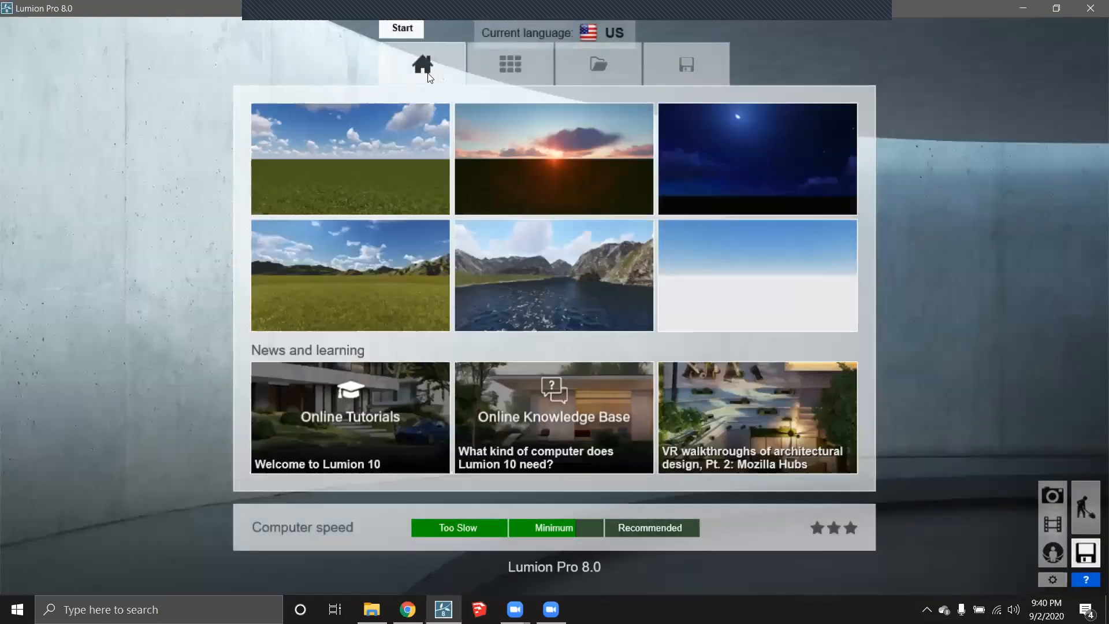
pyautogui.click(519, 64)
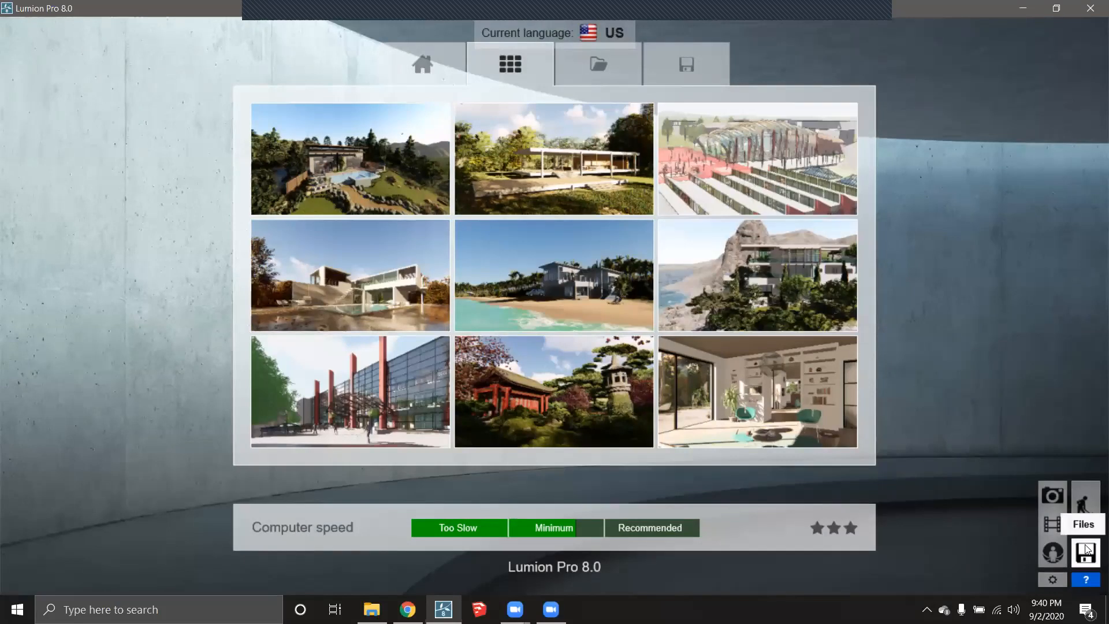
pyautogui.click(1052, 579)
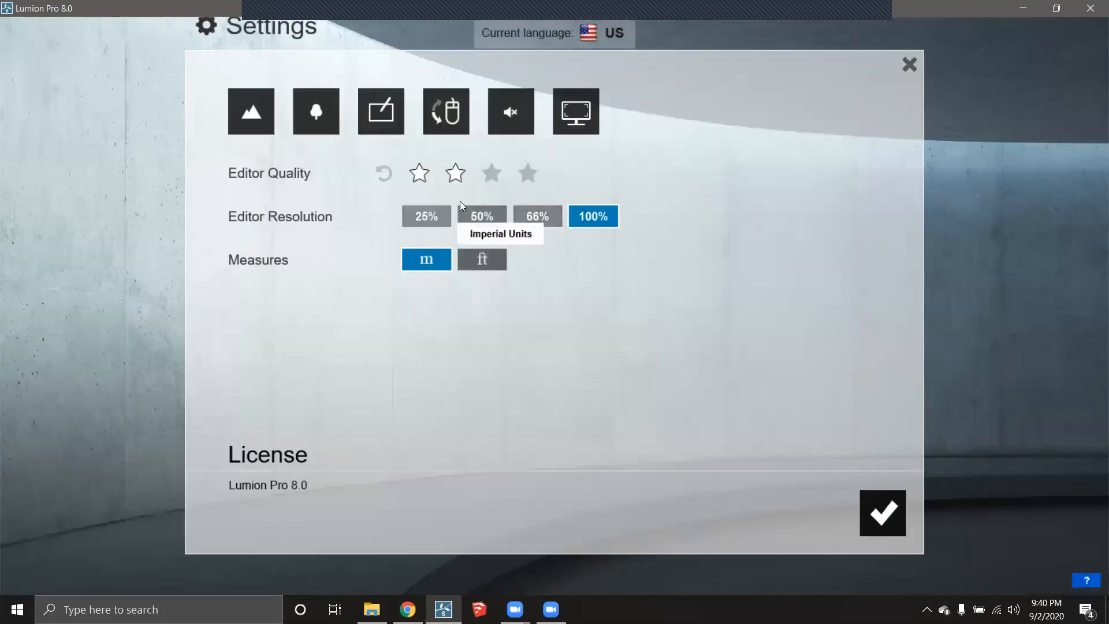
pyautogui.click(895, 509)
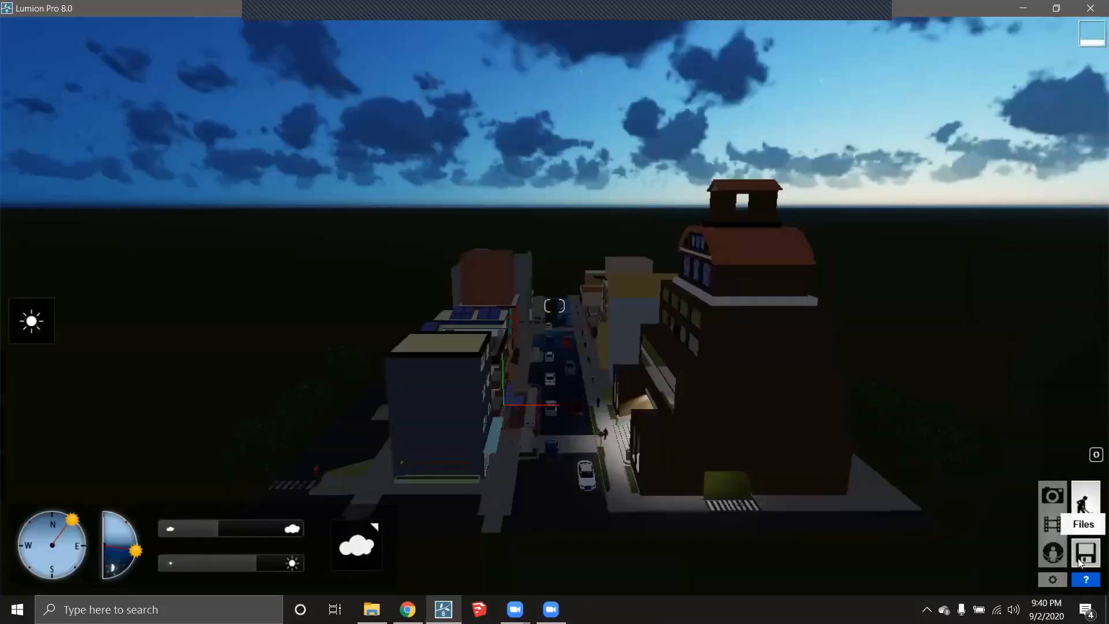
pyautogui.click(1085, 552)
pyautogui.click(530, 69)
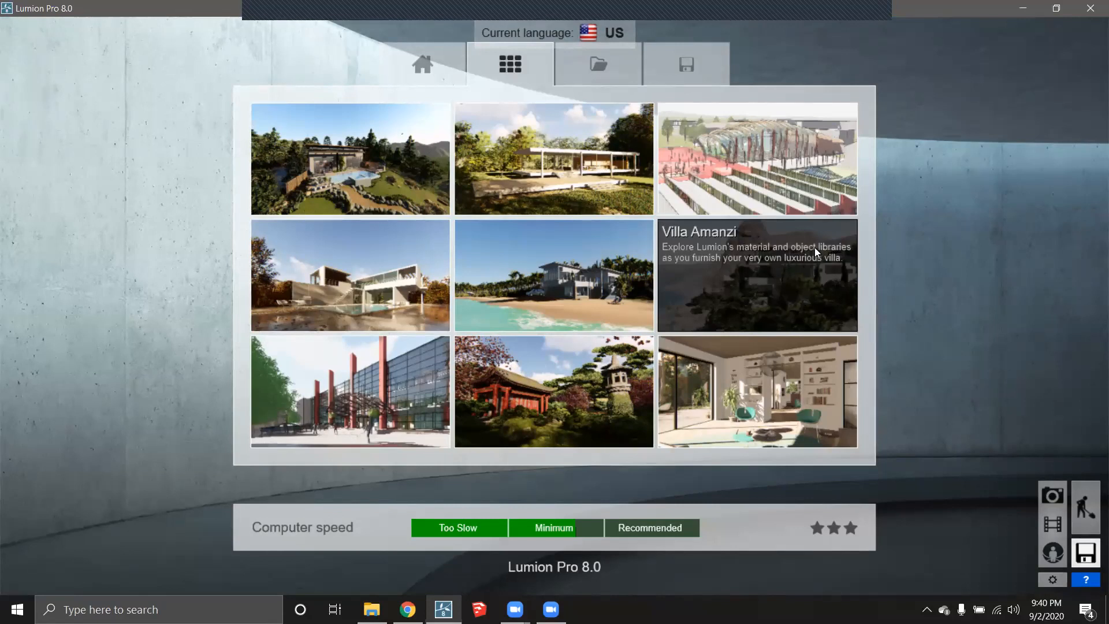
# - Load the Villa Amanzi example scene from the Examples tab
pyautogui.click(774, 269)
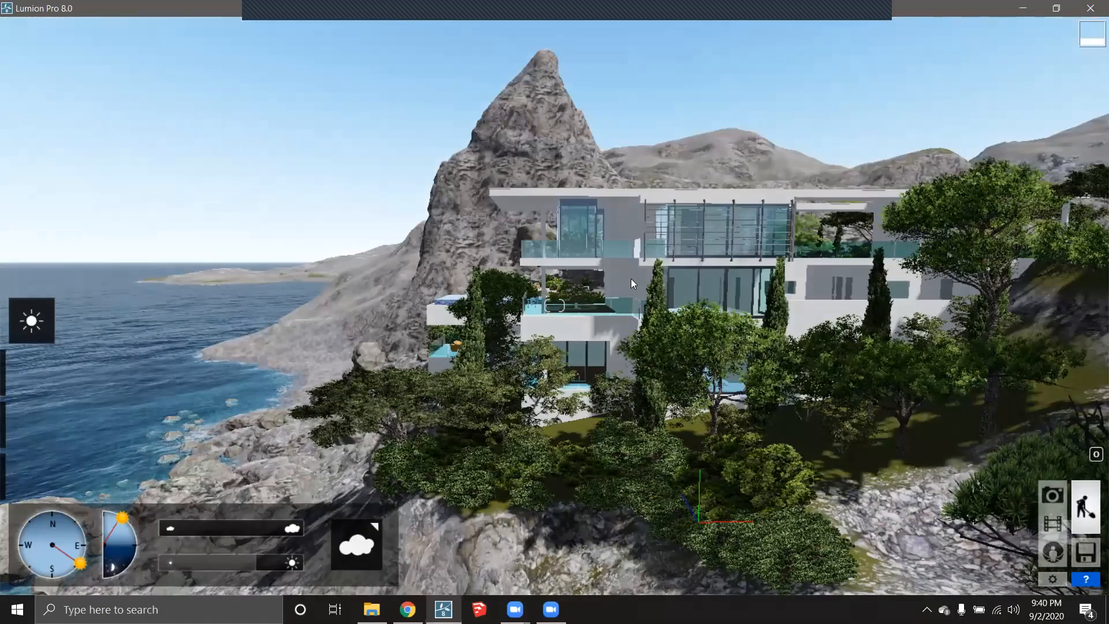
# - Circle the camera around the villa and look down over its roofs and pool
pyautogui.press('a')
pyautogui.press('a')
pyautogui.moveTo(346, 323); pyautogui.dragTo(569, 329, button='right')
pyautogui.press('a')
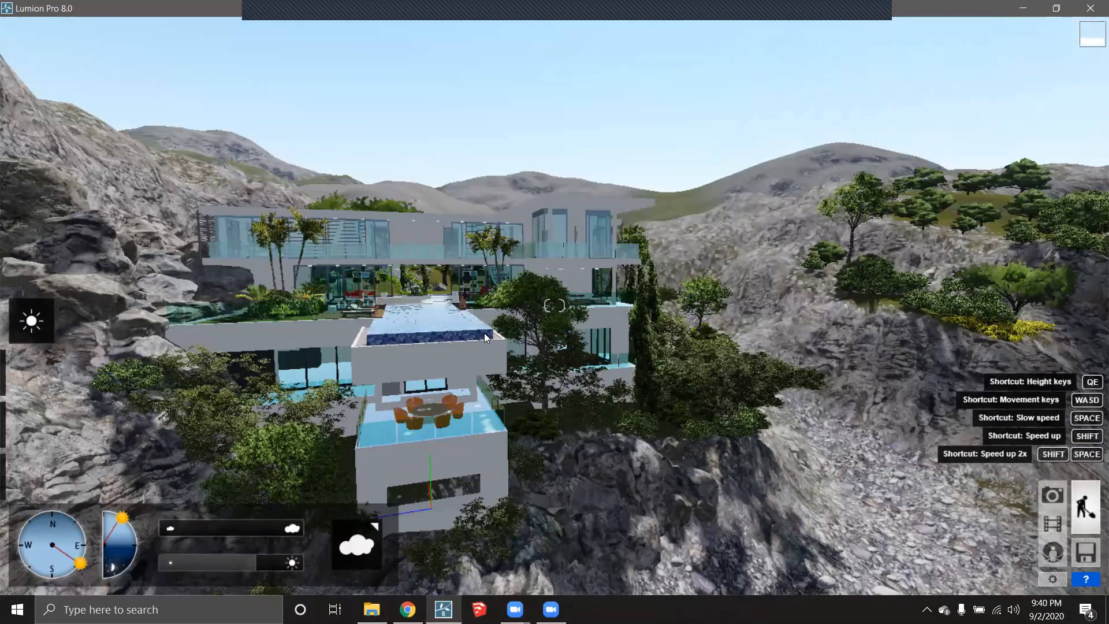
pyautogui.moveTo(477, 335); pyautogui.dragTo(362, 414, button='right')
pyautogui.press('a')
pyautogui.press('s')
pyautogui.press('w')
pyautogui.press('s')
pyautogui.moveTo(686, 369); pyautogui.dragTo(656, 422, button='right')
pyautogui.press('d')
pyautogui.press('d')
pyautogui.press('d')
# - Fly back over the carport and driveway, then tilt up toward the rocky peak
pyautogui.press('s')
pyautogui.press('a')
pyautogui.press('a')
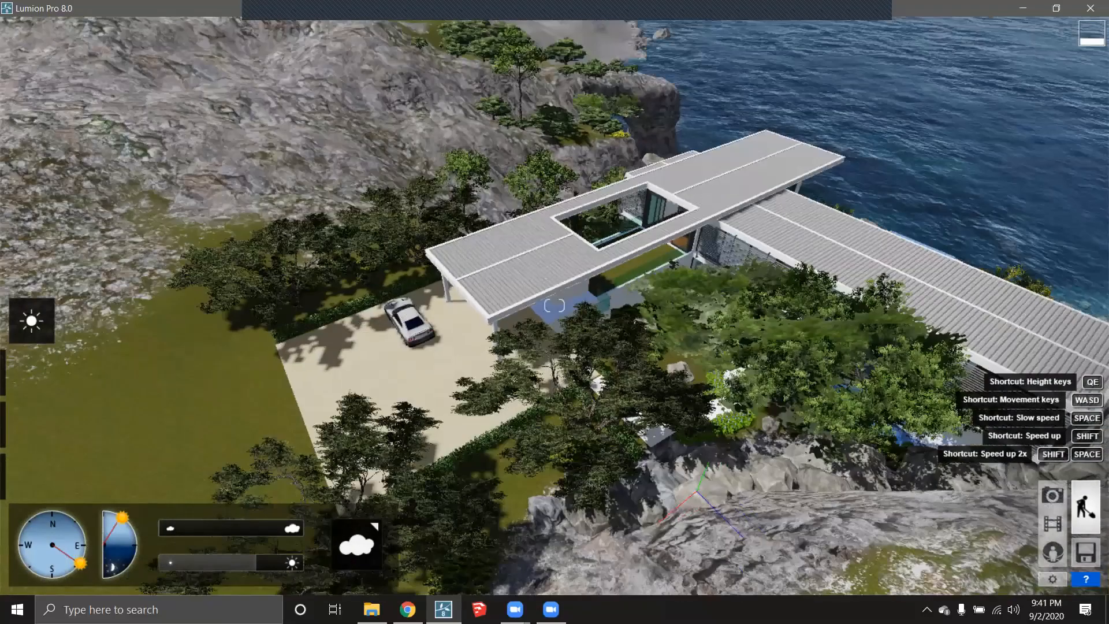
pyautogui.press('a')
pyautogui.moveTo(696, 491); pyautogui.dragTo(809, 491, button='right')
pyautogui.moveTo(503, 306); pyautogui.dragTo(511, 277, button='right')
pyautogui.press('s')
pyautogui.press('a')
pyautogui.press('a')
pyautogui.press('d')
pyautogui.moveTo(318, 375); pyautogui.dragTo(411, 416, button='right')
pyautogui.moveTo(329, 406); pyautogui.dragTo(271, 370, button='right')
pyautogui.moveTo(468, 382); pyautogui.dragTo(519, 432, button='right')
pyautogui.press('d')
pyautogui.press('w')
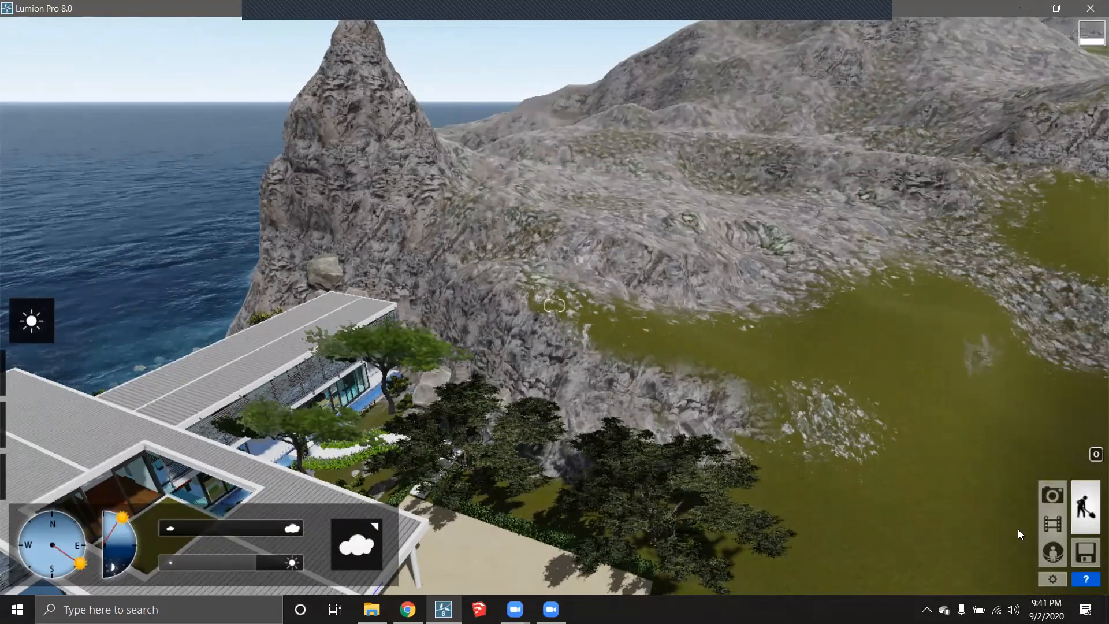
# - Switch to Movie mode and display the entire movie with all its clips
pyautogui.click(1053, 525)
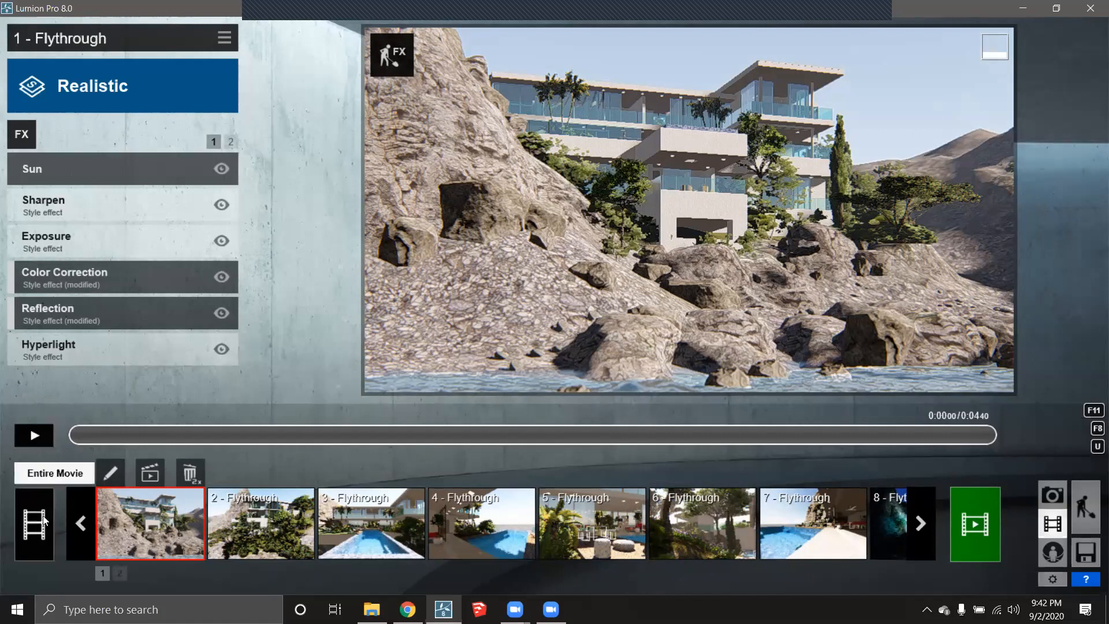
pyautogui.click(33, 497)
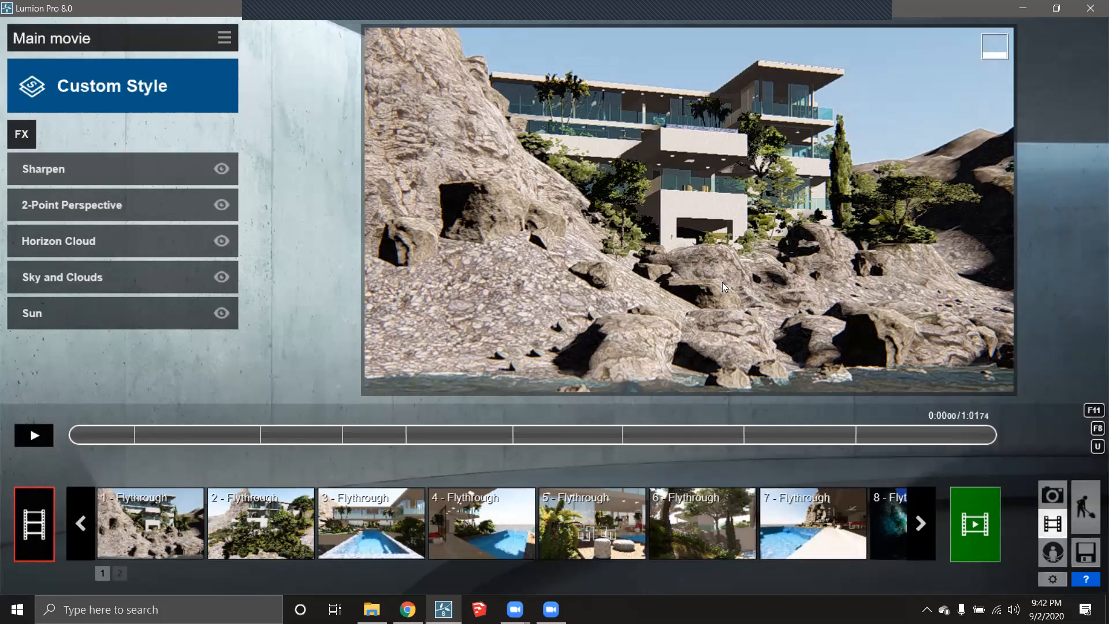
pyautogui.click(33, 436)
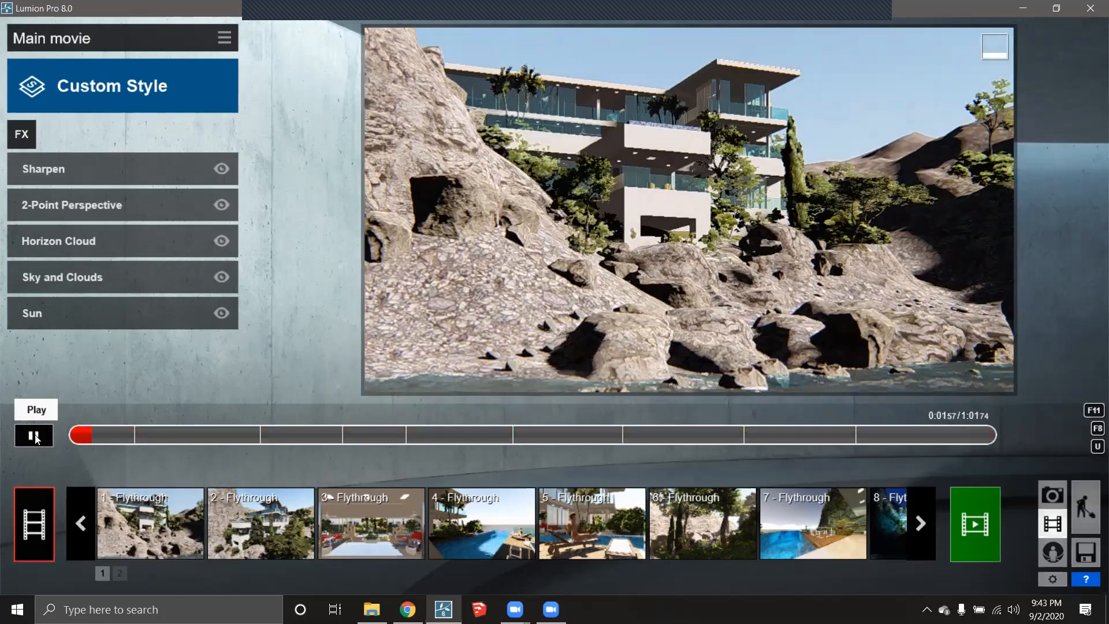
pyautogui.click(33, 433)
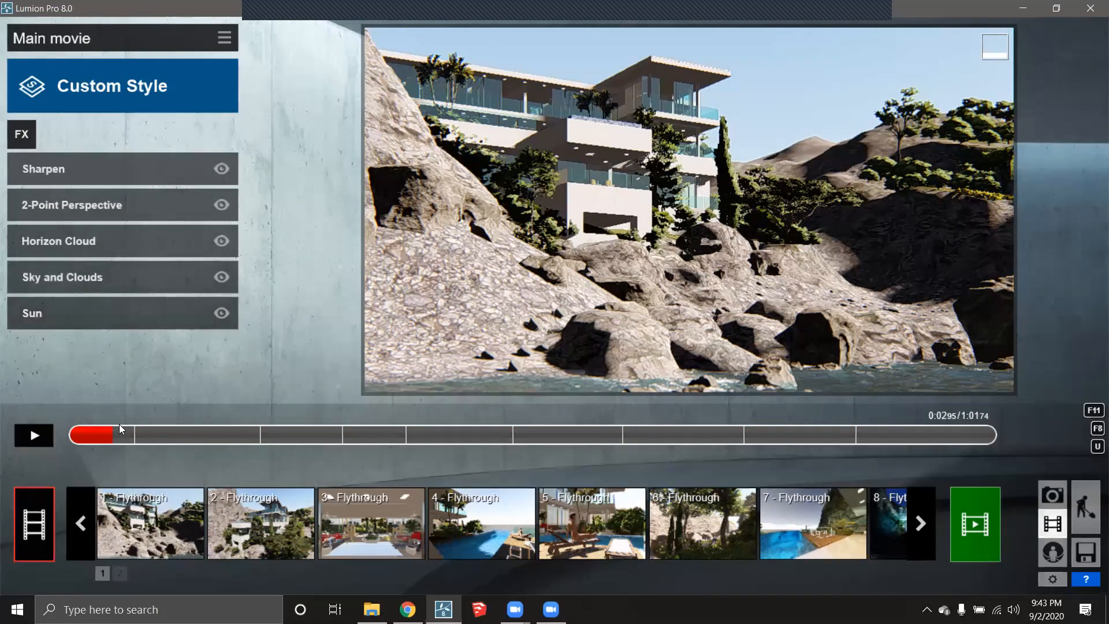
pyautogui.moveTo(112, 433); pyautogui.dragTo(180, 423)
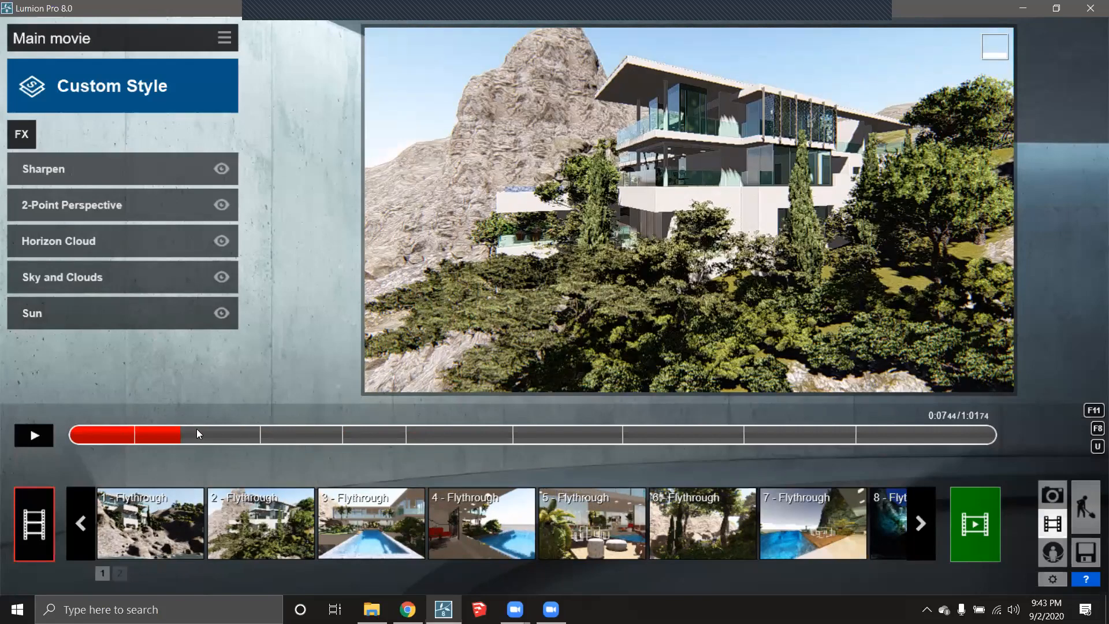
pyautogui.moveTo(173, 437); pyautogui.dragTo(62, 435)
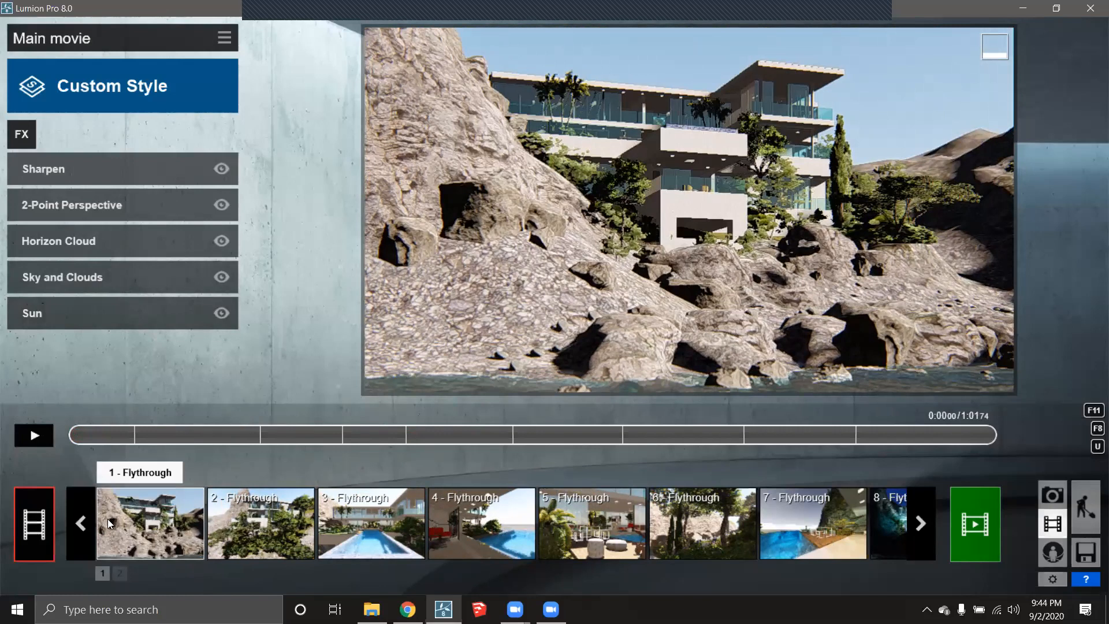
# - Step through the clips in the strip to review each one's preview and effects
pyautogui.click(133, 520)
pyautogui.click(271, 534)
pyautogui.click(363, 533)
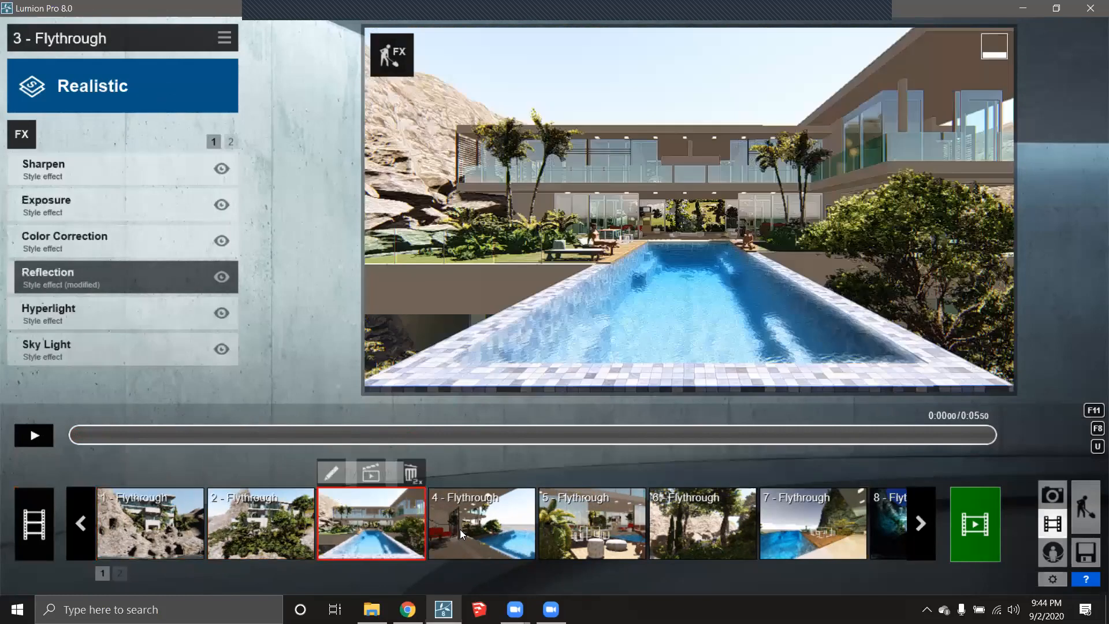
pyautogui.click(460, 529)
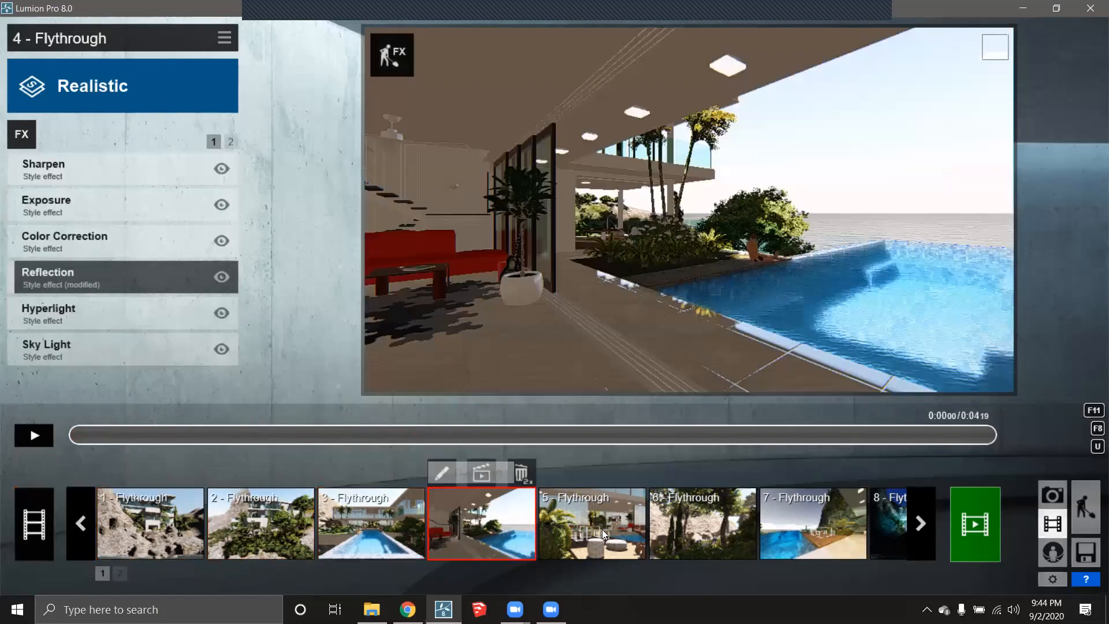
pyautogui.click(920, 523)
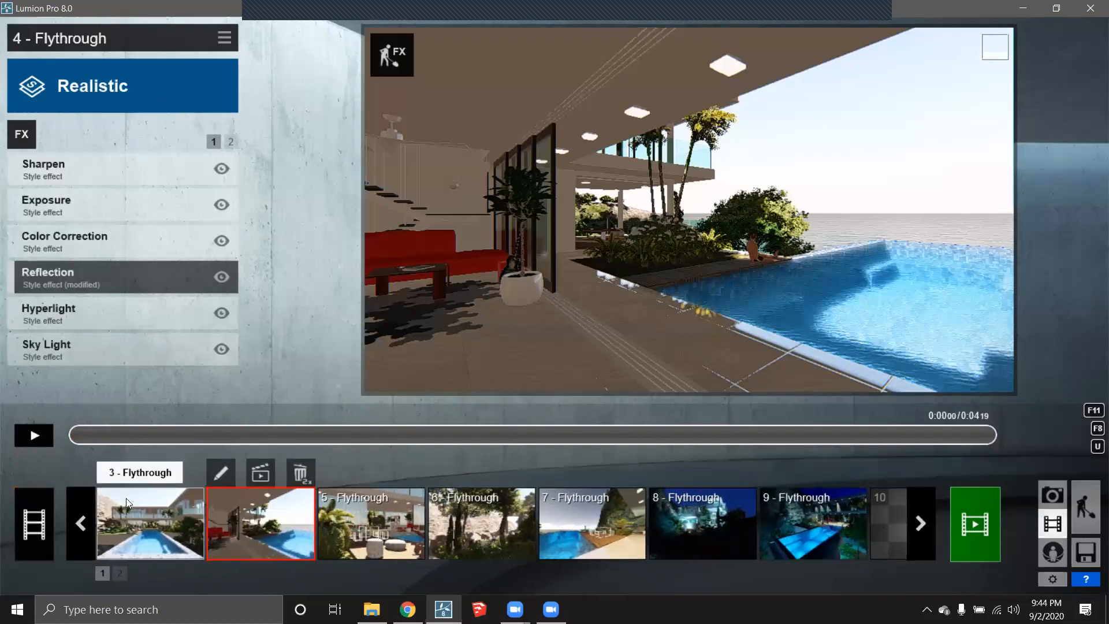
pyautogui.click(80, 522)
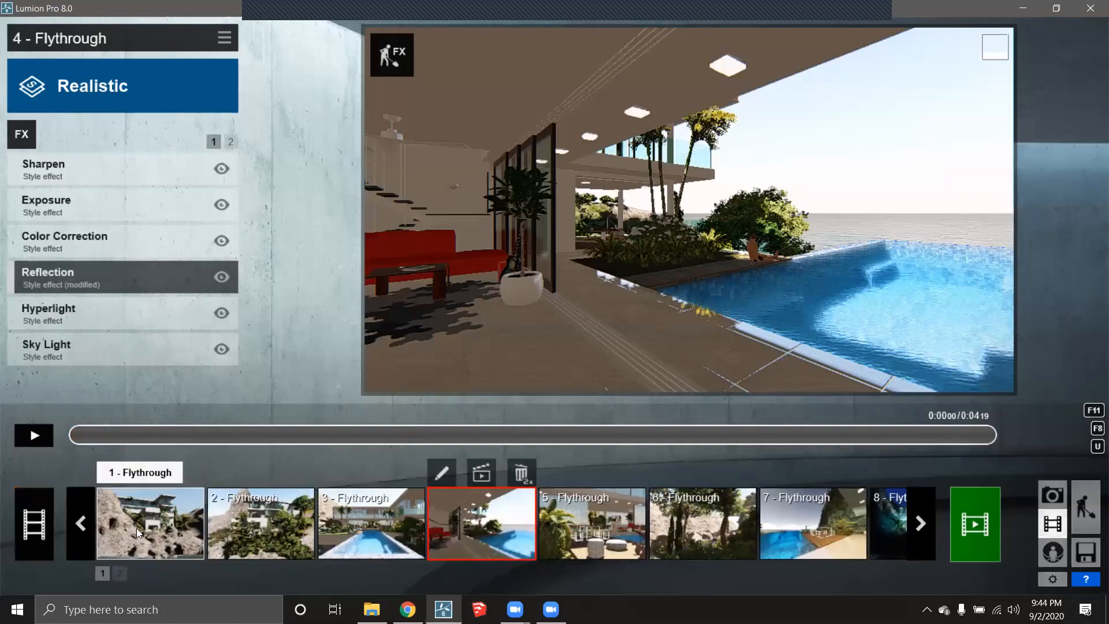
pyautogui.click(136, 528)
pyautogui.click(279, 537)
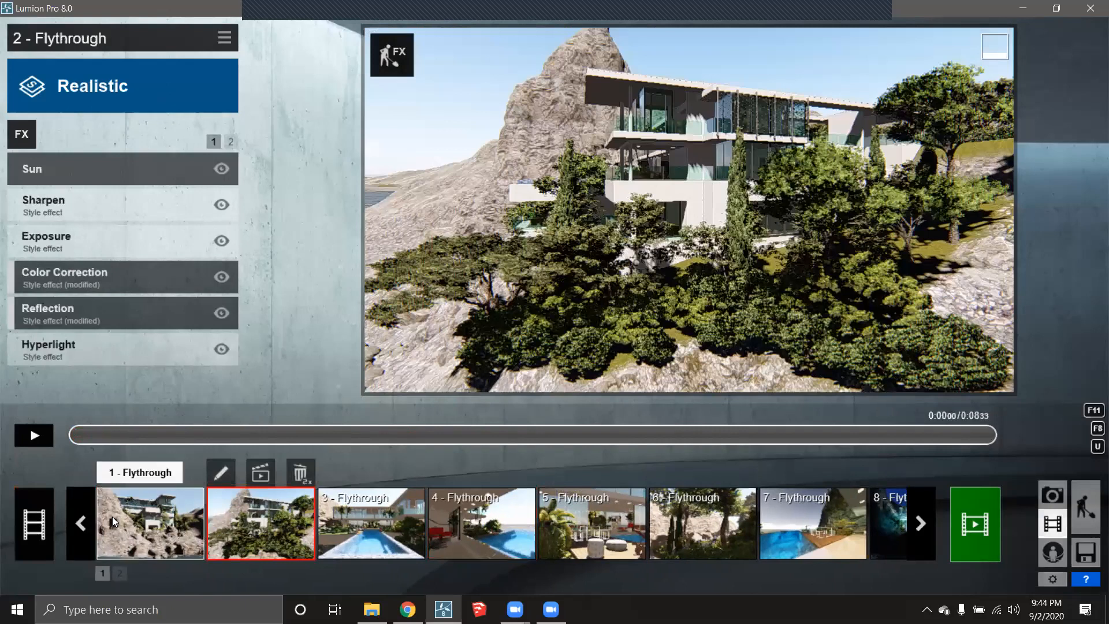
pyautogui.click(114, 518)
pyautogui.click(238, 522)
pyautogui.click(361, 529)
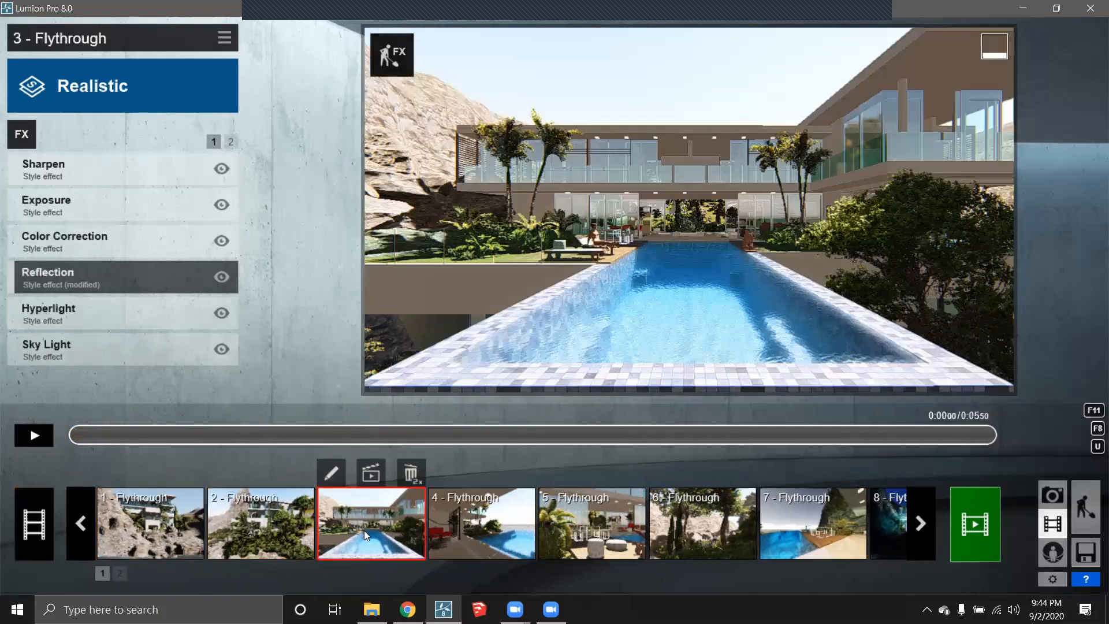
# - Preview the entire movie, then inspect clips 1 through 7 one by one
pyautogui.click(34, 522)
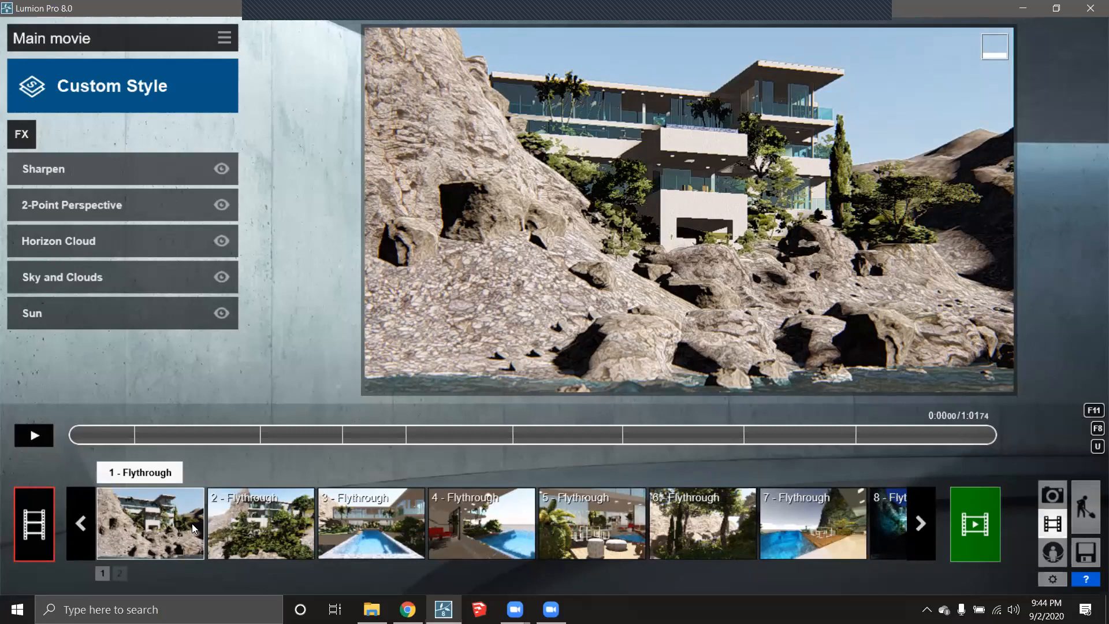
pyautogui.click(179, 516)
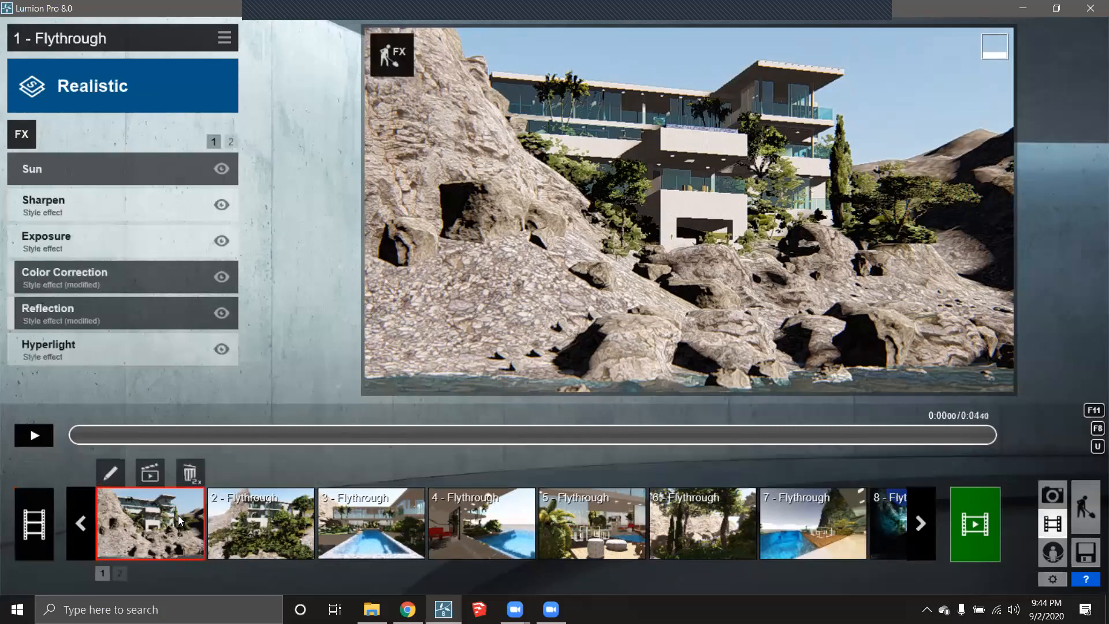
pyautogui.click(242, 521)
pyautogui.click(373, 529)
pyautogui.click(464, 542)
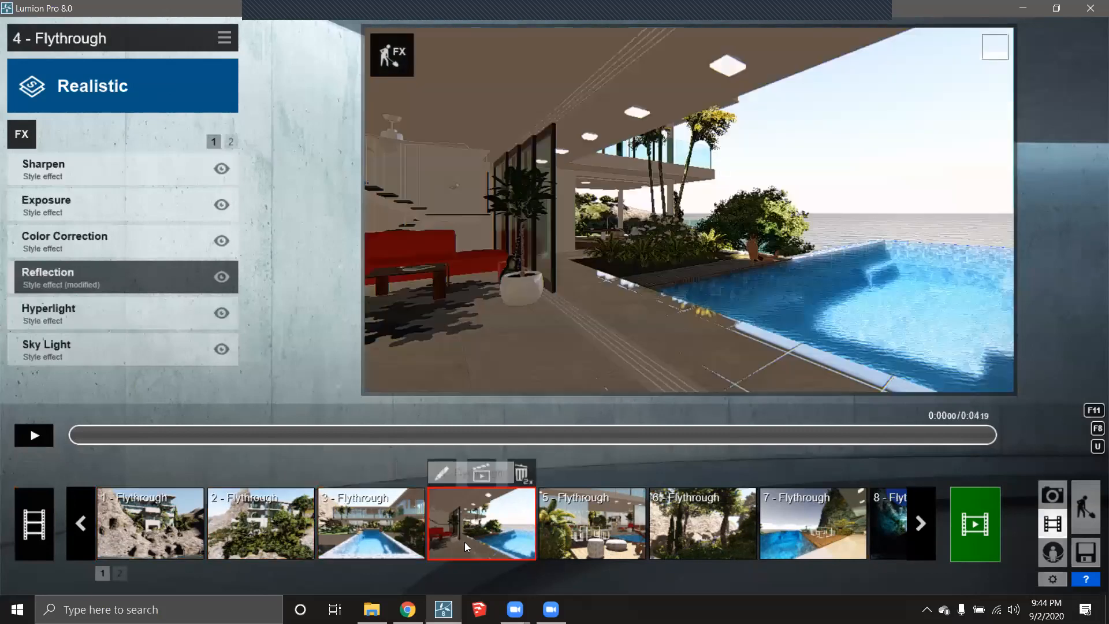
pyautogui.click(552, 549)
pyautogui.click(676, 547)
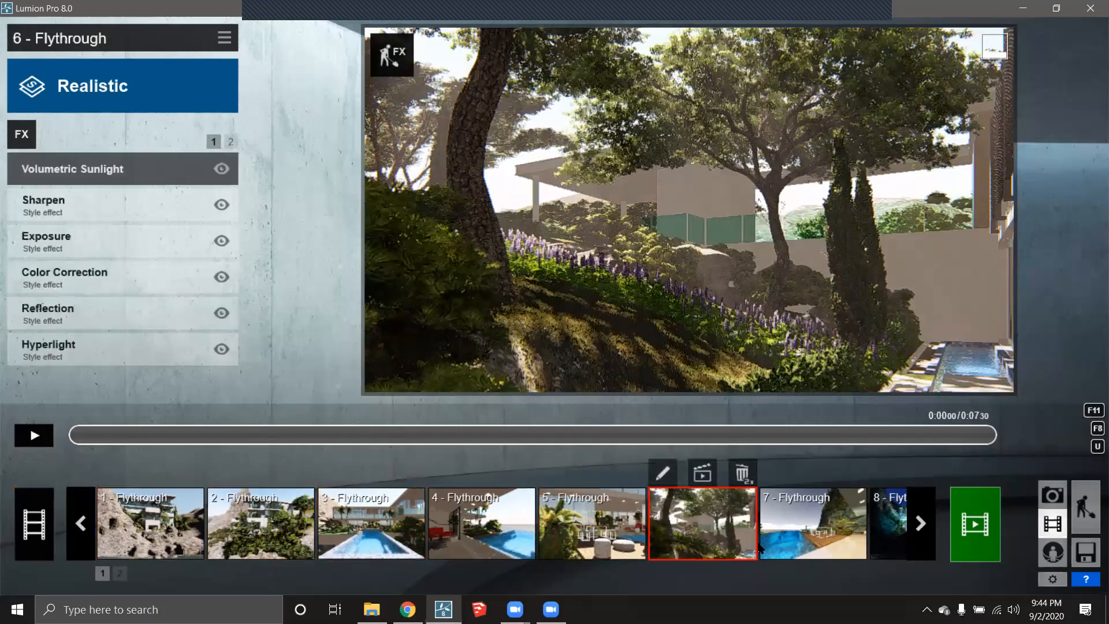
pyautogui.click(808, 539)
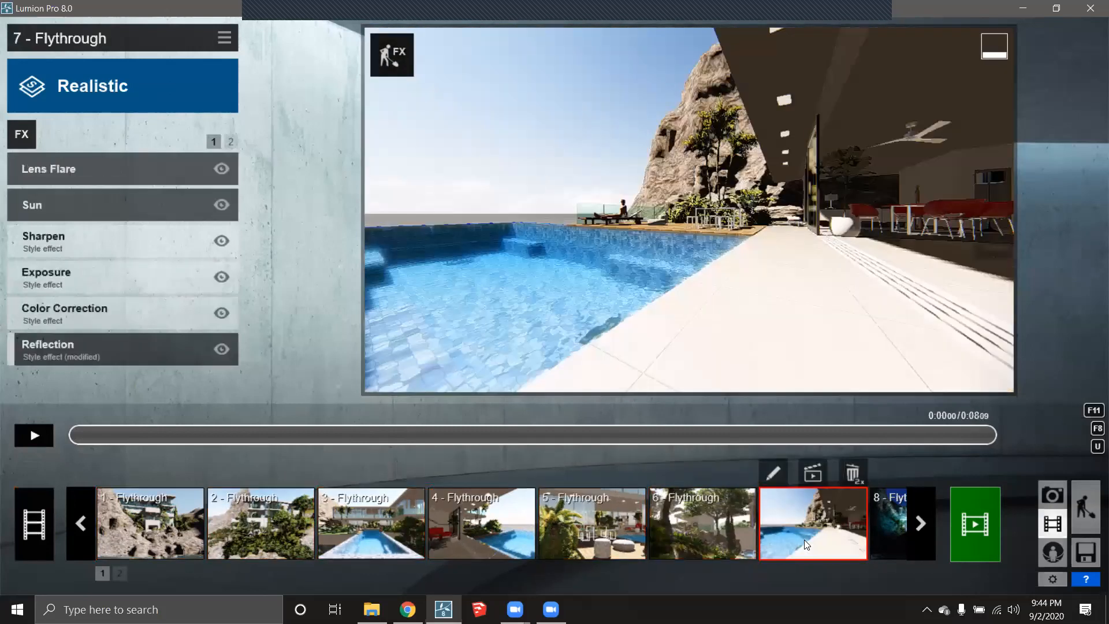
pyautogui.click(133, 552)
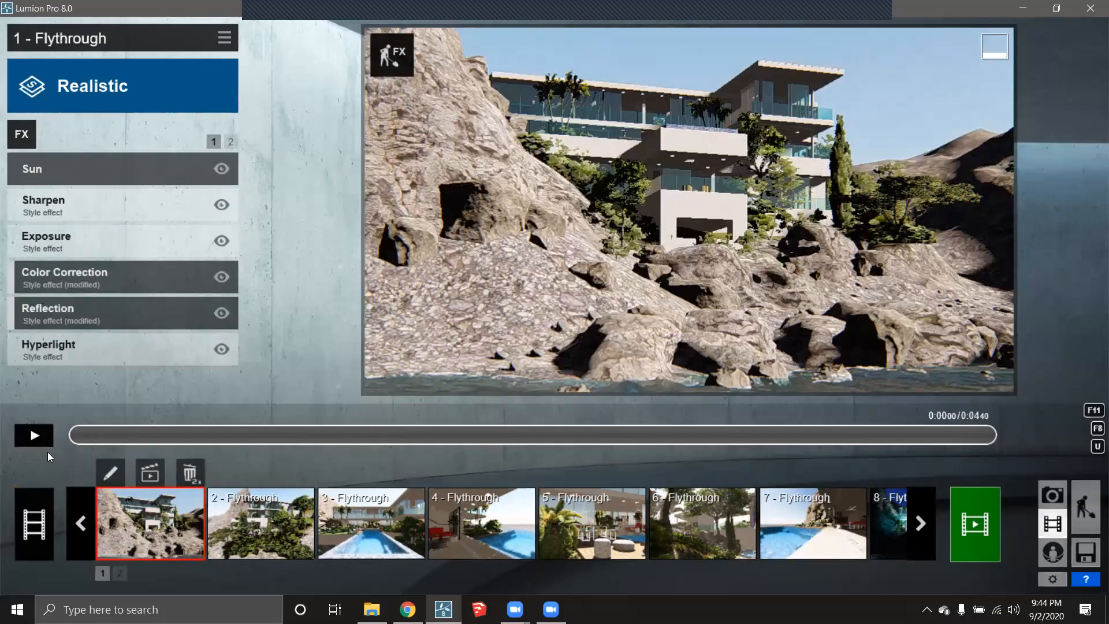
# - Play the flythrough previews of clips 1 to 3, then stop and select clip 1
pyautogui.click(33, 435)
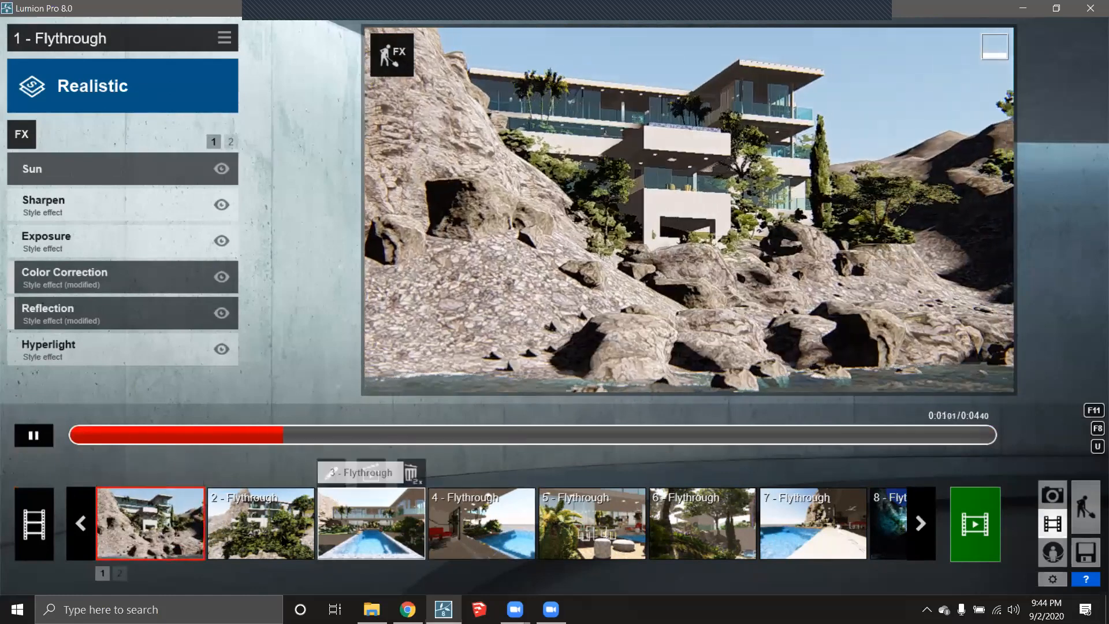
pyautogui.click(260, 522)
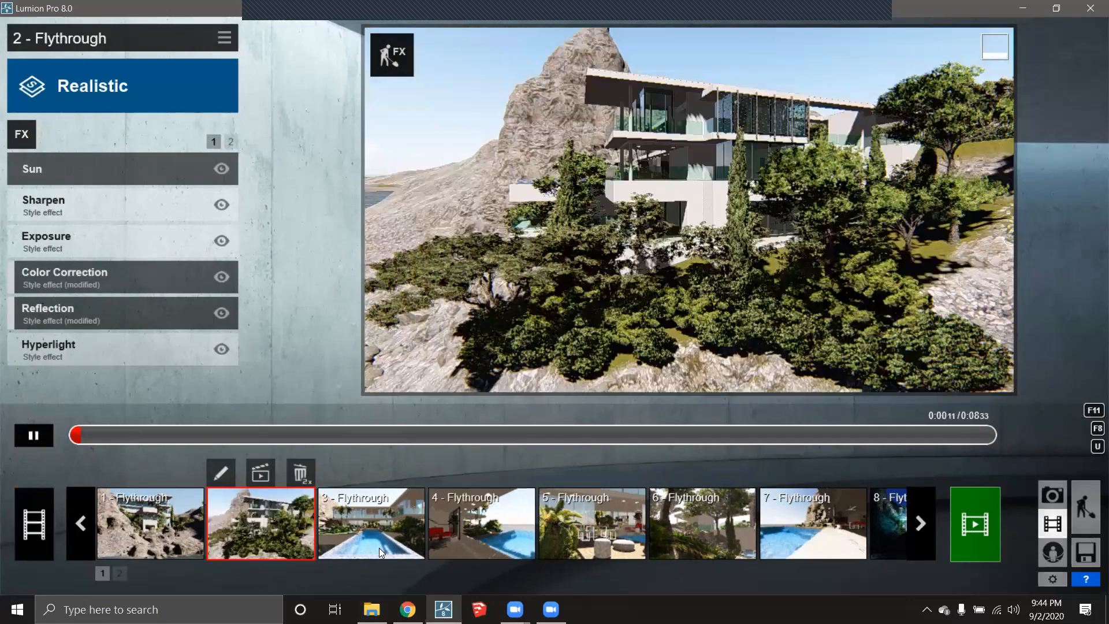
pyautogui.click(379, 548)
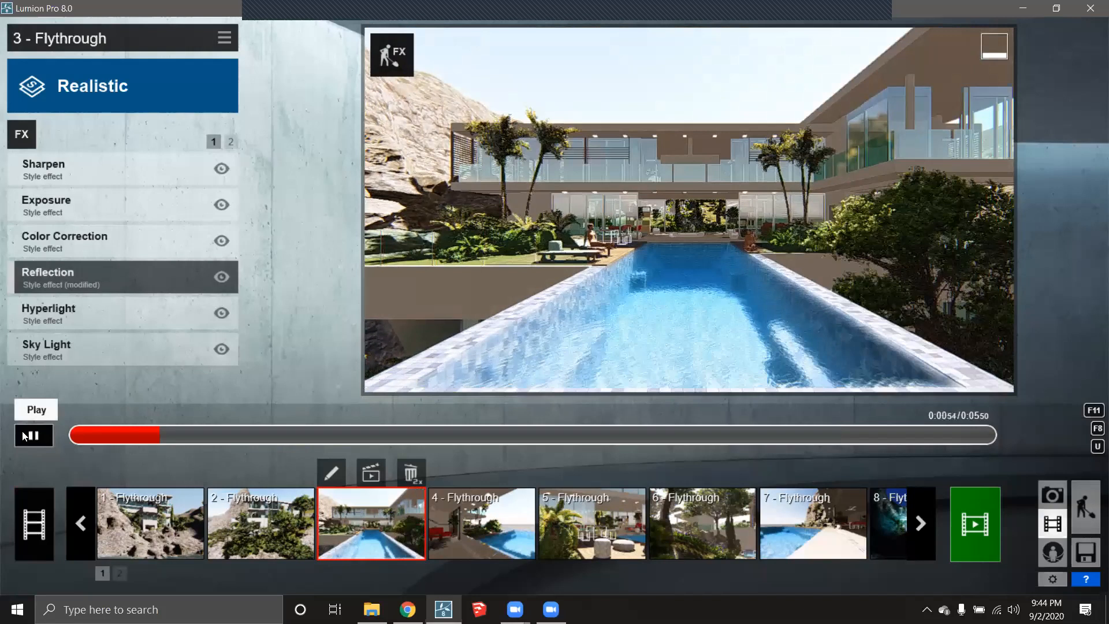
pyautogui.click(34, 436)
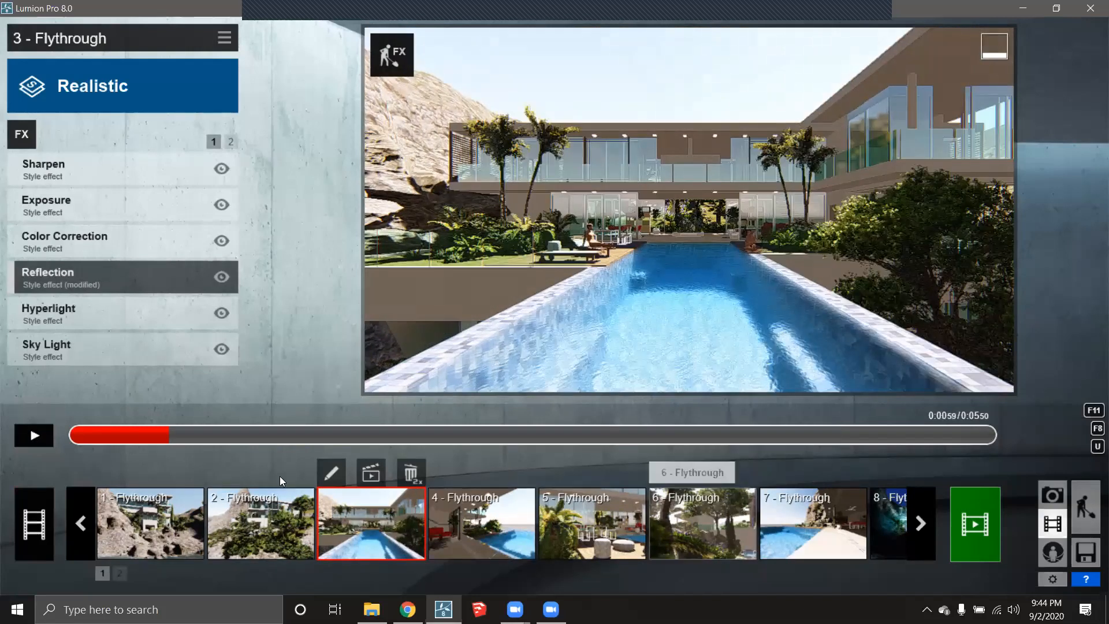
pyautogui.click(171, 528)
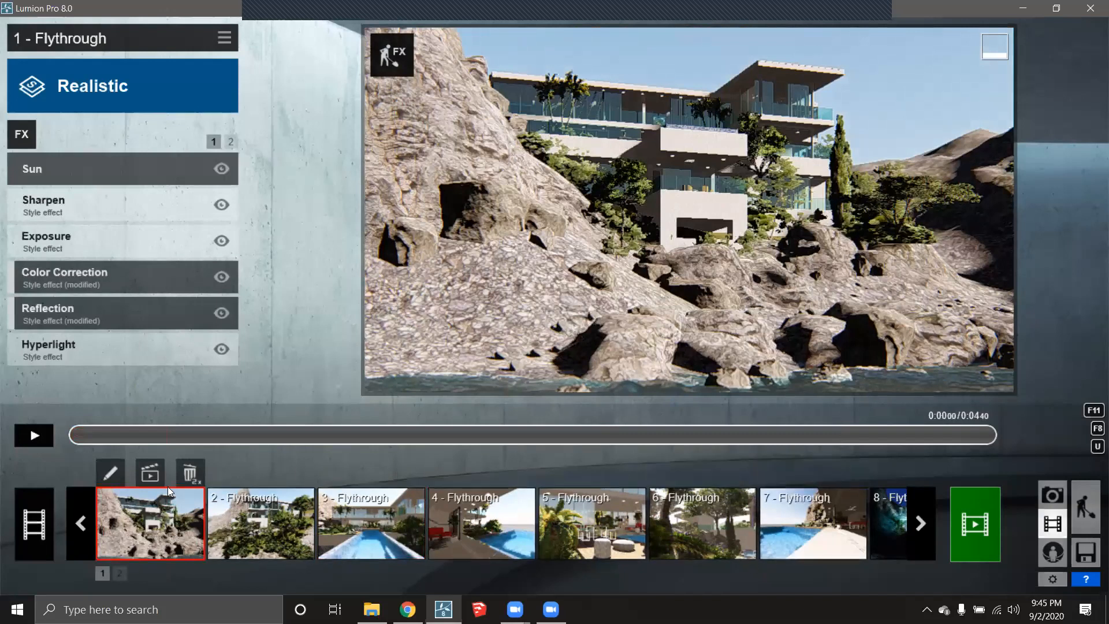
# - Delete clips 1 through 5 from the movie
pyautogui.doubleClick(193, 482)
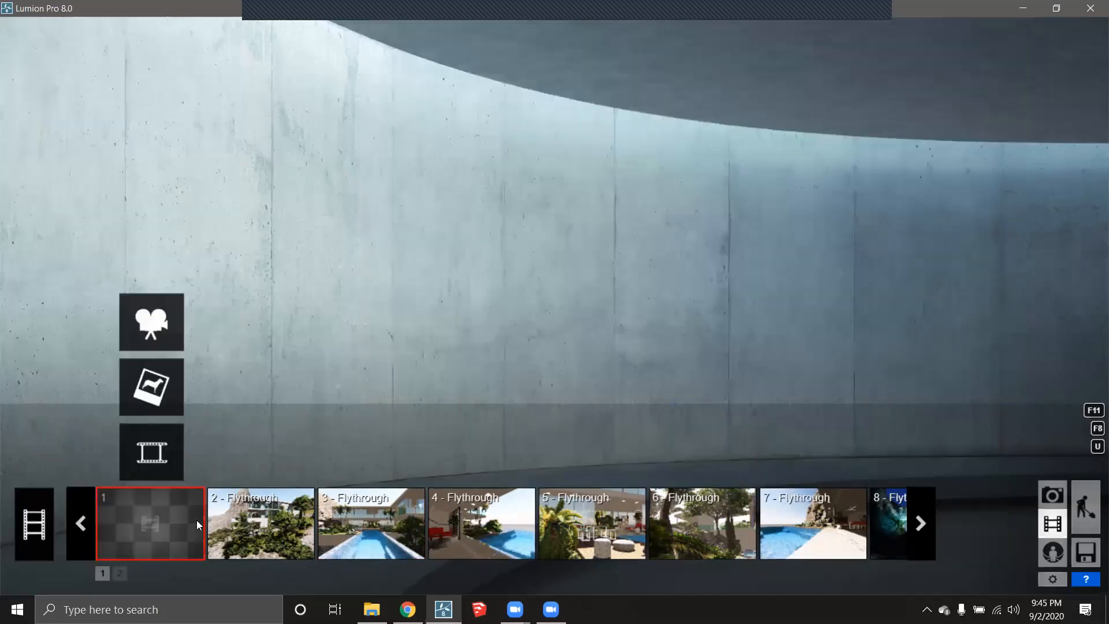
pyautogui.click(247, 528)
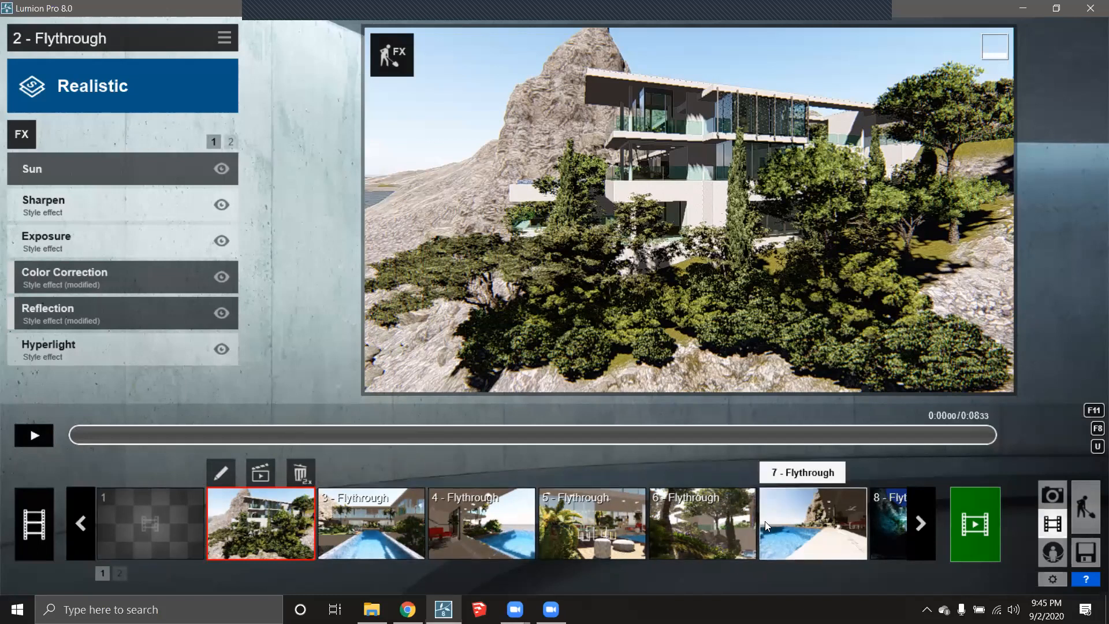
pyautogui.doubleClick(300, 473)
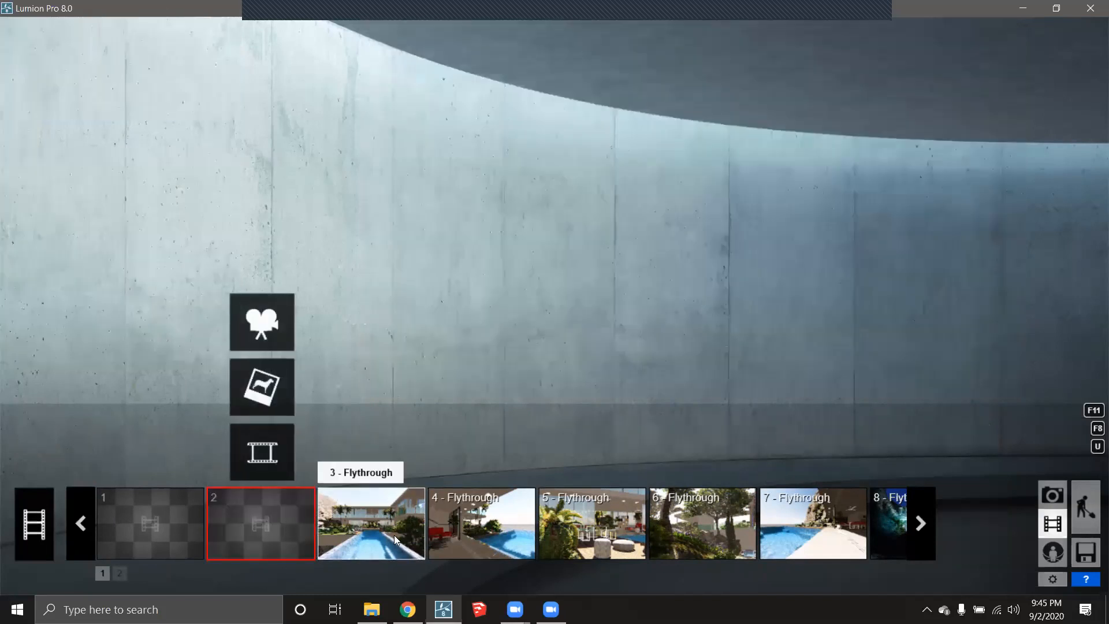
pyautogui.click(384, 523)
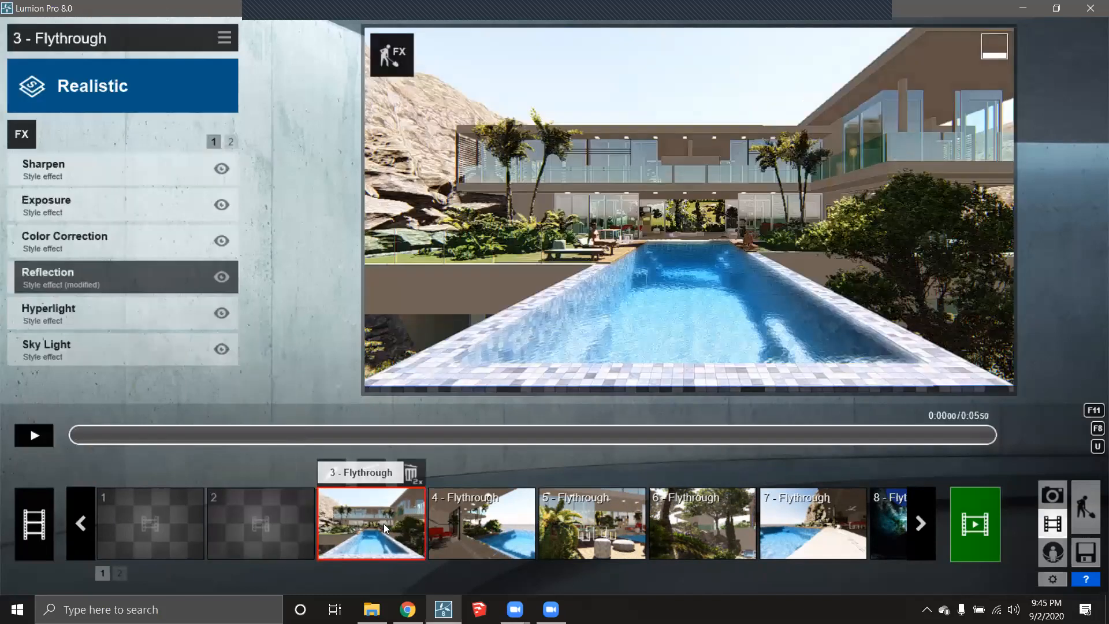
pyautogui.doubleClick(410, 473)
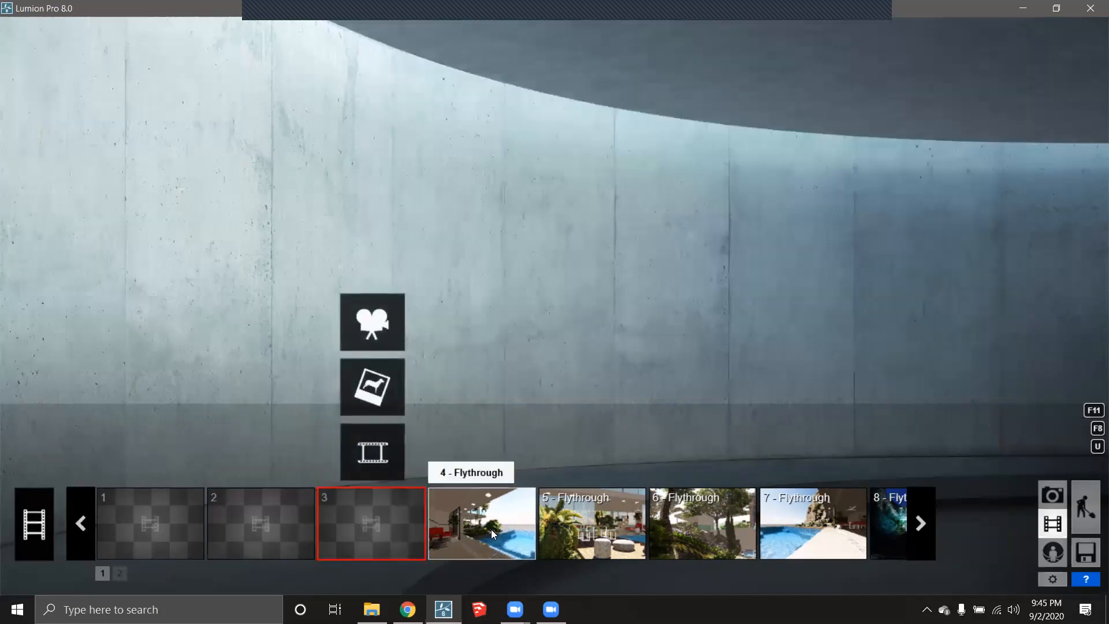
pyautogui.click(491, 529)
pyautogui.doubleClick(522, 474)
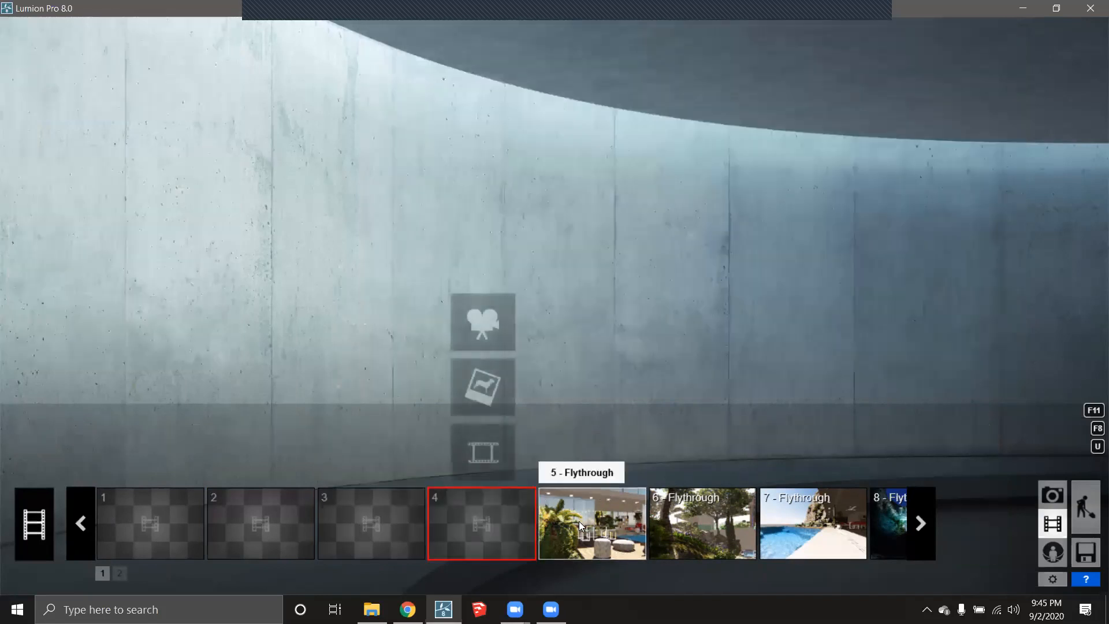
pyautogui.click(613, 492)
pyautogui.doubleClick(632, 473)
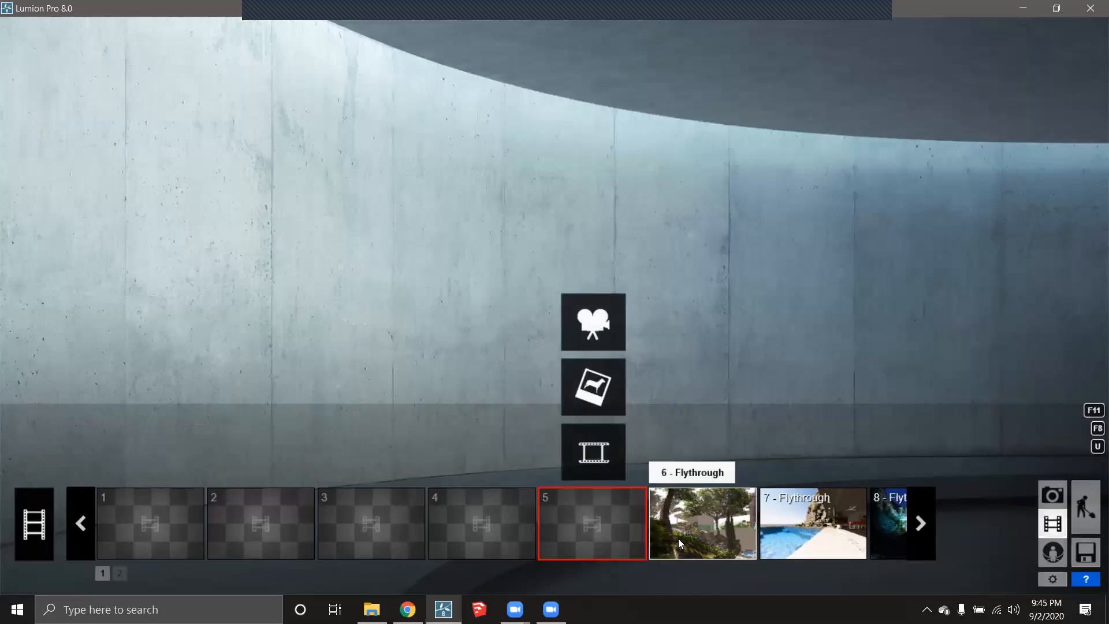
# - Delete clips 6 and 7 from the movie
pyautogui.click(686, 497)
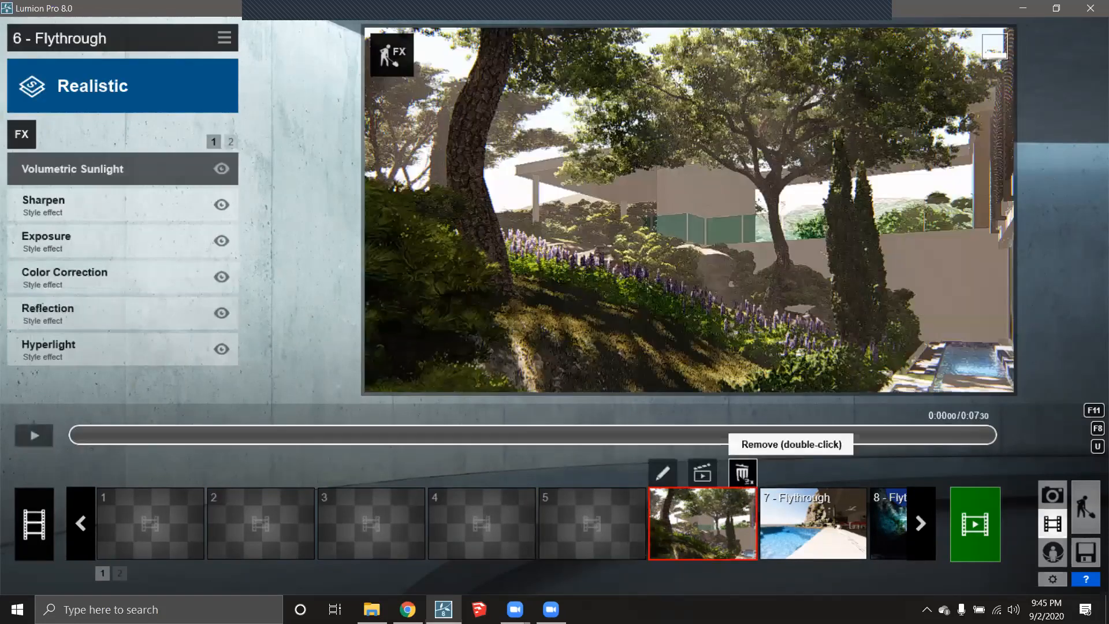
pyautogui.doubleClick(748, 482)
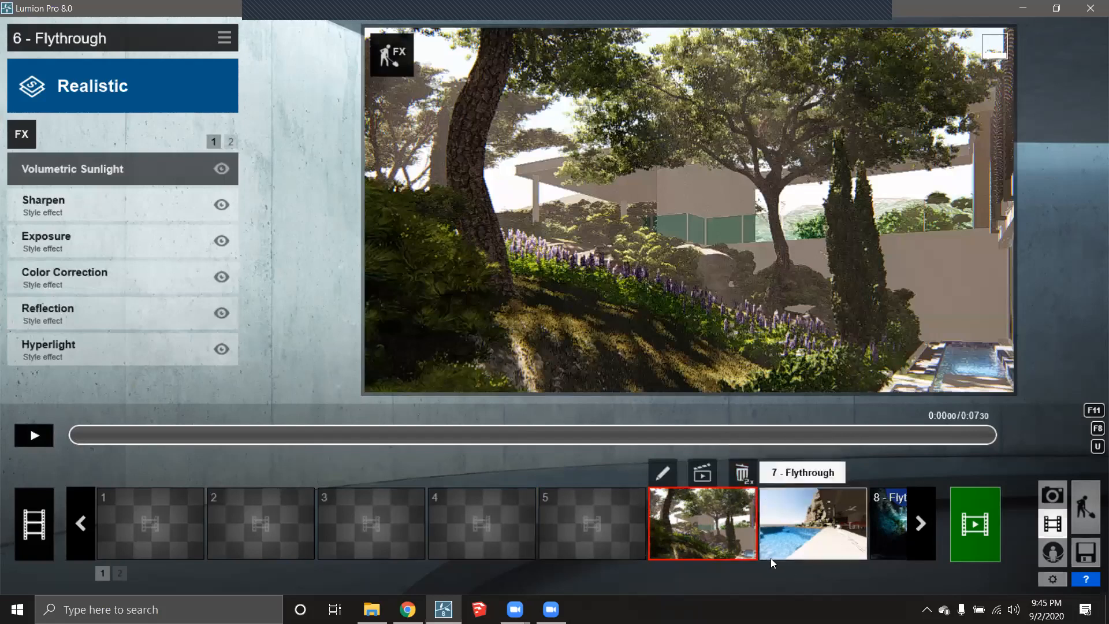
pyautogui.click(796, 515)
pyautogui.doubleClick(861, 472)
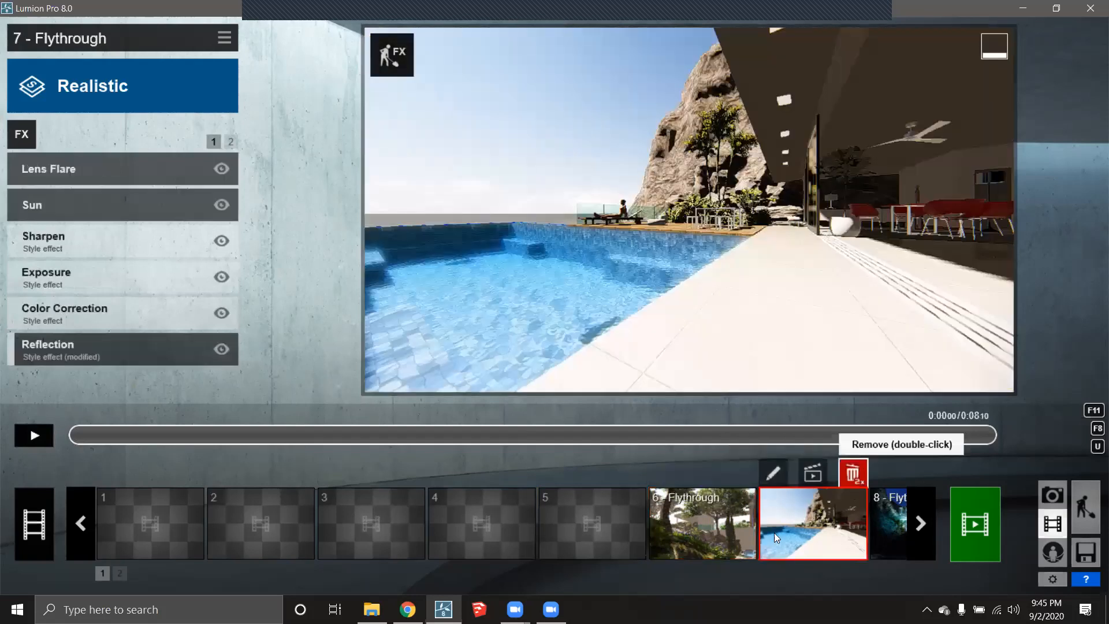
pyautogui.click(736, 495)
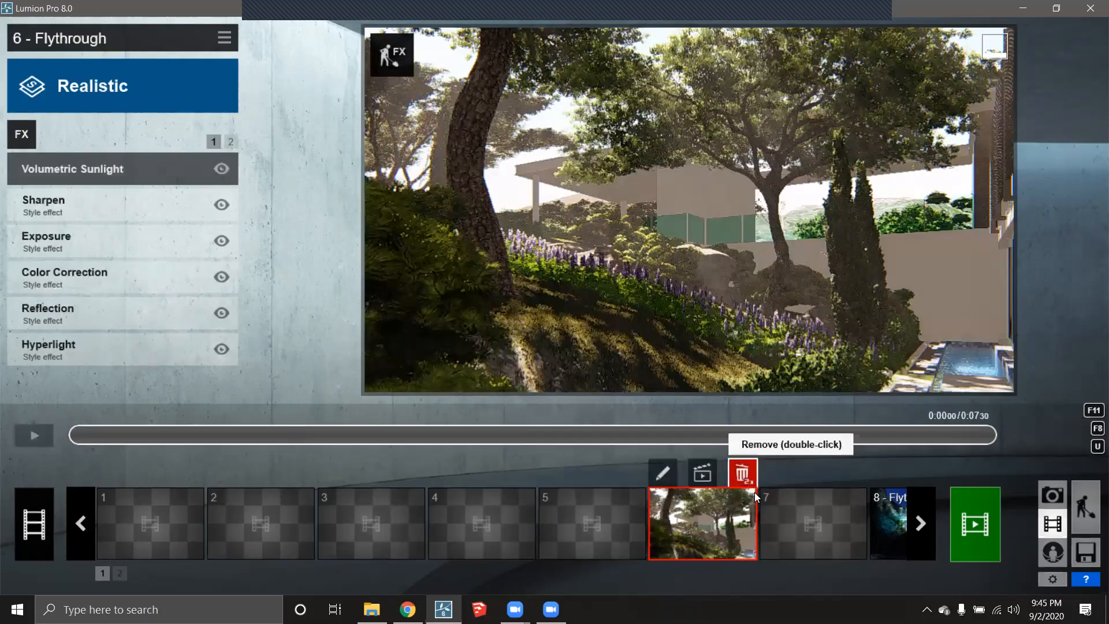
pyautogui.doubleClick(743, 473)
# - Scroll to the night clips 8 and 9 and delete clip 9
pyautogui.click(920, 523)
pyautogui.moveTo(731, 534)
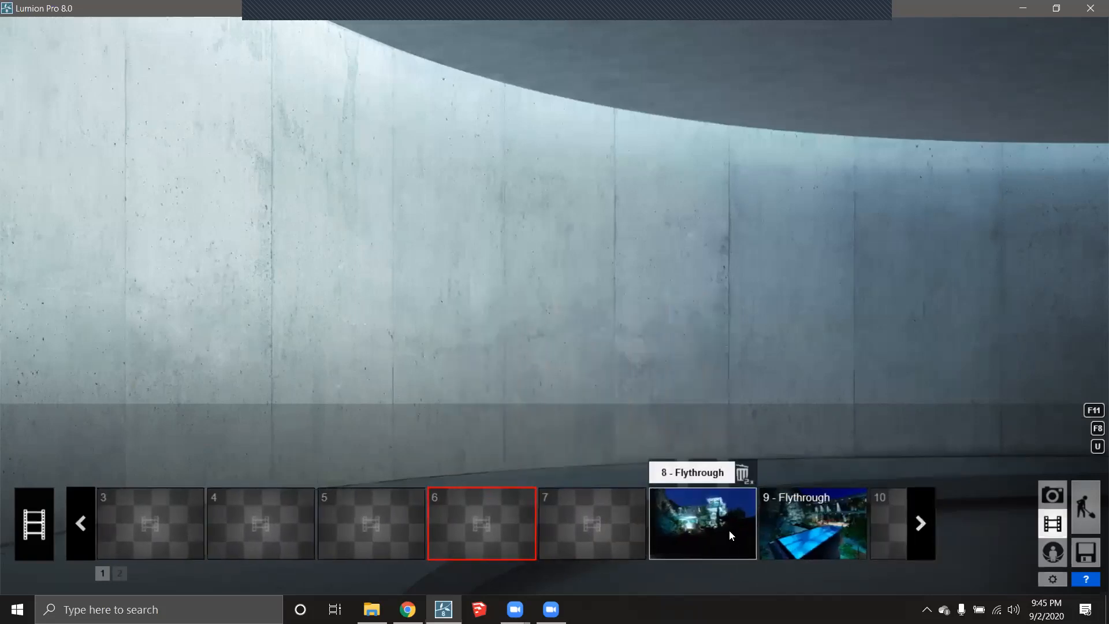
pyautogui.click(742, 480)
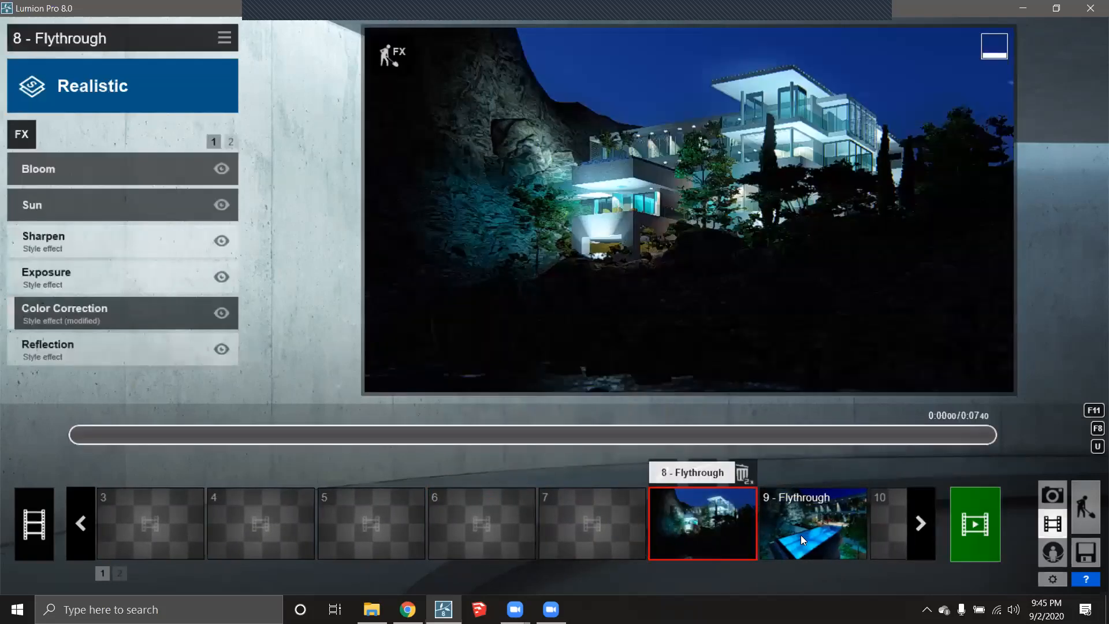
pyautogui.moveTo(796, 523)
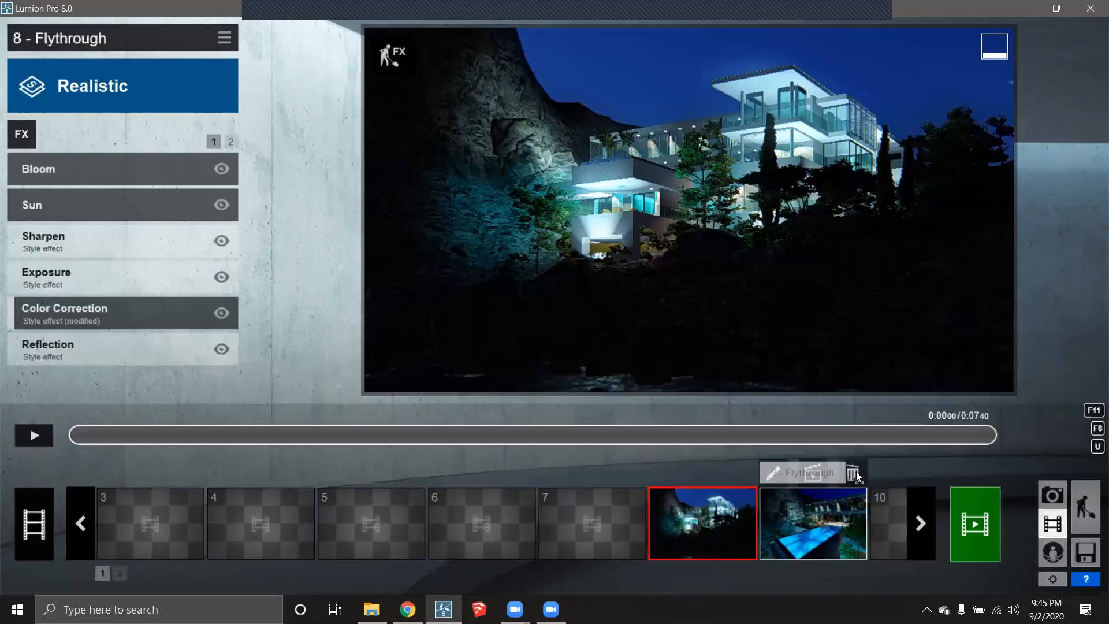
pyautogui.click(835, 525)
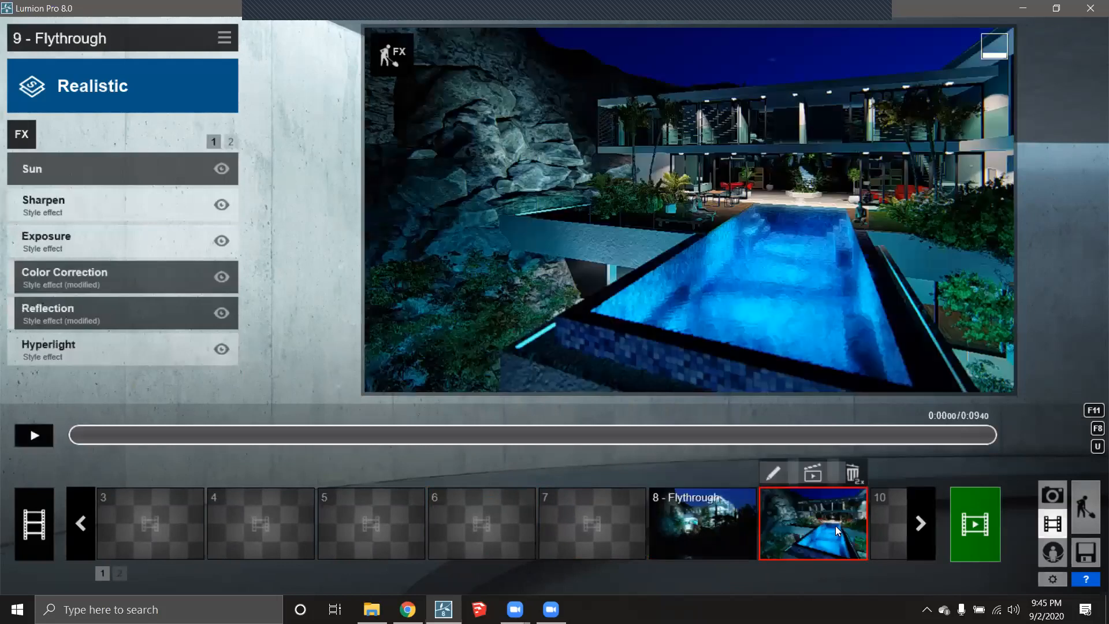
pyautogui.doubleClick(852, 472)
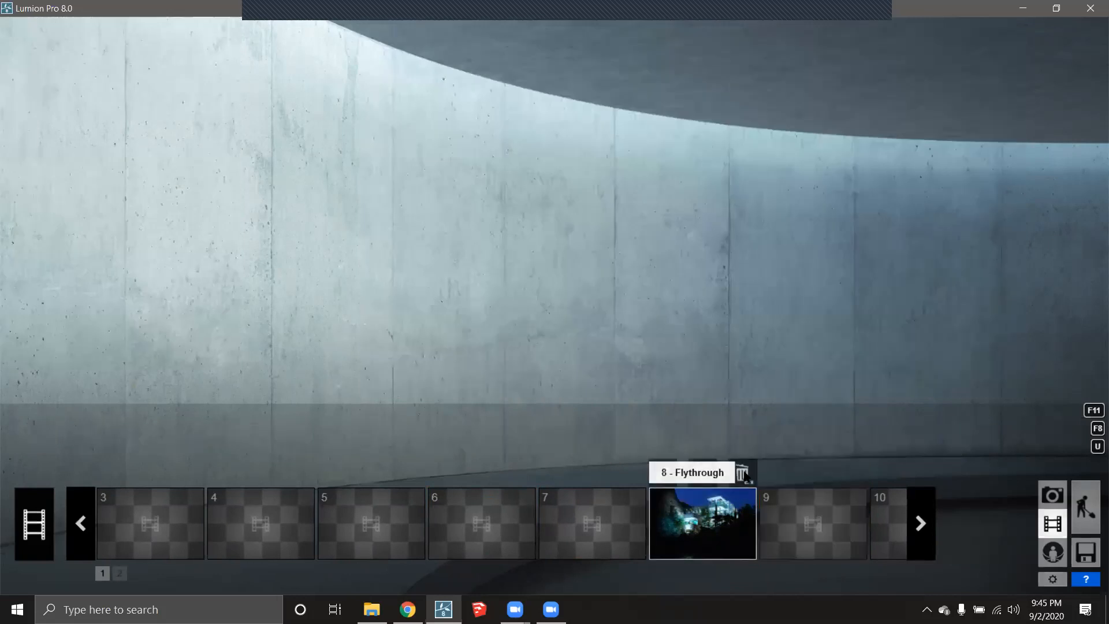
pyautogui.click(743, 472)
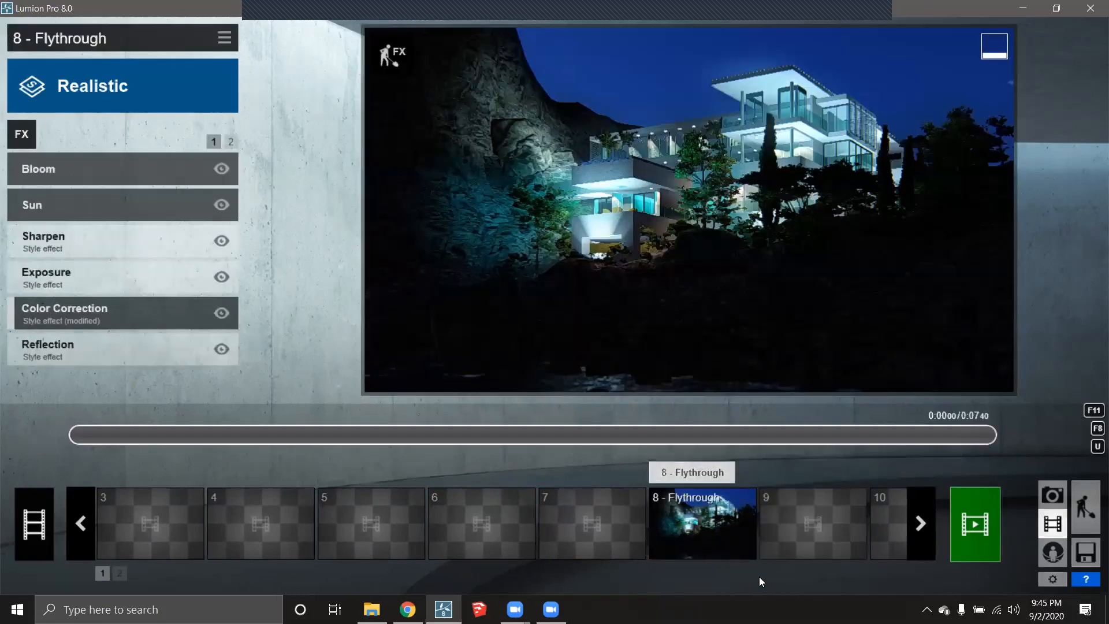
# - Scroll back to the first slots, delete the clip in slot 2, and select empty slot 1
pyautogui.click(90, 509)
pyautogui.click(82, 505)
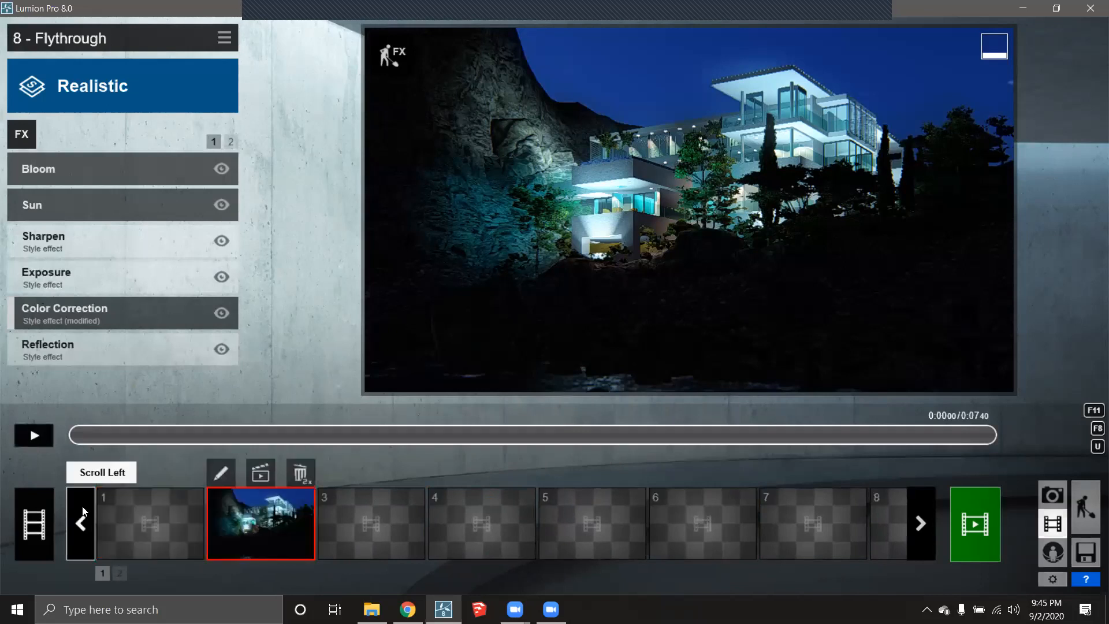
pyautogui.doubleClick(297, 475)
pyautogui.click(169, 505)
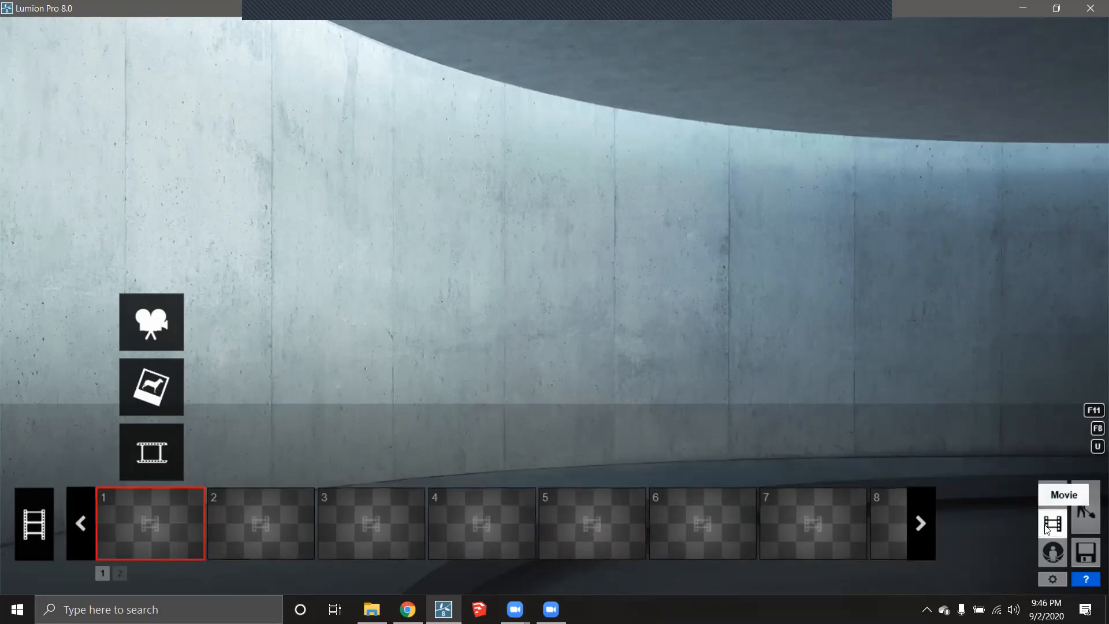
pyautogui.click(1078, 508)
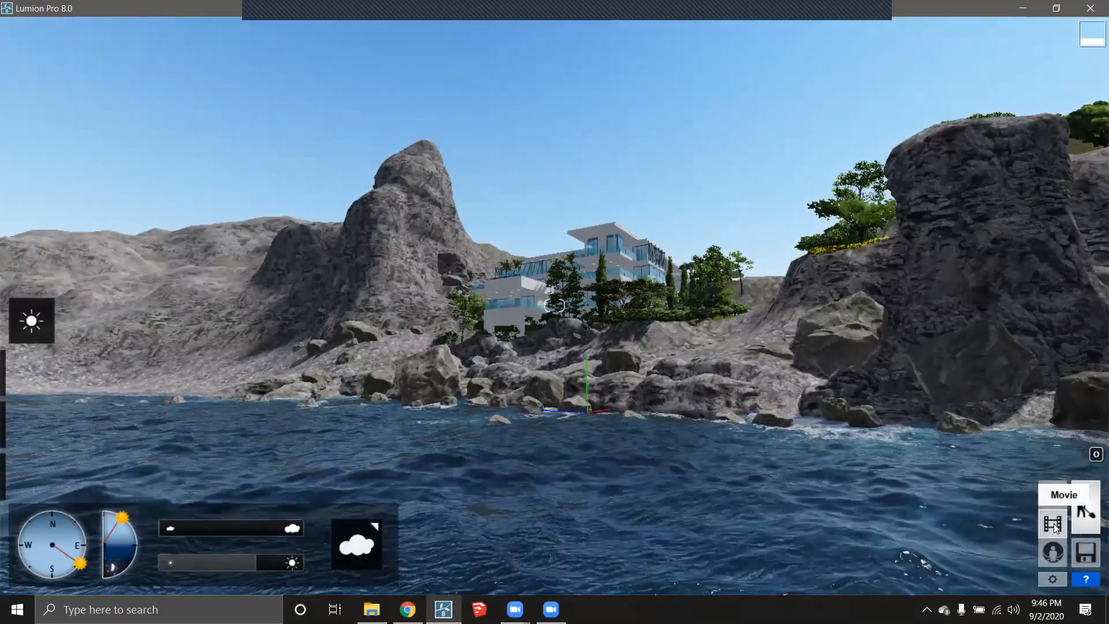
pyautogui.click(1053, 524)
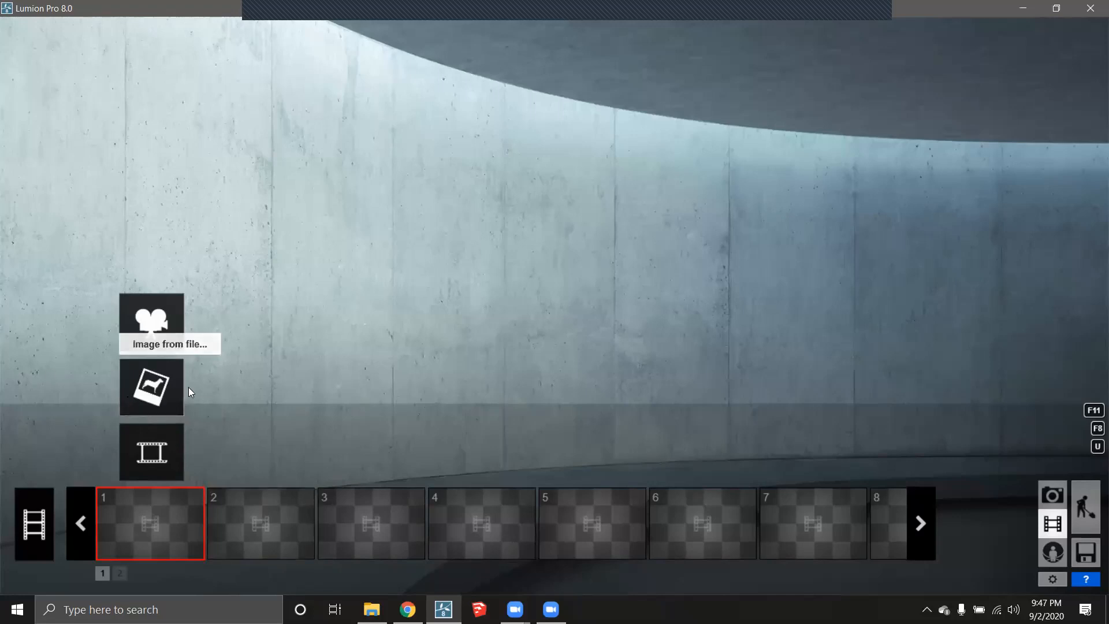
pyautogui.click(162, 392)
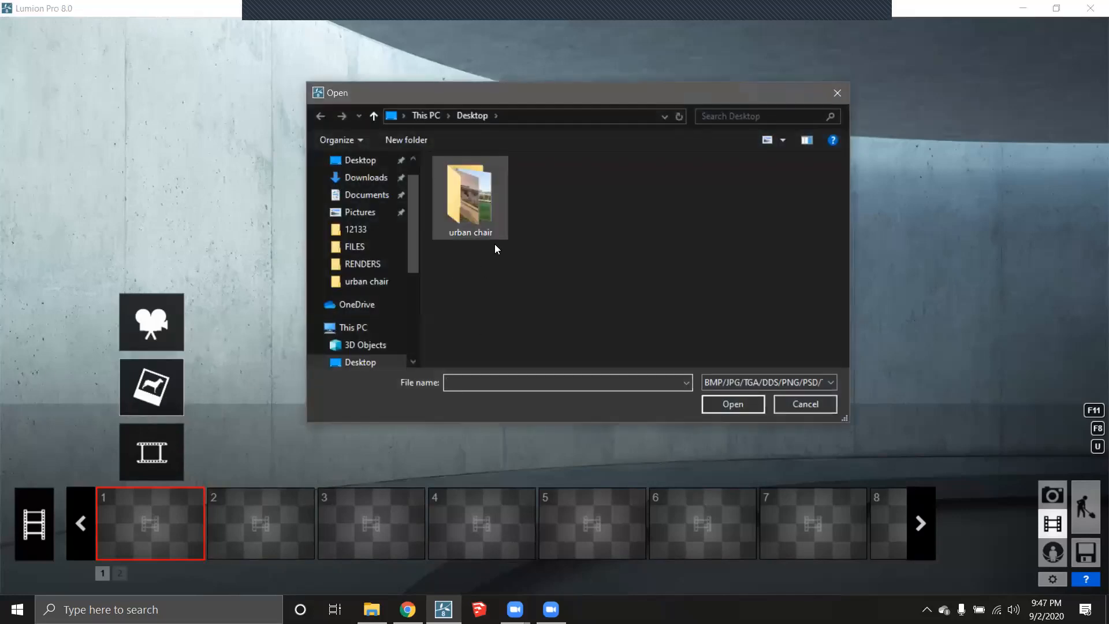
pyautogui.click(805, 404)
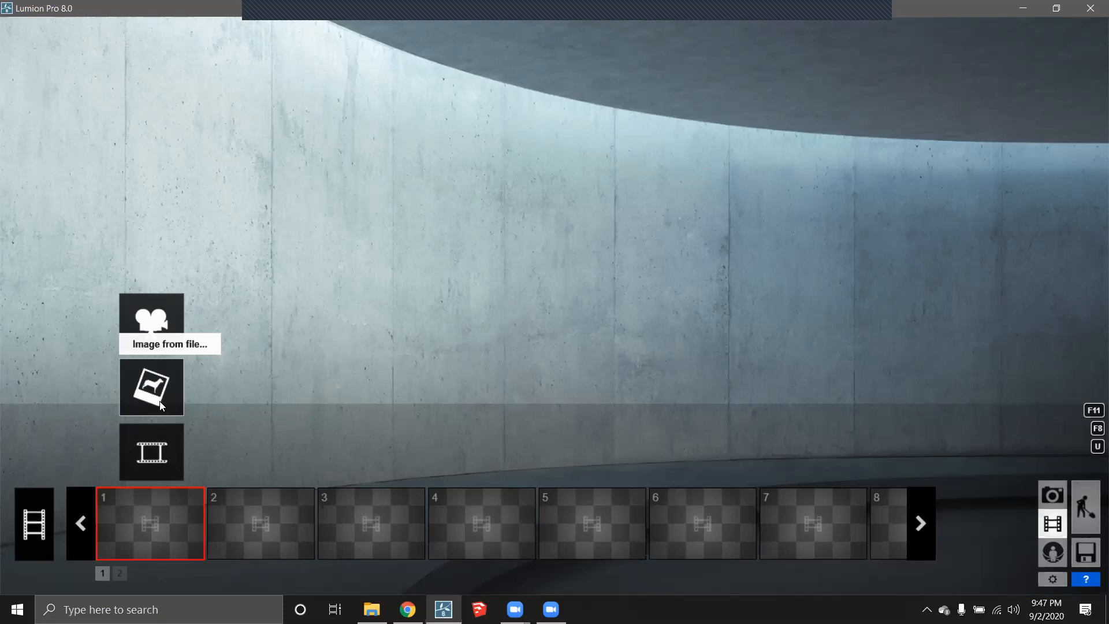
pyautogui.click(149, 459)
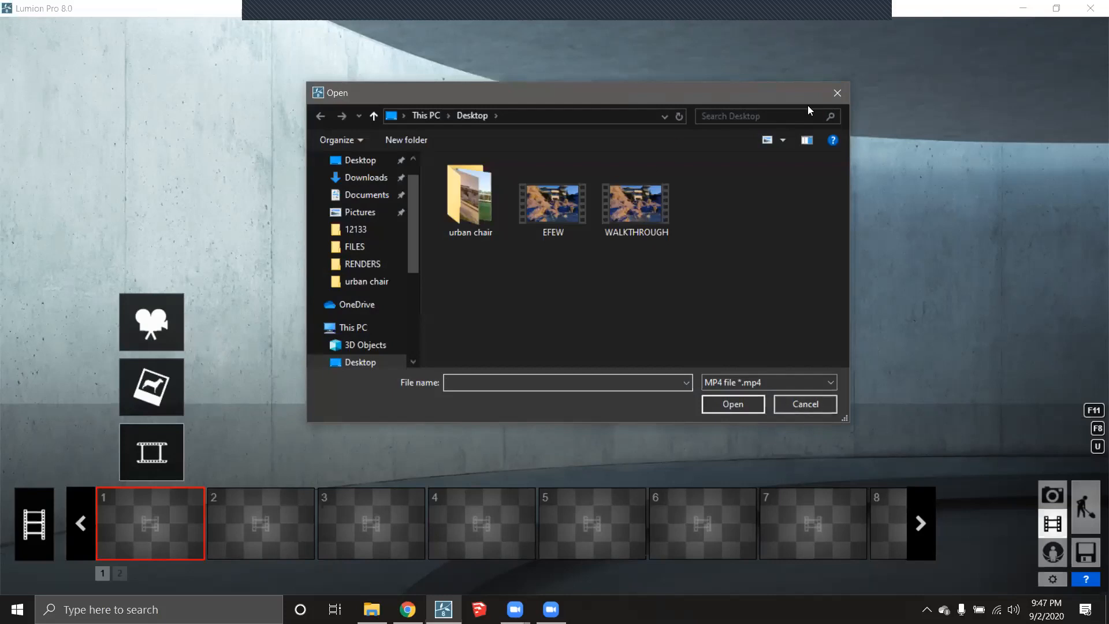
pyautogui.click(837, 93)
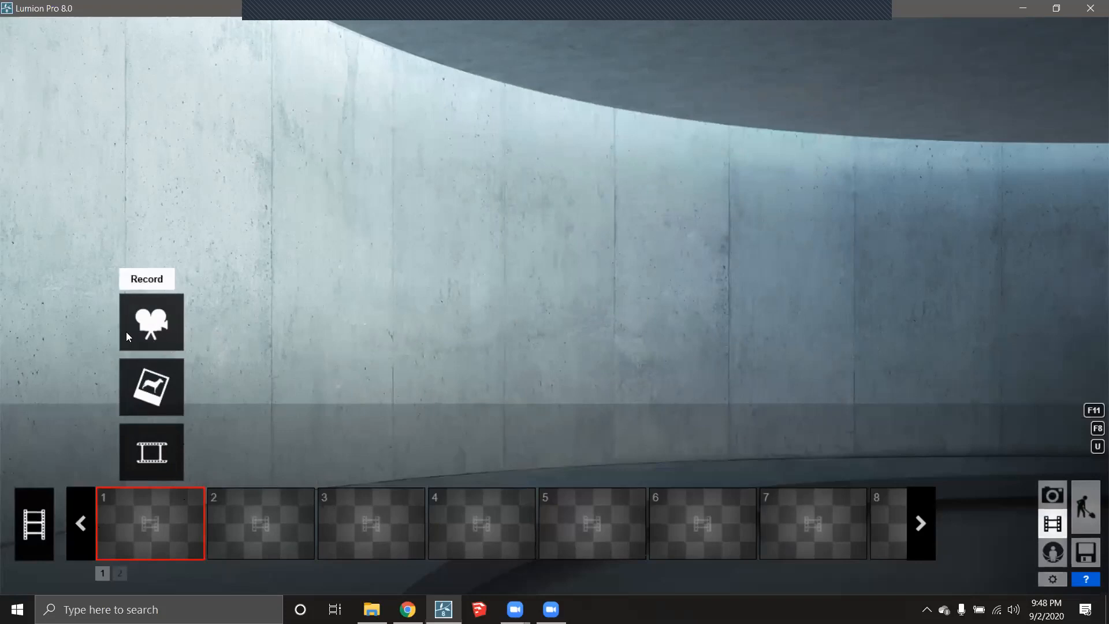
# - Start recording a new clip and fly the camera down to the rocky shore facing the villa
pyautogui.click(155, 326)
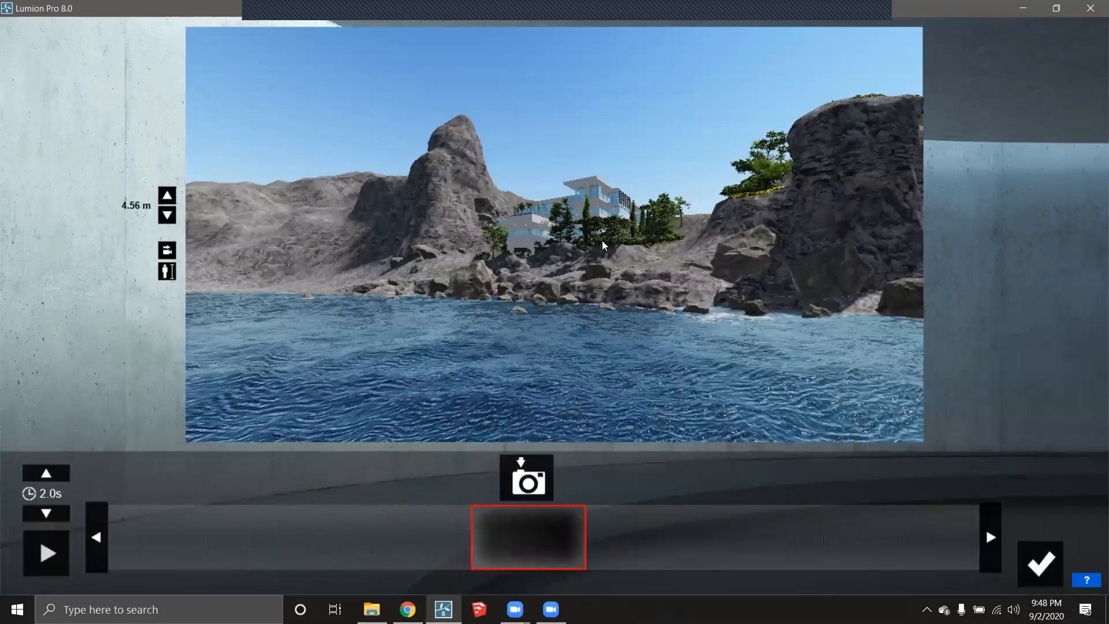
pyautogui.moveTo(554, 234); pyautogui.dragTo(584, 223, button='right')
pyautogui.moveTo(499, 277)
pyautogui.mouseDown(button='right')
pyautogui.moveTo(843, 260)
pyautogui.moveTo(670, 245)
pyautogui.moveTo(484, 270)
pyautogui.mouseUp(button='right')
pyautogui.scroll(3, 483, 270)
pyautogui.moveTo(483, 270); pyautogui.dragTo(542, 367, button='middle')
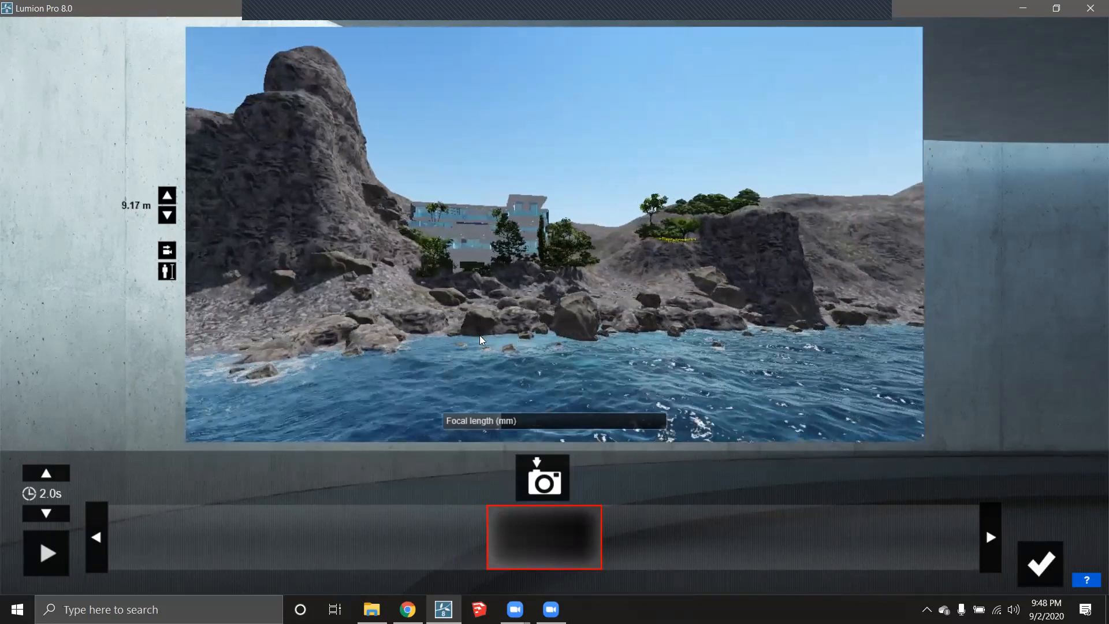
pyautogui.scroll(2, 481, 340)
pyautogui.press('e')
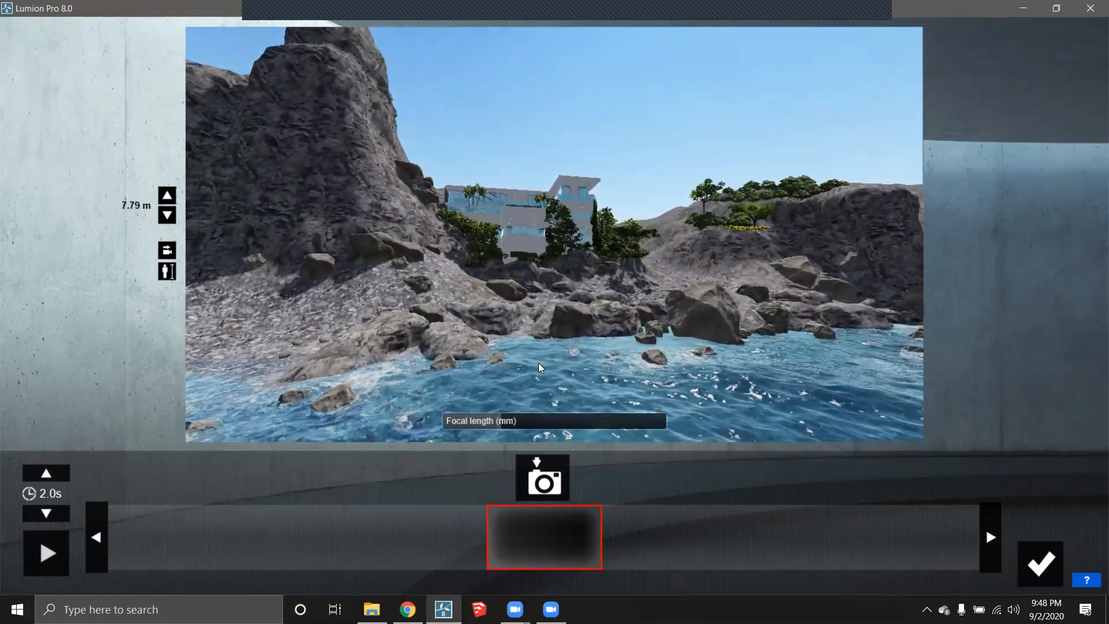
pyautogui.press('w')
pyautogui.moveTo(525, 375); pyautogui.dragTo(526, 351, button='right')
pyautogui.press('e')
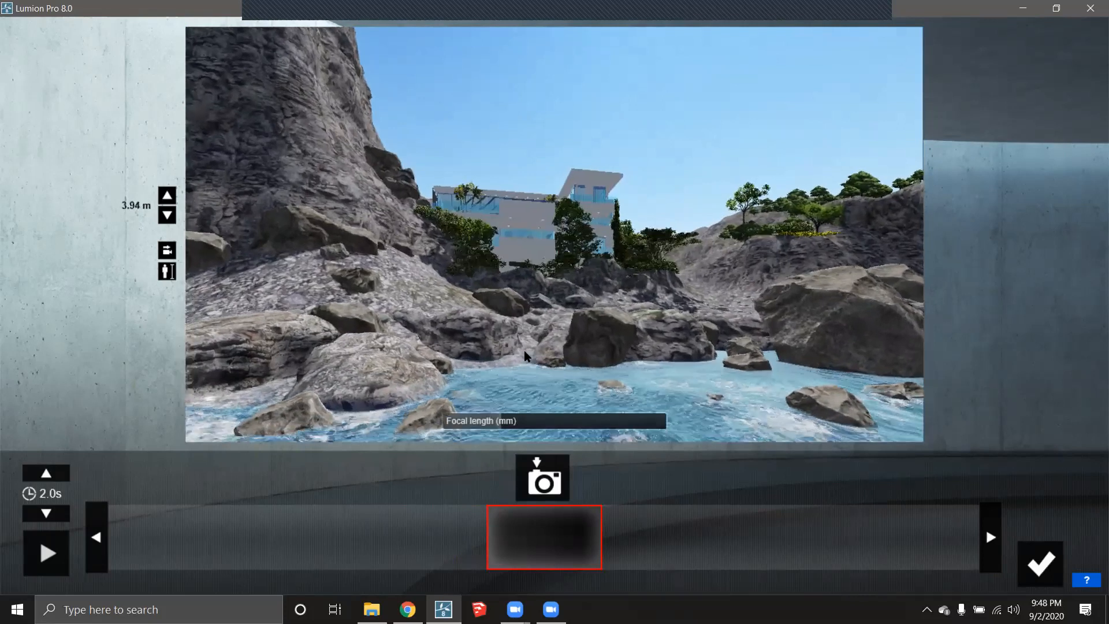
pyautogui.press('a')
# - Set focal length to about 24 mm, frame the whole house, and capture the first keyframe
pyautogui.moveTo(510, 419); pyautogui.dragTo(535, 419)
pyautogui.moveTo(542, 352); pyautogui.dragTo(528, 412, button='right')
pyautogui.press('s')
pyautogui.moveTo(552, 233); pyautogui.dragTo(556, 196, button='right')
pyautogui.press('w')
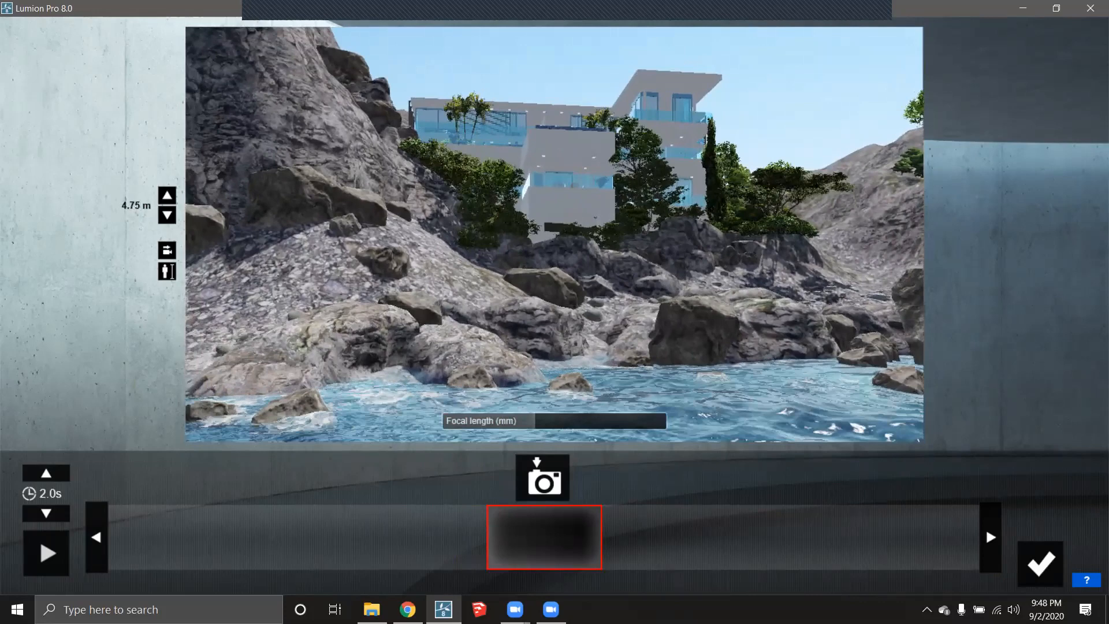
pyautogui.moveTo(580, 236); pyautogui.dragTo(578, 243, button='right')
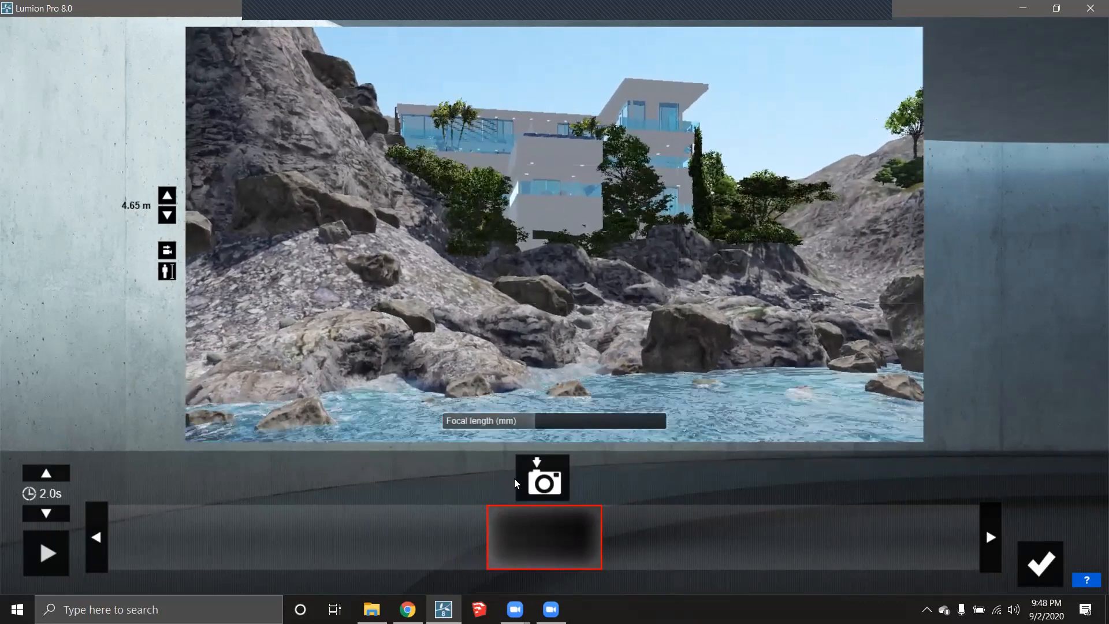
pyautogui.click(545, 484)
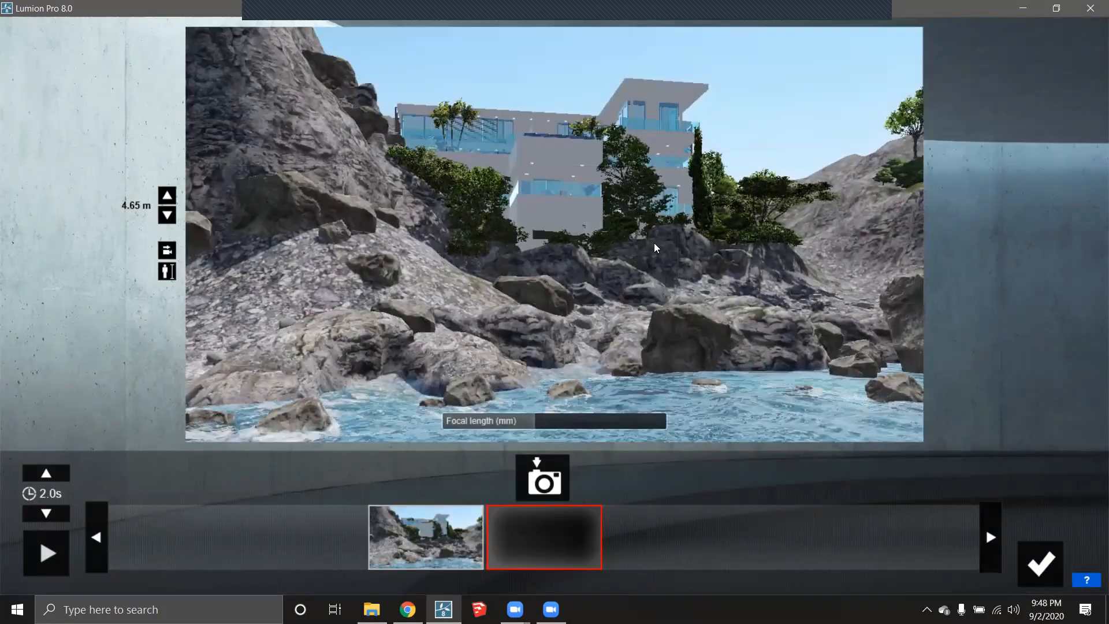
# - Move right past the rocks, tilt down to the water, capture the second keyframe, and preview
pyautogui.press('d')
pyautogui.press('w')
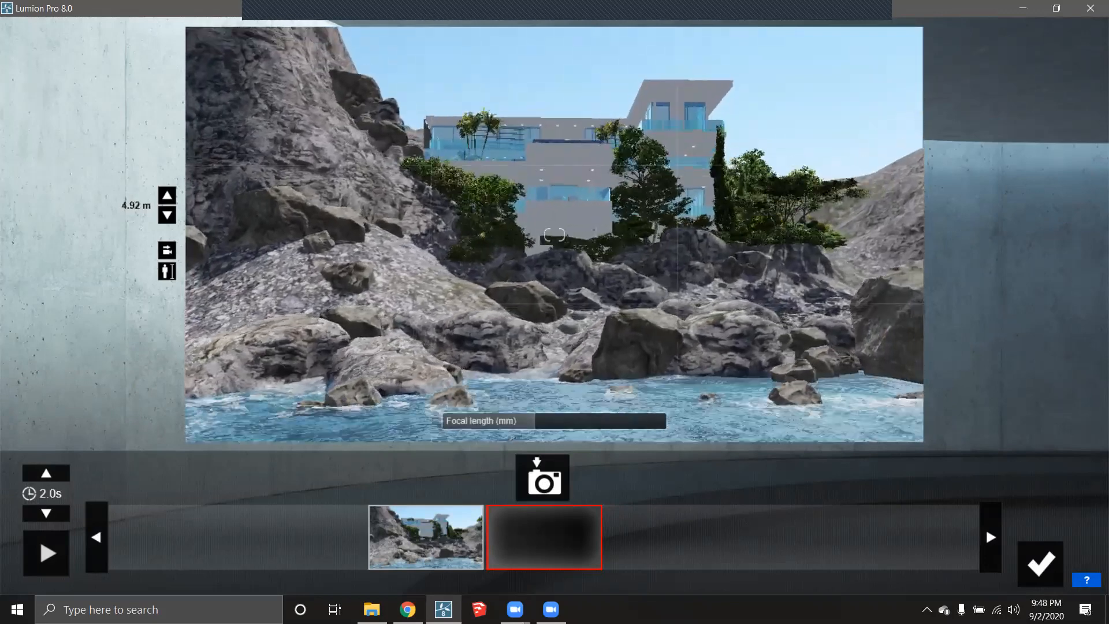
pyautogui.press('d')
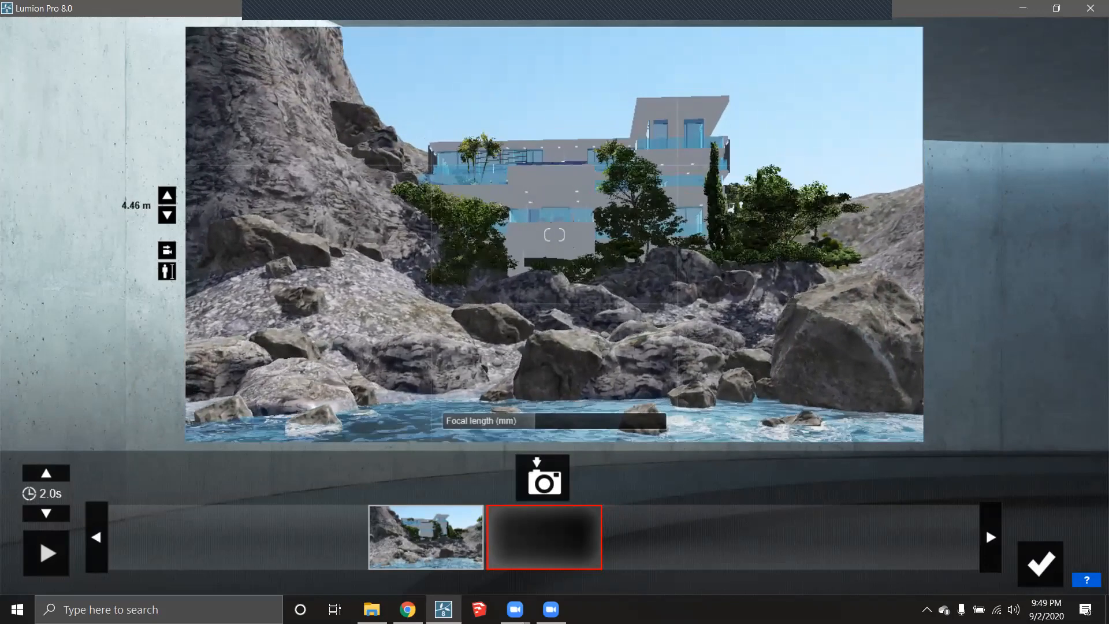
pyautogui.press('d')
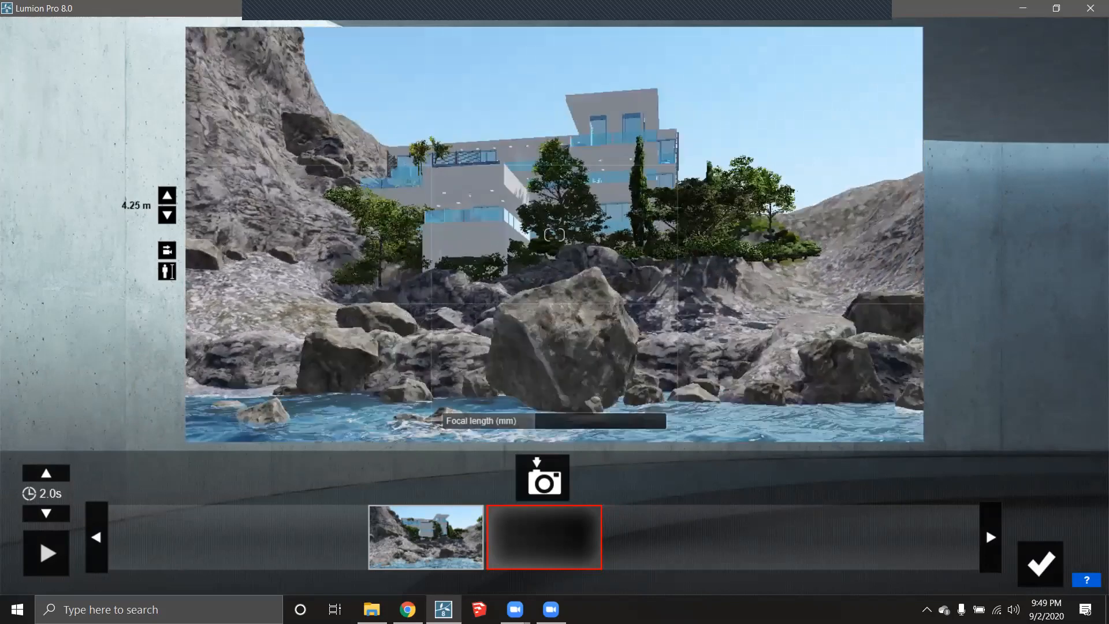
pyautogui.press('d')
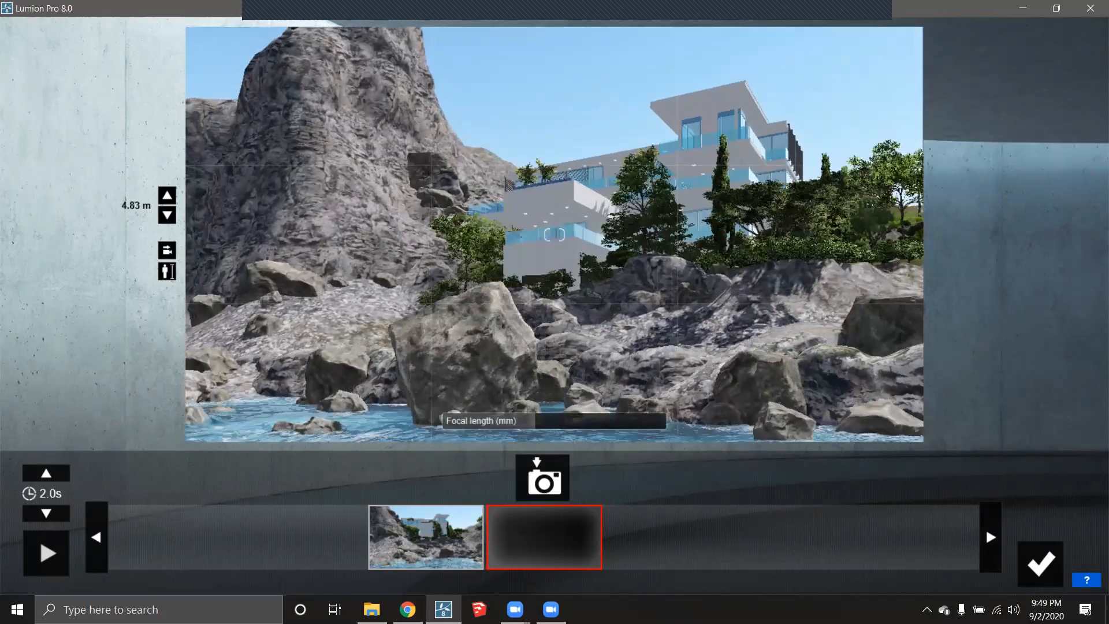
pyautogui.moveTo(554, 235); pyautogui.dragTo(558, 263, button='right')
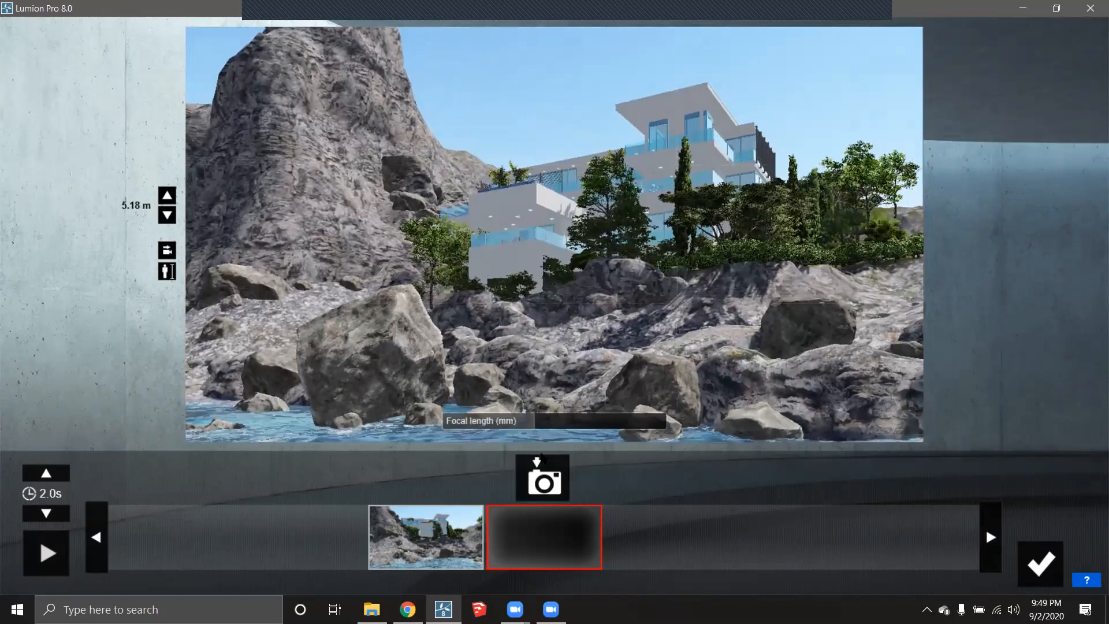
pyautogui.click(540, 478)
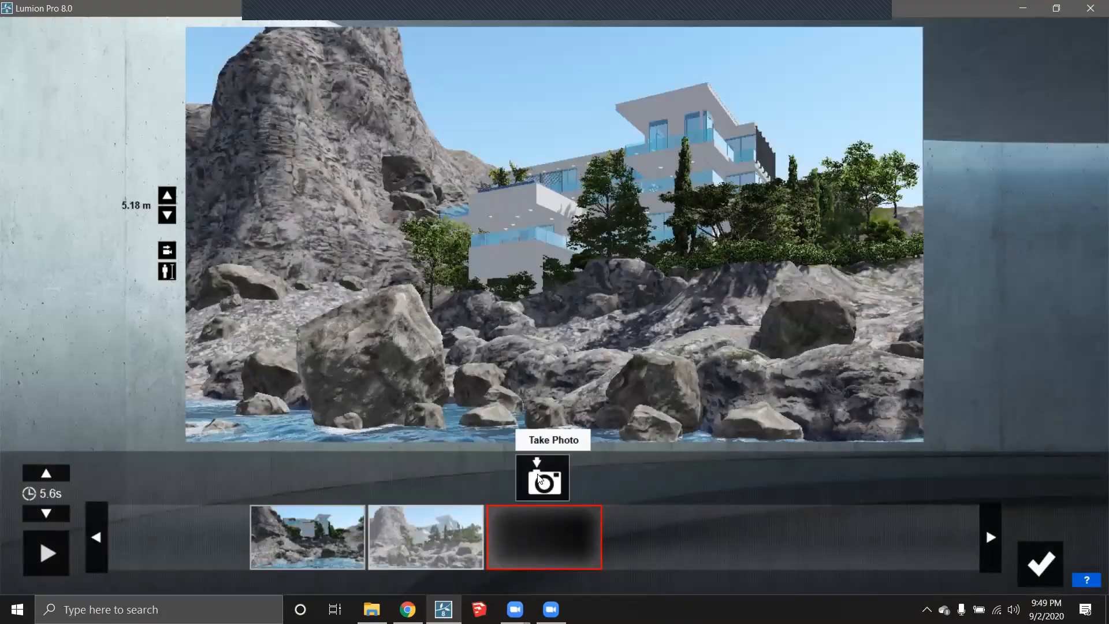
pyautogui.click(38, 566)
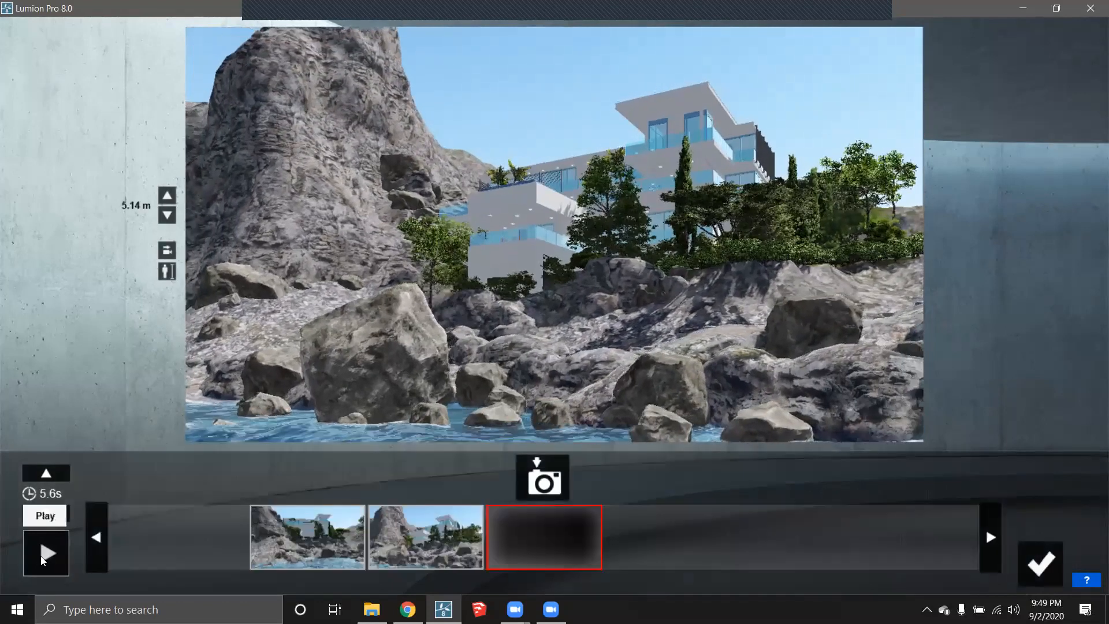
# - Preview both keyframes, then move the camera left and forward from the second keyframe
pyautogui.click(337, 530)
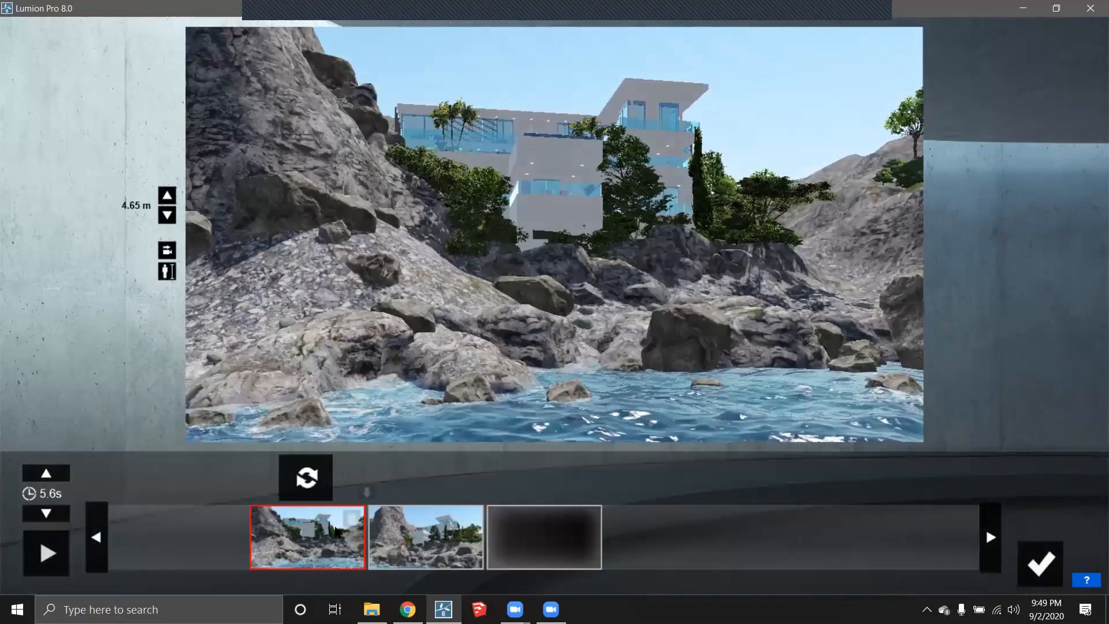
pyautogui.click(406, 540)
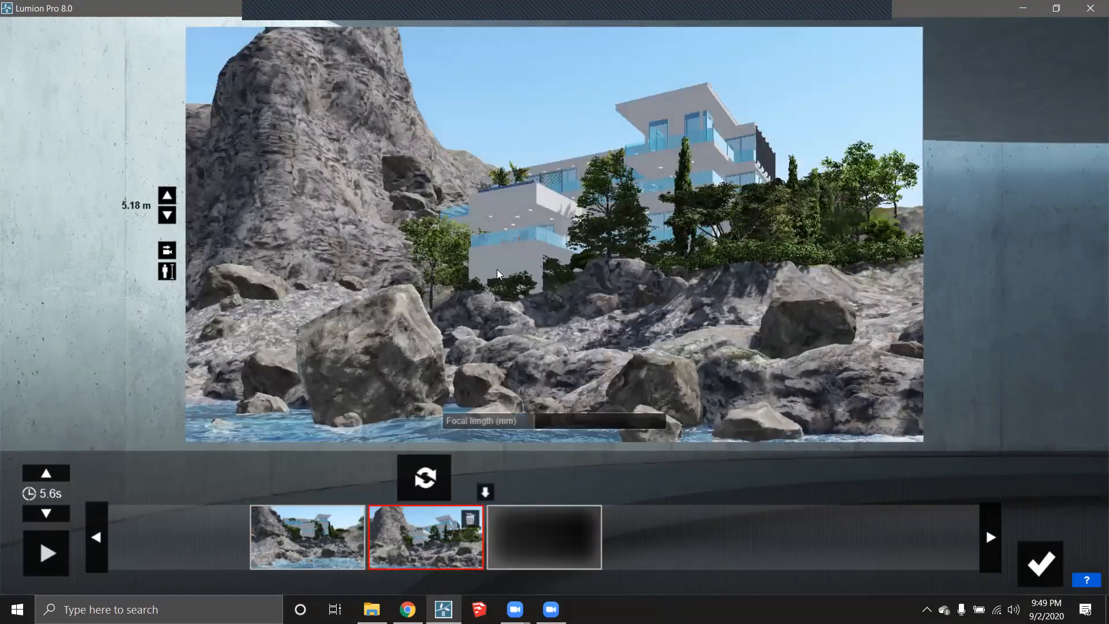
pyautogui.press('a')
pyautogui.moveTo(490, 339); pyautogui.dragTo(532, 335, button='right')
pyautogui.press('a')
pyautogui.press('w')
pyautogui.press('a')
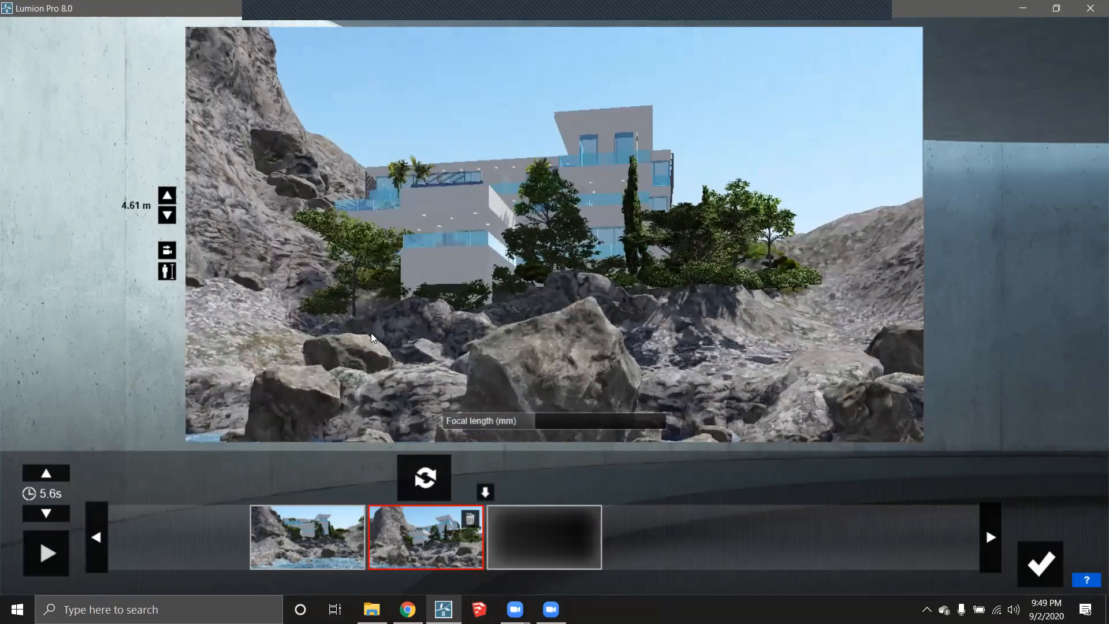
# - Pan the camera across the rocks, tilt toward the villa, and return to the first keyframe view
pyautogui.moveTo(372, 334); pyautogui.dragTo(452, 233, button='right')
pyautogui.press('a')
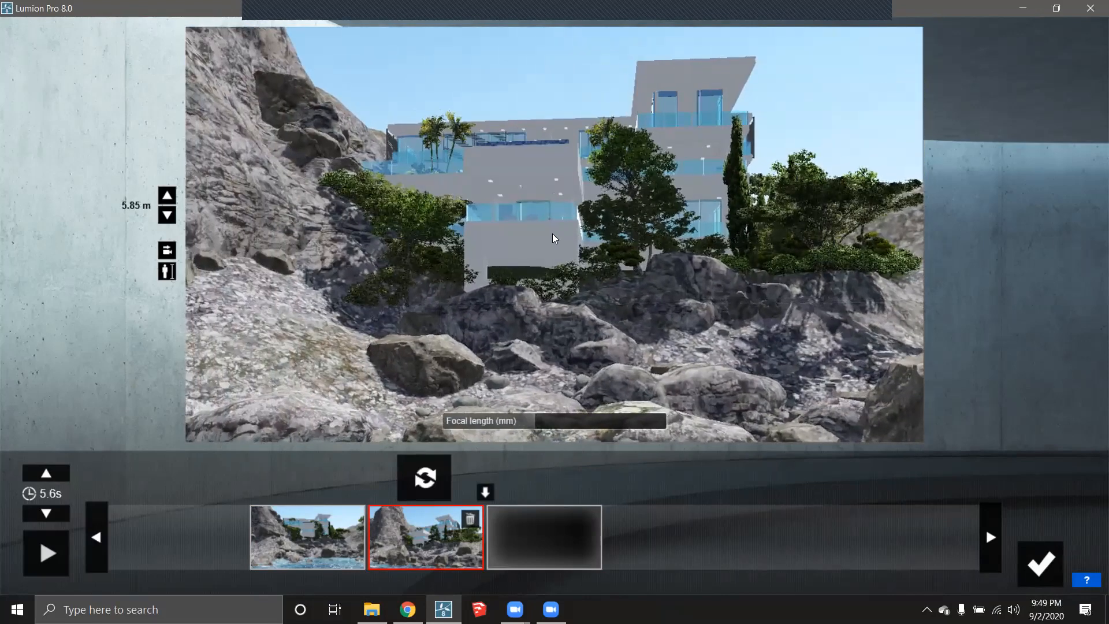
pyautogui.press('d')
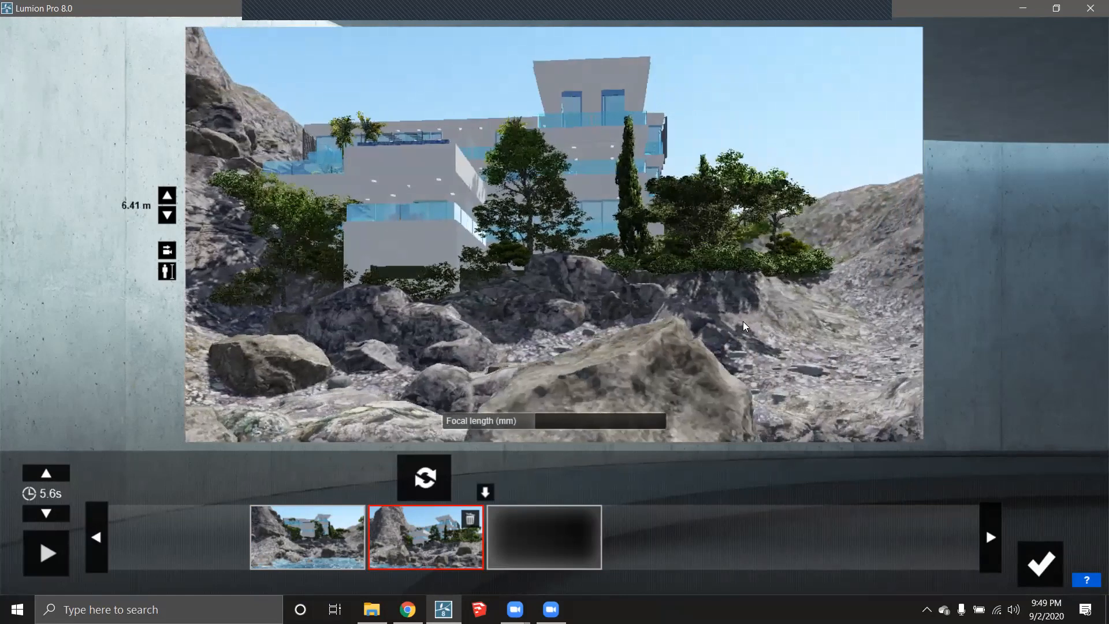
pyautogui.press('a')
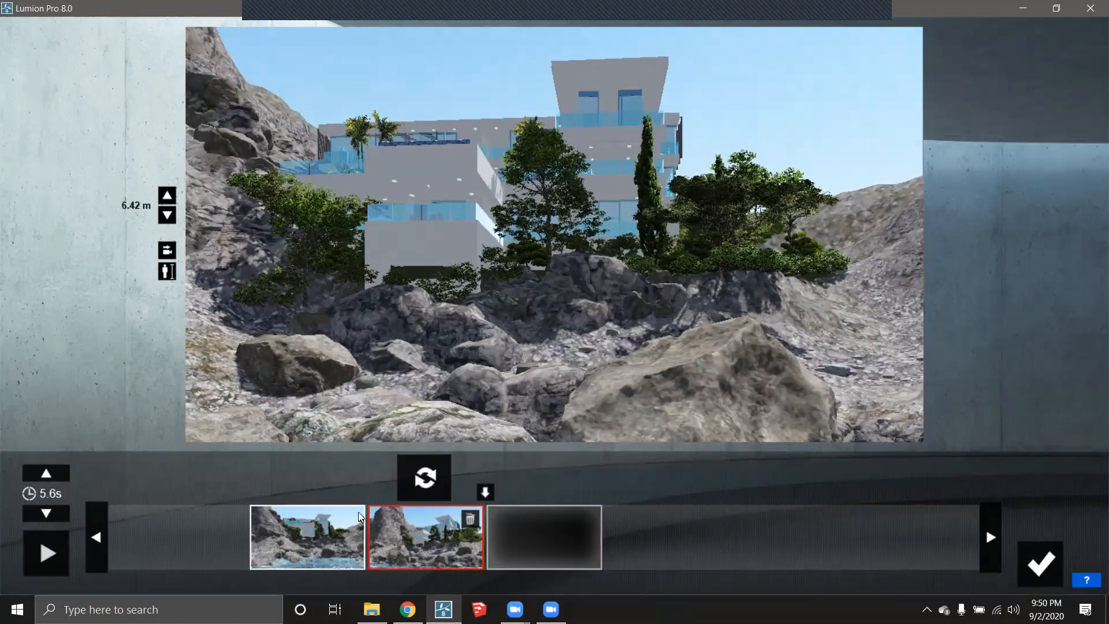
pyautogui.press('a')
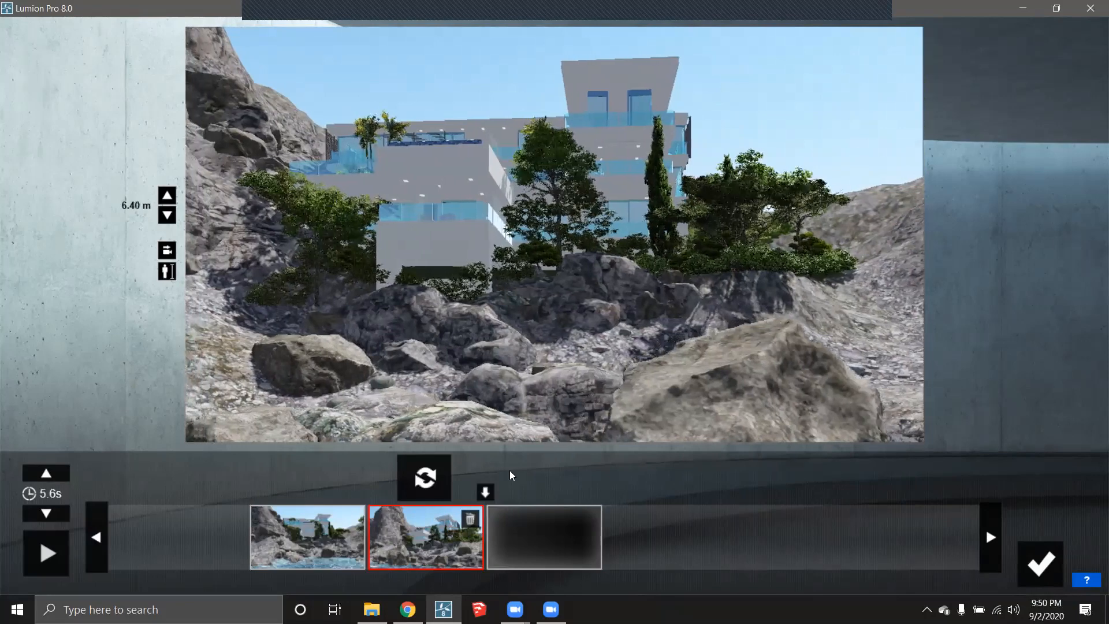
pyautogui.moveTo(468, 384); pyautogui.dragTo(533, 345, button='right')
pyautogui.press('d')
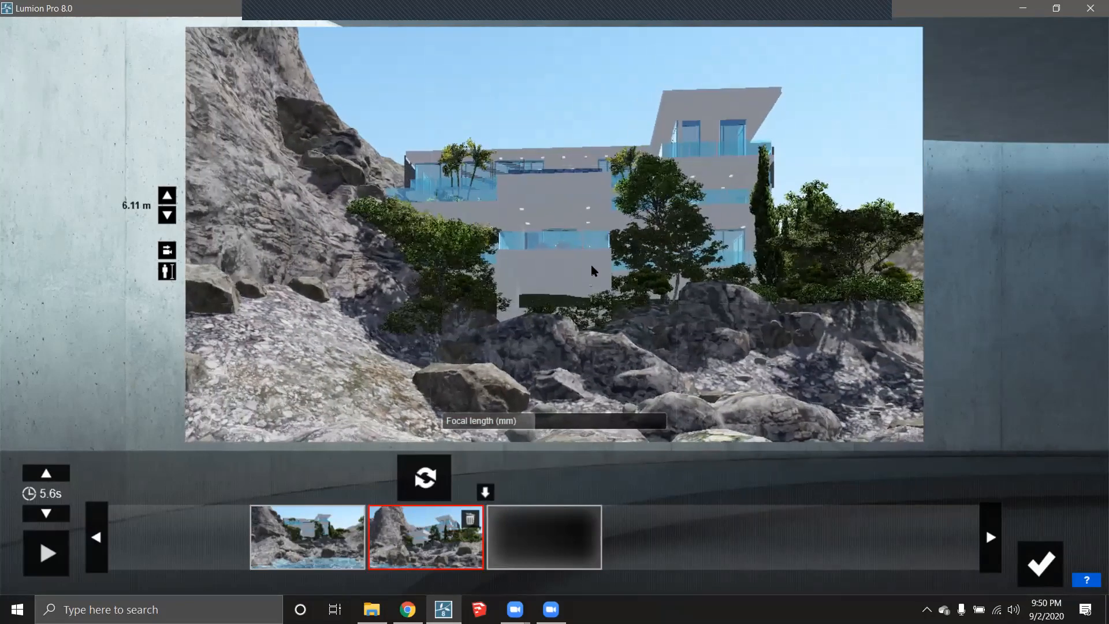
pyautogui.press('a')
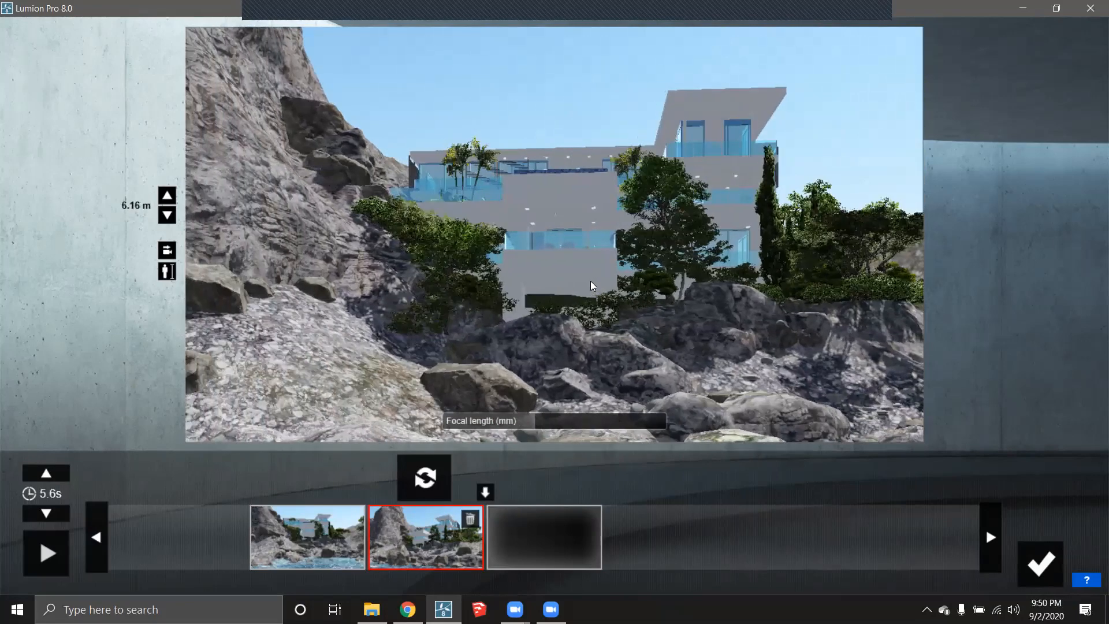
pyautogui.click(354, 512)
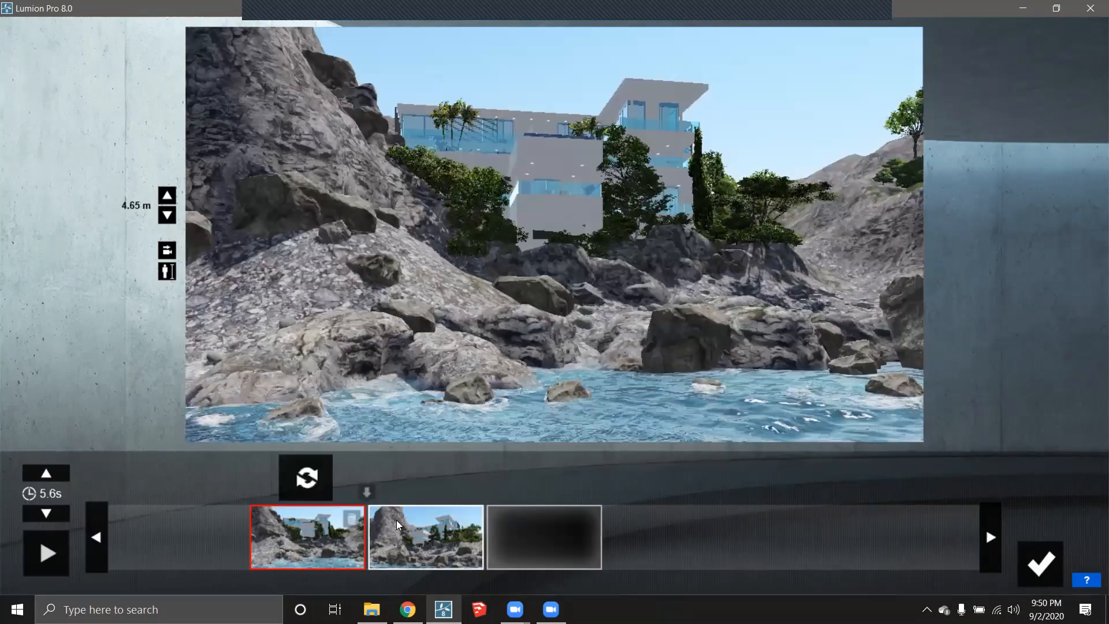
# - Move the camera closer to the villa and insert that view as the new second keyframe
pyautogui.click(394, 520)
pyautogui.click(353, 519)
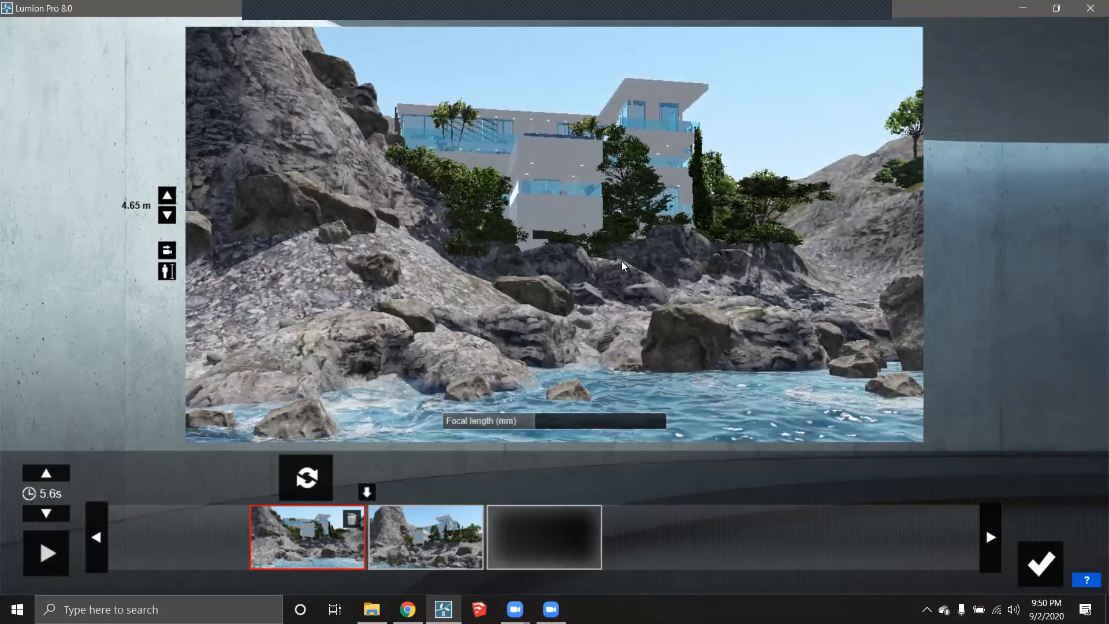
pyautogui.press('w')
pyautogui.press('w')
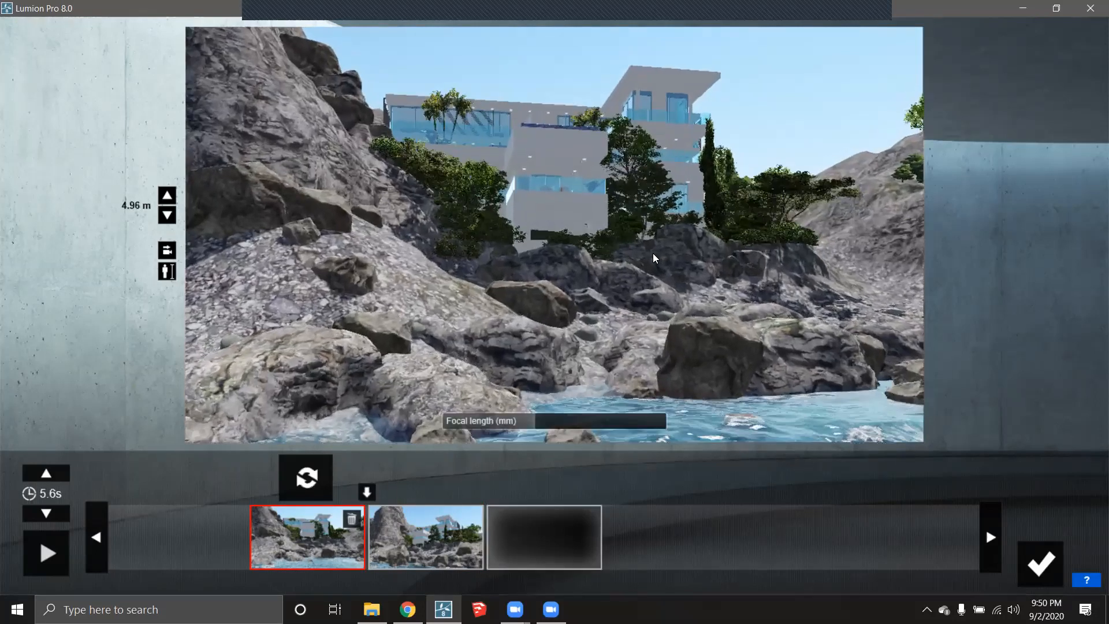
pyautogui.moveTo(653, 253); pyautogui.dragTo(617, 226, button='right')
pyautogui.press('w')
pyautogui.press('d')
pyautogui.press('d')
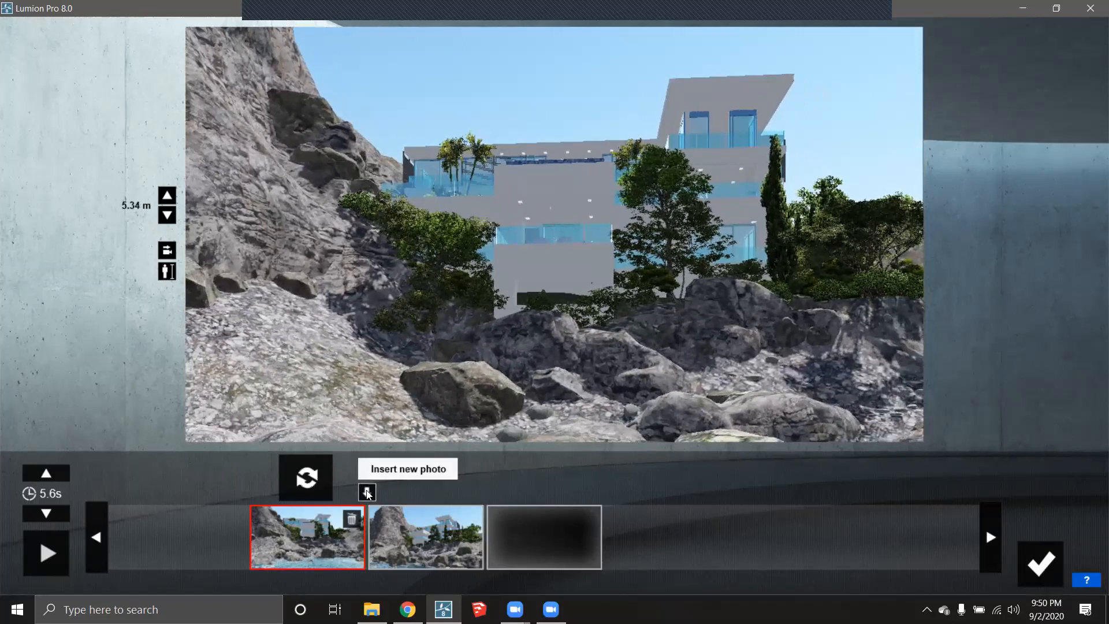
pyautogui.click(367, 491)
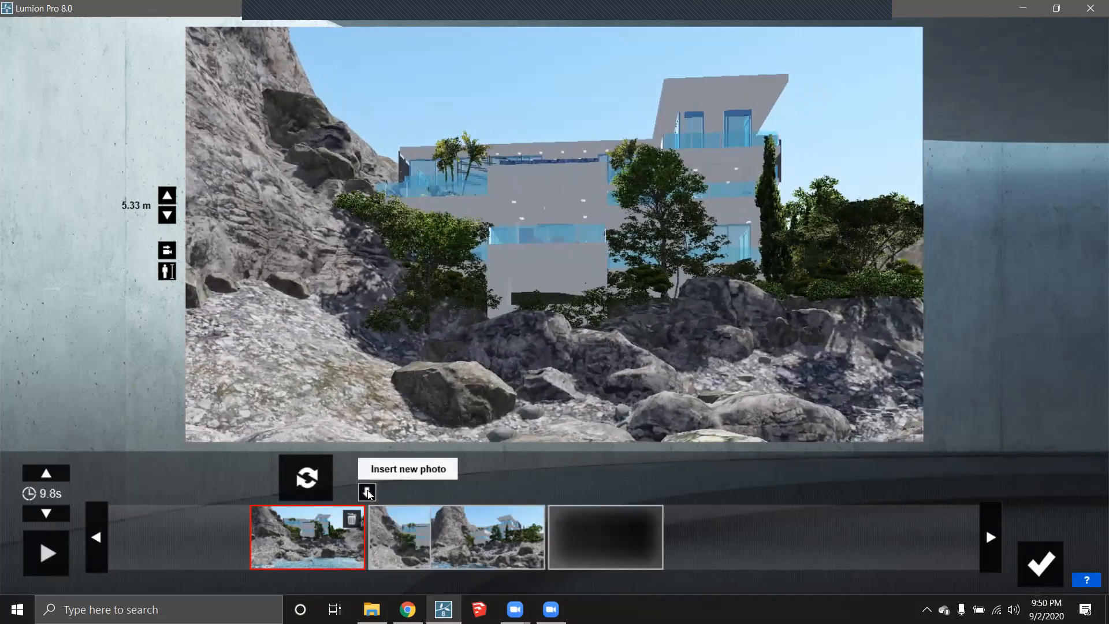
# - Review the first, second and third keyframe views in turn
pyautogui.click(316, 542)
pyautogui.click(423, 549)
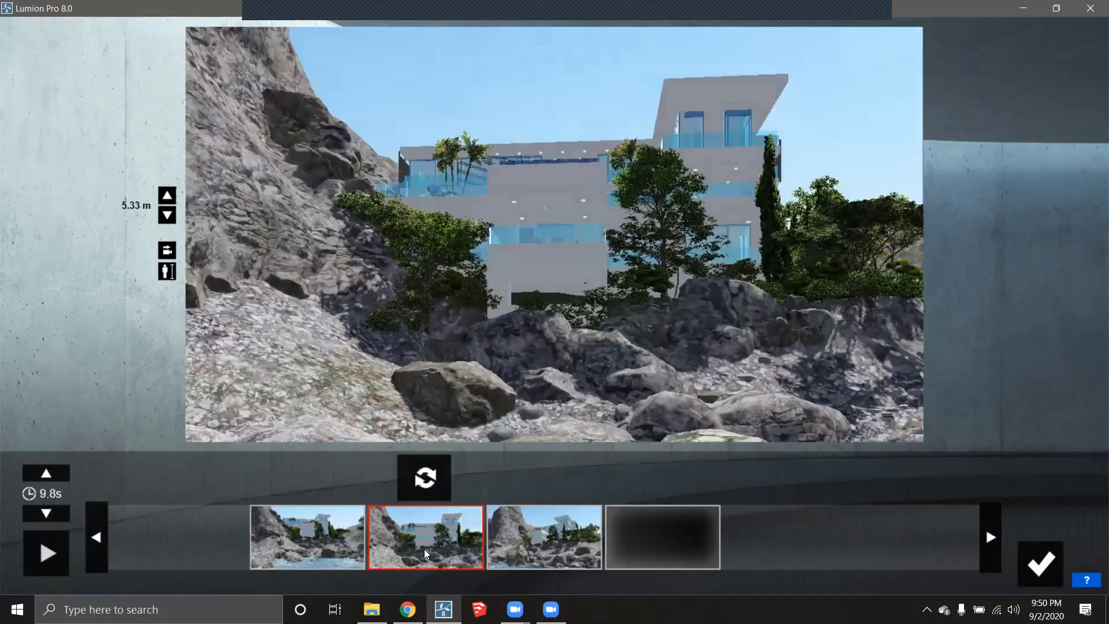
pyautogui.moveTo(445, 417)
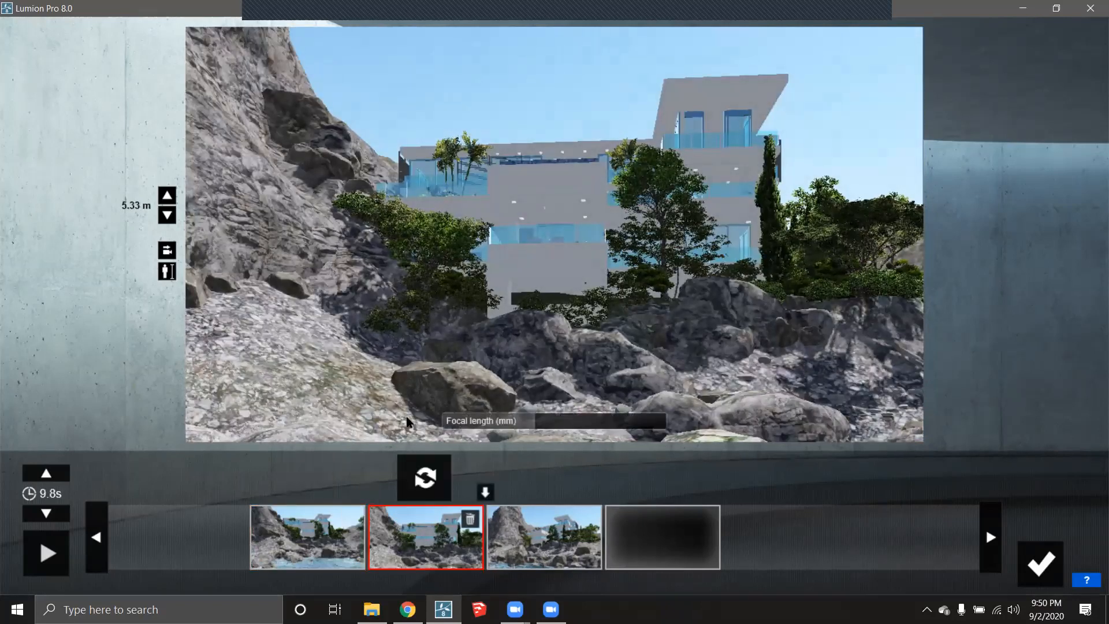
pyautogui.click(526, 545)
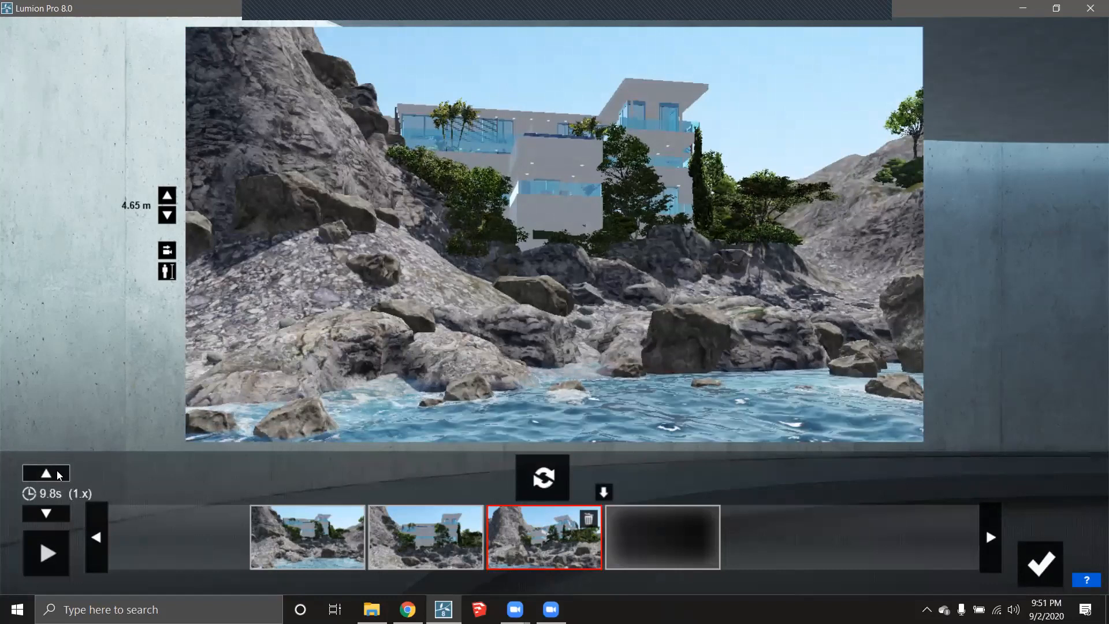
# - Lower the three-keyframe clip's duration from 9.8 s to 5.0 s and play it back
pyautogui.moveTo(564, 424)
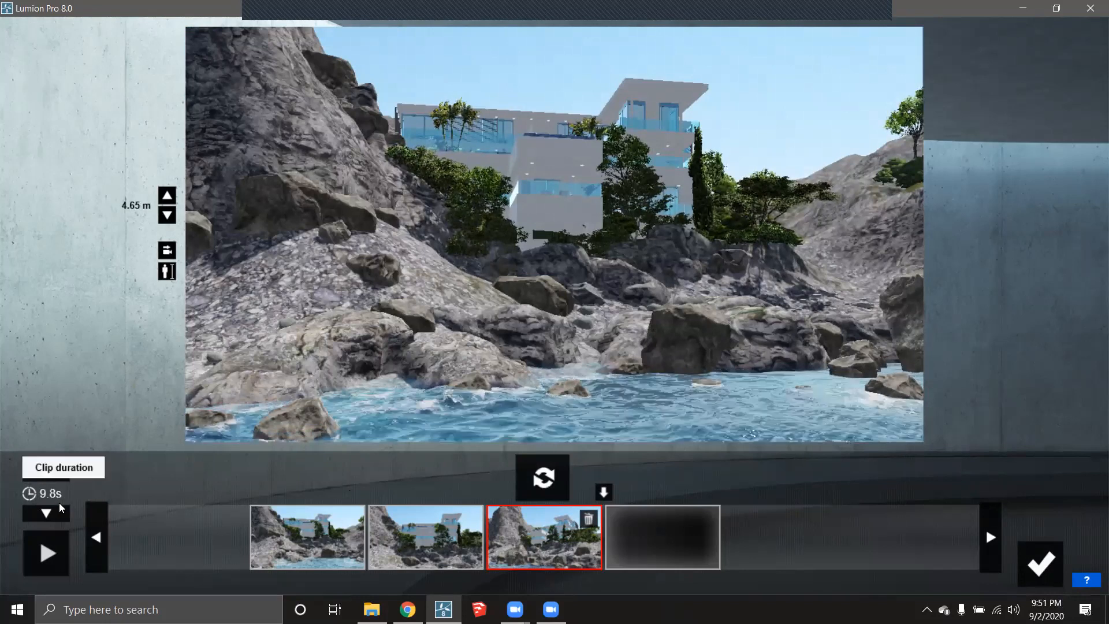
pyautogui.click(44, 514)
pyautogui.click(45, 514)
pyautogui.click(49, 519)
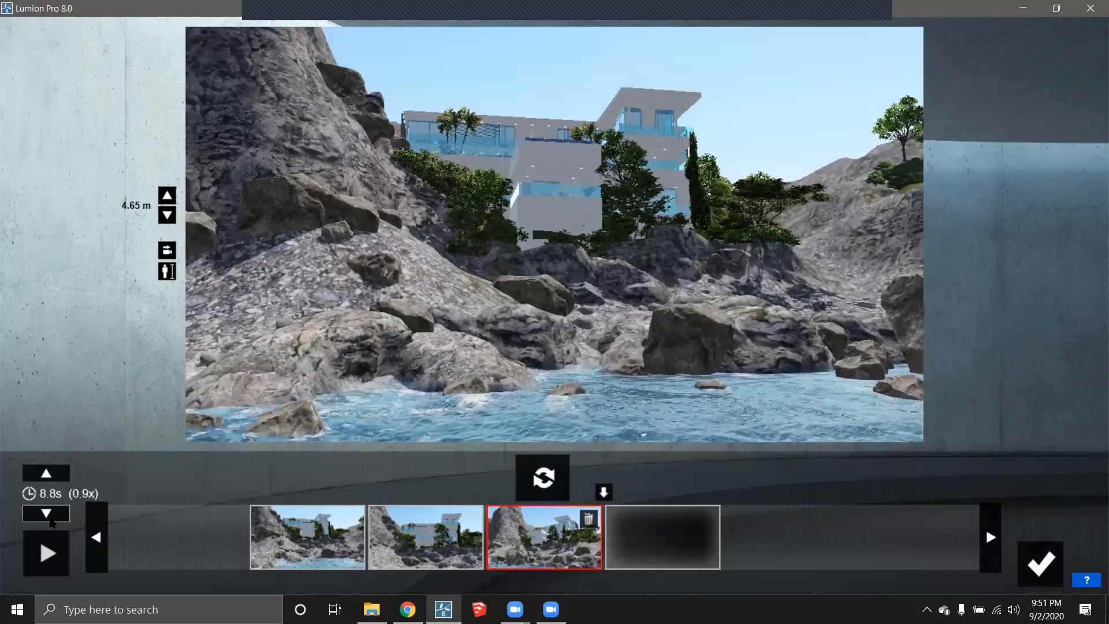
pyautogui.click(46, 517)
pyautogui.click(51, 515)
pyautogui.click(51, 515)
pyautogui.click(51, 515)
pyautogui.click(51, 515)
pyautogui.click(51, 515)
pyautogui.click(51, 515)
pyautogui.click(50, 515)
pyautogui.click(51, 515)
pyautogui.click(51, 515)
pyautogui.click(51, 515)
pyautogui.click(51, 515)
pyautogui.tripleClick(51, 515)
pyautogui.tripleClick(51, 515)
pyautogui.tripleClick(50, 515)
pyautogui.tripleClick(51, 515)
pyautogui.click(51, 515)
pyautogui.click(51, 515)
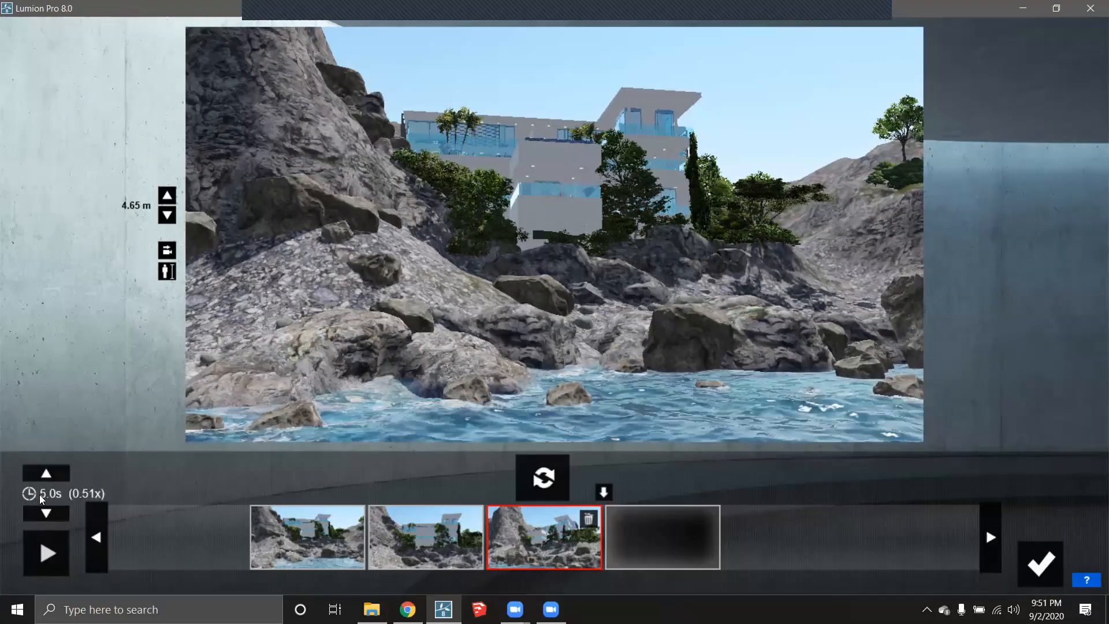
pyautogui.click(42, 551)
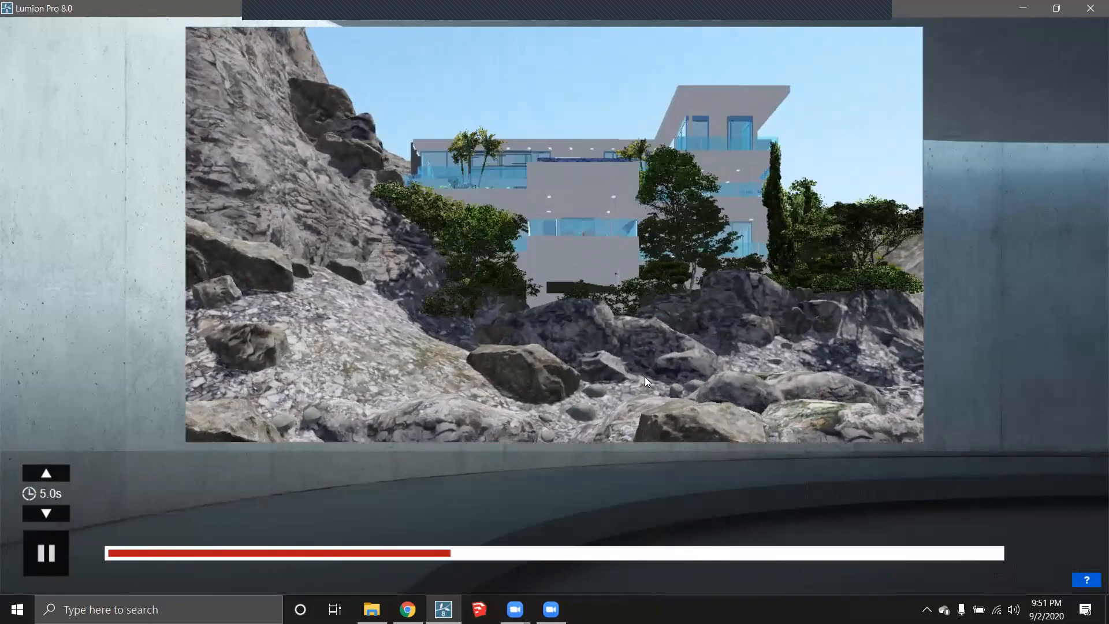
# - Lengthen the three-keyframe clip from 5.0 s to 8.1 s
pyautogui.click(45, 472)
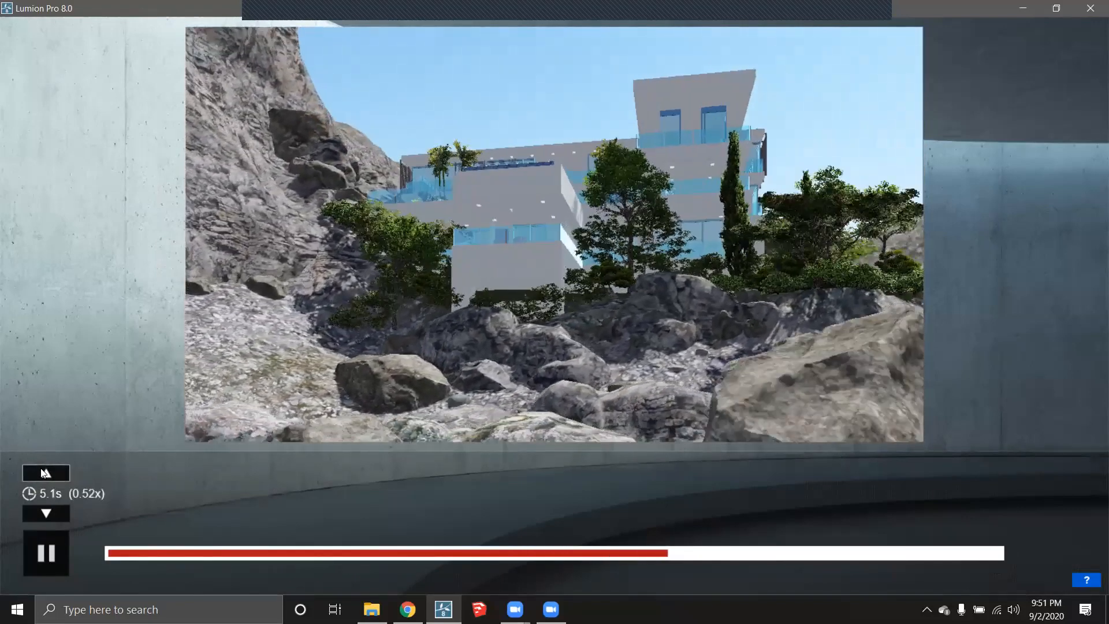
pyautogui.click(46, 473)
pyautogui.click(48, 474)
pyautogui.click(47, 473)
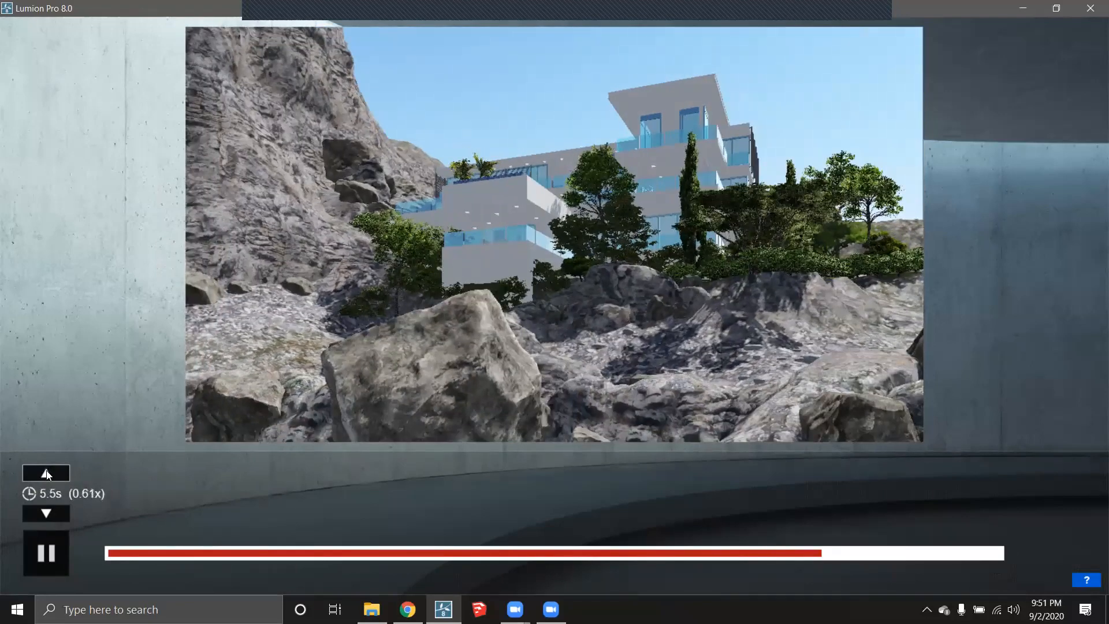
pyautogui.click(47, 473)
pyautogui.click(46, 473)
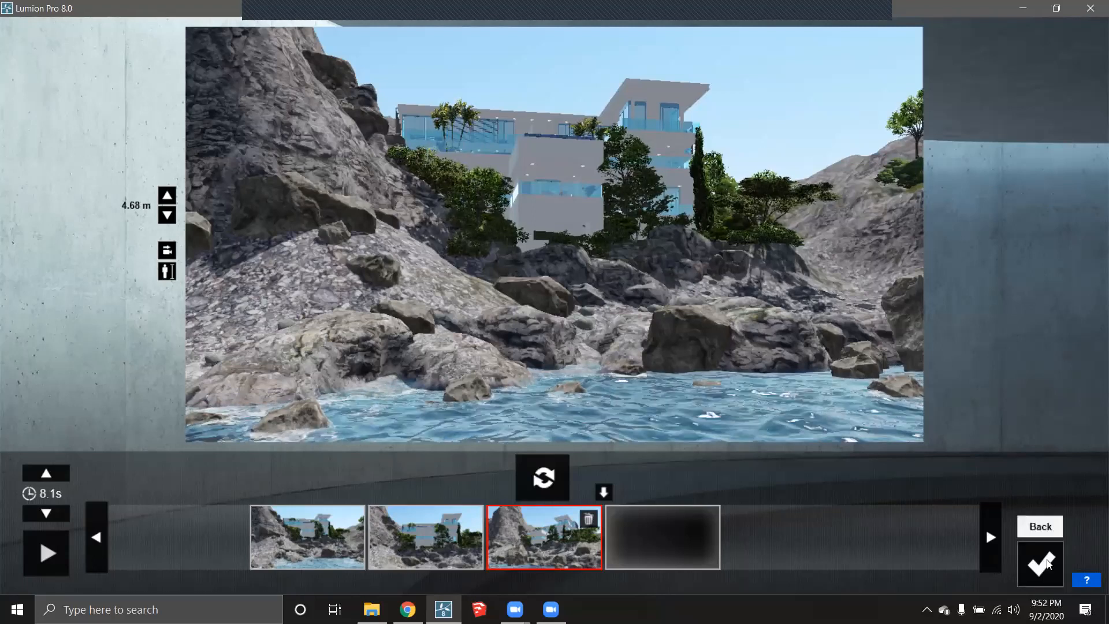
pyautogui.click(1047, 563)
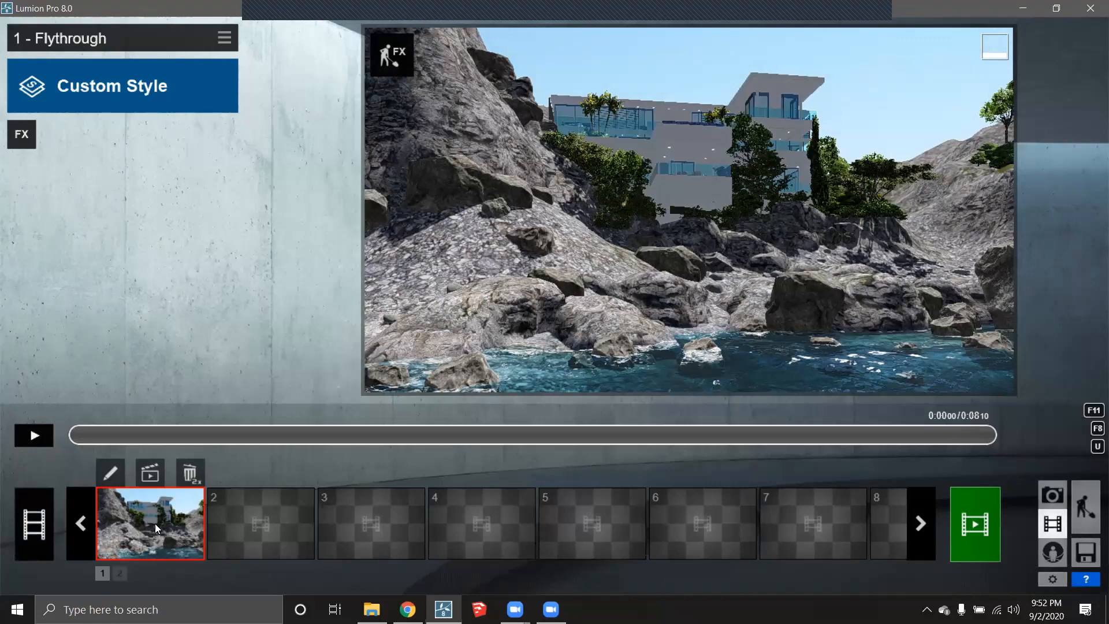
pyautogui.click(112, 473)
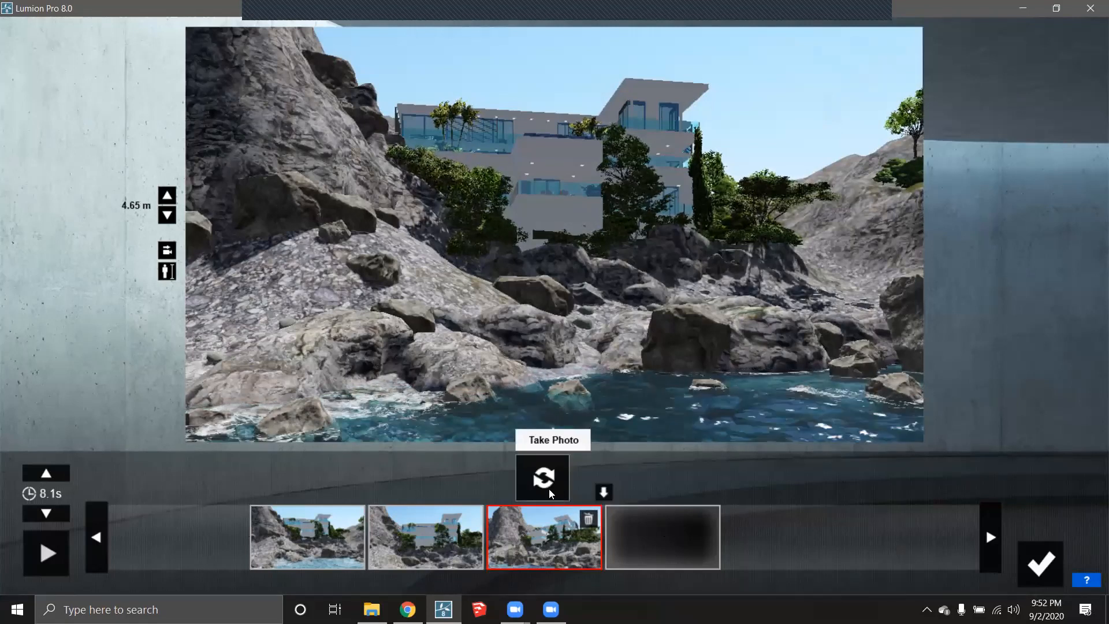
# - Retake the third keyframe from a closer position and preview the 7.9 s camera path
pyautogui.click(559, 526)
pyautogui.moveTo(566, 532)
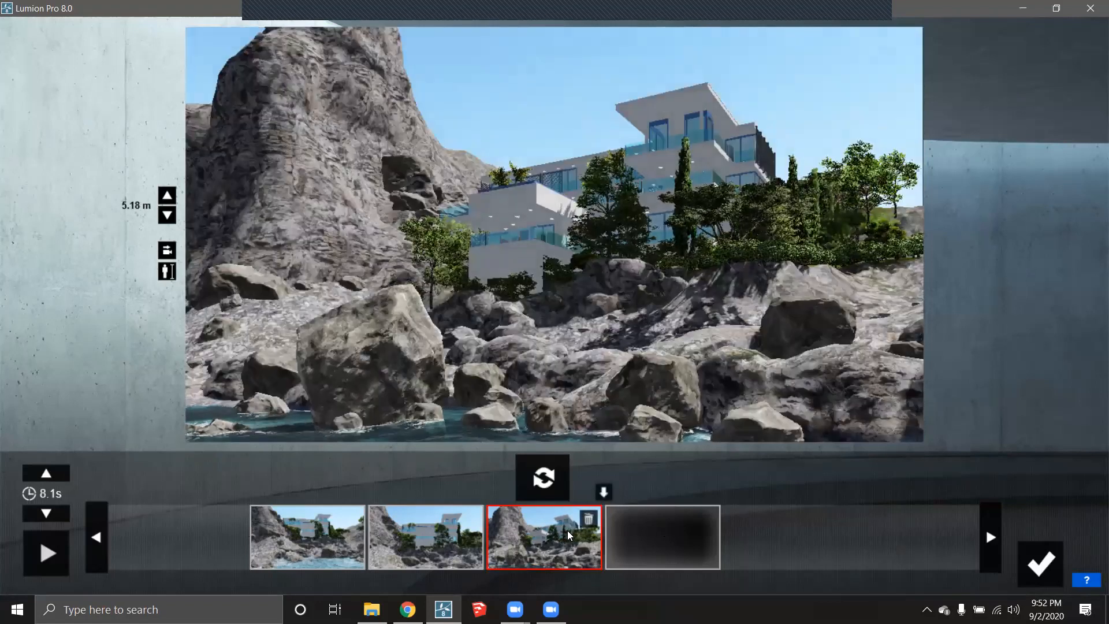
pyautogui.press('w')
pyautogui.press('w')
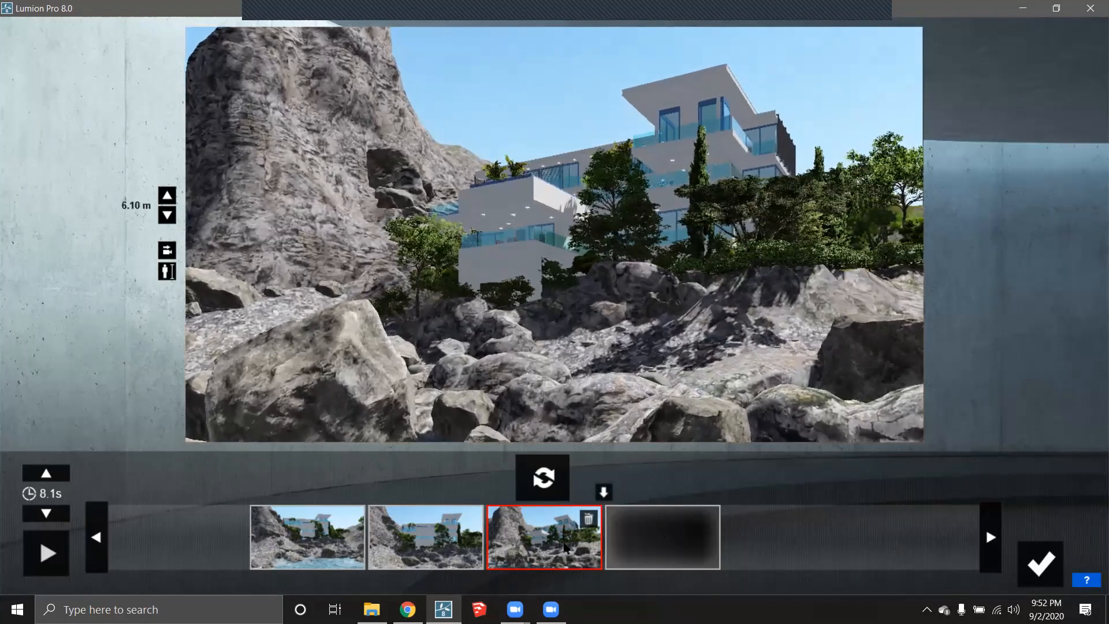
pyautogui.click(547, 485)
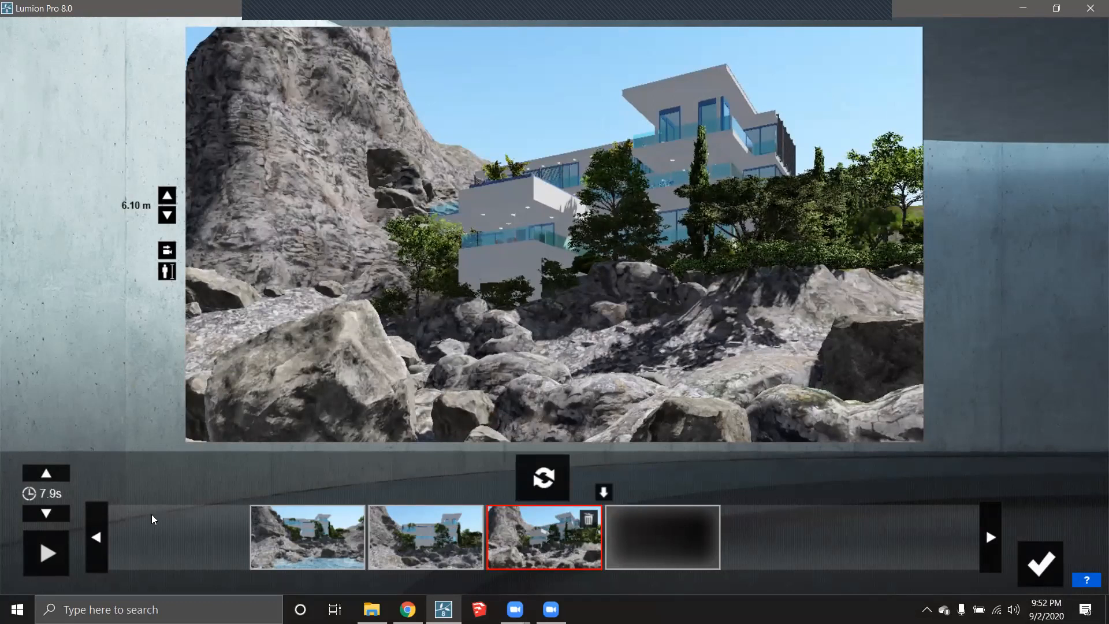
pyautogui.click(46, 553)
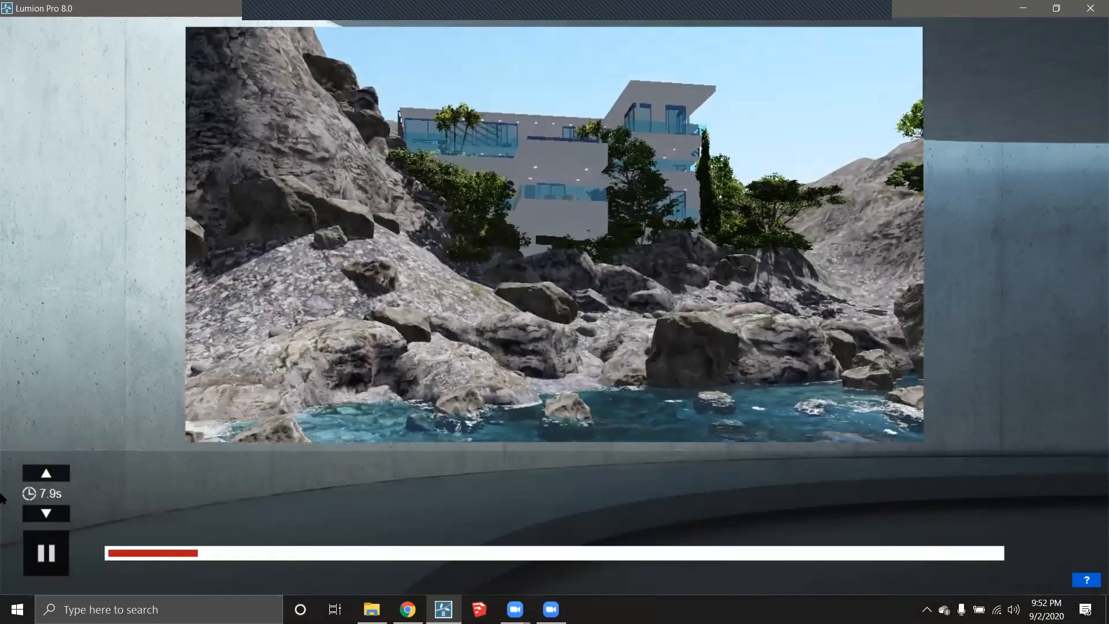
pyautogui.click(46, 555)
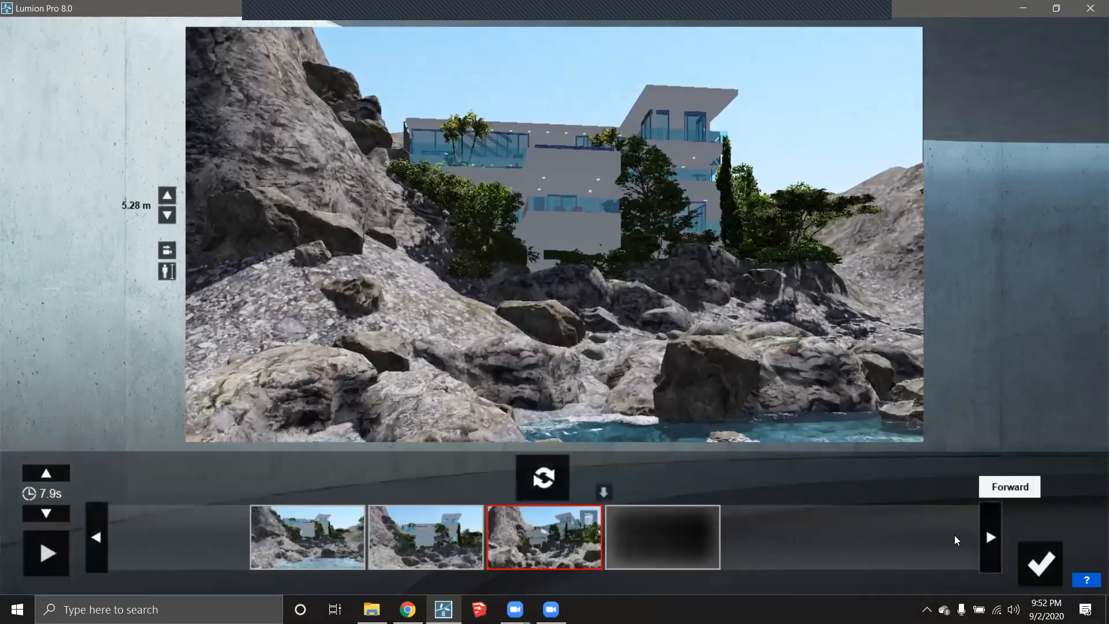
# - Confirm the clip edits so the 7.9 s 1 - Flythrough clip fills movie slot 1
pyautogui.click(1041, 564)
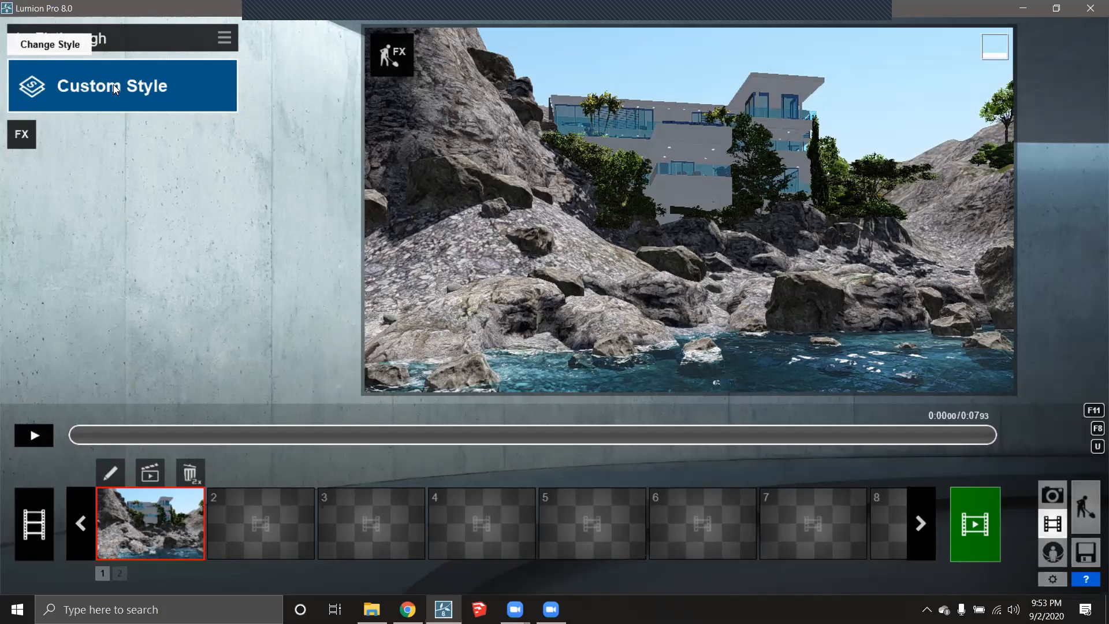
# - Browse the Light and Shadow and Camera effects, close them, and open the style list
pyautogui.click(29, 143)
pyautogui.click(226, 44)
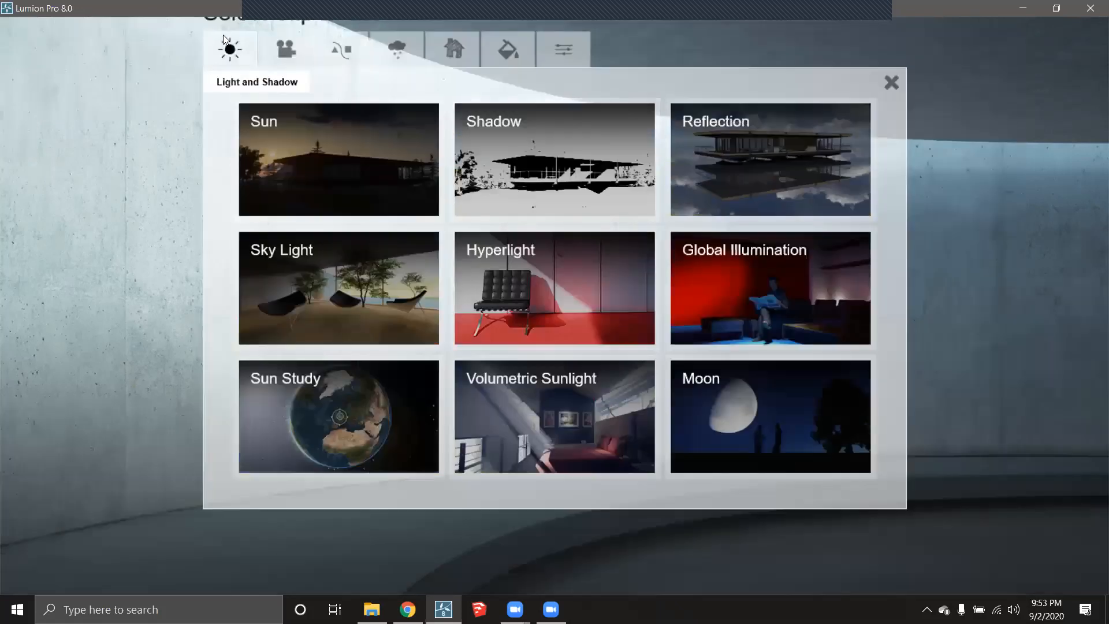
pyautogui.click(287, 51)
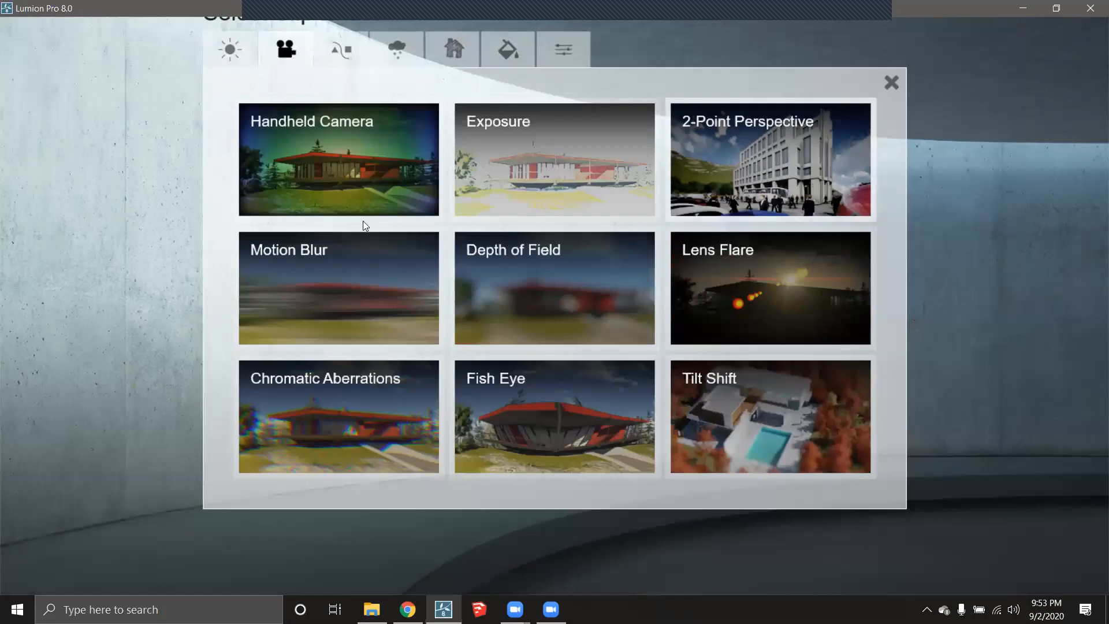
pyautogui.click(508, 50)
pyautogui.click(230, 49)
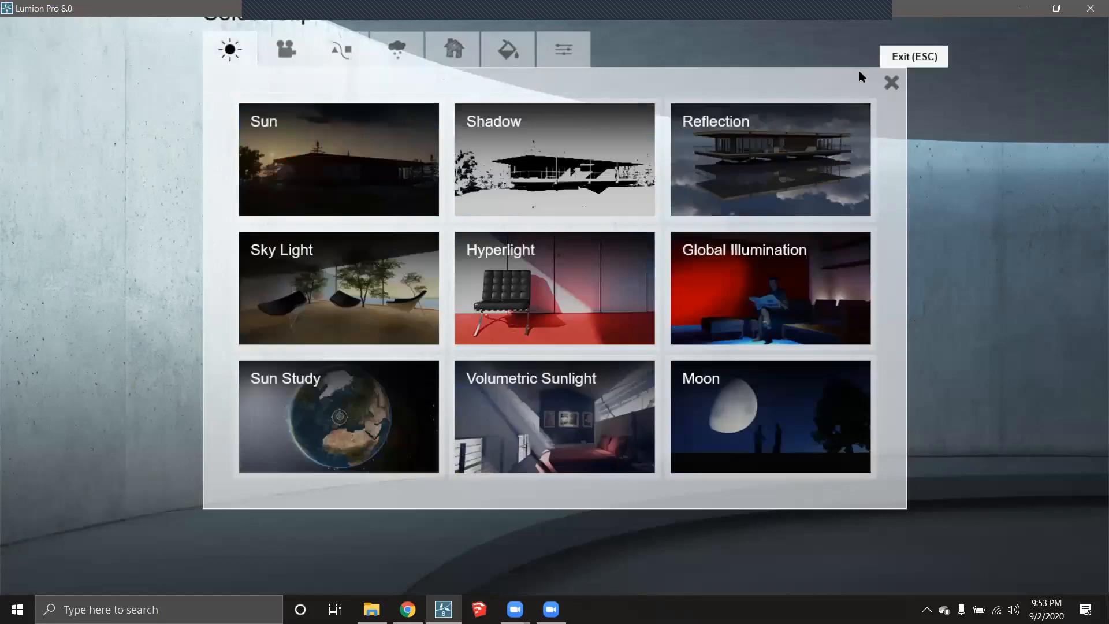
pyautogui.click(889, 83)
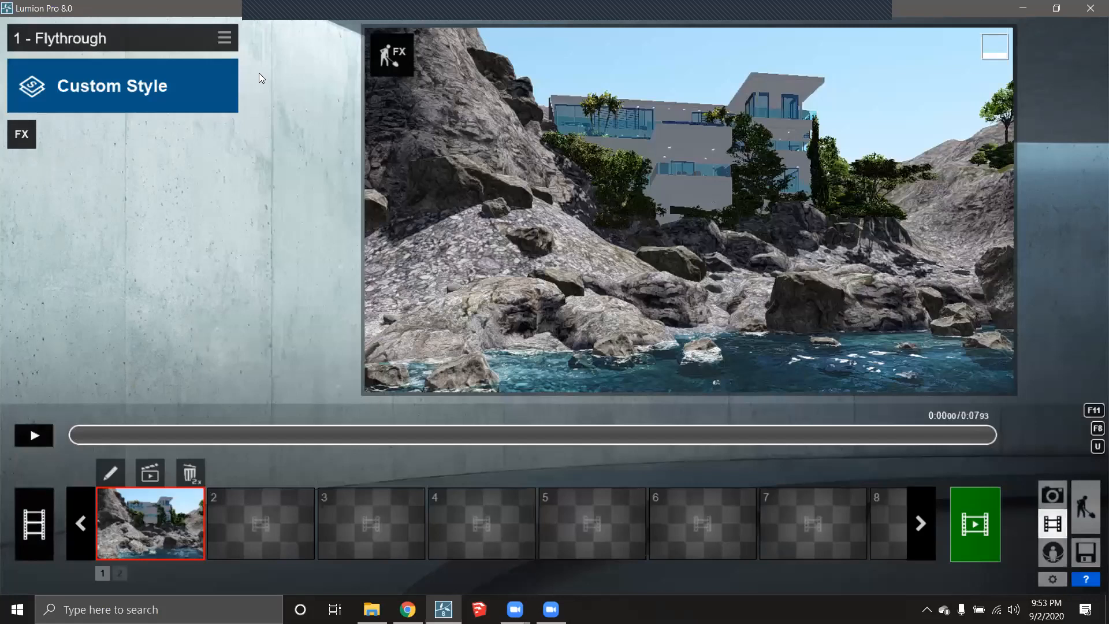
pyautogui.click(122, 85)
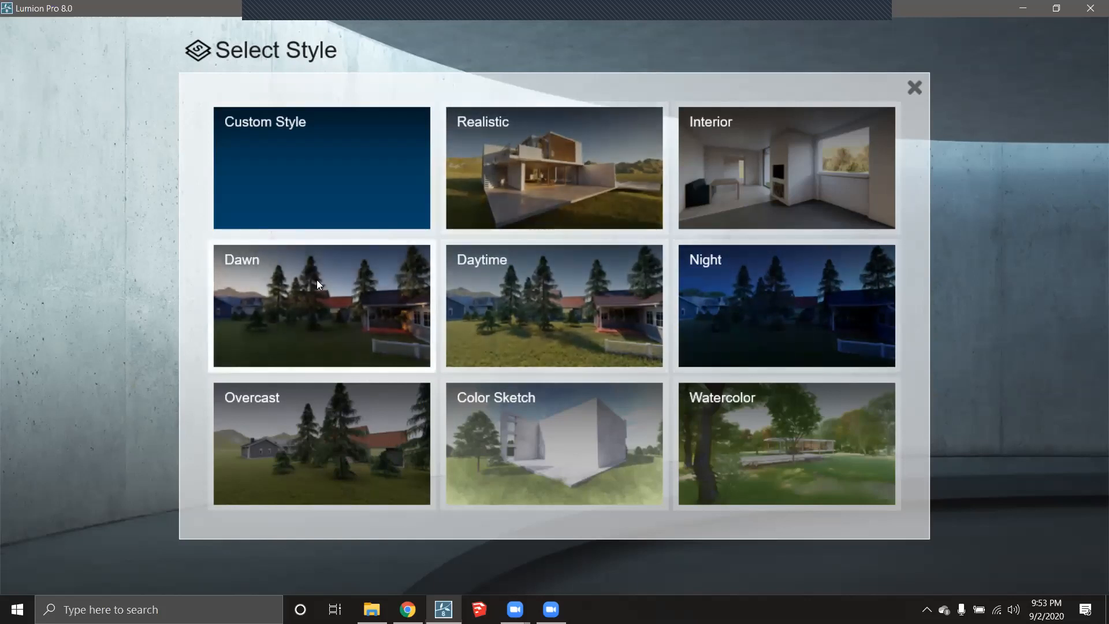
# - Apply the Dawn style to the 1 - Flythrough clip
pyautogui.click(348, 329)
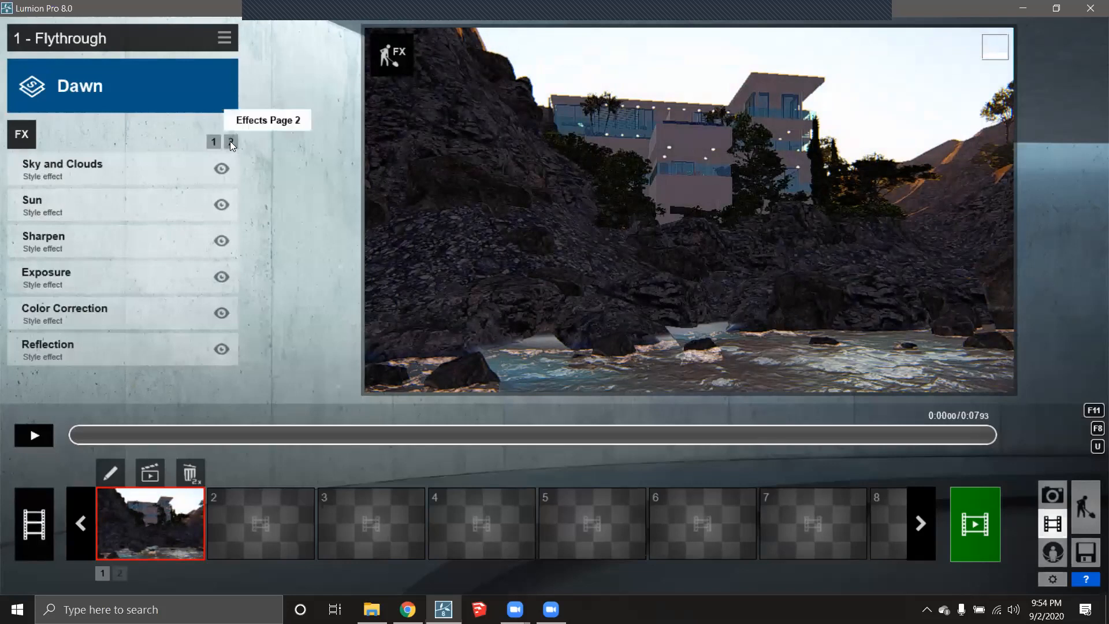
# - Add the 2-Point Perspective effect from the Camera category to the Dawn clip
pyautogui.click(230, 142)
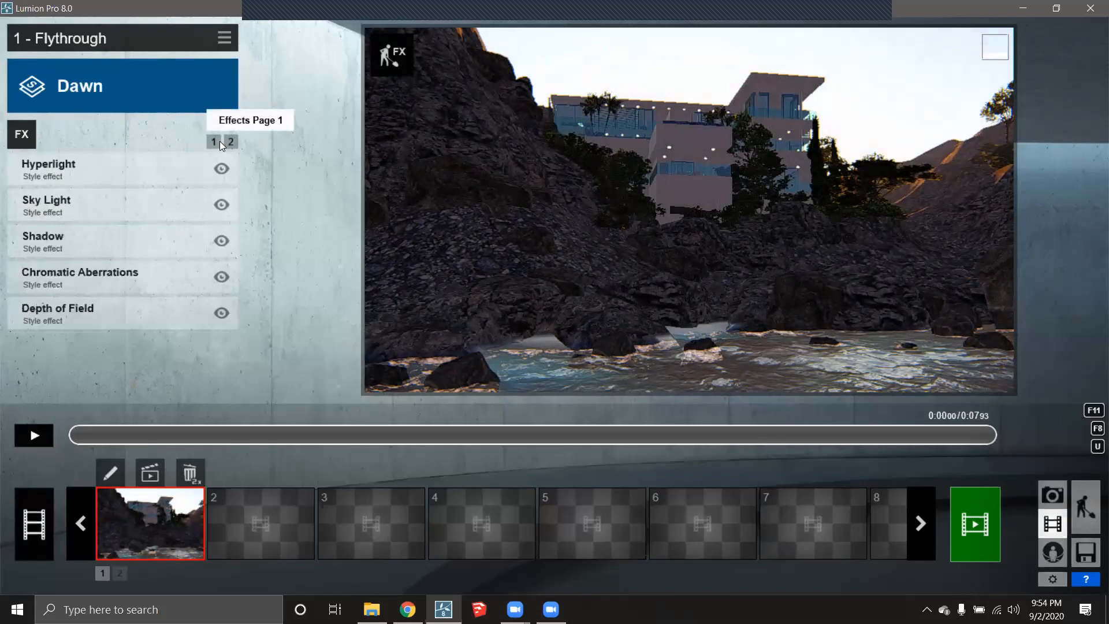
pyautogui.click(219, 141)
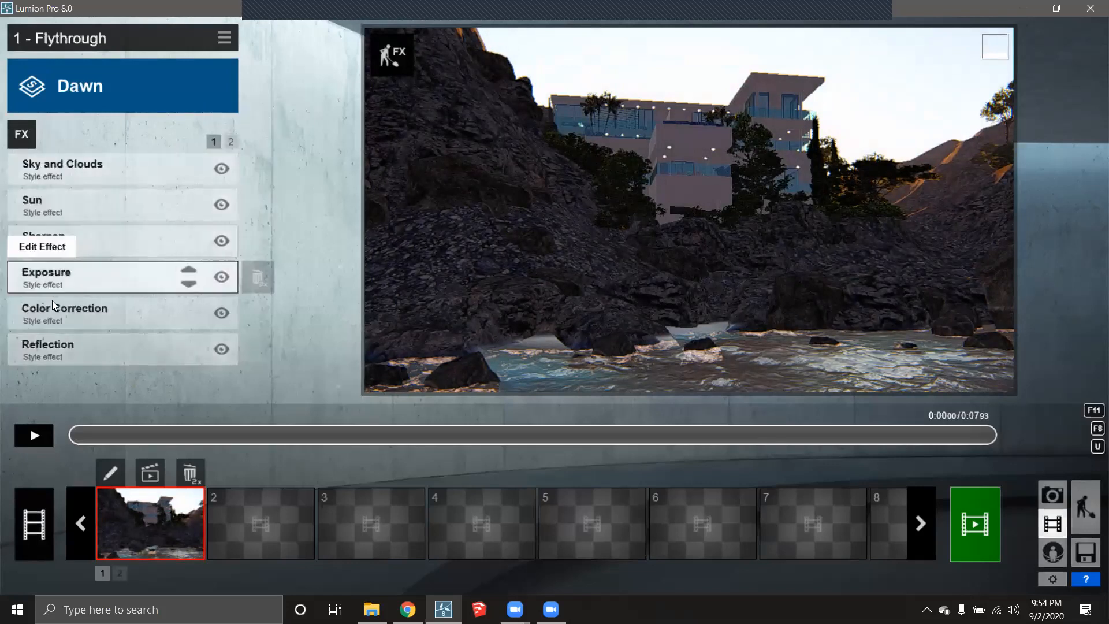
pyautogui.click(26, 134)
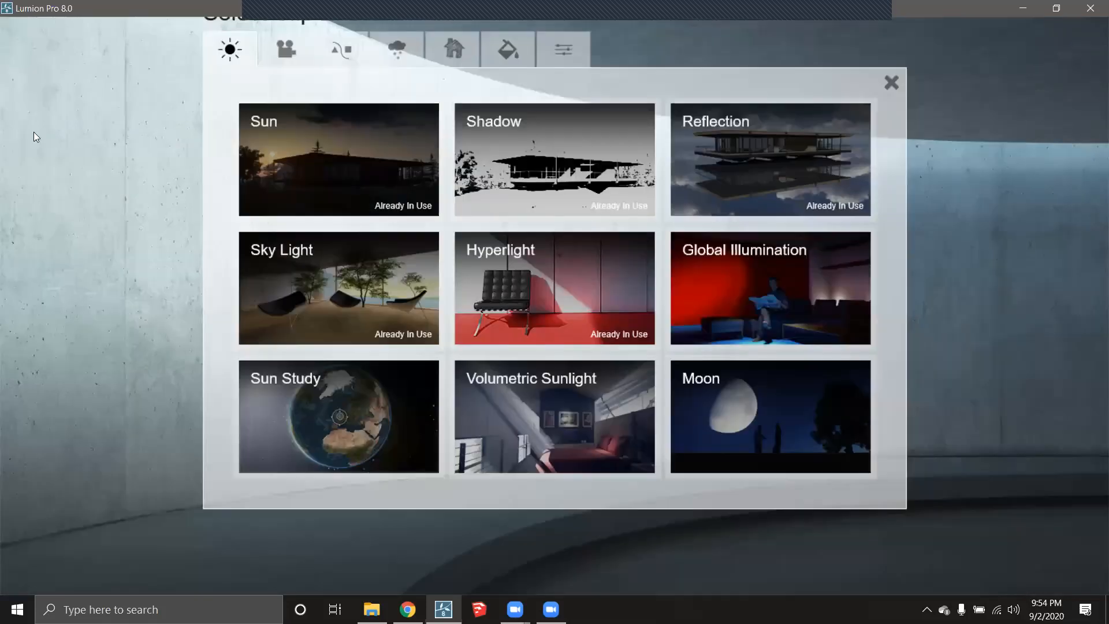
pyautogui.click(286, 49)
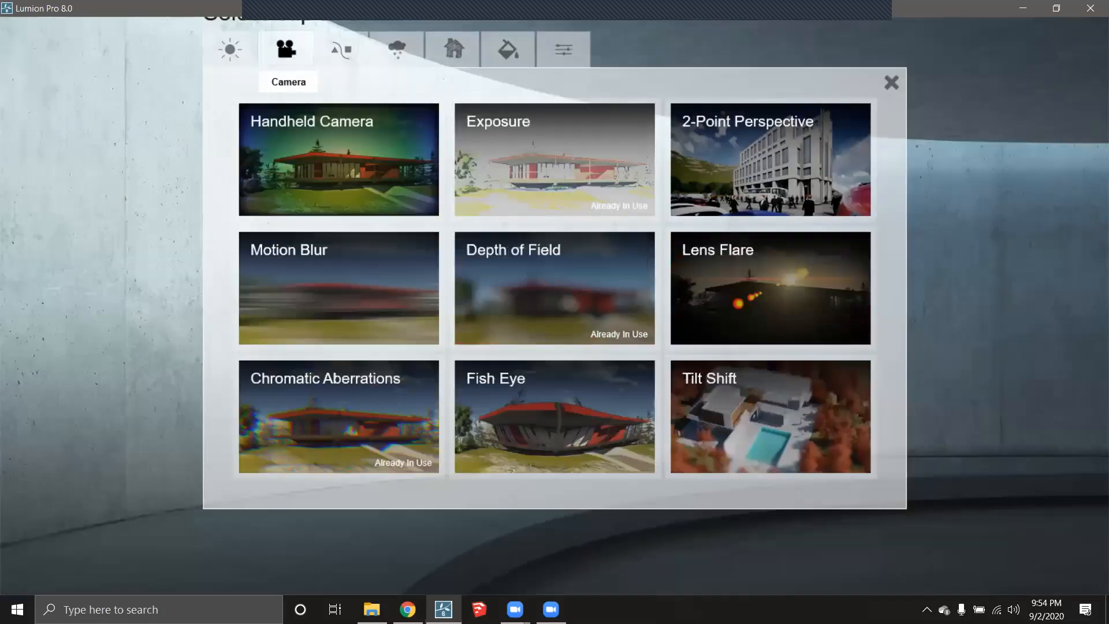
pyautogui.click(737, 151)
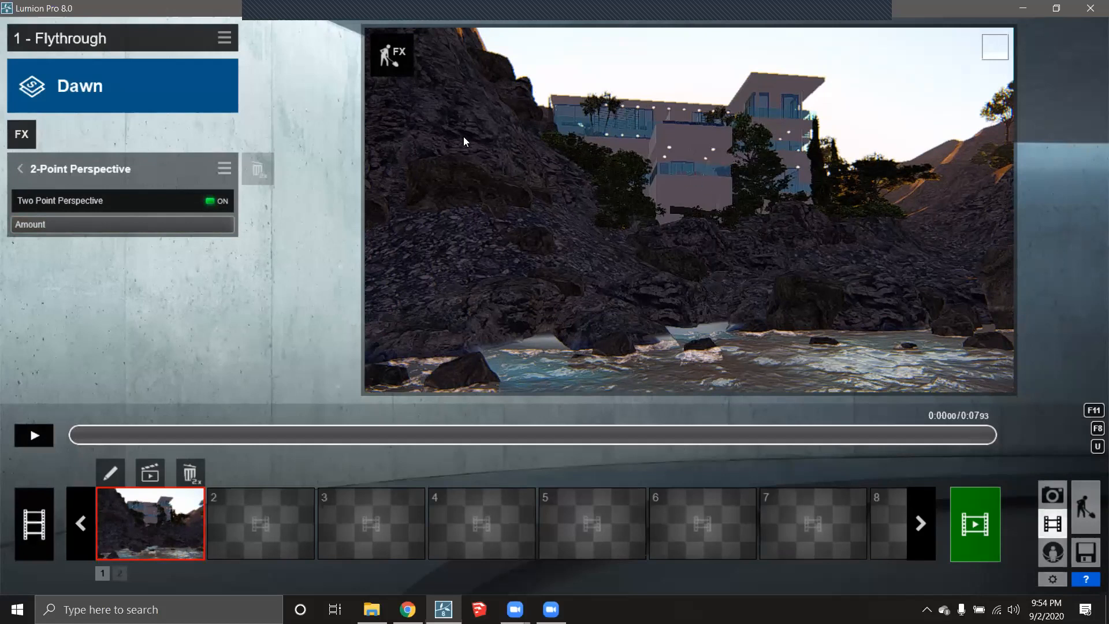
# - Set the Sun effect's height to 0.0 and heading to 0.2 for warm low light
pyautogui.click(18, 168)
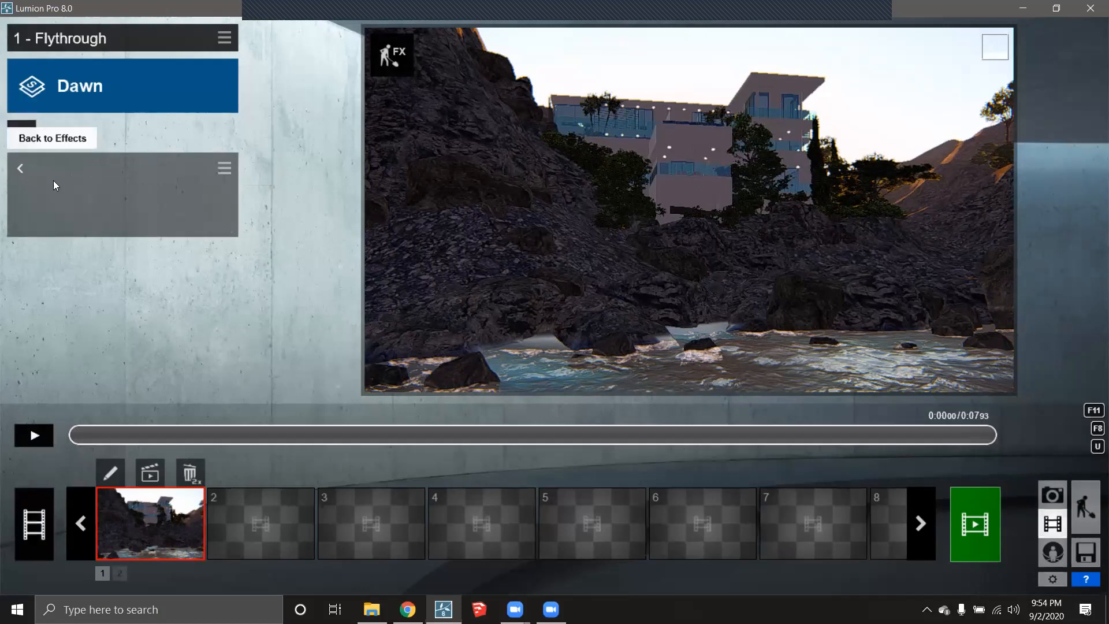
pyautogui.click(61, 235)
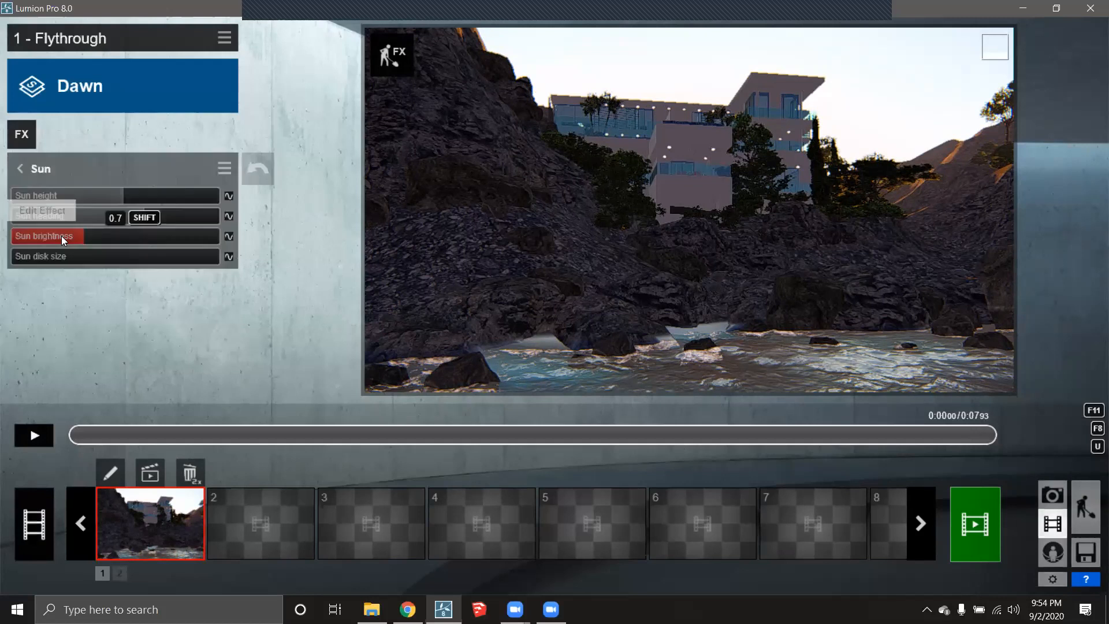
pyautogui.click(119, 195)
pyautogui.click(114, 196)
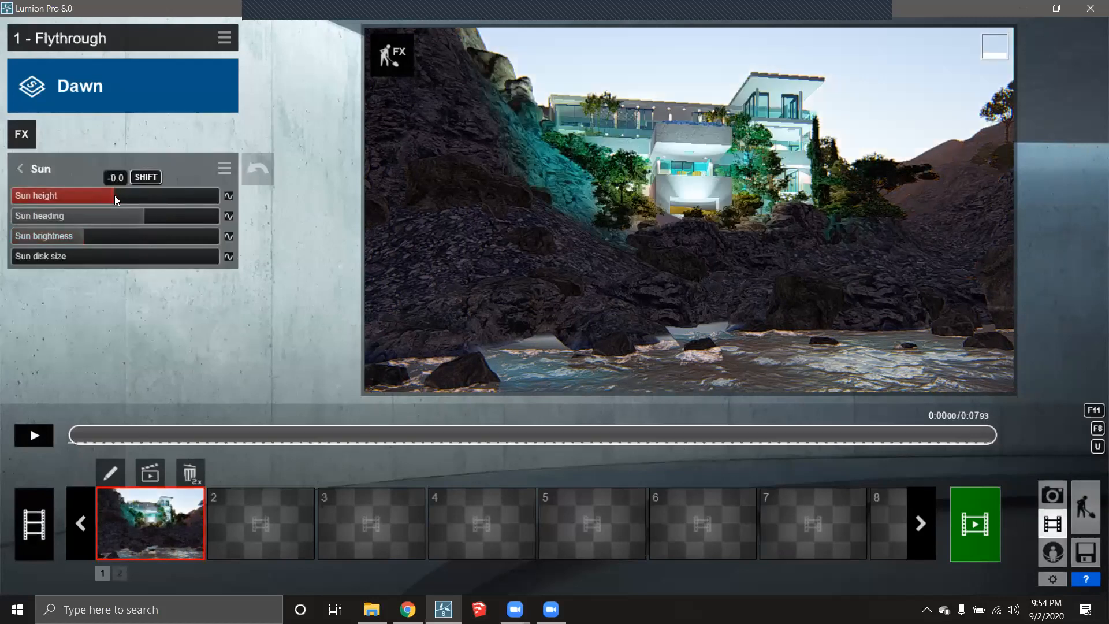
pyautogui.click(128, 195)
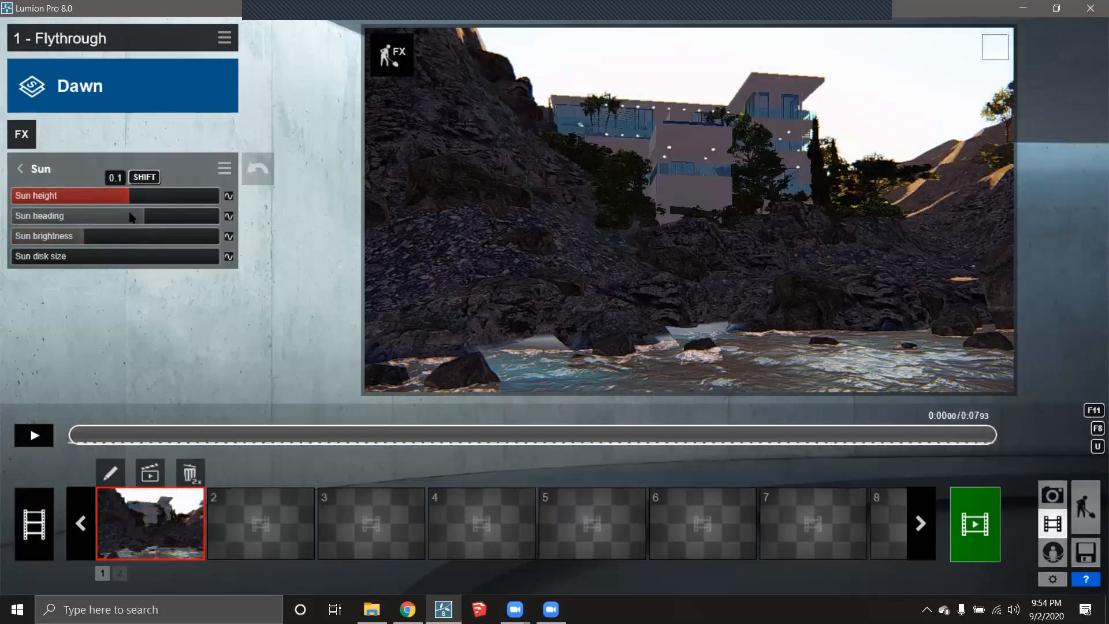
pyautogui.moveTo(136, 215); pyautogui.dragTo(69, 227)
pyautogui.click(123, 194)
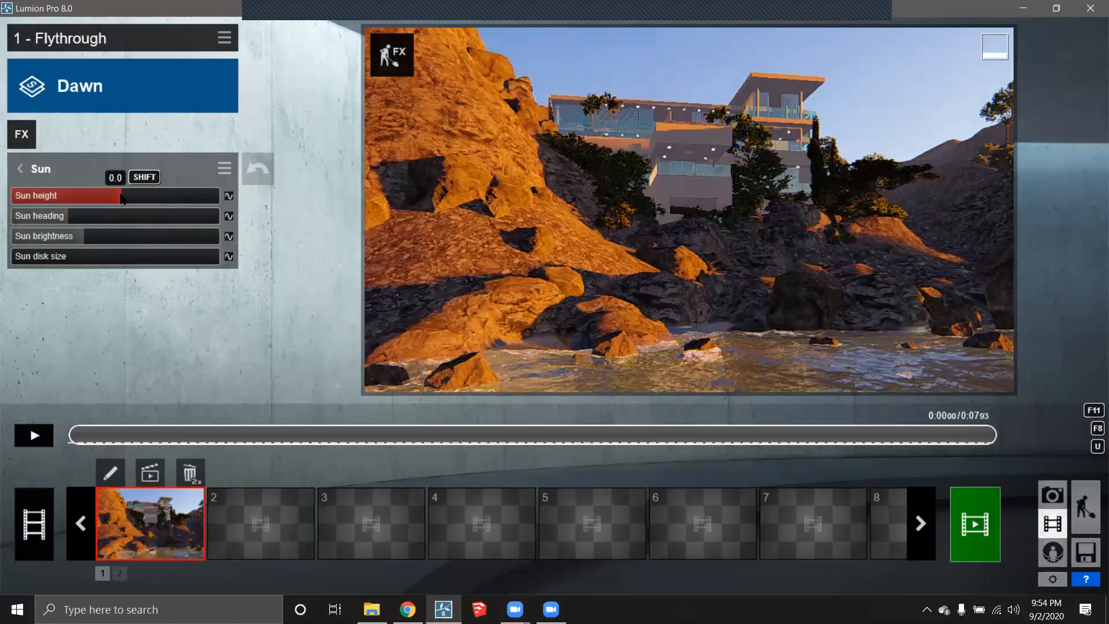
pyautogui.moveTo(67, 216); pyautogui.dragTo(102, 219)
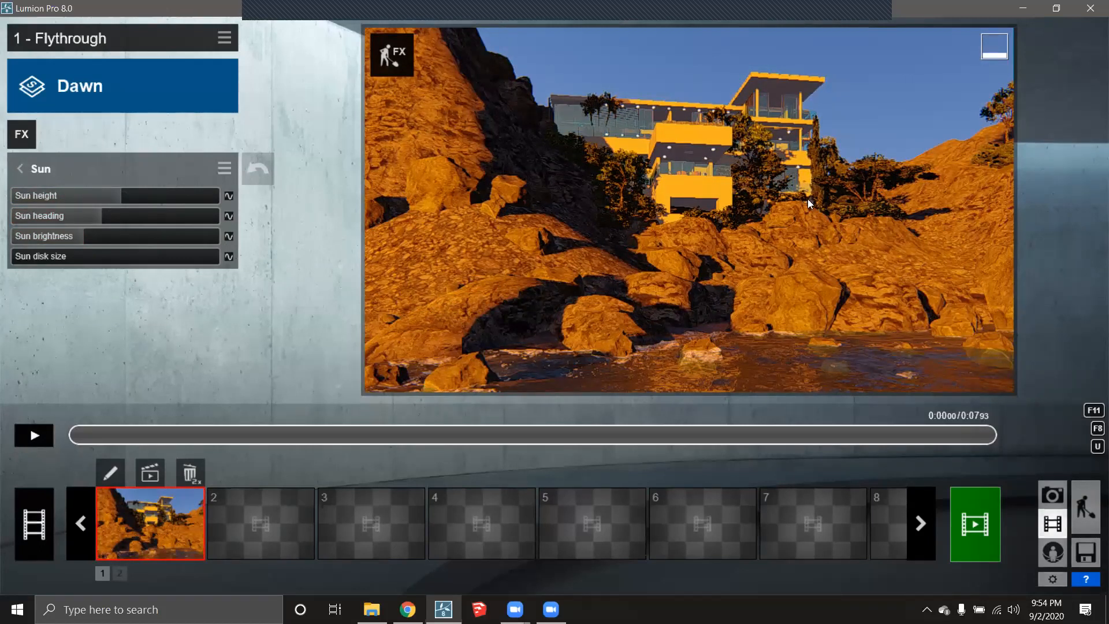
# - Set the Dawn clip's Color Correction temperature to -0.1 and brightness to 0.9
pyautogui.click(21, 168)
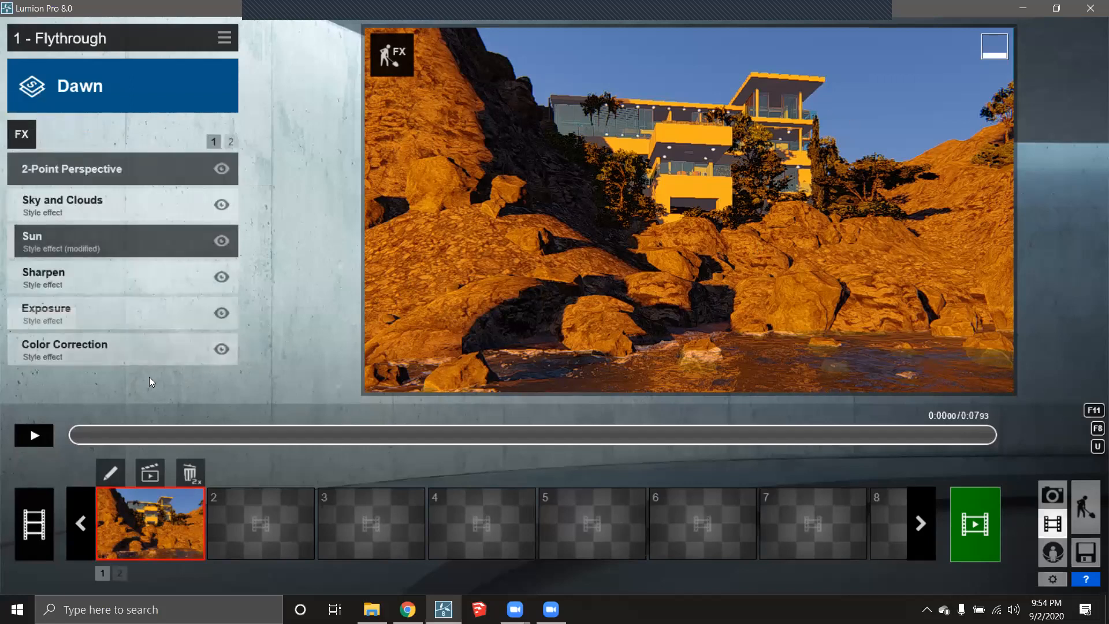
pyautogui.click(84, 346)
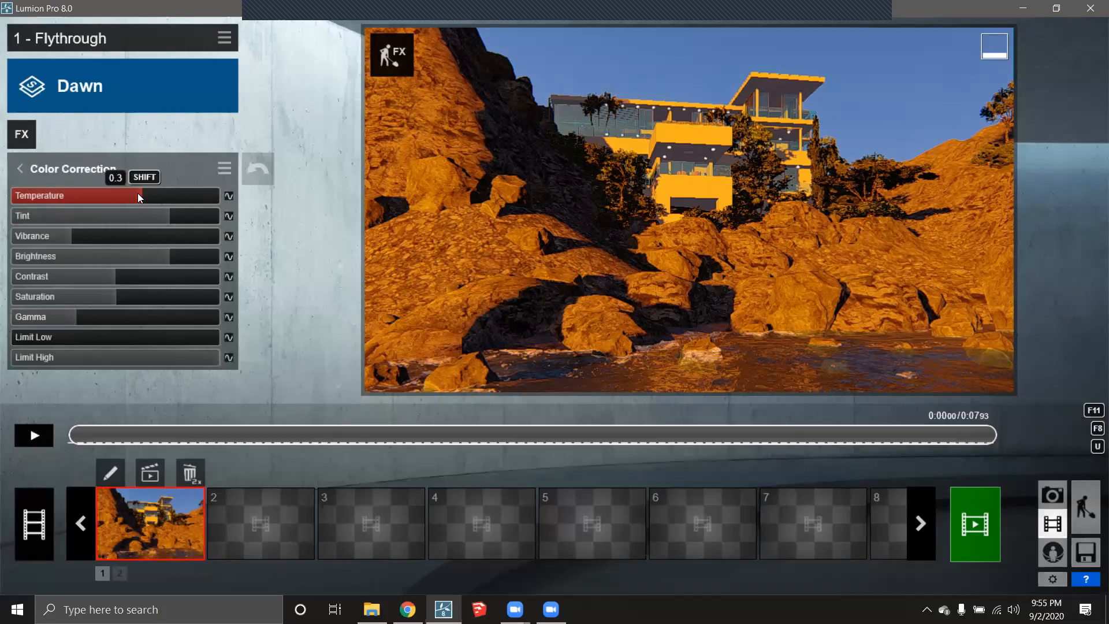
pyautogui.moveTo(125, 195); pyautogui.dragTo(168, 217)
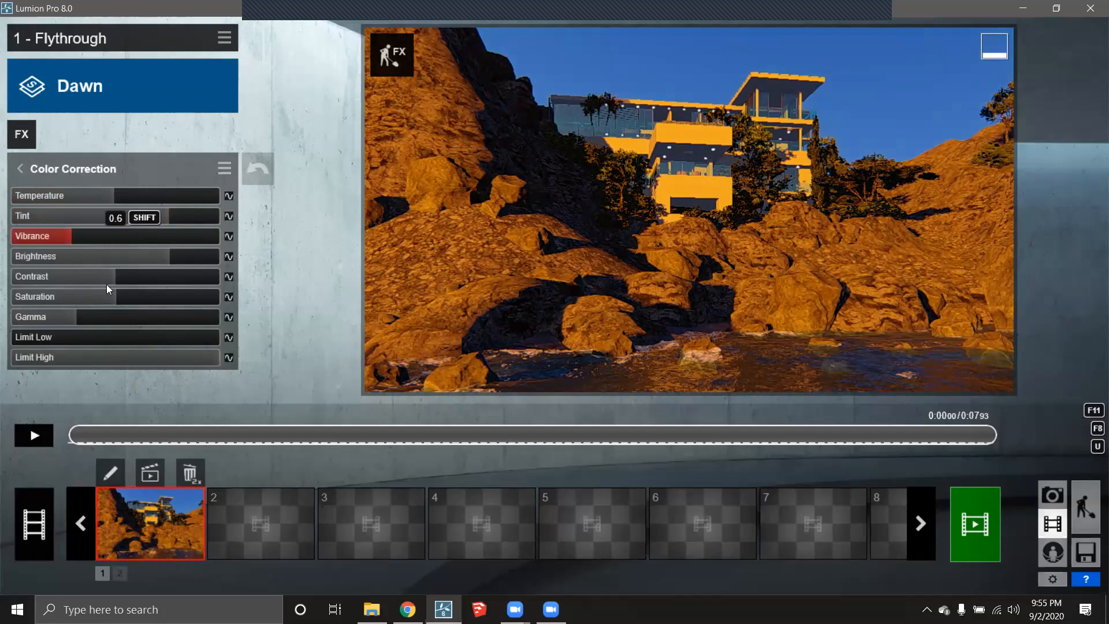
pyautogui.moveTo(154, 258); pyautogui.dragTo(185, 259)
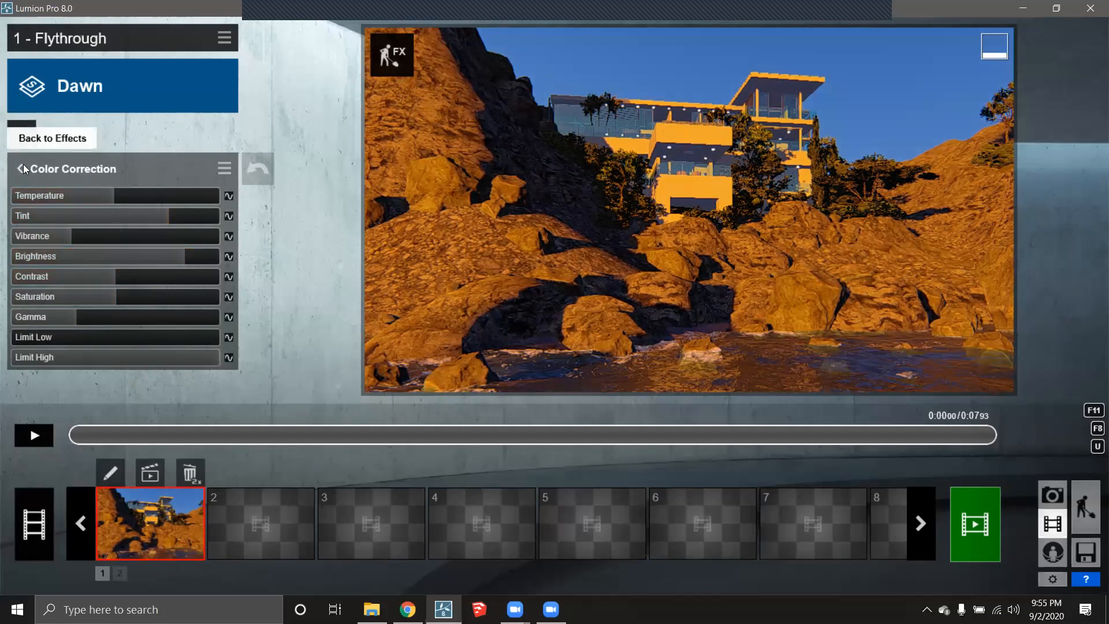
# - Reopen the Sun effect and set sun height to 0.1 and sun brightness to 0.5
pyautogui.click(23, 165)
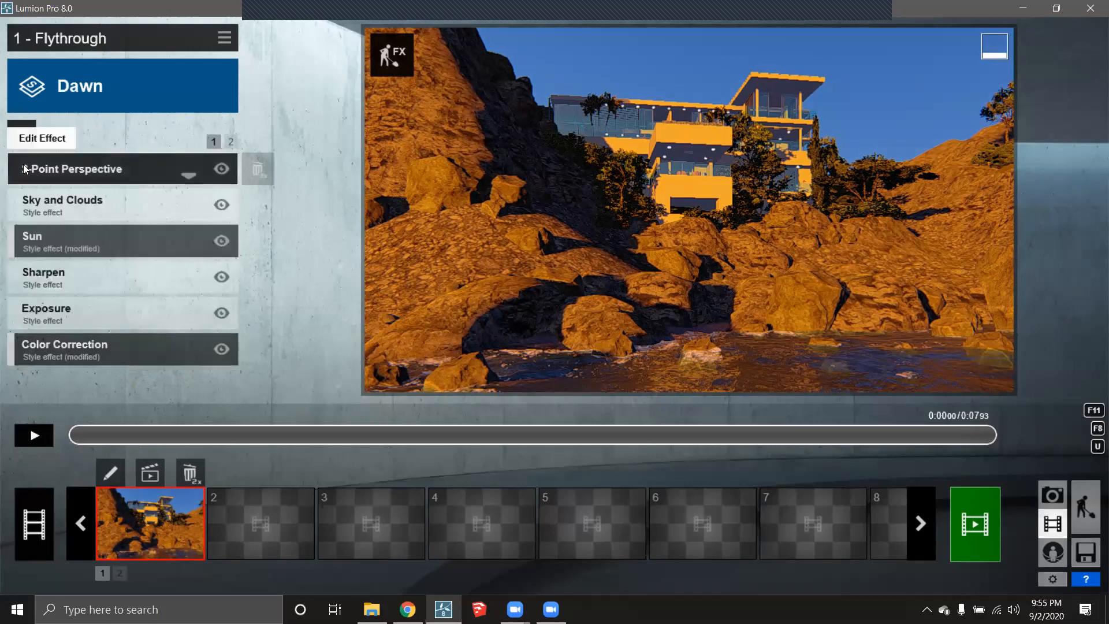
pyautogui.click(44, 234)
pyautogui.click(119, 191)
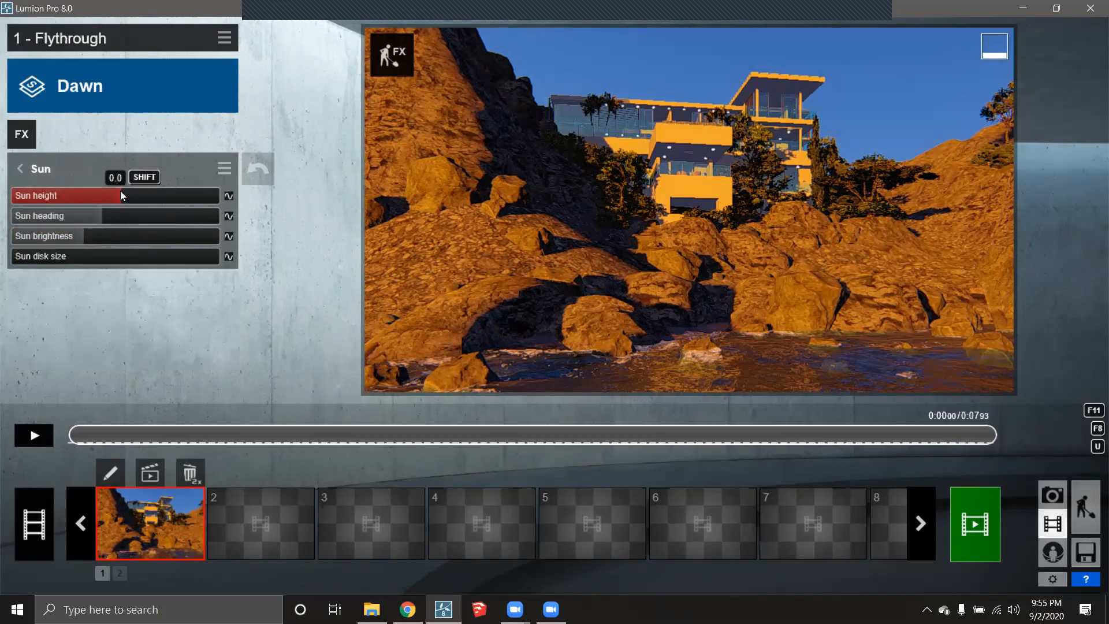
pyautogui.moveTo(122, 192); pyautogui.dragTo(125, 194)
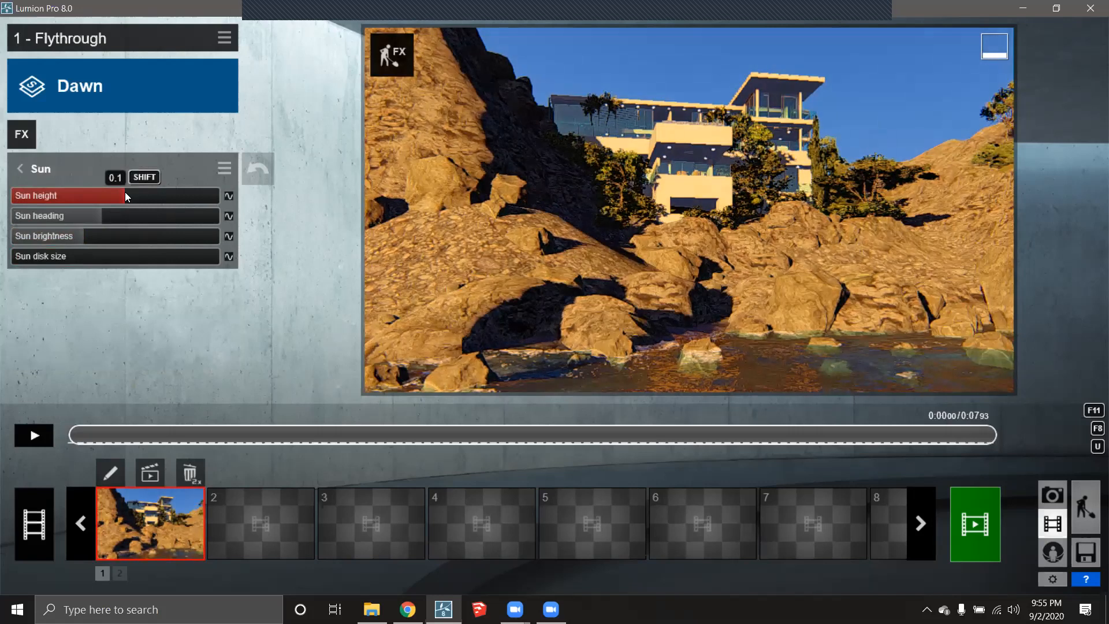
pyautogui.moveTo(116, 236); pyautogui.dragTo(48, 241)
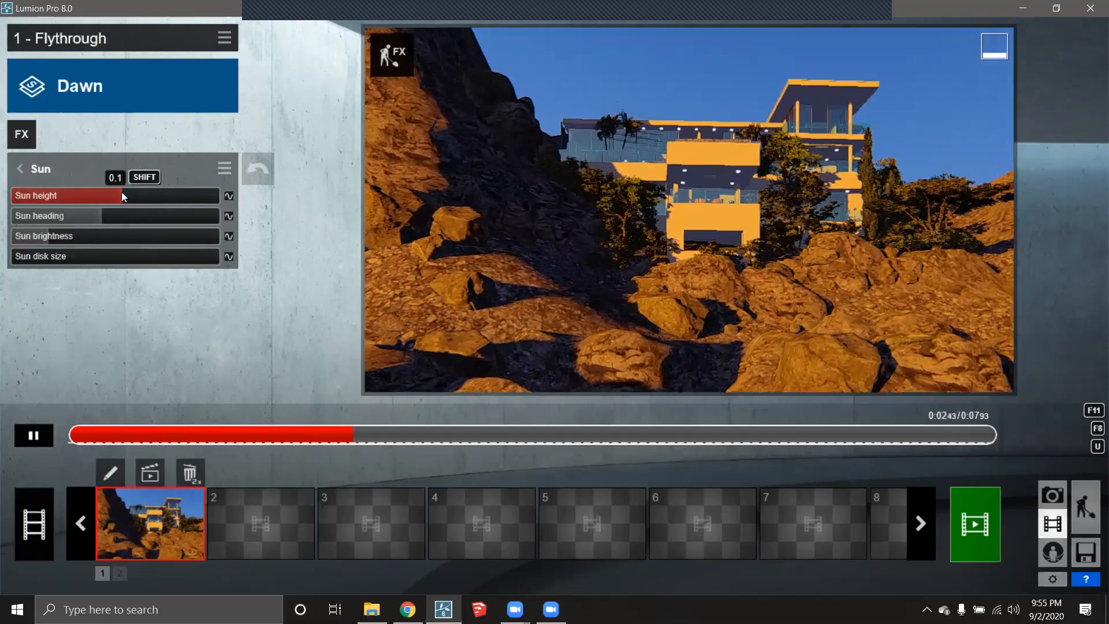
# - Nudge the sun height just below 0.09 while previewing, then pause and select empty clip slot 2
pyautogui.moveTo(122, 192)
pyautogui.mouseDown()
pyautogui.moveTo(82, 192)
pyautogui.moveTo(128, 197)
pyautogui.mouseUp()
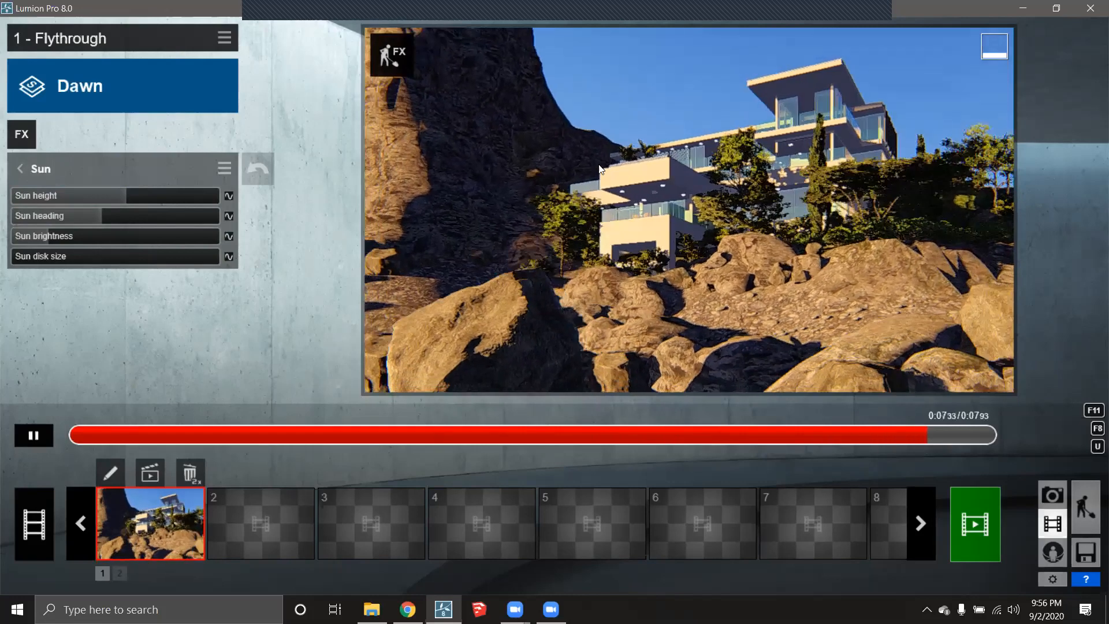
pyautogui.moveTo(133, 198); pyautogui.dragTo(123, 195)
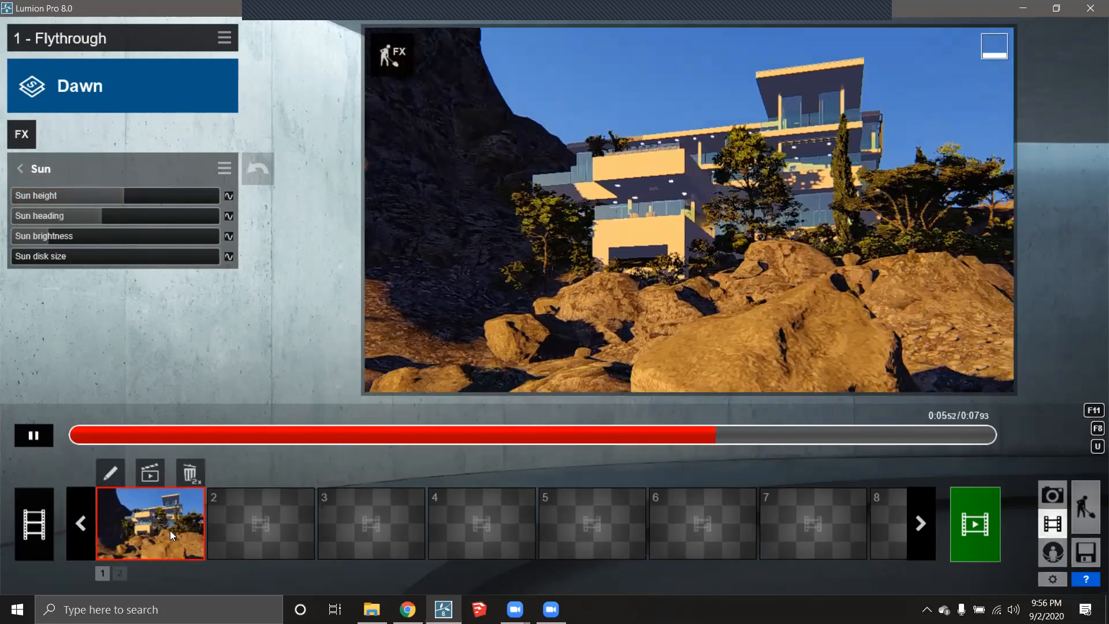
pyautogui.click(40, 436)
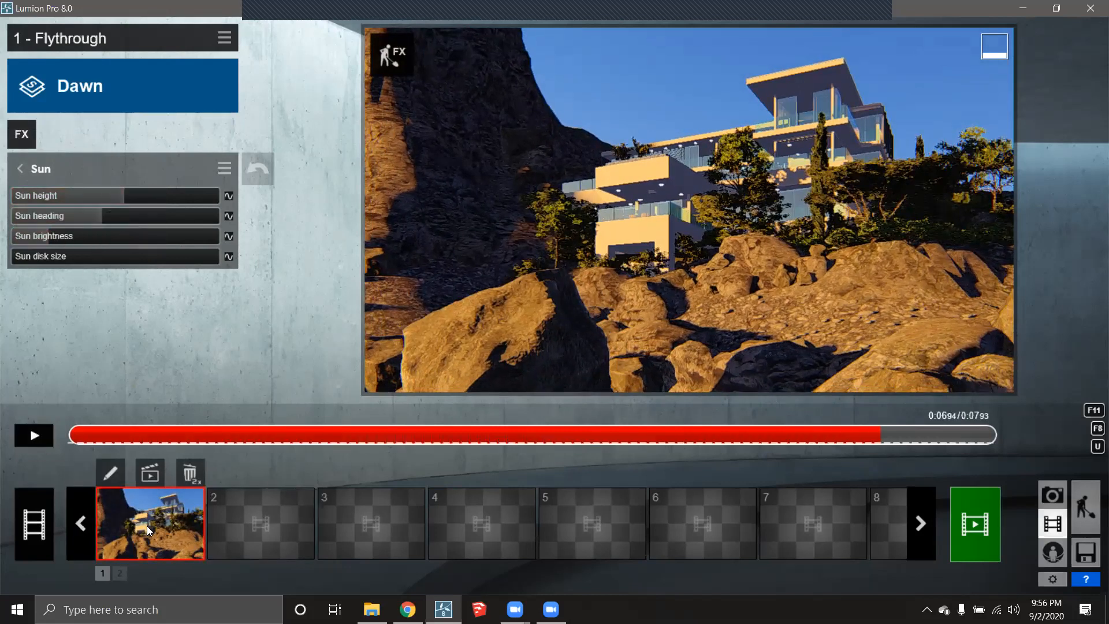
pyautogui.click(253, 526)
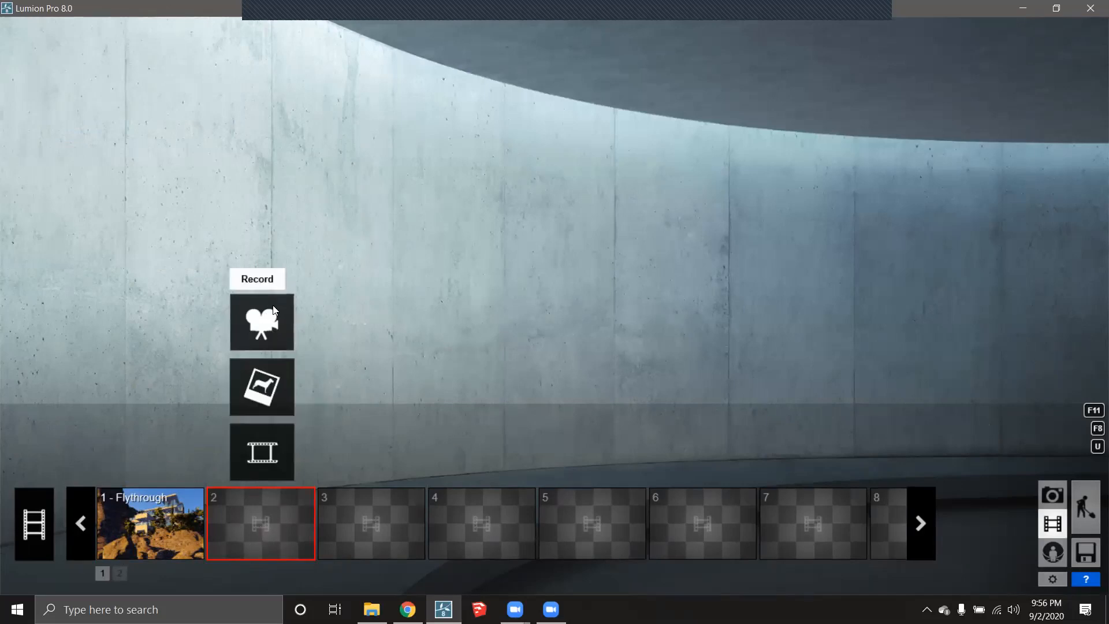
# - Start a new camera path and capture a first keyframe framing the villa from about 12.5 m
pyautogui.click(264, 327)
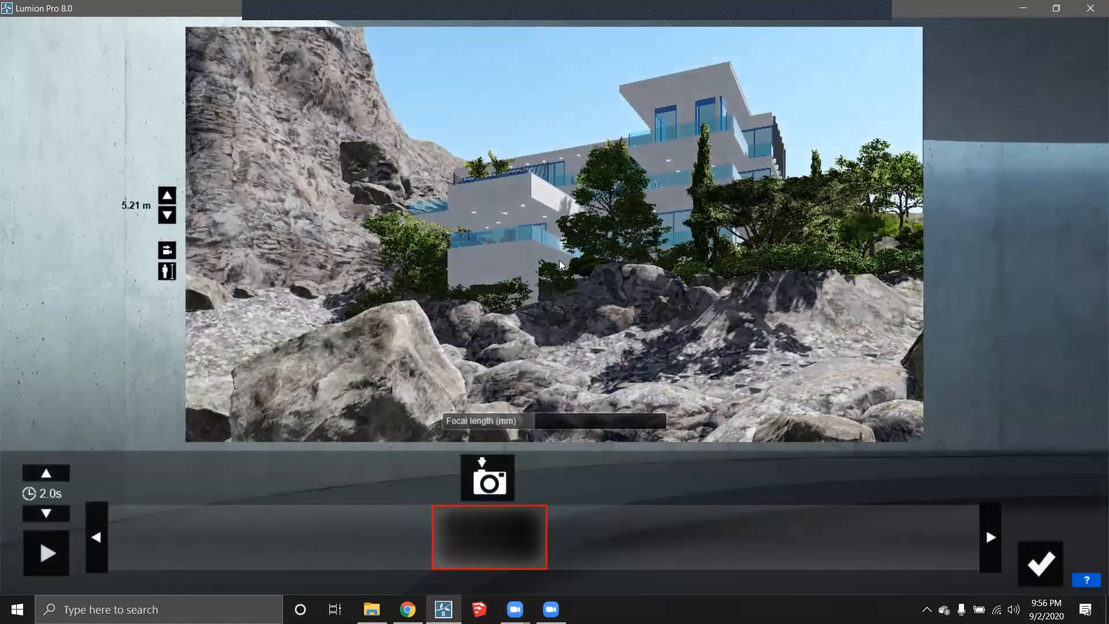
pyautogui.press('w')
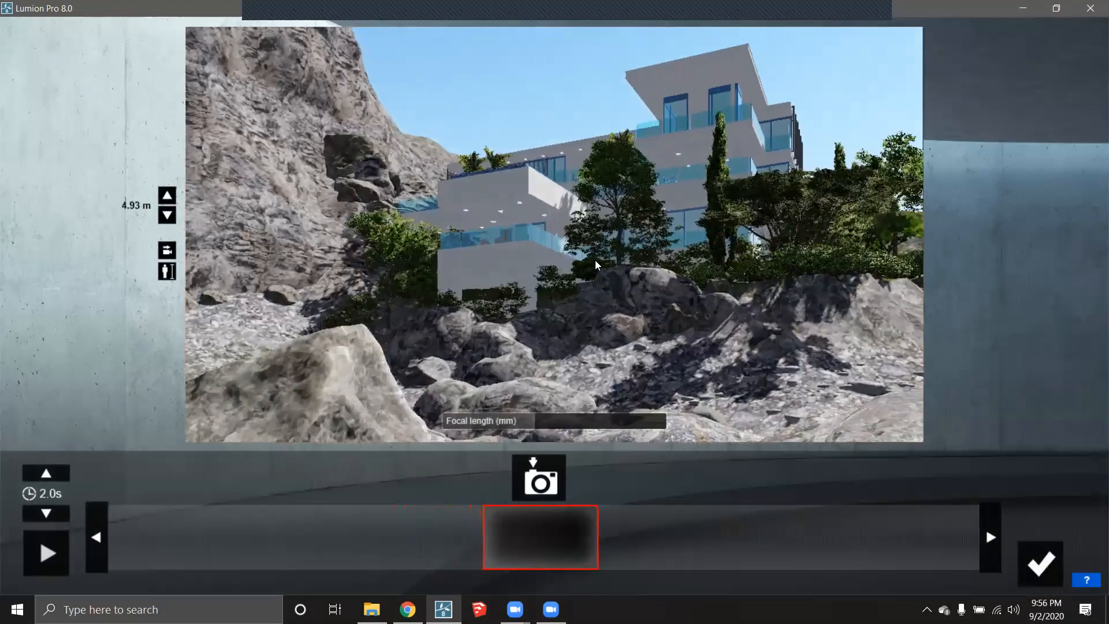
pyautogui.press('q')
pyautogui.moveTo(598, 265); pyautogui.dragTo(546, 304, button='right')
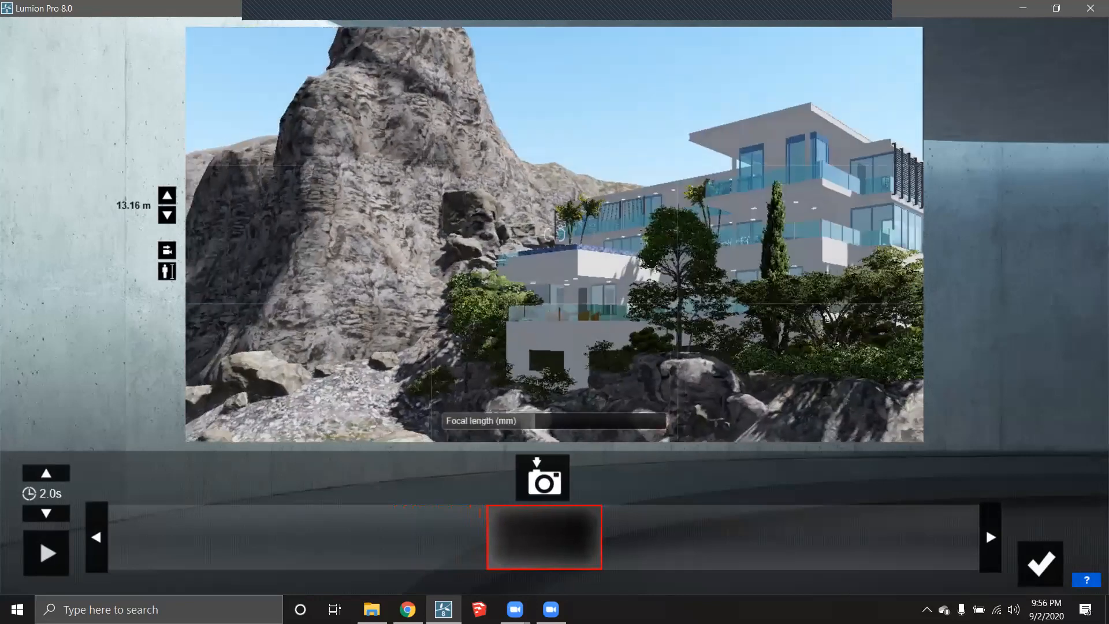
pyautogui.press('w')
pyautogui.press('q')
pyautogui.moveTo(660, 279); pyautogui.dragTo(653, 280, button='right')
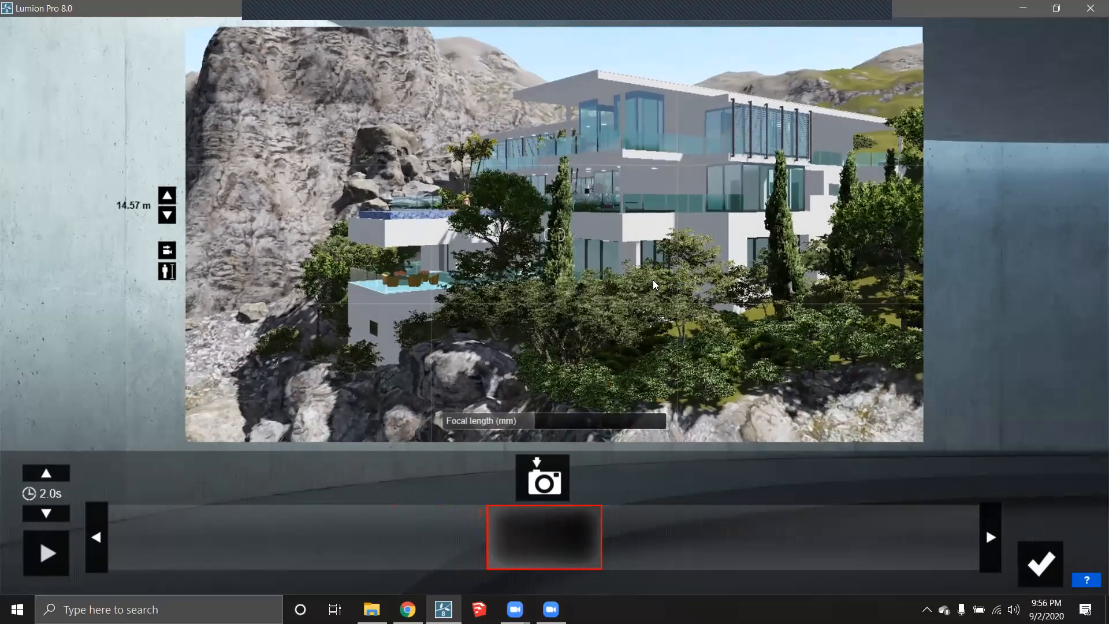
pyautogui.click(545, 481)
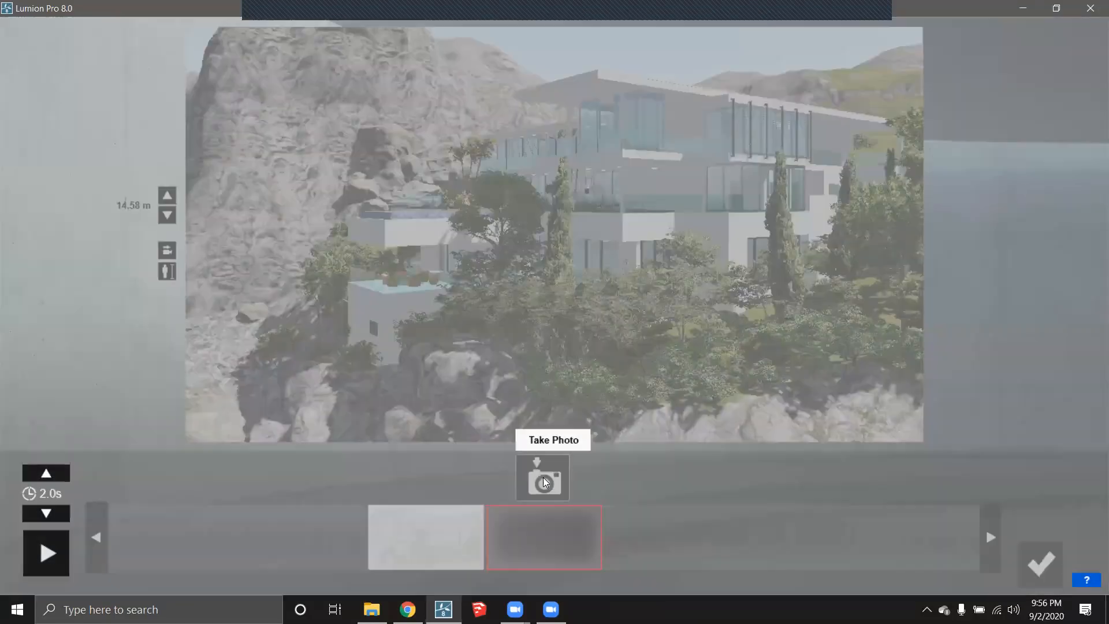
# - Slide the camera right to capture a second keyframe, then retake the first keyframe
pyautogui.press('d')
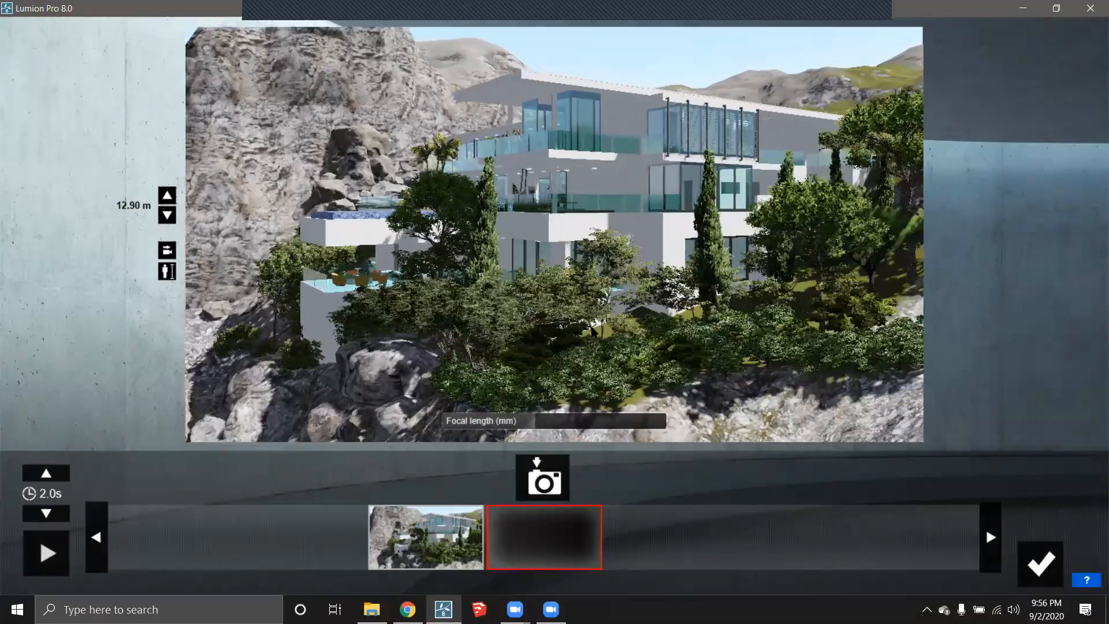
pyautogui.press('d')
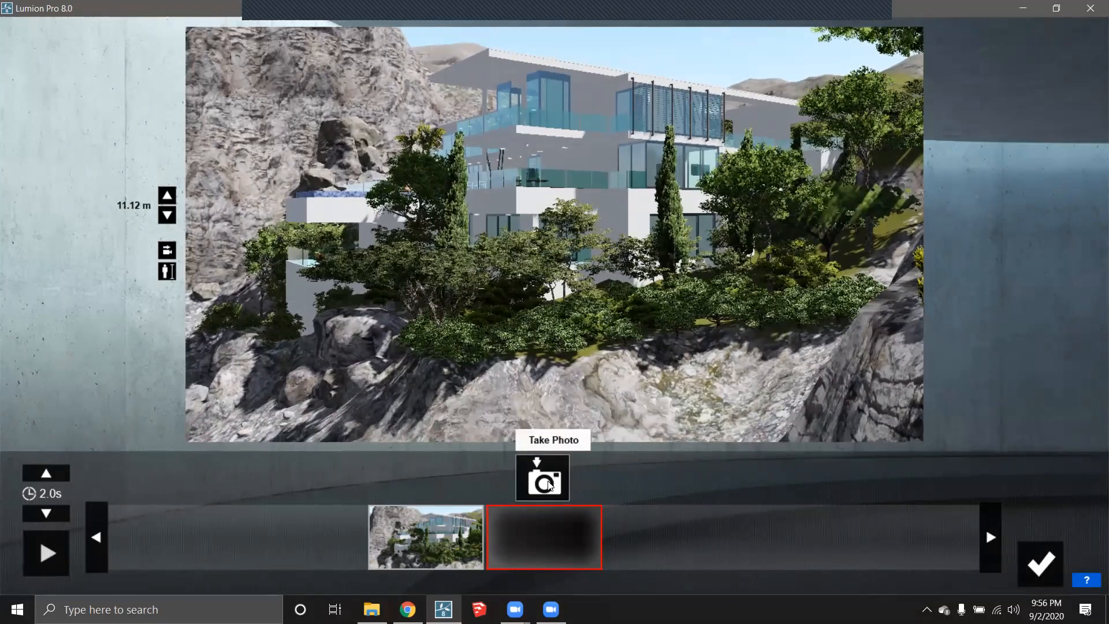
pyautogui.click(553, 471)
pyautogui.click(322, 509)
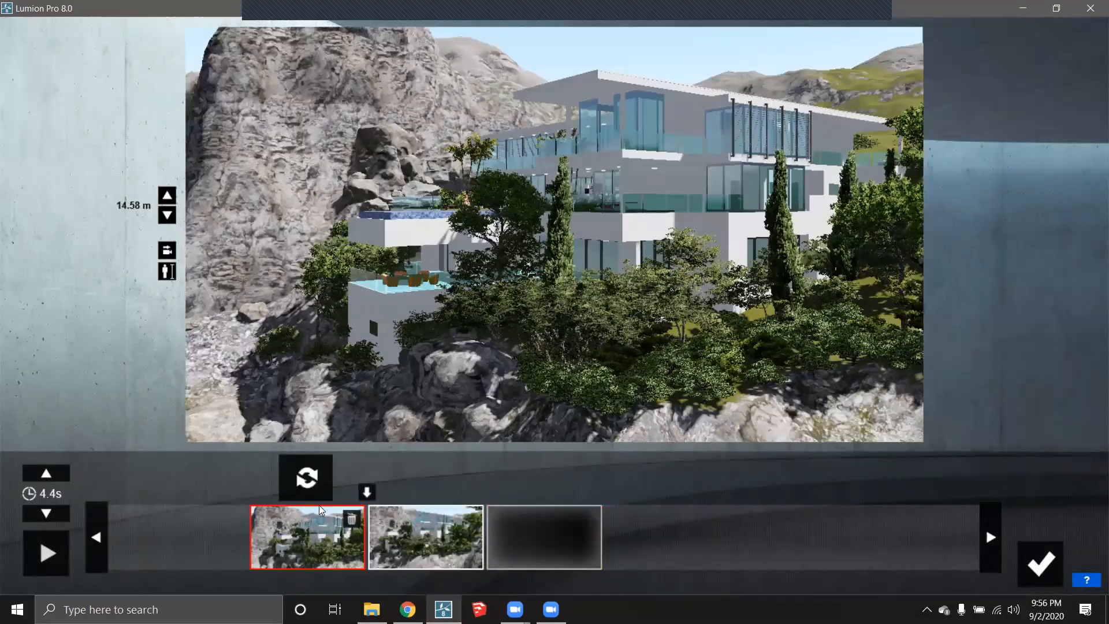
pyautogui.click(308, 477)
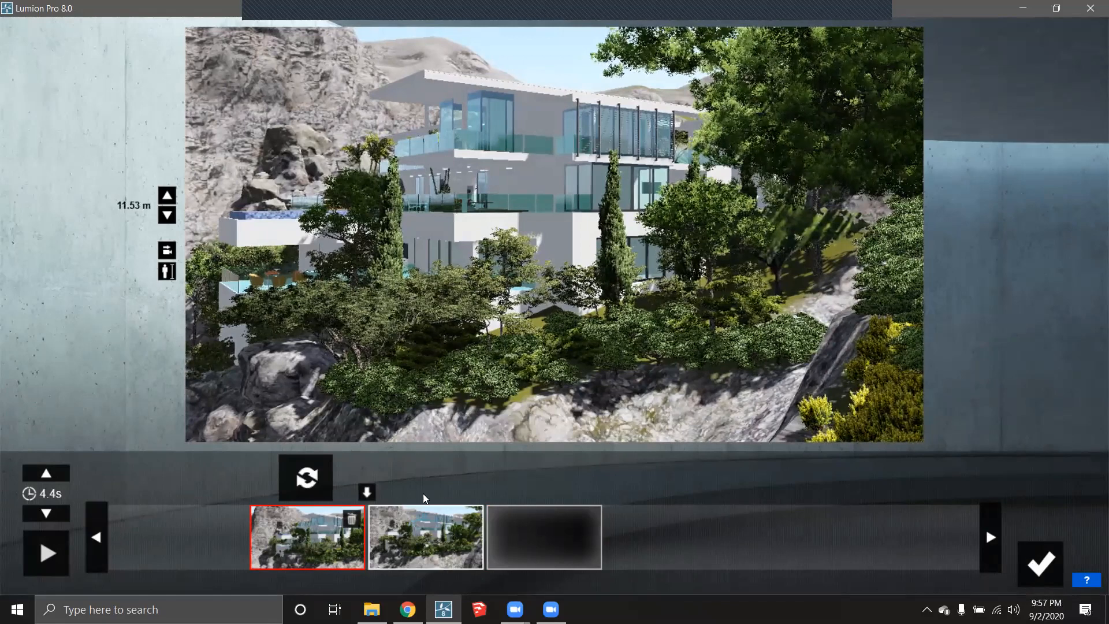
# - Move the camera forward and right and retake the second keyframe from that view
pyautogui.click(424, 515)
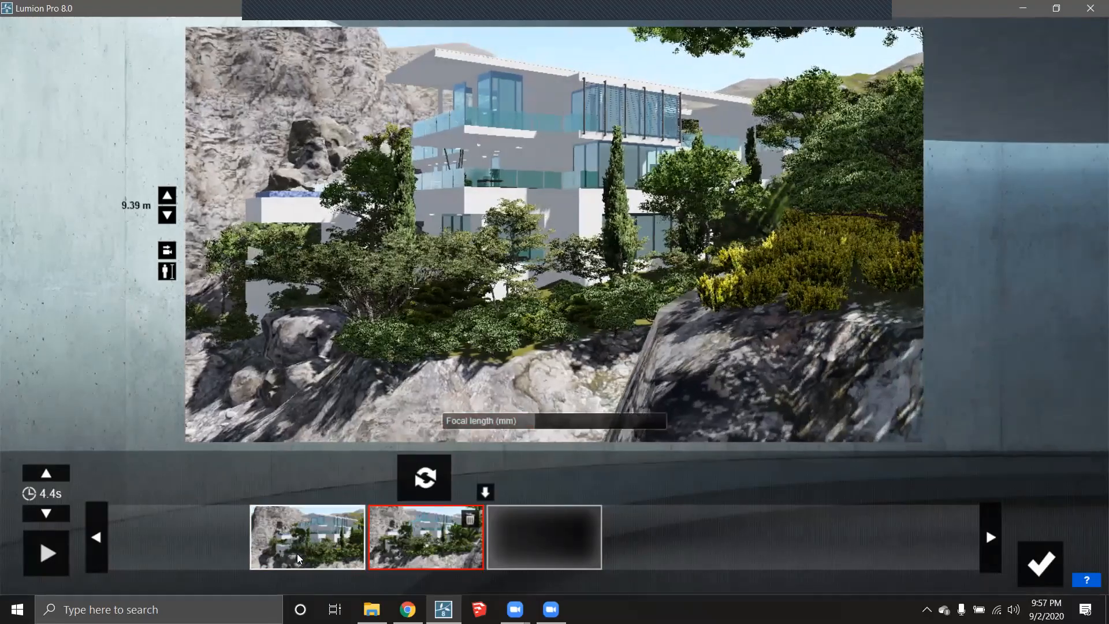
pyautogui.click(297, 555)
pyautogui.click(386, 531)
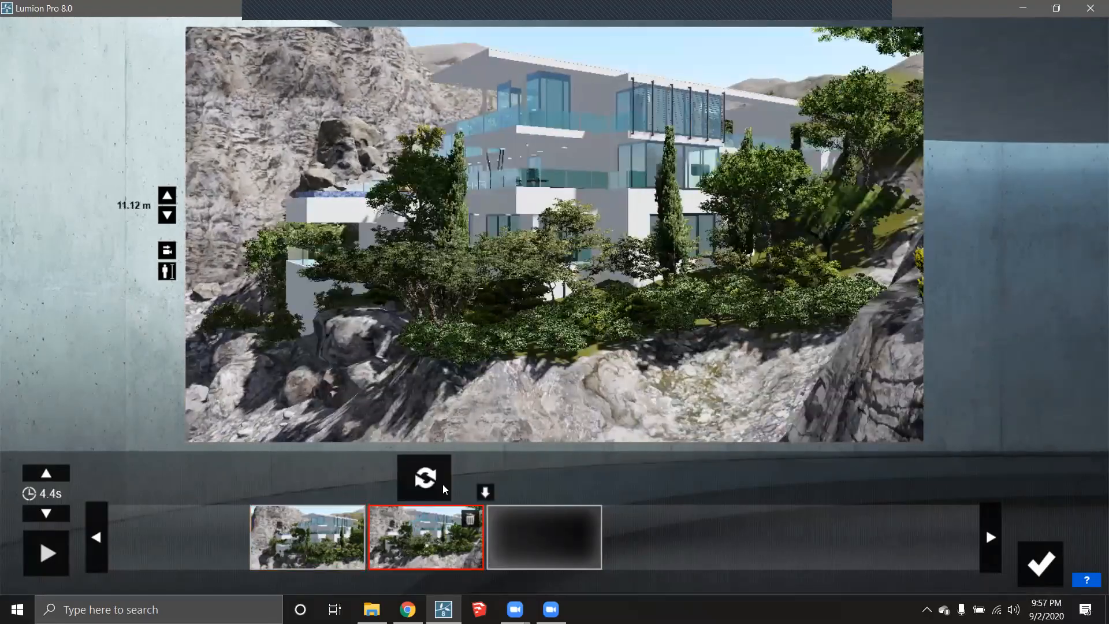
pyautogui.press('w')
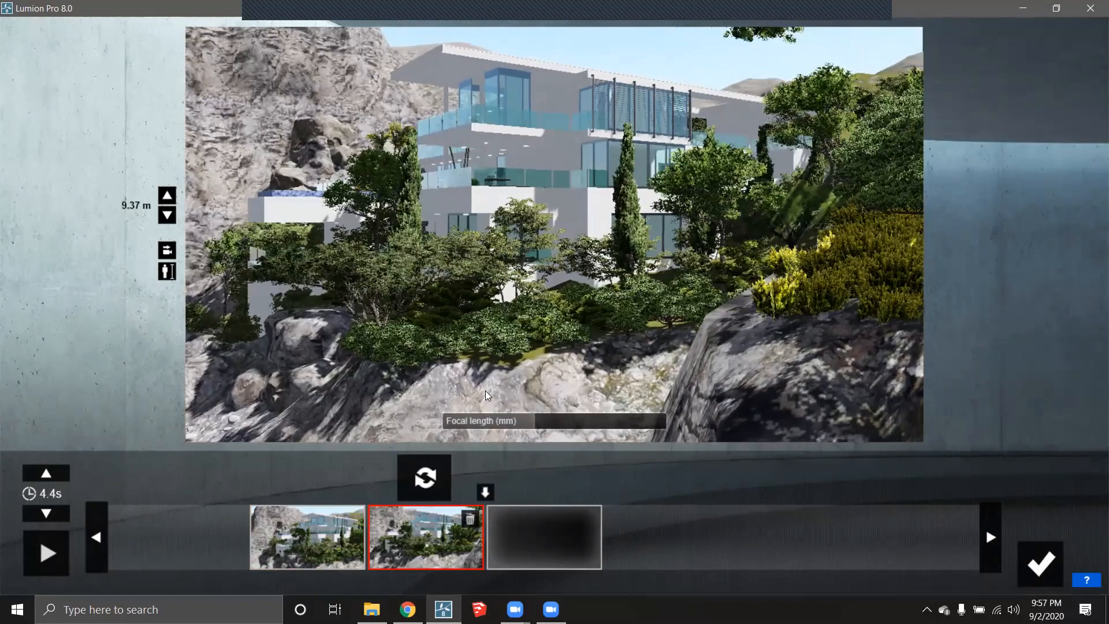
pyautogui.press('d')
pyautogui.press('e')
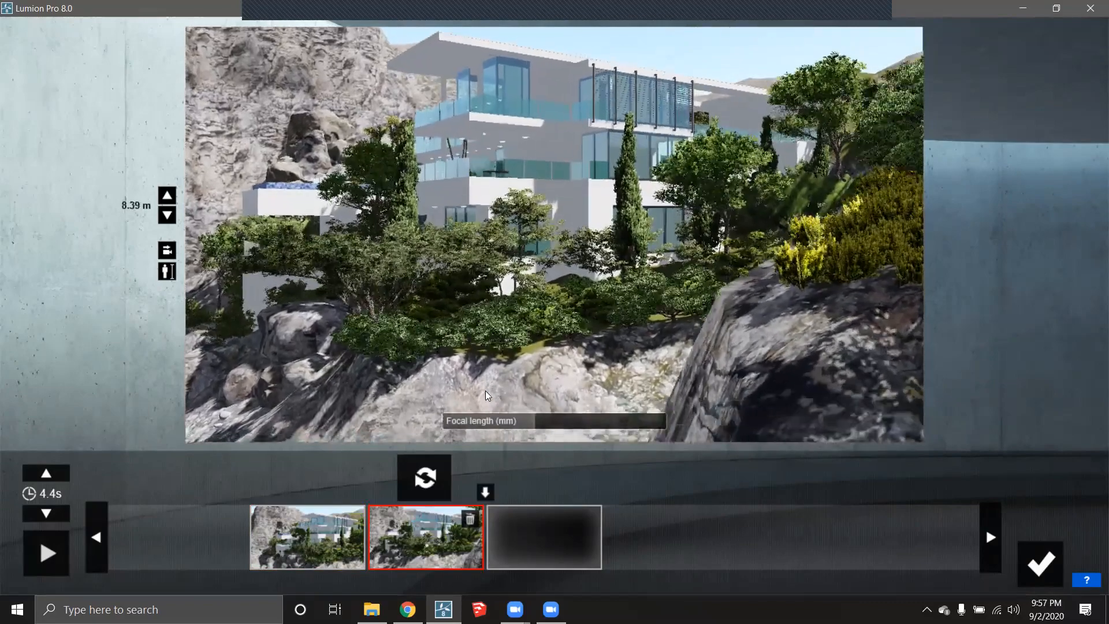
pyautogui.press('q')
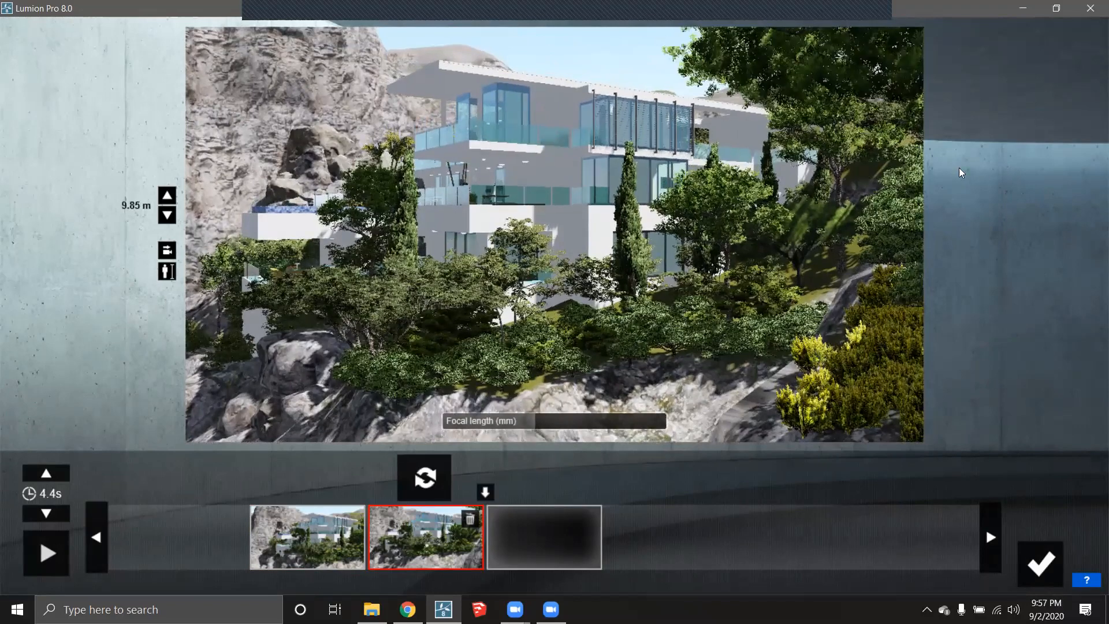
pyautogui.click(437, 484)
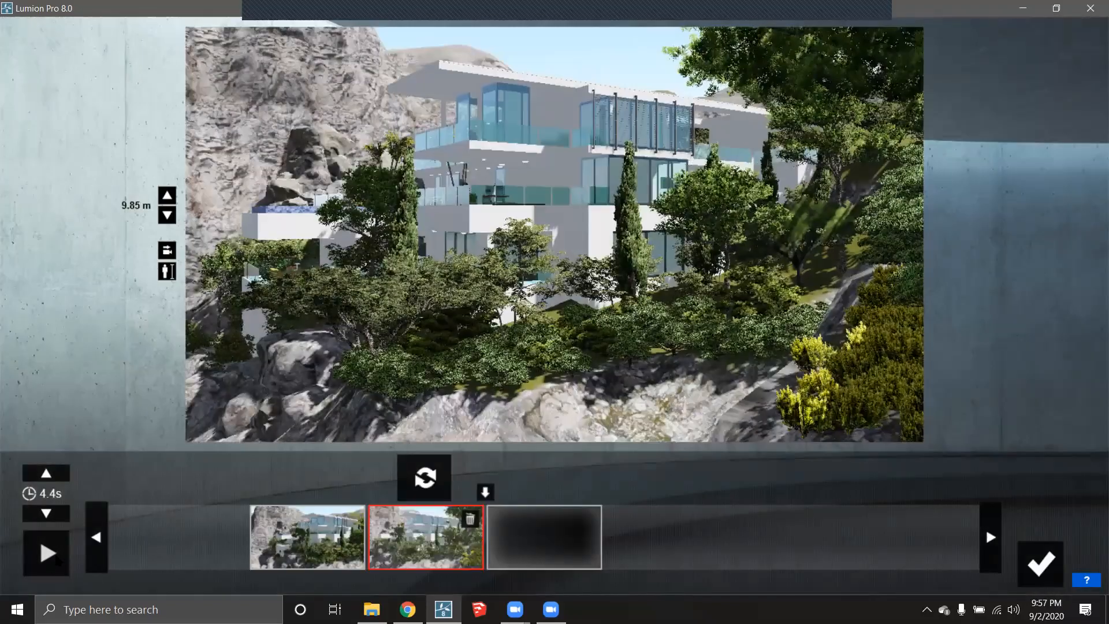
# - Preview the 4.4-second clip's camera movement and confirm it back to the movie editor
pyautogui.click(52, 553)
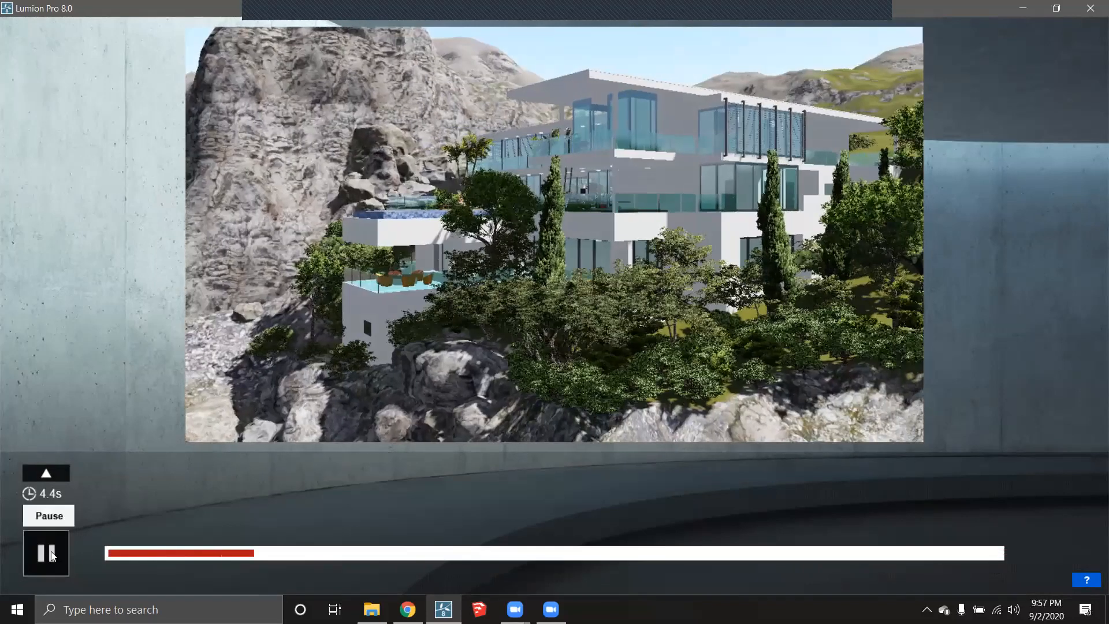
pyautogui.click(51, 553)
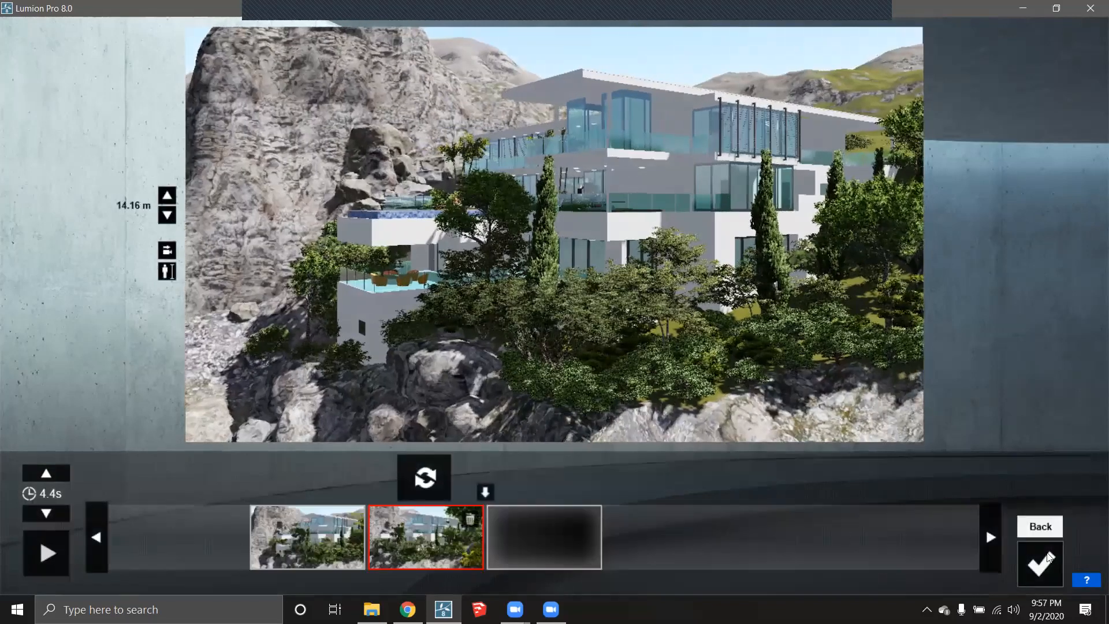
pyautogui.click(1042, 561)
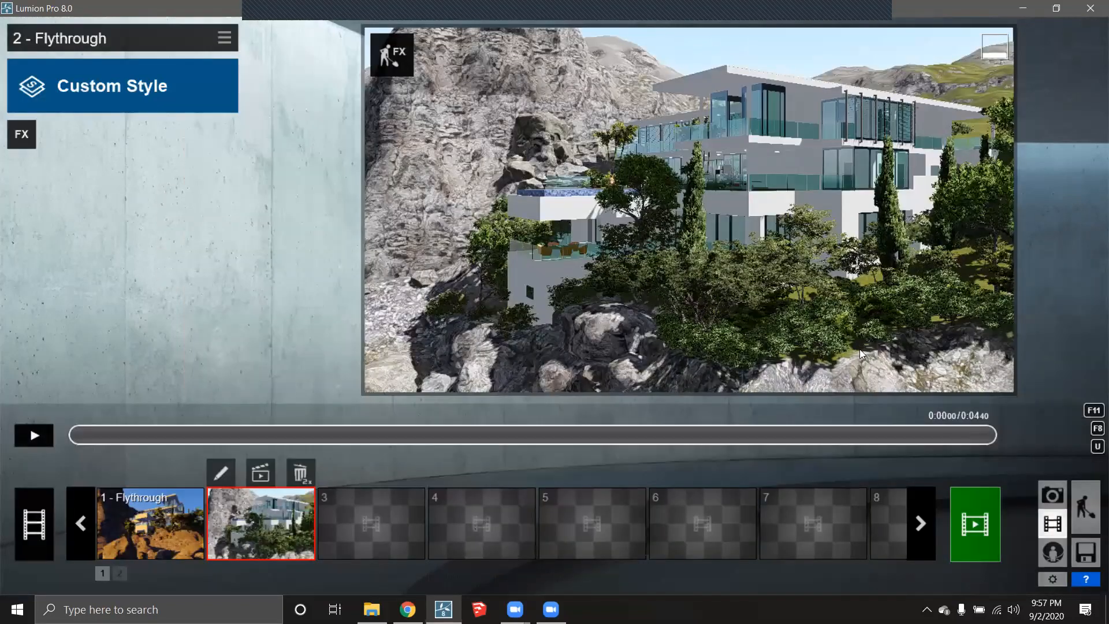
# - Add the 2-Point Perspective effect switched ON and apply the Night style to clip 2
pyautogui.click(20, 134)
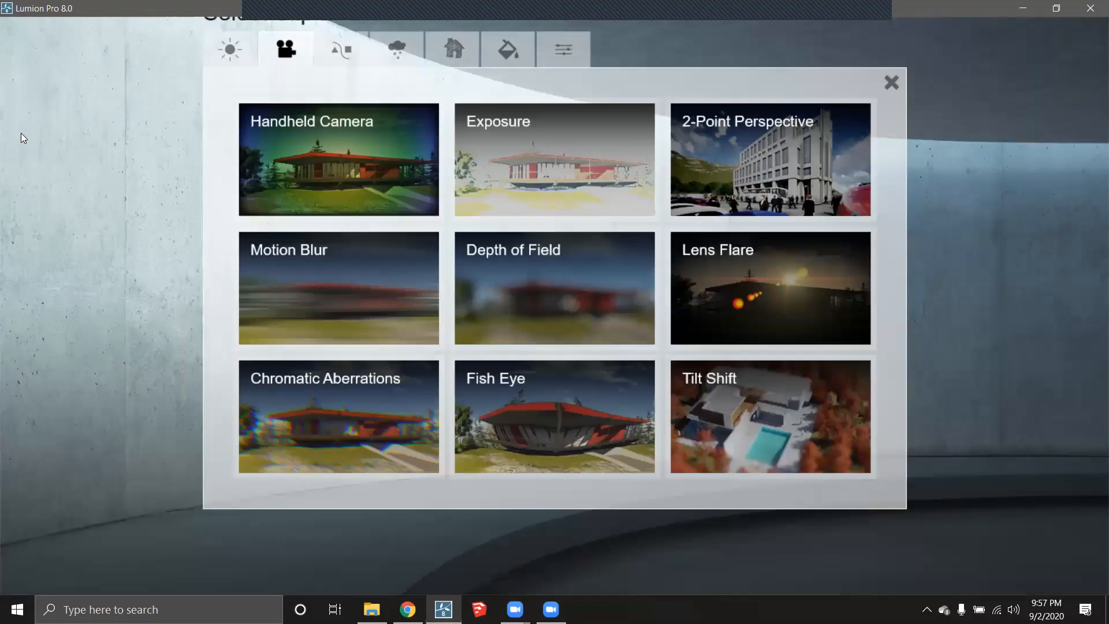
pyautogui.click(750, 144)
pyautogui.click(218, 202)
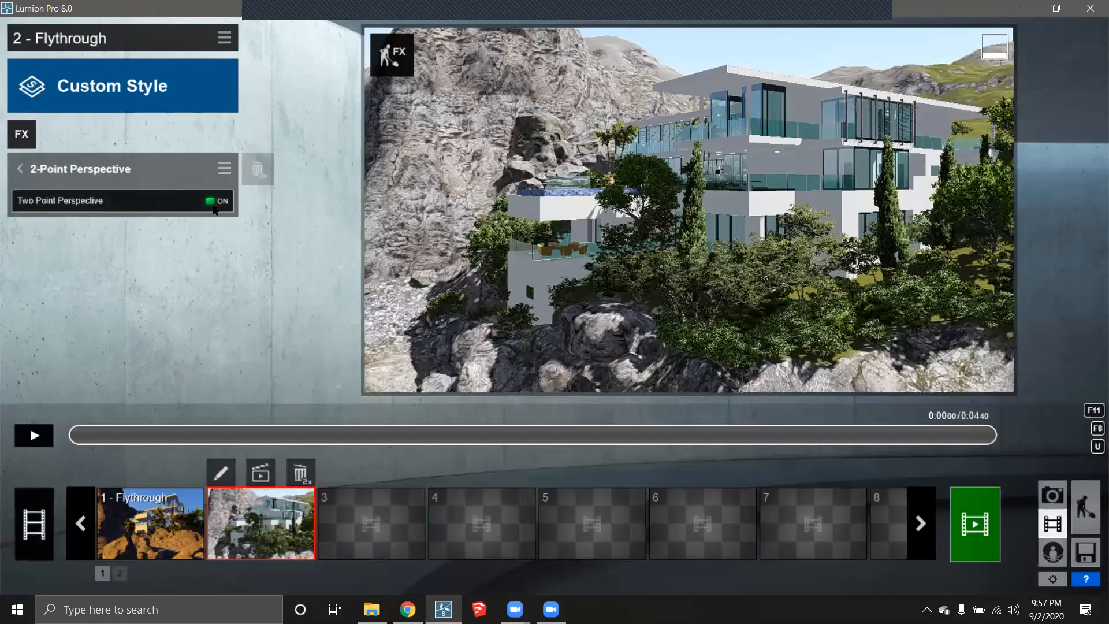
pyautogui.click(108, 76)
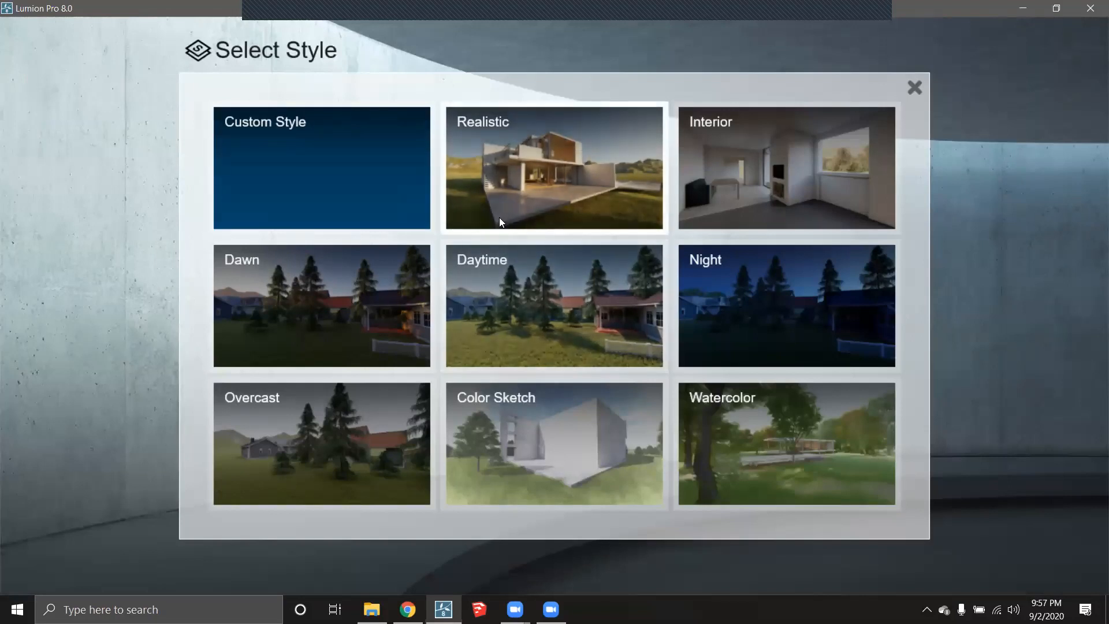
pyautogui.click(783, 305)
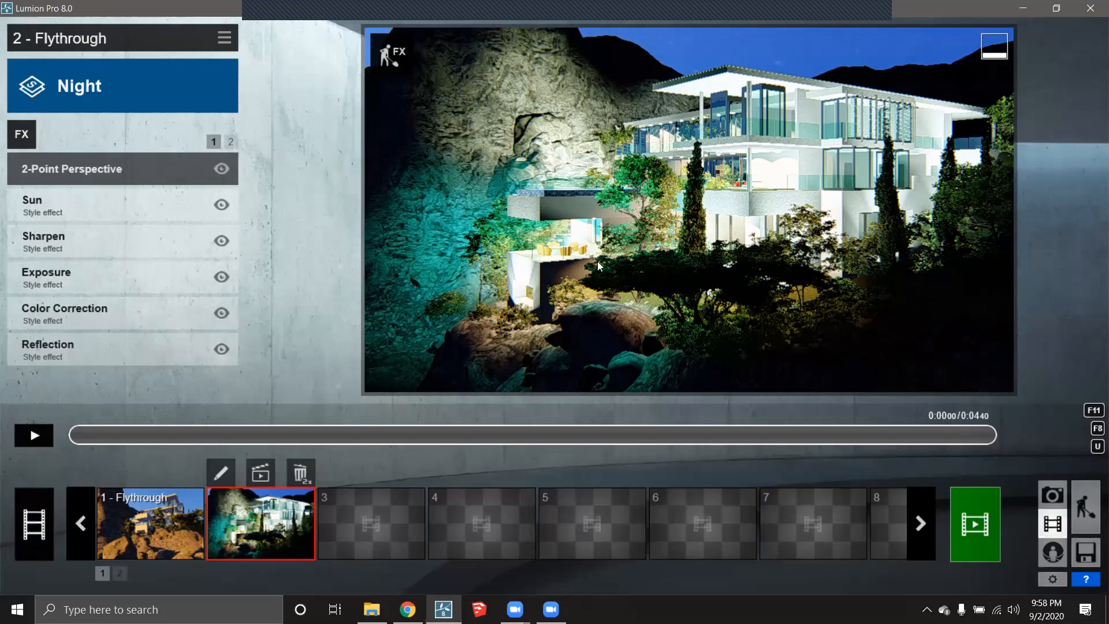
pyautogui.click(34, 436)
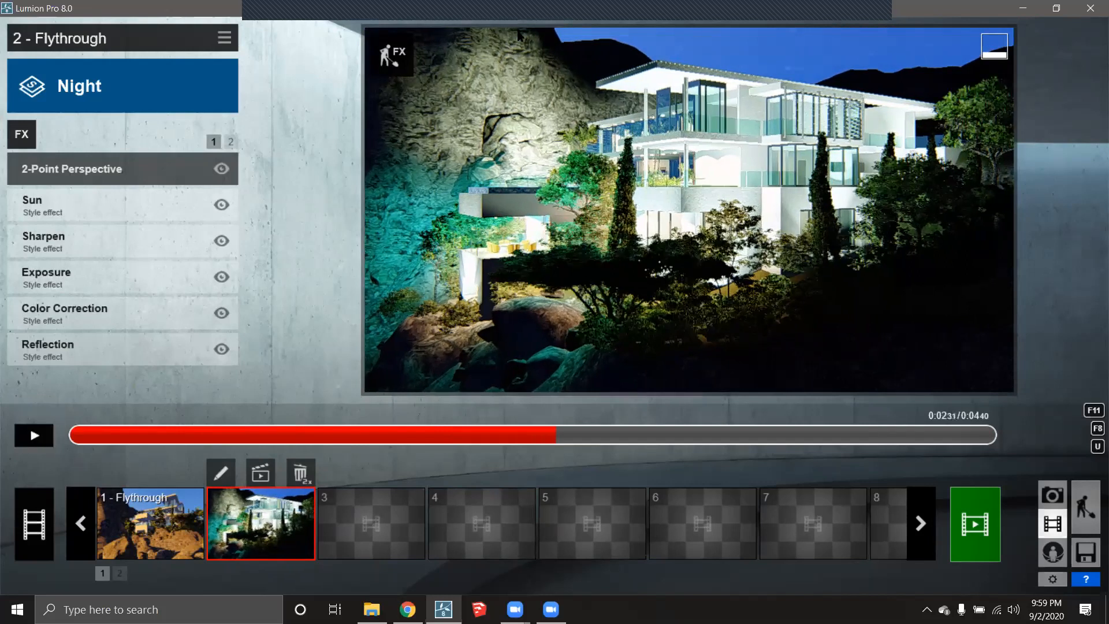
pyautogui.moveTo(275, 10)
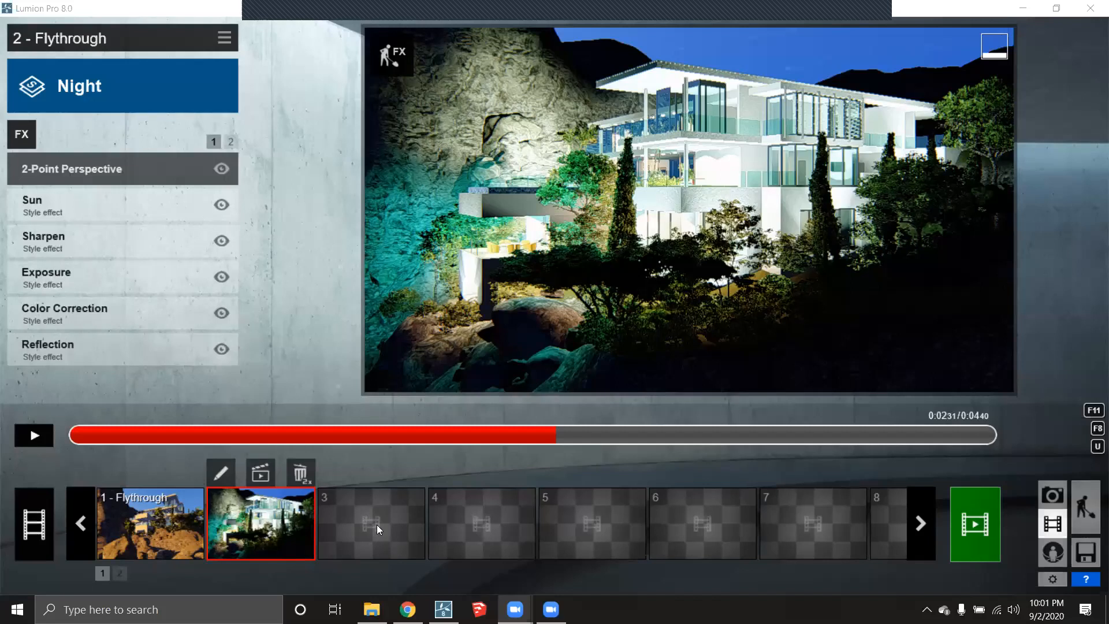
# - Check the first Flythrough clip's keyframes, then start recording a new clip in slot 3
pyautogui.click(171, 530)
pyautogui.click(111, 473)
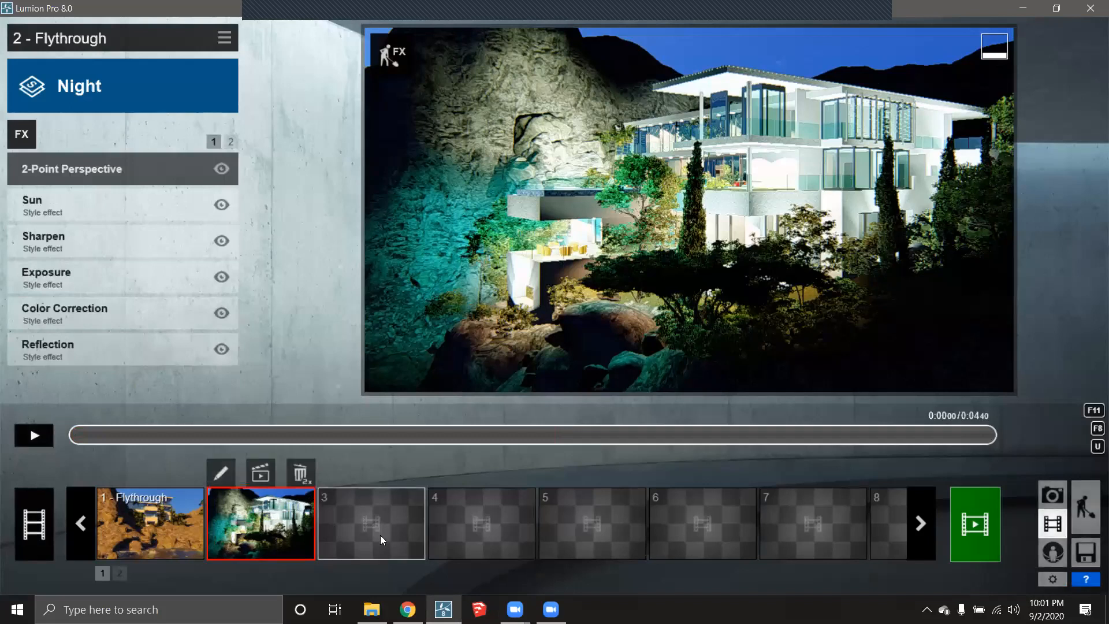
pyautogui.click(380, 534)
pyautogui.click(390, 337)
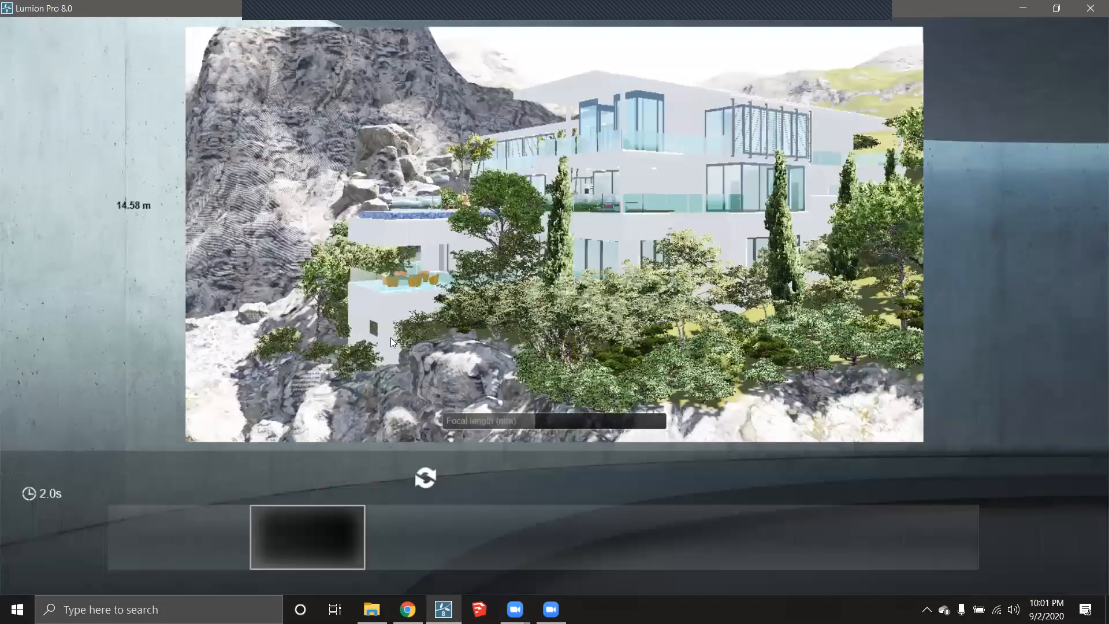
# - Fly the camera forward past the trees to frame the silver car under the carport
pyautogui.press('w')
pyautogui.moveTo(390, 338); pyautogui.dragTo(632, 295, button='right')
pyautogui.press('w')
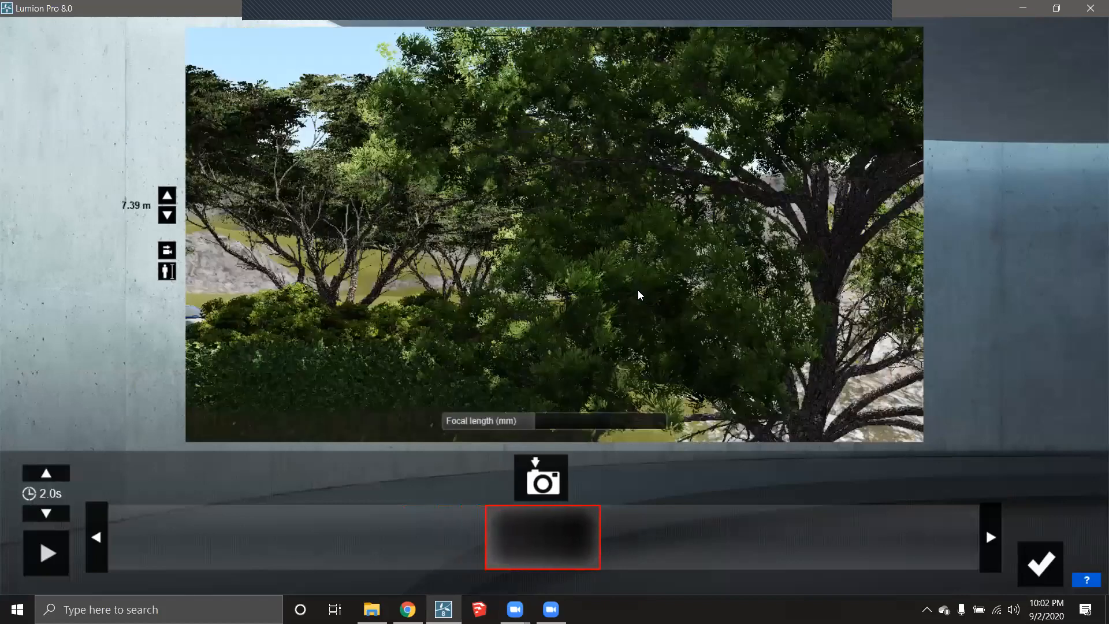
pyautogui.press('w')
pyautogui.moveTo(658, 297); pyautogui.dragTo(647, 273, button='right')
pyautogui.press('w')
pyautogui.press('w')
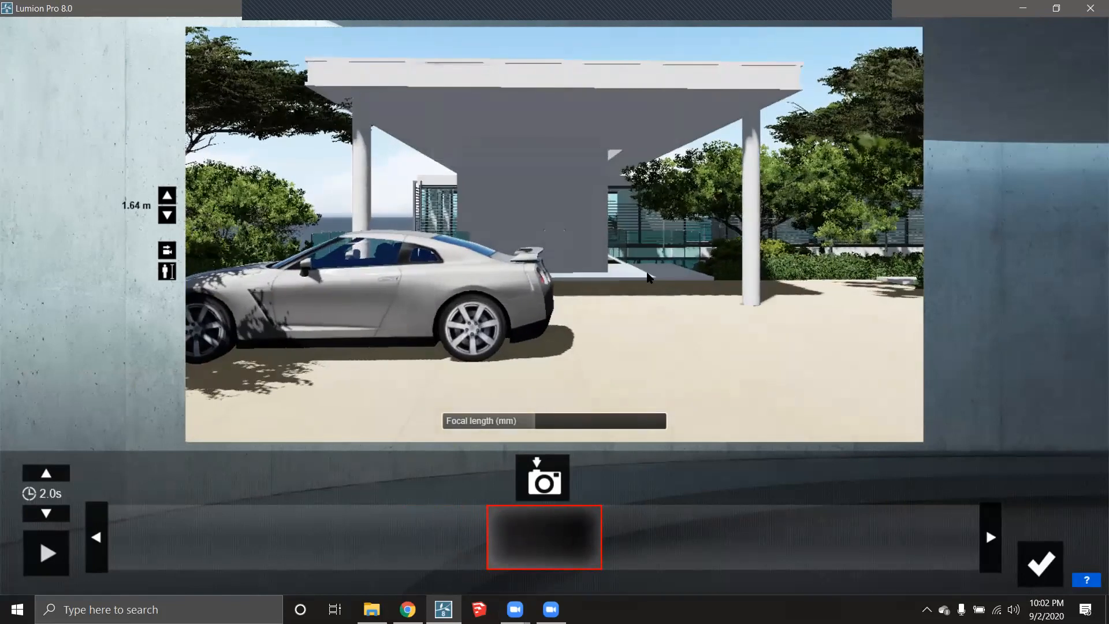
# - Capture the carport car as the first keyframe, then a second looking toward the house
pyautogui.click(544, 483)
pyautogui.moveTo(655, 349); pyautogui.dragTo(762, 359, button='right')
pyautogui.press('w')
pyautogui.press('w')
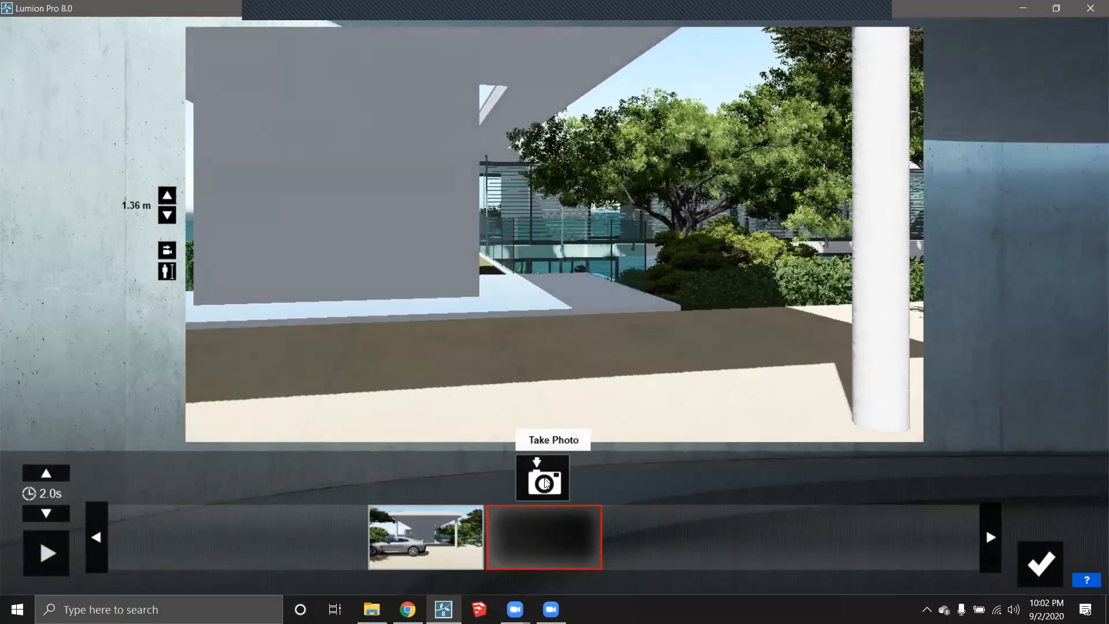
pyautogui.click(544, 479)
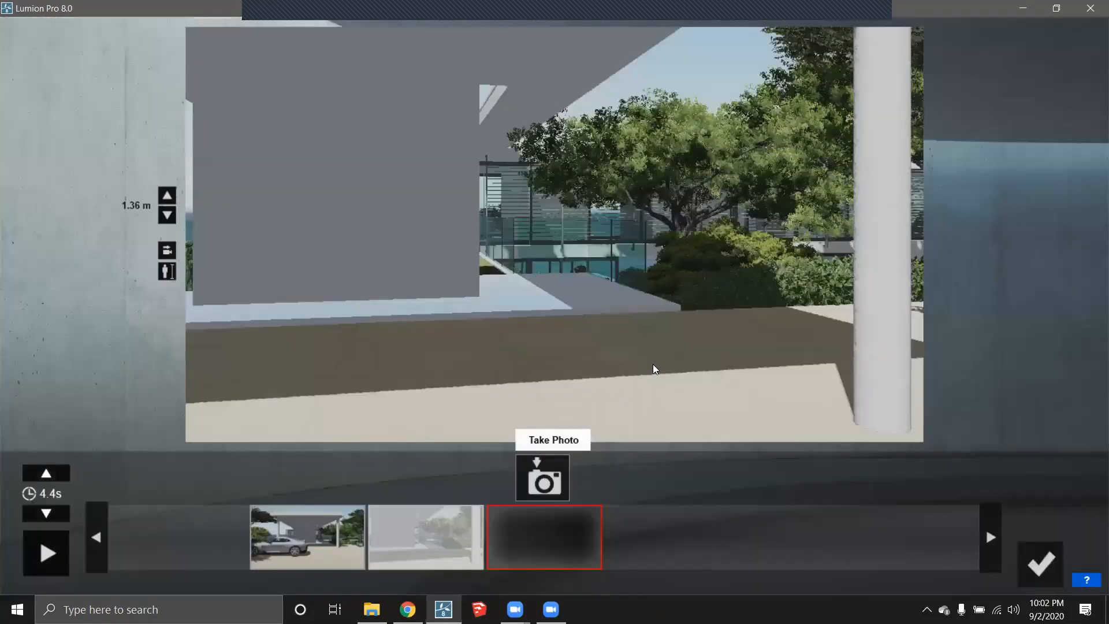
# - Move further toward the house and turn the view toward the garden
pyautogui.press('w')
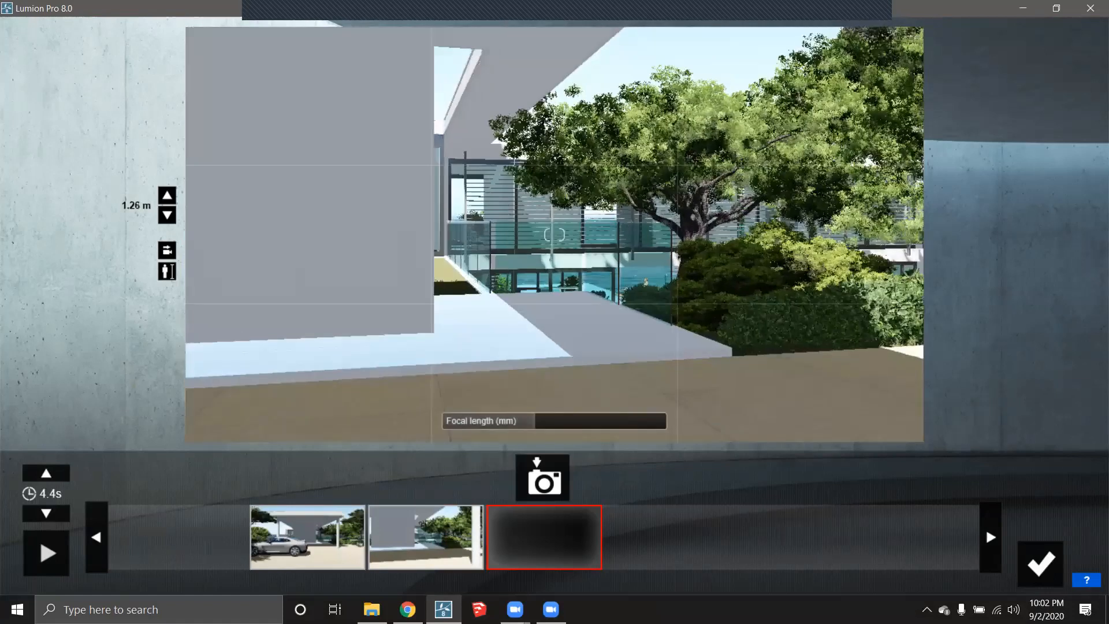
pyautogui.press('w')
pyautogui.moveTo(555, 235); pyautogui.dragTo(664, 235, button='right')
pyautogui.moveTo(554, 234); pyautogui.dragTo(635, 232, button='right')
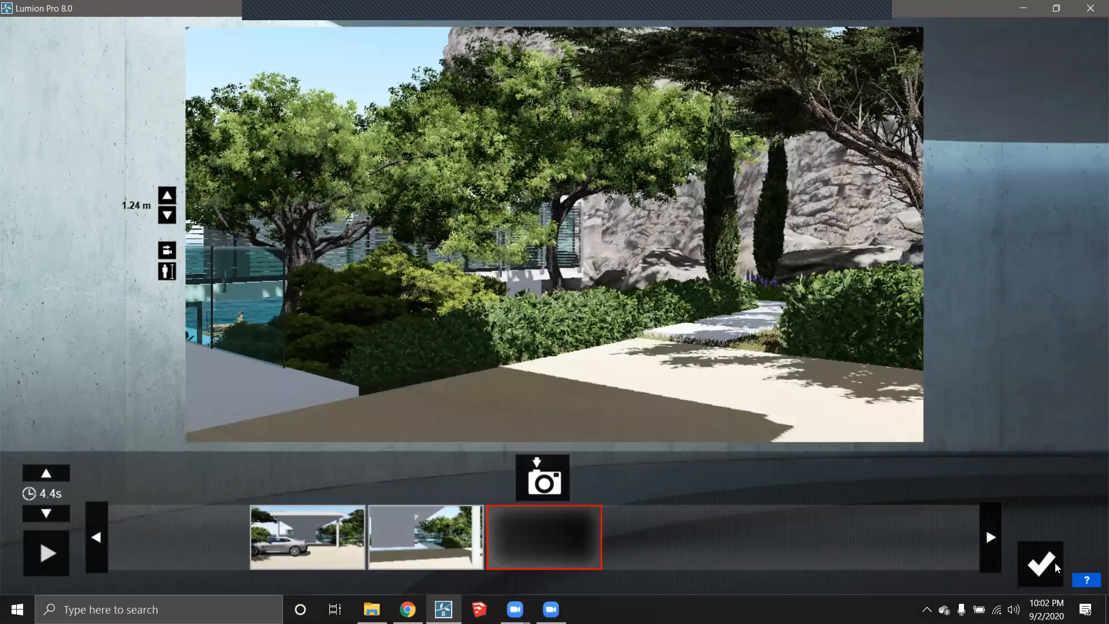
# - Retake the first keyframe of the car view at 1.60 m eye level
pyautogui.click(326, 530)
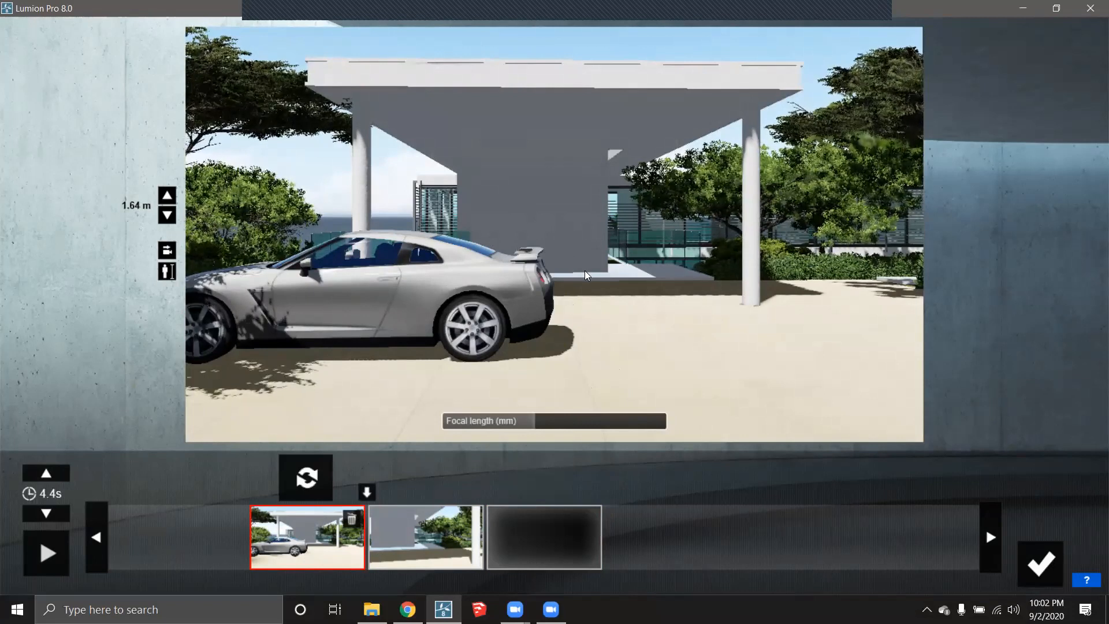
pyautogui.press('e')
pyautogui.press('e')
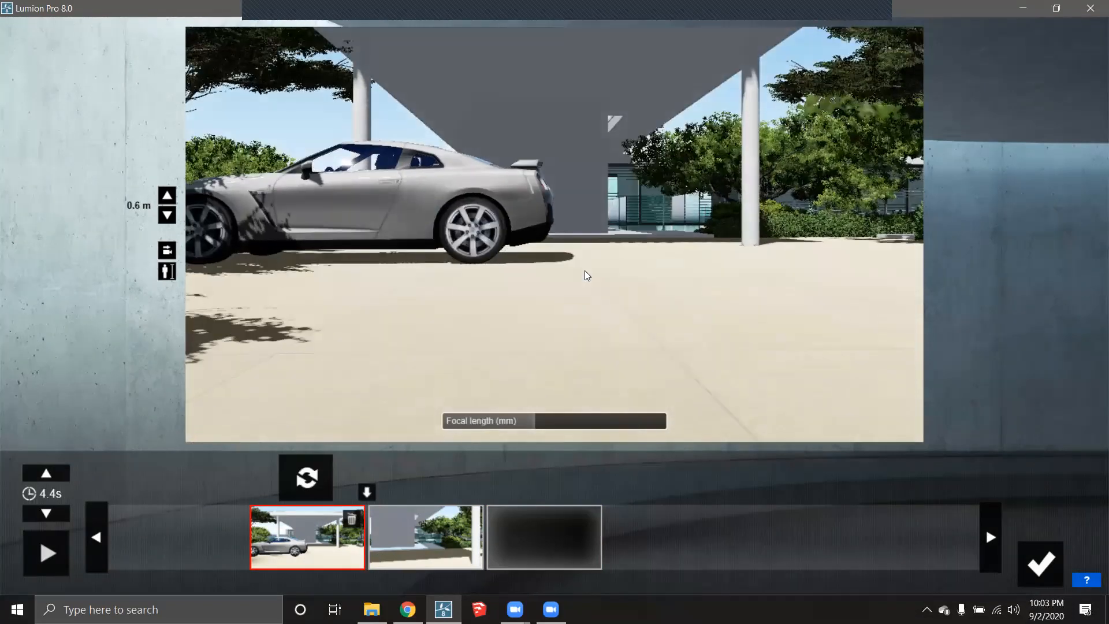
pyautogui.press('q')
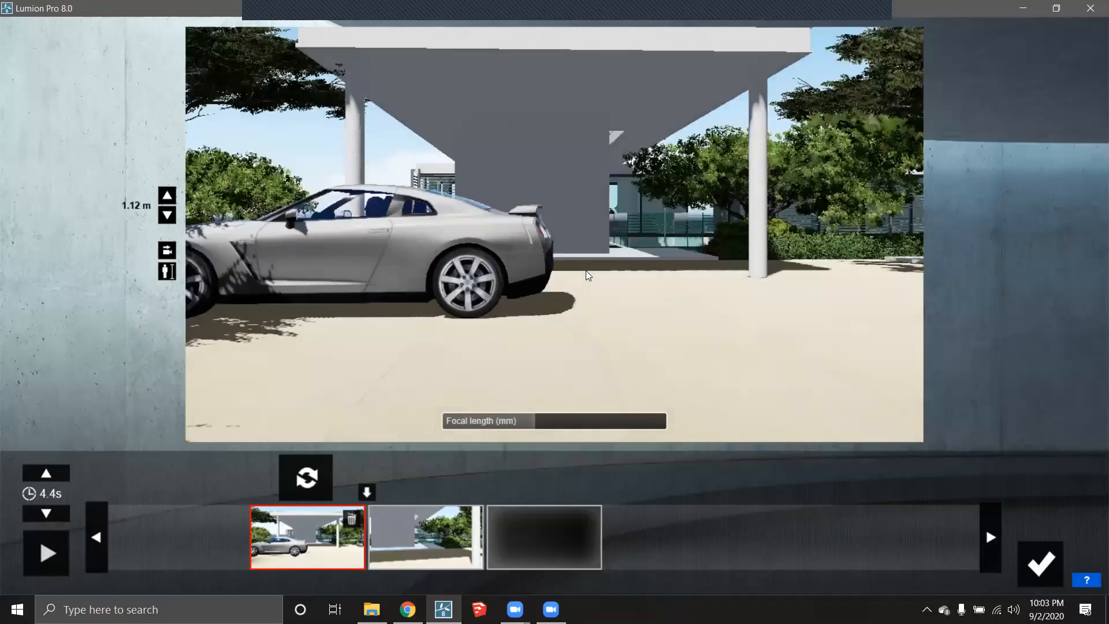
pyautogui.click(167, 271)
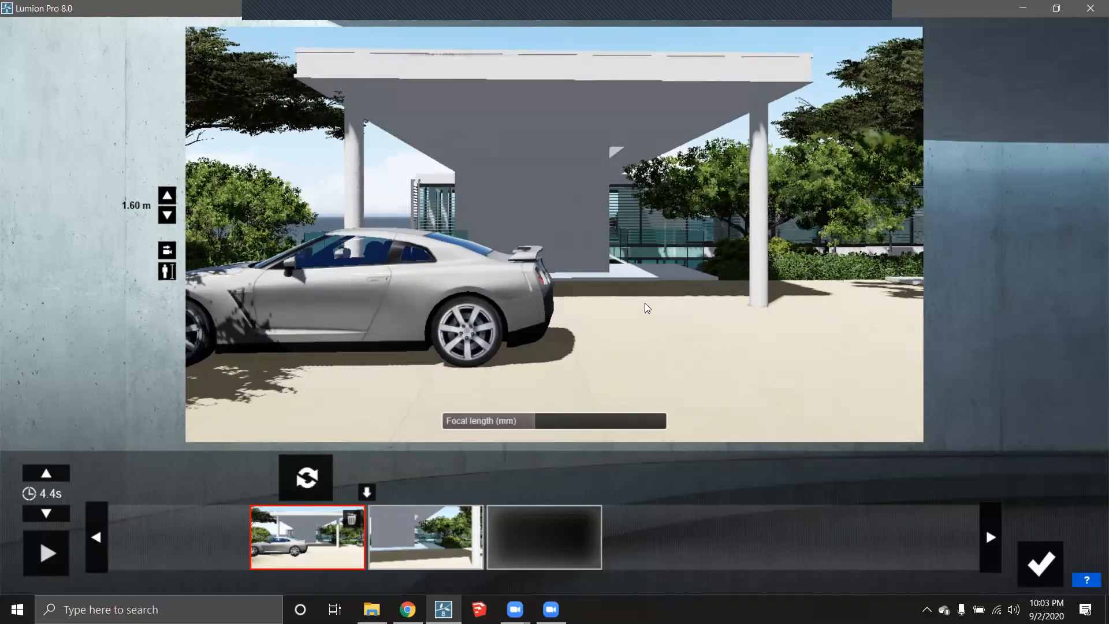
pyautogui.click(301, 475)
# - Move forward under the overhang and retake the second keyframe at 1.60 m eye level
pyautogui.press('w')
pyautogui.moveTo(624, 355); pyautogui.dragTo(669, 352, button='right')
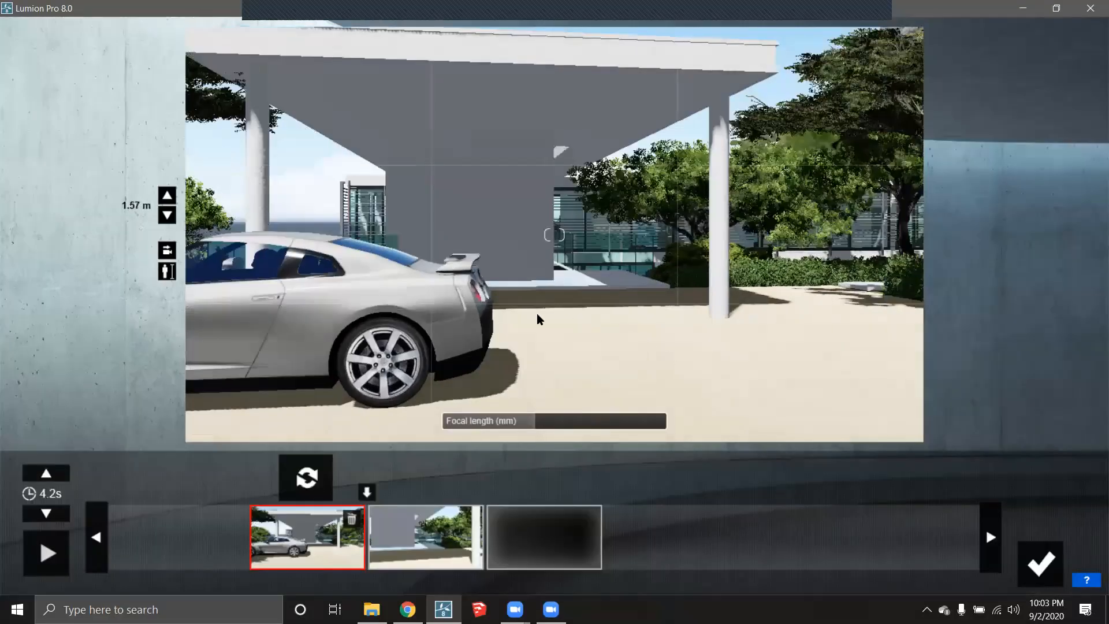
pyautogui.press('w')
pyautogui.press('w')
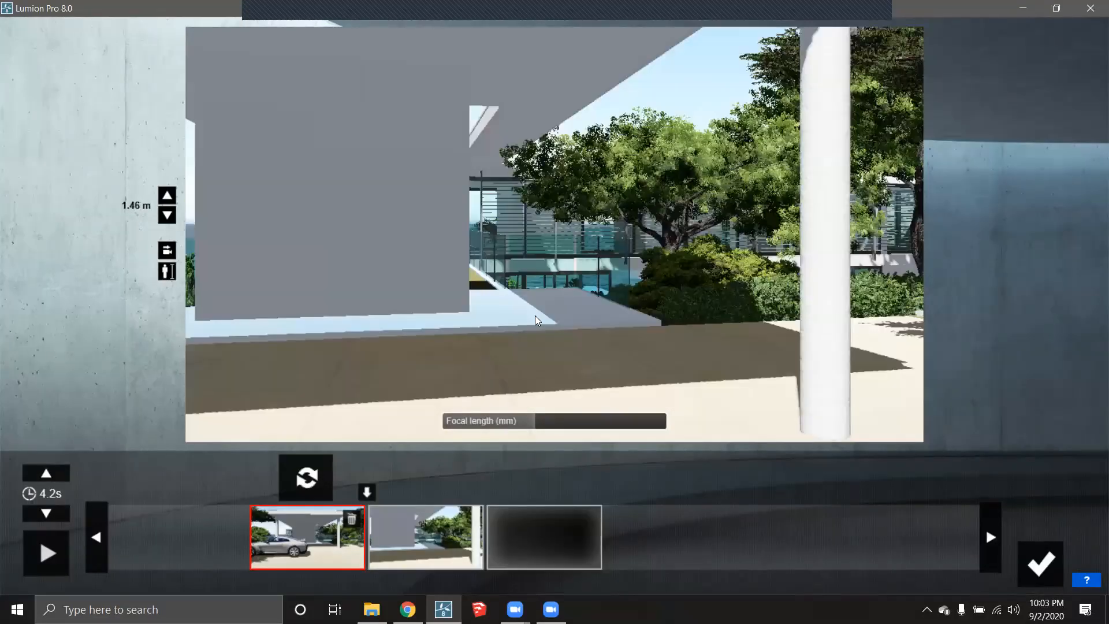
pyautogui.press('w')
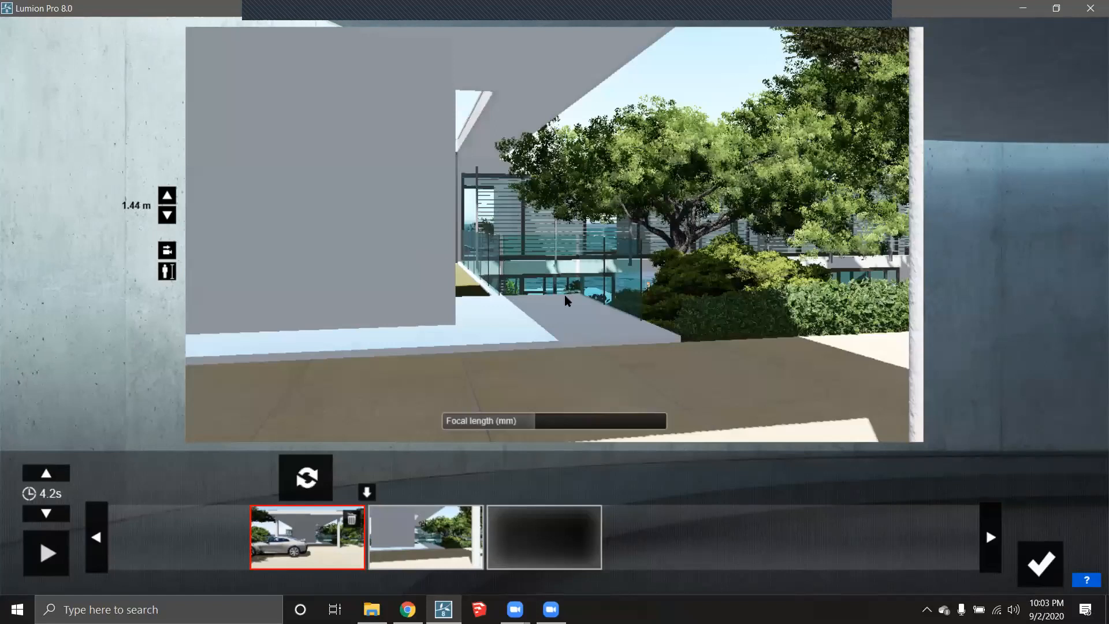
pyautogui.click(167, 271)
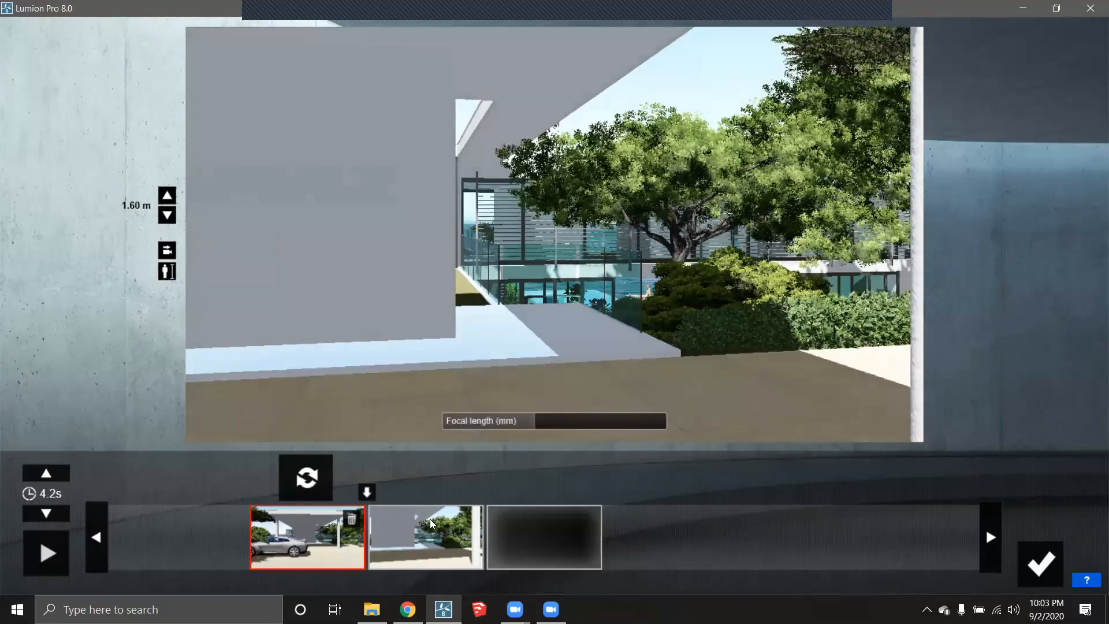
pyautogui.click(437, 535)
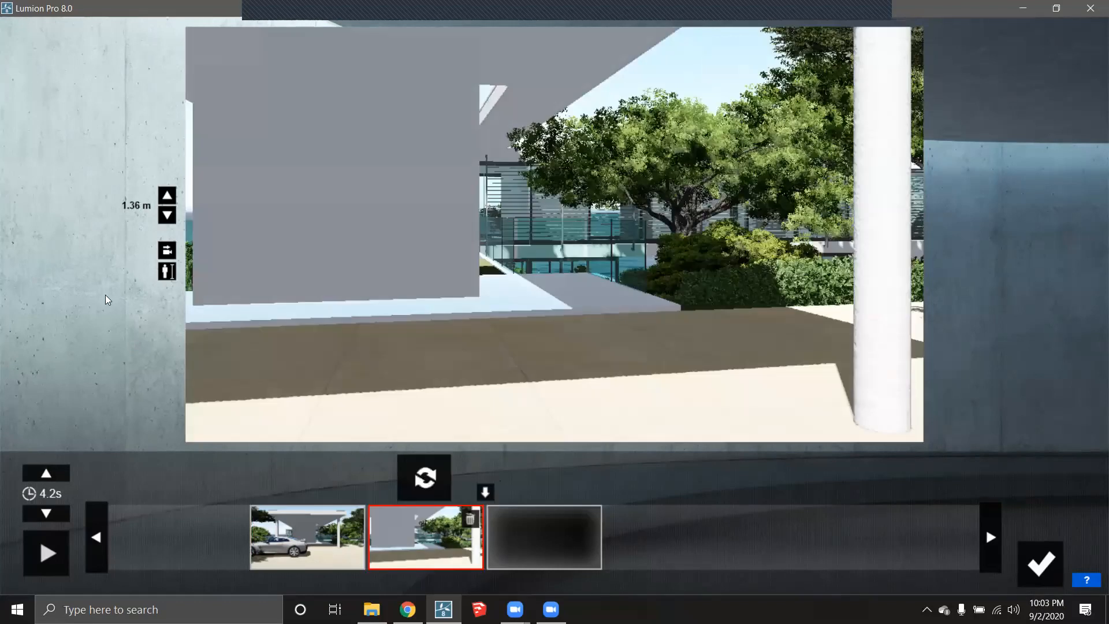
pyautogui.click(167, 271)
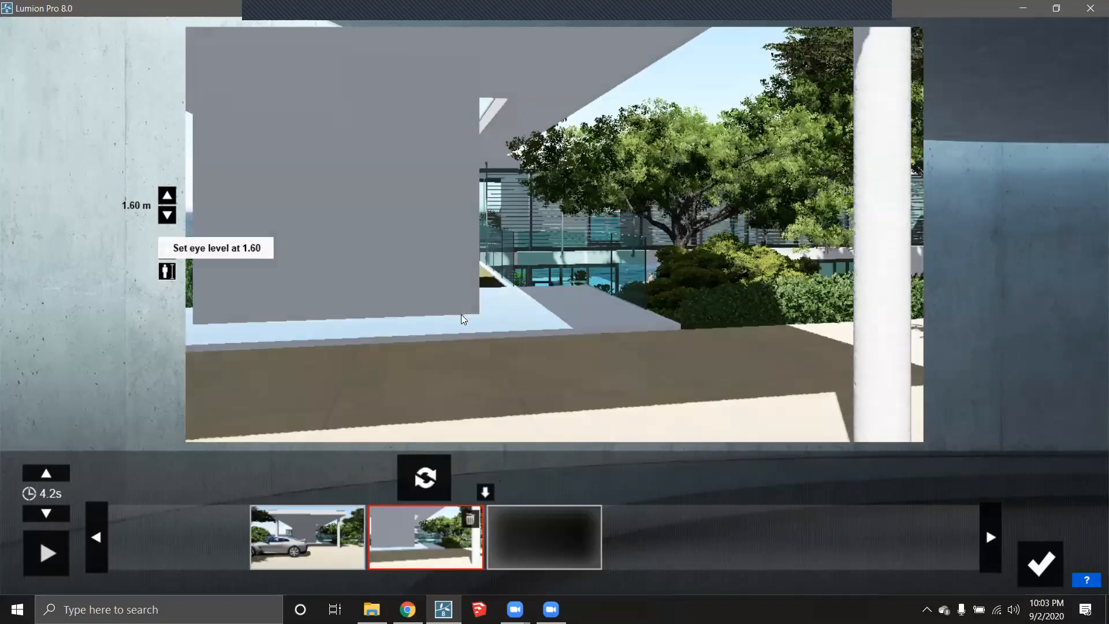
pyautogui.click(434, 471)
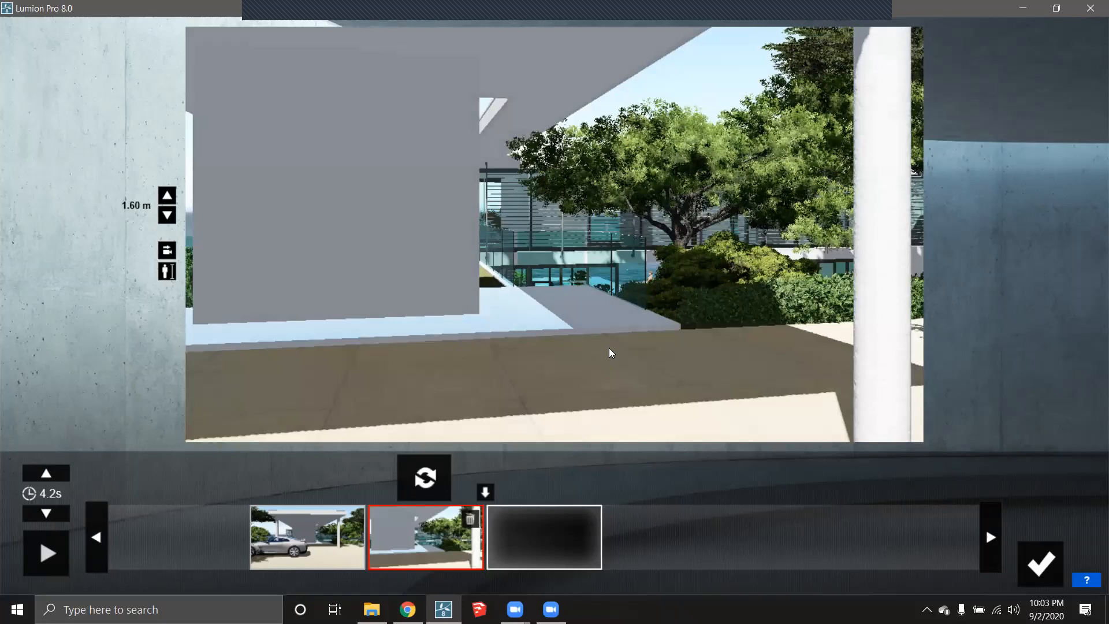
# - Walk toward the garden trees and capture a keyframe at 1.60 m eye level
pyautogui.press('w')
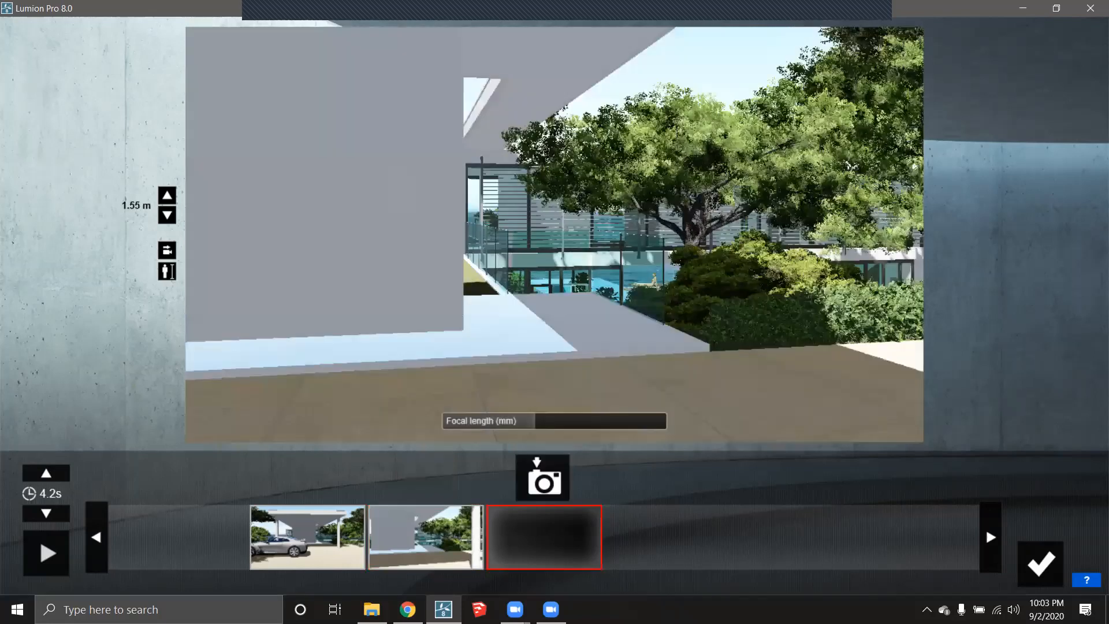
pyautogui.moveTo(554, 234); pyautogui.dragTo(681, 231, button='right')
pyautogui.press('w')
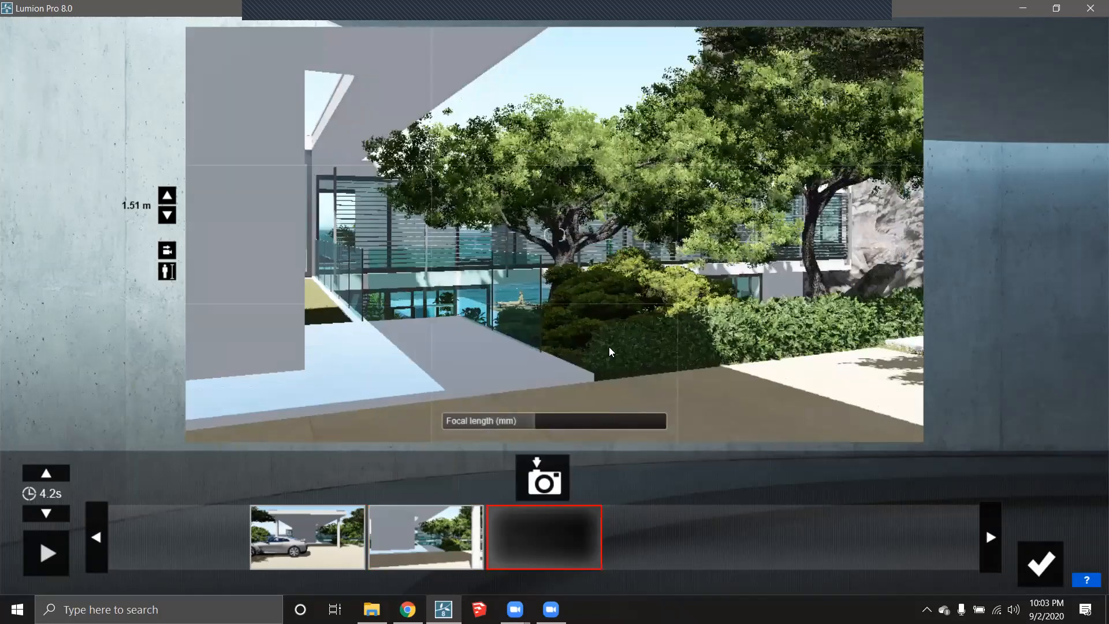
pyautogui.press('w')
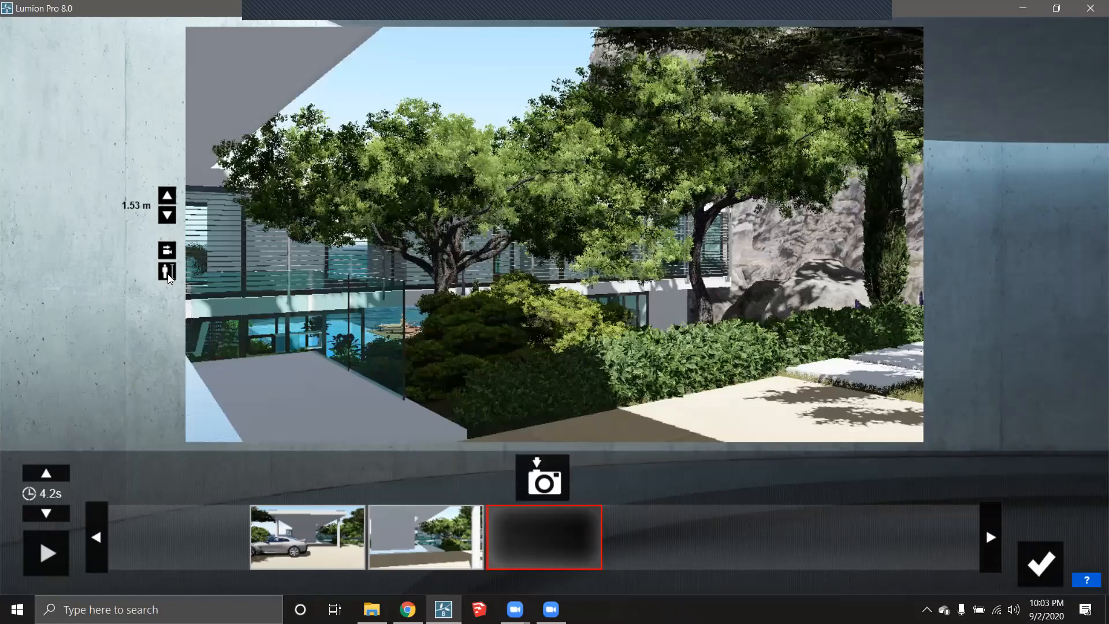
pyautogui.click(169, 276)
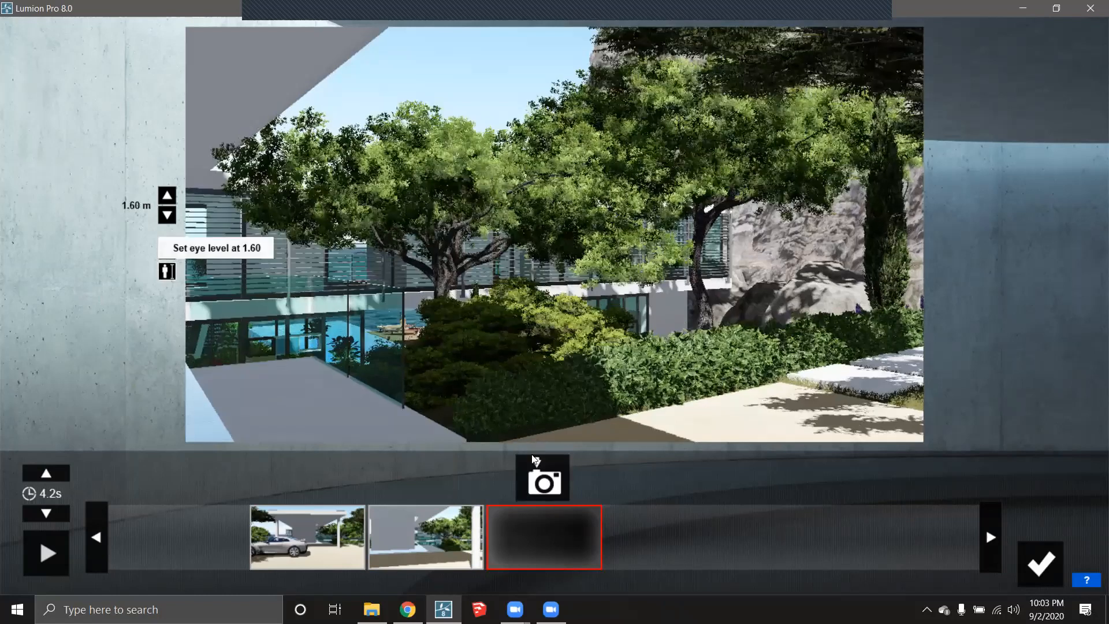
pyautogui.click(542, 477)
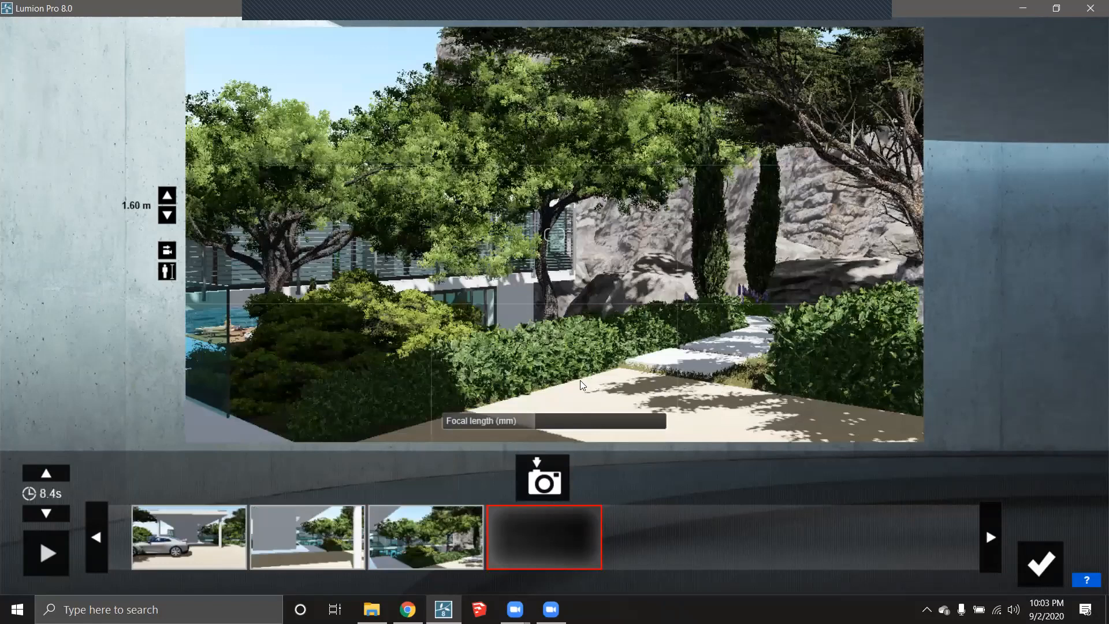
# - Walk along the garden path and capture a keyframe of the cypresses and rock wall
pyautogui.press('w')
pyautogui.moveTo(534, 339); pyautogui.dragTo(544, 365, button='right')
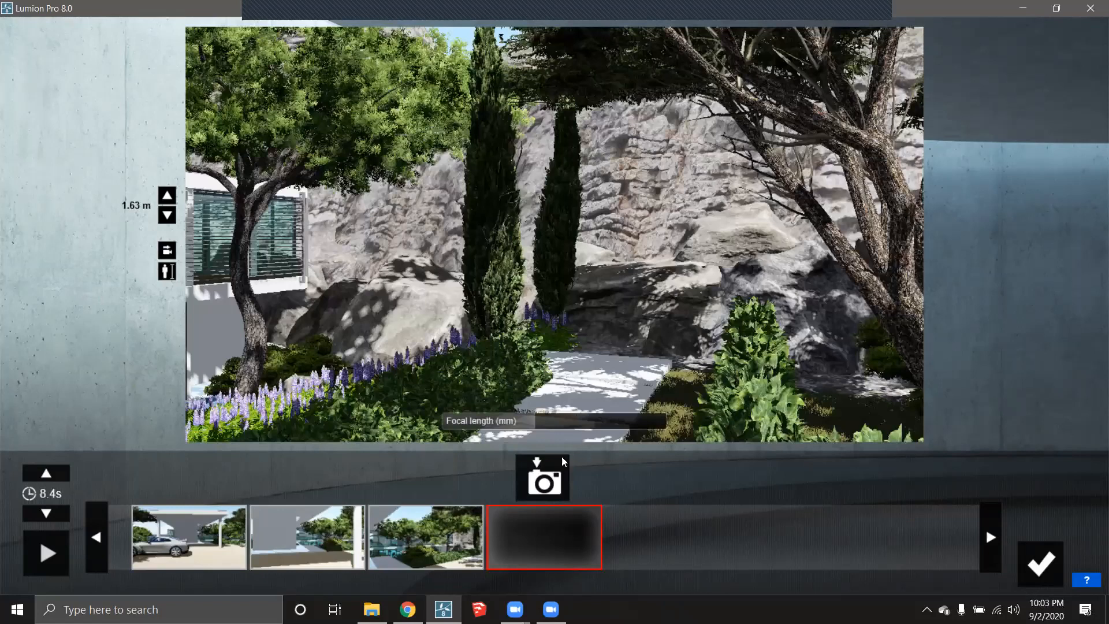
pyautogui.press('w')
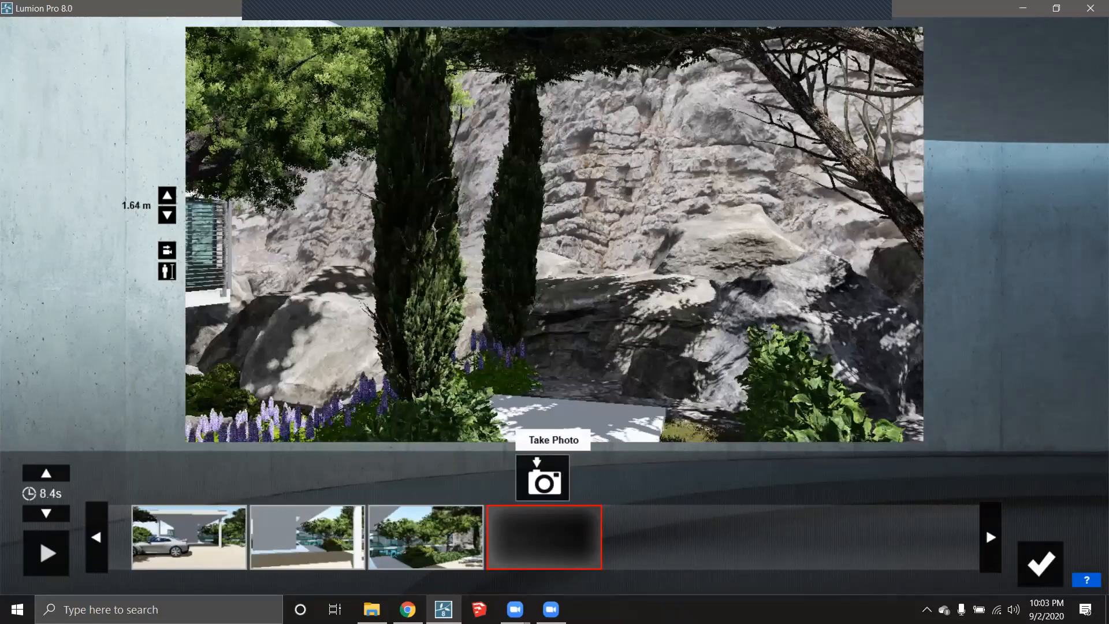
pyautogui.click(543, 477)
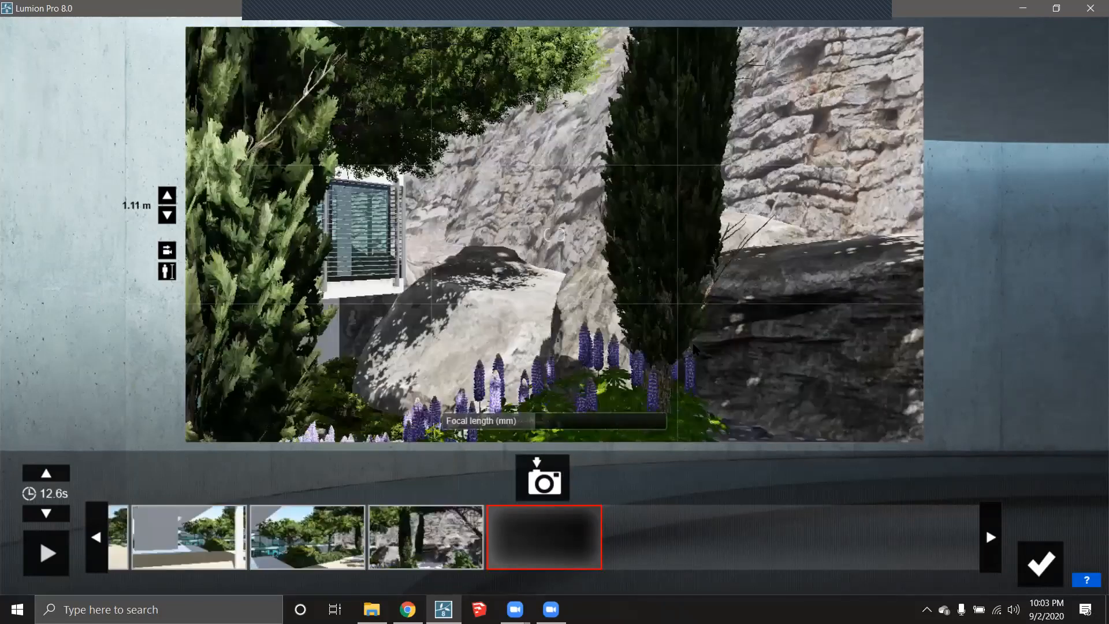
# - Move past the lupines and bush and capture the house between the cypresses at 1.60 m
pyautogui.press('w')
pyautogui.press('q')
pyautogui.press('w')
pyautogui.press('q')
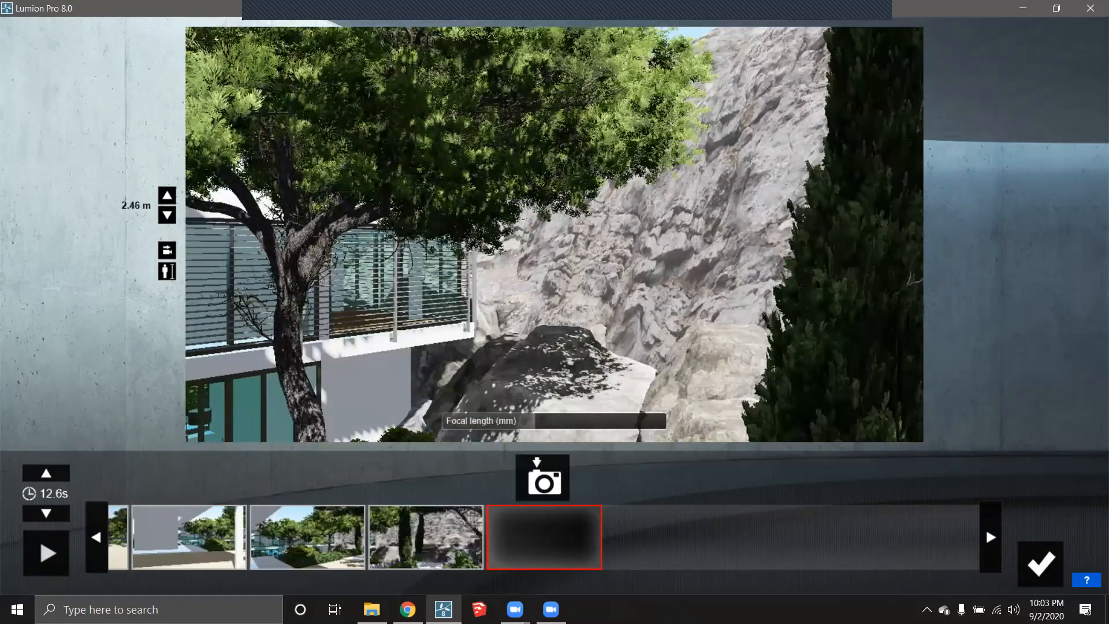
pyautogui.press('s')
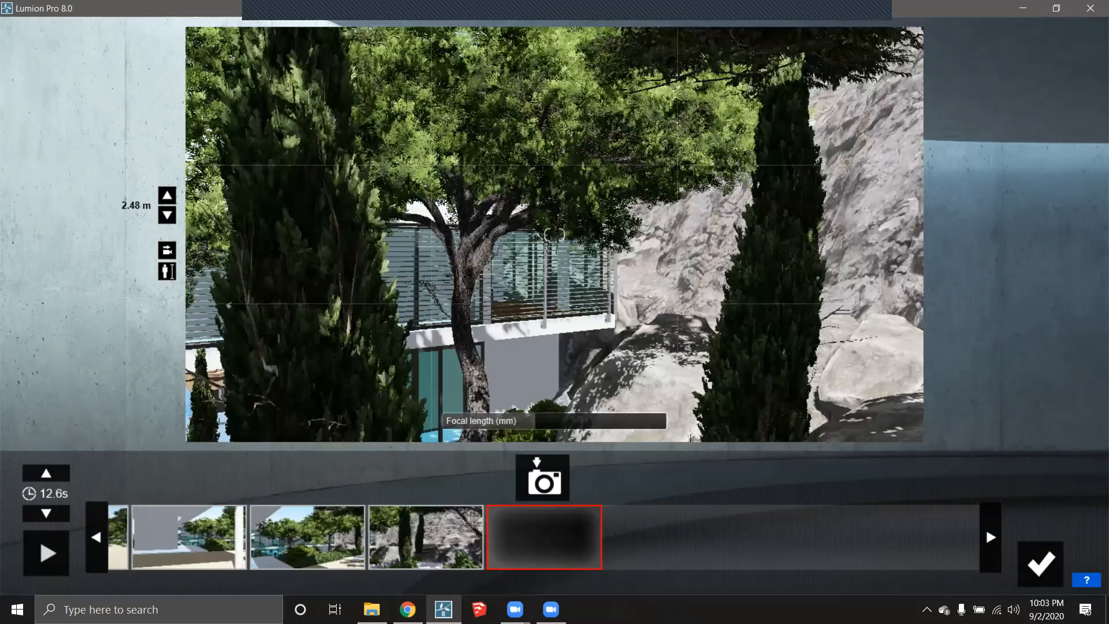
pyautogui.press('w')
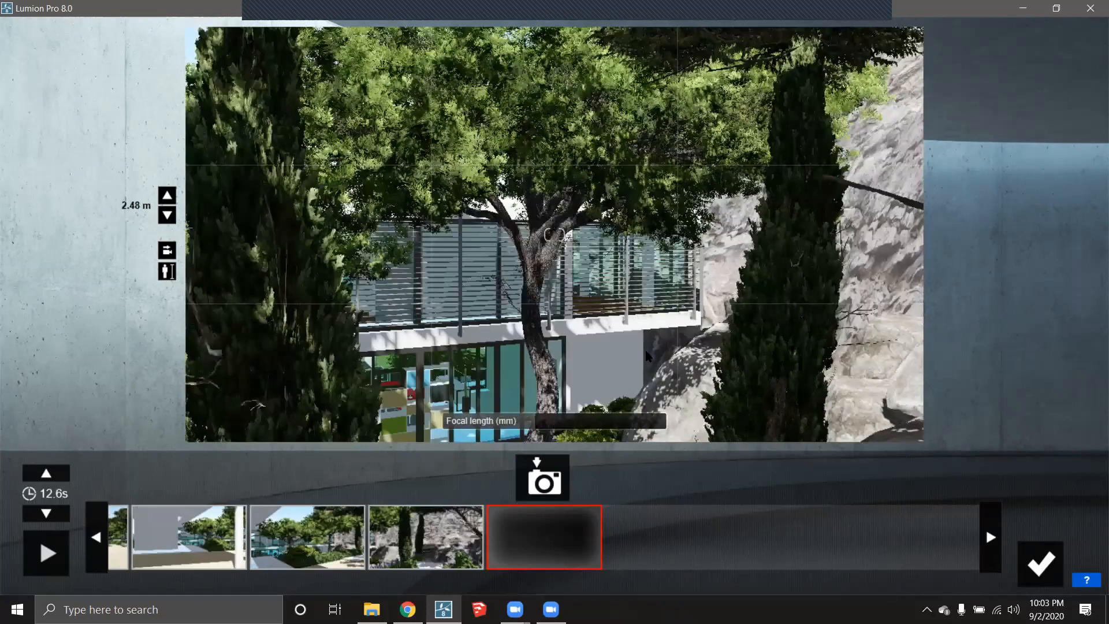
pyautogui.click(169, 272)
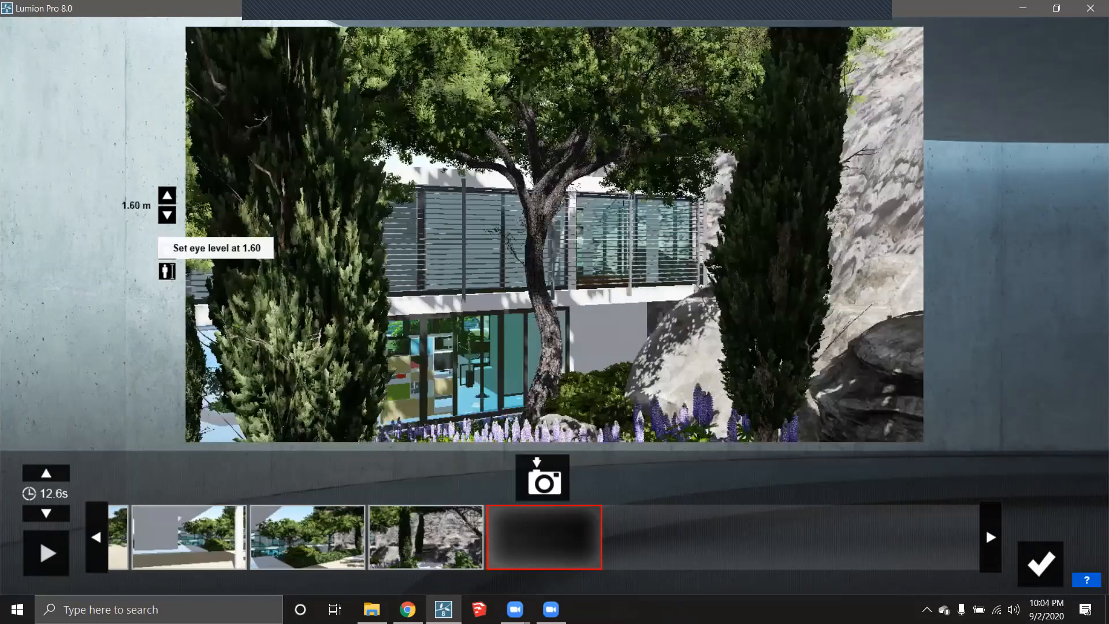
pyautogui.click(542, 478)
# - Cross the pool courtyard and capture a keyframe facing the house straight on
pyautogui.moveTo(548, 347); pyautogui.dragTo(520, 381, button='right')
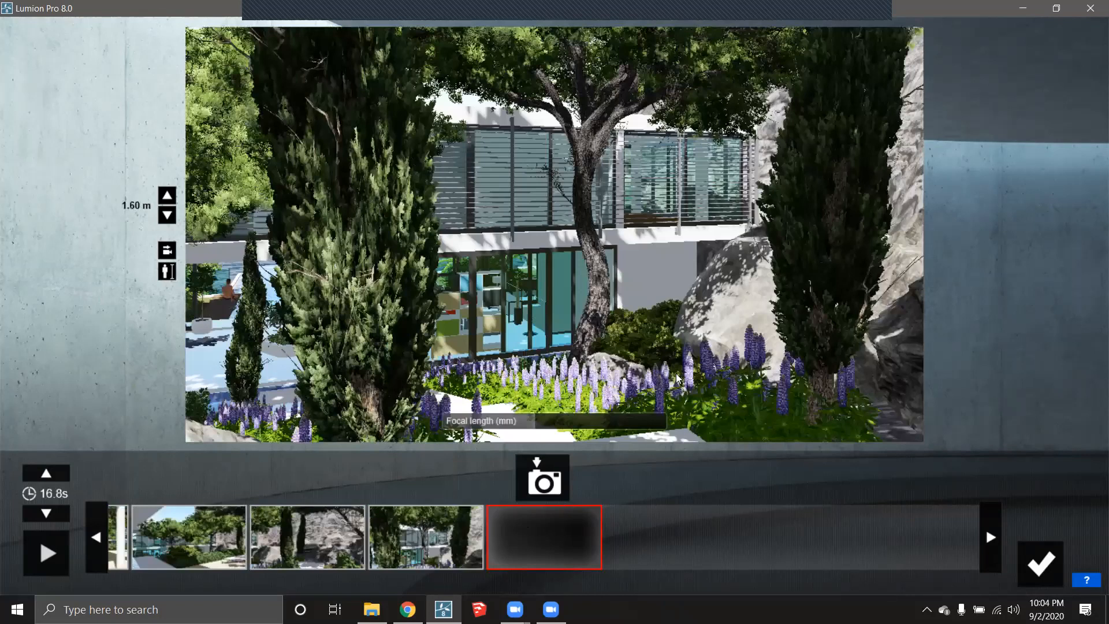
pyautogui.moveTo(623, 377); pyautogui.dragTo(571, 345, button='right')
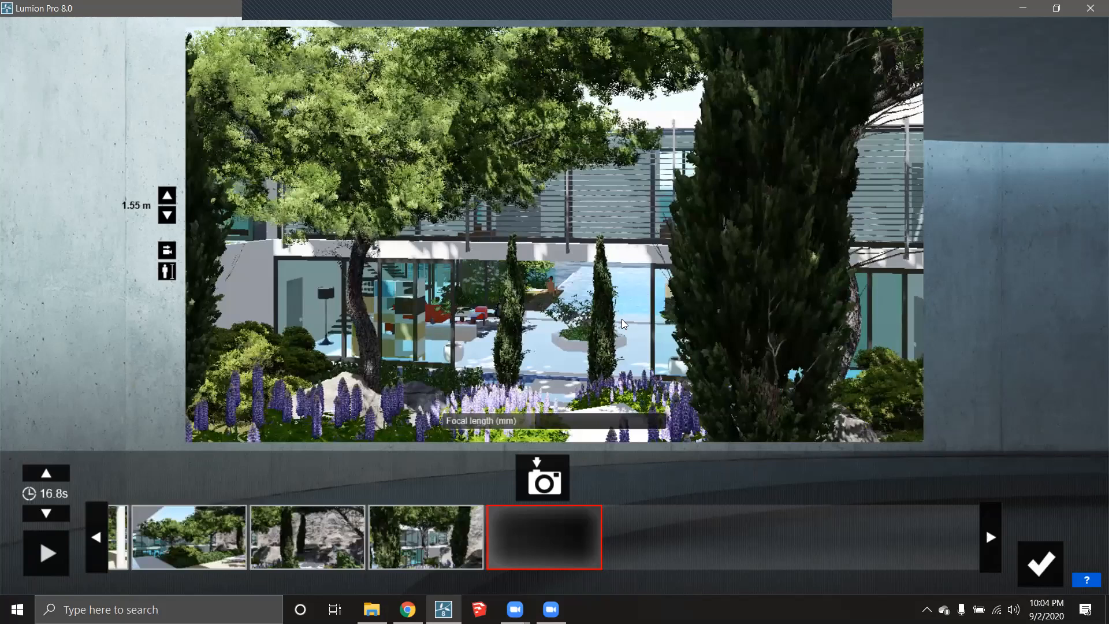
pyautogui.moveTo(622, 320); pyautogui.dragTo(616, 323, button='right')
pyautogui.press('w')
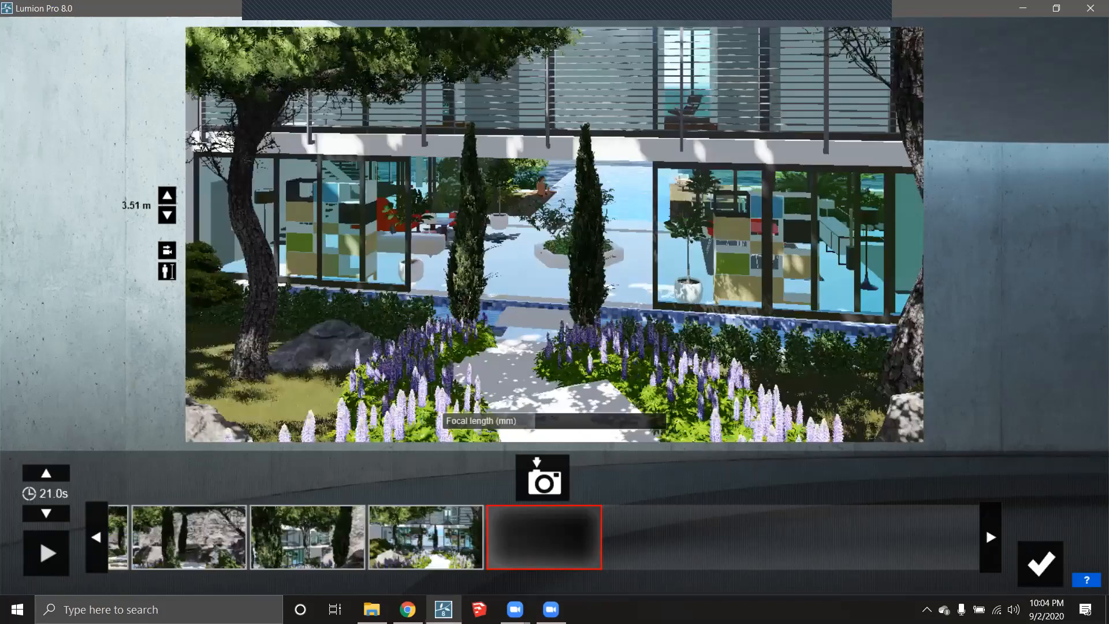
pyautogui.press('w')
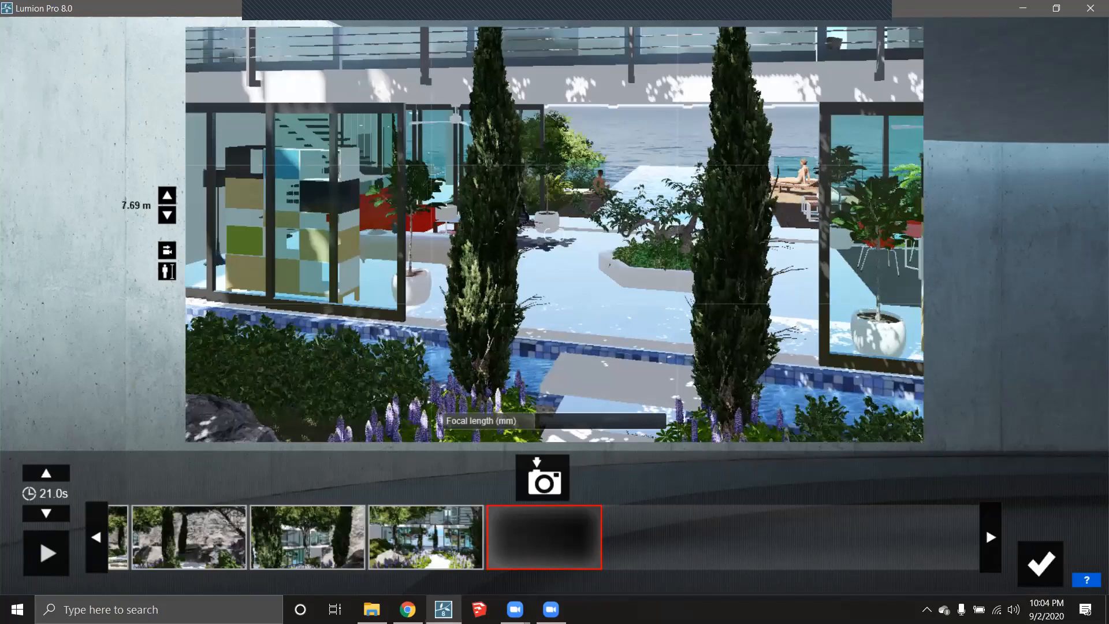
pyautogui.press('w')
pyautogui.moveTo(572, 351); pyautogui.dragTo(535, 377, button='right')
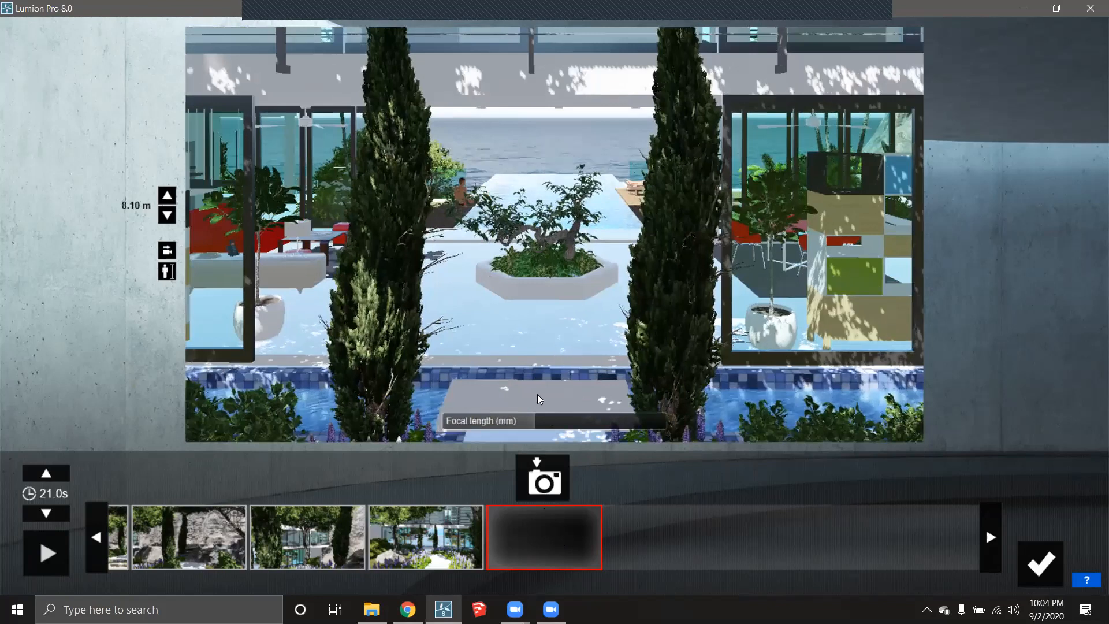
pyautogui.click(542, 477)
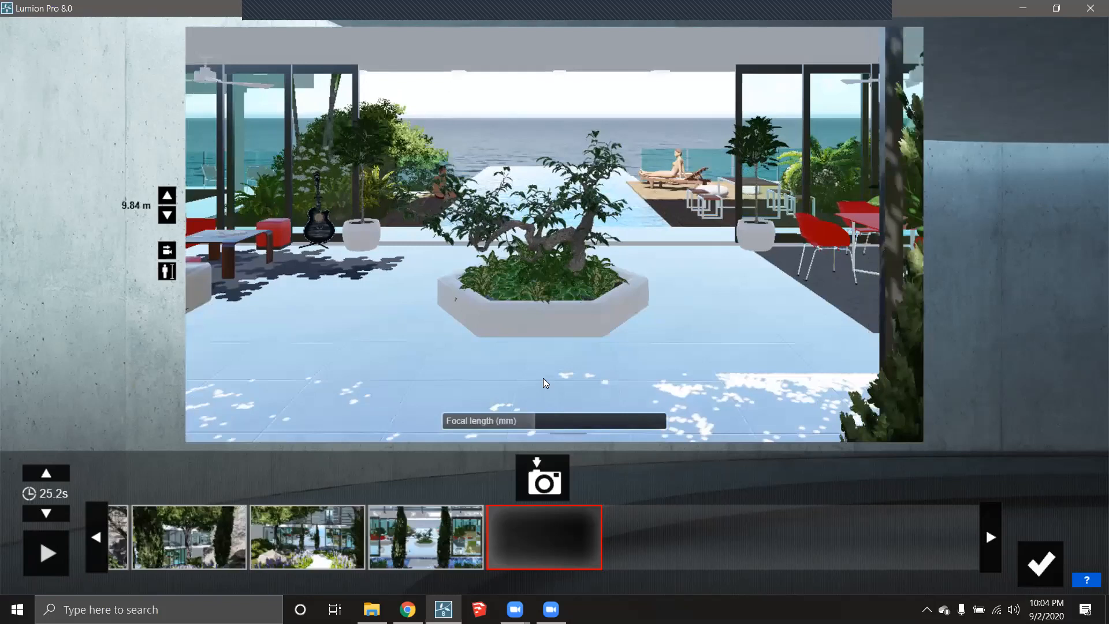
# - Move closer and frame the bonsai planter in view
pyautogui.moveTo(543, 377); pyautogui.dragTo(542, 358, button='right')
pyautogui.press('w')
pyautogui.scroll(1, 542, 358)
pyautogui.moveTo(542, 358); pyautogui.dragTo(556, 361, button='middle')
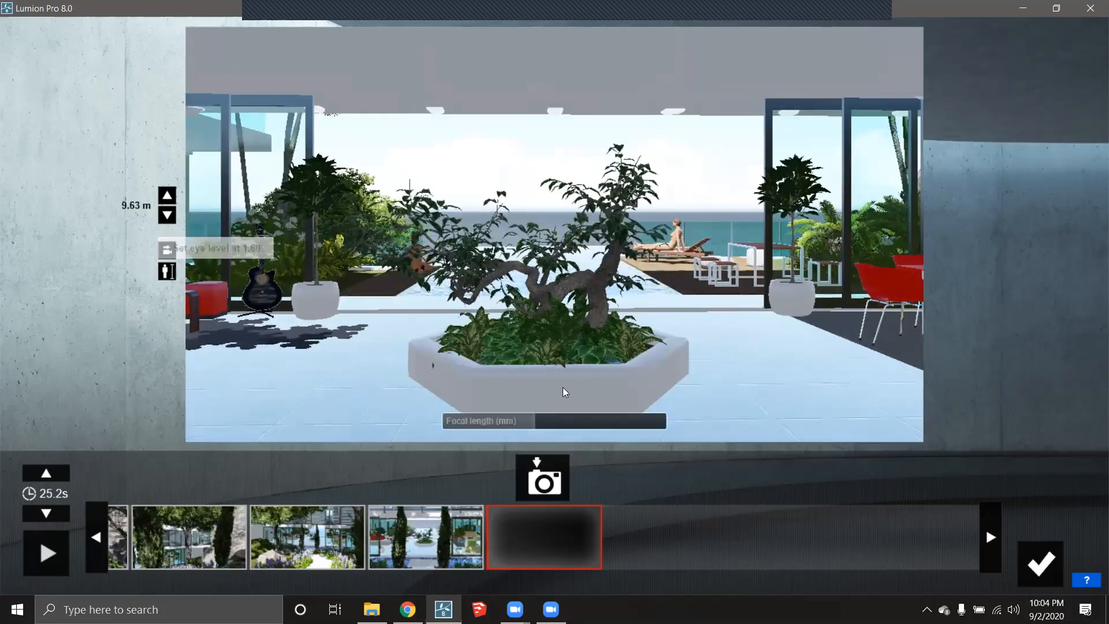
# - Capture the bonsai planter view, then turn past it and capture the dining terrace view
pyautogui.click(543, 477)
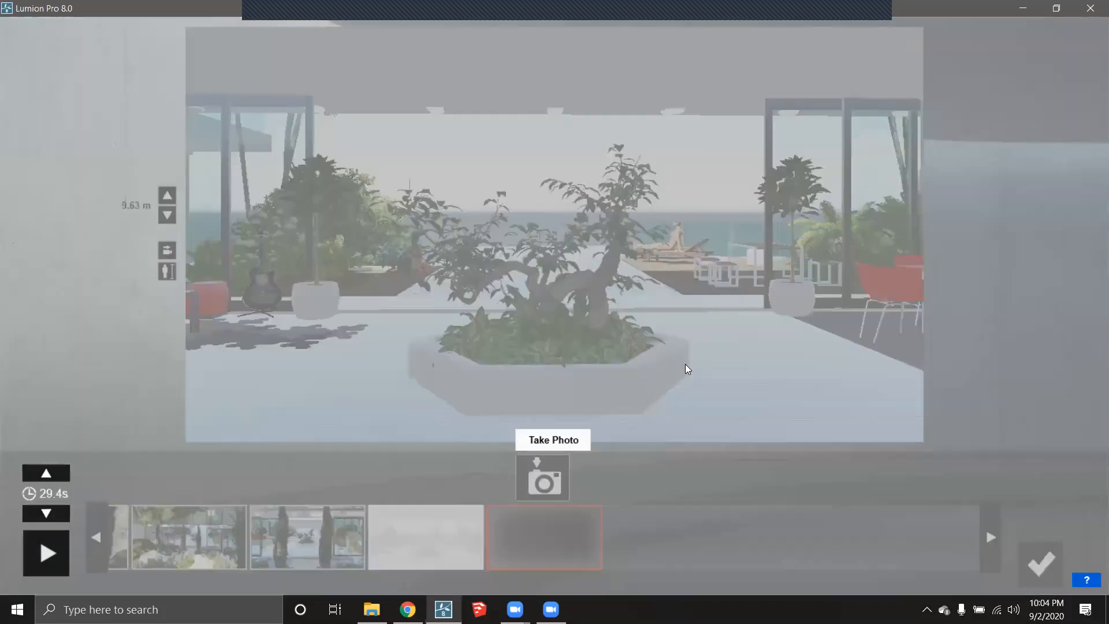
pyautogui.moveTo(684, 364); pyautogui.dragTo(686, 364, button='right')
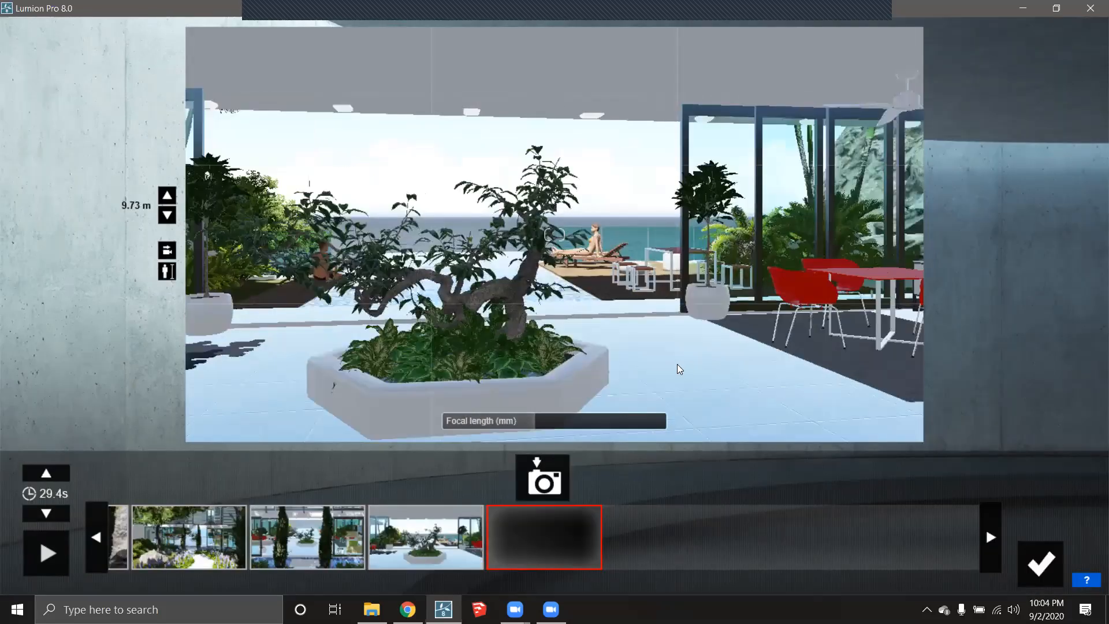
pyautogui.scroll(3, 661, 363)
pyautogui.scroll(-5, 450, 328)
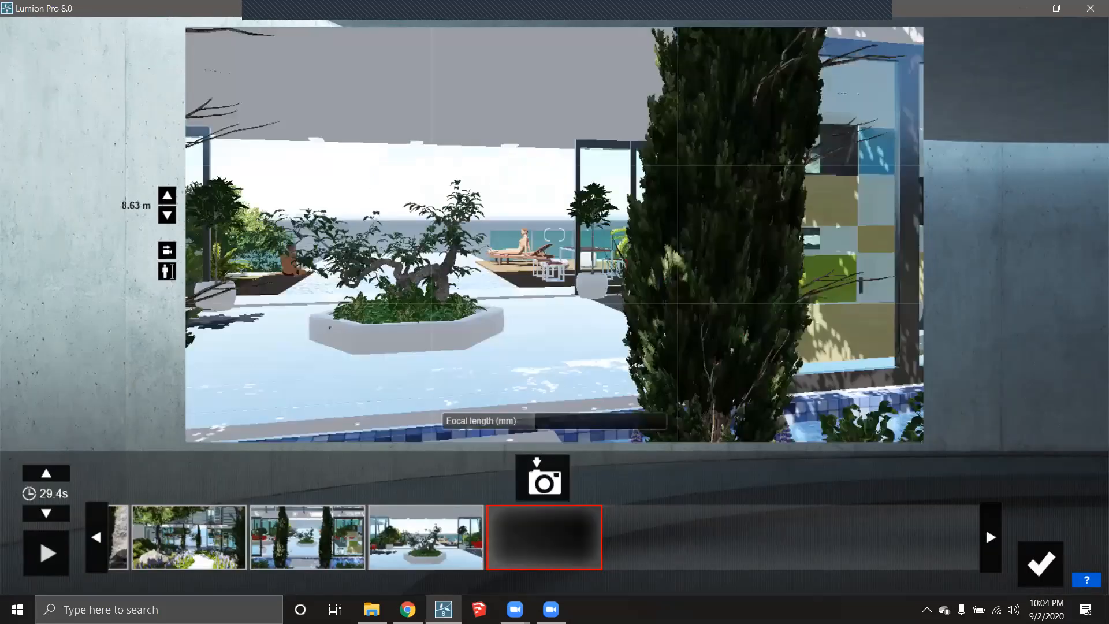
pyautogui.scroll(5, 465, 335)
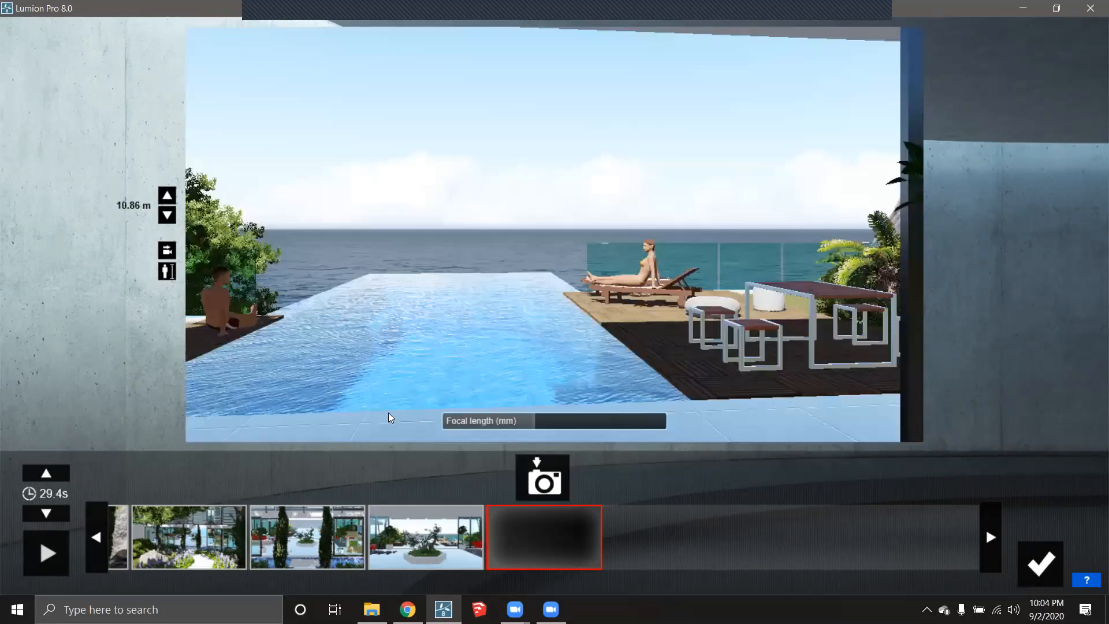
pyautogui.scroll(-2, 399, 399)
pyautogui.scroll(-1, 541, 370)
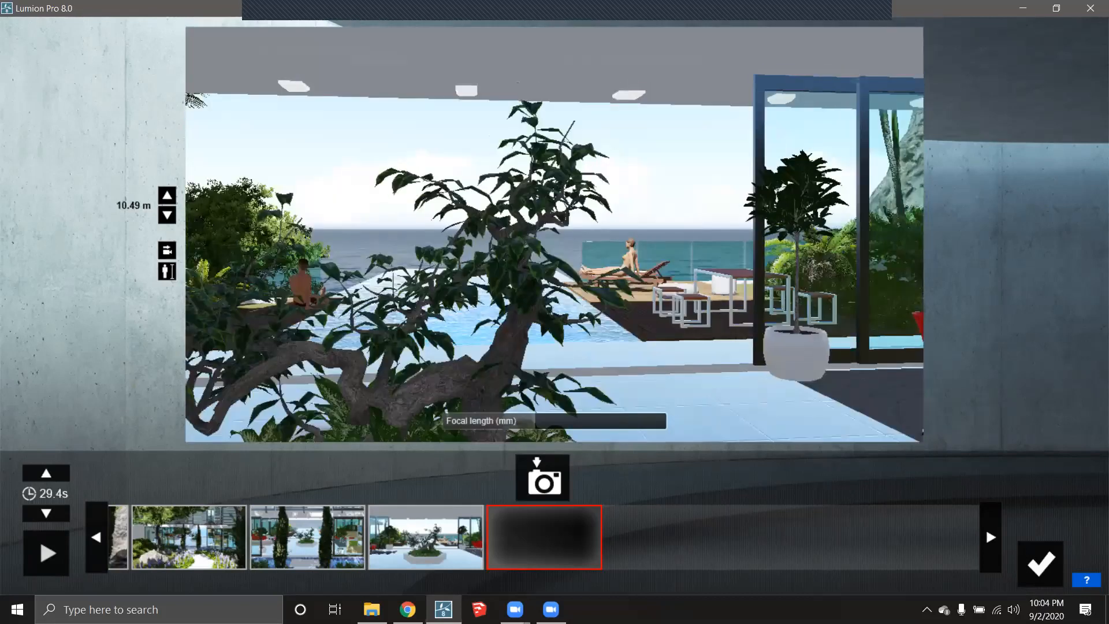
pyautogui.scroll(-3, 602, 385)
pyautogui.scroll(1, 602, 385)
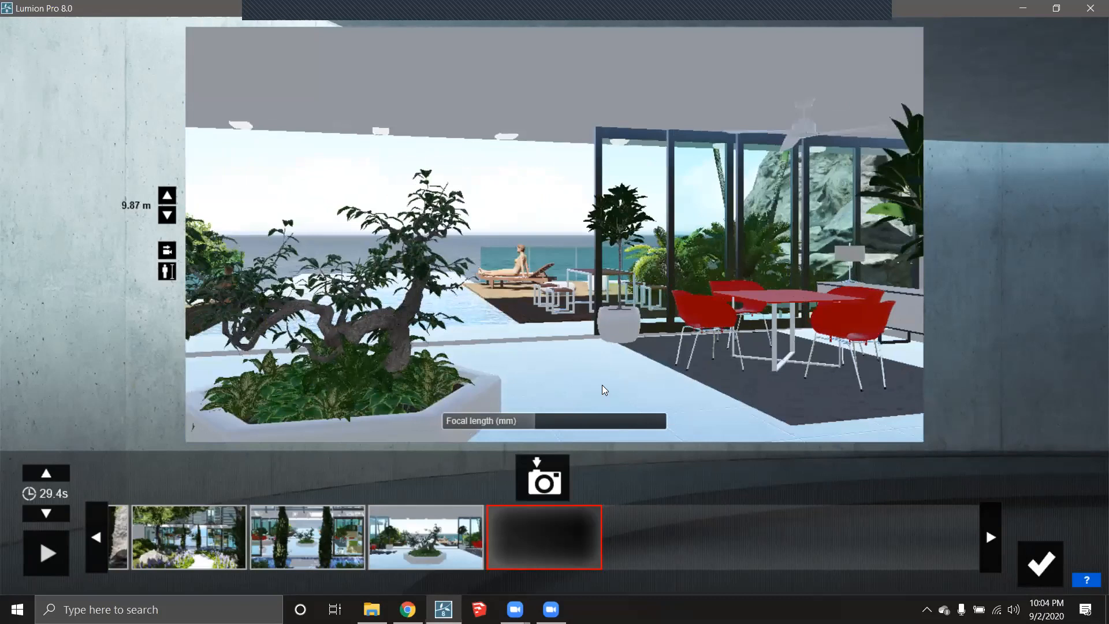
pyautogui.scroll(2, 602, 385)
pyautogui.scroll(2, 597, 385)
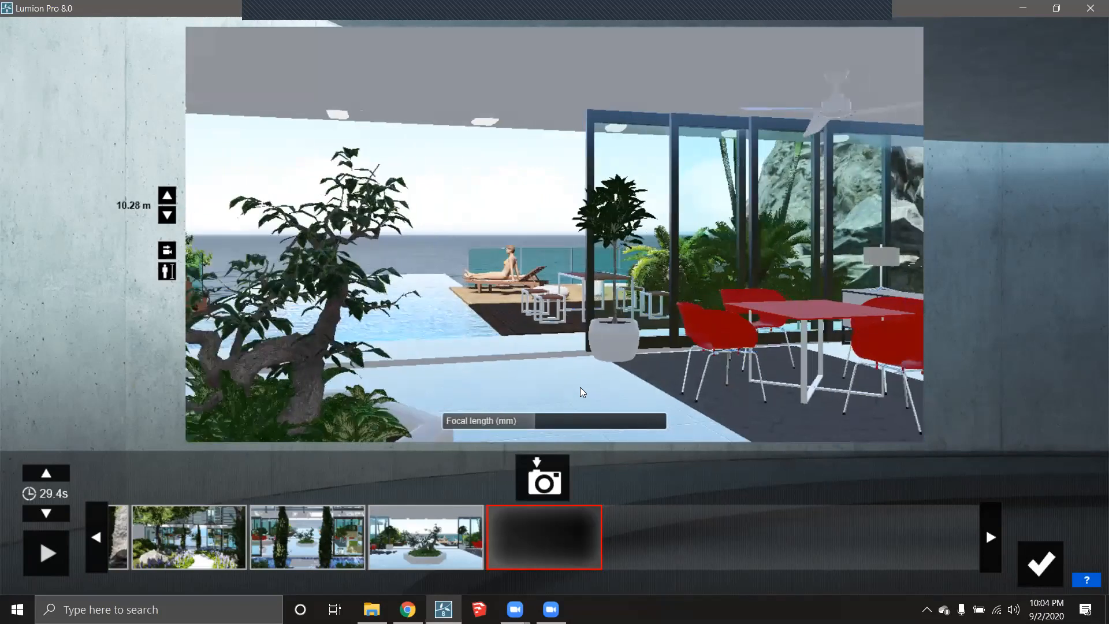
pyautogui.click(557, 471)
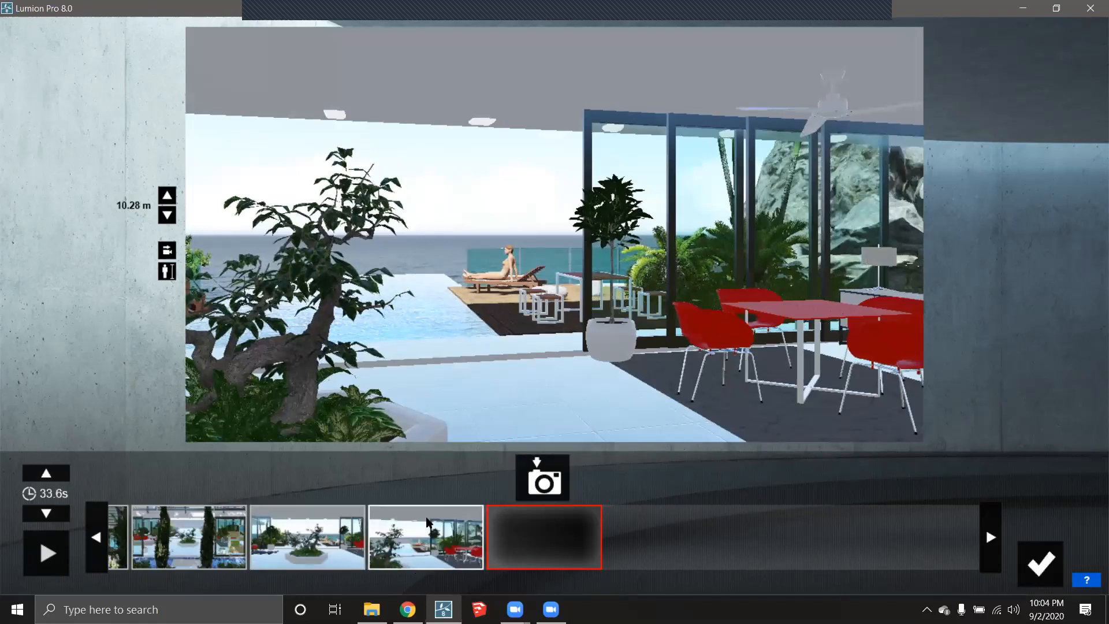
# - Capture two infinity pool keyframes, the last low and close, bringing the clip to 41.8 s
pyautogui.press('w')
pyautogui.moveTo(591, 389); pyautogui.dragTo(540, 389, button='right')
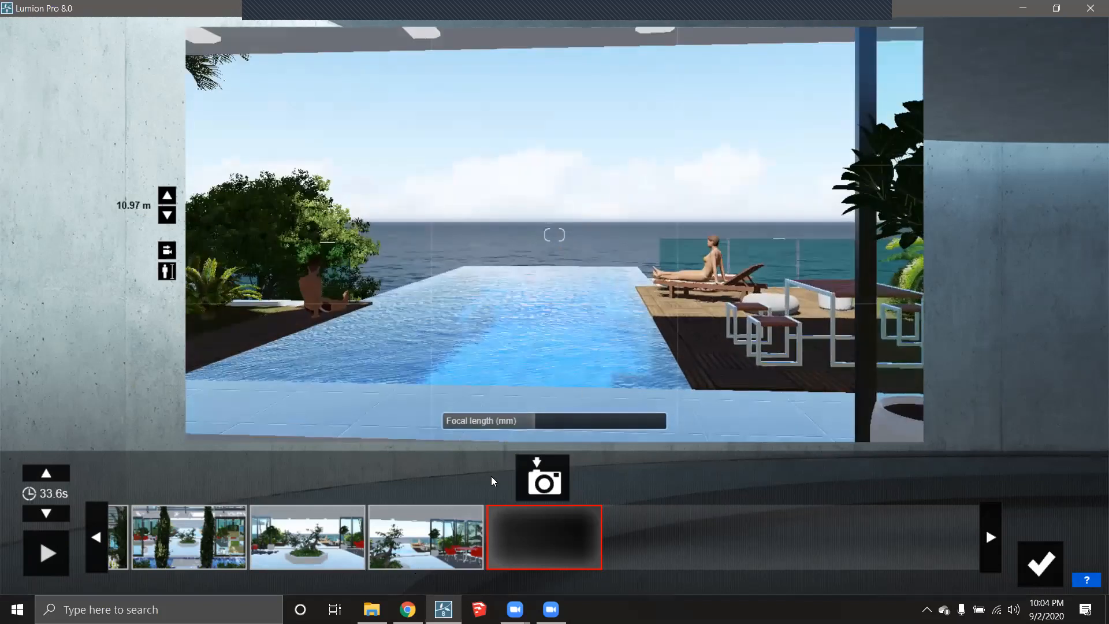
pyautogui.click(555, 481)
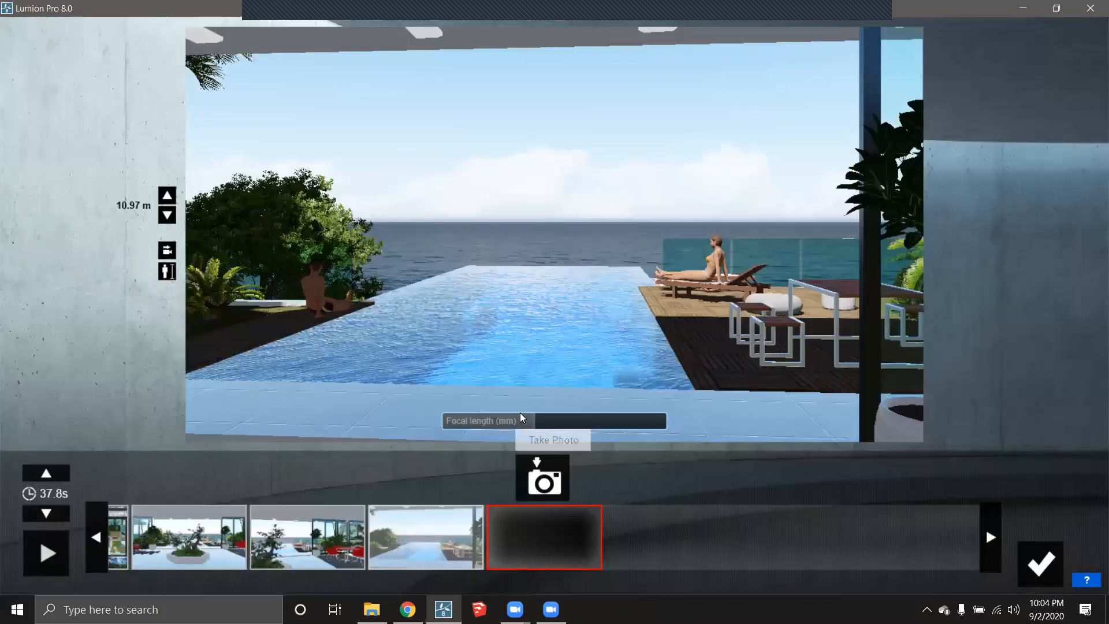
pyautogui.press('w')
pyautogui.press('a')
pyautogui.press('w')
pyautogui.press('a')
pyautogui.moveTo(558, 402); pyautogui.dragTo(585, 387, button='right')
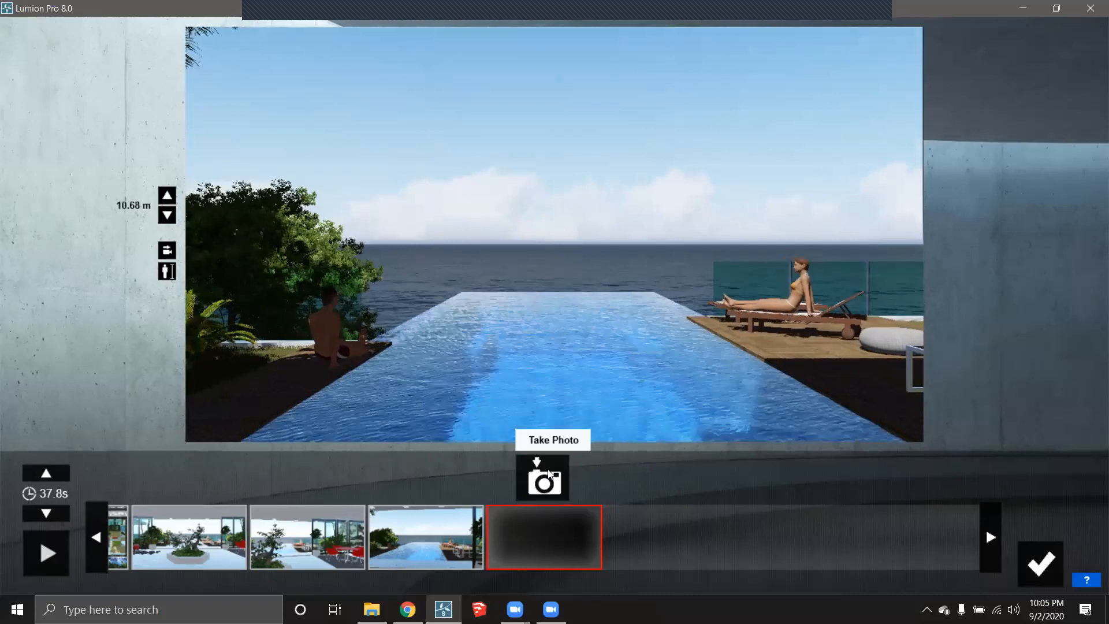
pyautogui.click(546, 480)
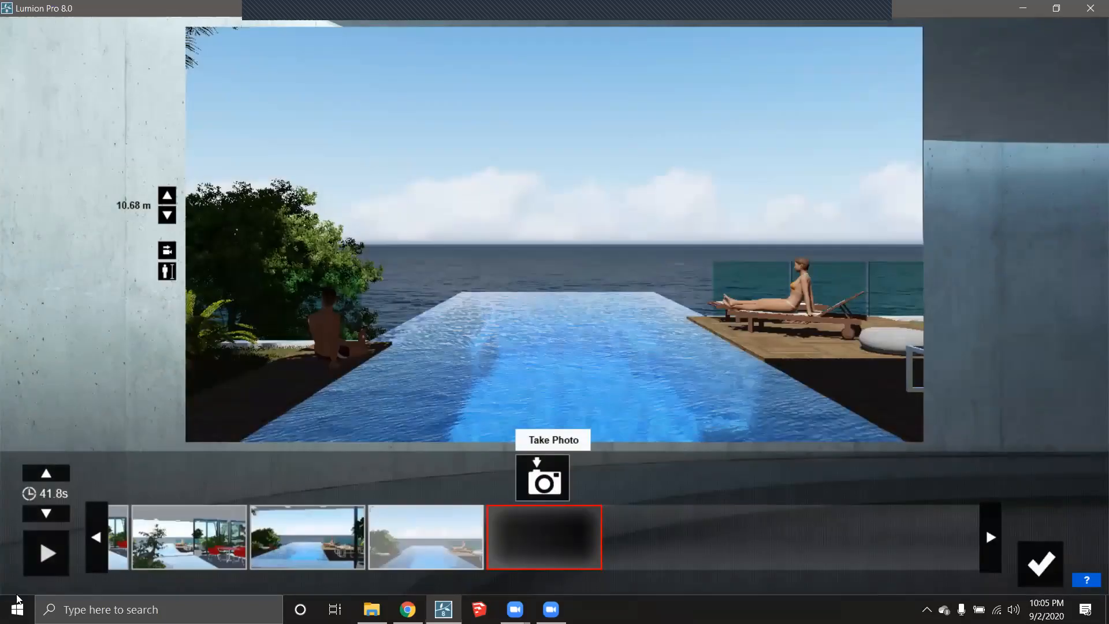
# - Preview the walkthrough clip and trim its duration down to 37.5 s
pyautogui.click(42, 553)
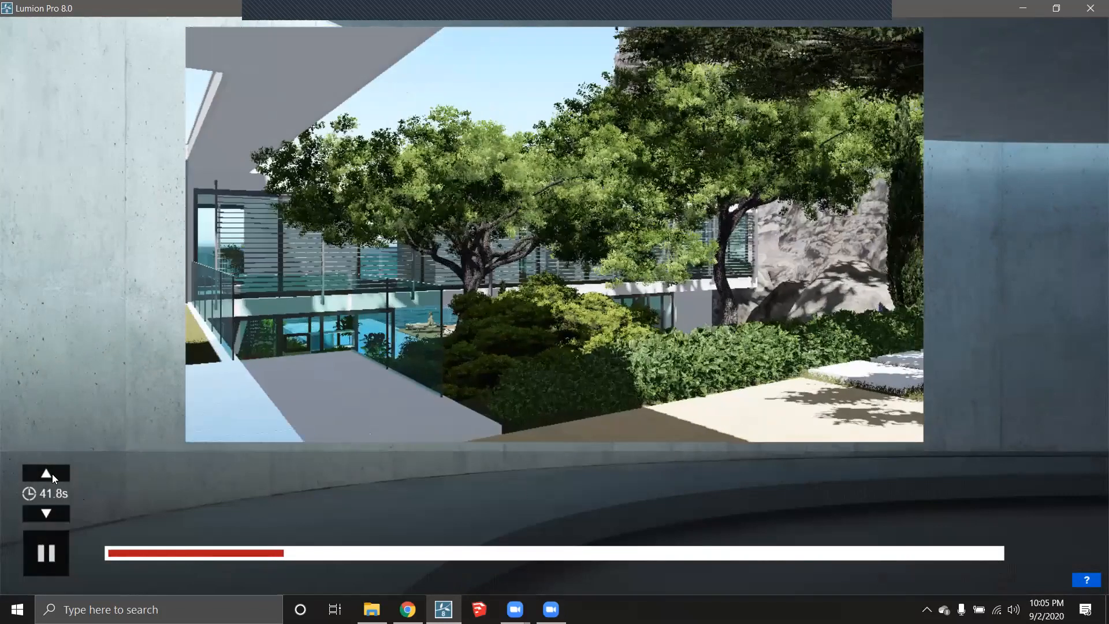
pyautogui.click(42, 514)
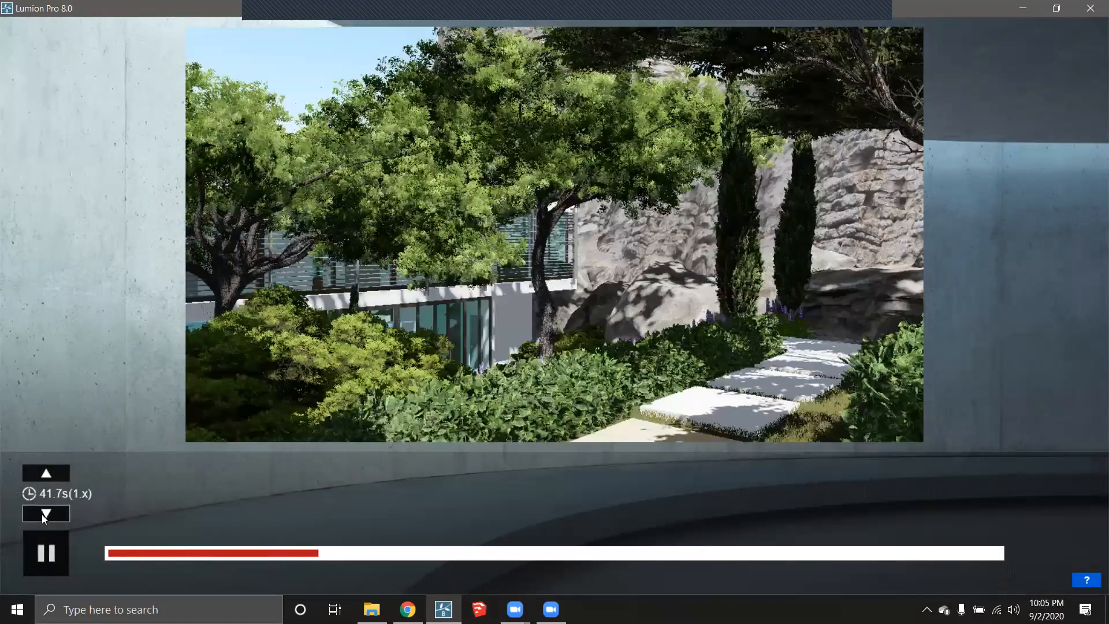
pyautogui.click(41, 514)
pyautogui.click(41, 514)
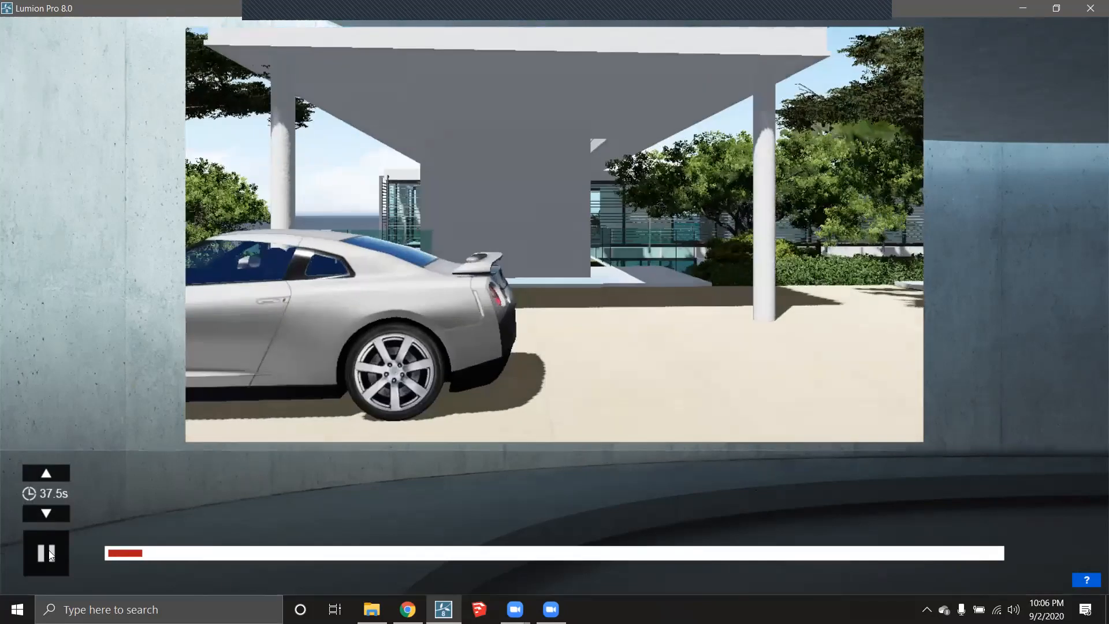
# - Stop the preview, cut the walkthrough to 30.6 s and confirm it into the movie
pyautogui.click(43, 537)
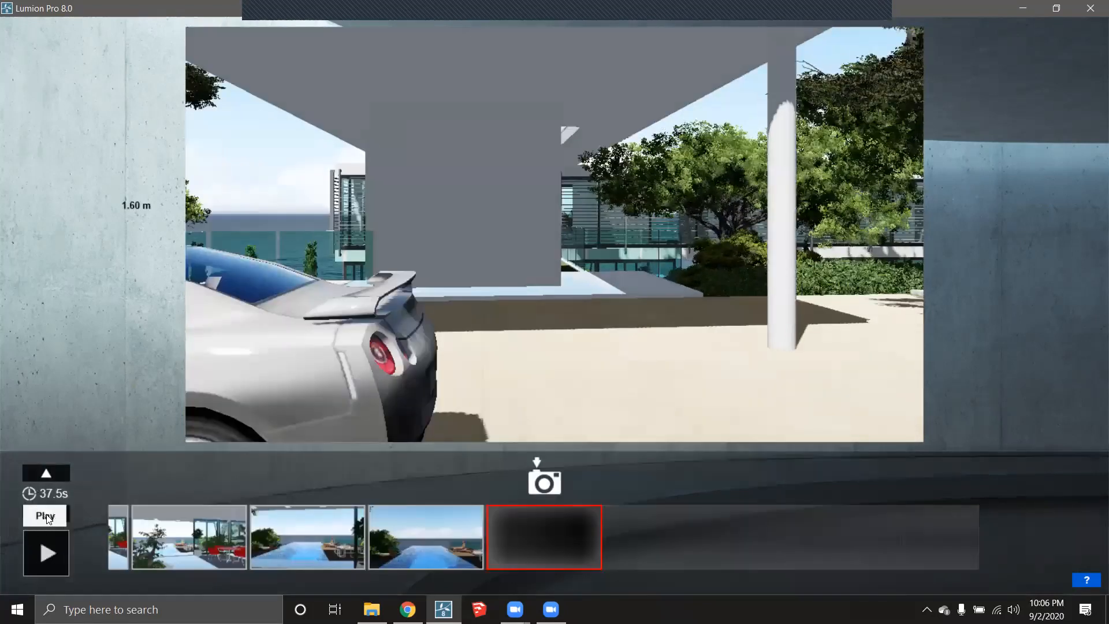
pyautogui.click(46, 514)
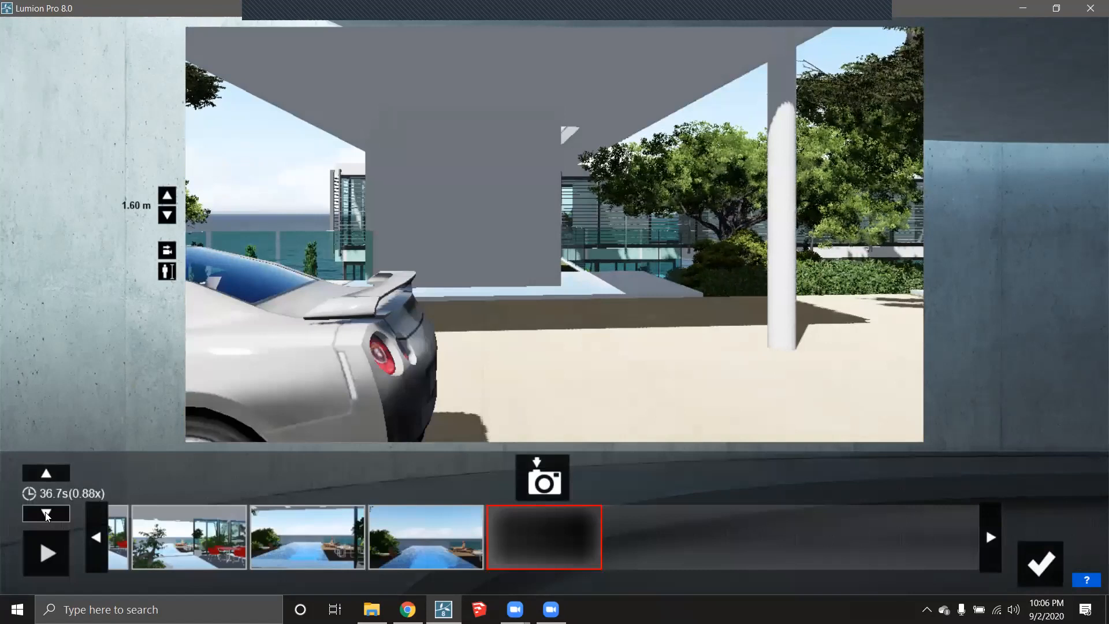
pyautogui.click(47, 514)
pyautogui.click(49, 514)
pyautogui.click(49, 515)
pyautogui.click(49, 515)
pyautogui.click(49, 515)
pyautogui.click(49, 514)
pyautogui.click(49, 514)
pyautogui.click(49, 514)
pyautogui.click(49, 515)
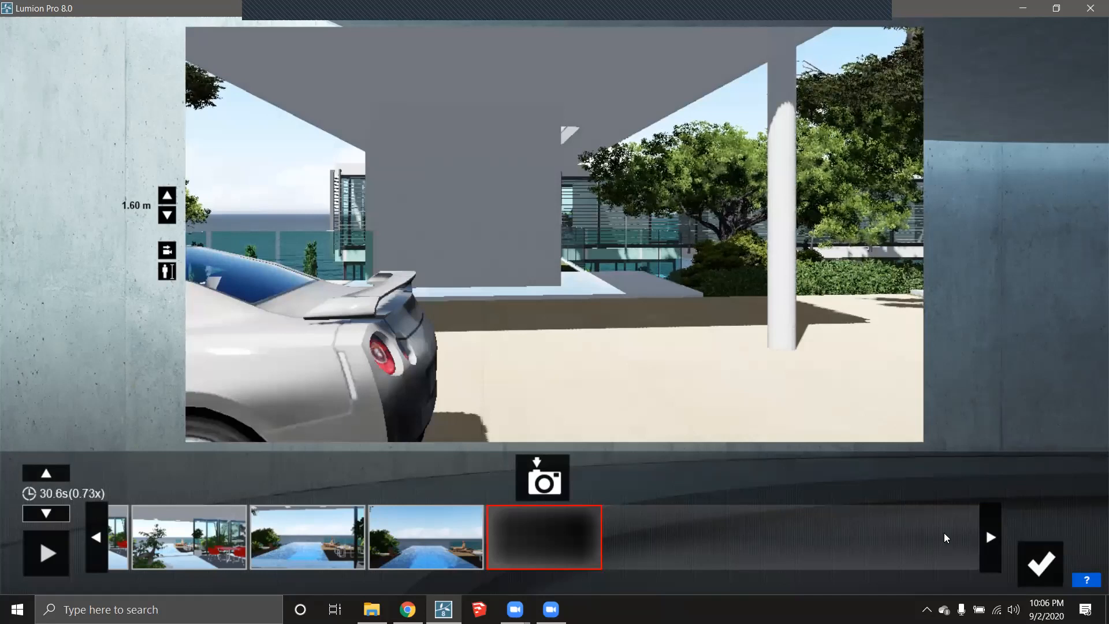
pyautogui.click(1050, 563)
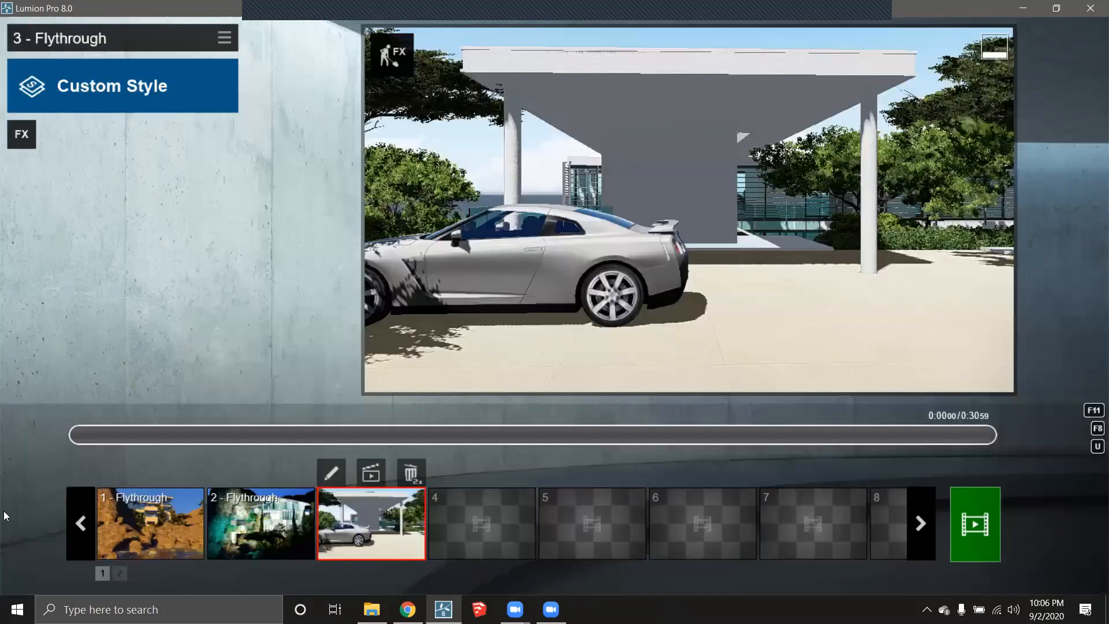
# - Play back clip 3, then replace its Custom Style with the Daytime style
pyautogui.click(33, 434)
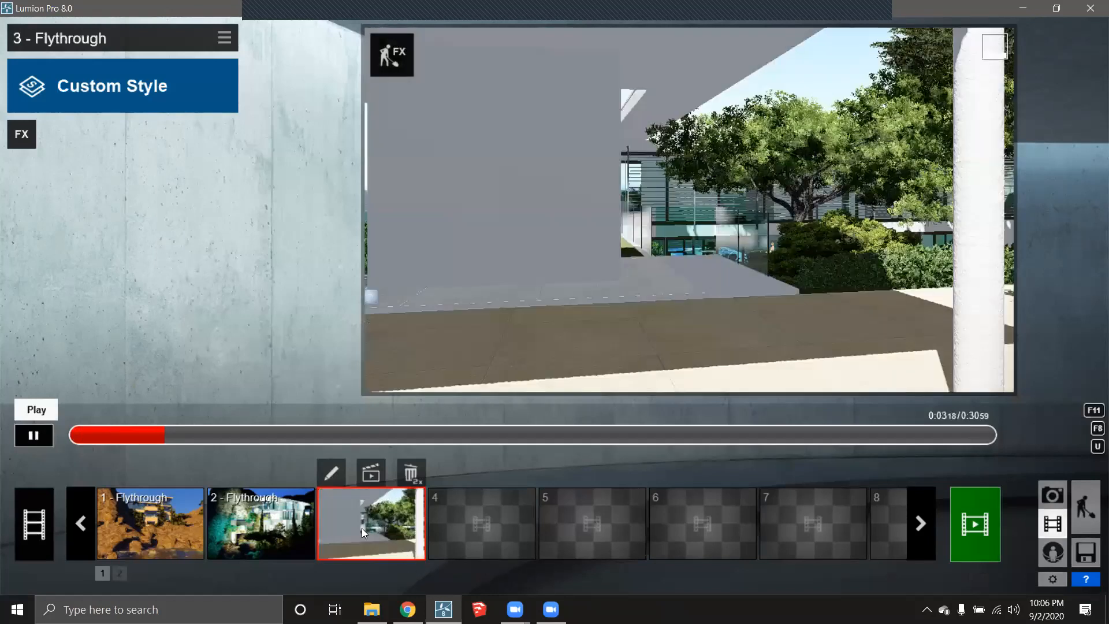
pyautogui.click(361, 527)
pyautogui.click(115, 96)
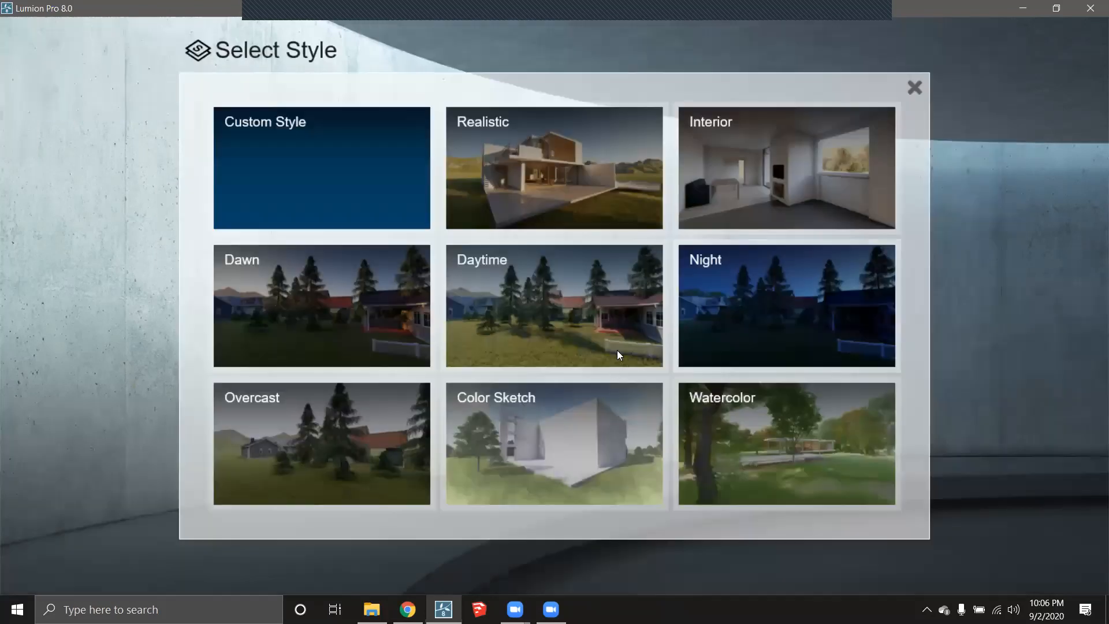
pyautogui.click(570, 311)
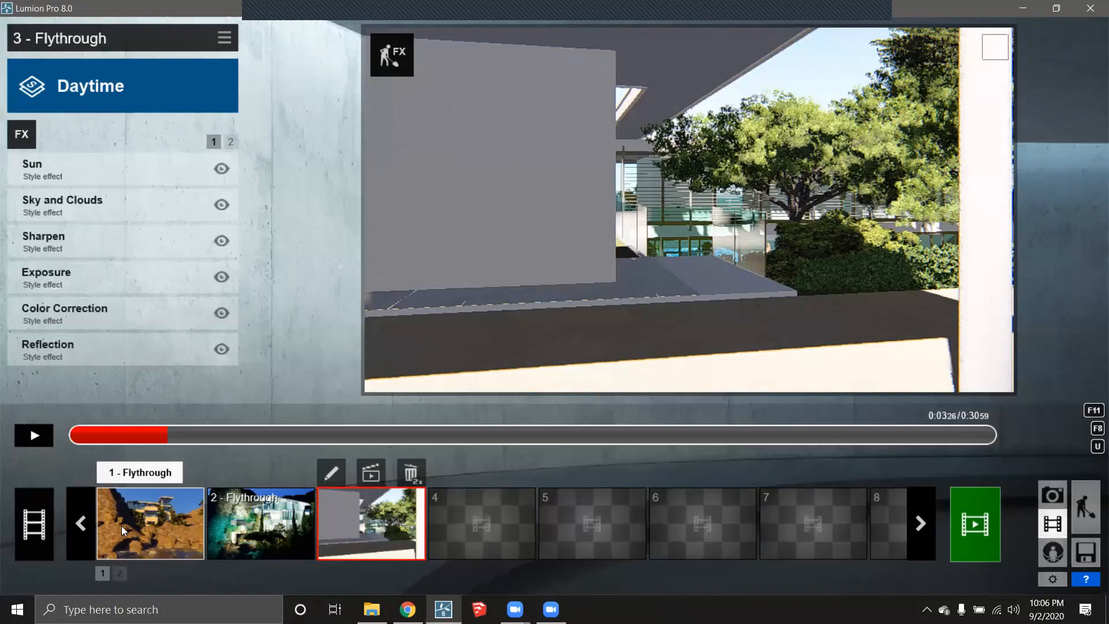
# - Check the Dawn, Night and Daytime clips, then play the full 42.93 s movie
pyautogui.click(122, 526)
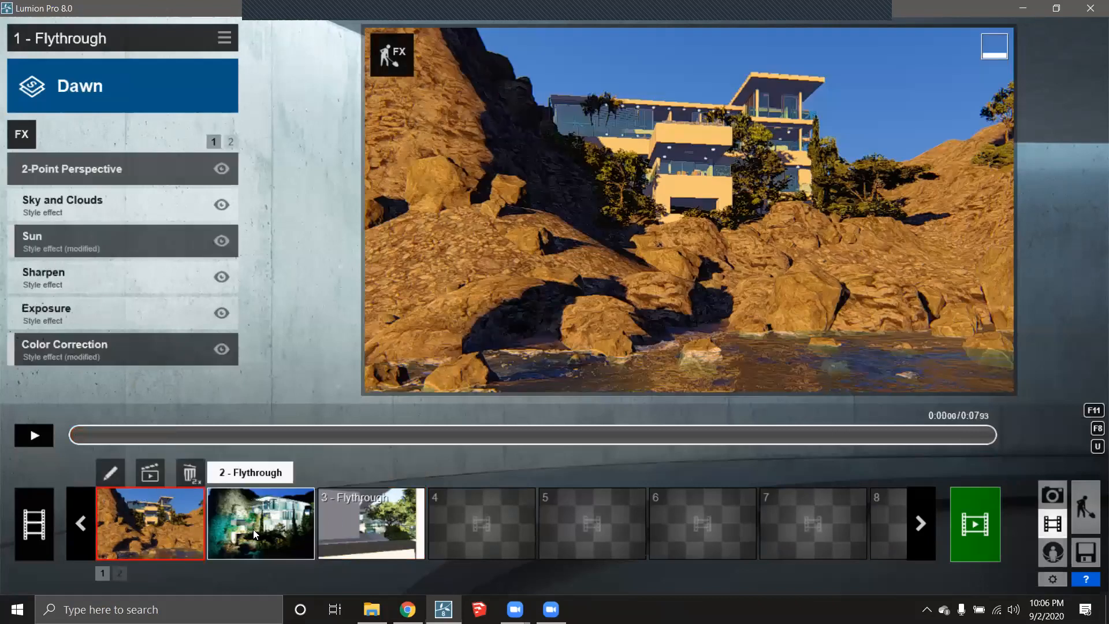
pyautogui.click(271, 522)
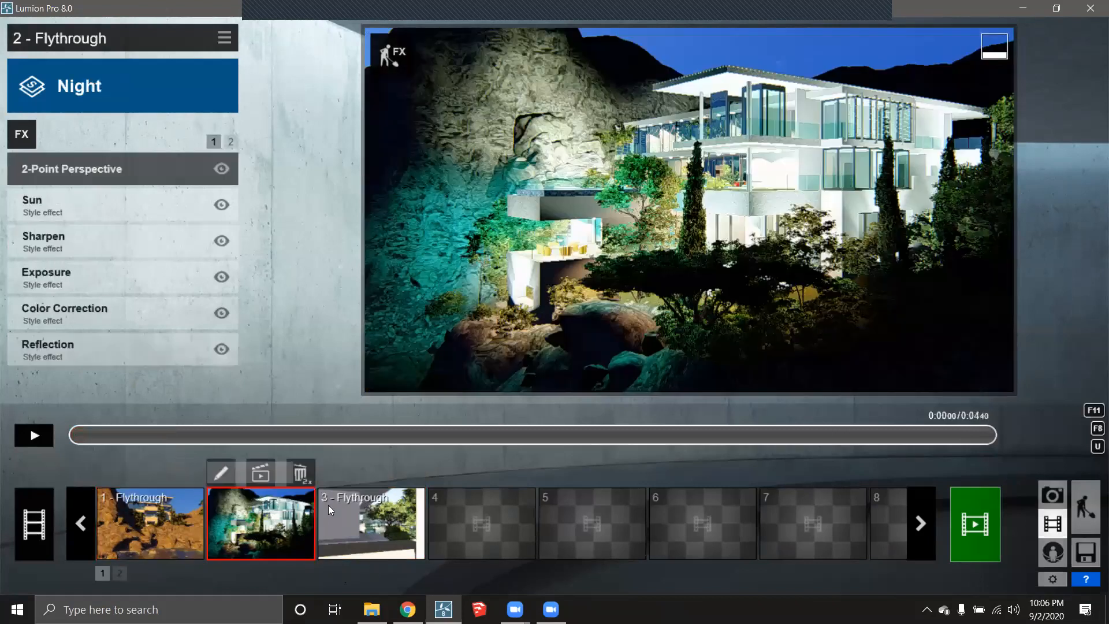
pyautogui.click(371, 523)
pyautogui.click(330, 472)
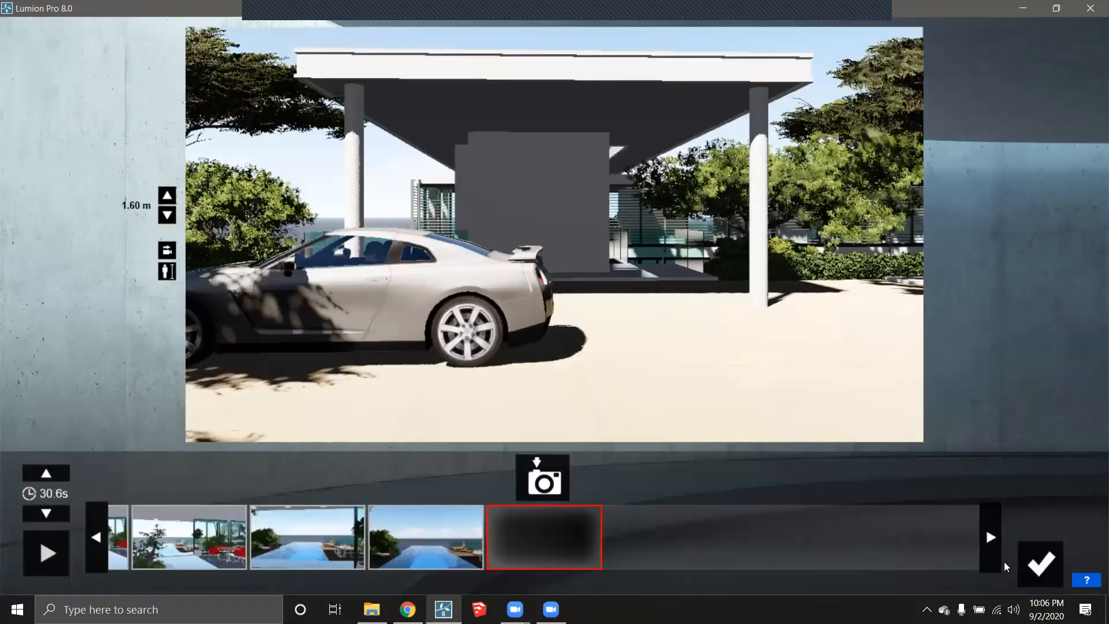
pyautogui.click(1034, 563)
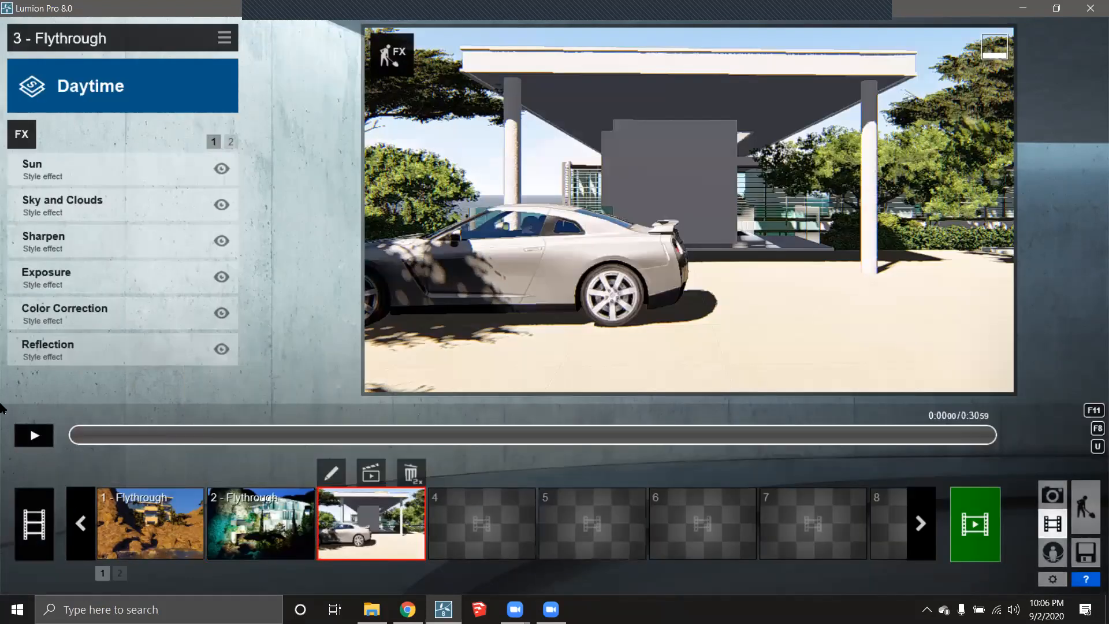
pyautogui.click(41, 518)
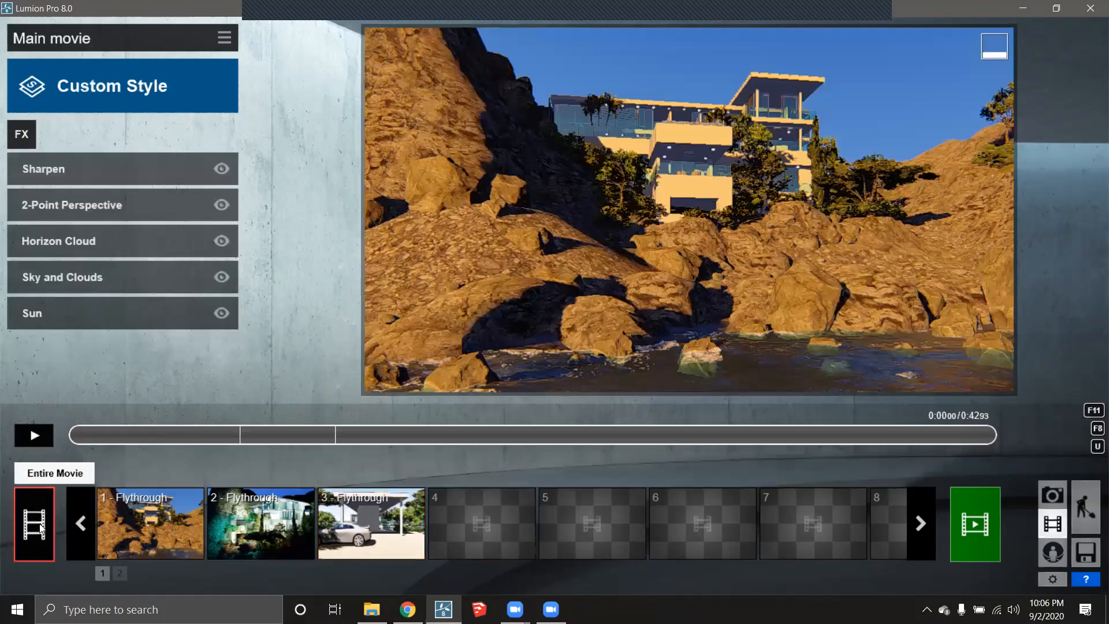
pyautogui.click(33, 438)
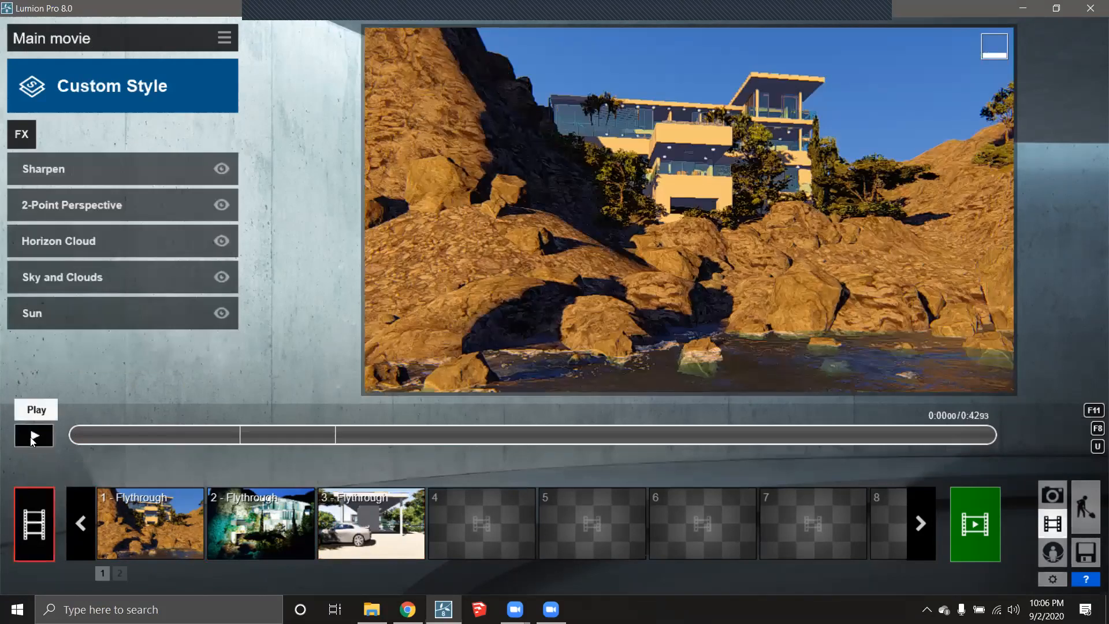
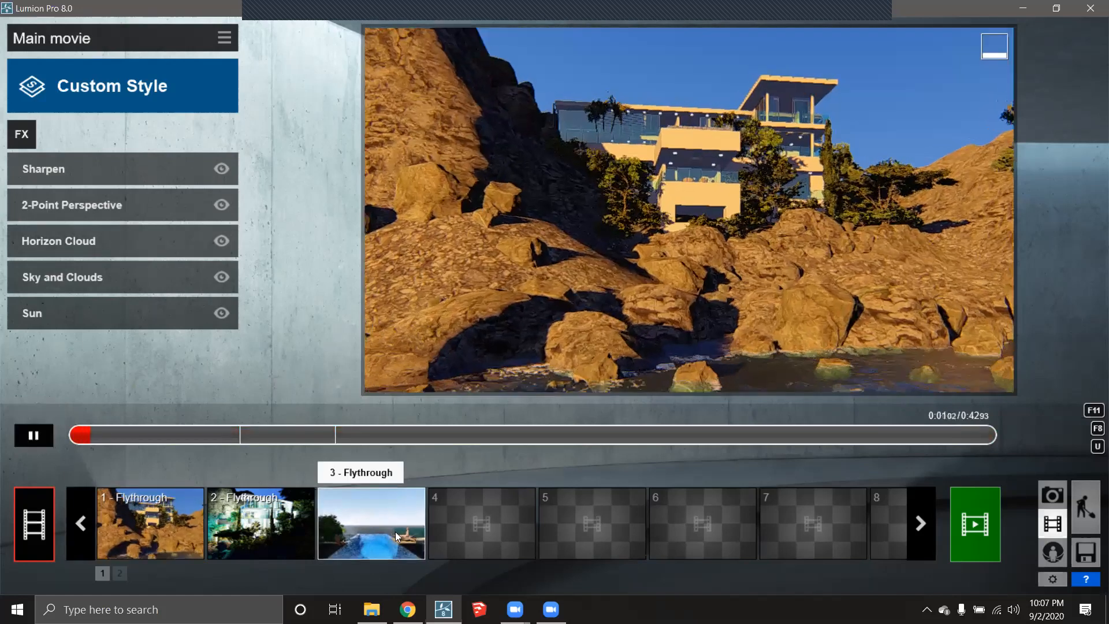
# - Open clip 3 and pause its preview at the infinity pool shot near 0:29
pyautogui.click(412, 496)
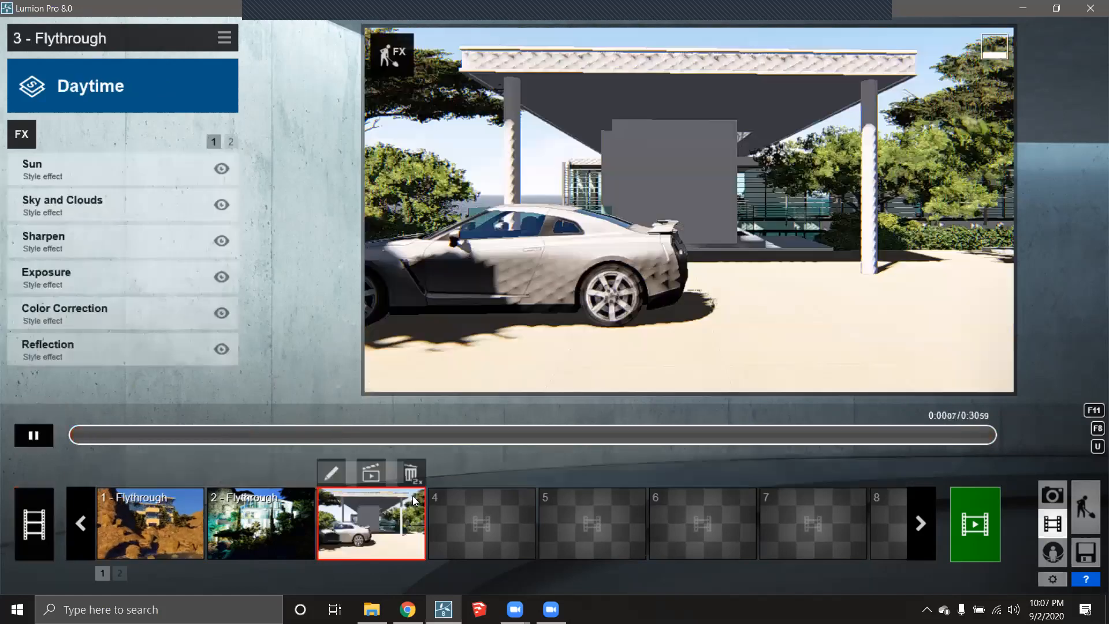
pyautogui.moveTo(589, 434); pyautogui.dragTo(852, 431)
pyautogui.moveTo(921, 433); pyautogui.dragTo(964, 431)
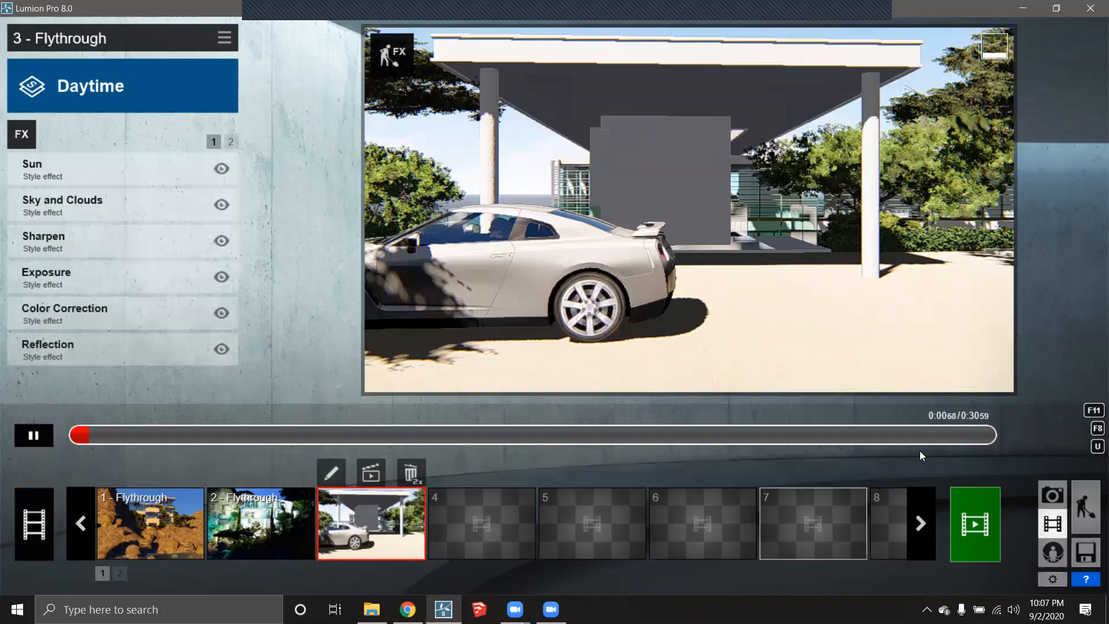
pyautogui.moveTo(923, 440); pyautogui.dragTo(968, 434)
pyautogui.click(49, 437)
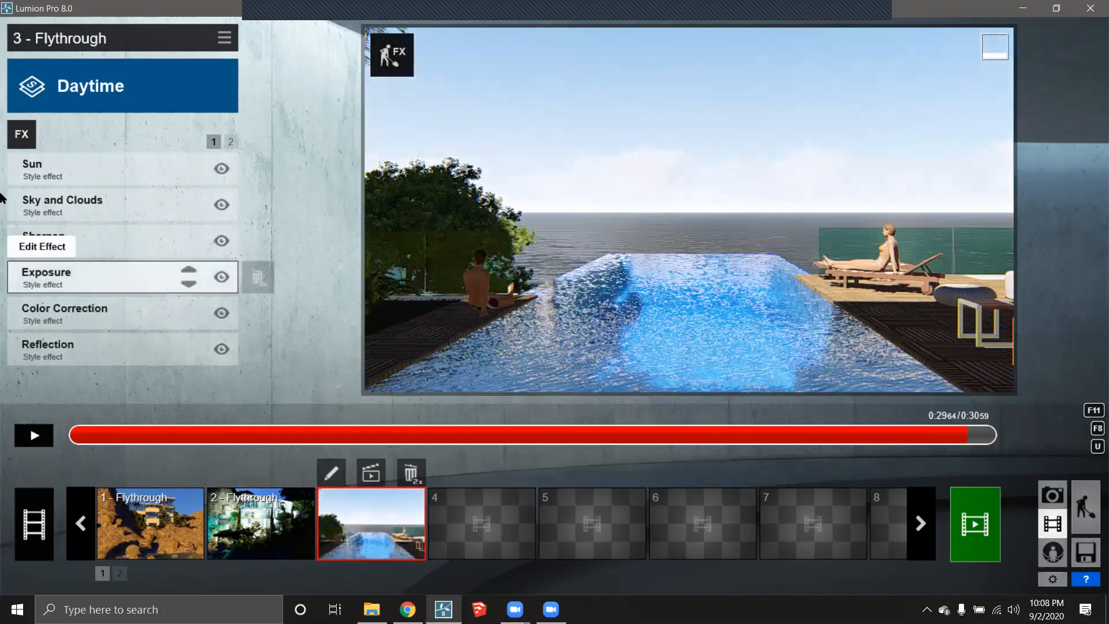
# - Lower clip 3's Sun height to 0.4, set the heading to 0.7, and replay the preview
pyautogui.click(109, 167)
pyautogui.moveTo(169, 193); pyautogui.dragTo(195, 211)
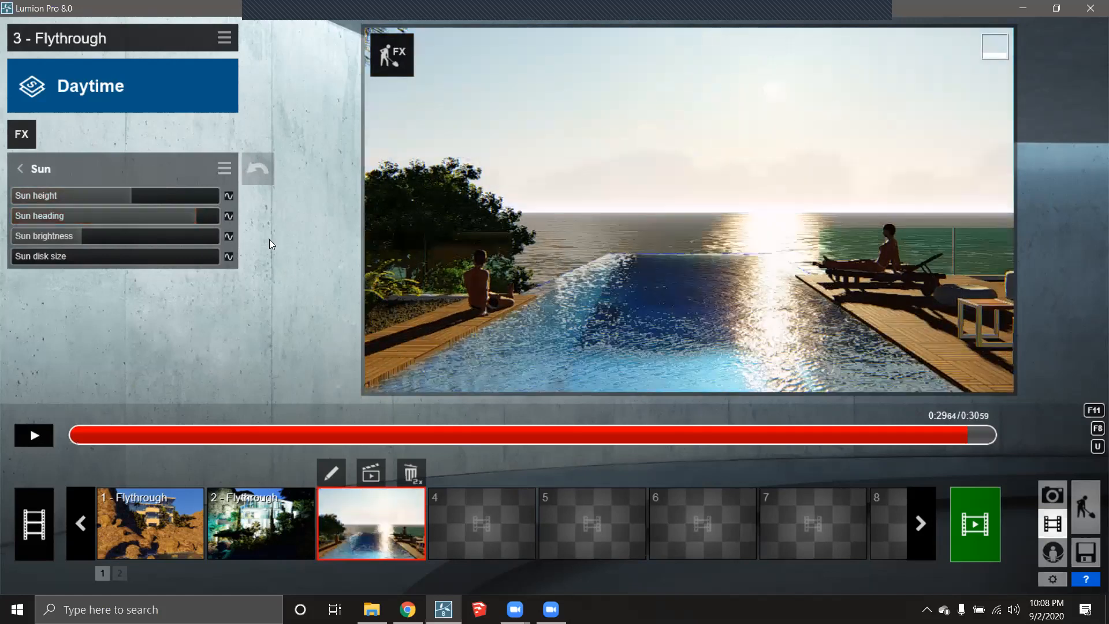
pyautogui.click(197, 215)
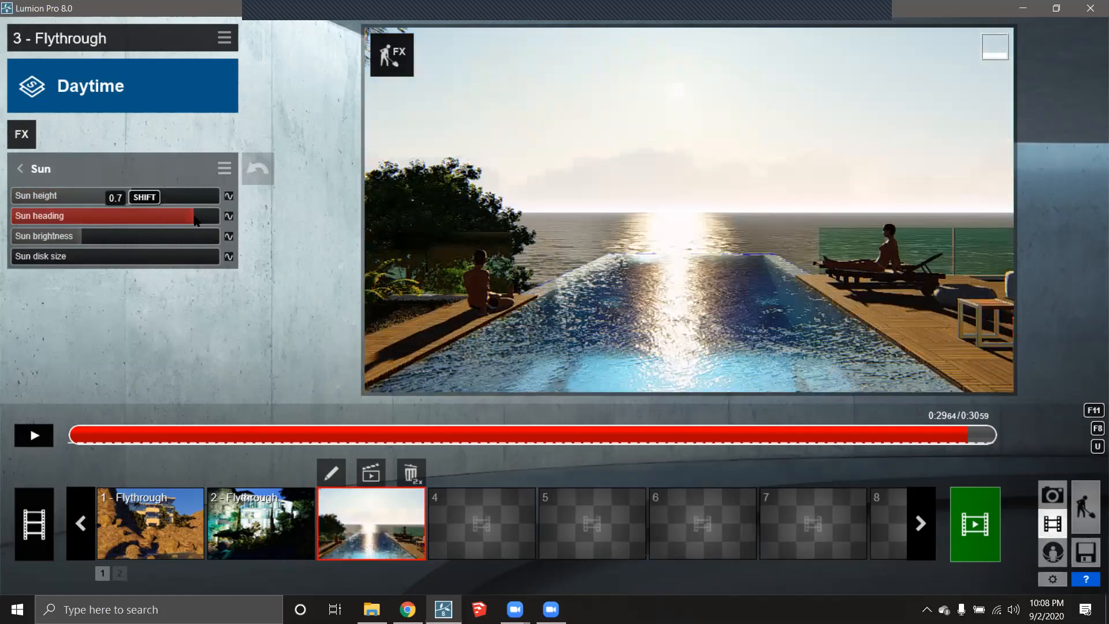
pyautogui.click(672, 434)
pyautogui.click(34, 434)
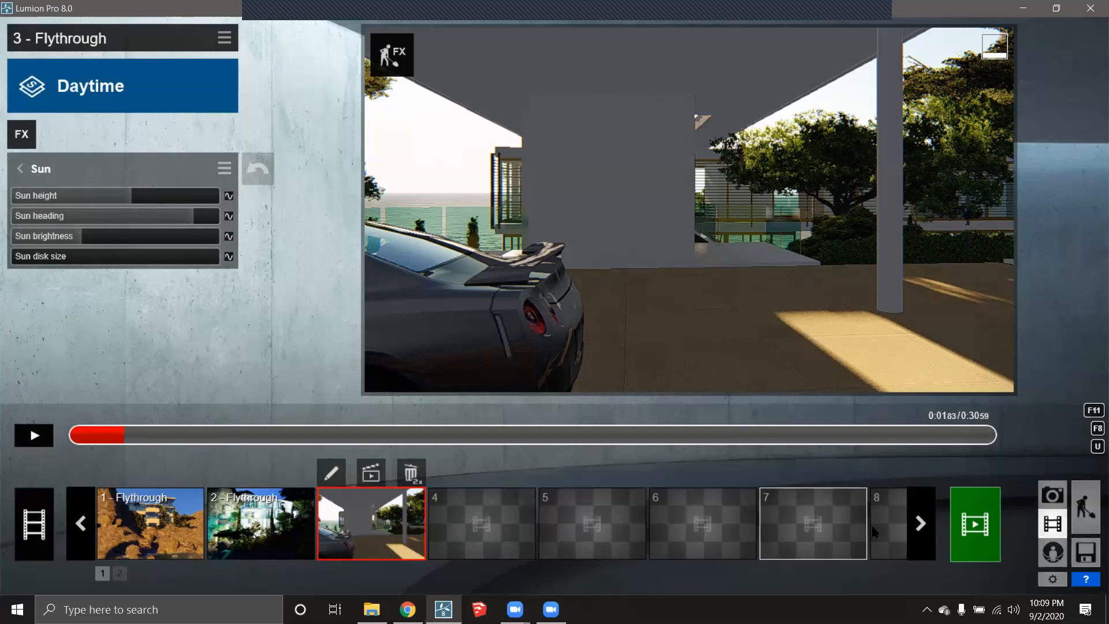
# - Open Render Movie, check the Current Shot, Image Sequence and MyLumion options, then return to Entire Movie
pyautogui.click(983, 513)
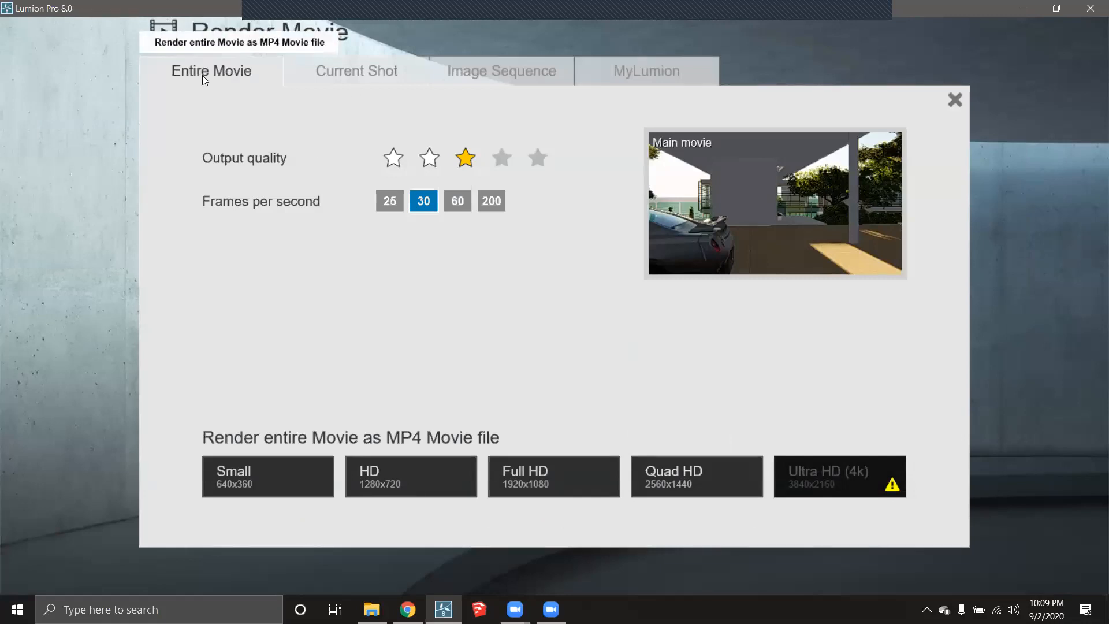
pyautogui.click(354, 72)
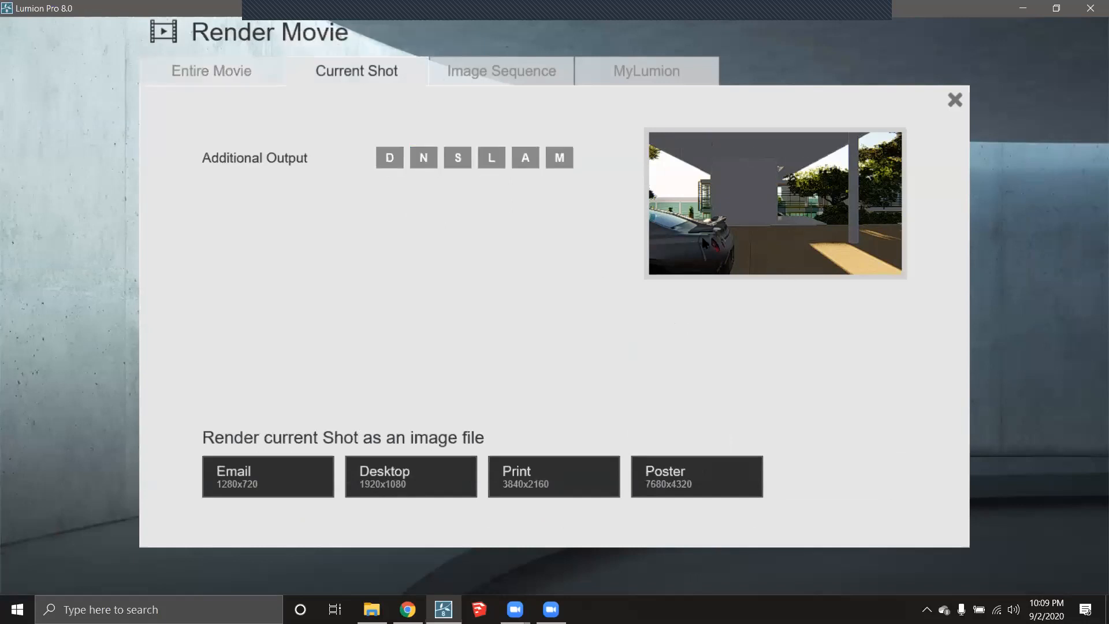
pyautogui.click(506, 68)
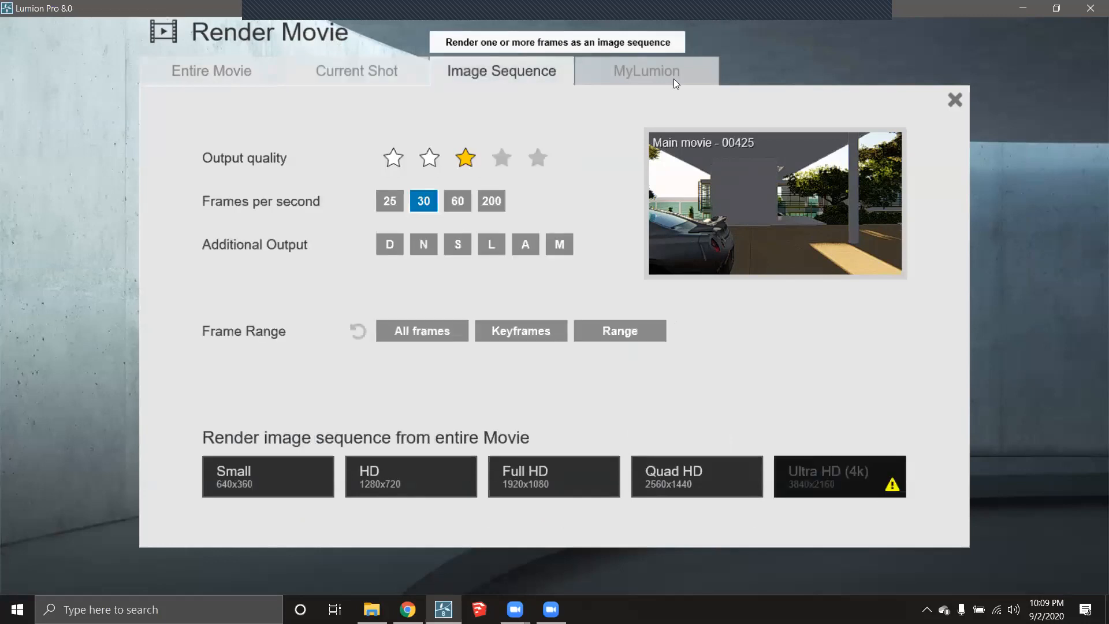
pyautogui.click(655, 72)
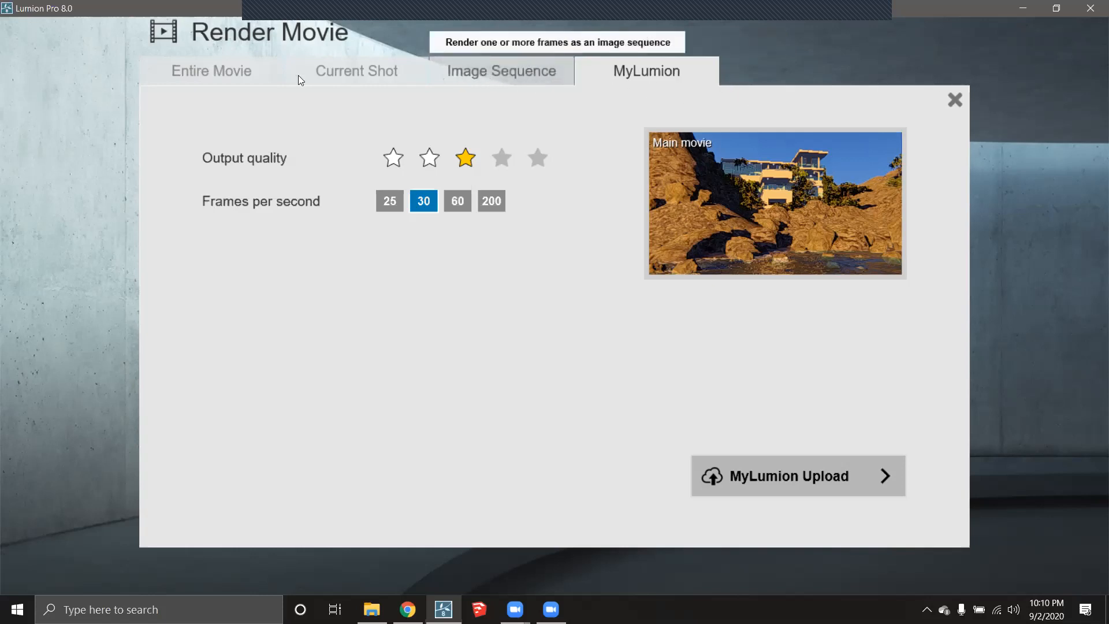
pyautogui.click(385, 70)
pyautogui.click(497, 64)
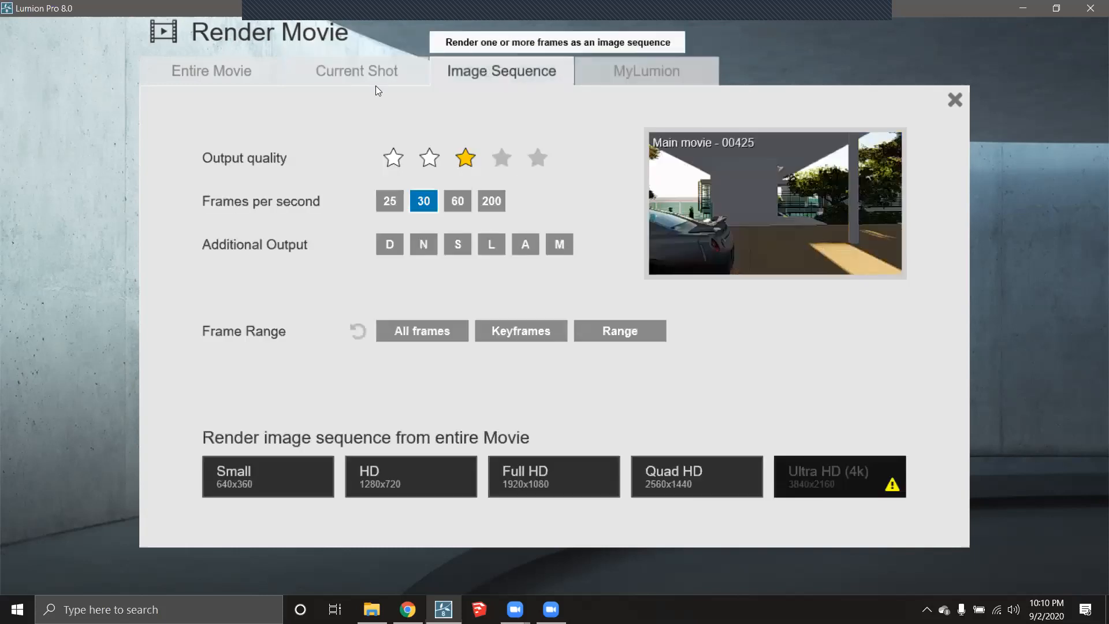
pyautogui.click(347, 73)
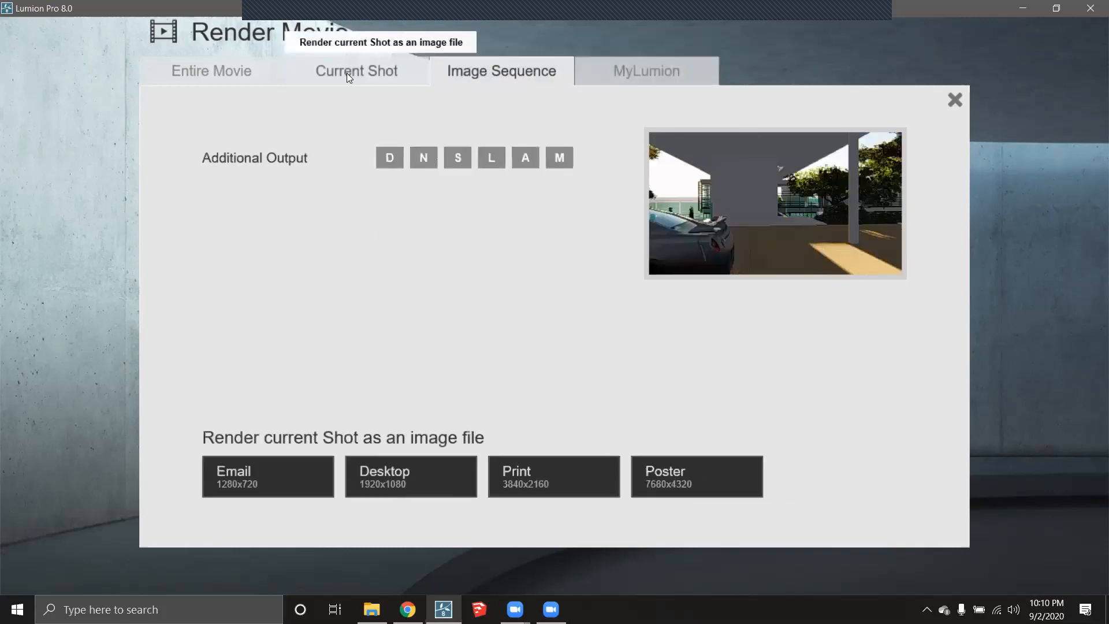
pyautogui.click(214, 73)
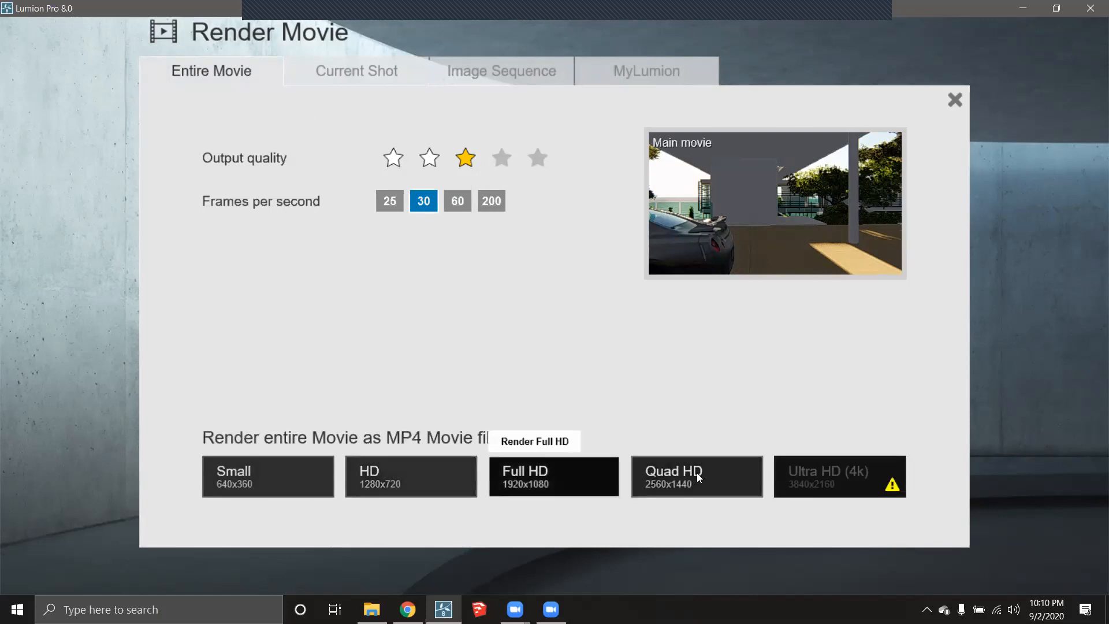
# - Render the entire movie at Small 640x360 as an MP4 named WALKTHROUGH 213
pyautogui.moveTo(826, 478)
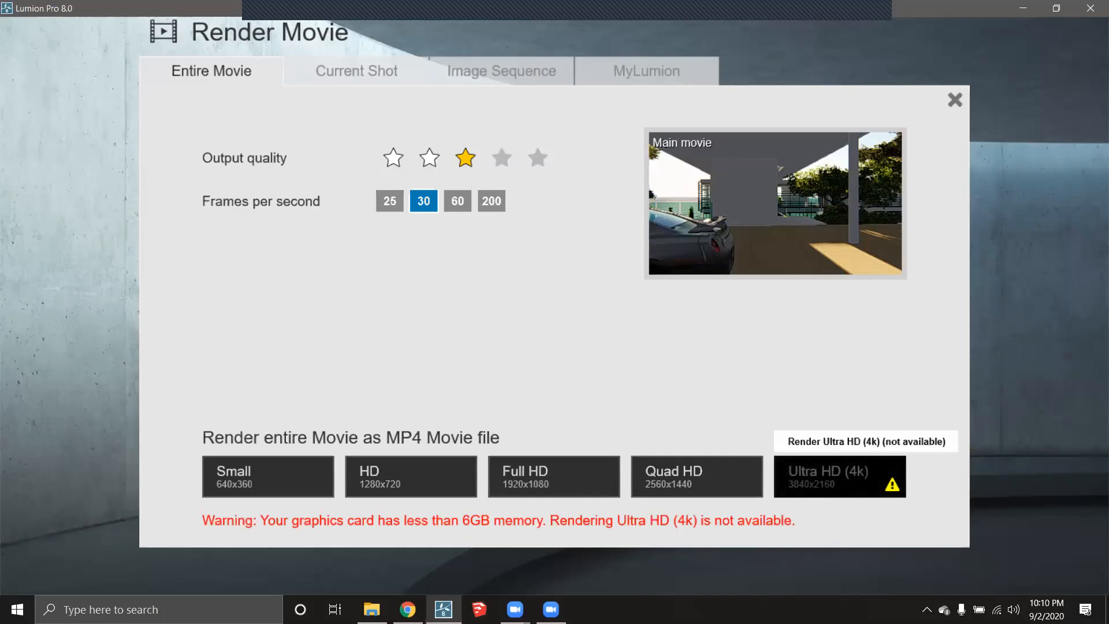
pyautogui.click(264, 473)
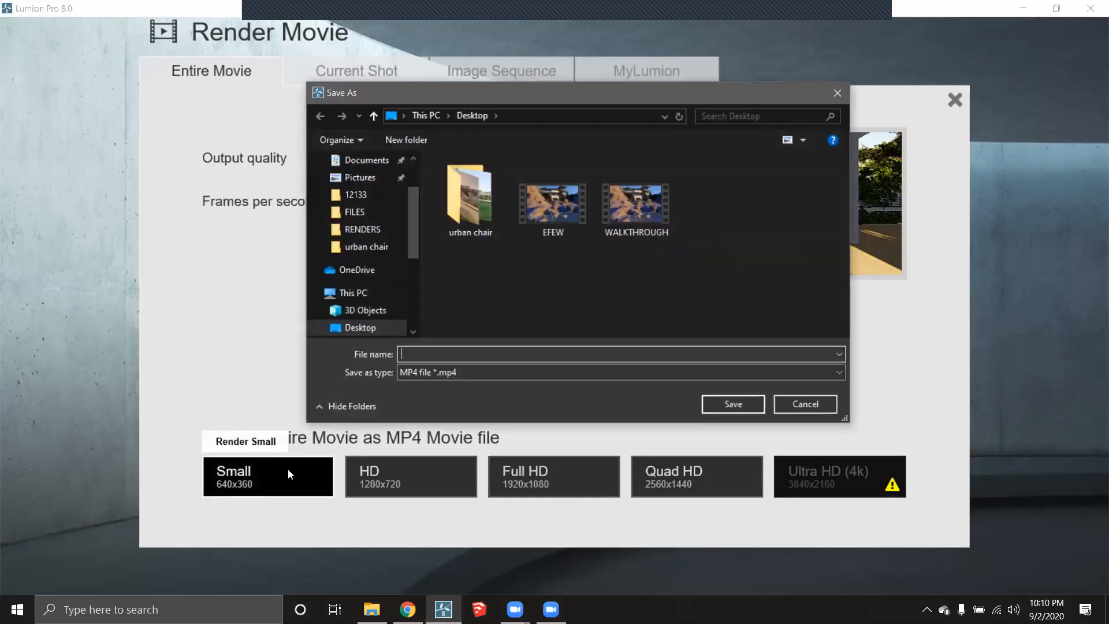
pyautogui.click(660, 200)
pyautogui.click(502, 351)
pyautogui.press('End')
pyautogui.write('213')
pyautogui.click(747, 405)
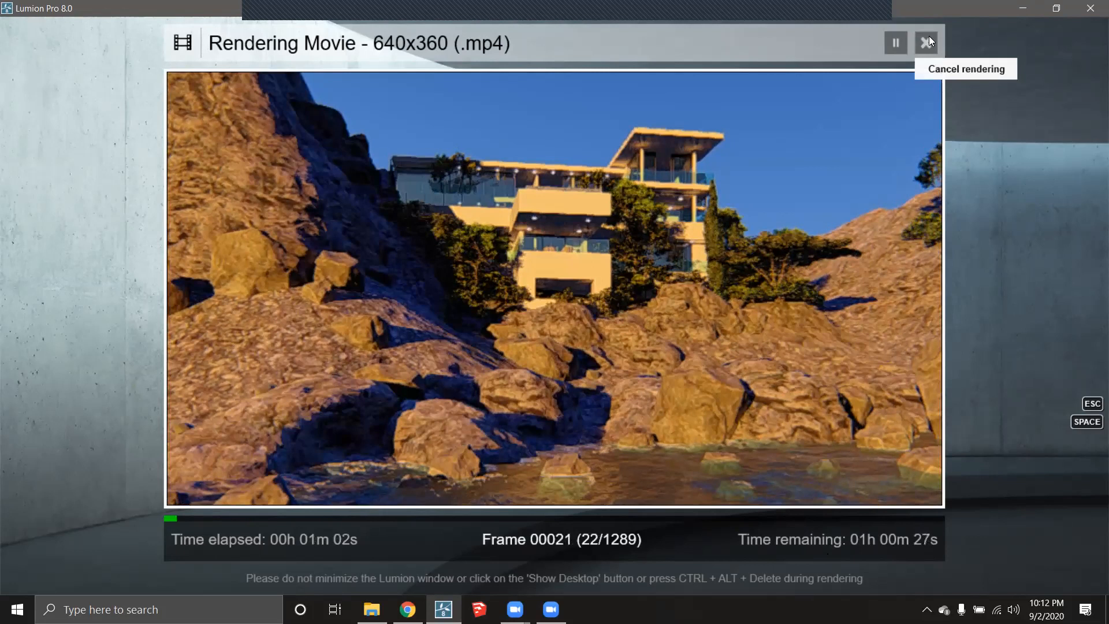
# - Cancel the 640x360 movie render at about frame 22 of 1289
pyautogui.click(927, 42)
# - Dismiss the 'Rendering was canceled' message to return to the 3 - Flythrough clip editor
pyautogui.click(842, 471)
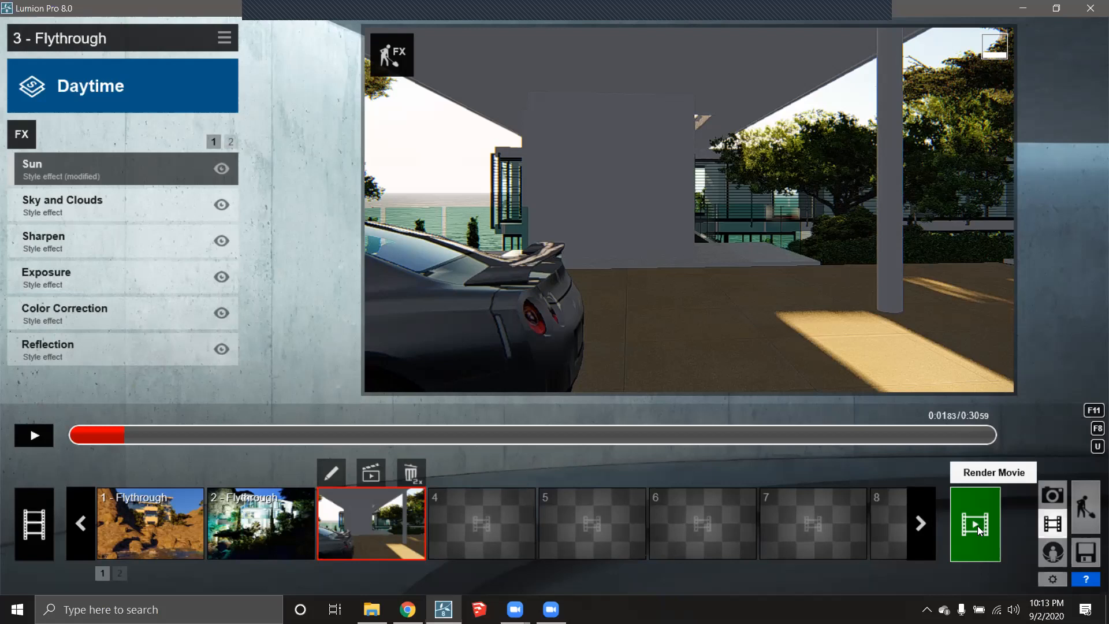
pyautogui.click(930, 524)
pyautogui.click(930, 524)
pyautogui.click(930, 524)
pyautogui.click(928, 525)
pyautogui.click(927, 524)
pyautogui.click(928, 524)
pyautogui.click(928, 524)
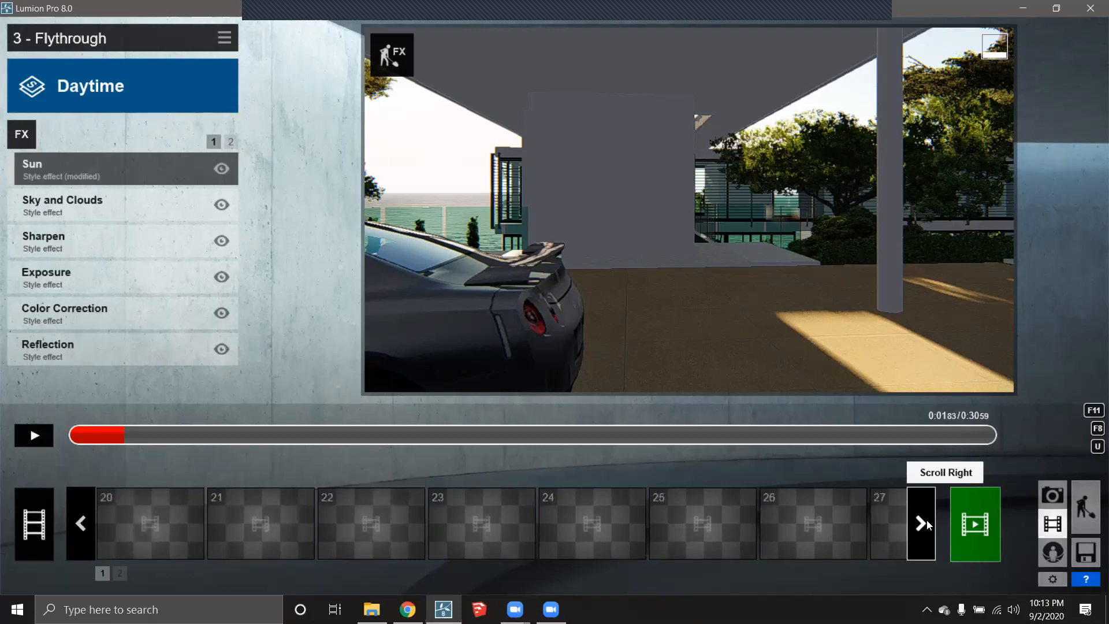
pyautogui.click(928, 524)
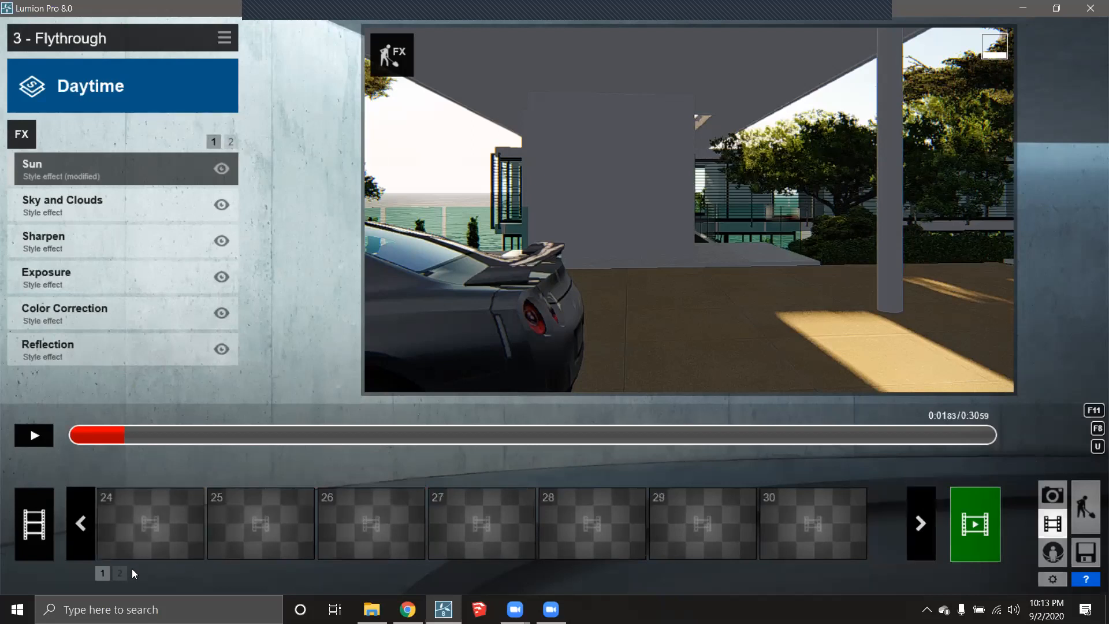
pyautogui.click(100, 572)
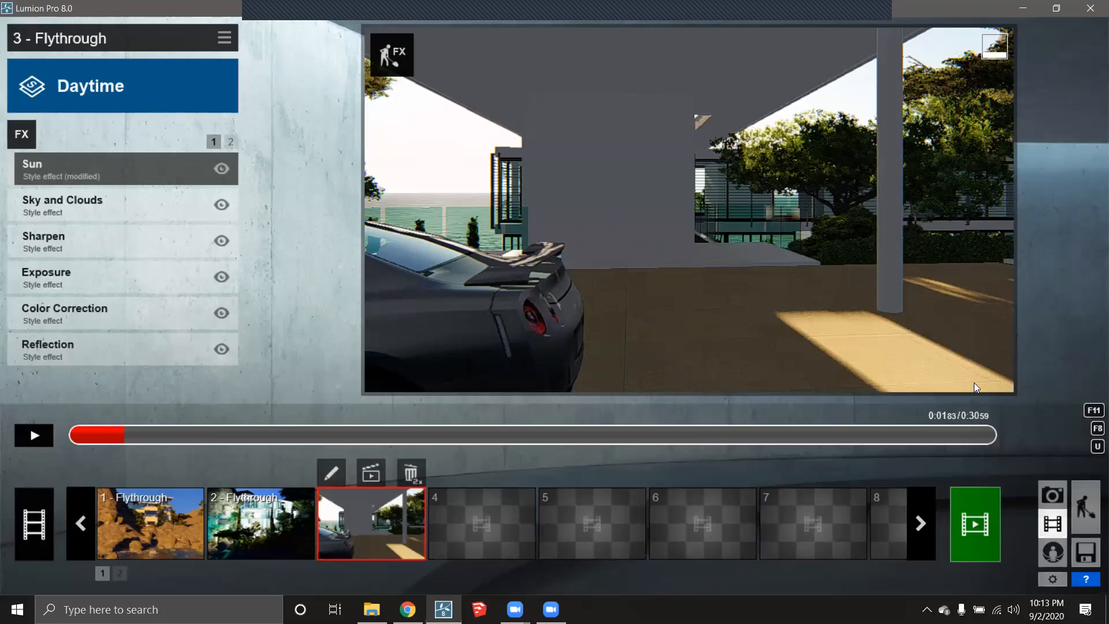
# - Start a new project from the Plain scene
pyautogui.click(1086, 552)
pyautogui.click(425, 66)
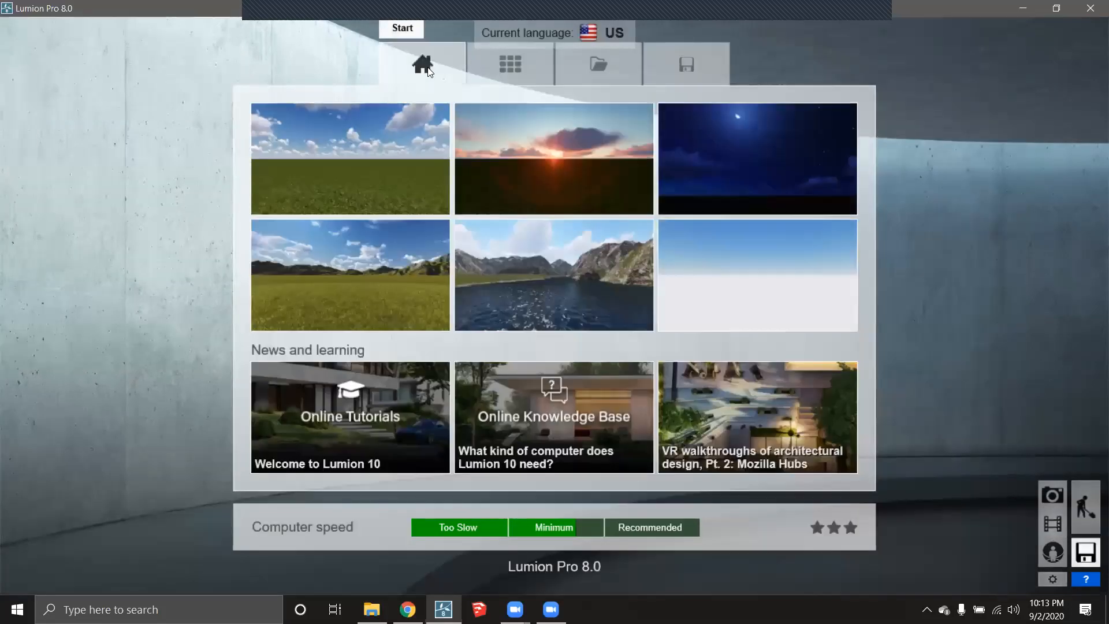
pyautogui.click(405, 175)
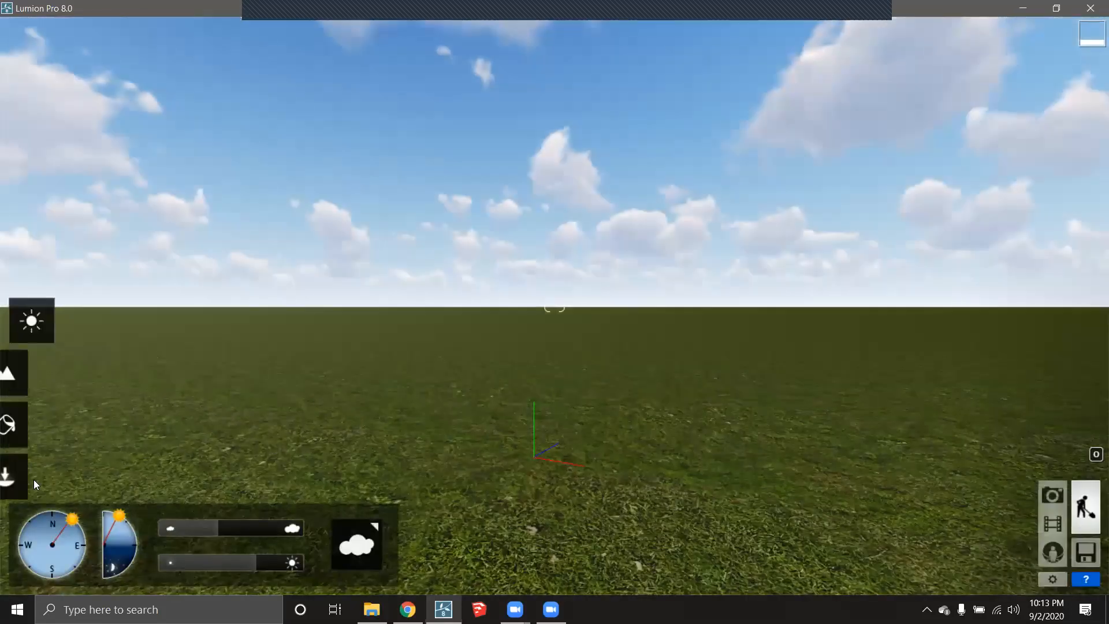
# - Place the imported streetscape model from the Import Library into the scene
pyautogui.click(38, 460)
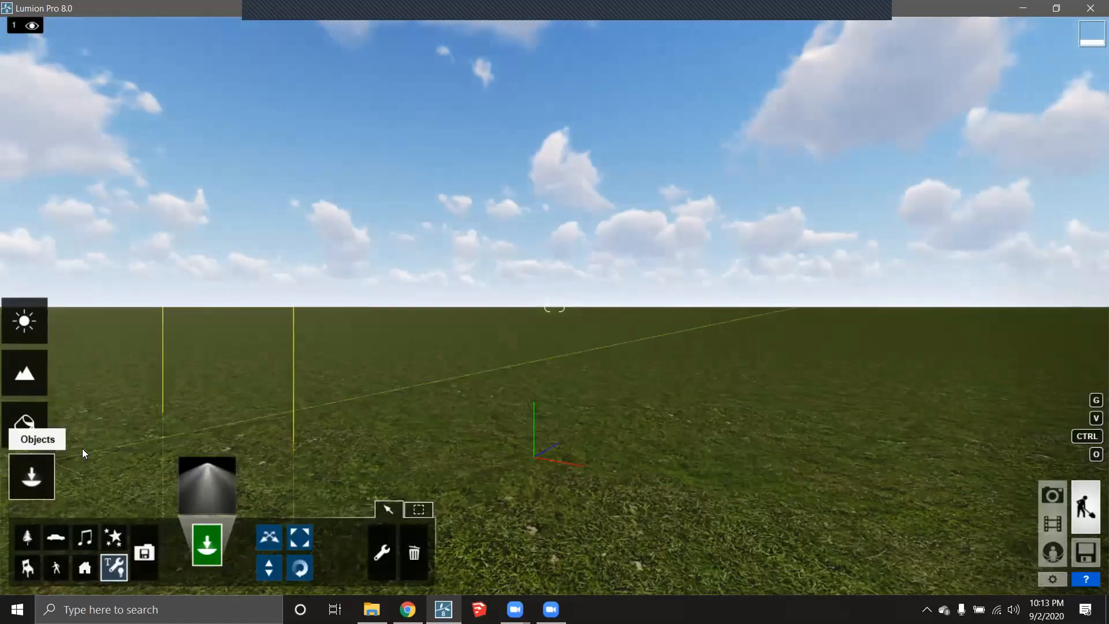
pyautogui.click(150, 559)
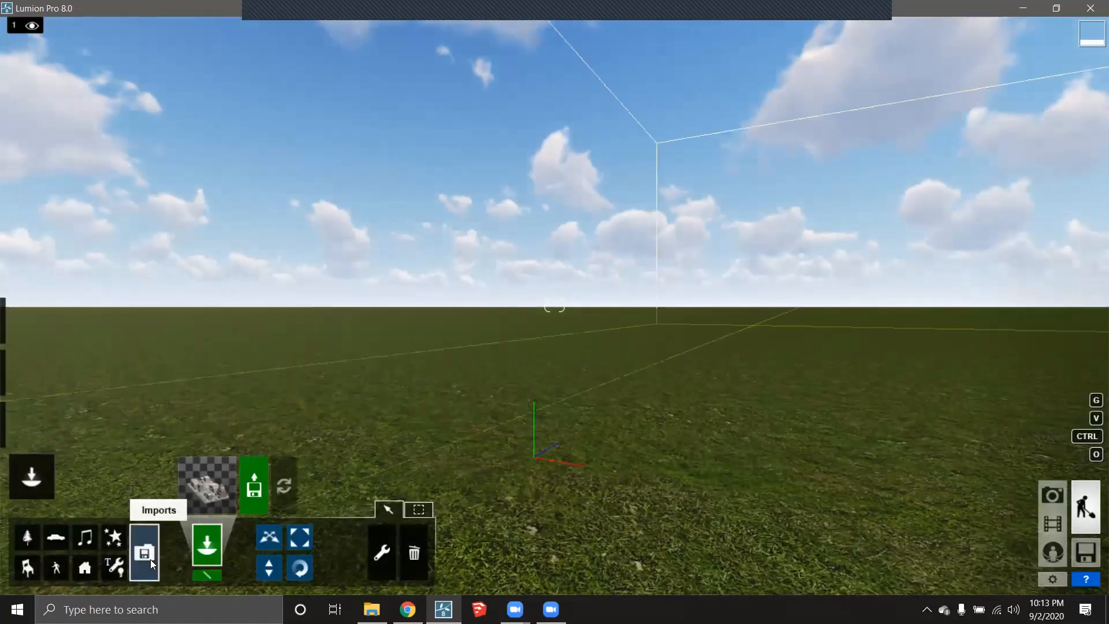
pyautogui.click(209, 474)
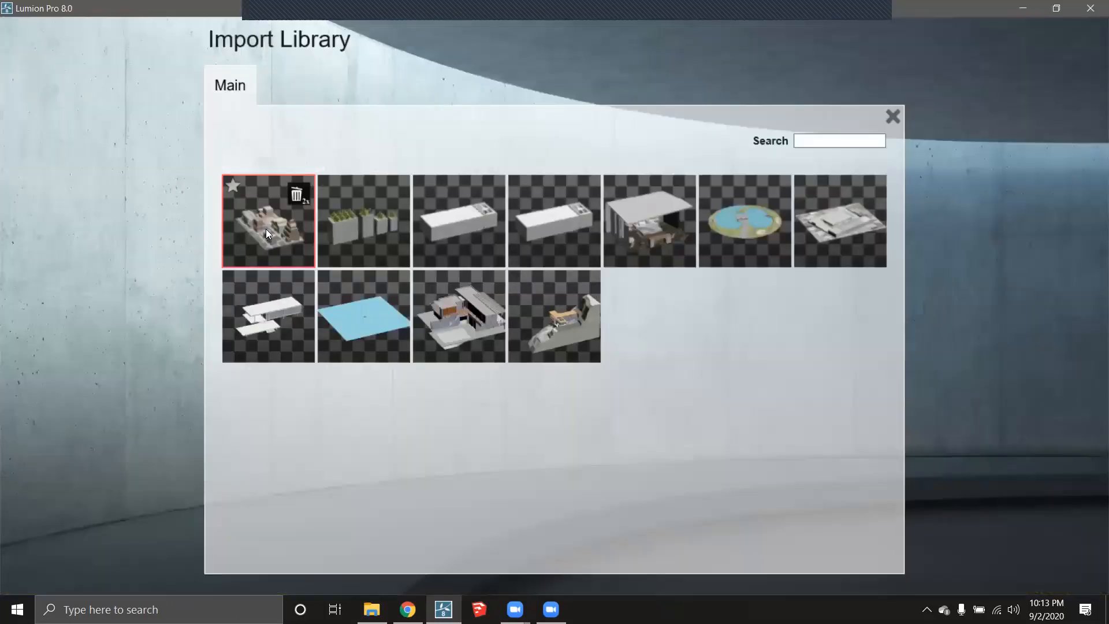
pyautogui.click(265, 228)
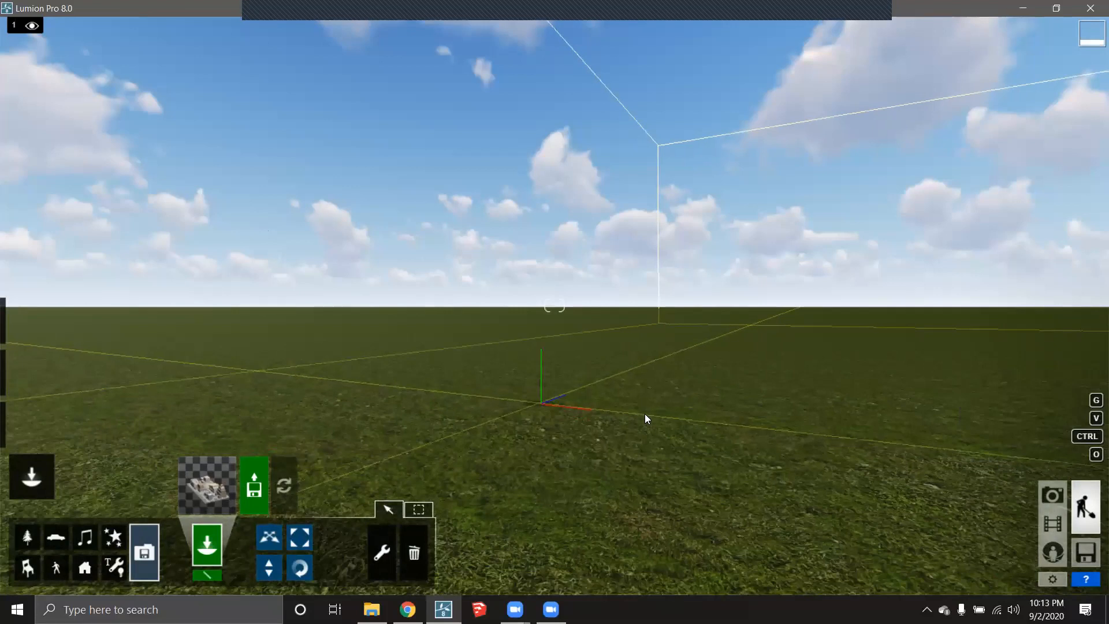
pyautogui.click(655, 387)
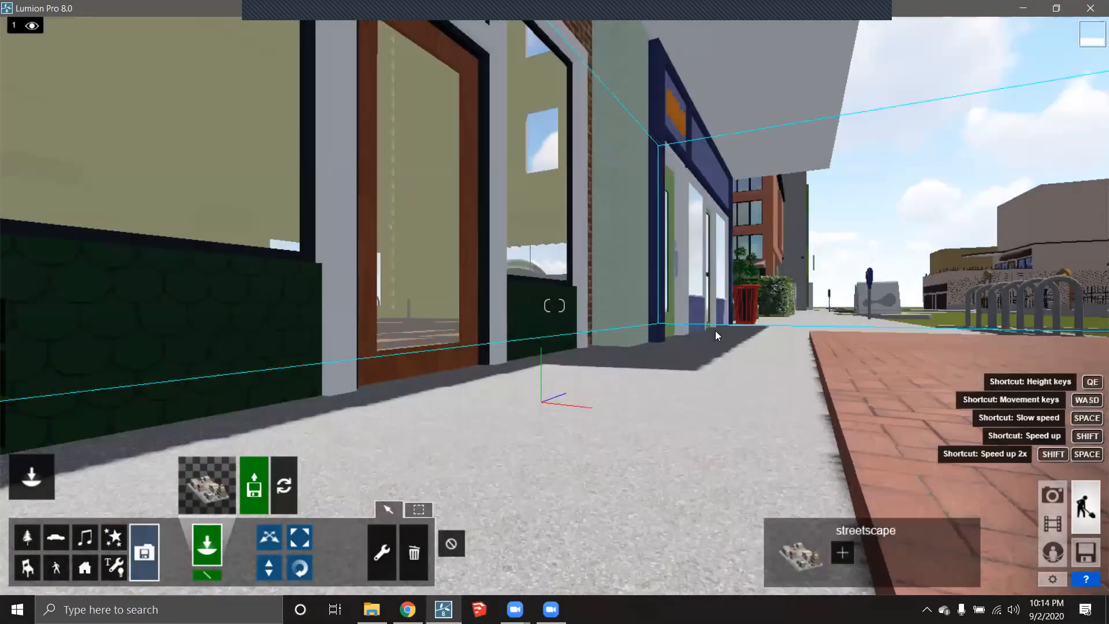
pyautogui.press('d')
pyautogui.moveTo(603, 281); pyautogui.dragTo(604, 278, button='right')
pyautogui.press('w')
pyautogui.press('q')
pyautogui.press('q')
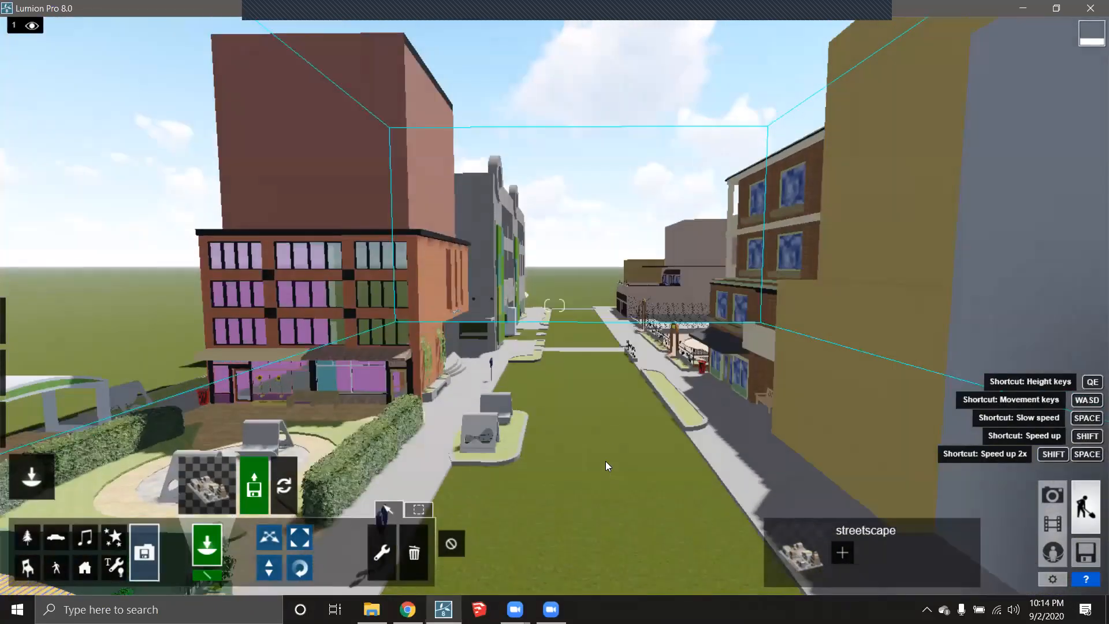
pyautogui.scroll(-5, 583, 398)
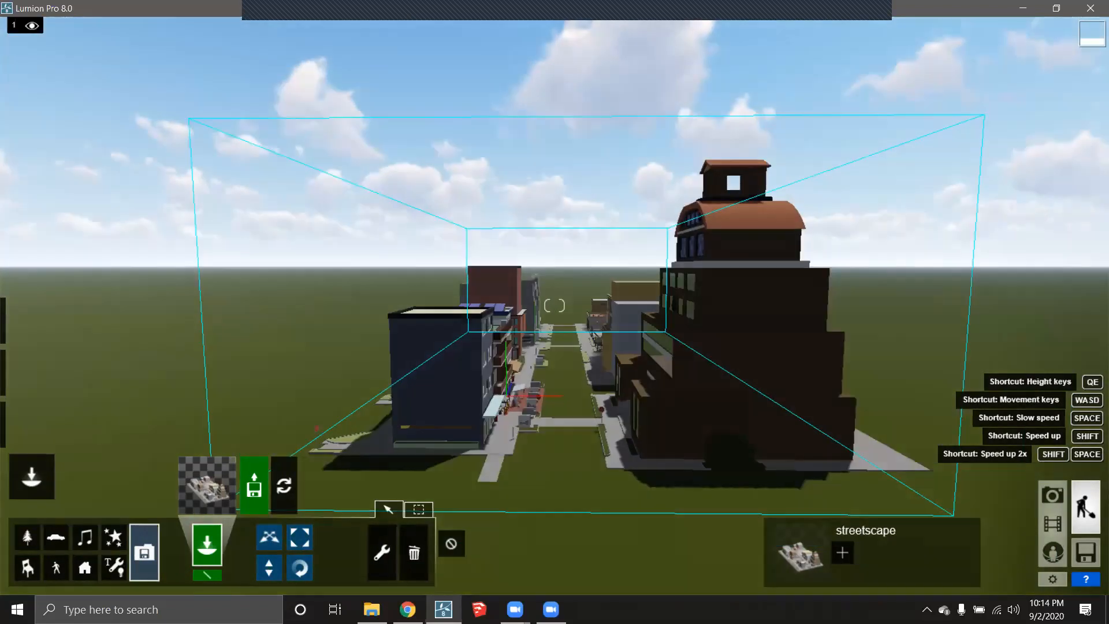
pyautogui.moveTo(558, 377)
pyautogui.mouseDown(button='right')
pyautogui.moveTo(534, 398)
pyautogui.moveTo(556, 394)
pyautogui.mouseUp(button='right')
pyautogui.scroll(2, 561, 362)
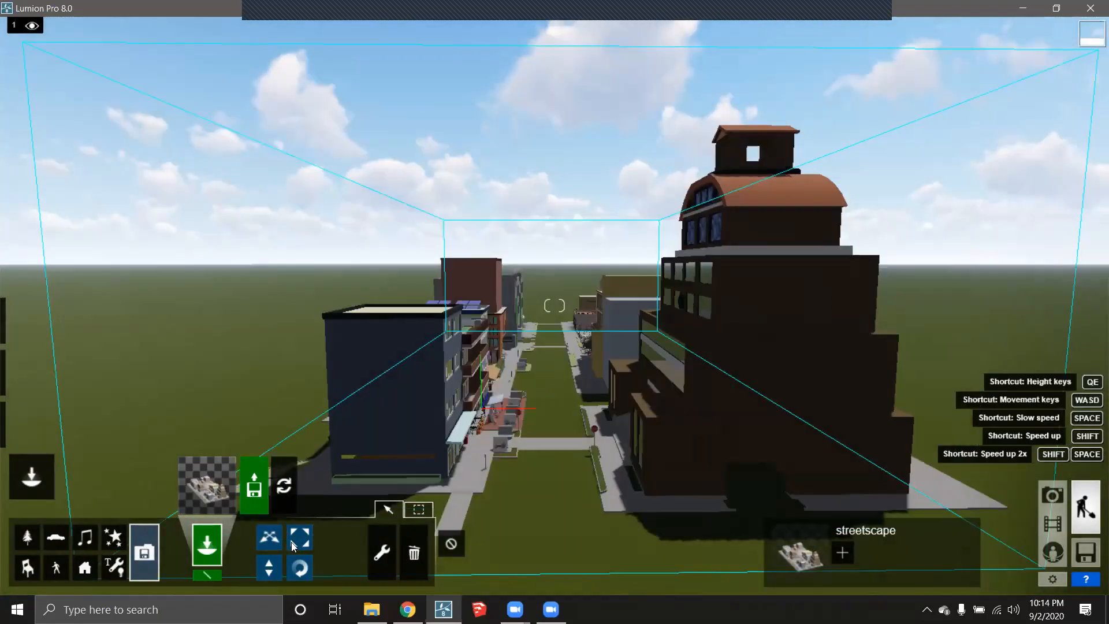
# - Raise the streetscape model by about 0.1 m and fly the camera along the street
pyautogui.click(273, 568)
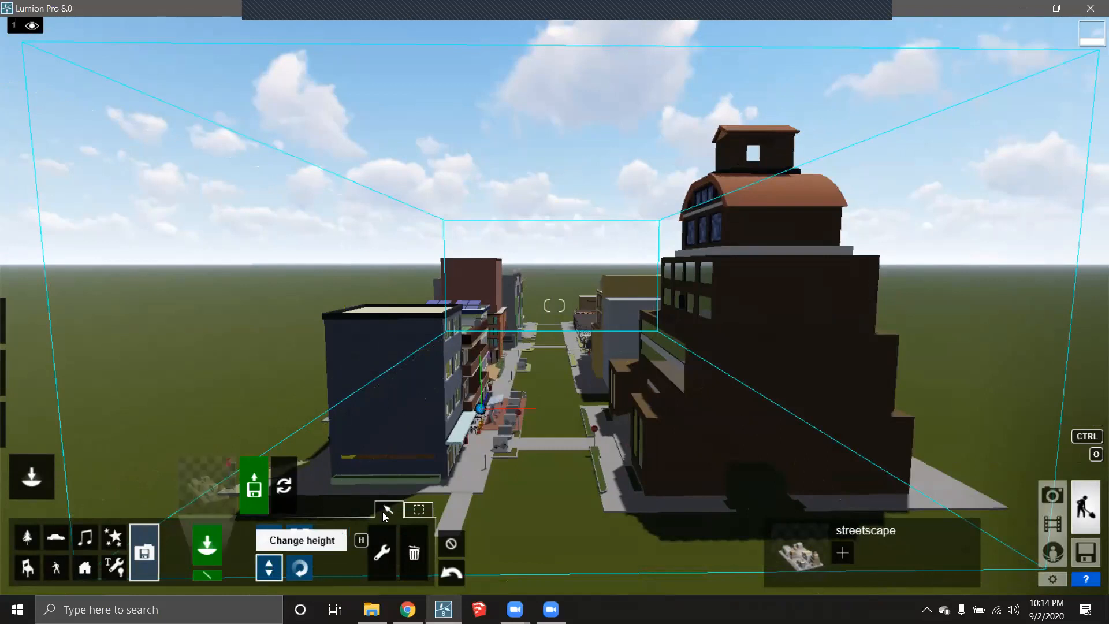
pyautogui.moveTo(482, 405); pyautogui.dragTo(481, 399)
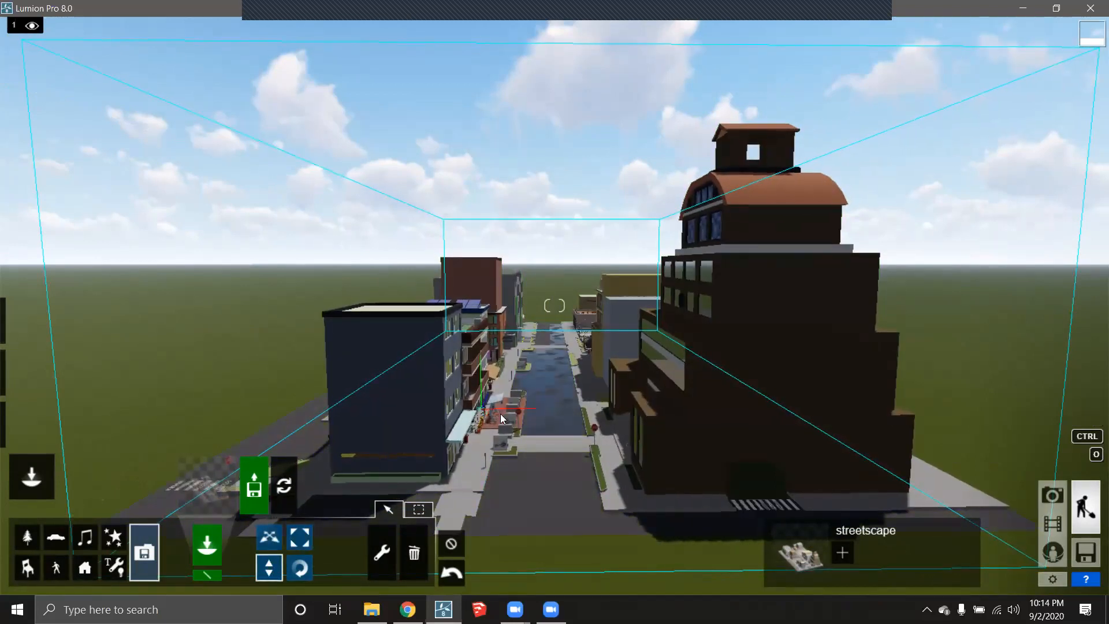
pyautogui.press('w')
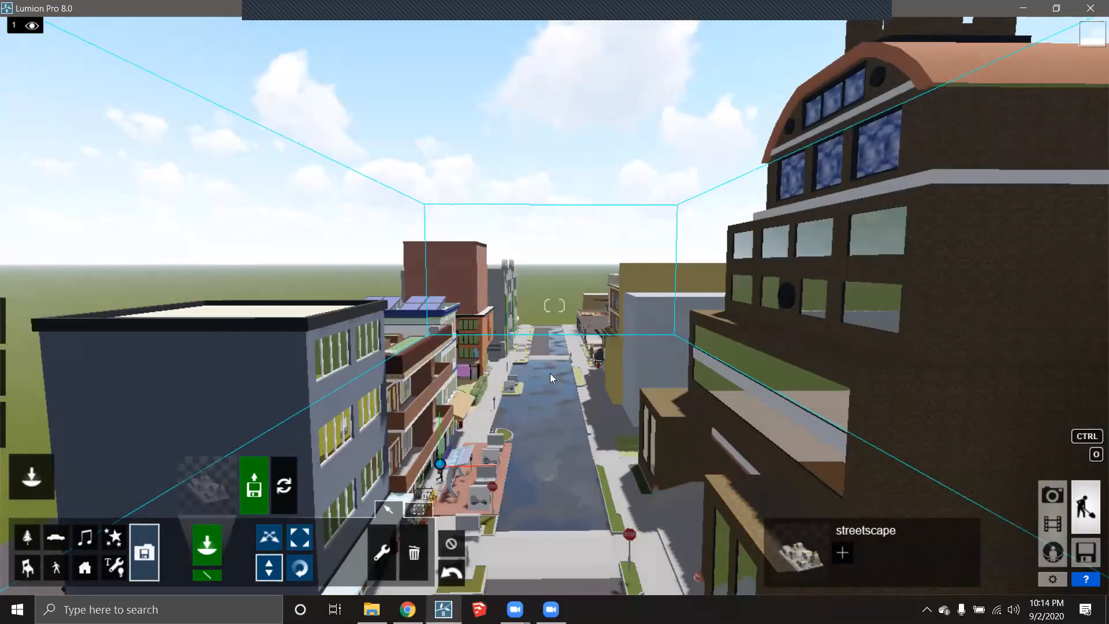
pyautogui.press('s')
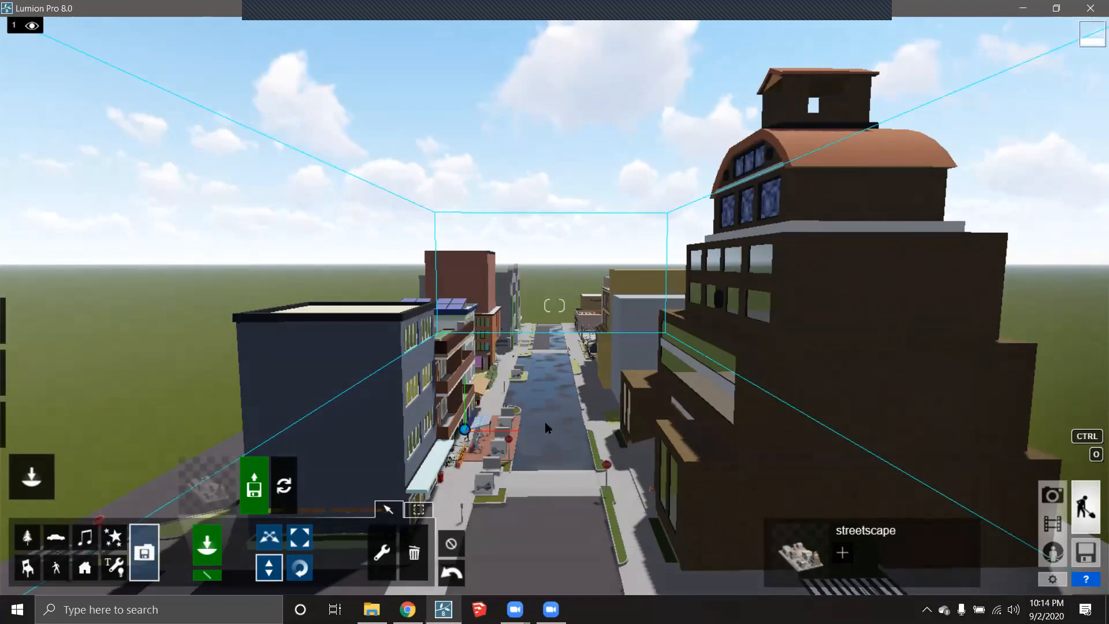
pyautogui.moveTo(543, 416); pyautogui.dragTo(571, 363, button='right')
pyautogui.moveTo(532, 321); pyautogui.dragTo(526, 391)
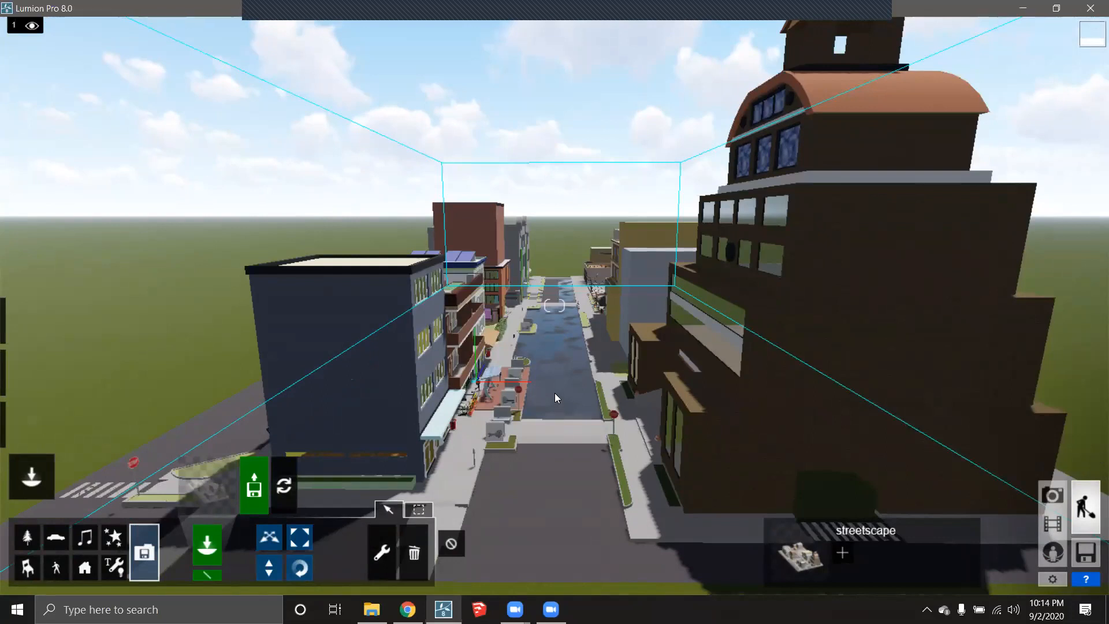
pyautogui.moveTo(577, 331)
pyautogui.mouseDown(button='right')
pyautogui.moveTo(485, 346)
pyautogui.moveTo(584, 351)
pyautogui.mouseUp(button='right')
pyautogui.scroll(1, 554, 356)
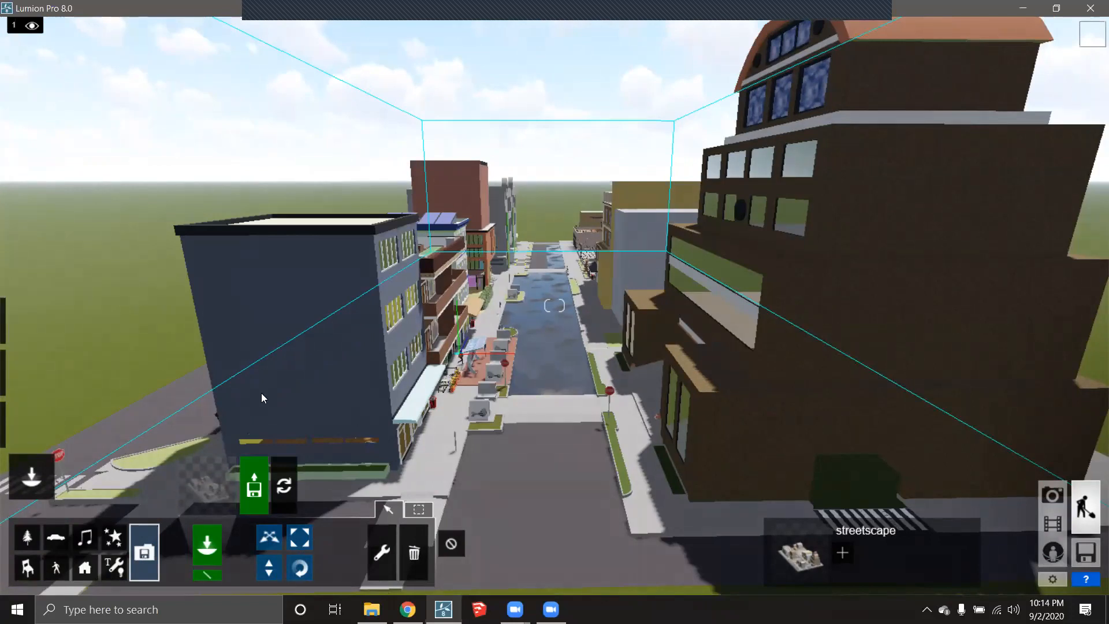
# - Mass-place a line of 11 white and silver cars along the first lane
pyautogui.click(61, 544)
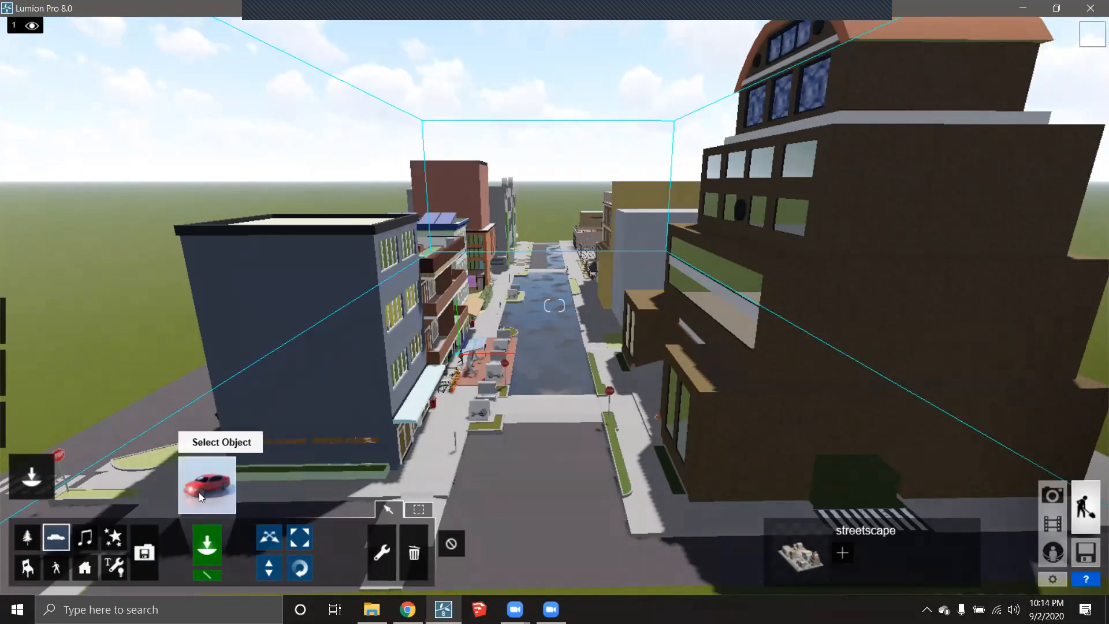
pyautogui.click(198, 491)
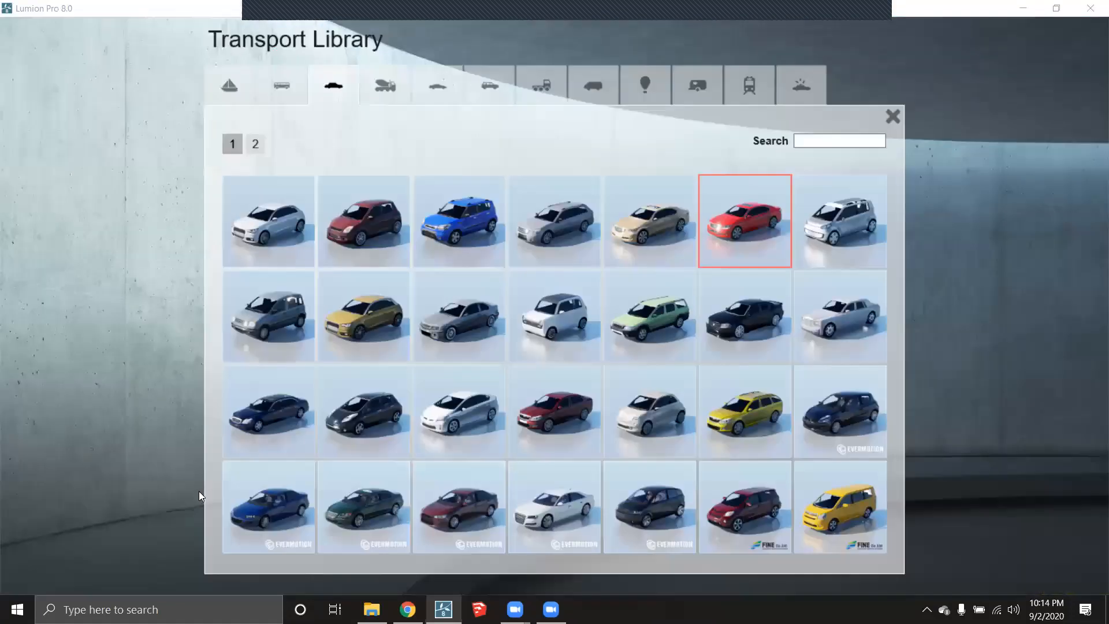
pyautogui.click(550, 488)
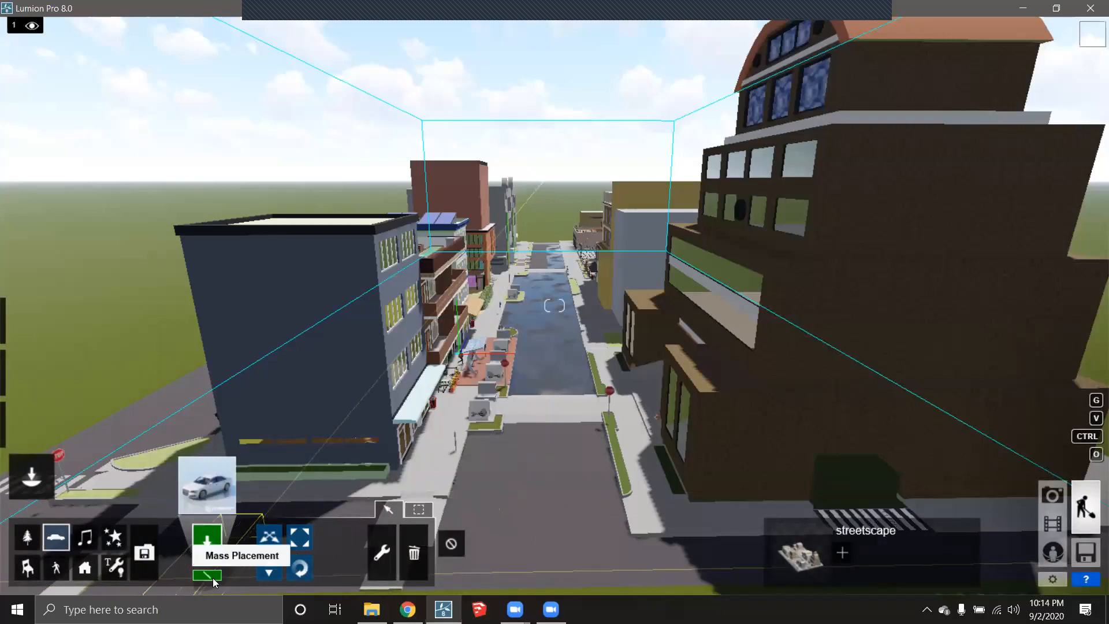
pyautogui.click(209, 575)
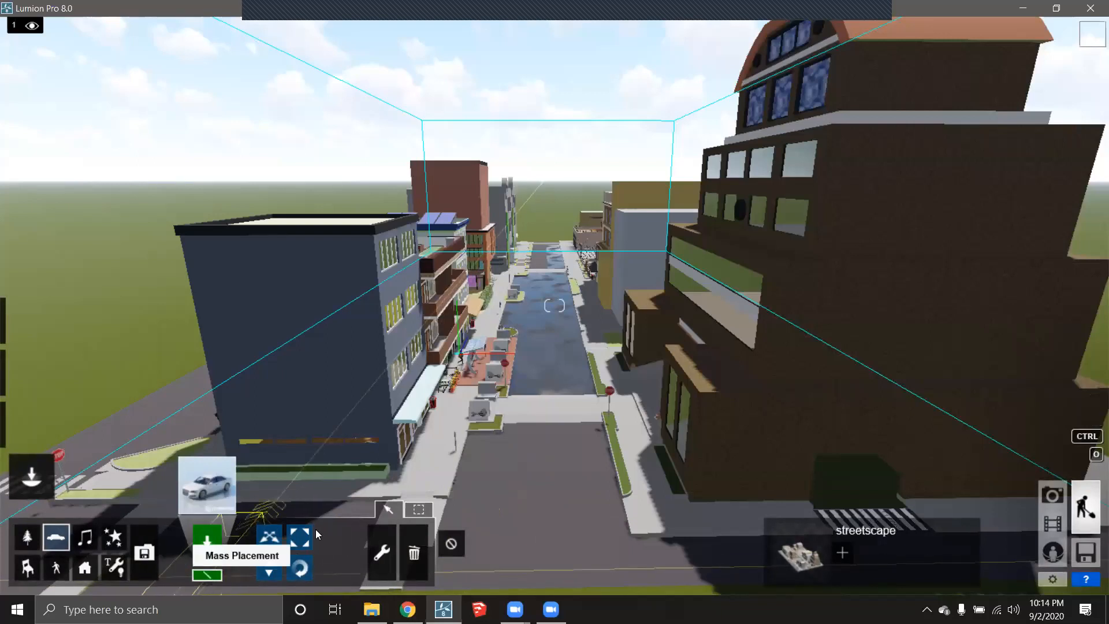
pyautogui.click(531, 260)
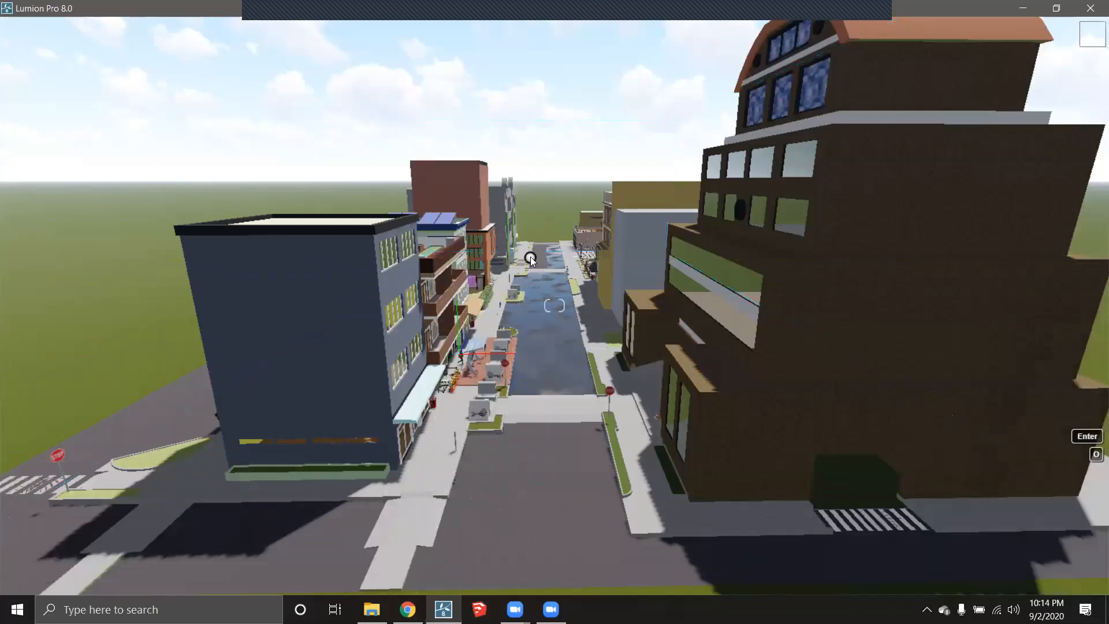
pyautogui.click(488, 559)
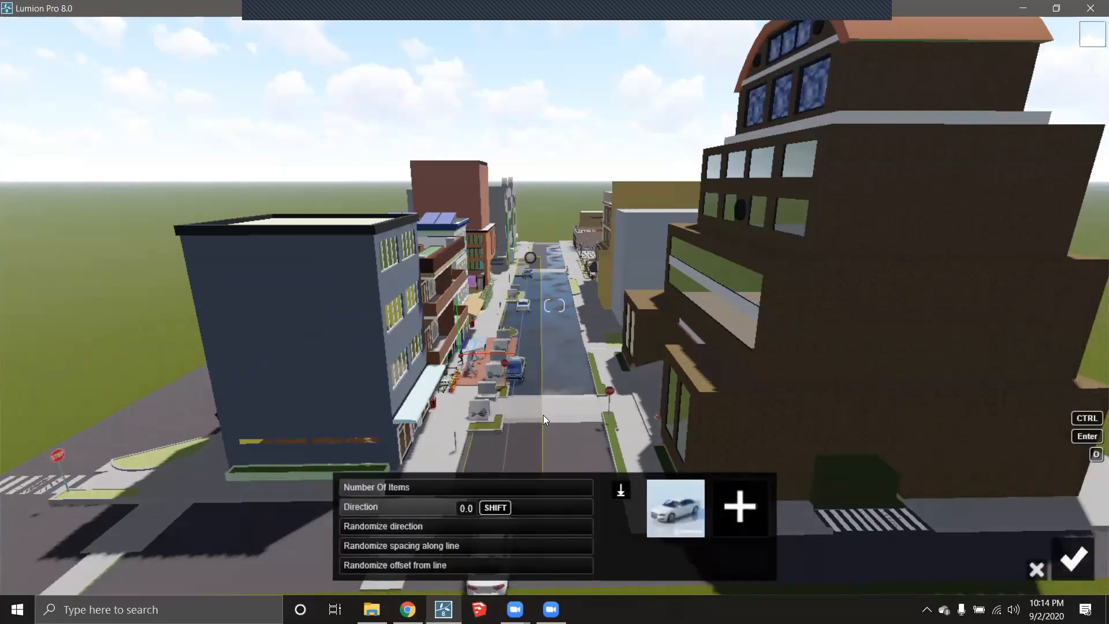
pyautogui.scroll(-3, 543, 413)
pyautogui.moveTo(404, 487)
pyautogui.mouseDown()
pyautogui.moveTo(431, 487)
pyautogui.moveTo(393, 488)
pyautogui.mouseUp()
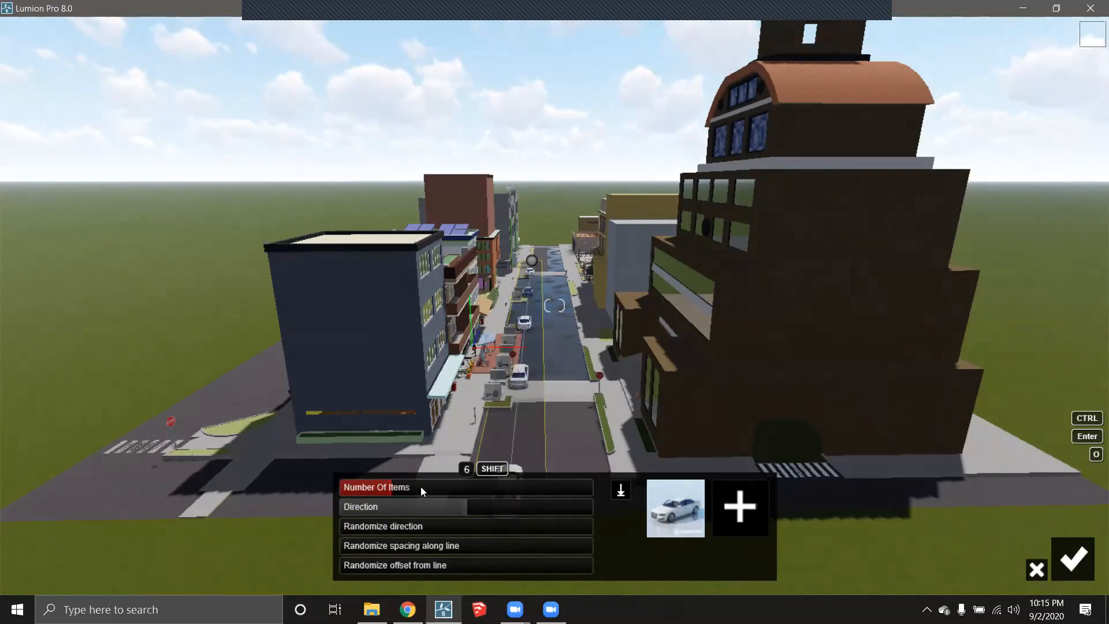
pyautogui.click(739, 506)
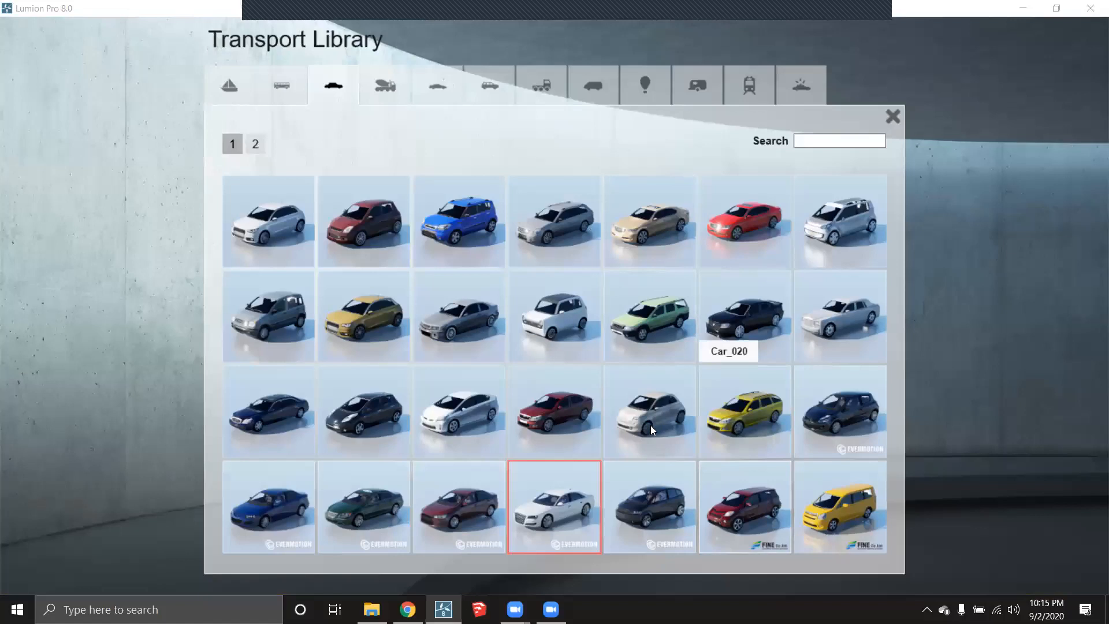
pyautogui.click(846, 323)
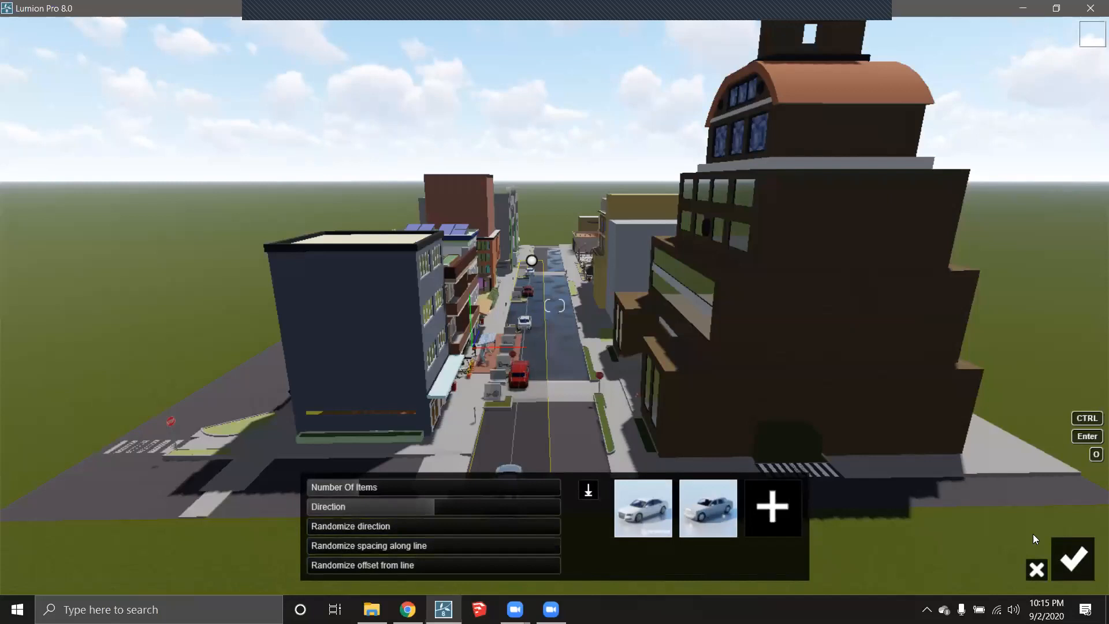
pyautogui.click(1072, 558)
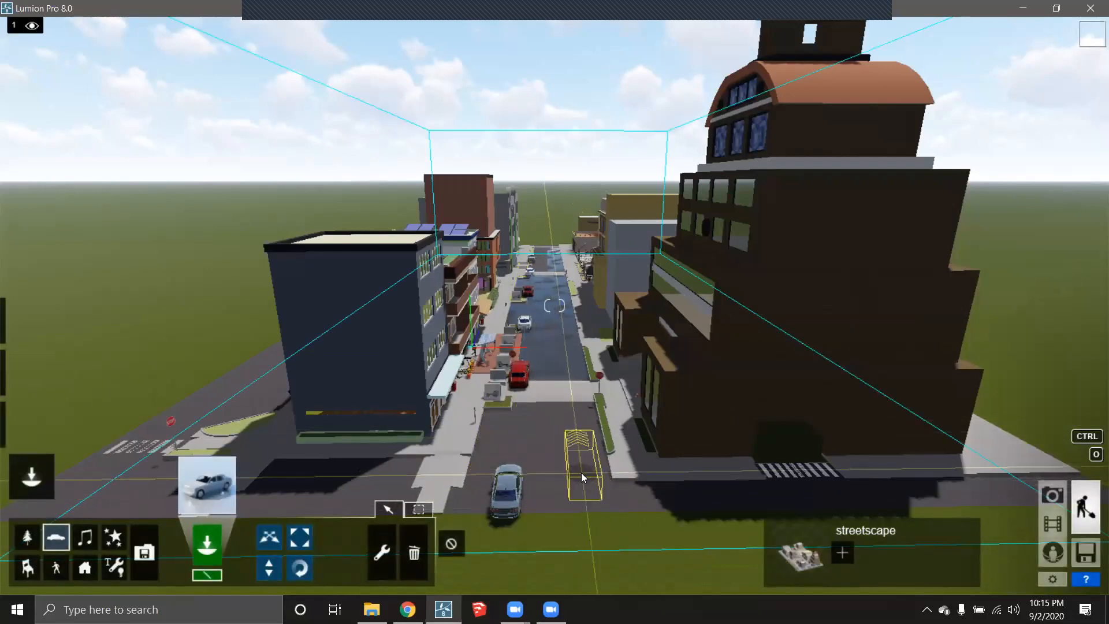
# - Add a second line of cars running up the other lane of the street
pyautogui.click(513, 498)
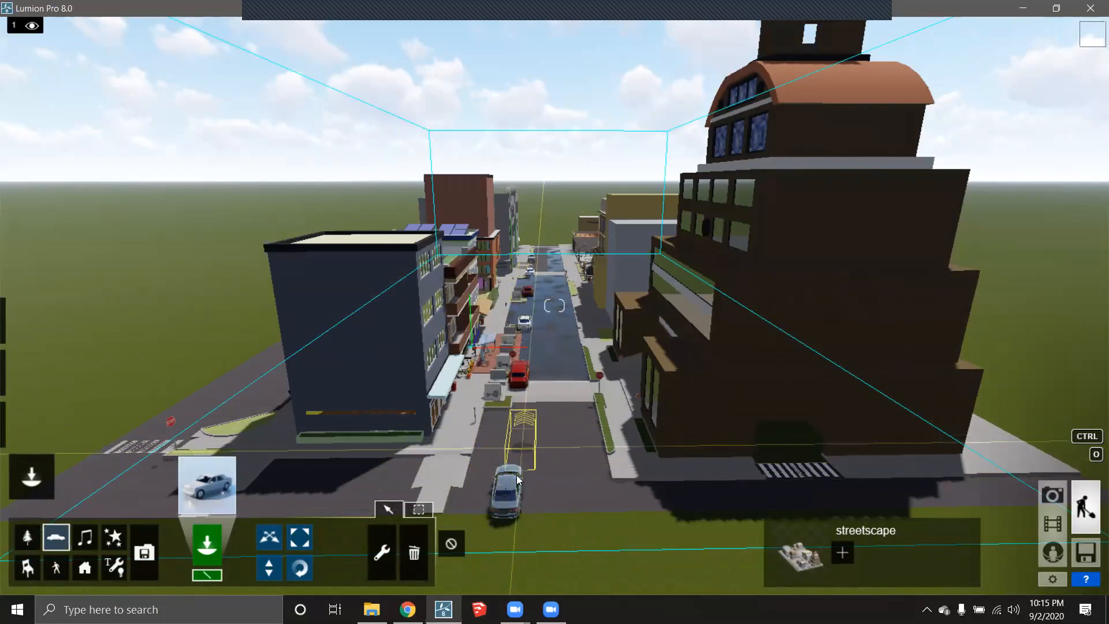
pyautogui.click(555, 267)
pyautogui.click(574, 479)
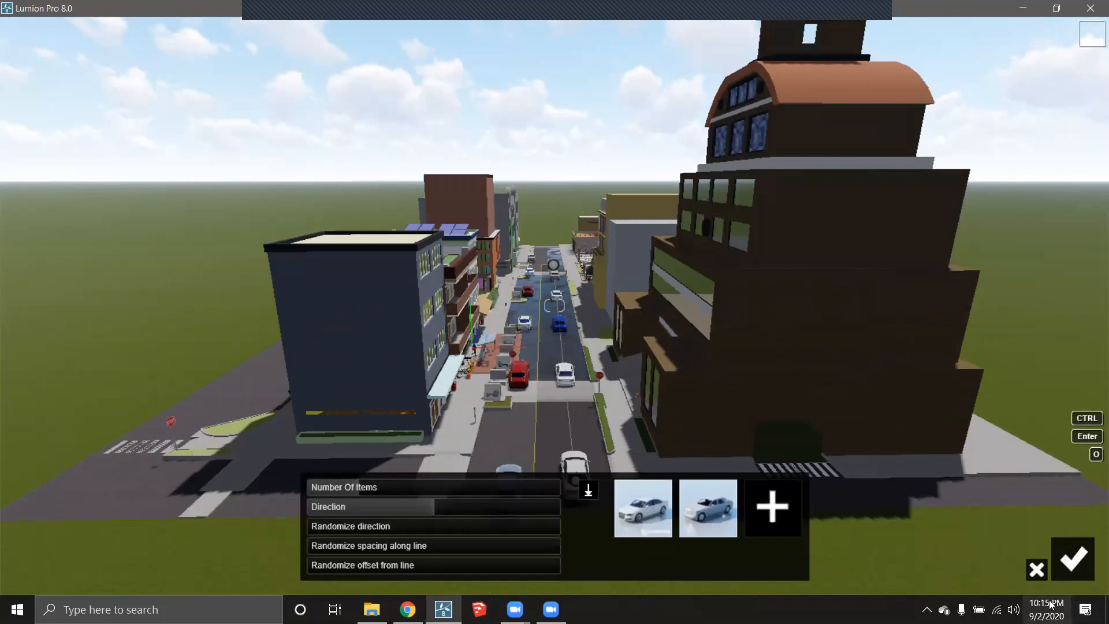
pyautogui.click(1036, 570)
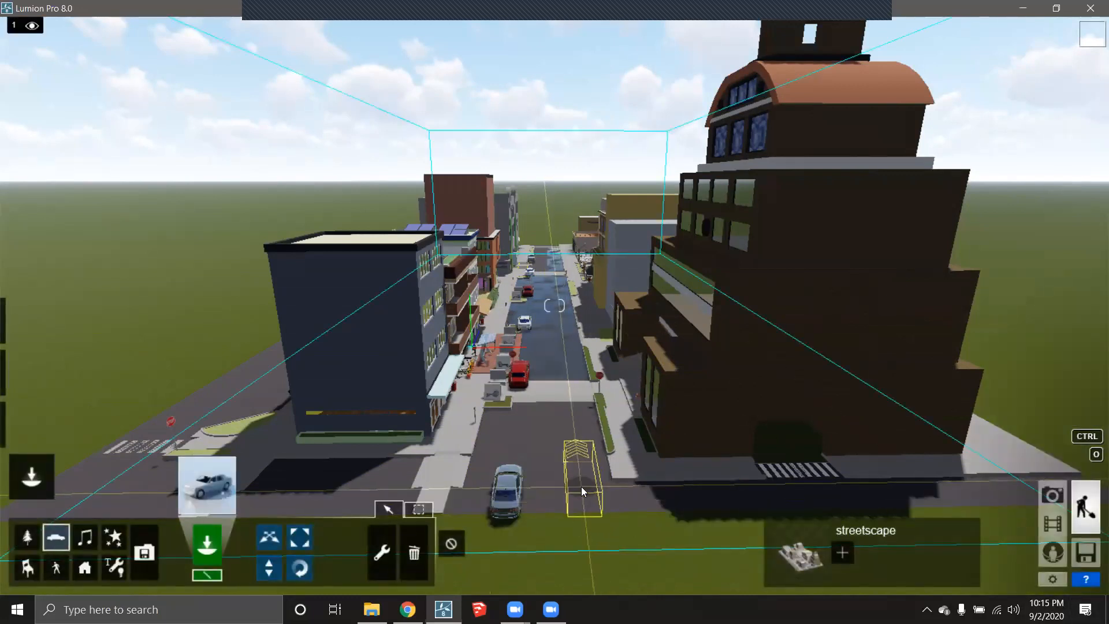
pyautogui.click(581, 486)
pyautogui.click(552, 258)
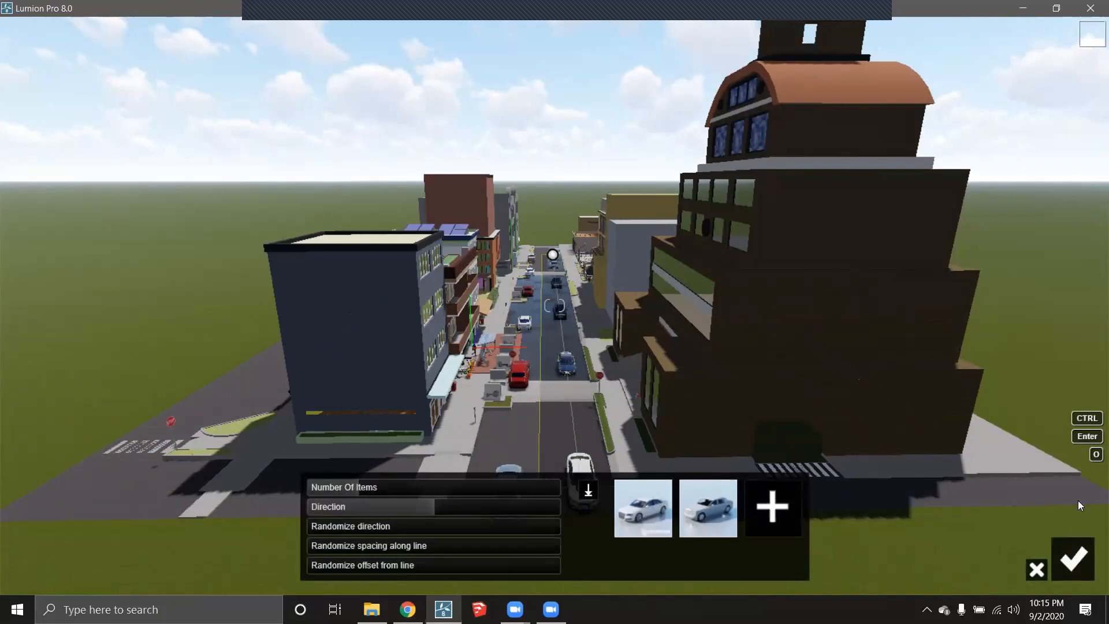
pyautogui.click(1073, 558)
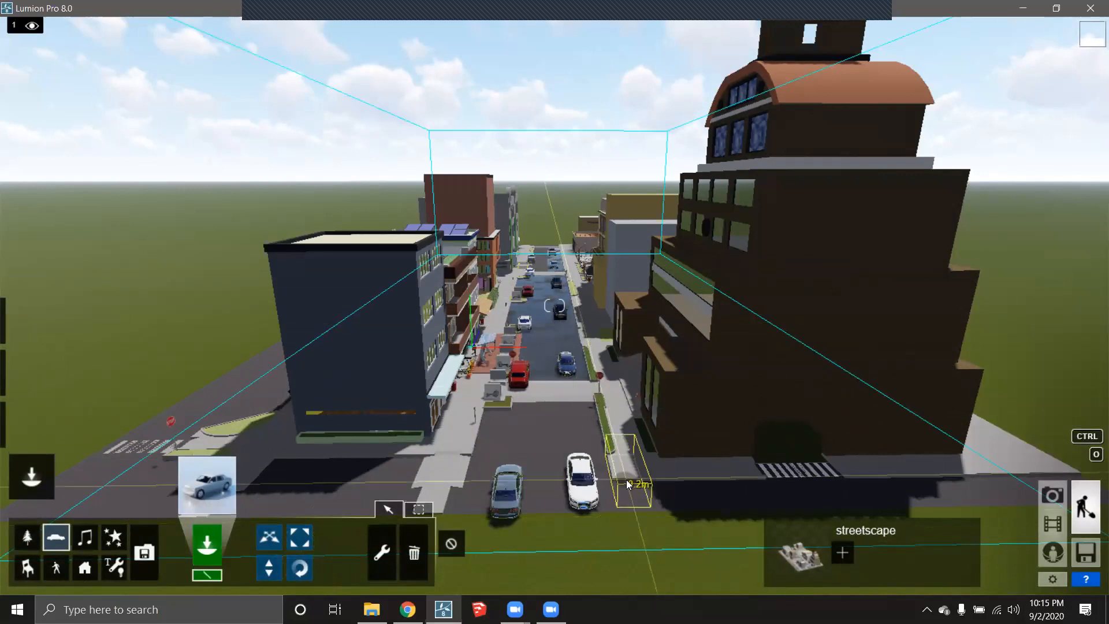
pyautogui.click(206, 485)
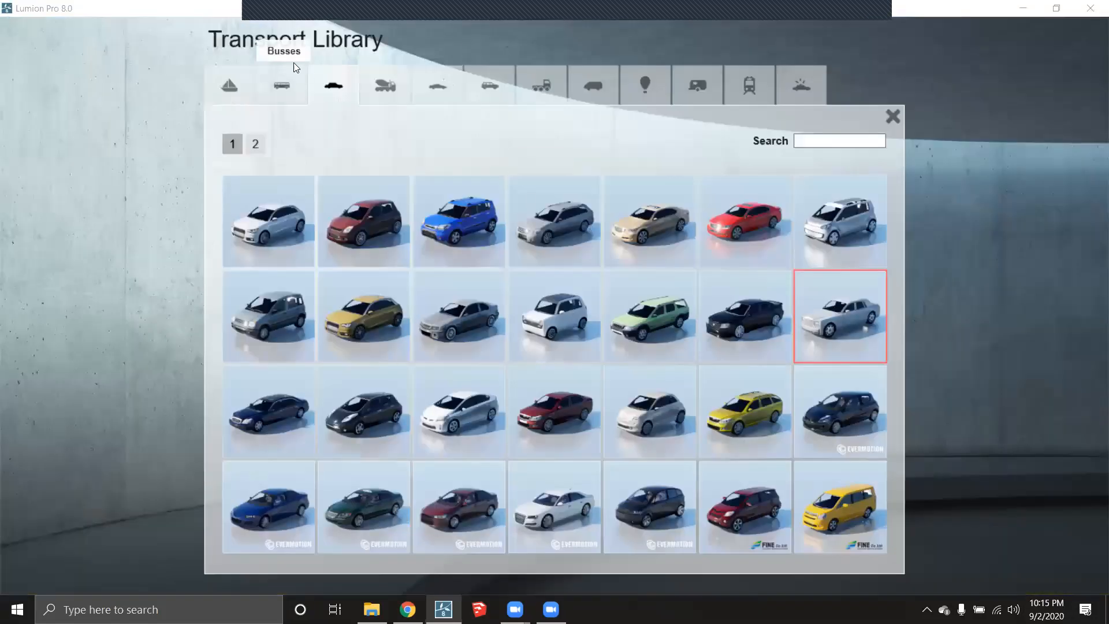
# - Start a line of Man_African_0001_Walk pedestrians along the sidewalk
pyautogui.click(892, 116)
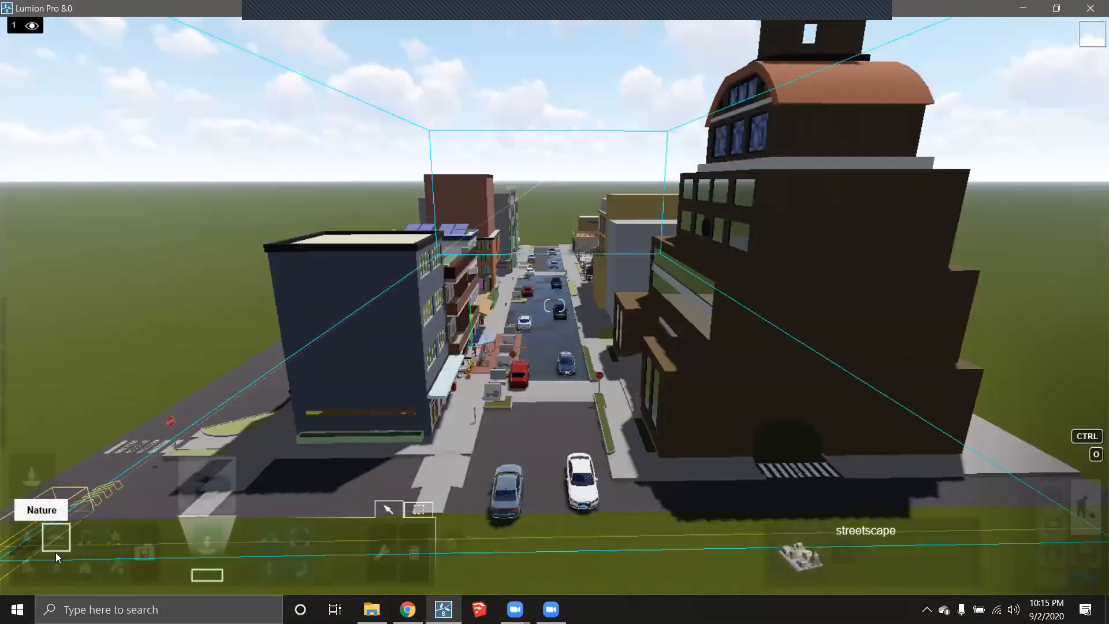
pyautogui.click(53, 572)
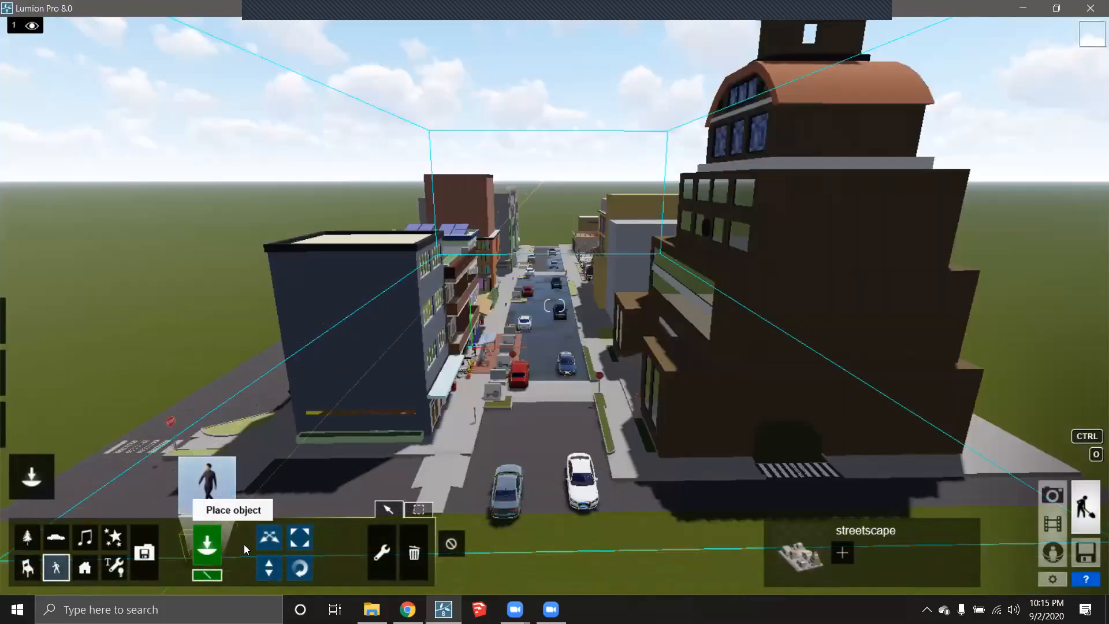
pyautogui.click(206, 497)
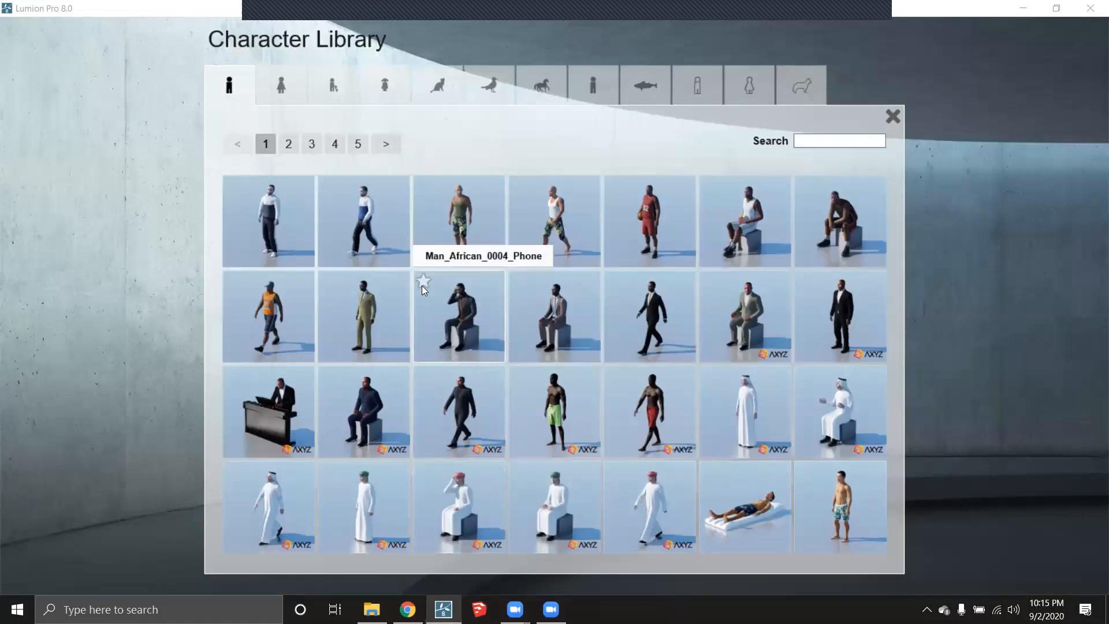
pyautogui.click(452, 421)
pyautogui.click(214, 575)
pyautogui.click(570, 263)
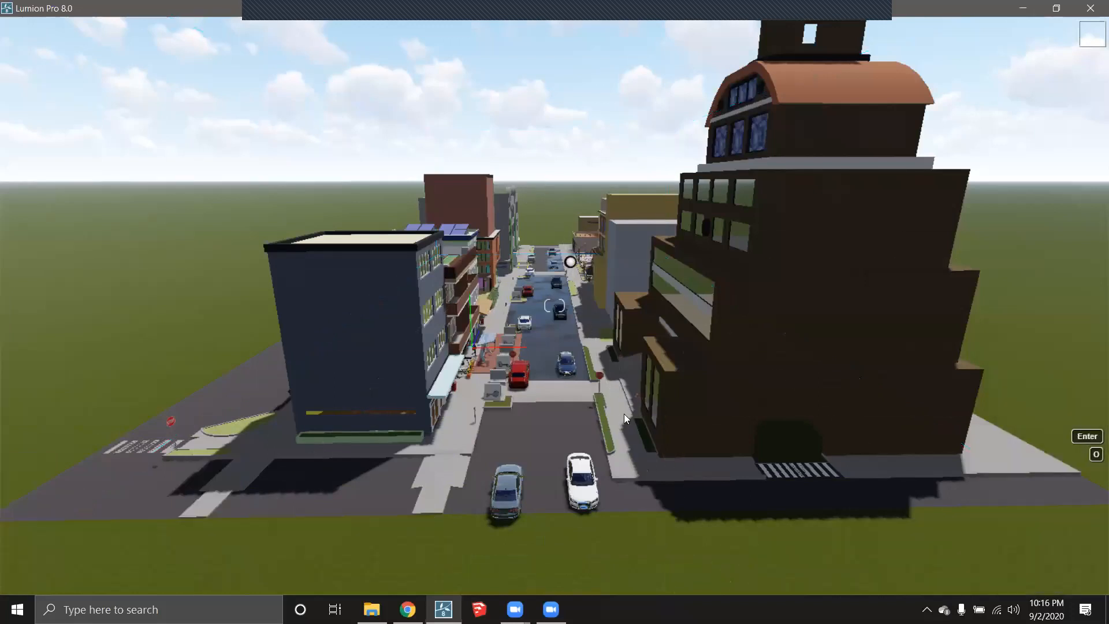
pyautogui.click(635, 467)
# - Add Man_African_0002_Walk, the walking Arab man and a cyclist to the pedestrian mix
pyautogui.click(743, 510)
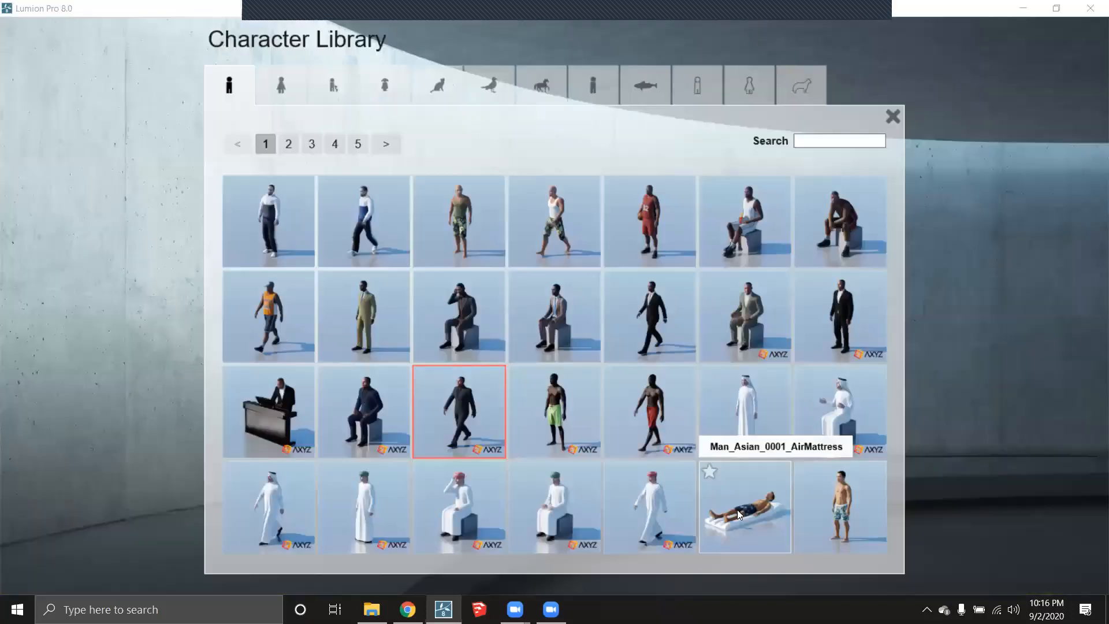
pyautogui.click(569, 206)
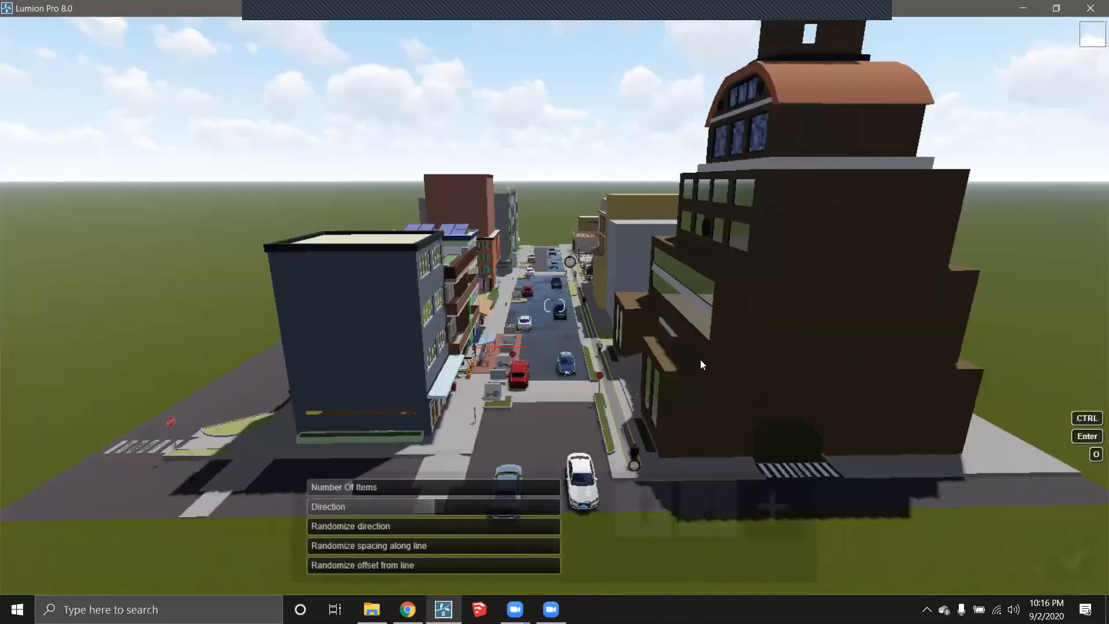
pyautogui.click(764, 515)
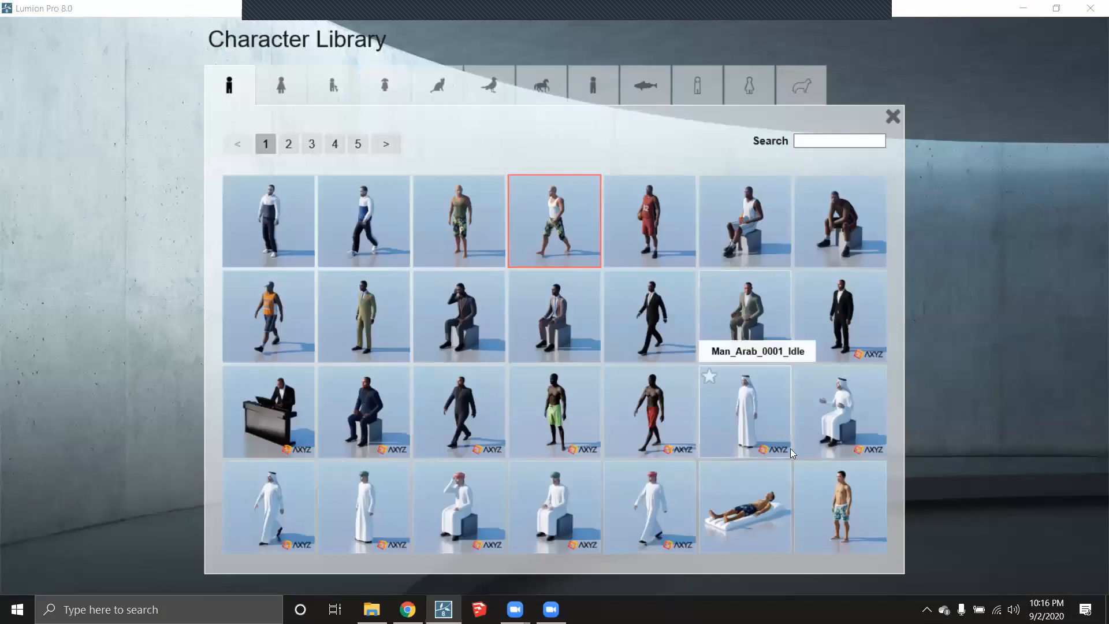
pyautogui.click(295, 495)
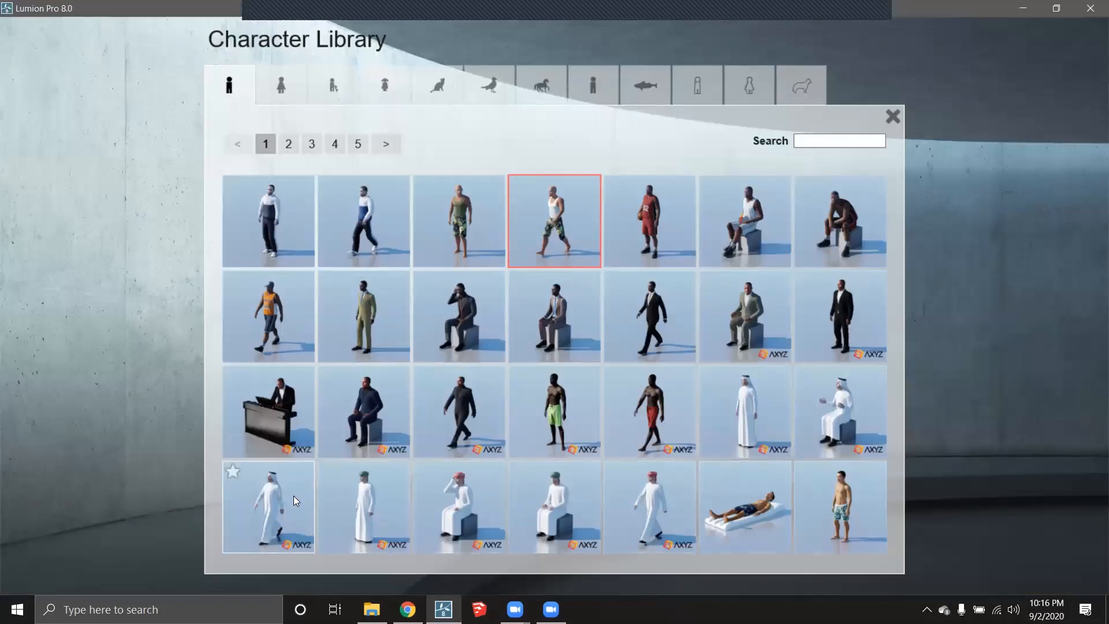
pyautogui.click(801, 520)
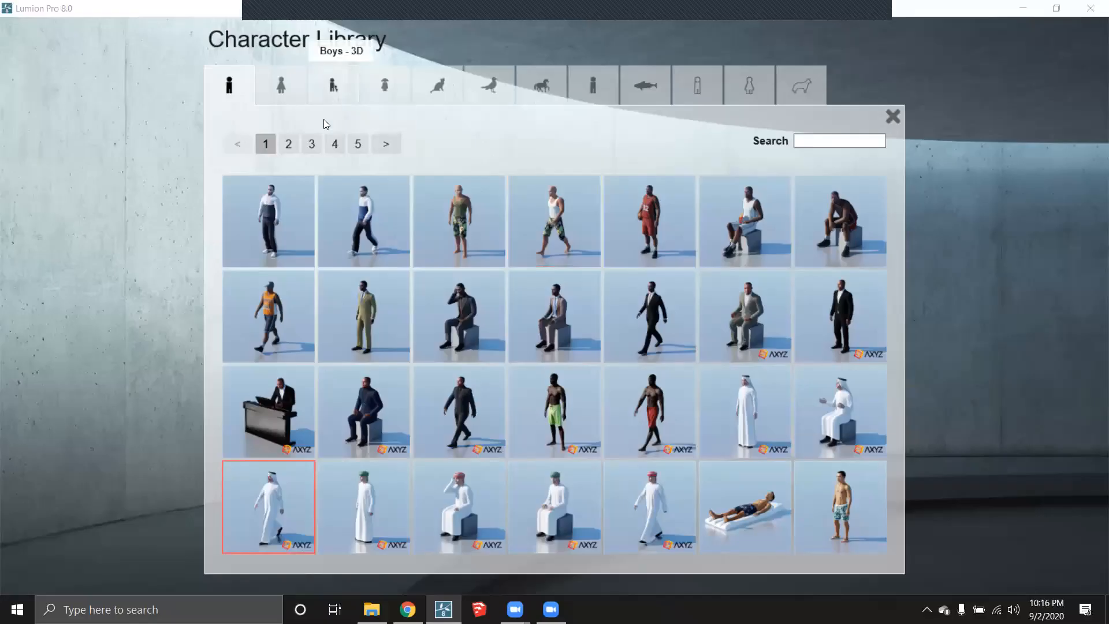
pyautogui.click(334, 143)
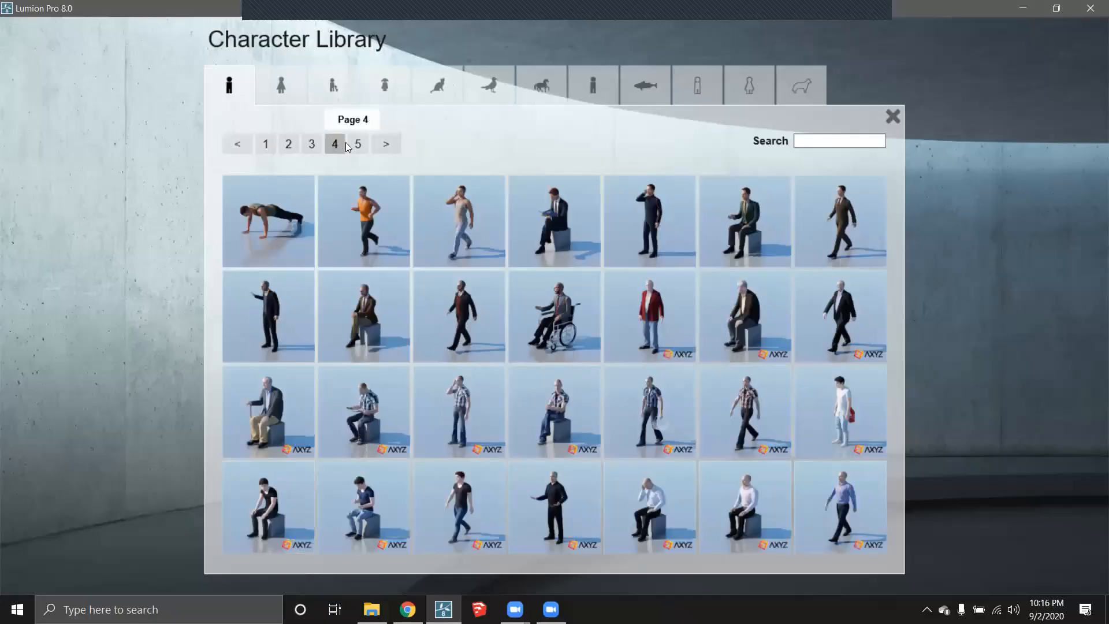
pyautogui.click(313, 145)
pyautogui.click(293, 143)
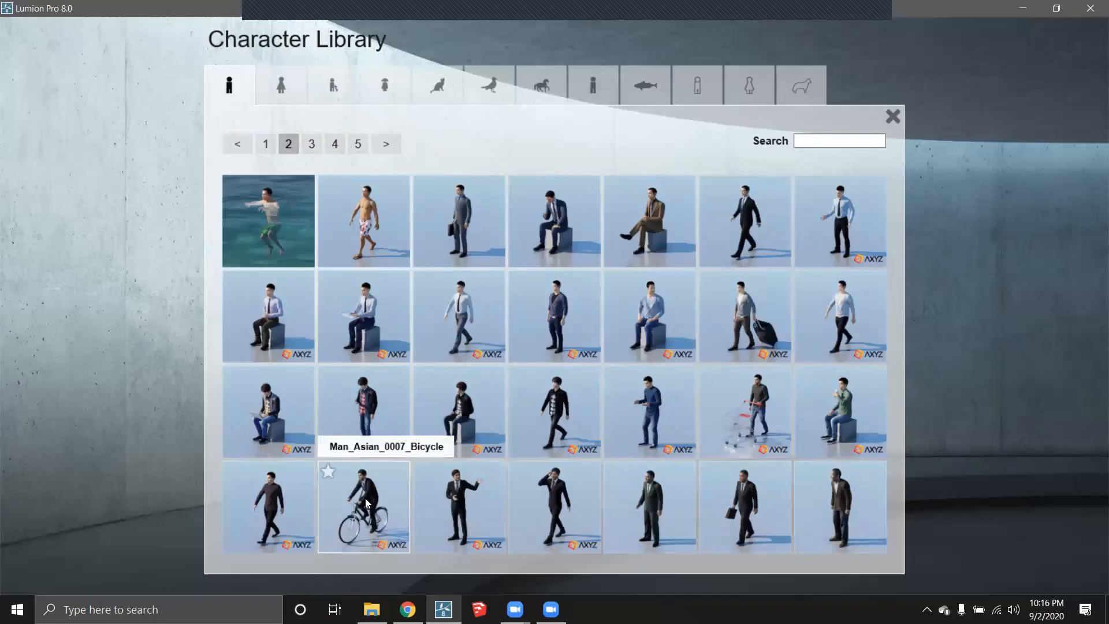
pyautogui.click(363, 498)
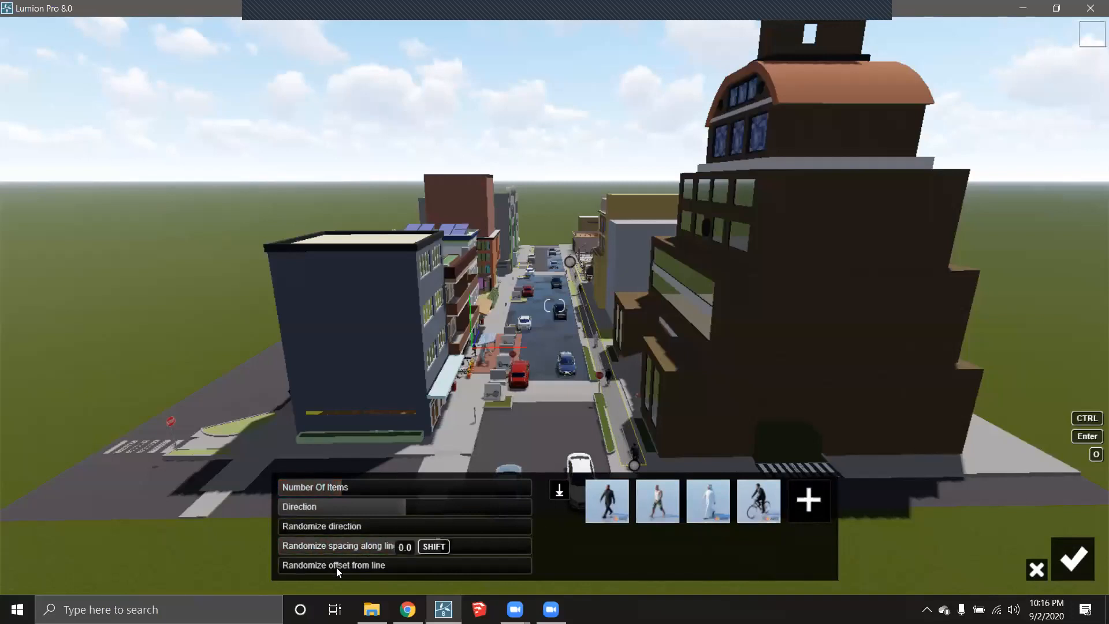
# - Randomize the figures' offset and direction (0.8) and set their direction to 91°
pyautogui.moveTo(407, 564)
pyautogui.mouseDown()
pyautogui.moveTo(441, 564)
pyautogui.moveTo(395, 570)
pyautogui.moveTo(408, 568)
pyautogui.mouseUp()
pyautogui.moveTo(306, 523); pyautogui.dragTo(361, 527)
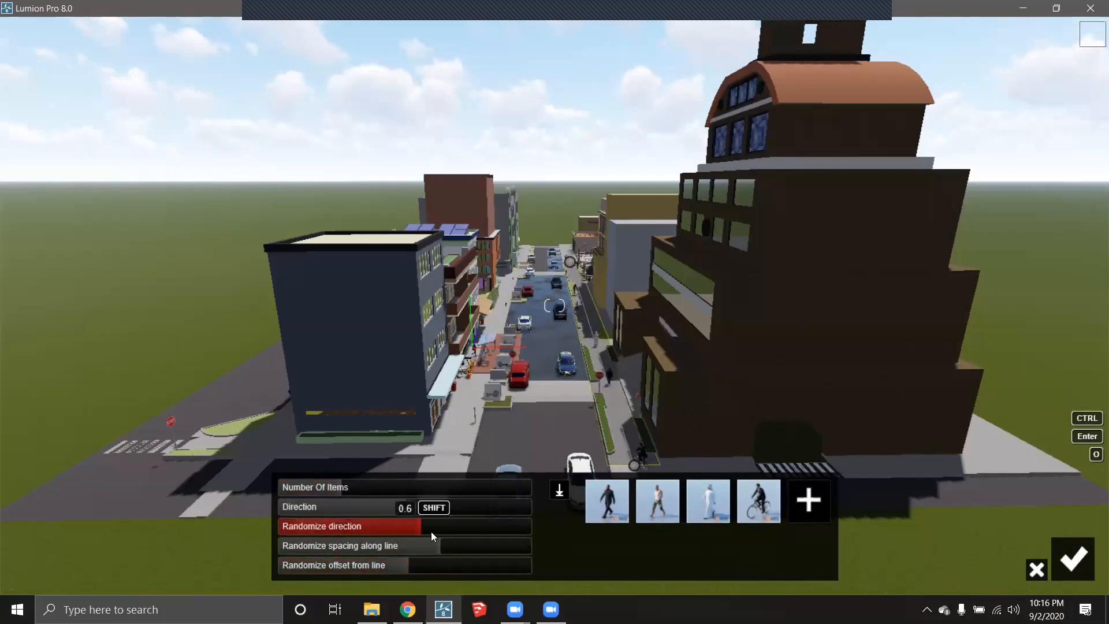
pyautogui.moveTo(457, 531); pyautogui.dragTo(486, 527)
pyautogui.moveTo(371, 505)
pyautogui.mouseDown()
pyautogui.moveTo(469, 508)
pyautogui.moveTo(388, 513)
pyautogui.mouseUp()
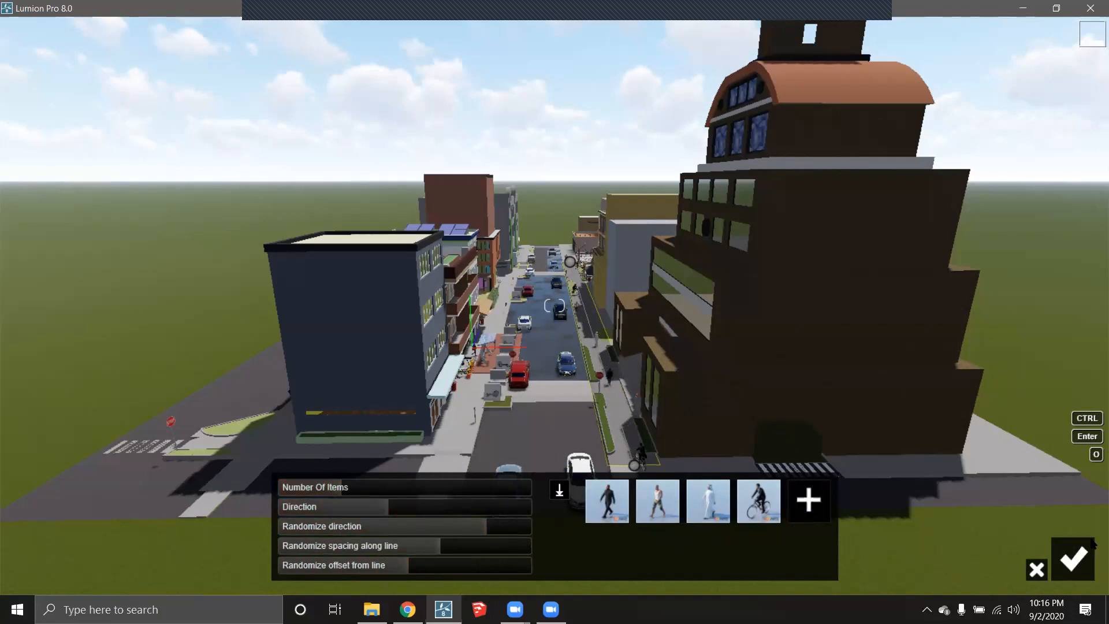
# - Confirm the mass-move pedestrians and cyclist along the line, then lower the camera toward street level
pyautogui.click(1073, 569)
pyautogui.press('w')
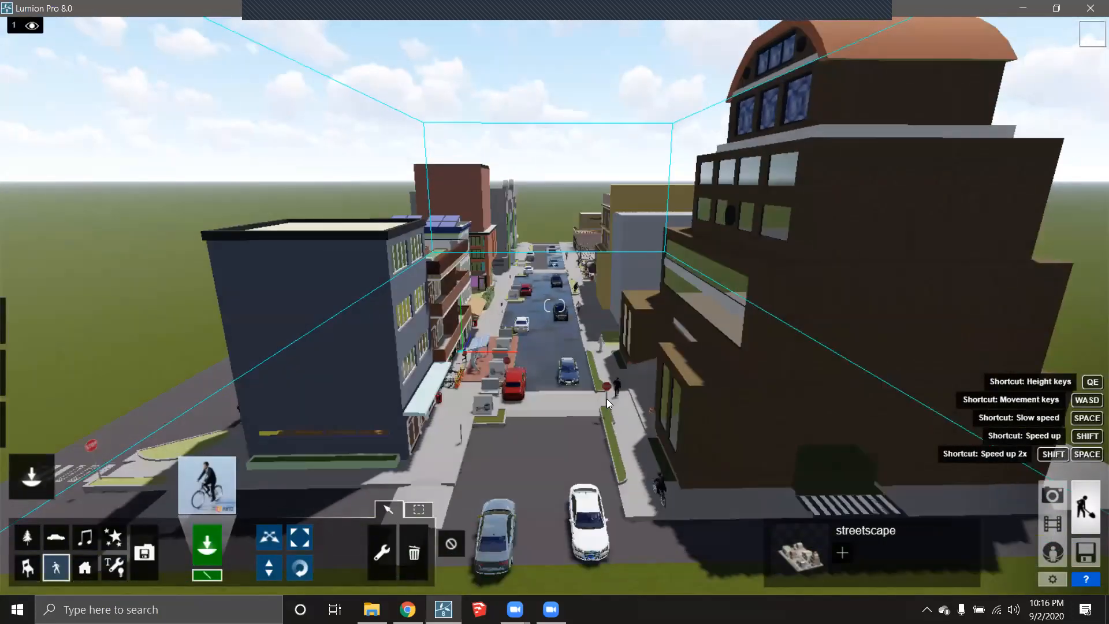
pyautogui.press('e')
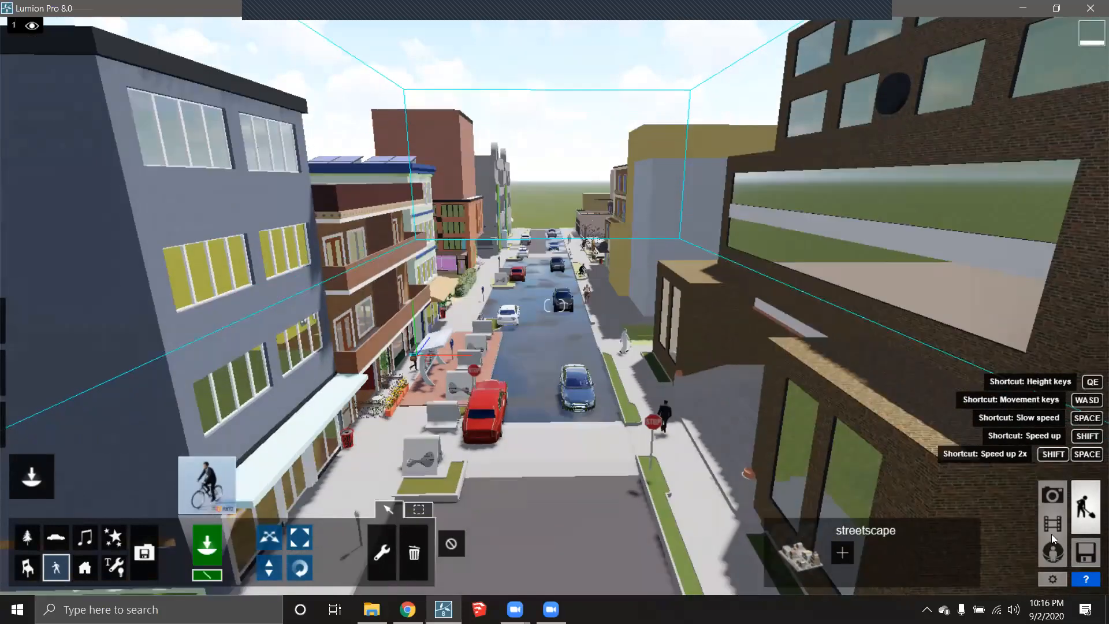
pyautogui.press('e')
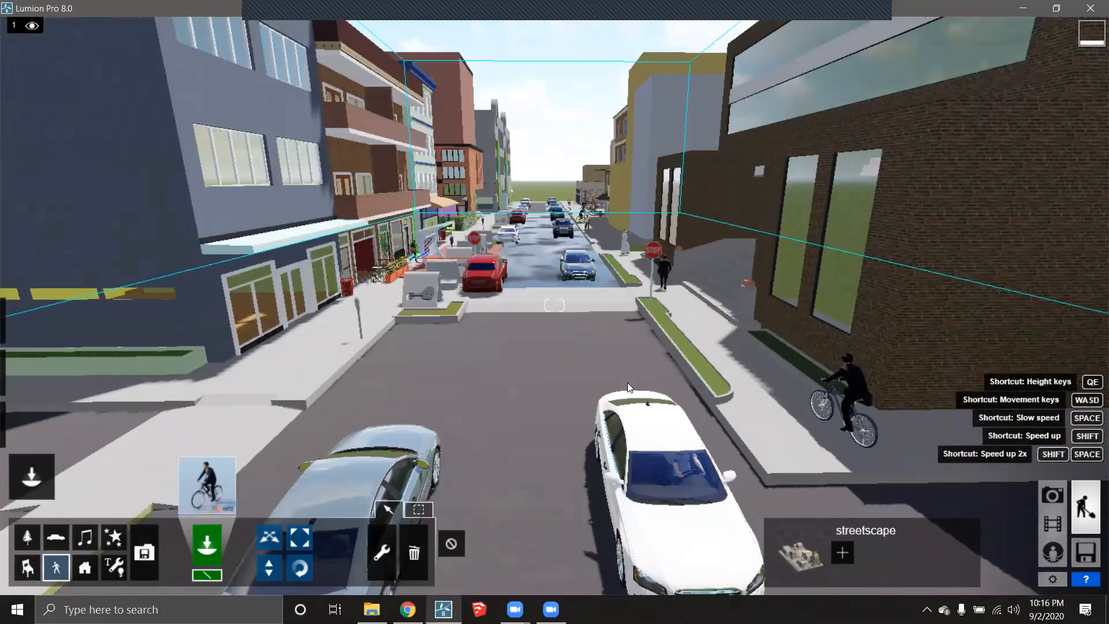
# - Fly along the street to view the cyclist and pedestrians on the right sidewalk
pyautogui.press('w')
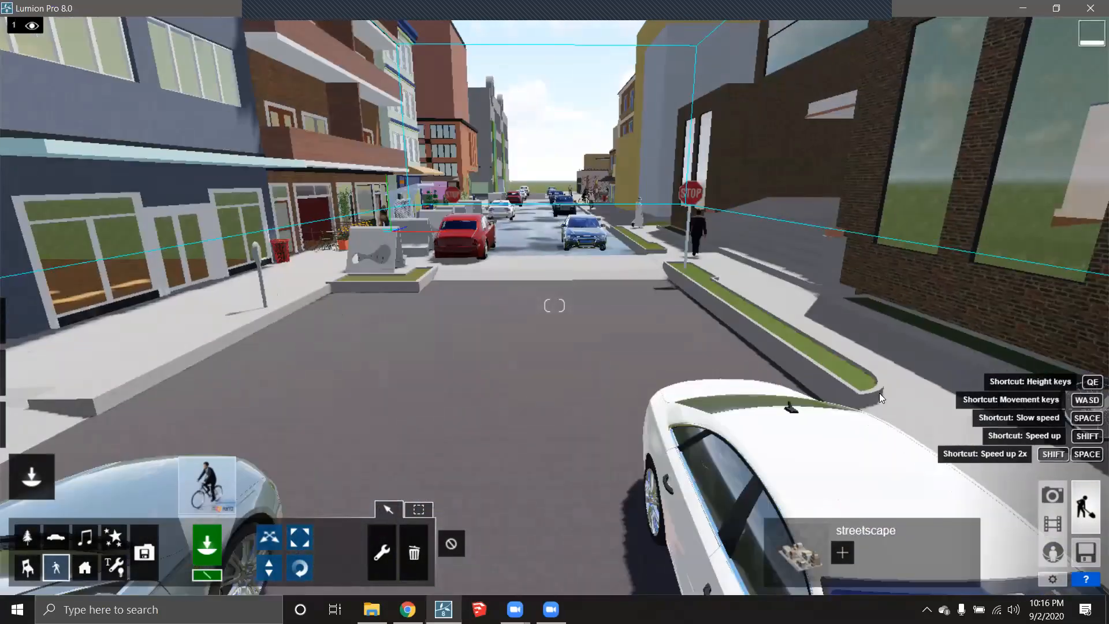
pyautogui.moveTo(770, 378); pyautogui.dragTo(825, 359, button='right')
pyautogui.press('w')
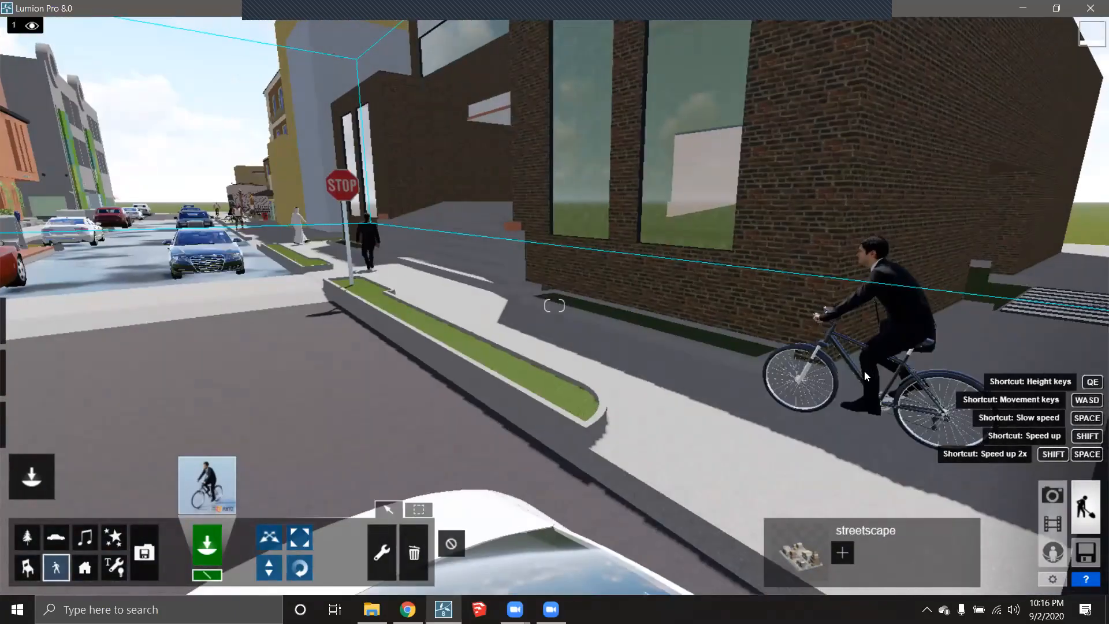
pyautogui.moveTo(392, 350); pyautogui.dragTo(582, 383, button='right')
pyautogui.press('w')
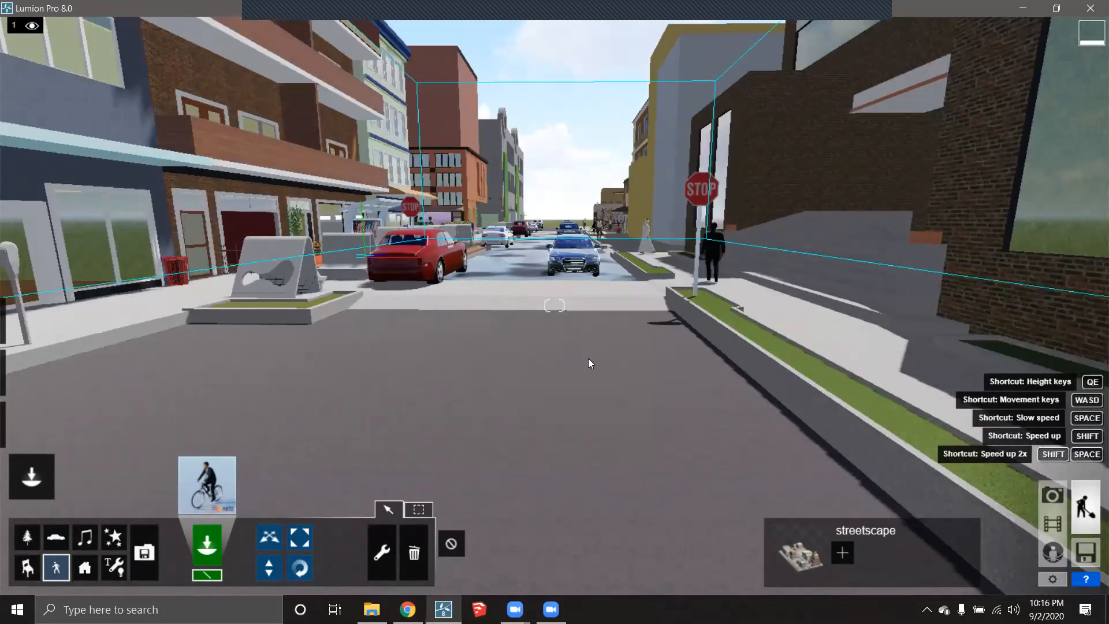
pyautogui.press('a')
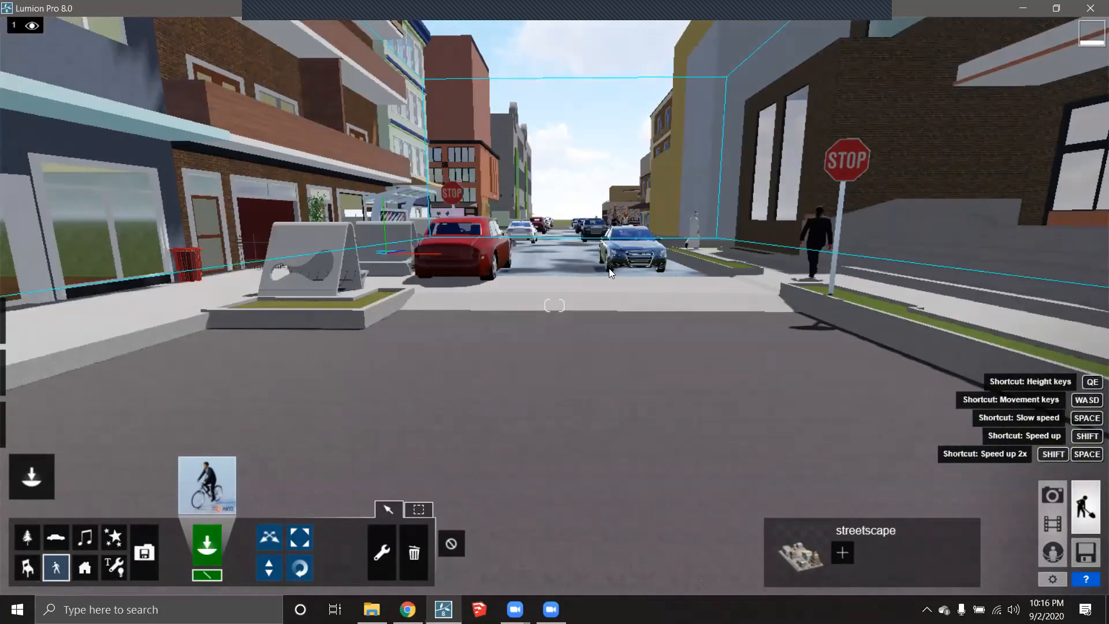
pyautogui.press('e')
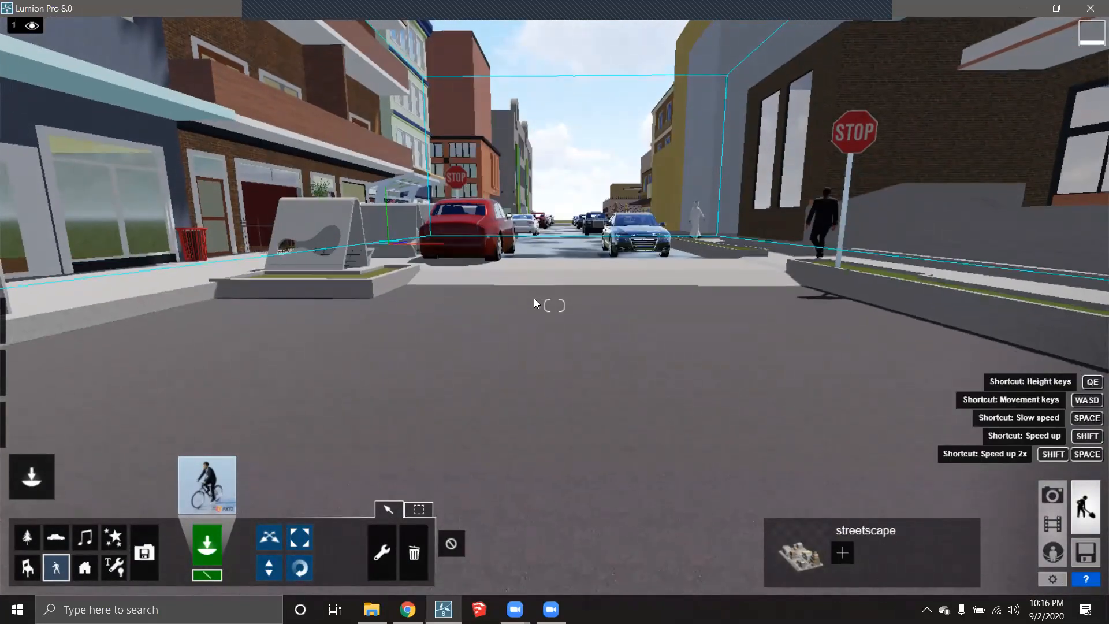
pyautogui.press('q')
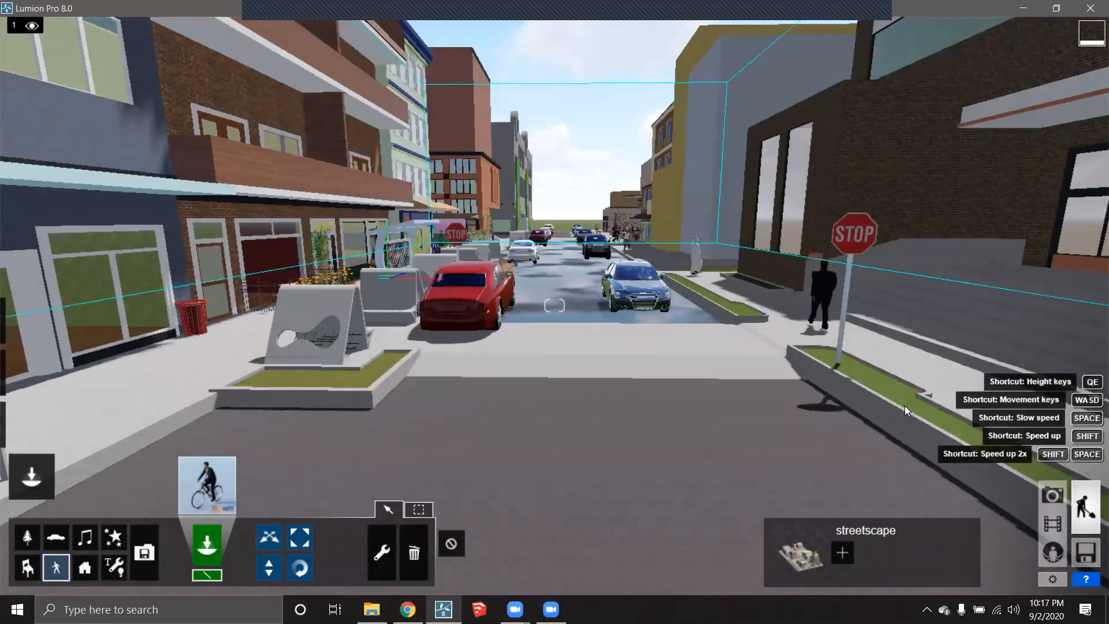
# - In Movie mode, start recording clip 1 and capture the first camera keyframe at the street
pyautogui.click(1060, 524)
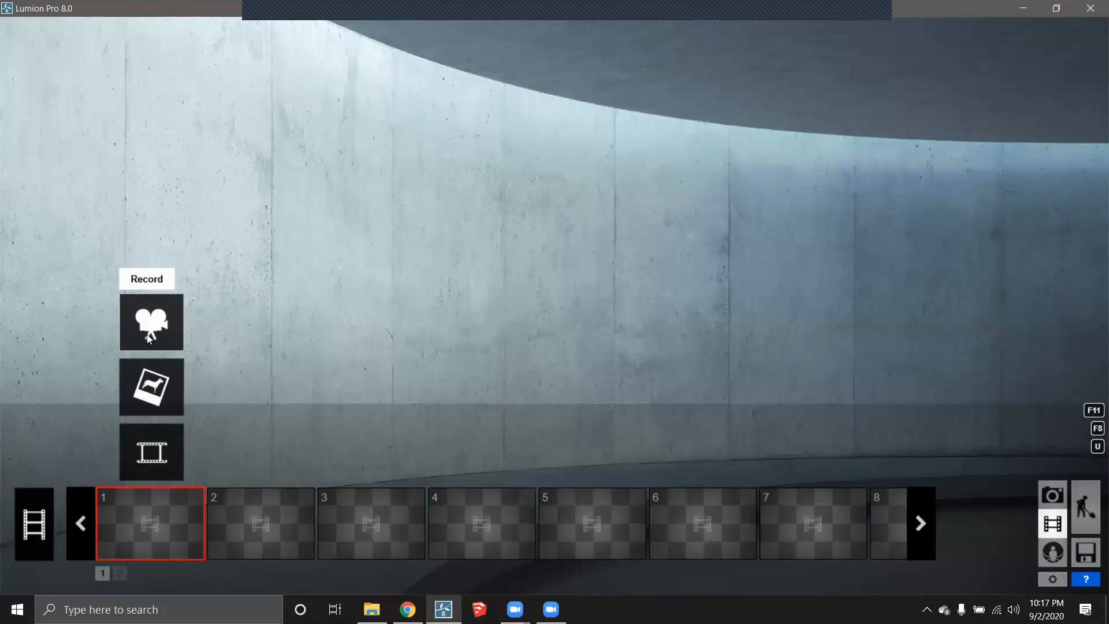
pyautogui.click(155, 312)
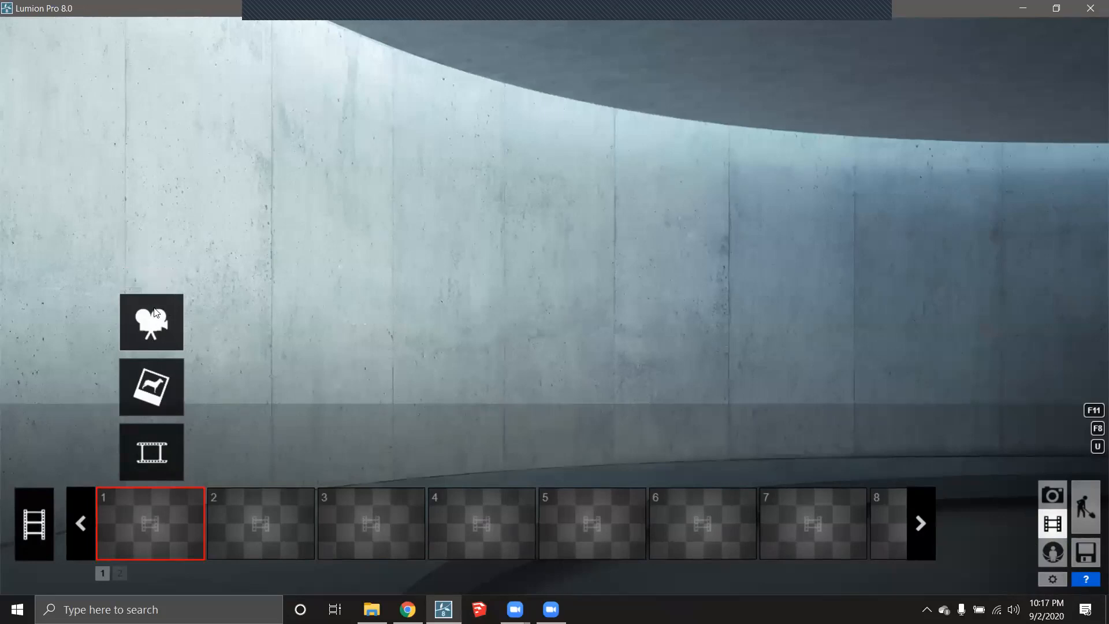
pyautogui.moveTo(600, 329); pyautogui.dragTo(612, 302, button='right')
pyautogui.press('a')
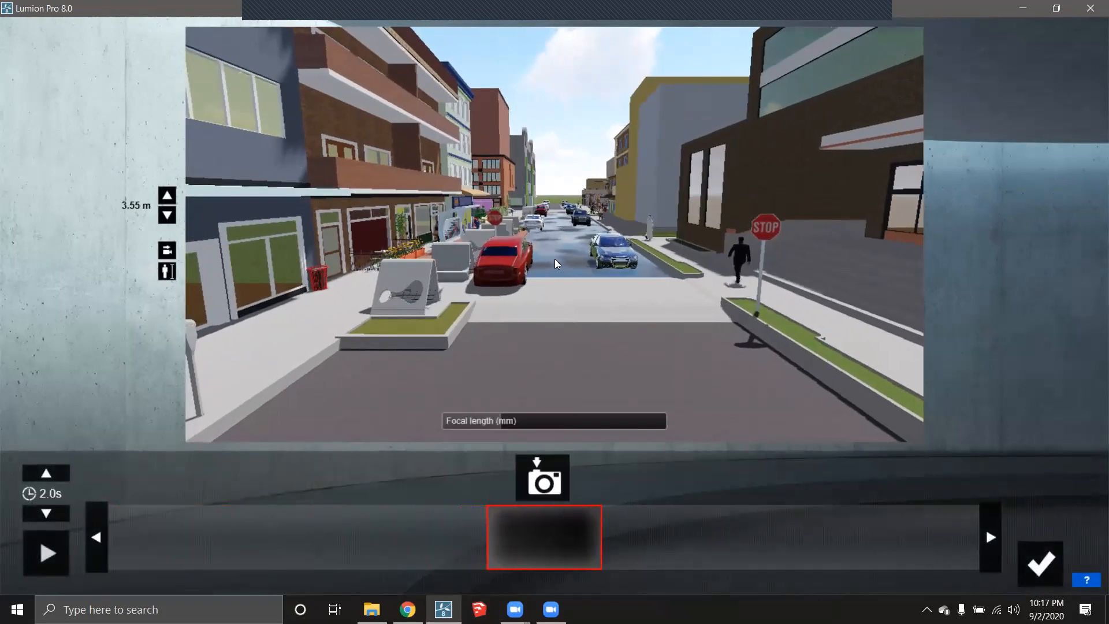
pyautogui.click(542, 491)
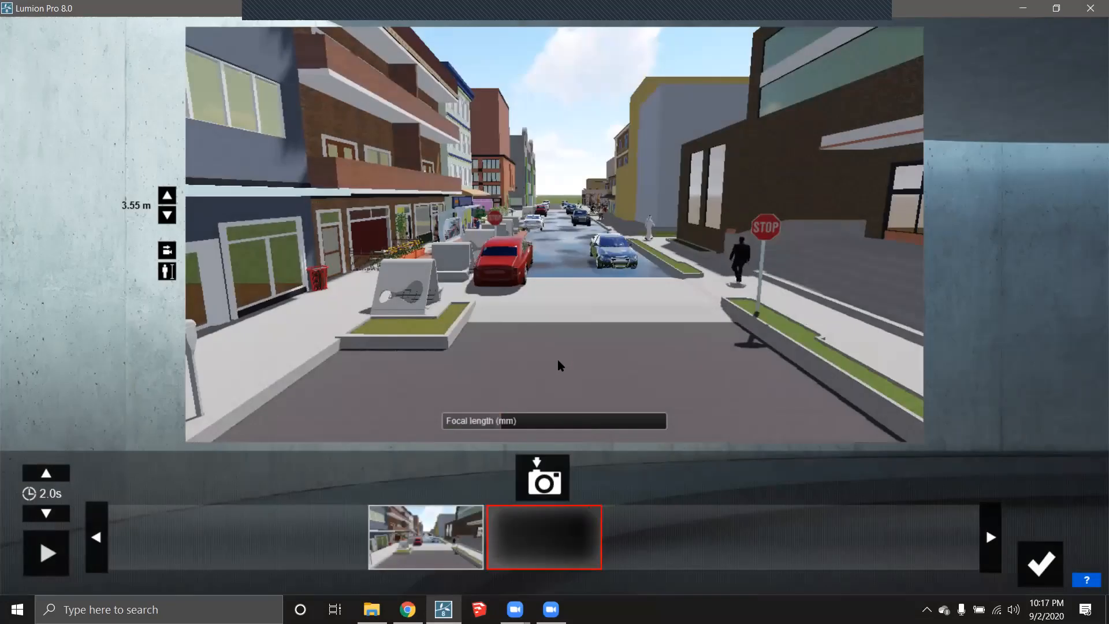
# - Capture two more keyframes further down the street, keep the 10-second clip and play it
pyautogui.press('w')
pyautogui.moveTo(549, 299); pyautogui.dragTo(543, 279, button='right')
pyautogui.click(546, 483)
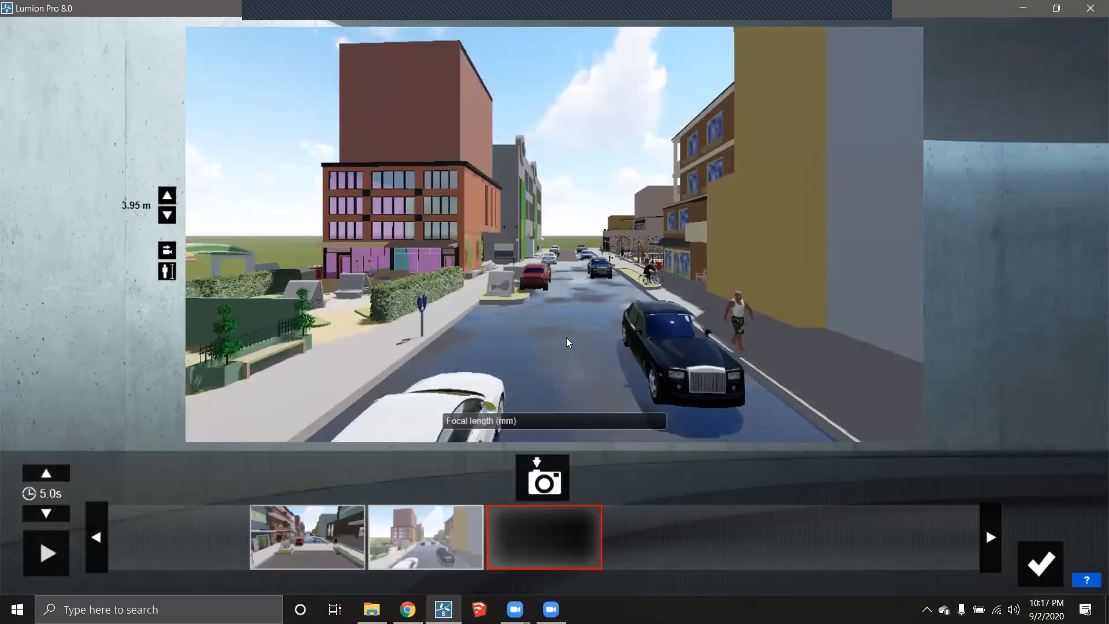
pyautogui.press('w')
pyautogui.moveTo(569, 330); pyautogui.dragTo(579, 322, button='right')
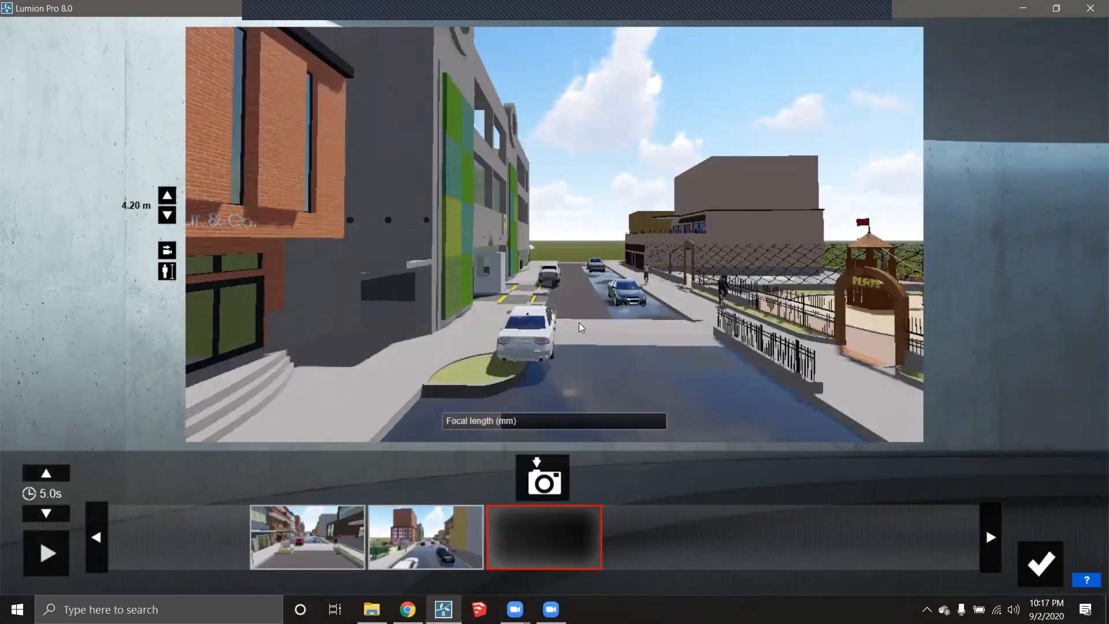
pyautogui.click(544, 479)
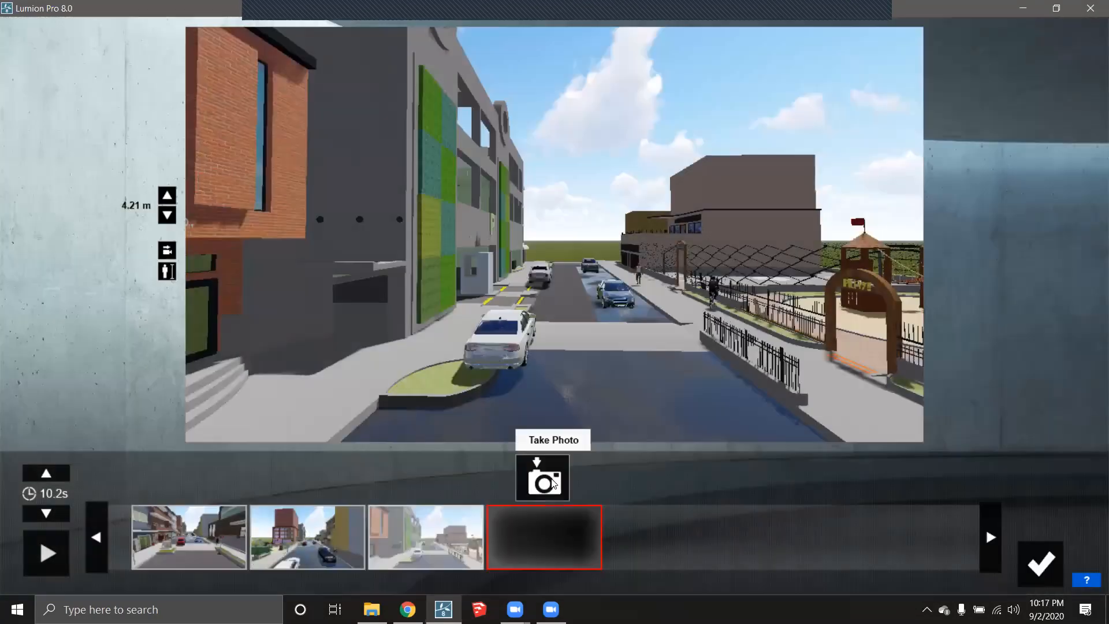
pyautogui.click(1042, 562)
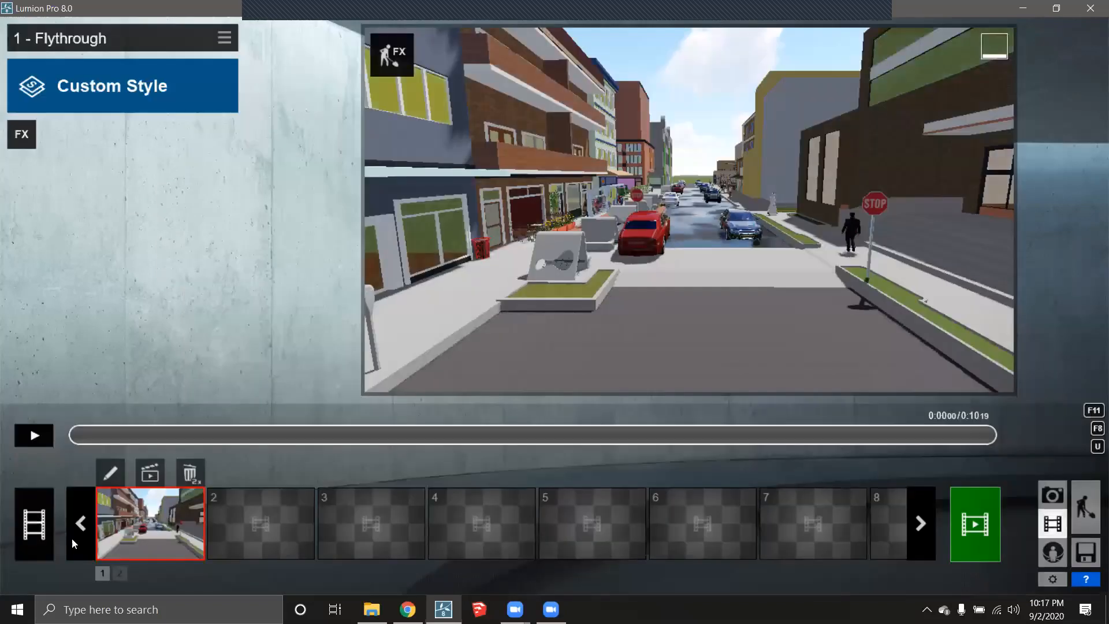
pyautogui.click(34, 436)
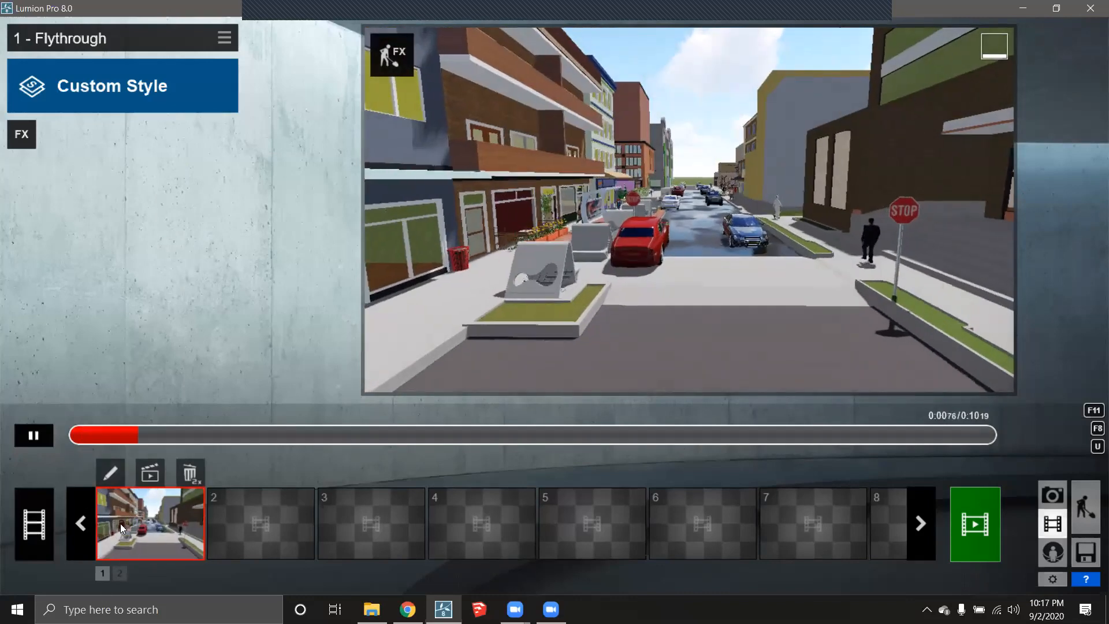
# - Pause the flythrough preview partway through the clip
pyautogui.click(33, 435)
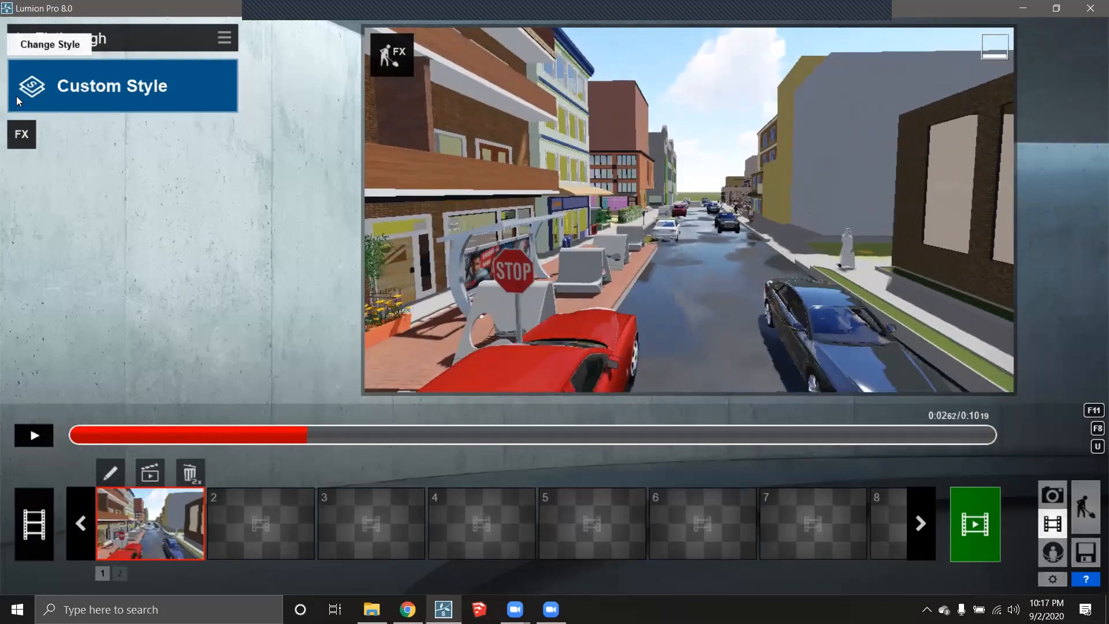
# - Add the Move effect from the Scene and Animation effects to clip 1, then return to build mode
pyautogui.click(22, 139)
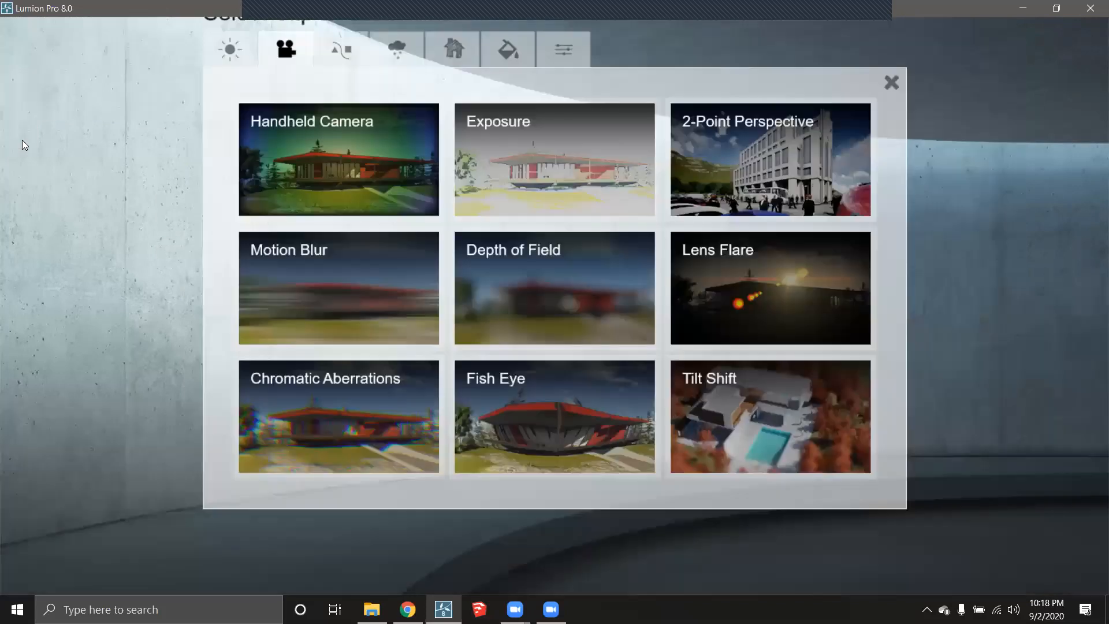
pyautogui.click(341, 48)
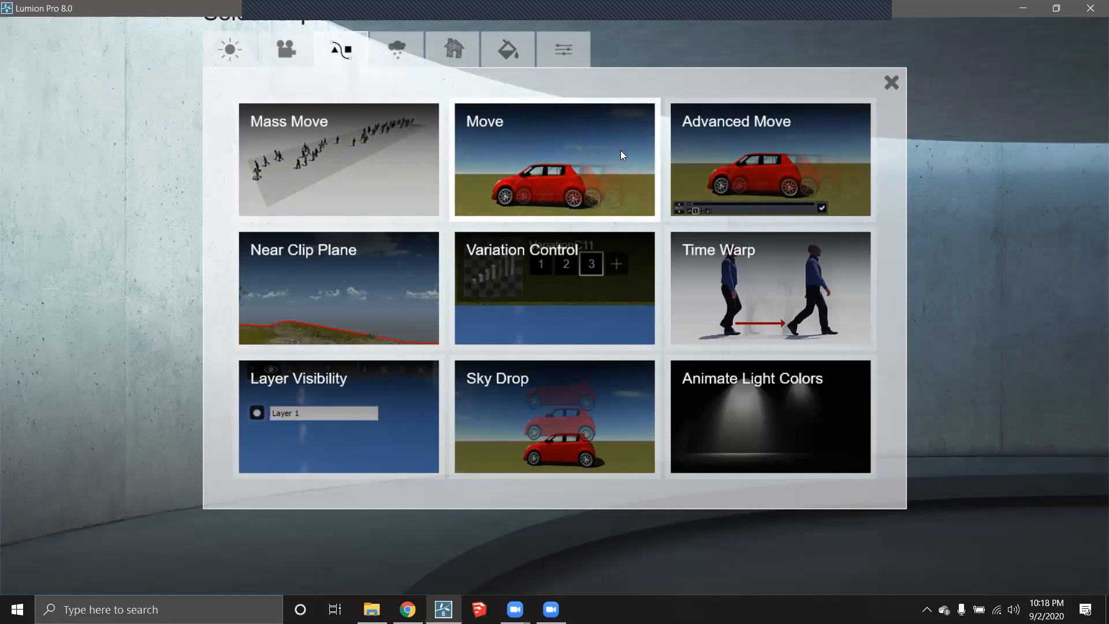
pyautogui.click(573, 182)
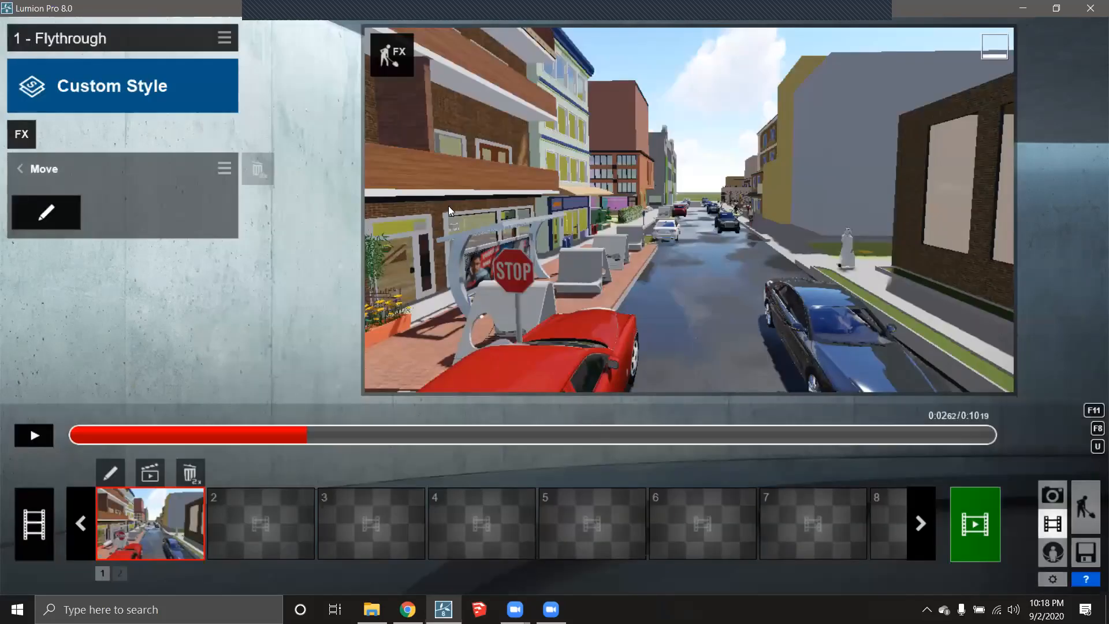
pyautogui.click(1089, 520)
# - Fly the camera past the dark building to an empty patch of grass beside the street
pyautogui.moveTo(578, 347); pyautogui.dragTo(133, 319, button='right')
pyautogui.press('w')
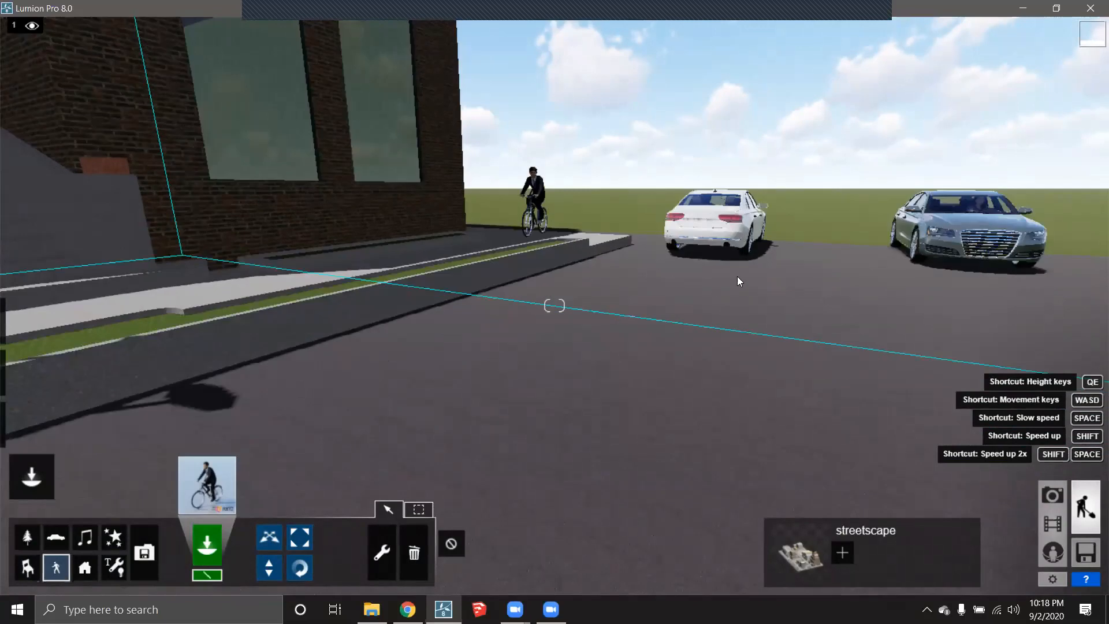
pyautogui.press('e')
pyautogui.press('q')
pyautogui.press('w')
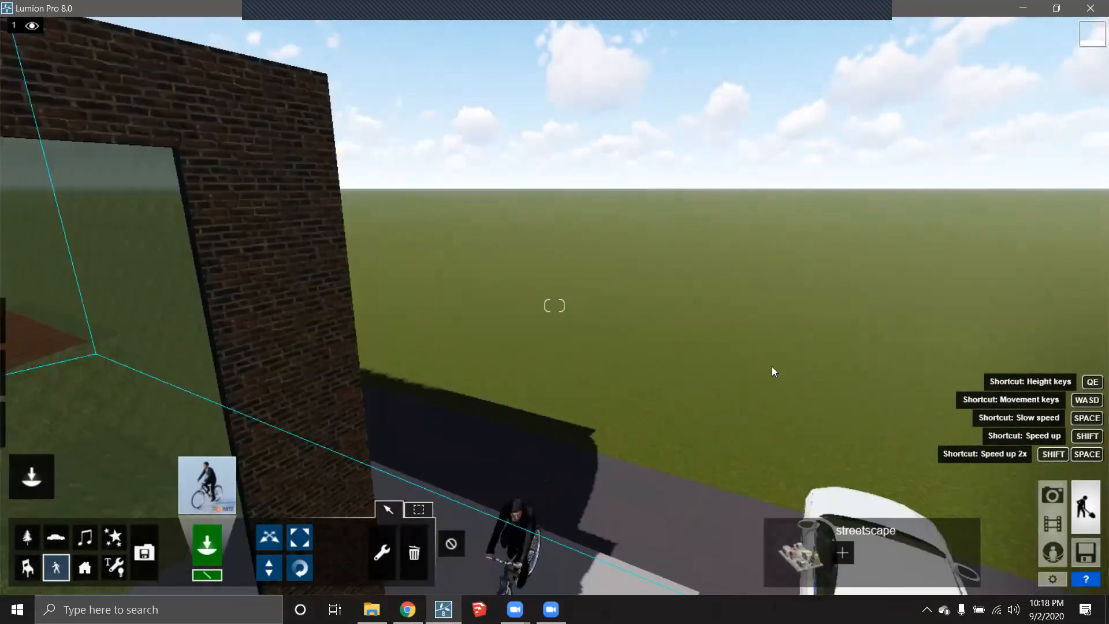
pyautogui.press('w')
pyautogui.moveTo(763, 386); pyautogui.dragTo(806, 380, button='right')
pyautogui.press('s')
pyautogui.press('d')
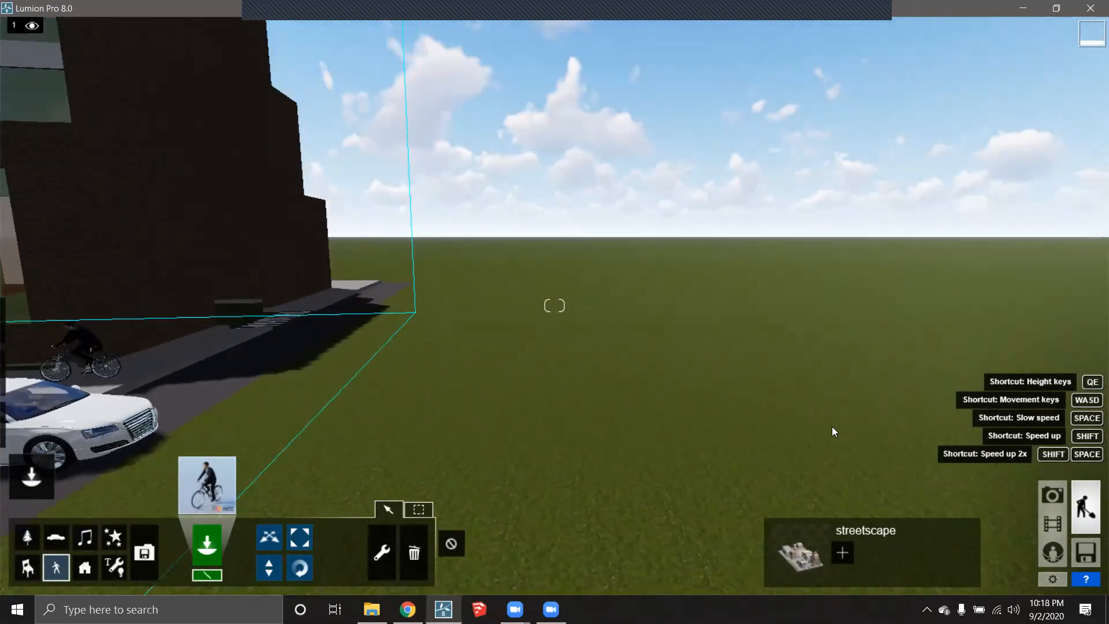
pyautogui.press('d')
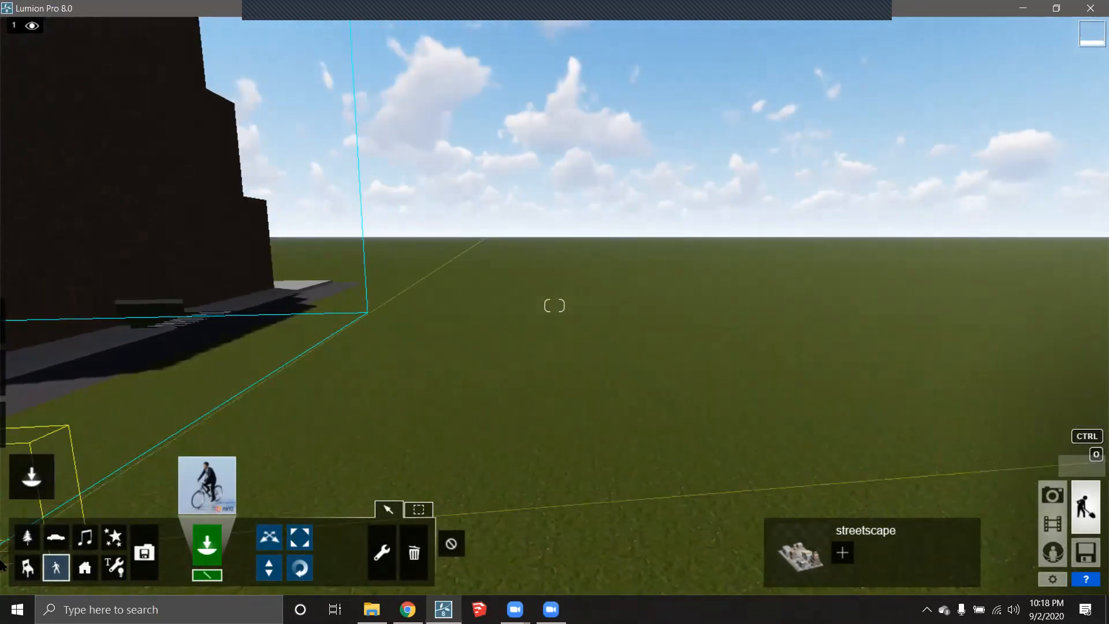
# - Place a hatchback from the Transport Library, Car_001, on the open grass
pyautogui.click(30, 477)
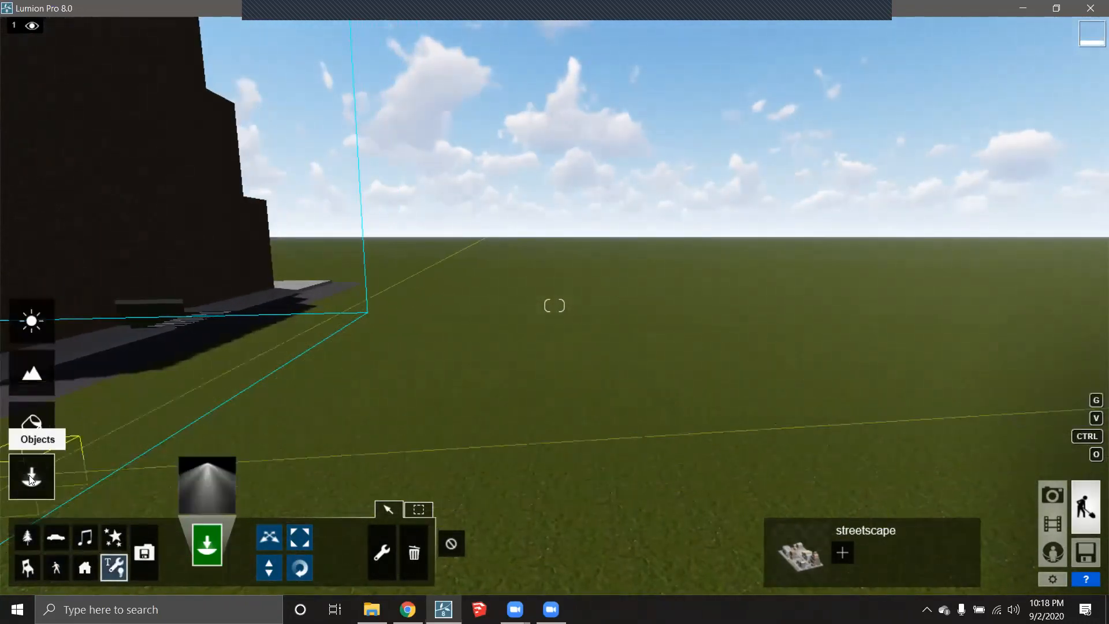
pyautogui.click(55, 537)
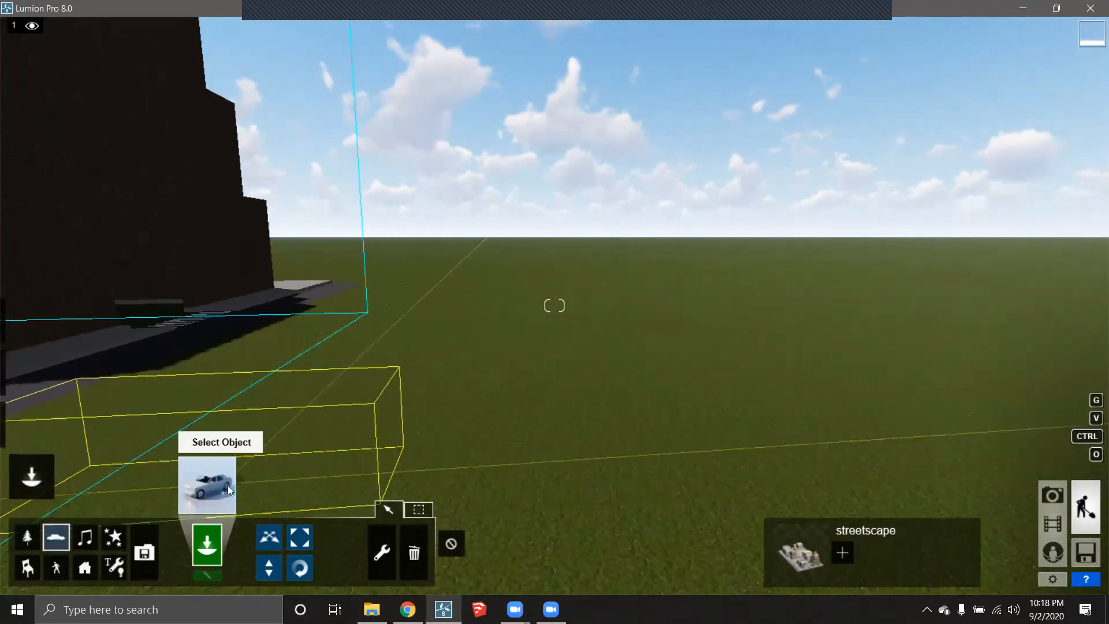
pyautogui.click(229, 490)
pyautogui.click(232, 144)
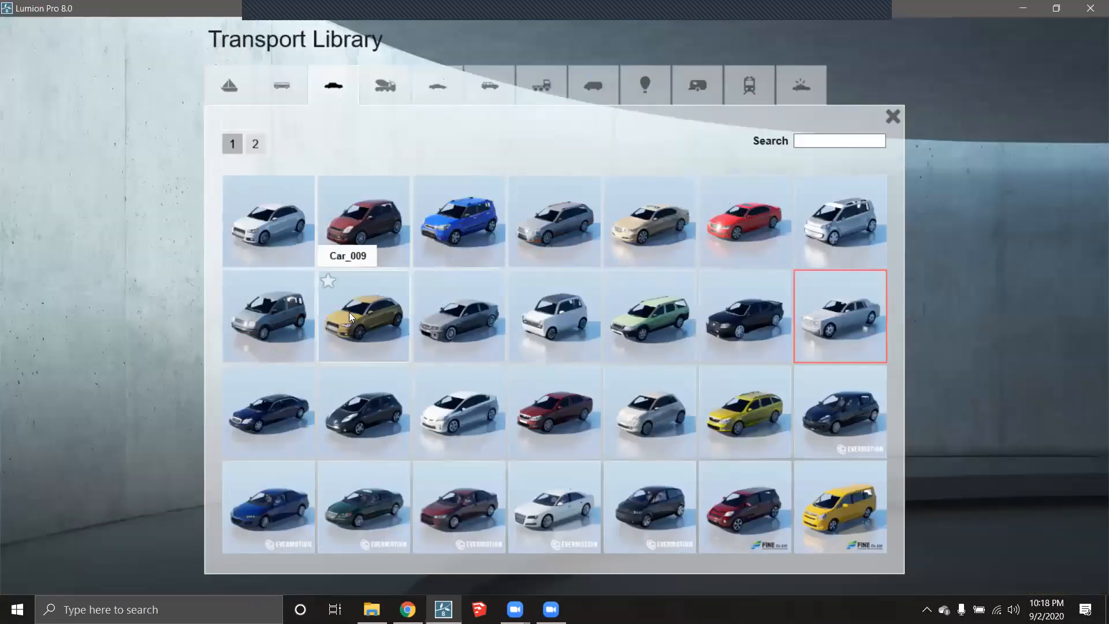
pyautogui.click(268, 223)
pyautogui.click(667, 391)
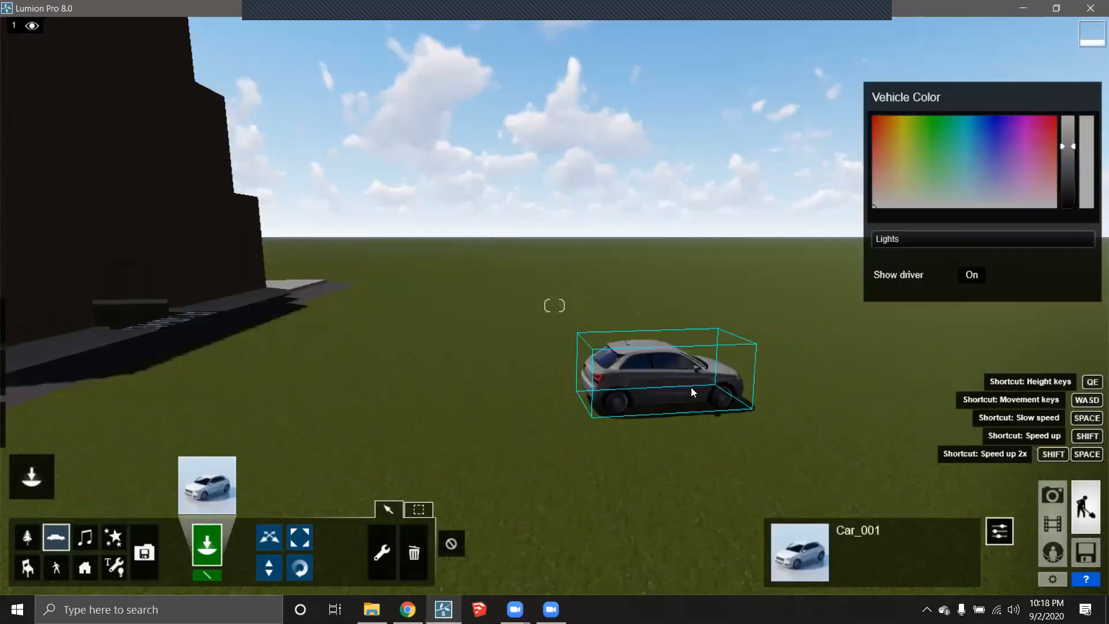
pyautogui.scroll(2, 731, 444)
pyautogui.scroll(-3, 733, 447)
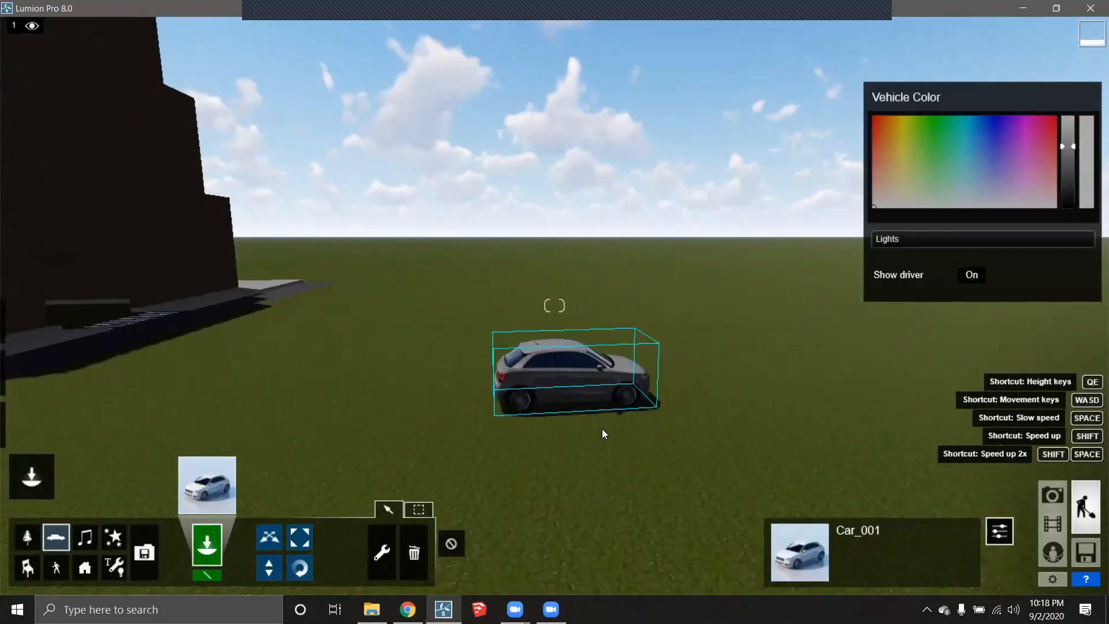
pyautogui.click(1049, 526)
# - Start recording clip 2 and frame the grey hatchback side-on with the building
pyautogui.click(280, 508)
pyautogui.click(274, 326)
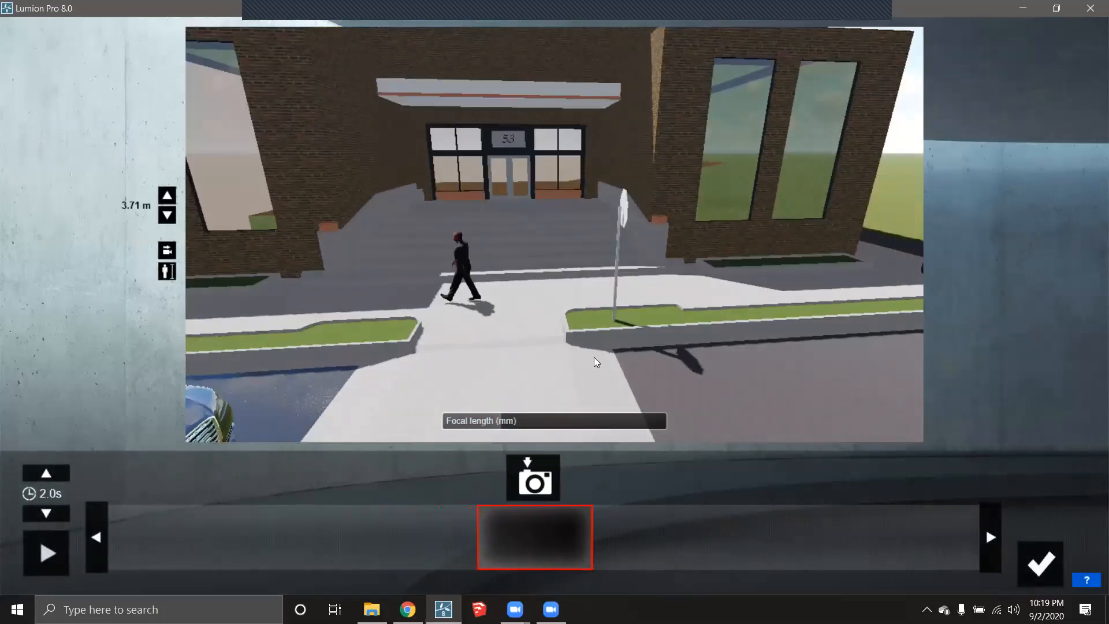
pyautogui.moveTo(597, 362); pyautogui.dragTo(797, 314, button='right')
pyautogui.press('w')
pyautogui.press('w')
pyautogui.moveTo(620, 342); pyautogui.dragTo(523, 345, button='right')
pyautogui.press('d')
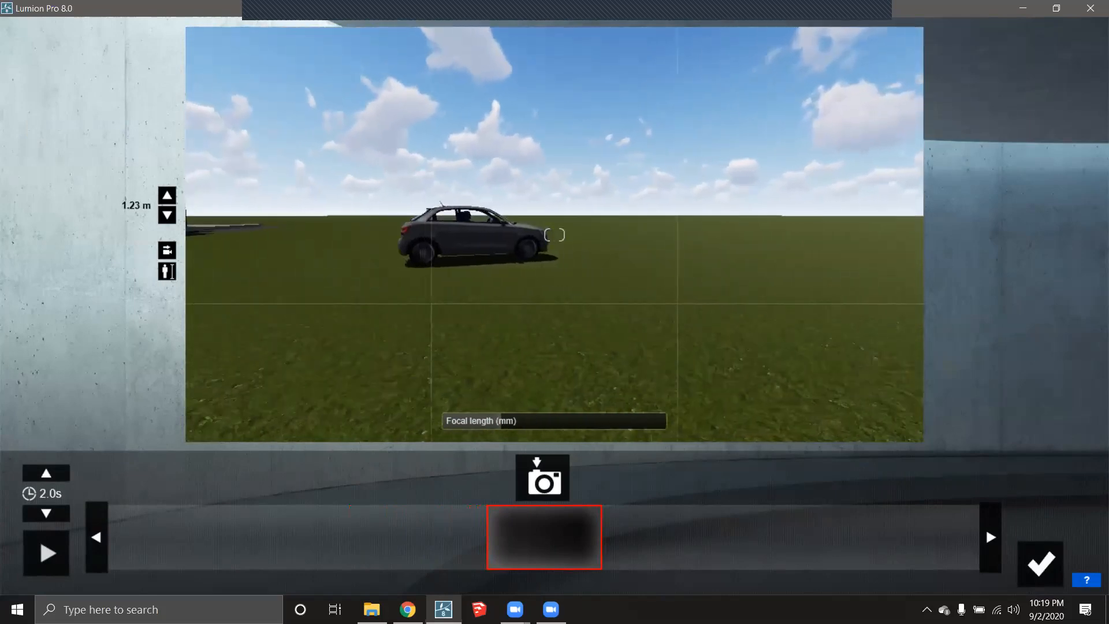
pyautogui.moveTo(589, 285); pyautogui.dragTo(559, 281, button='right')
pyautogui.press('w')
pyautogui.press('s')
pyautogui.moveTo(669, 275); pyautogui.dragTo(626, 283, button='right')
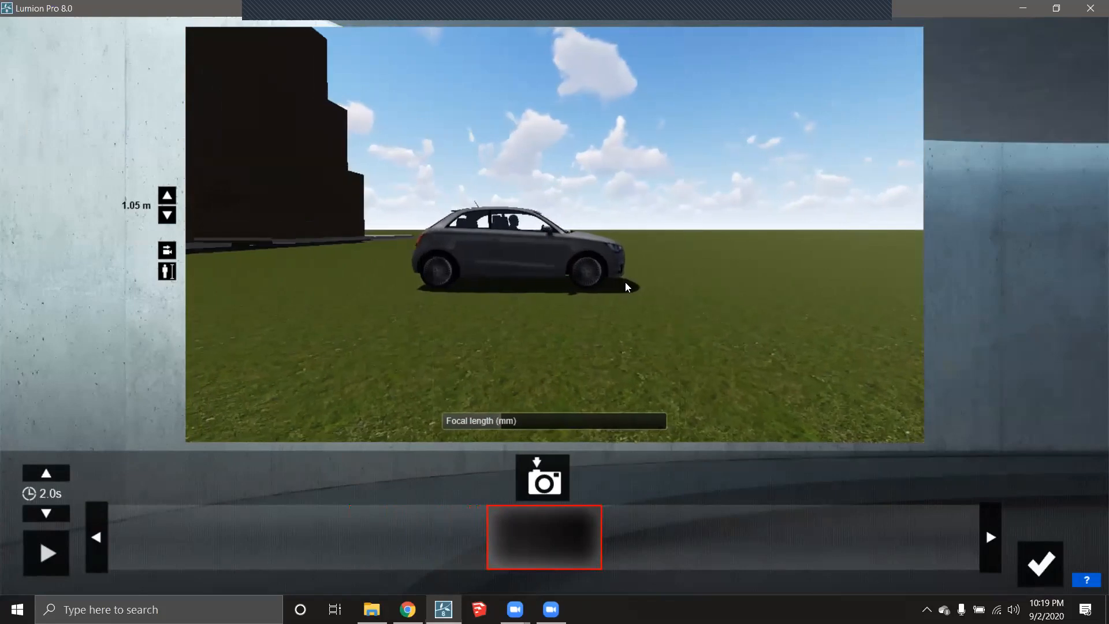
# - Capture three keyframes of the car, finish the 8-second clip and play it
pyautogui.click(543, 483)
pyautogui.click(544, 485)
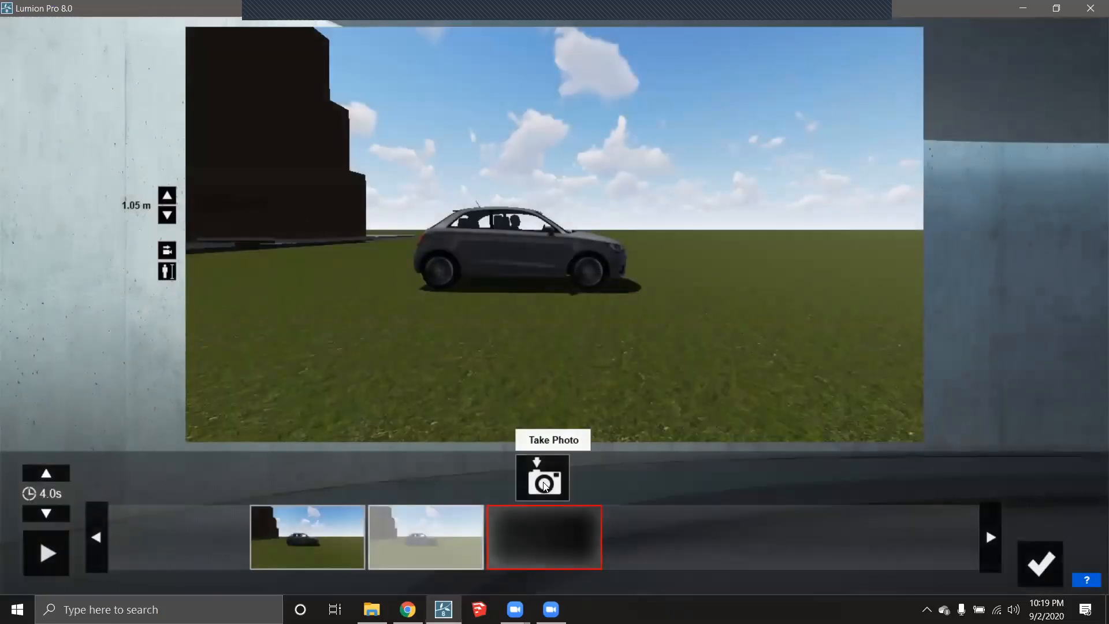
pyautogui.click(544, 485)
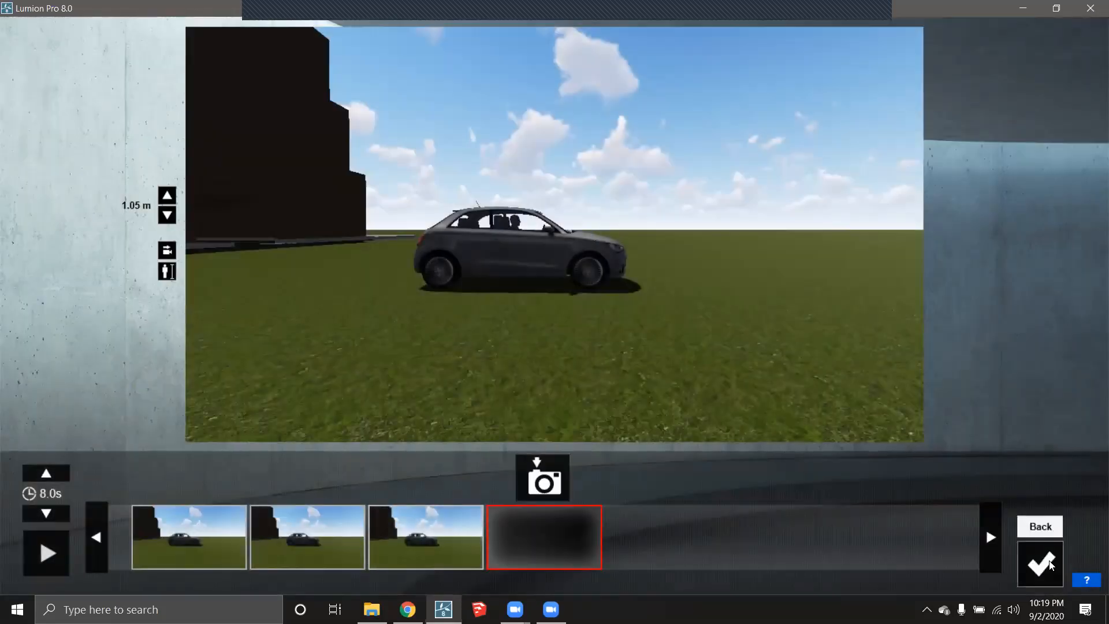
pyautogui.click(1041, 563)
pyautogui.click(32, 436)
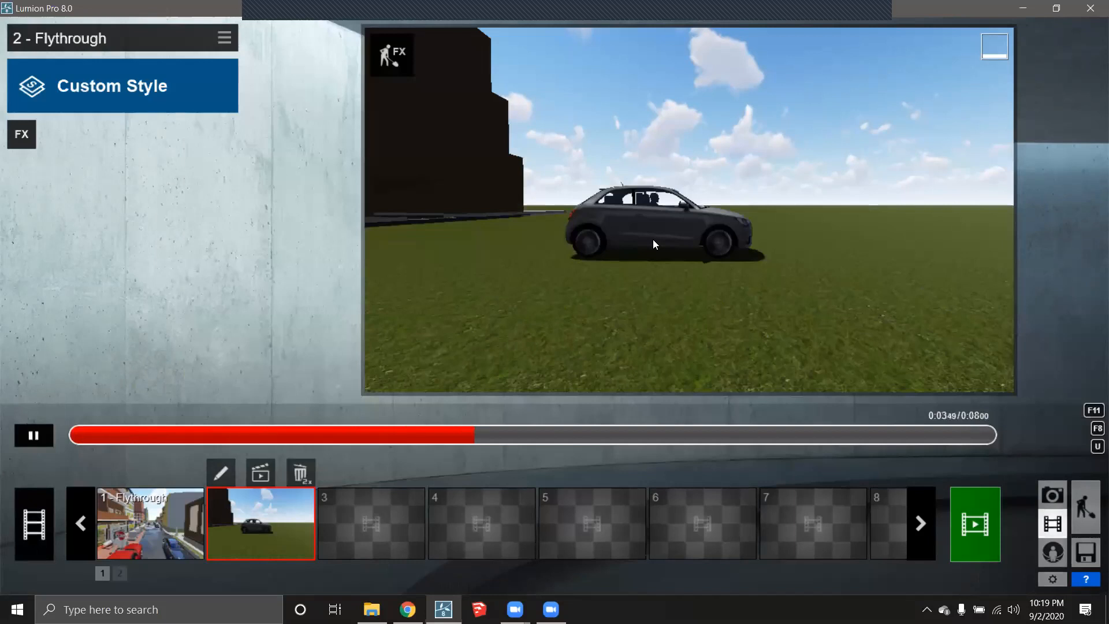
# - Pause clip 2, attach the Move effect from FX, and open its car position editing
pyautogui.click(33, 435)
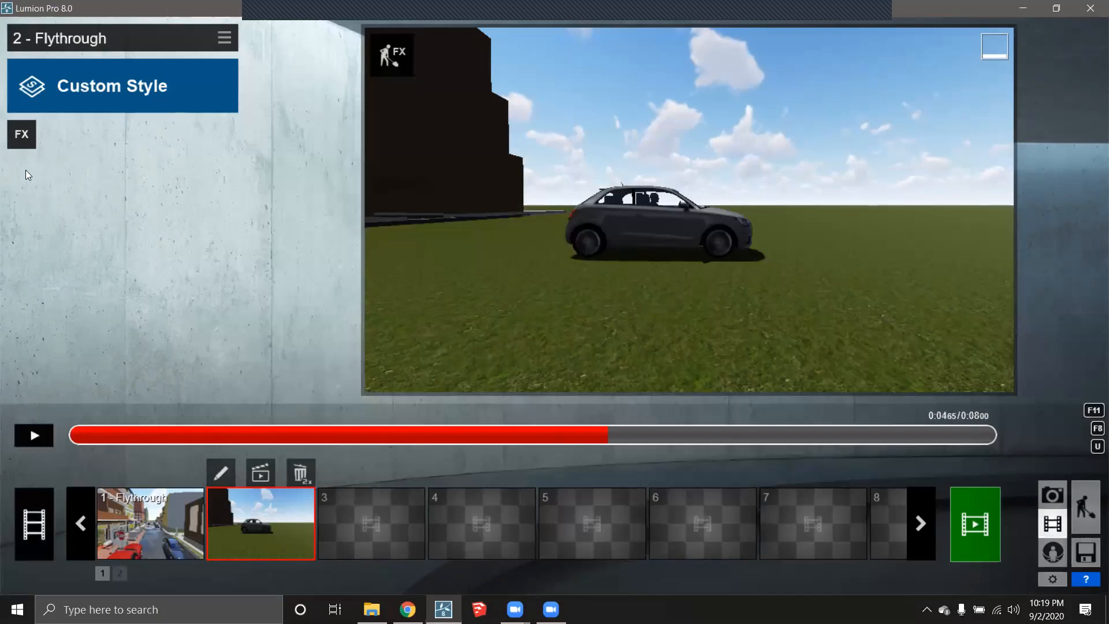
pyautogui.click(24, 134)
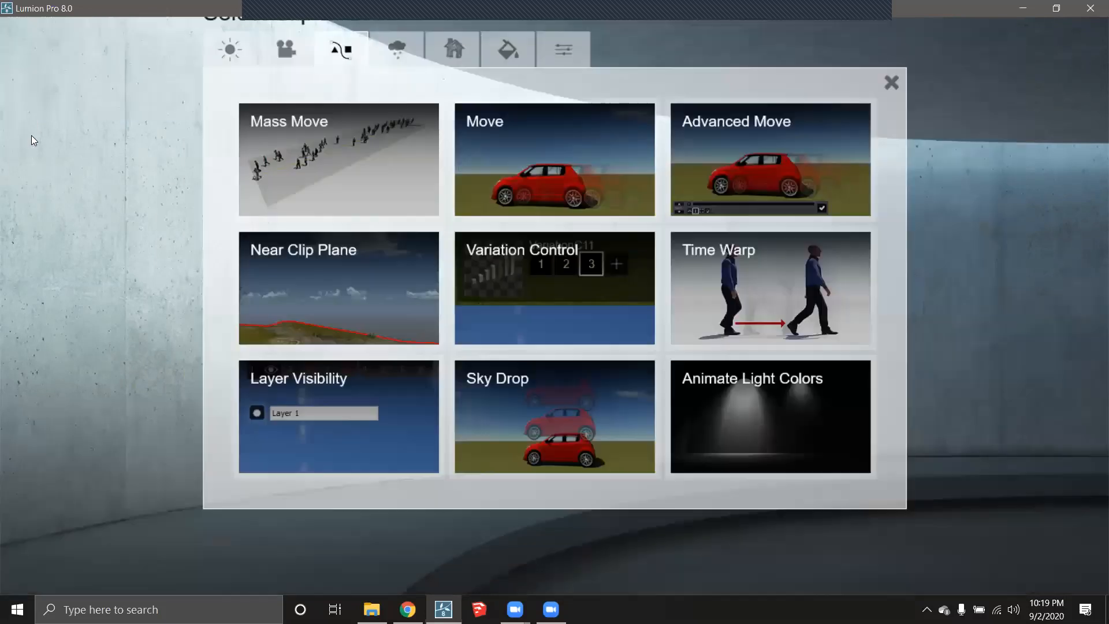
pyautogui.click(486, 191)
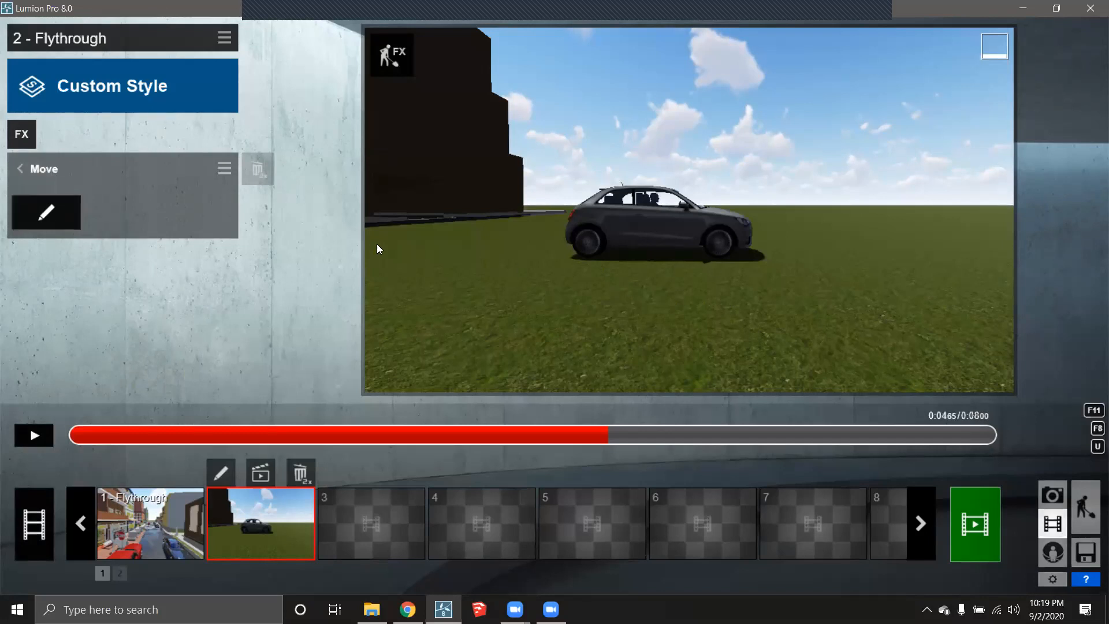
pyautogui.click(42, 215)
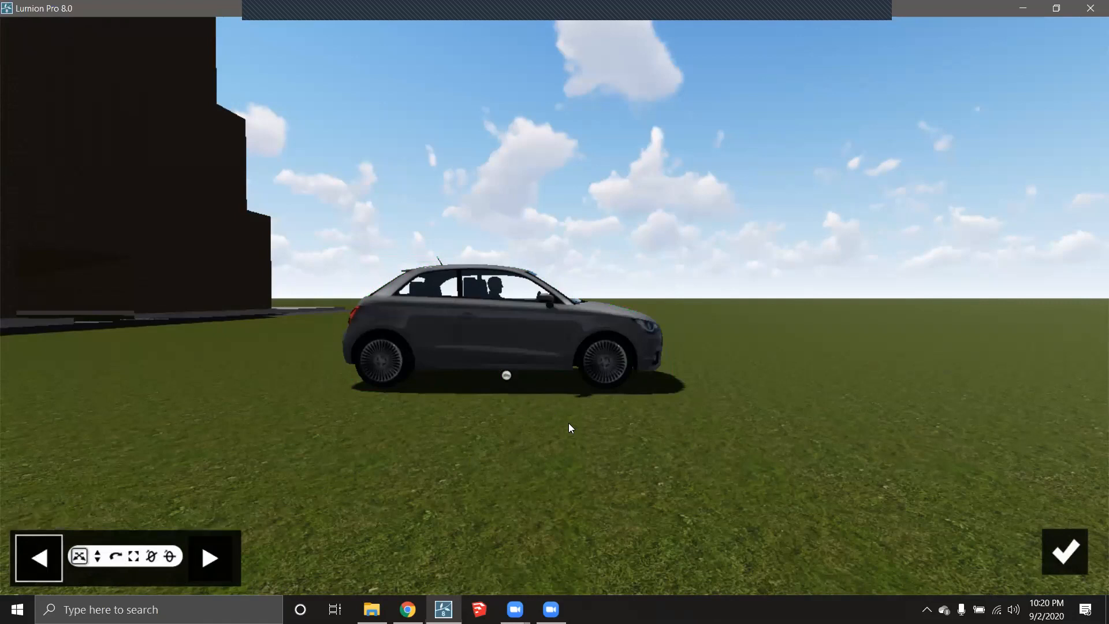
# - Set the Move end position by dragging the hatchback about 6.26 m right, then confirm
pyautogui.moveTo(546, 371); pyautogui.dragTo(583, 366, button='right')
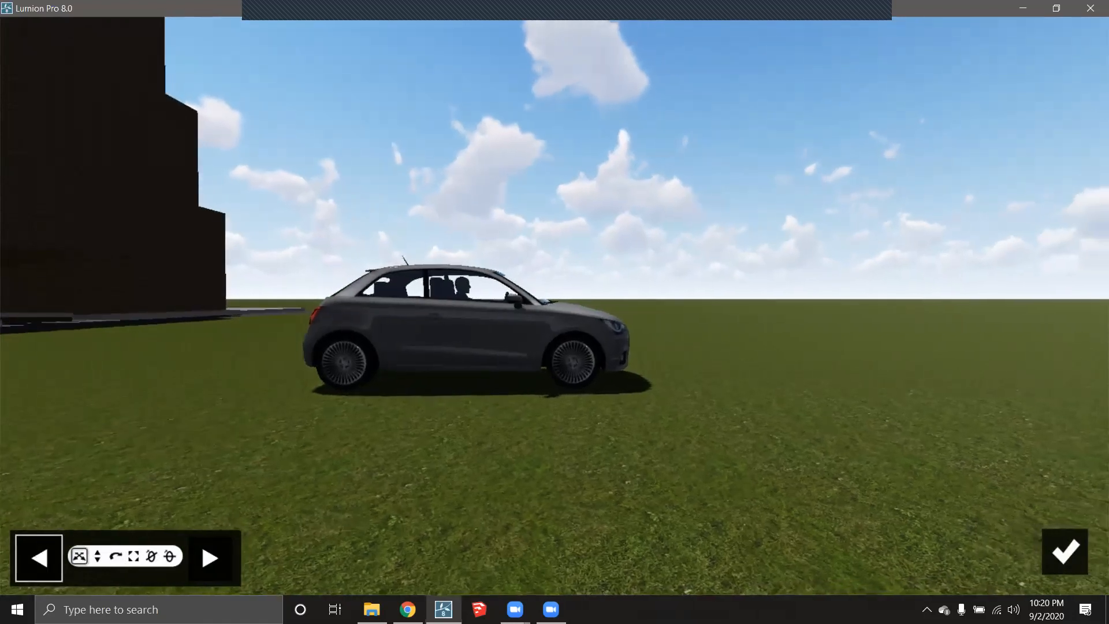
pyautogui.click(208, 557)
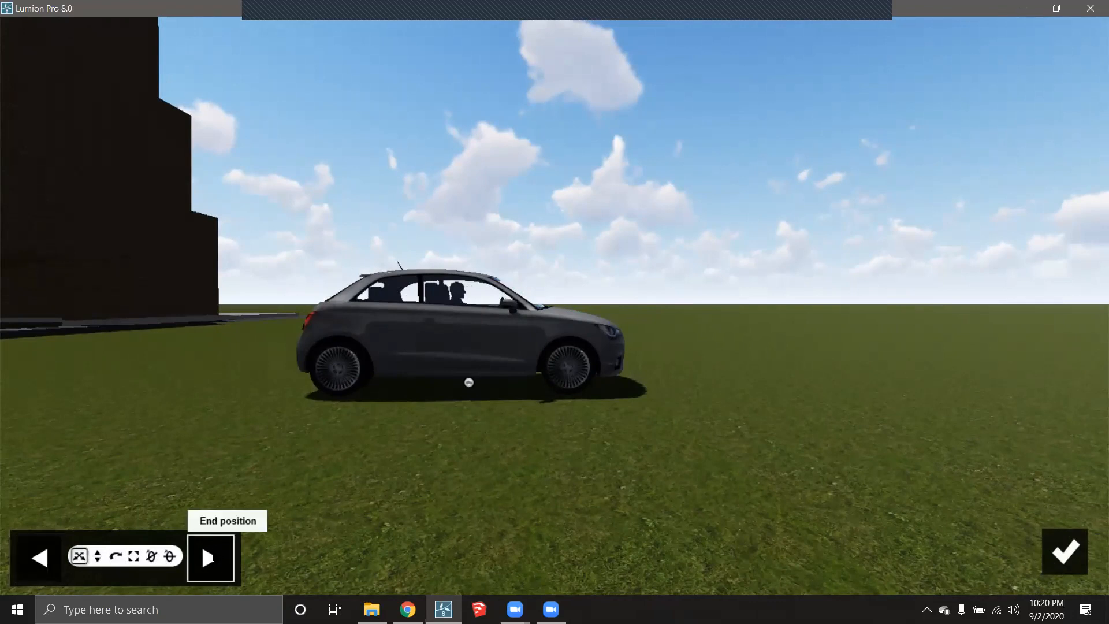
pyautogui.moveTo(469, 382); pyautogui.dragTo(1031, 381)
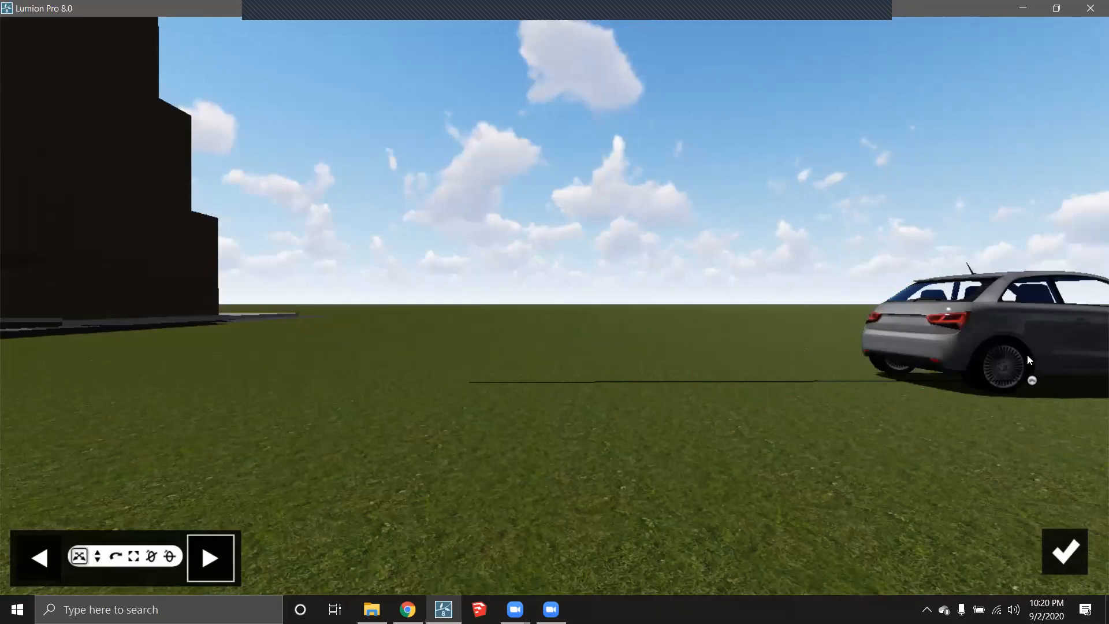
pyautogui.click(1077, 551)
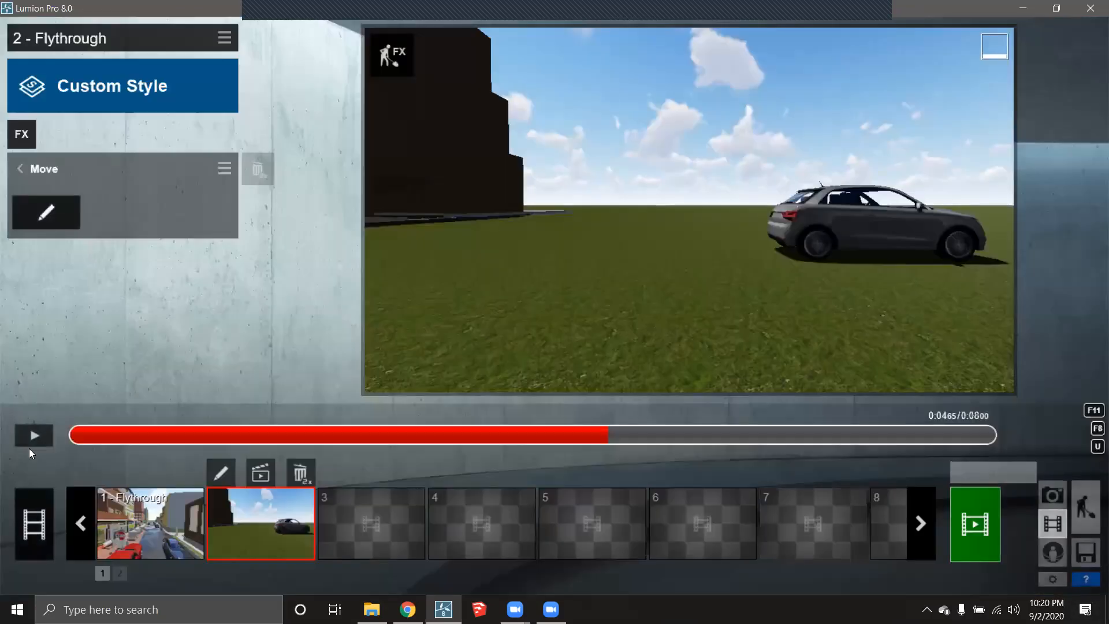
pyautogui.click(42, 440)
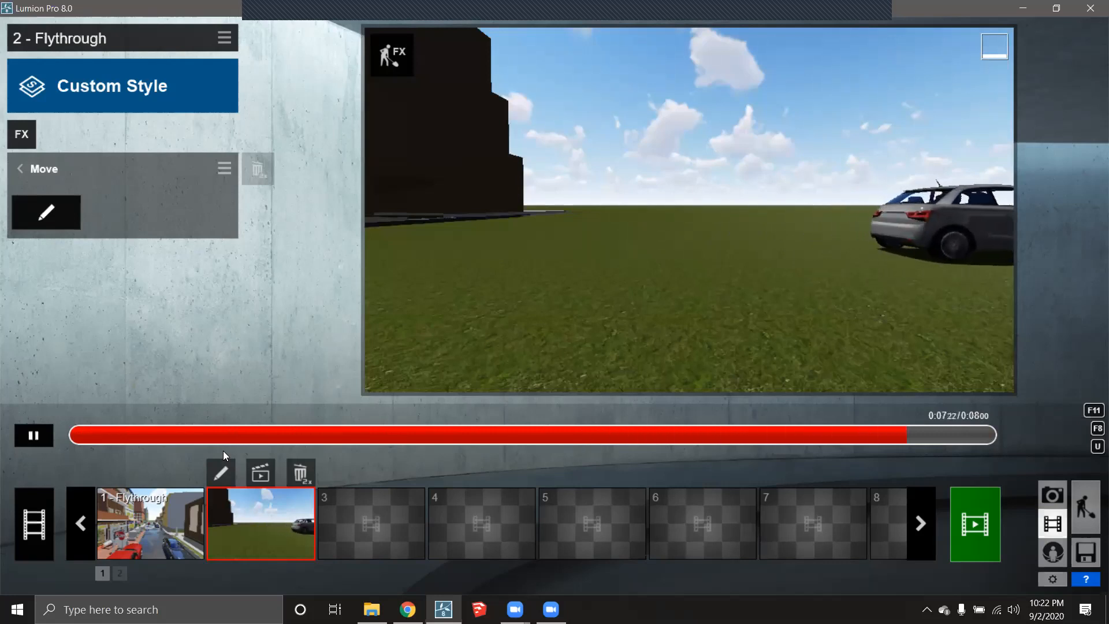
pyautogui.click(34, 435)
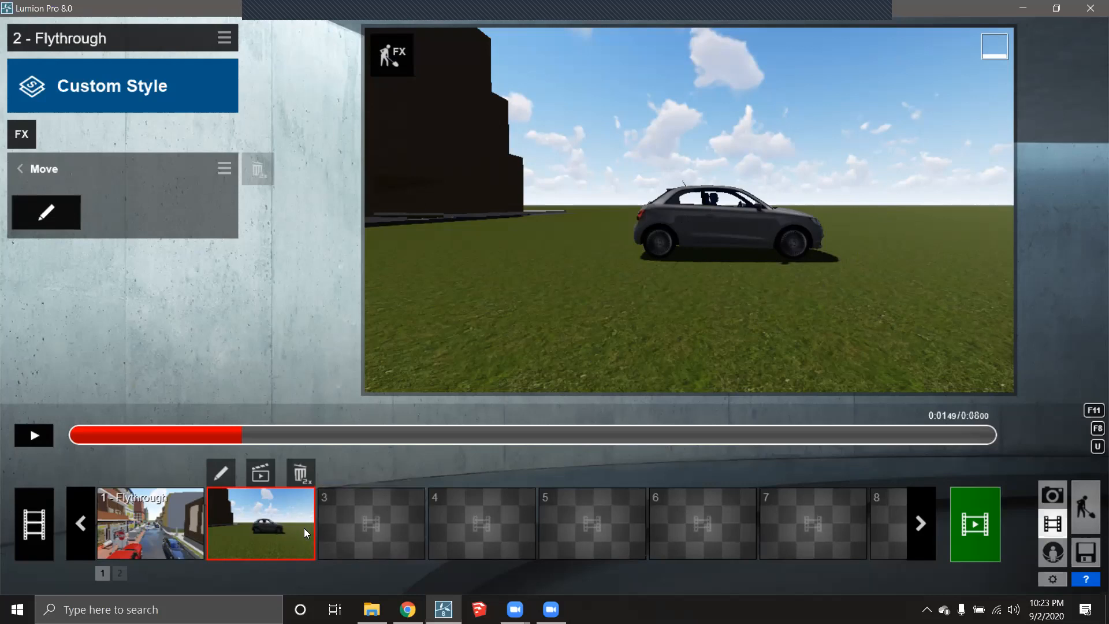
# - Reopen clip 2's camera keyframes and add a new keyframe facing the car's front
pyautogui.click(230, 472)
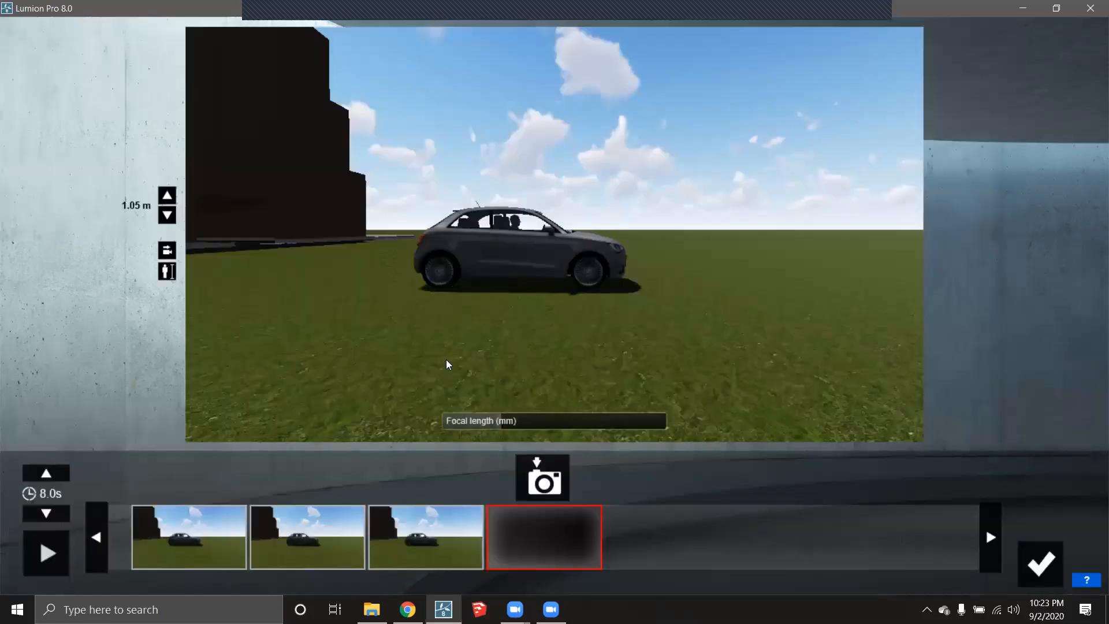
pyautogui.press('d')
pyautogui.press('d')
pyautogui.moveTo(595, 334); pyautogui.dragTo(585, 349, button='right')
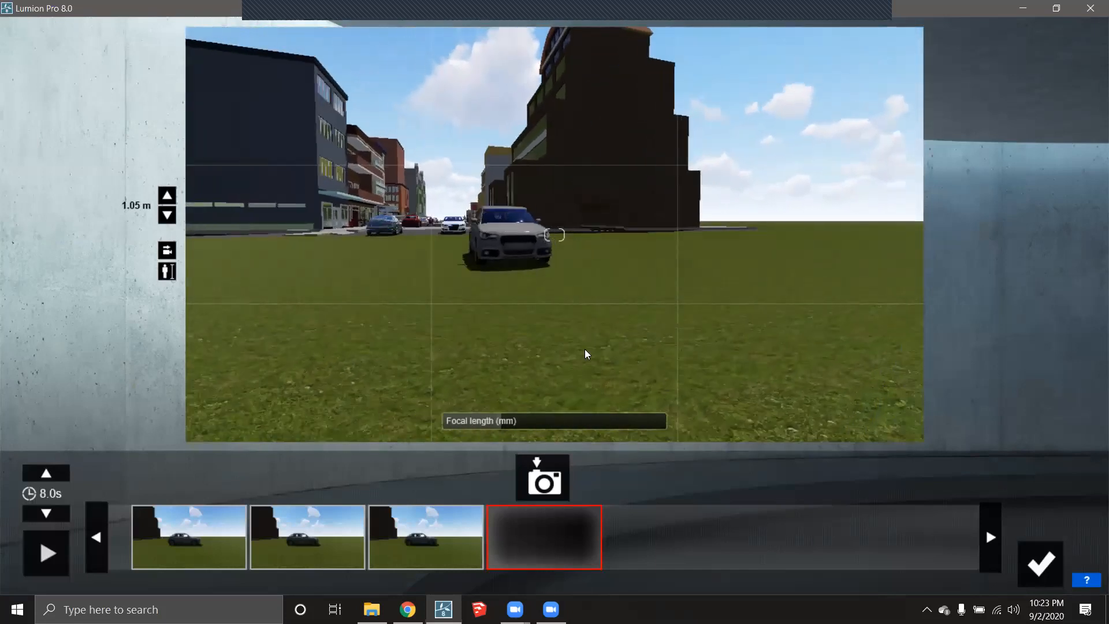
pyautogui.click(542, 479)
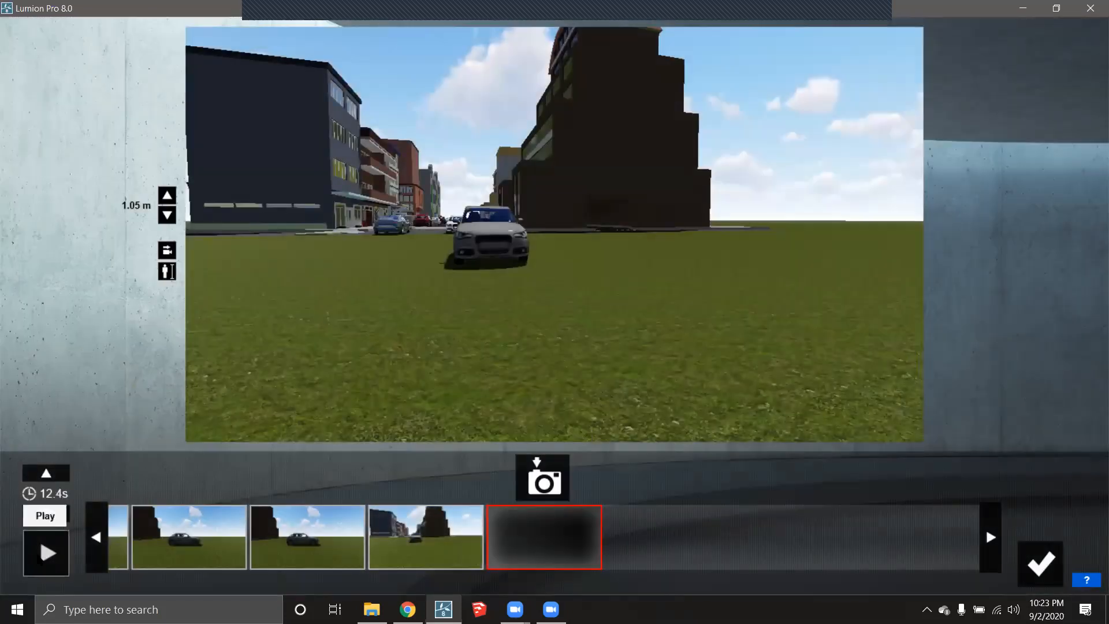
# - Play the 12.4-second clip, then recapture the fourth keyframe as a head-on car view
pyautogui.click(46, 553)
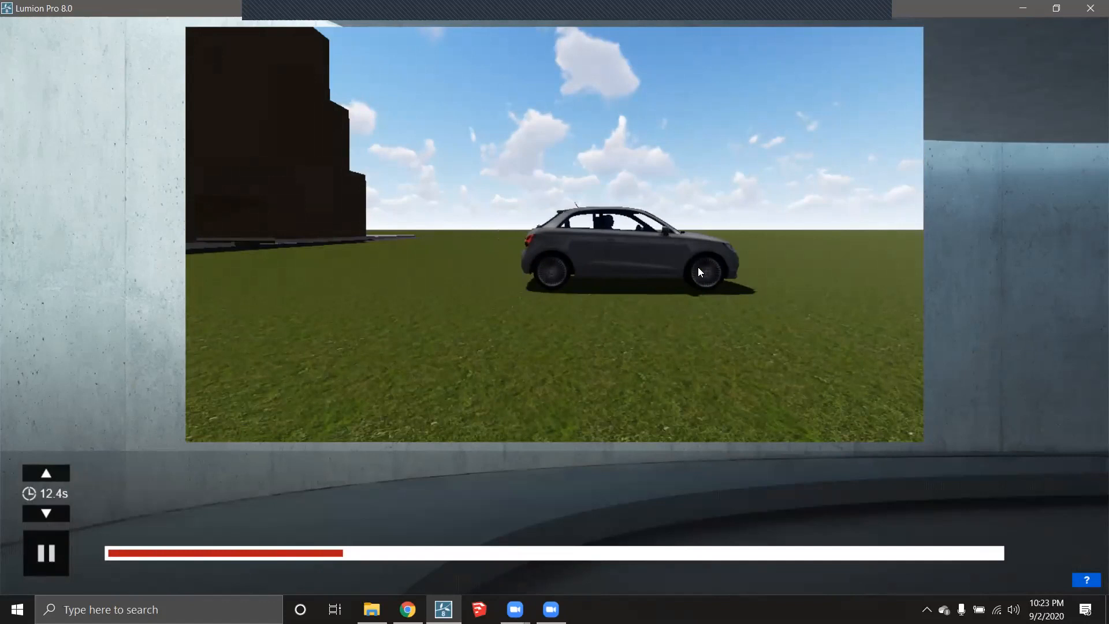
pyautogui.click(63, 548)
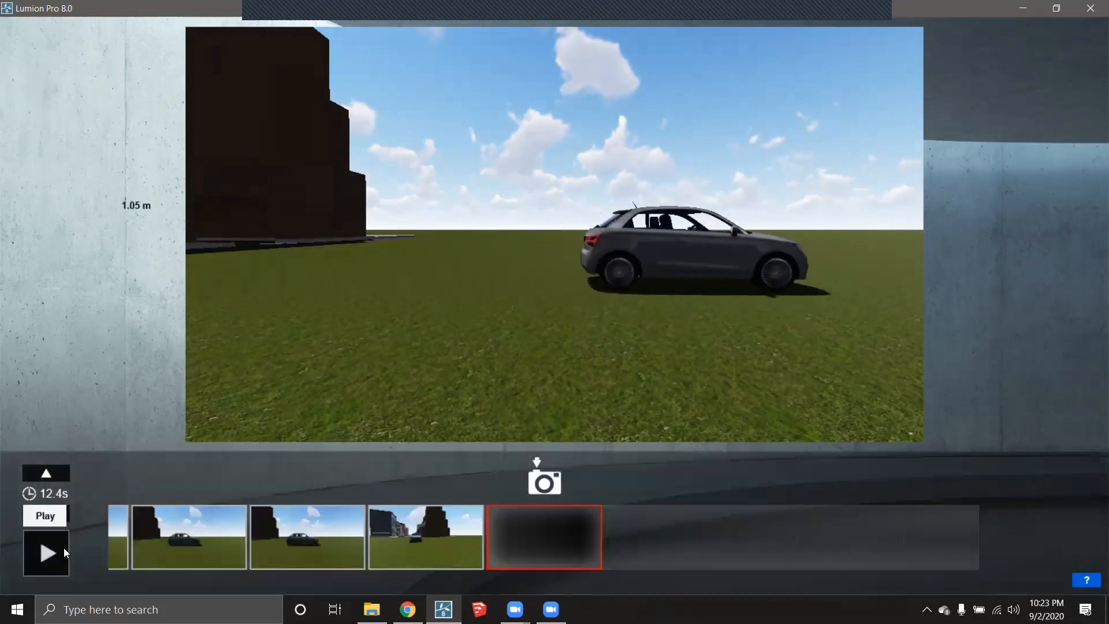
pyautogui.click(438, 543)
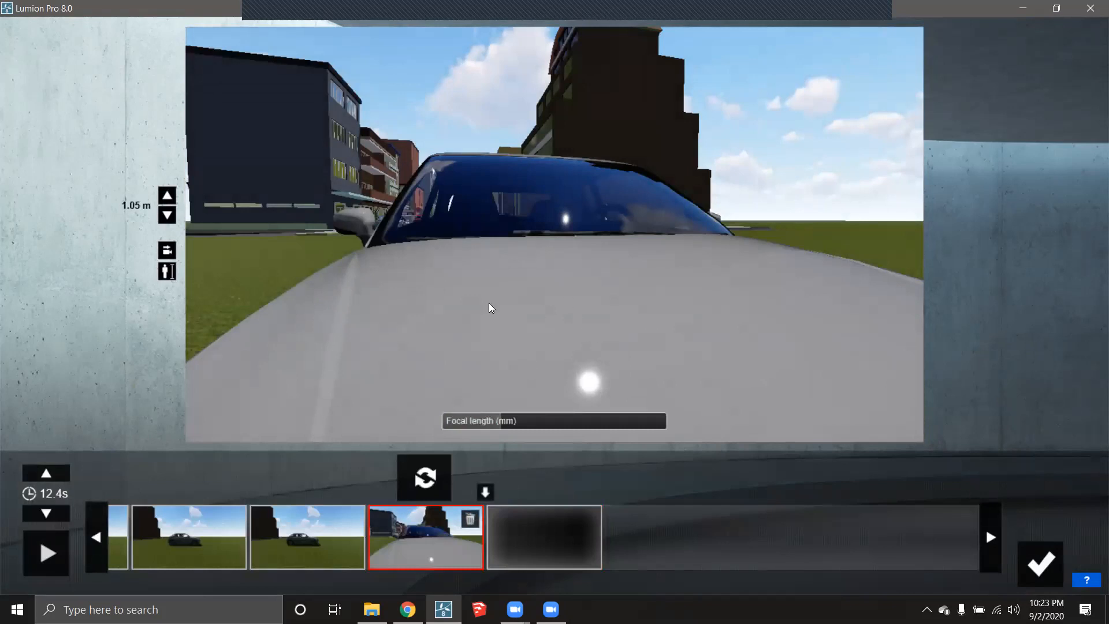
pyautogui.scroll(-3, 563, 309)
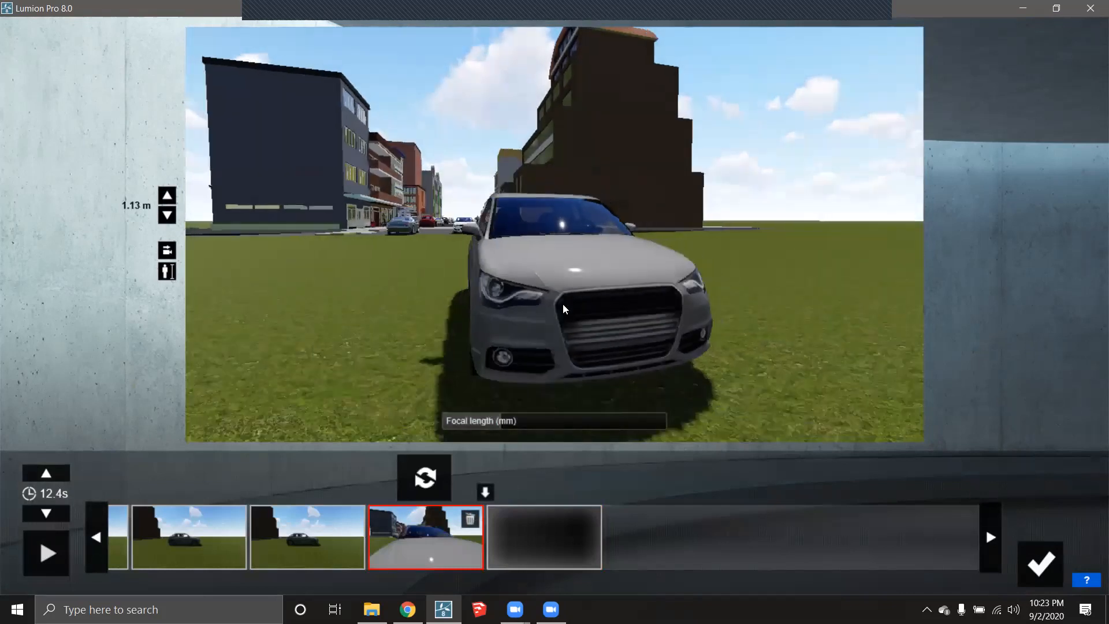
pyautogui.click(435, 478)
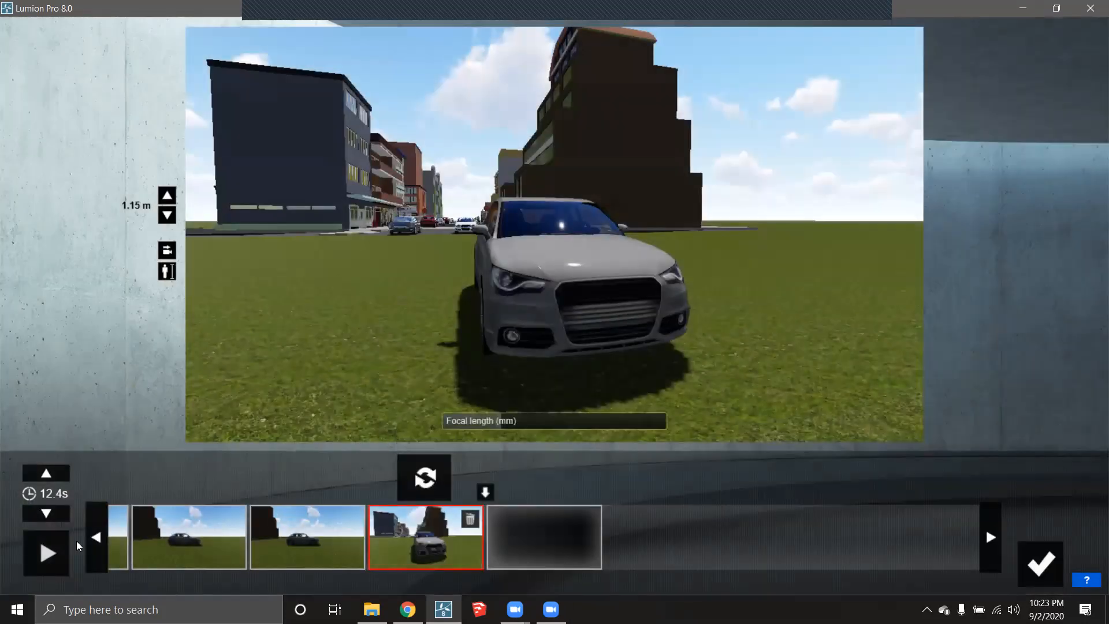
# - Preview clip 2's camera path, stop it, and save the keyframes back to the movie timeline
pyautogui.click(47, 553)
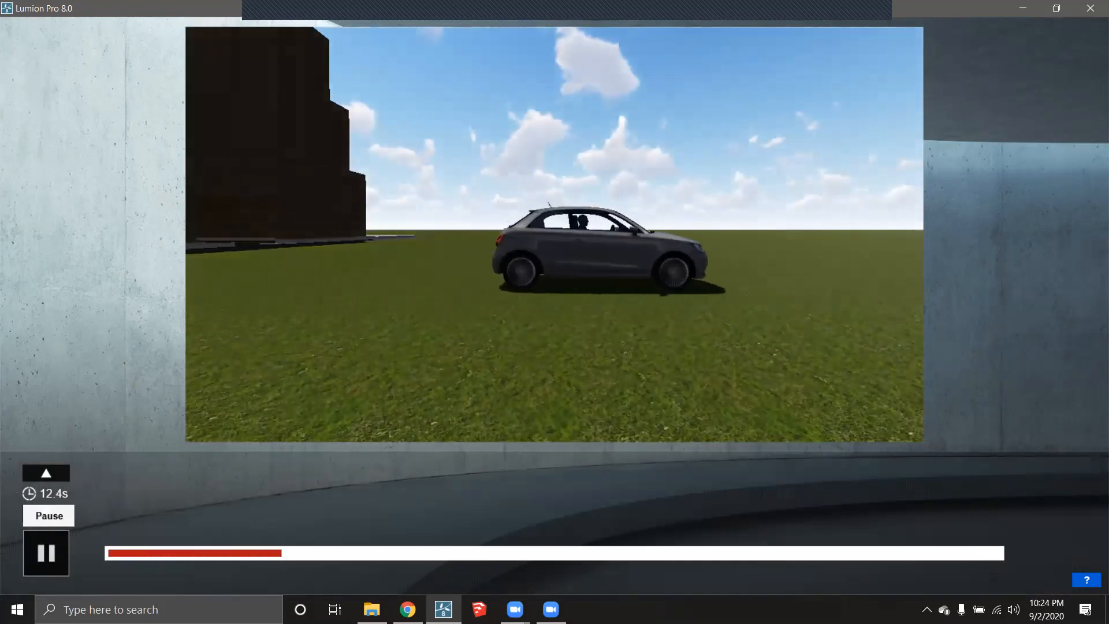
pyautogui.click(45, 553)
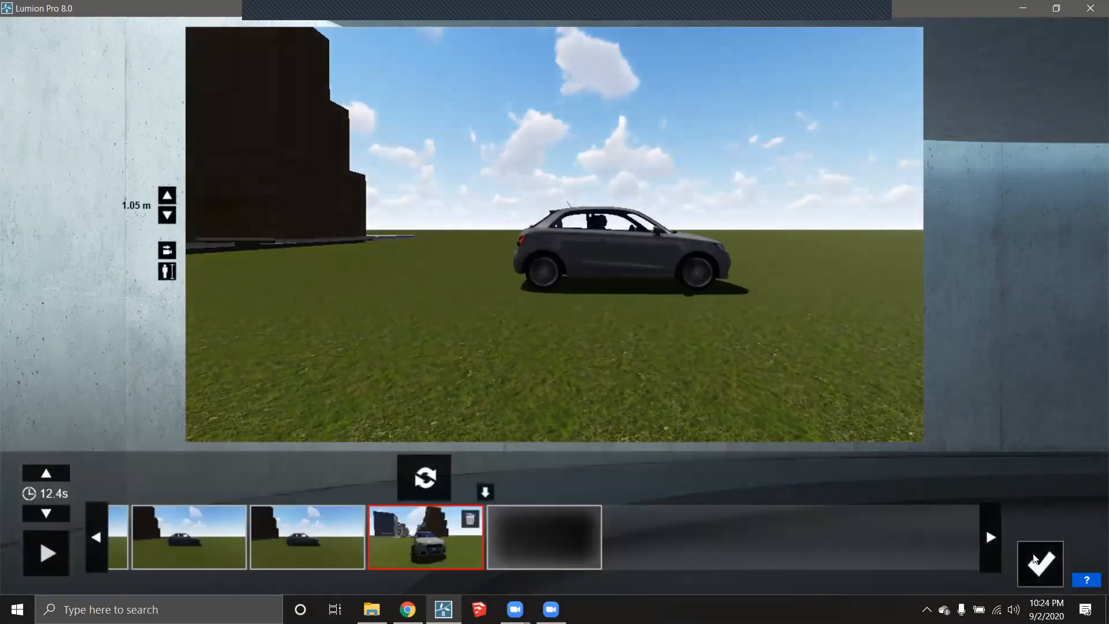
pyautogui.click(1034, 559)
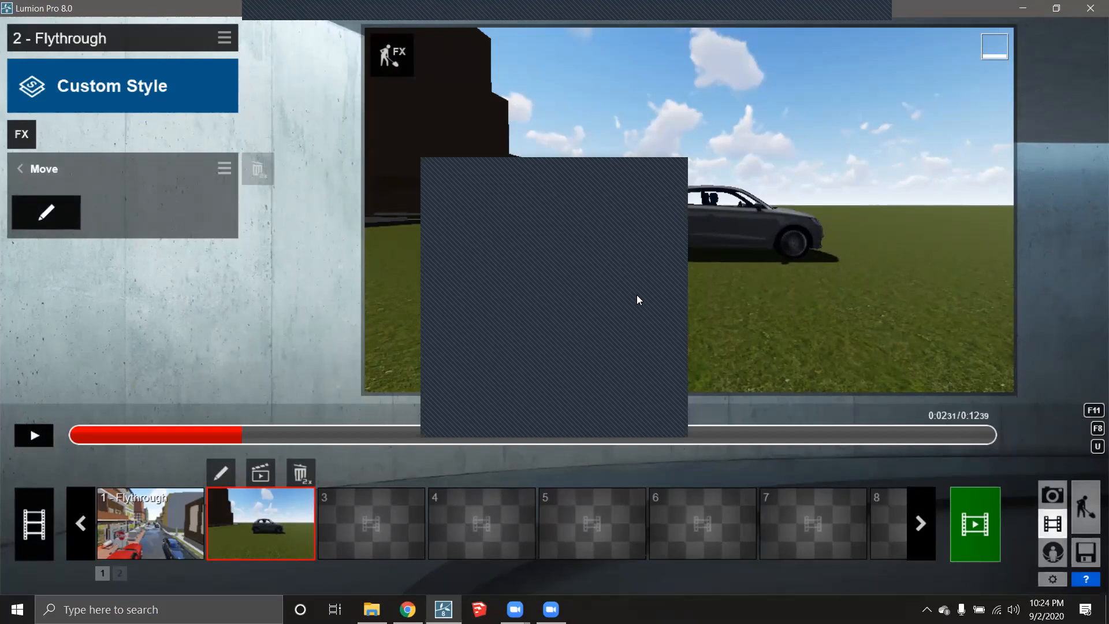
pyautogui.click(586, 169)
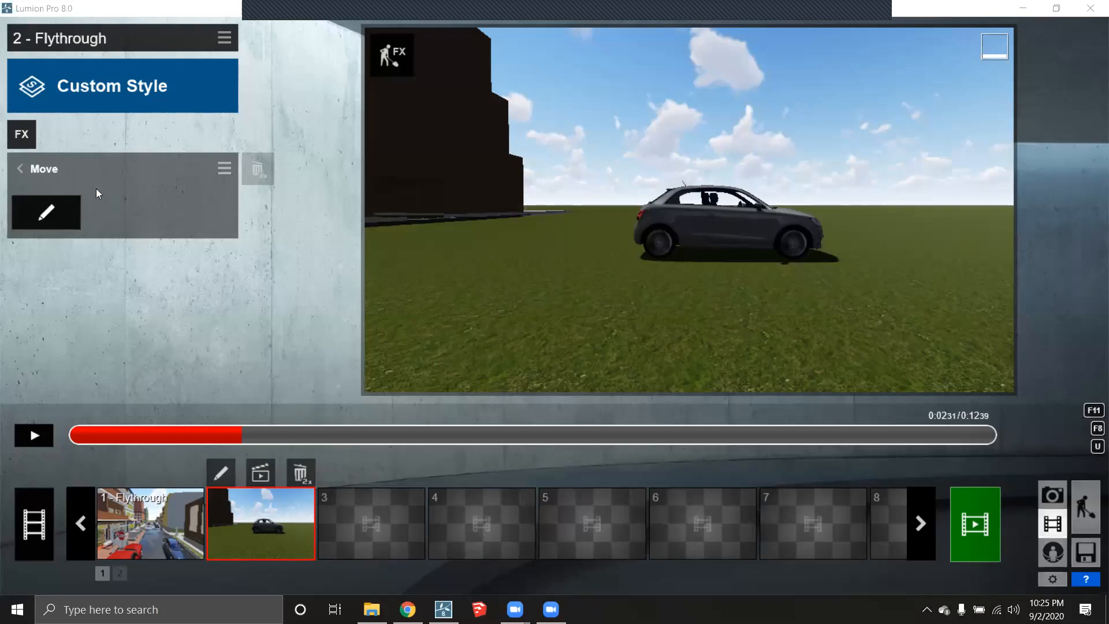
# - At clip 2's Move end position, rotate the car to face forward and shrink it slightly
pyautogui.click(37, 216)
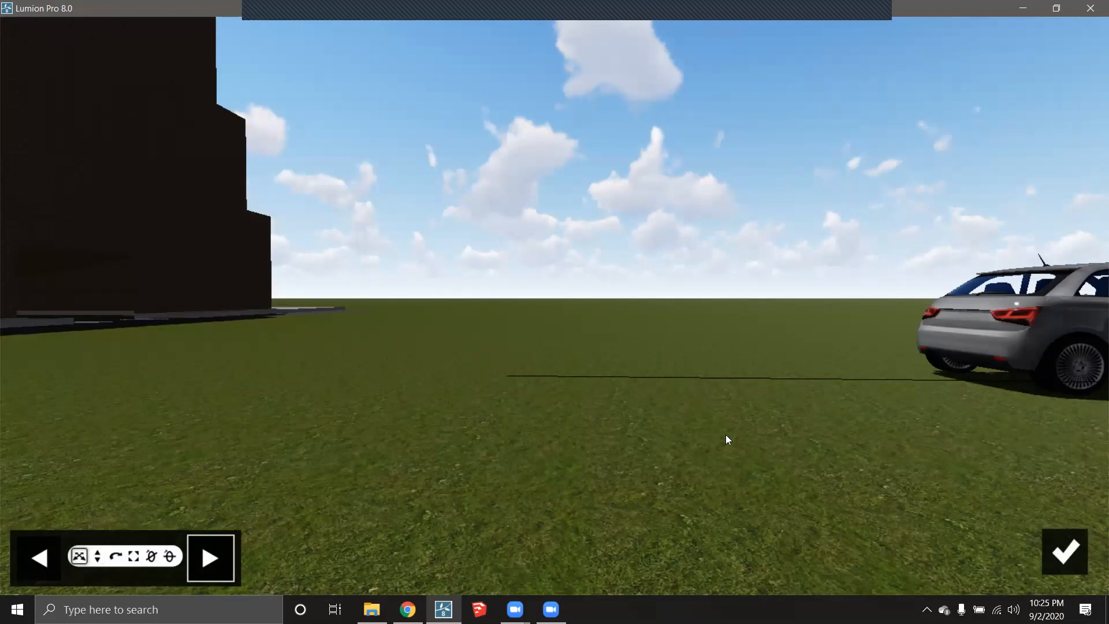
pyautogui.moveTo(725, 434); pyautogui.dragTo(767, 422, button='right')
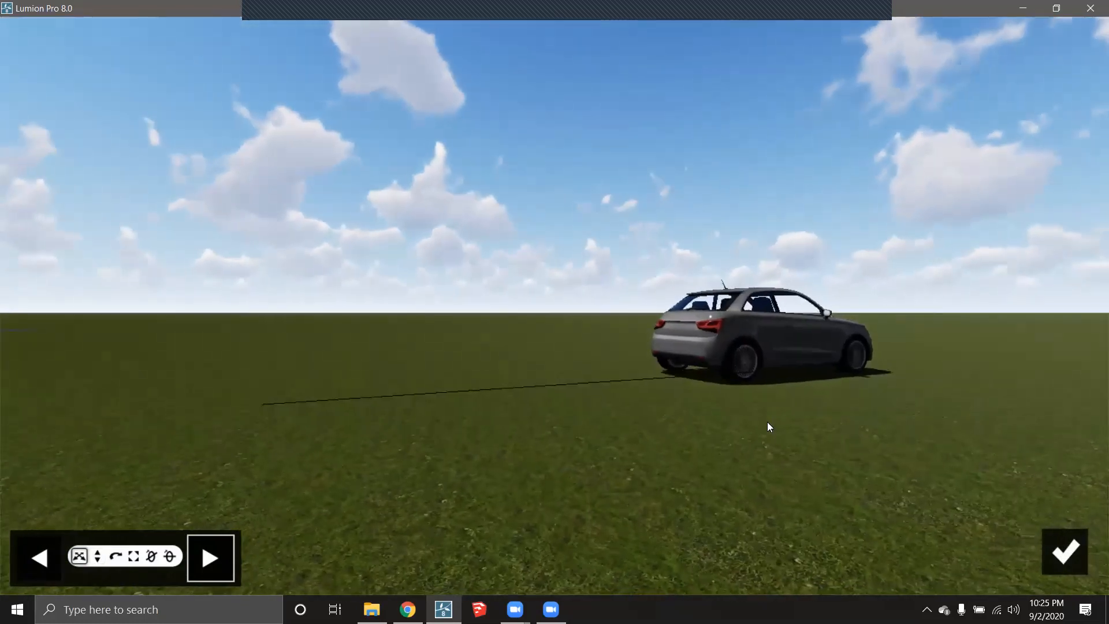
pyautogui.click(39, 557)
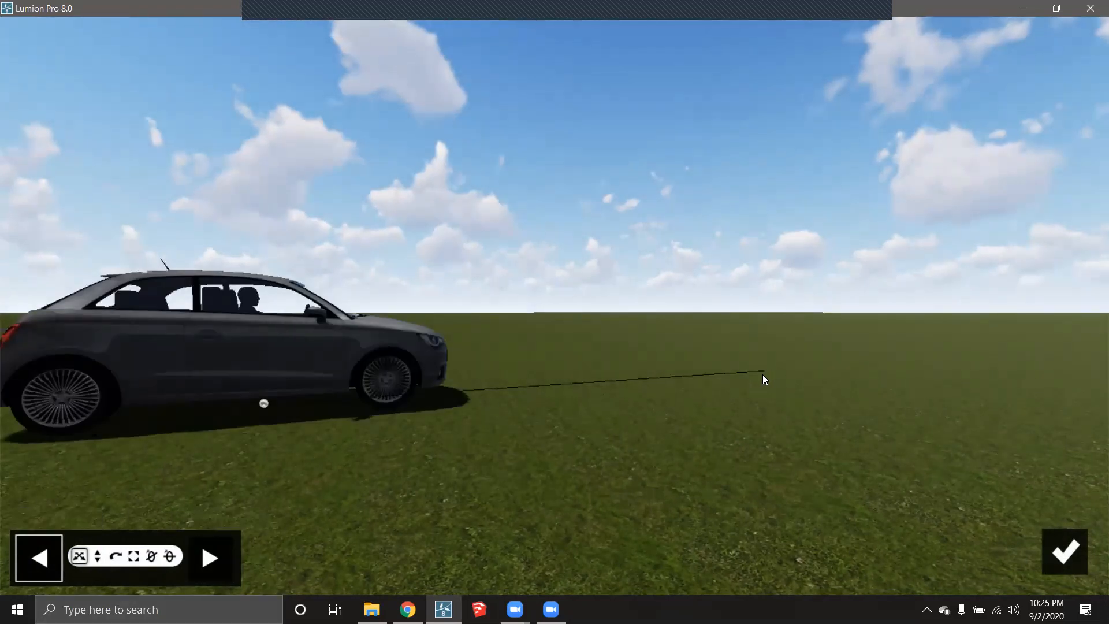
pyautogui.click(202, 544)
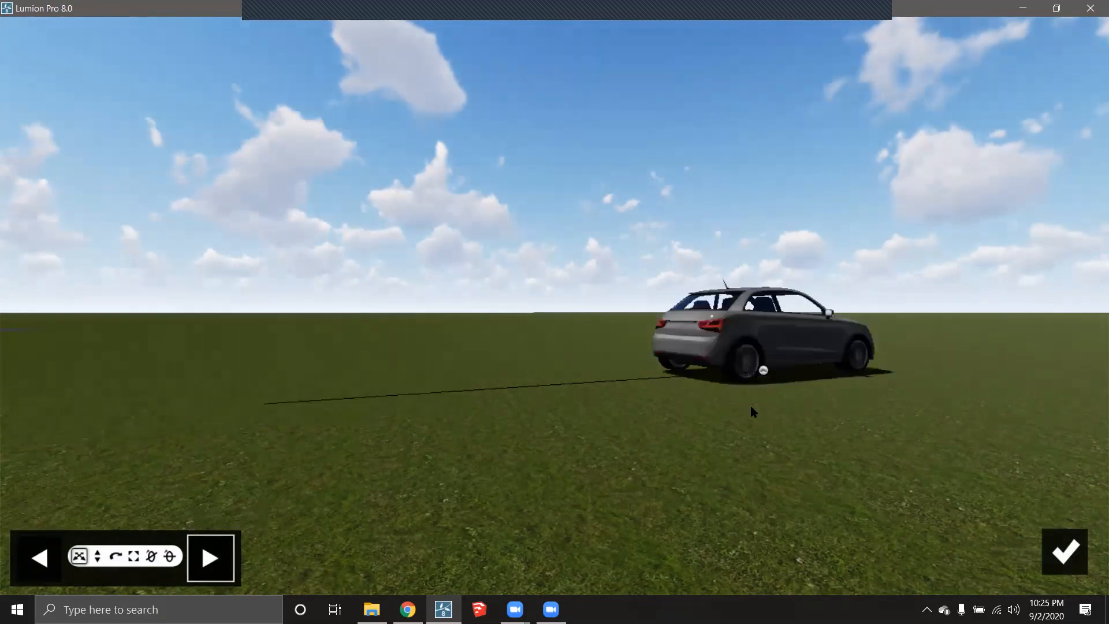
pyautogui.click(98, 556)
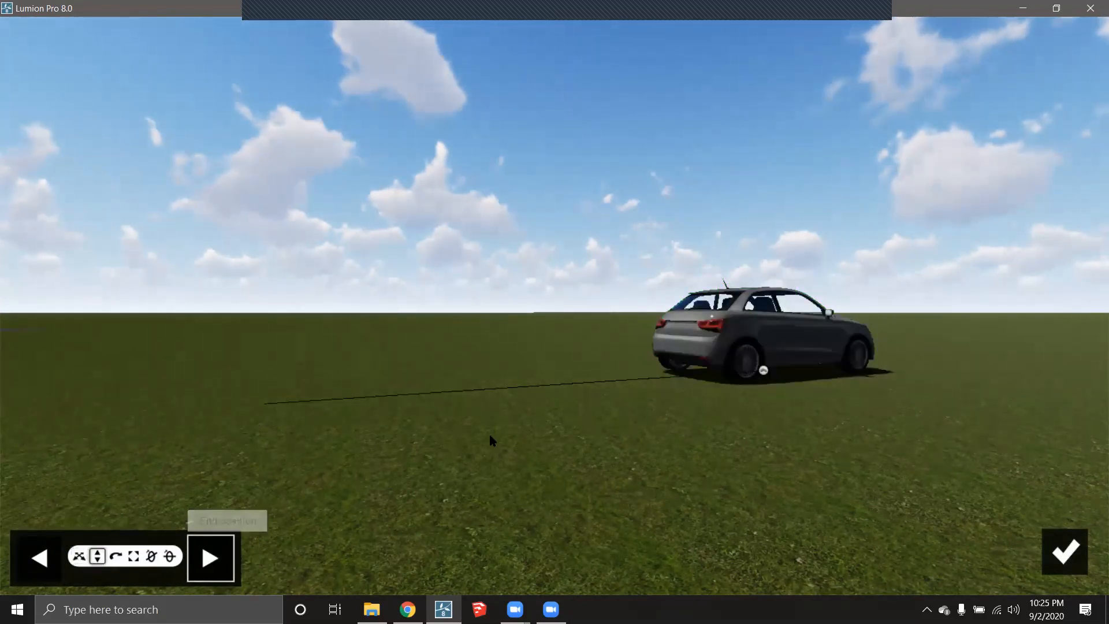
pyautogui.click(116, 557)
pyautogui.moveTo(762, 370); pyautogui.dragTo(892, 382)
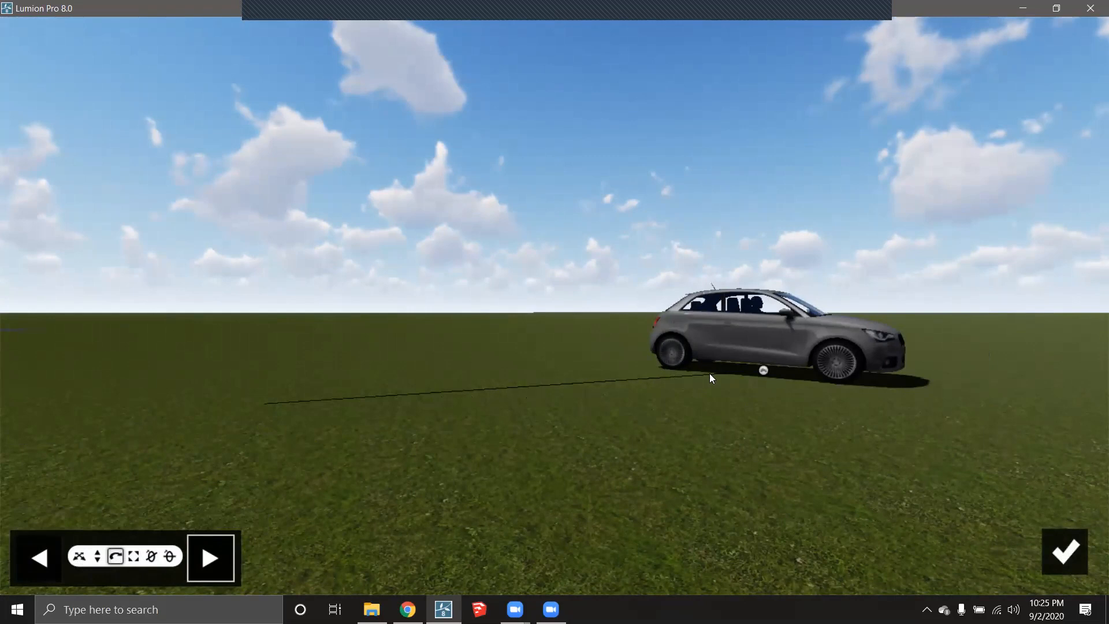
pyautogui.click(133, 557)
pyautogui.moveTo(762, 370); pyautogui.dragTo(764, 394)
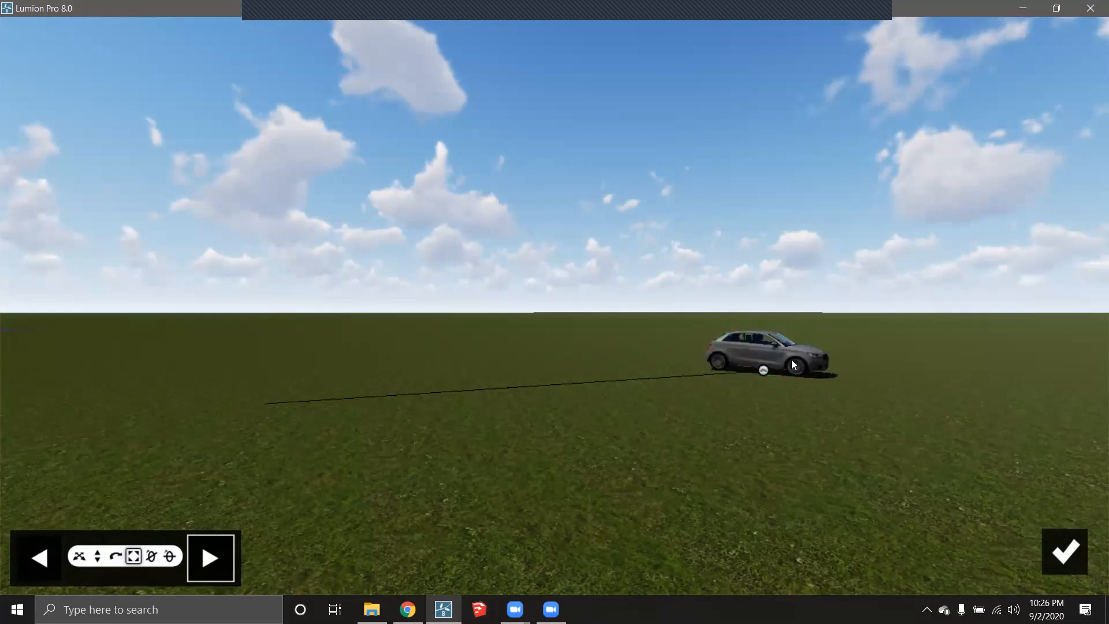
# - Accept the Move edit and play clip 2 to watch the car cross the grass
pyautogui.click(1065, 552)
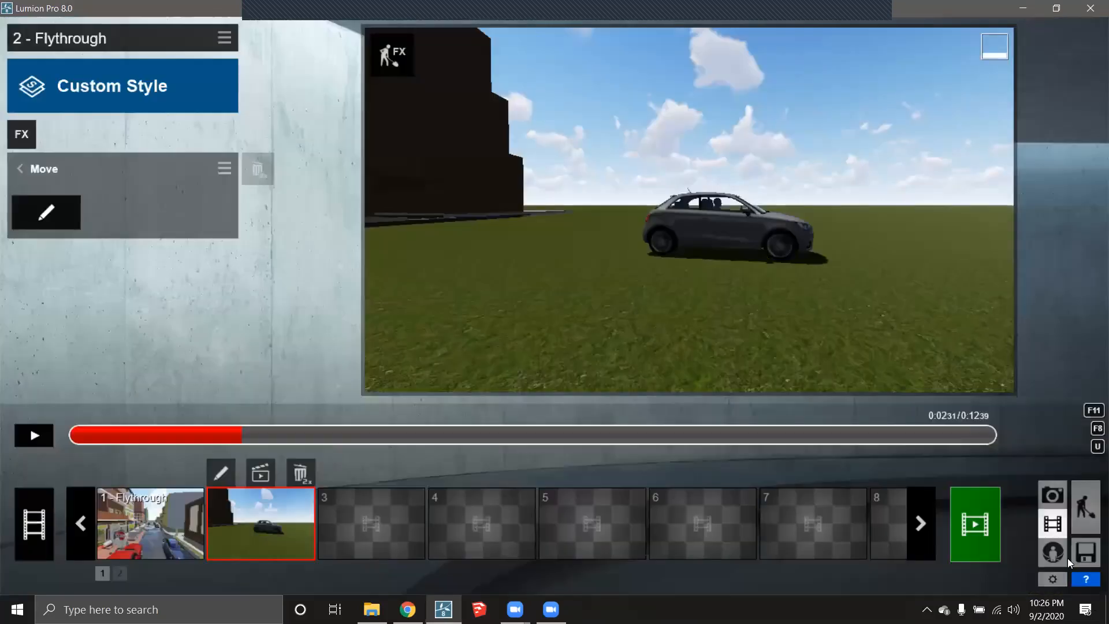
pyautogui.click(32, 436)
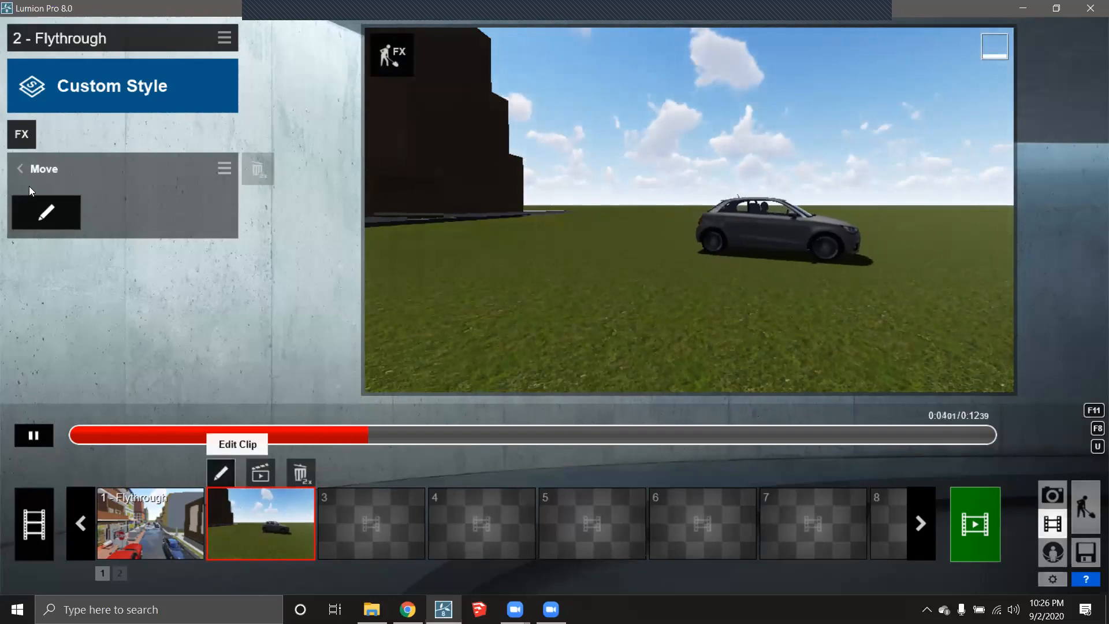
# - Enlarge the car at the Move end position in two passes, comparing with the start, and confirm
pyautogui.click(41, 213)
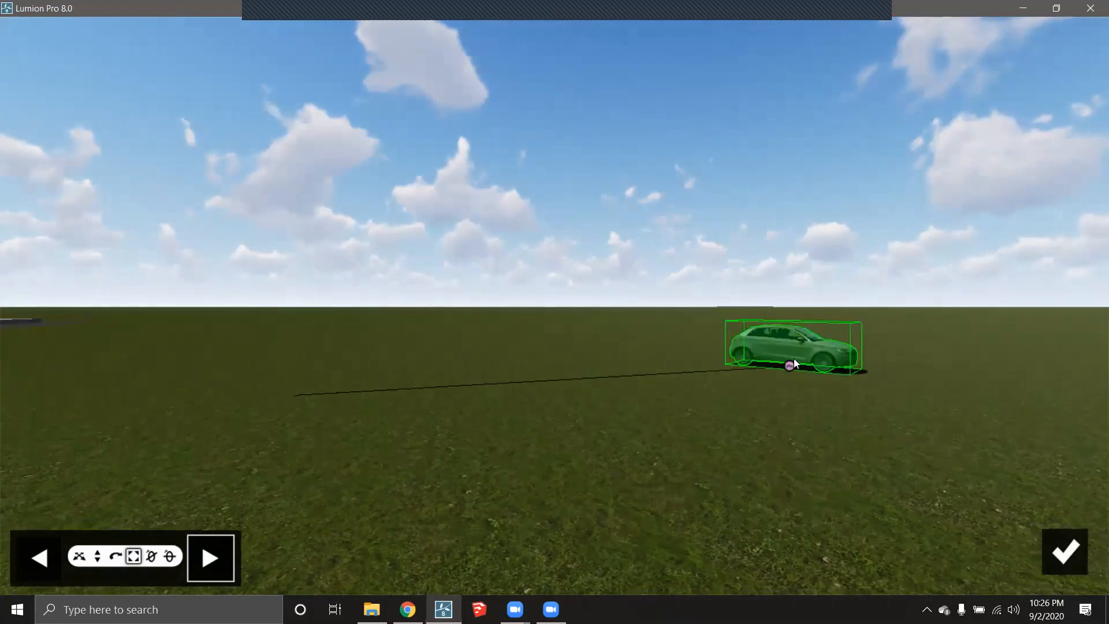
pyautogui.moveTo(791, 363); pyautogui.dragTo(796, 351)
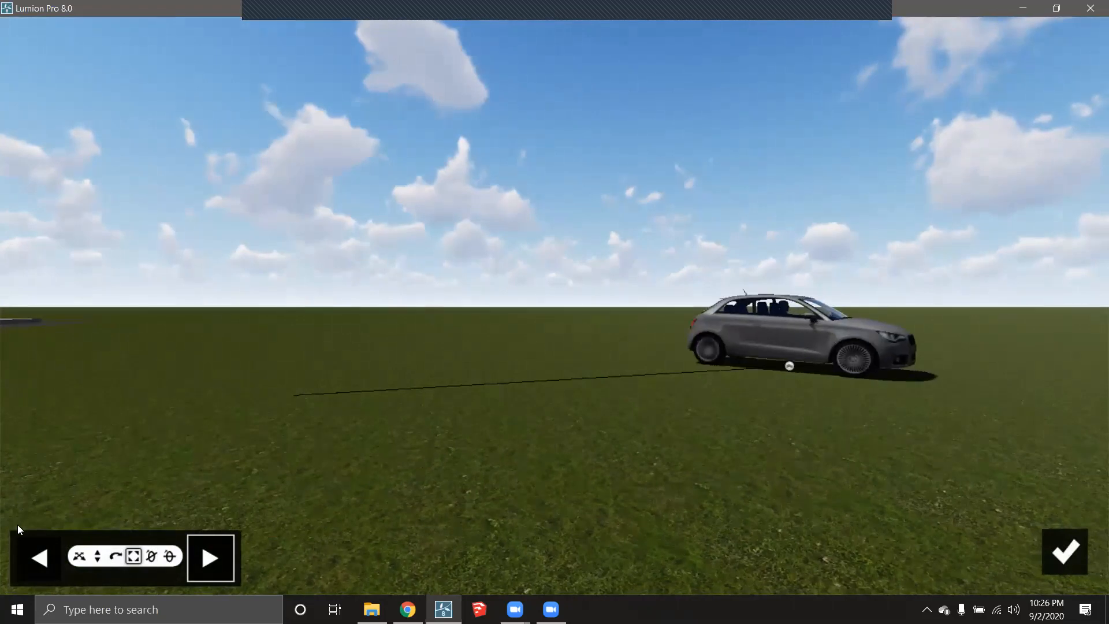
pyautogui.click(32, 560)
pyautogui.click(211, 557)
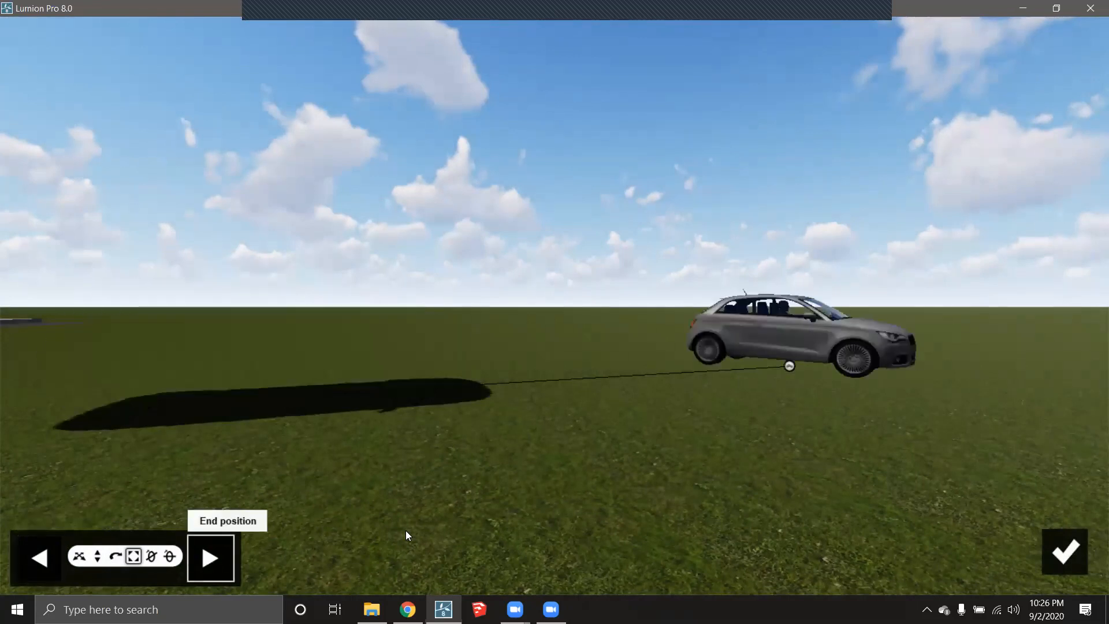
pyautogui.moveTo(785, 361); pyautogui.dragTo(788, 352)
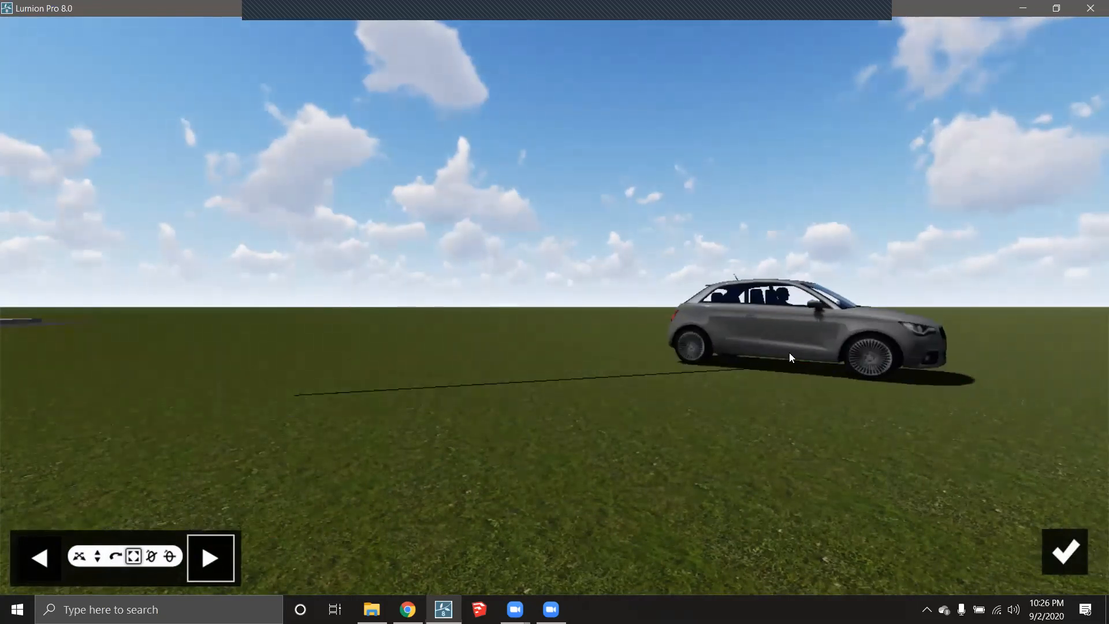
pyautogui.click(36, 557)
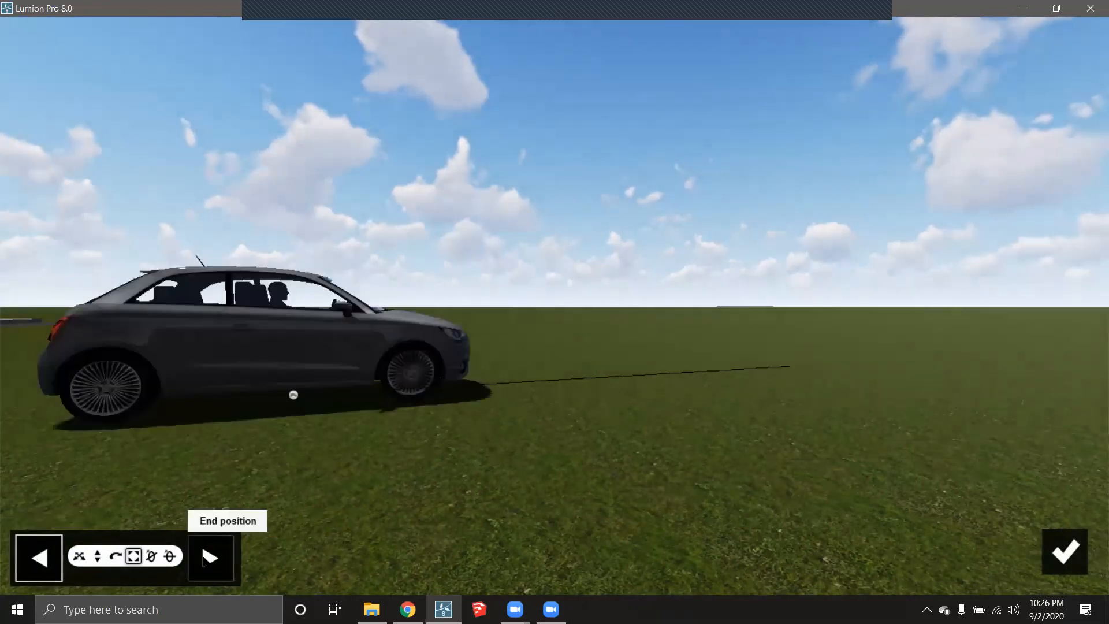
pyautogui.click(210, 557)
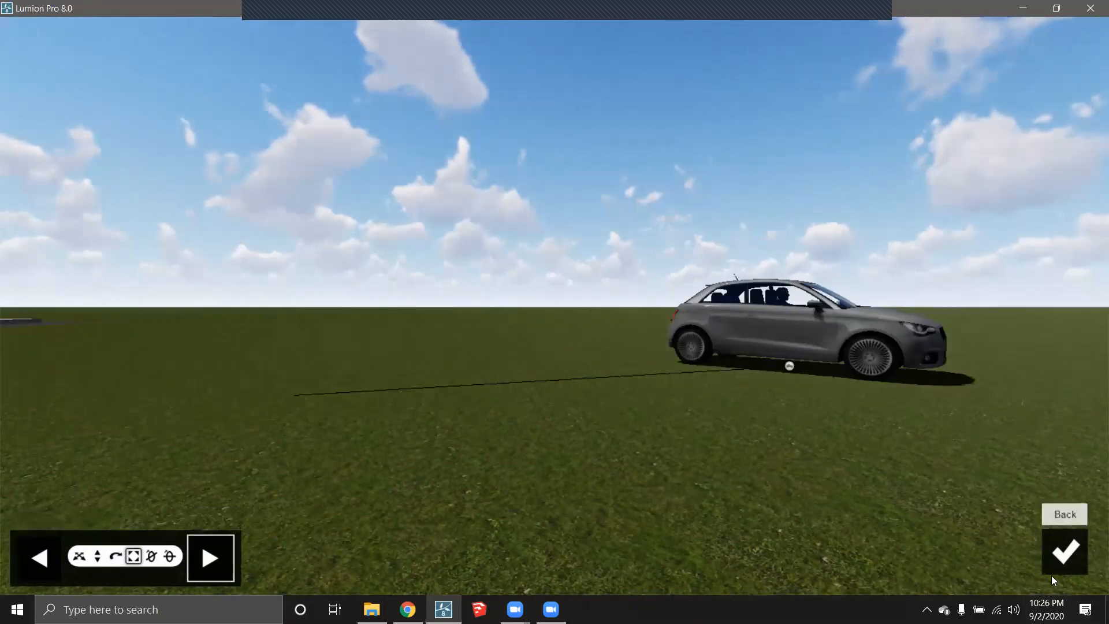
pyautogui.click(1062, 553)
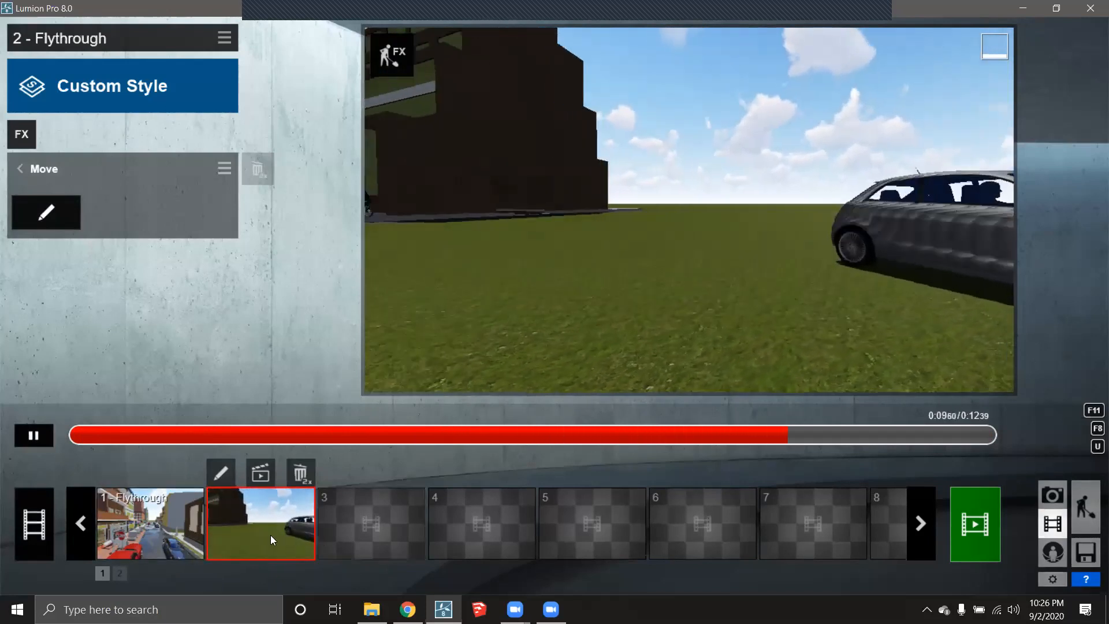
# - Preview the Flythrough clip, then delete clip 2 from the movie
pyautogui.click(158, 537)
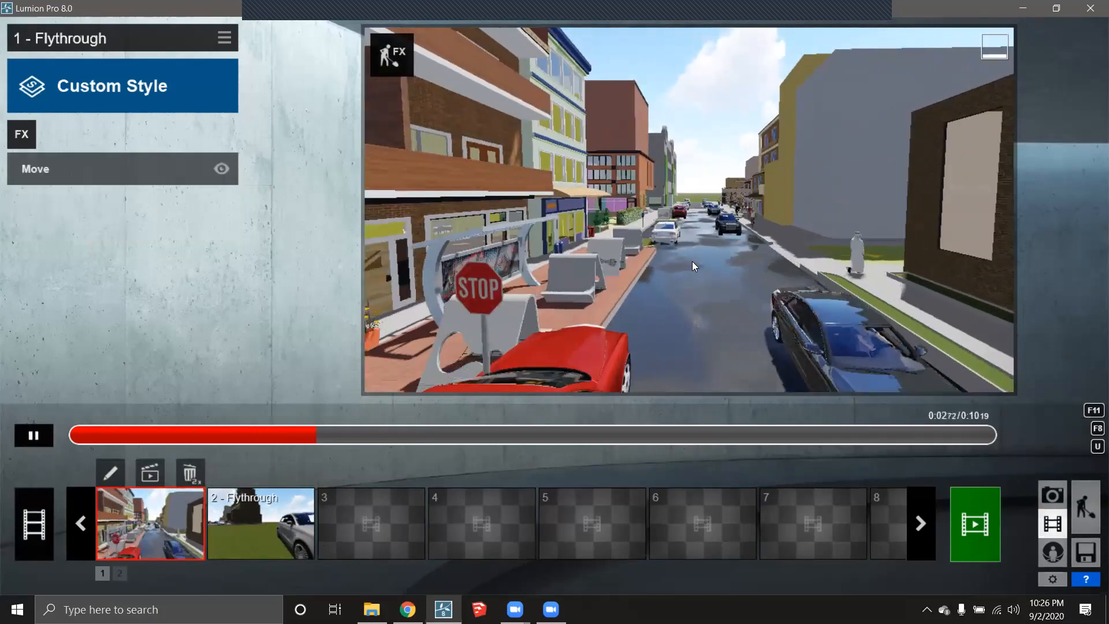
pyautogui.click(261, 500)
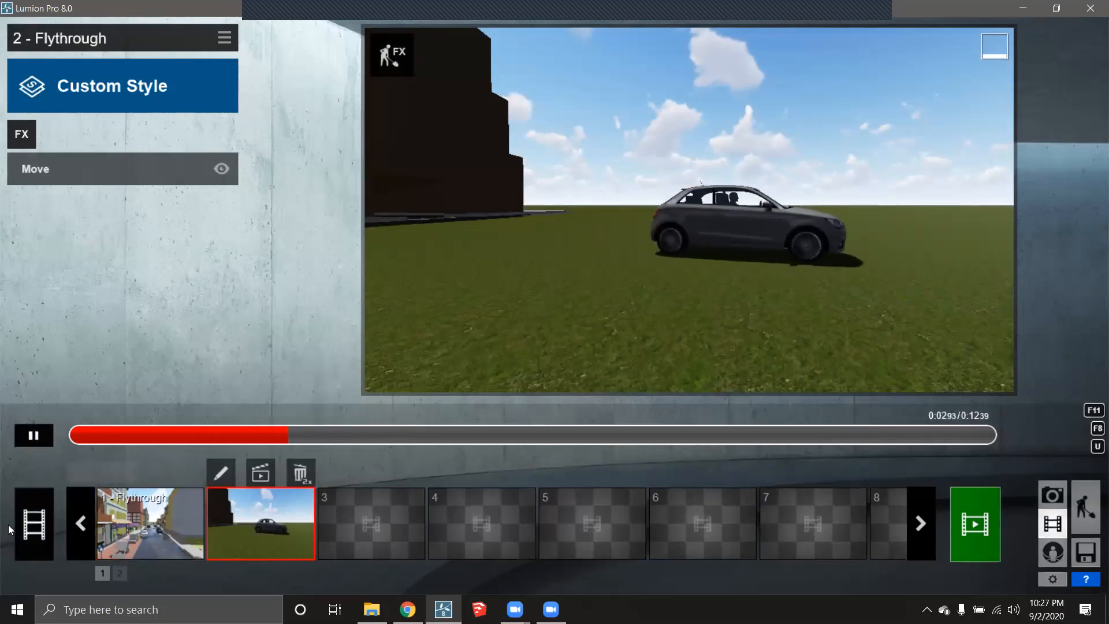
pyautogui.doubleClick(301, 473)
# - Select the 1 - Flythrough clip and check its camera keyframes without changing them
pyautogui.click(181, 503)
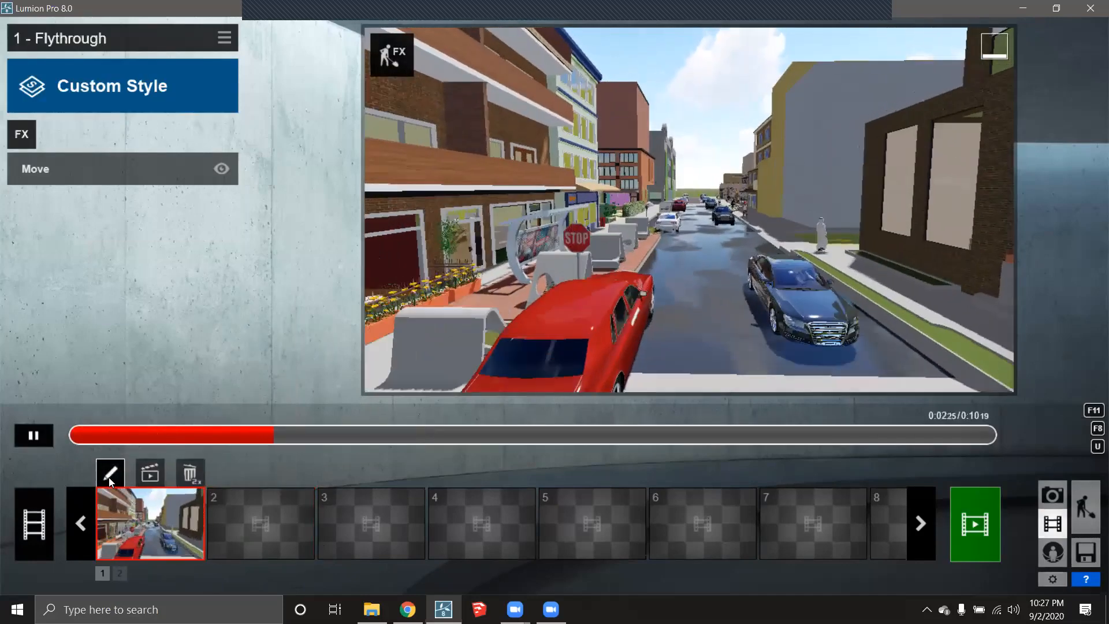
pyautogui.click(110, 474)
pyautogui.click(1039, 563)
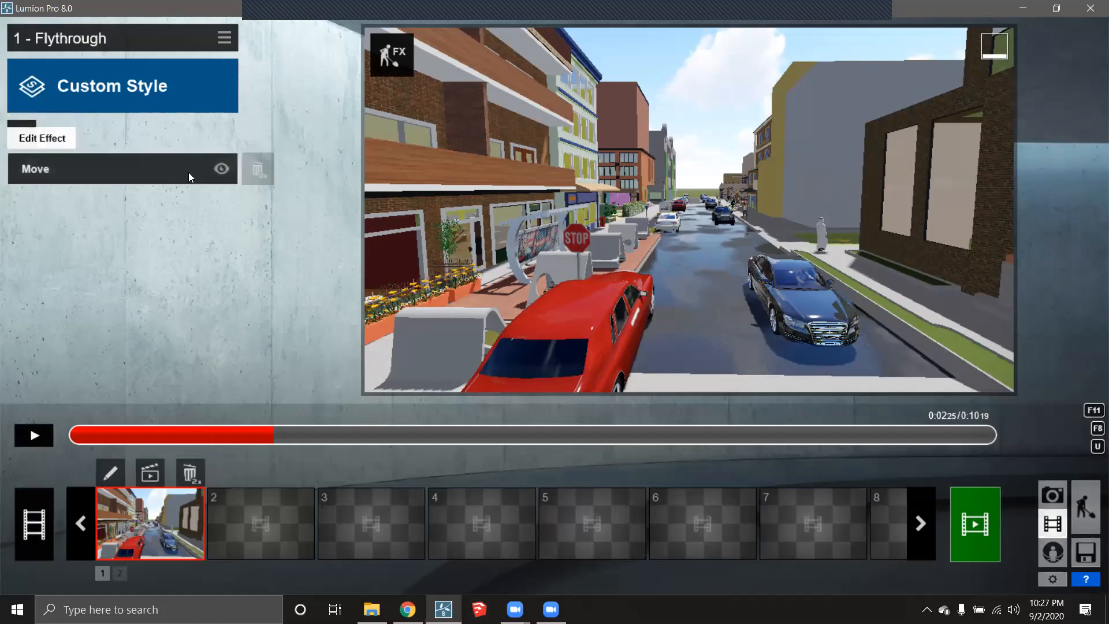
# - Add Mass Move to the Flythrough clip and lift the editor view to overlook the whole street
pyautogui.click(22, 133)
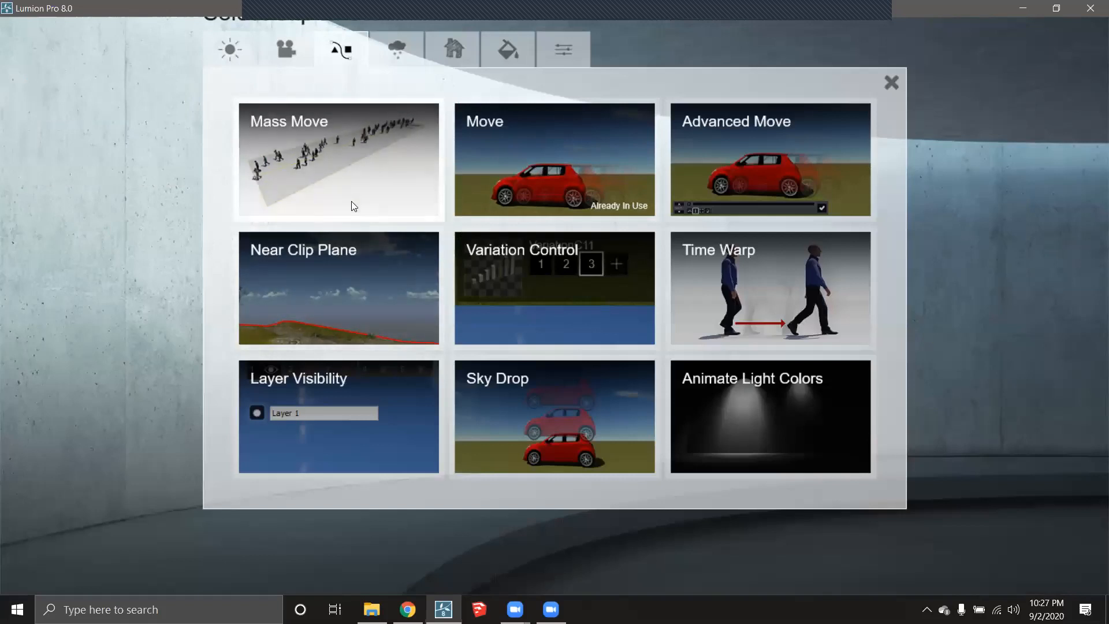
pyautogui.click(337, 158)
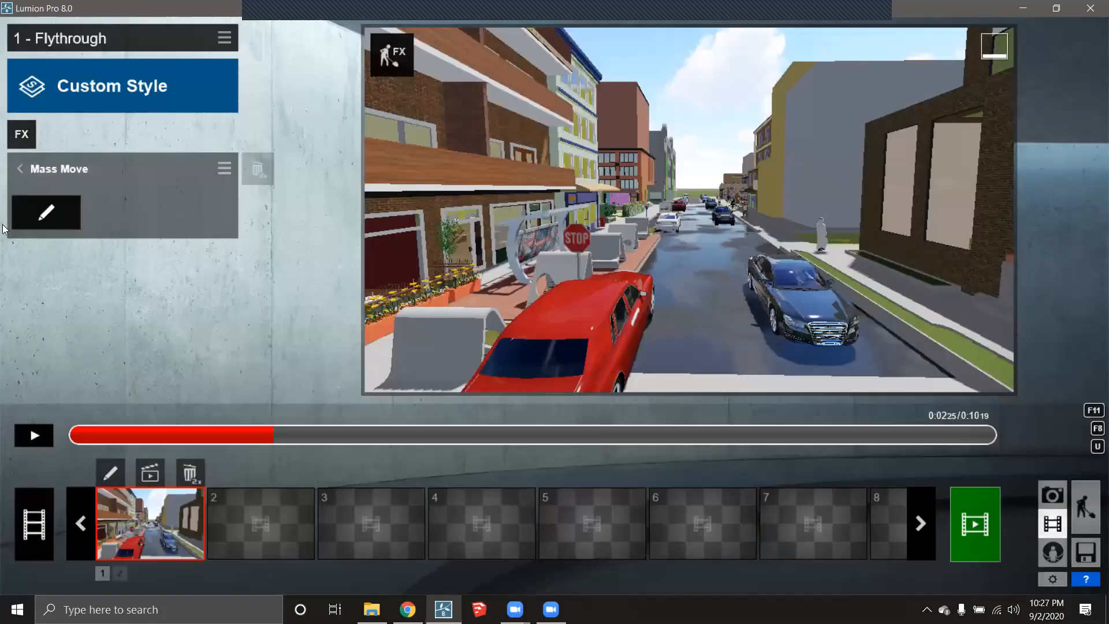
pyautogui.click(47, 217)
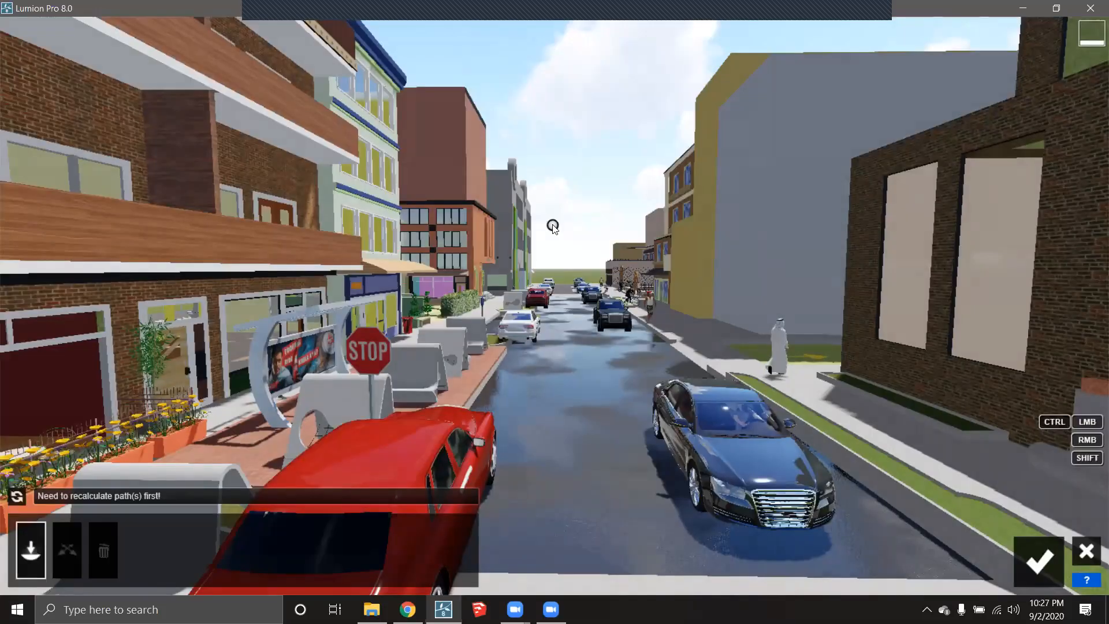
pyautogui.hotkey('shift', 'q')
pyautogui.moveTo(552, 224); pyautogui.dragTo(555, 276, button='right')
pyautogui.hotkey('shift', 's')
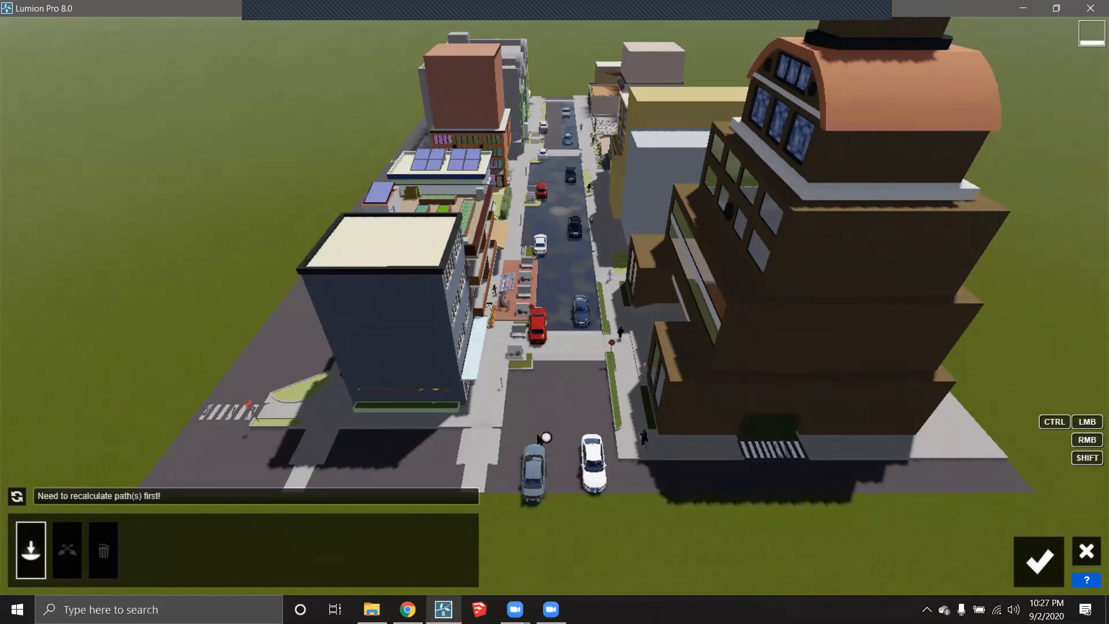
# - Draw the traffic path up the street, looping across at the far end into the opposite lane
pyautogui.click(532, 530)
pyautogui.click(538, 266)
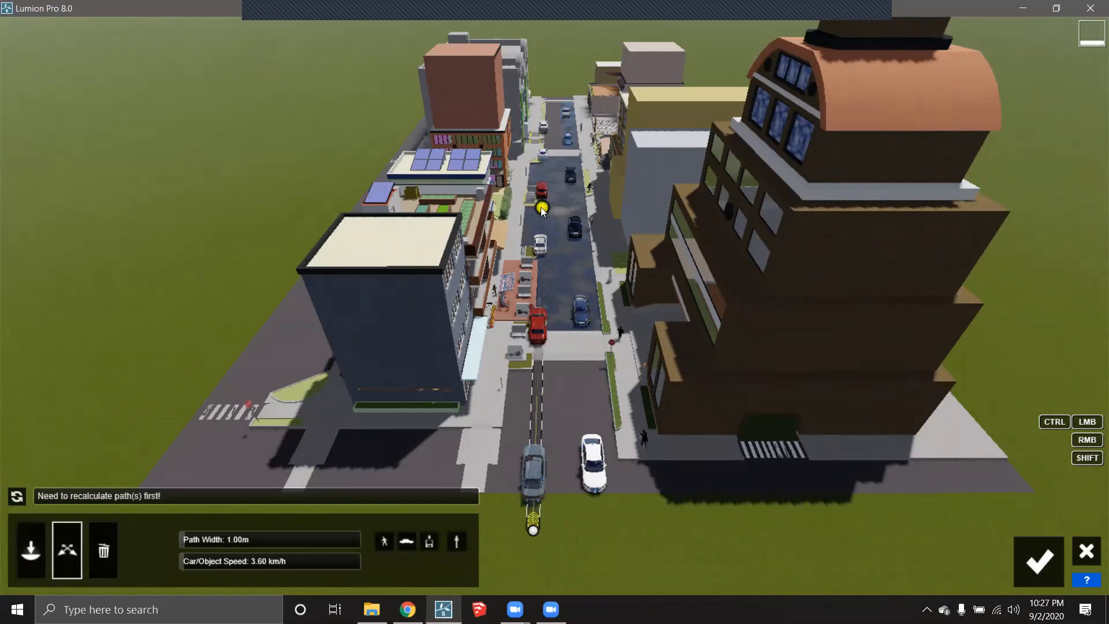
pyautogui.scroll(5, 542, 108)
pyautogui.keyDown('ctrl'); pyautogui.click(551, 96); pyautogui.keyUp('ctrl')
pyautogui.scroll(-6, 554, 96)
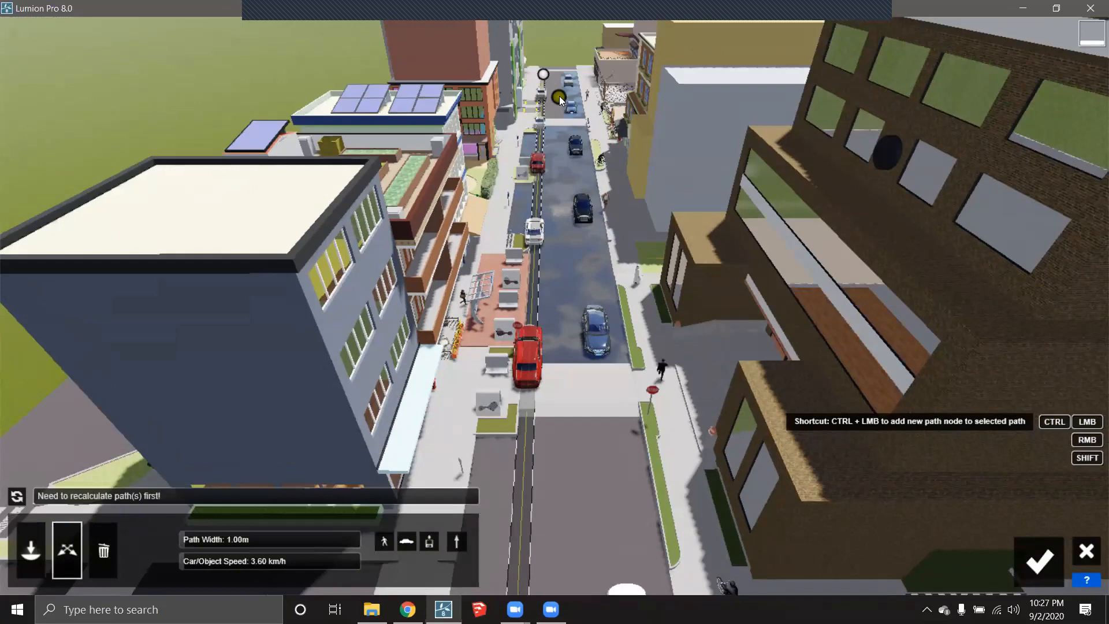
pyautogui.scroll(10, 550, 195)
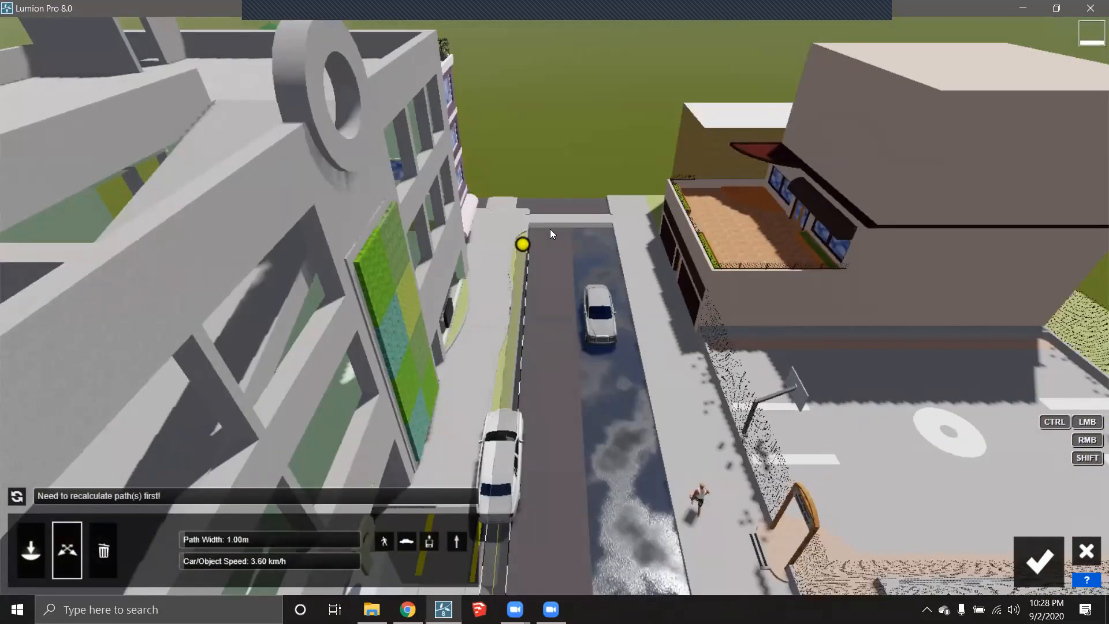
pyautogui.keyDown('ctrl'); pyautogui.click(548, 223); pyautogui.keyUp('ctrl')
pyautogui.keyDown('ctrl'); pyautogui.click(582, 213); pyautogui.keyUp('ctrl')
pyautogui.keyDown('ctrl'); pyautogui.click(595, 231); pyautogui.keyUp('ctrl')
pyautogui.keyDown('ctrl'); pyautogui.click(598, 270); pyautogui.keyUp('ctrl')
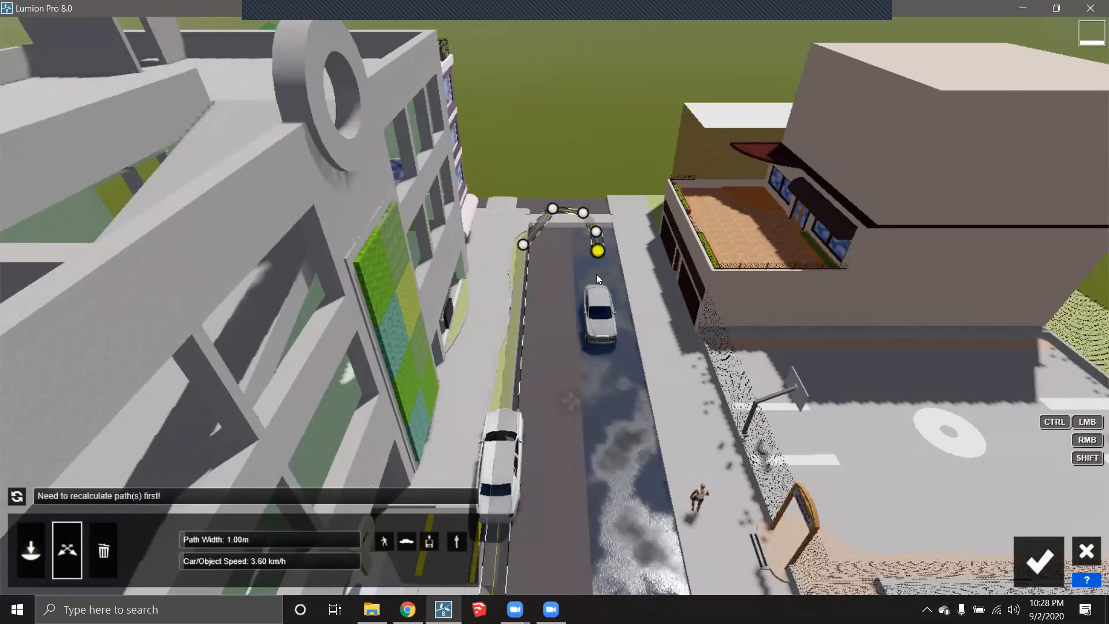
# - Extend the path down the south stretch and drag its end node further south
pyautogui.scroll(-10, 596, 274)
pyautogui.scroll(-6, 579, 470)
pyautogui.moveTo(584, 396); pyautogui.dragTo(580, 390, button='right')
pyautogui.scroll(-8, 573, 442)
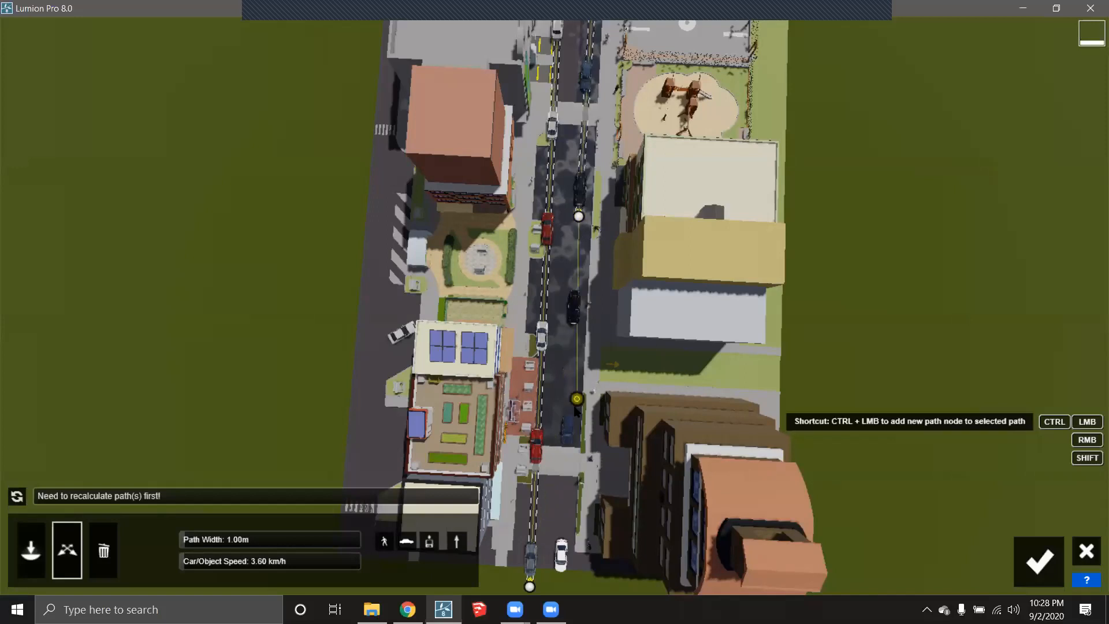
pyautogui.keyDown('ctrl'); pyautogui.click(573, 385); pyautogui.keyUp('ctrl')
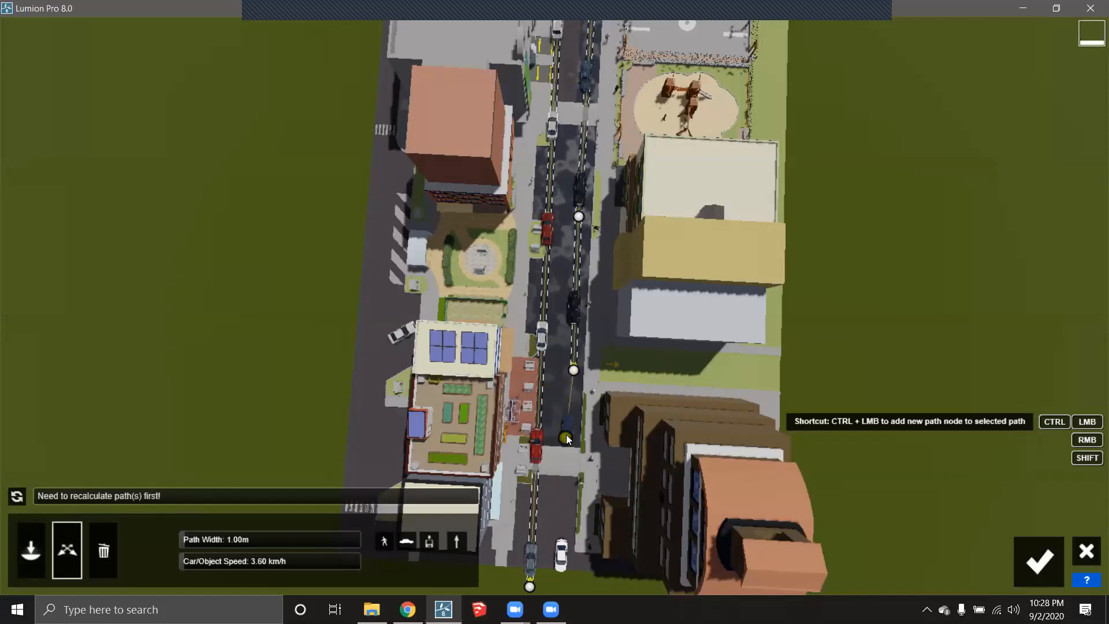
pyautogui.keyDown('ctrl'); pyautogui.click(569, 453); pyautogui.keyUp('ctrl')
pyautogui.scroll(-5, 568, 473)
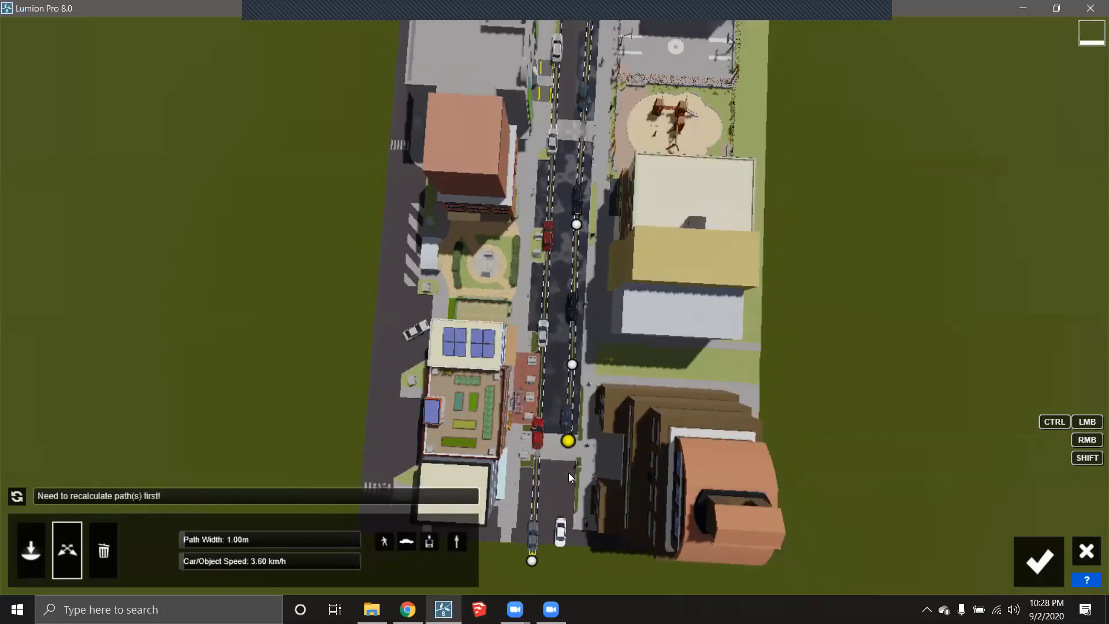
pyautogui.moveTo(560, 225); pyautogui.dragTo(557, 115, button='right')
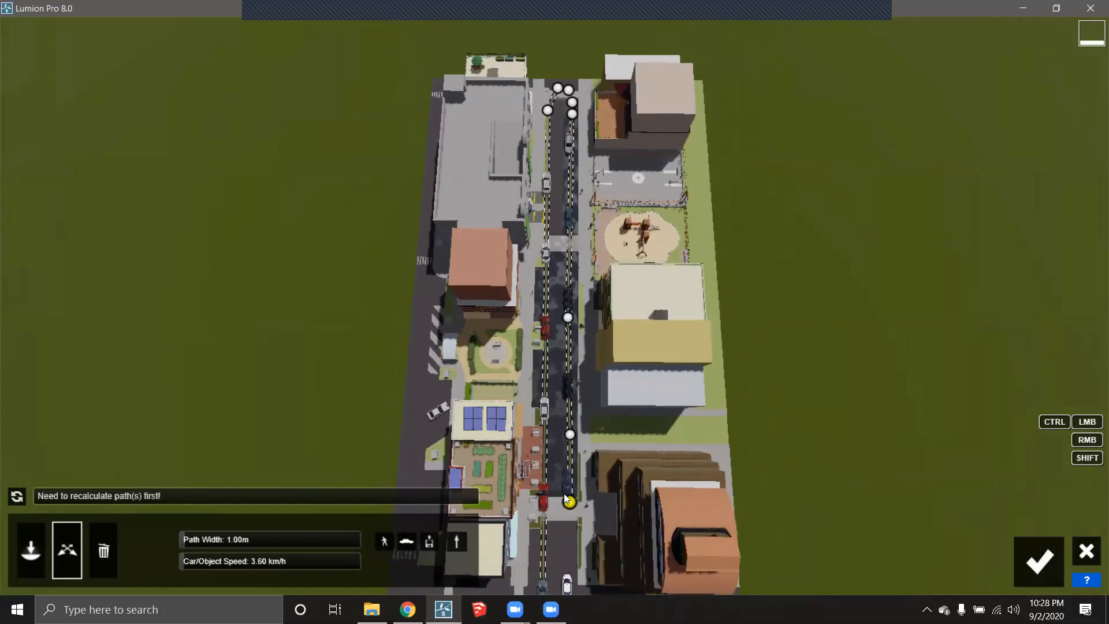
pyautogui.moveTo(571, 507); pyautogui.dragTo(570, 576)
pyautogui.moveTo(569, 416); pyautogui.dragTo(566, 480, button='right')
pyautogui.press('w')
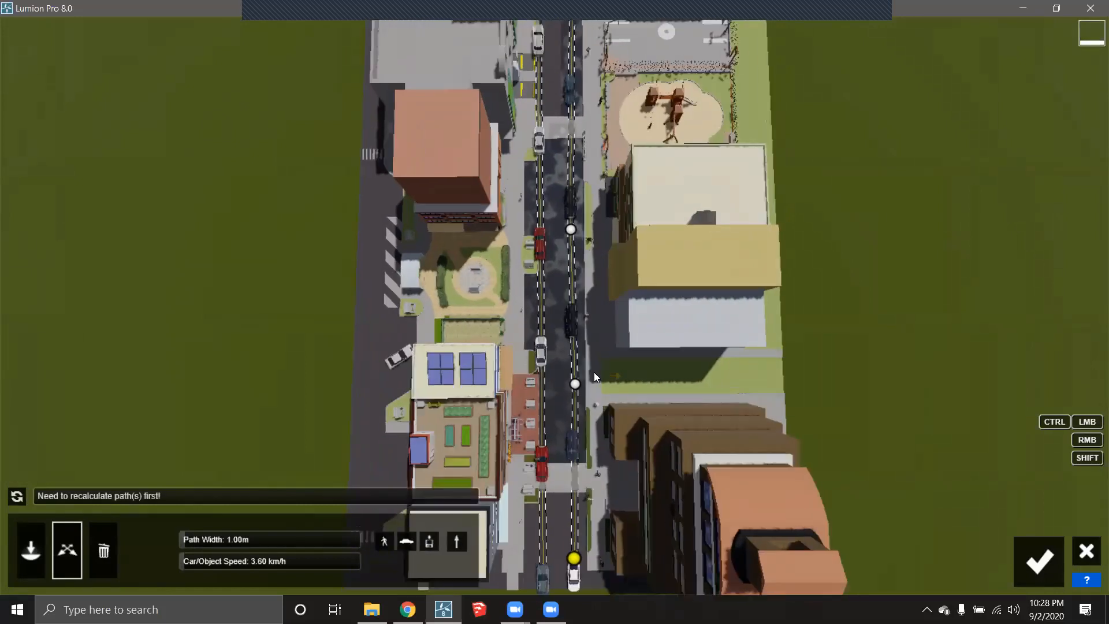
# - Set the traffic path width to 4.09 m and car speed to 46.16 km/h
pyautogui.scroll(1, 591, 365)
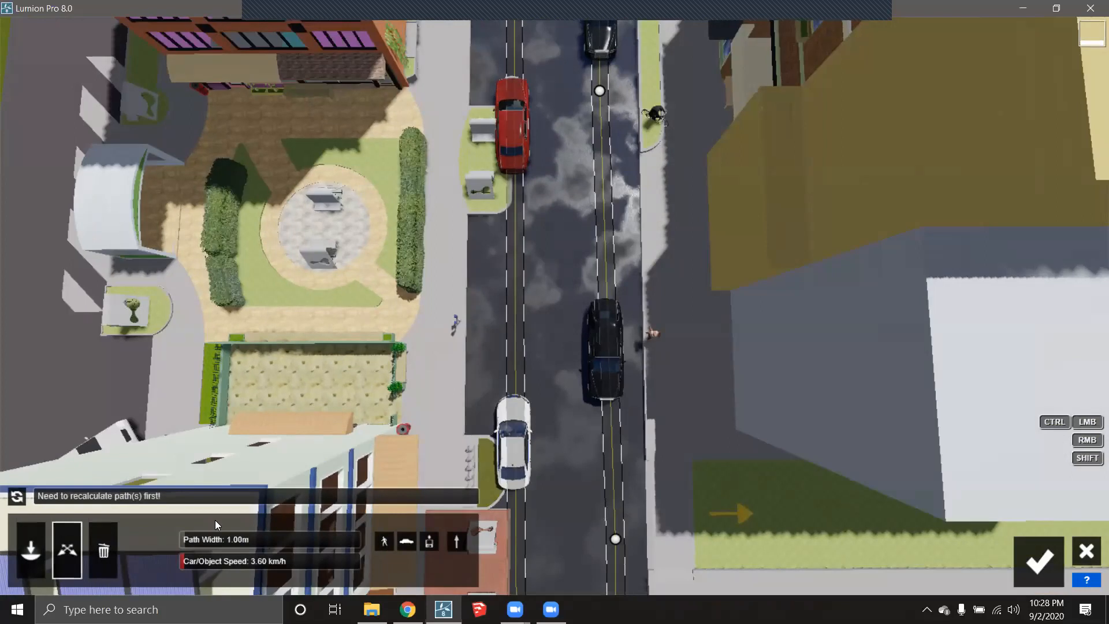
pyautogui.moveTo(187, 538); pyautogui.dragTo(205, 539)
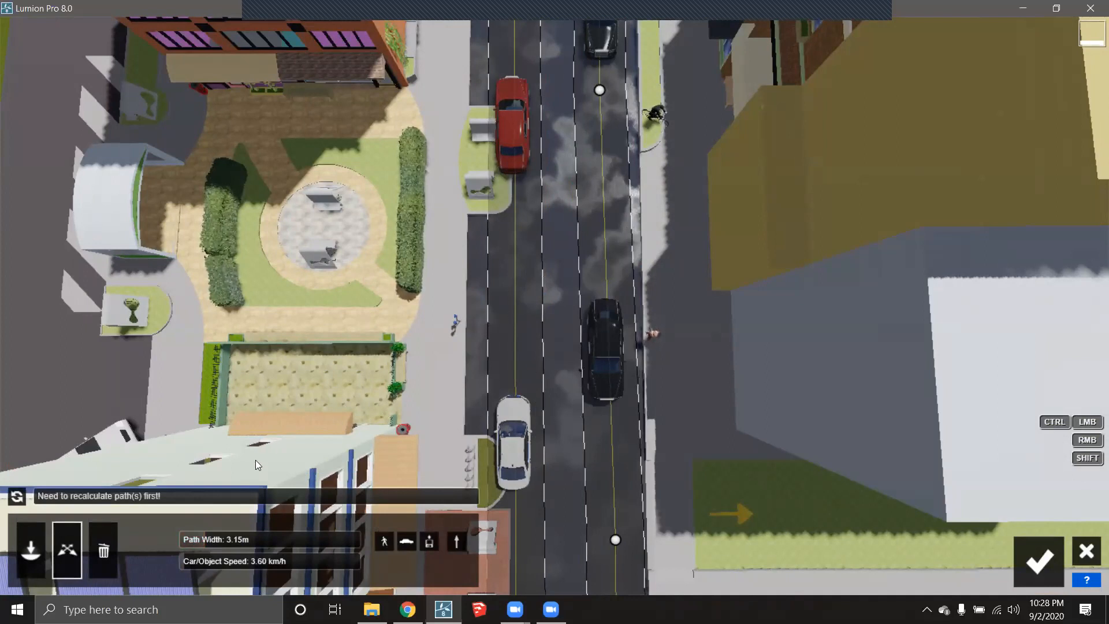
pyautogui.moveTo(204, 542); pyautogui.dragTo(188, 542)
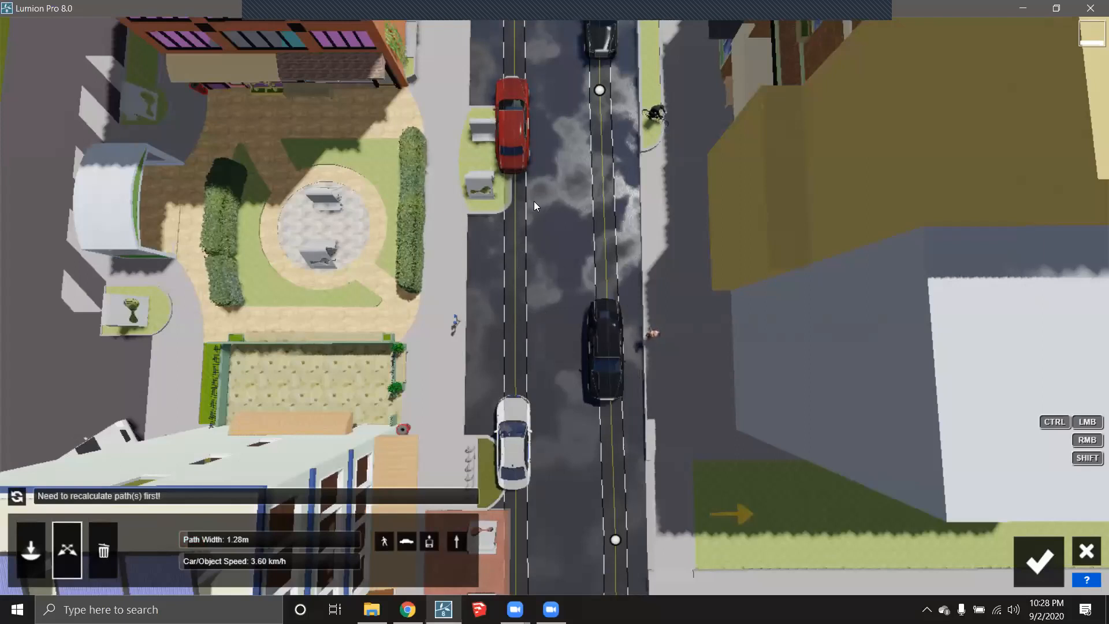
pyautogui.moveTo(198, 538); pyautogui.dragTo(214, 540)
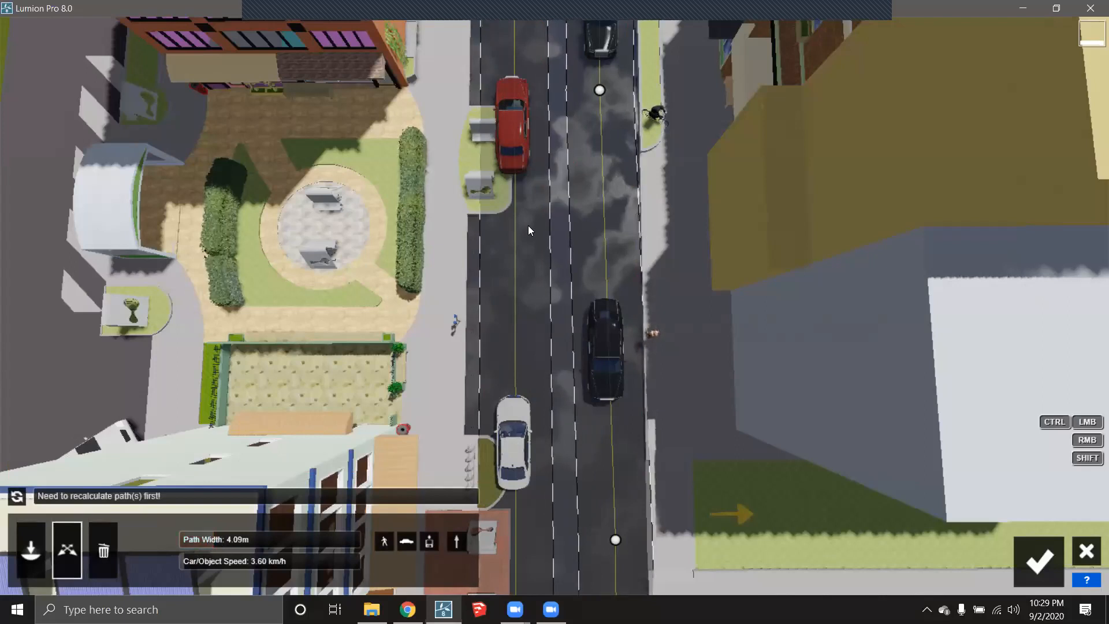
pyautogui.moveTo(586, 339); pyautogui.dragTo(588, 269, button='right')
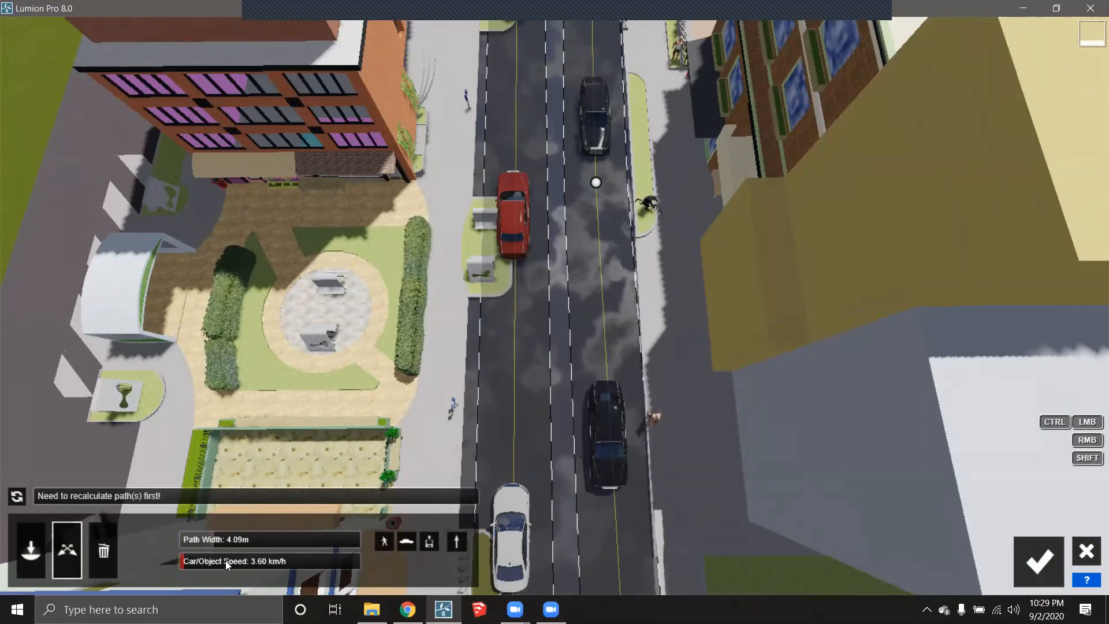
pyautogui.moveTo(199, 559); pyautogui.dragTo(230, 560)
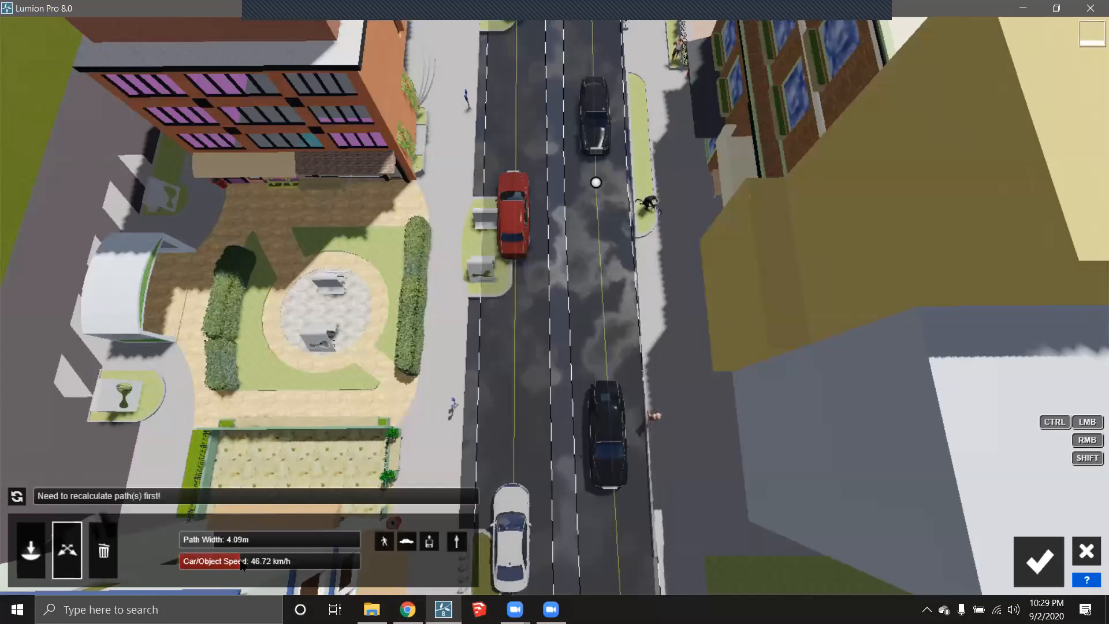
# - Toggle Dual Direction until the path runs one way in reversed direction
pyautogui.click(457, 542)
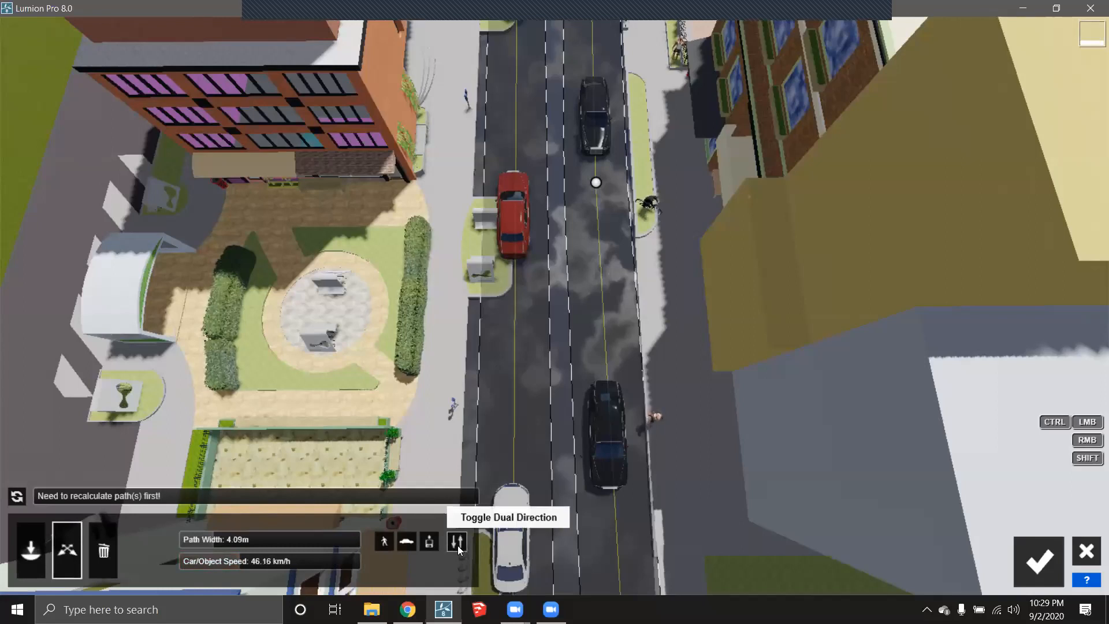
pyautogui.click(457, 542)
pyautogui.click(460, 541)
pyautogui.scroll(-10, 518, 439)
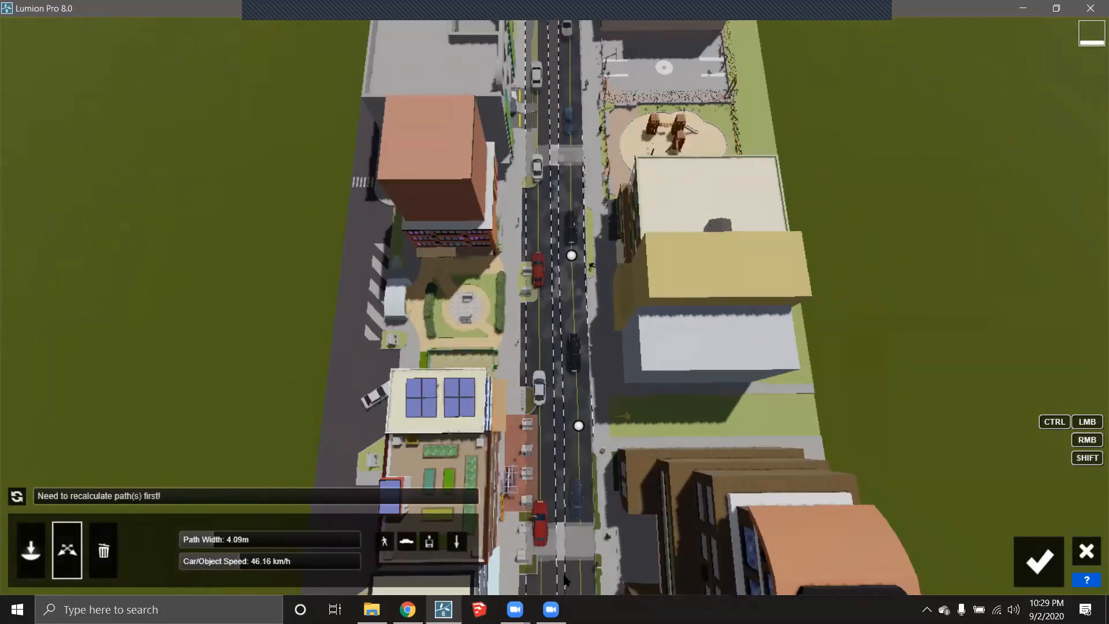
pyautogui.click(458, 543)
pyautogui.click(456, 545)
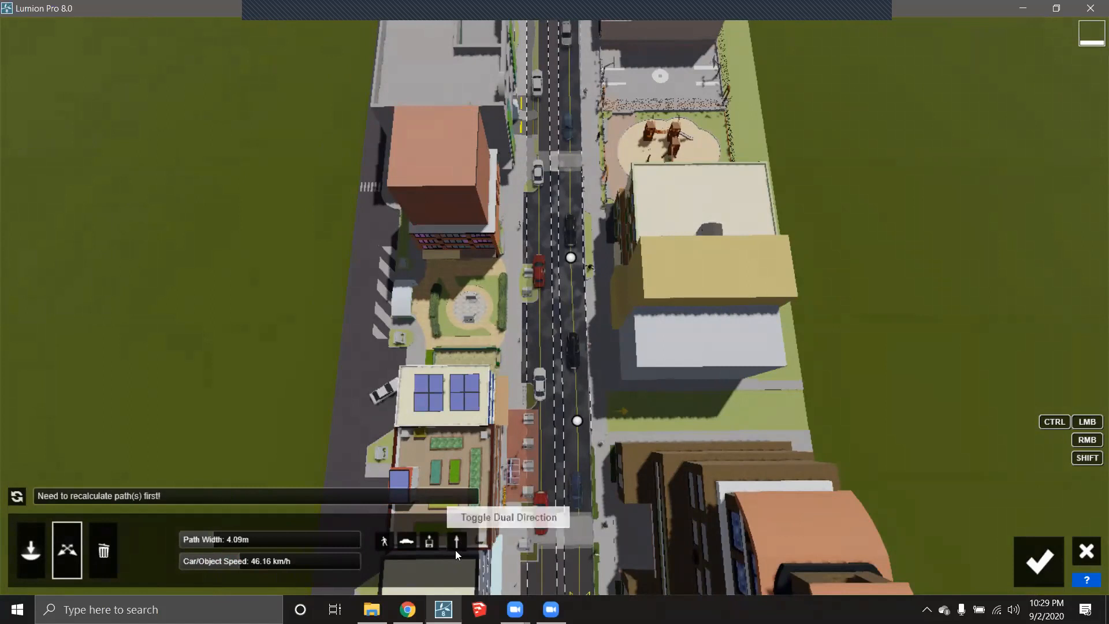
pyautogui.scroll(-4, 526, 507)
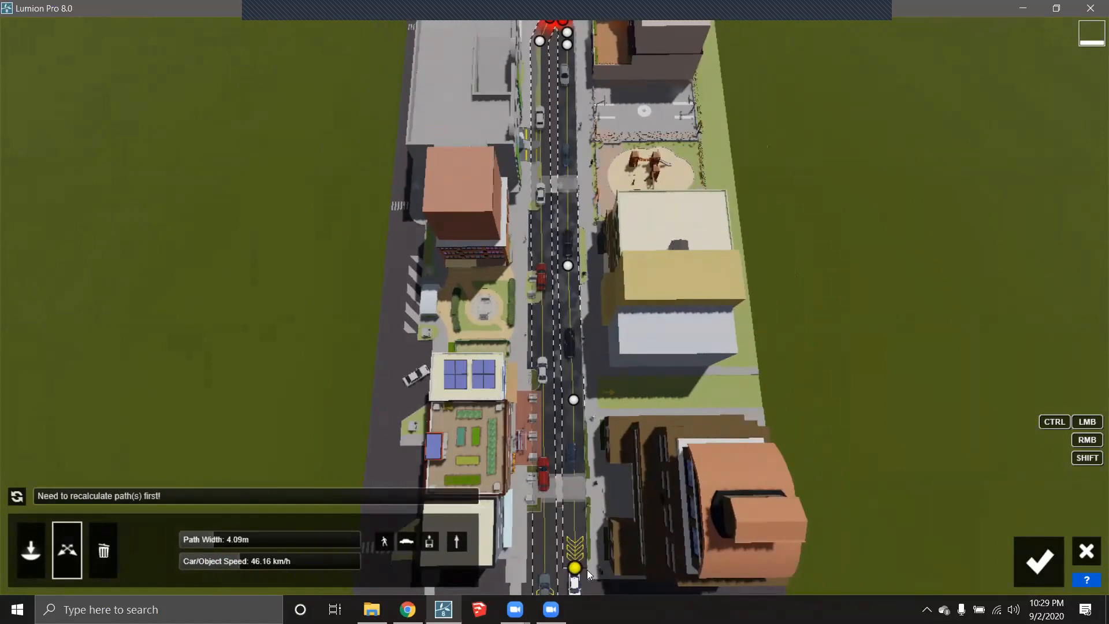
pyautogui.scroll(-2, 575, 537)
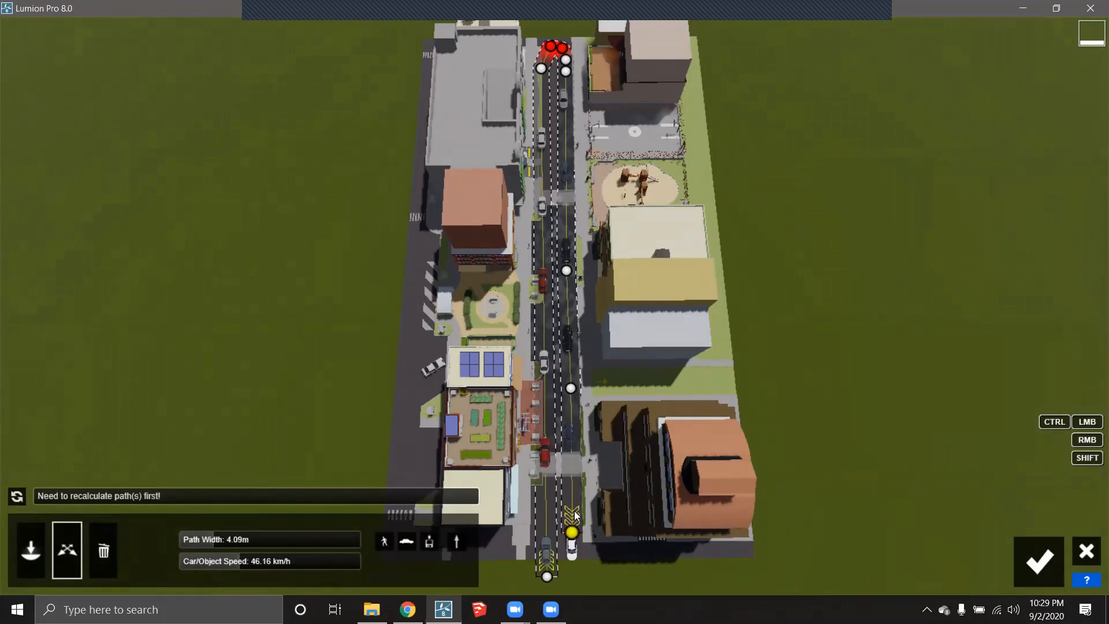
pyautogui.scroll(3, 582, 525)
pyautogui.moveTo(549, 514); pyautogui.dragTo(547, 541, button='right')
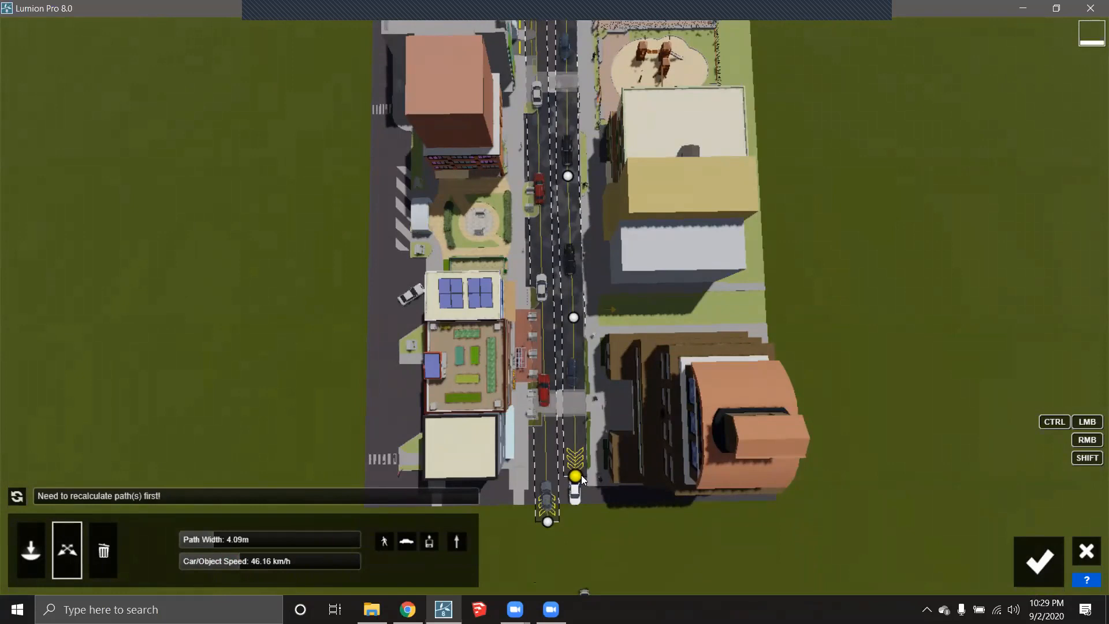
pyautogui.click(459, 544)
pyautogui.scroll(5, 589, 529)
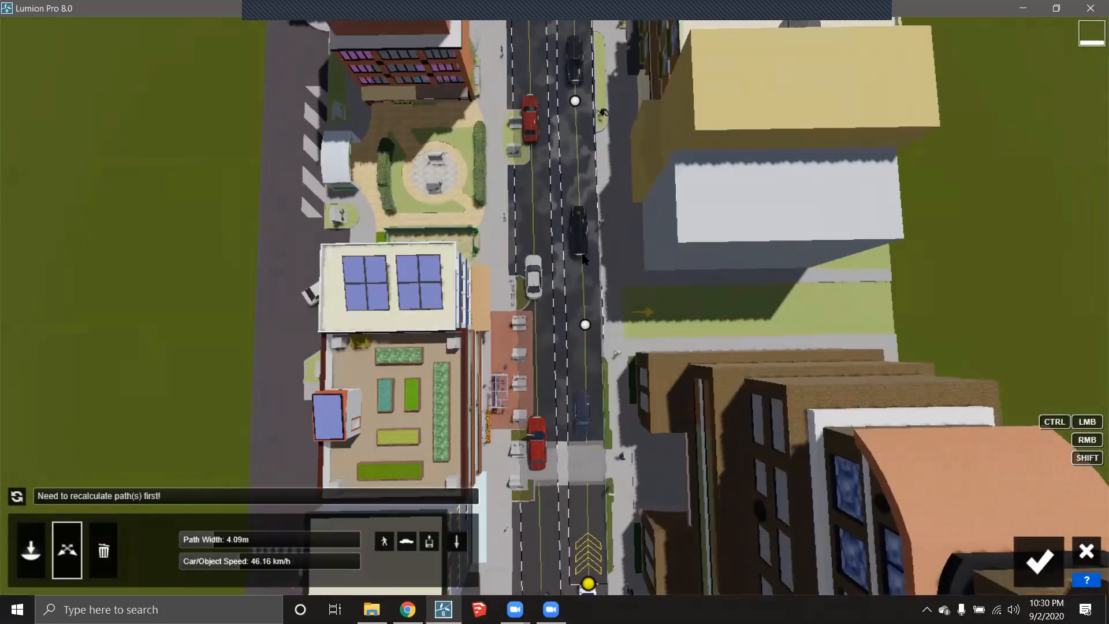
# - Settle the street path on one-way travel and accept the Mass Move path edits
pyautogui.scroll(8, 583, 260)
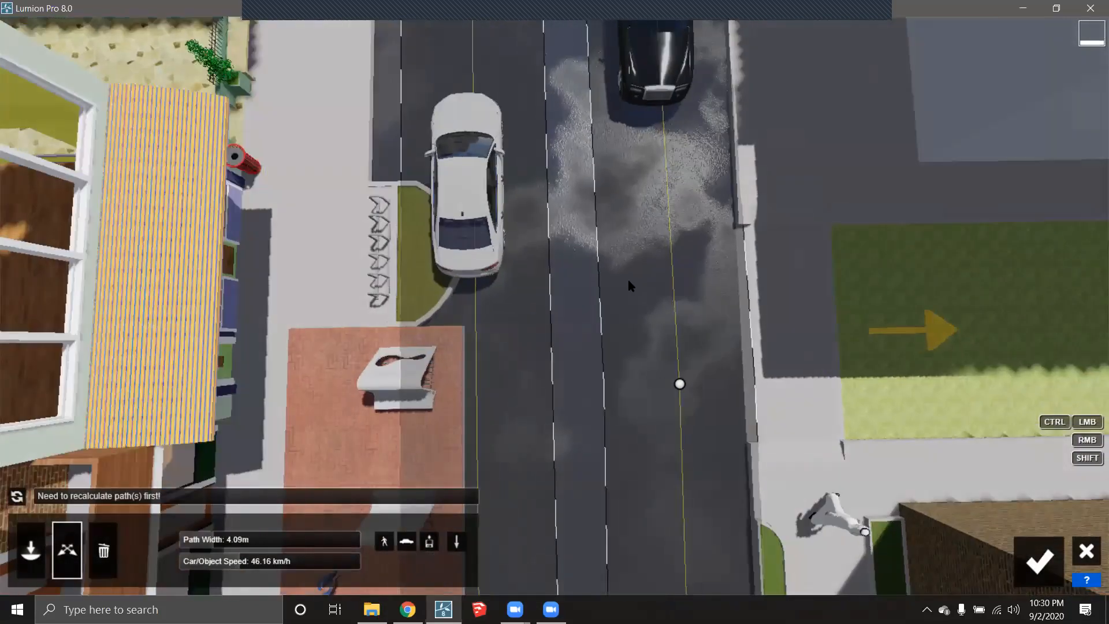
pyautogui.scroll(-6, 628, 281)
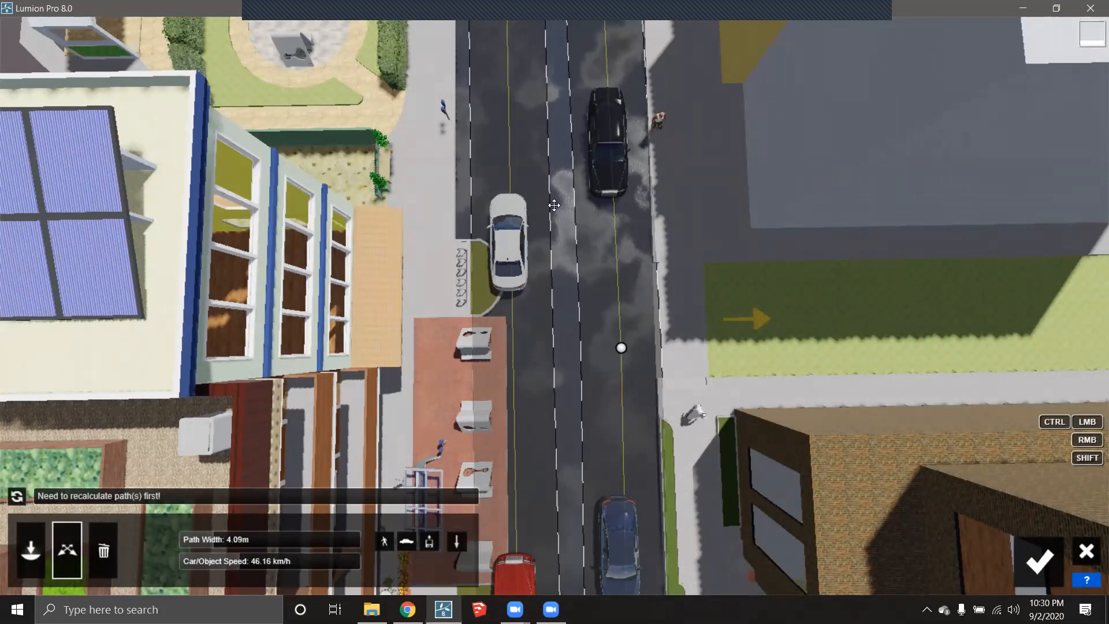
pyautogui.click(456, 543)
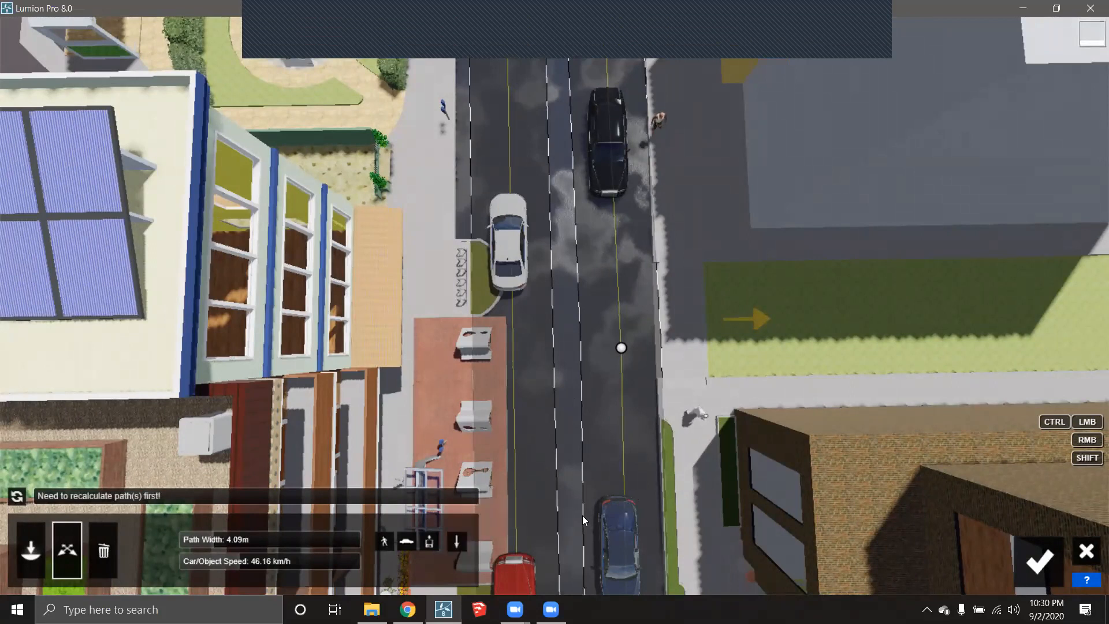
pyautogui.scroll(-5, 582, 515)
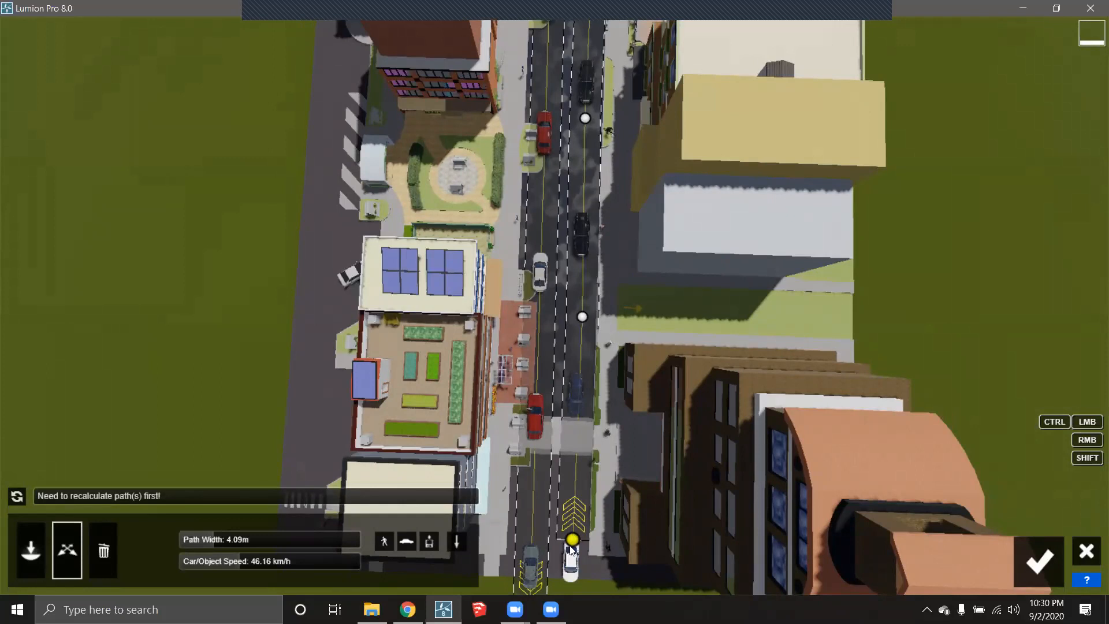
pyautogui.click(459, 544)
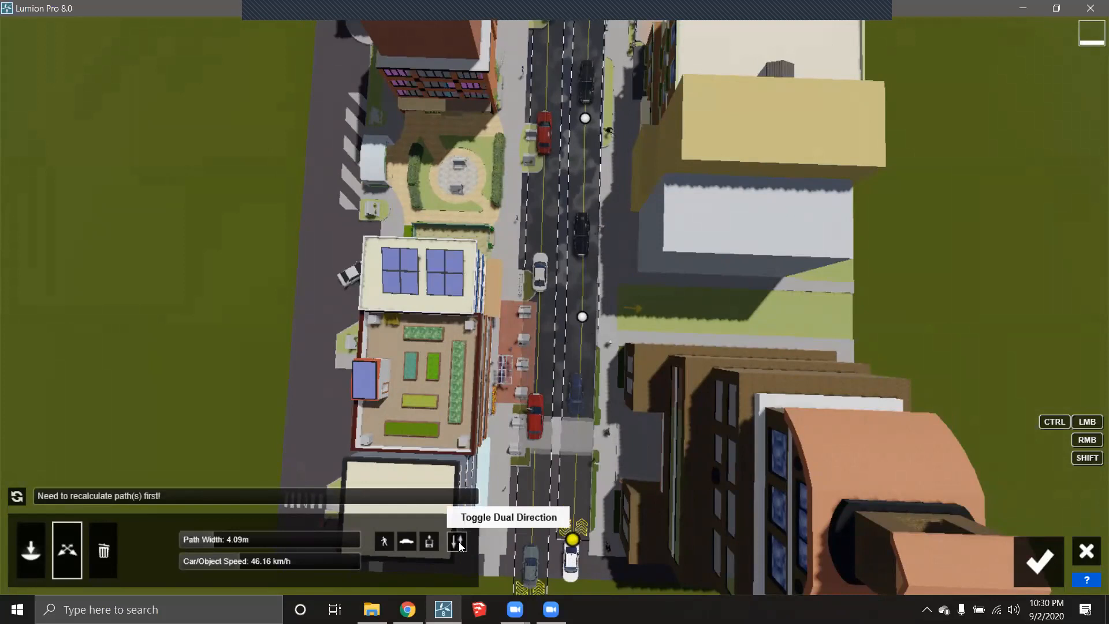
pyautogui.click(459, 544)
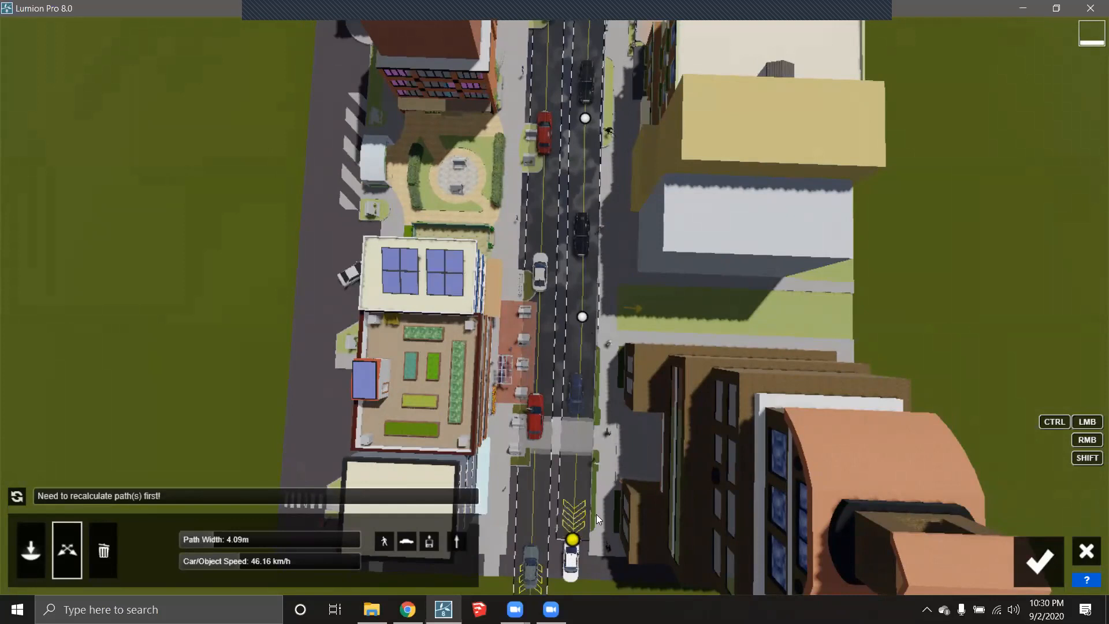
pyautogui.moveTo(596, 514); pyautogui.dragTo(593, 522, button='right')
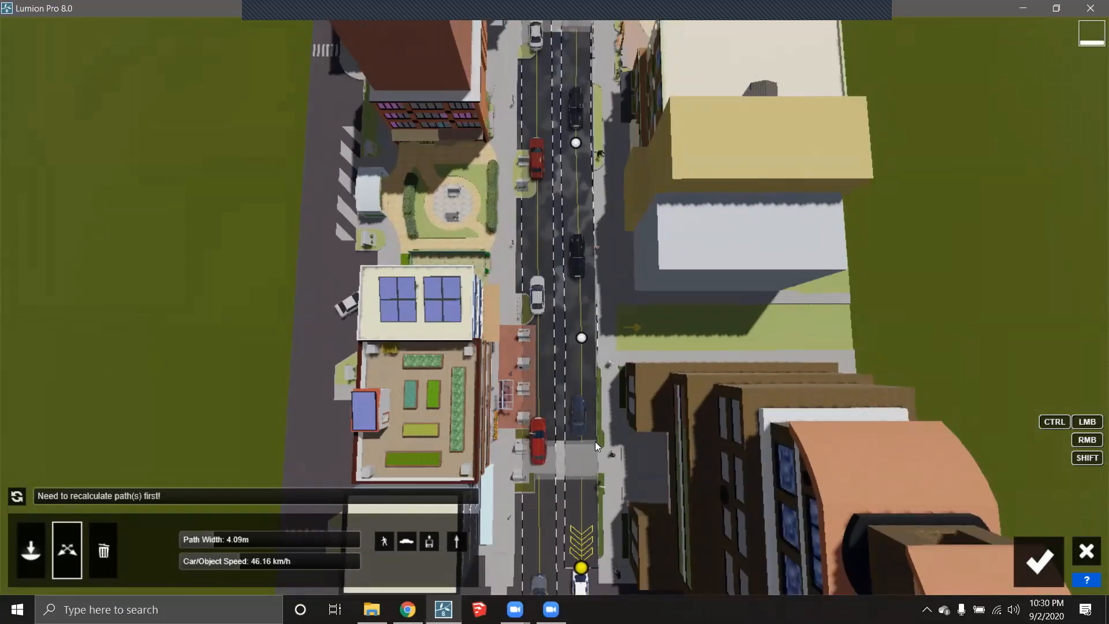
pyautogui.scroll(-2, 585, 555)
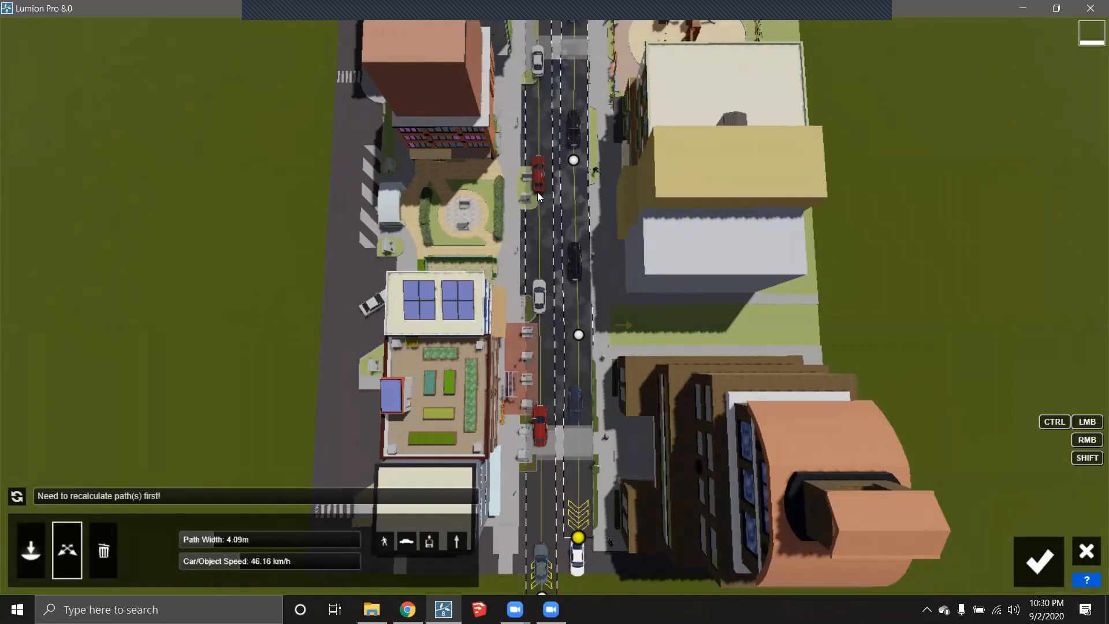
pyautogui.click(457, 546)
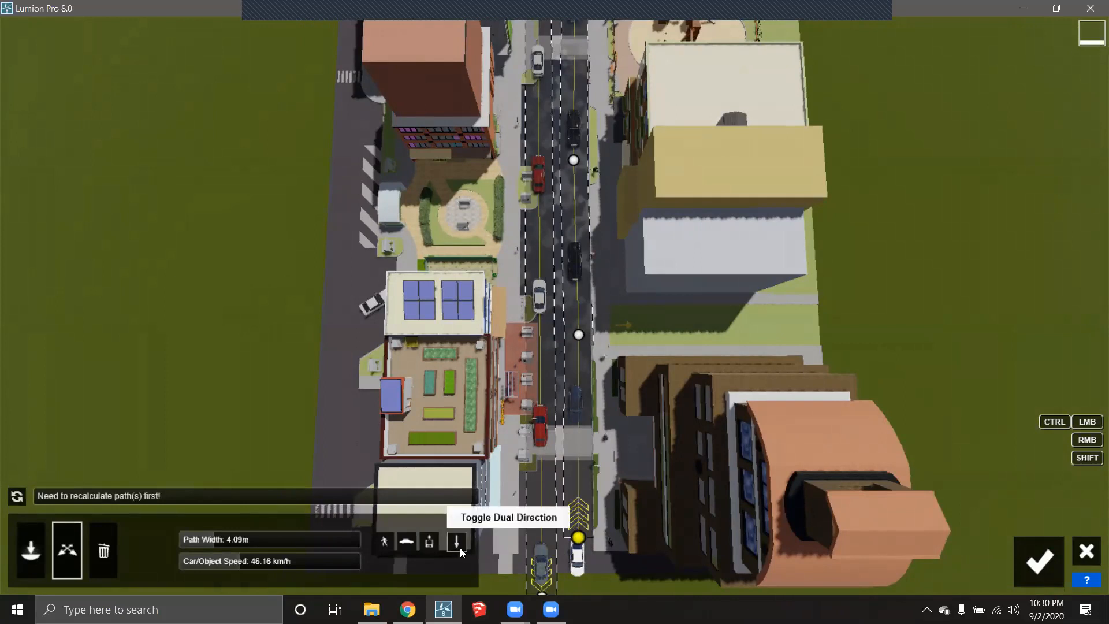
pyautogui.click(458, 542)
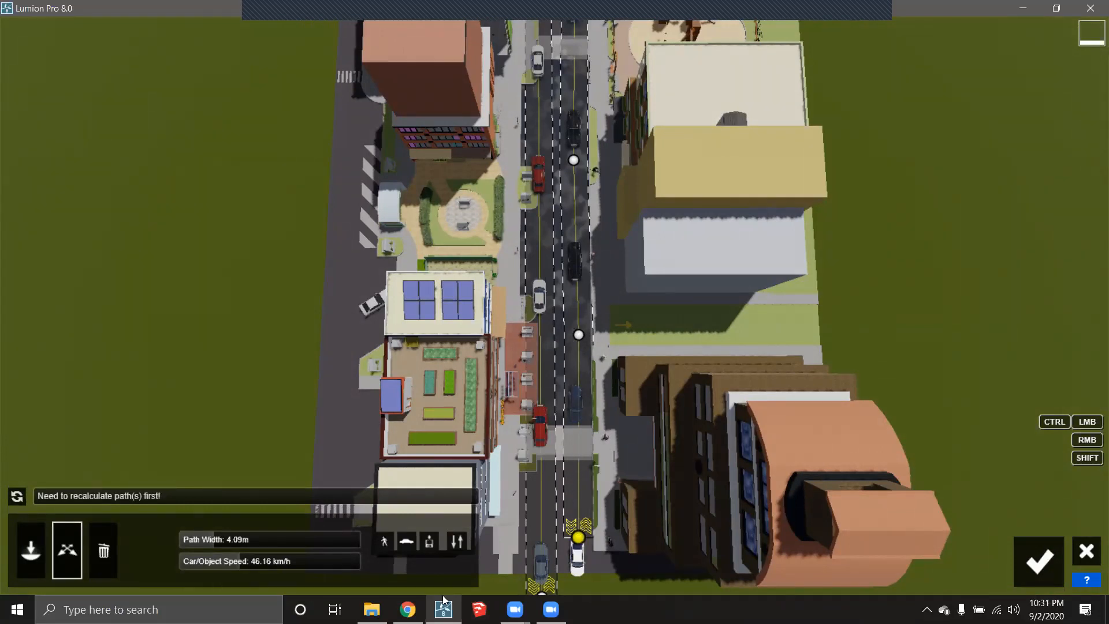
pyautogui.click(458, 544)
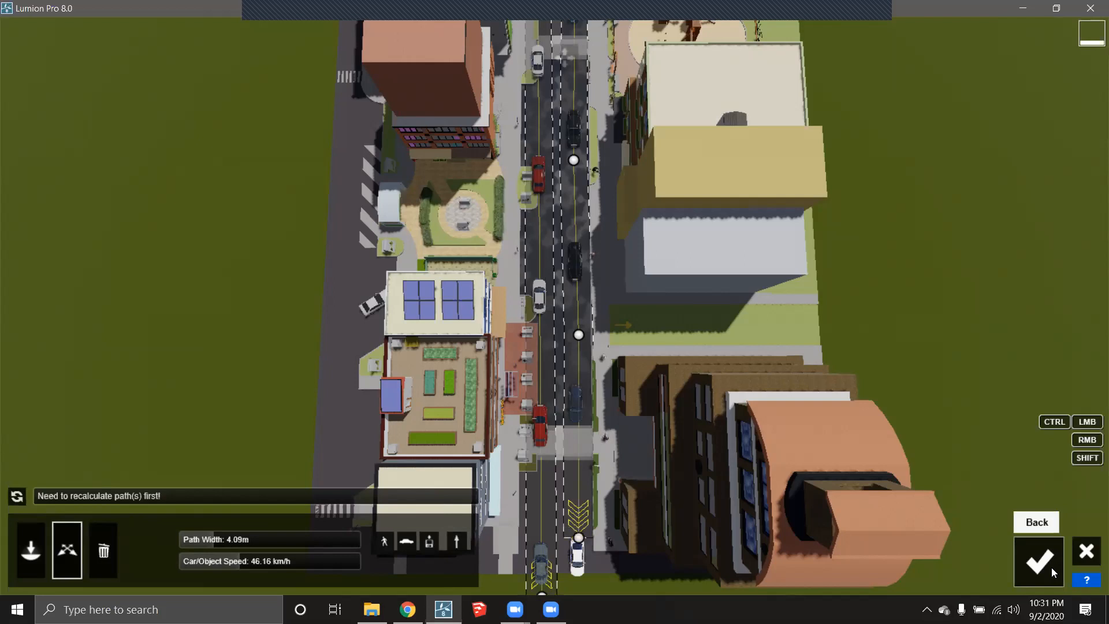
pyautogui.click(1039, 561)
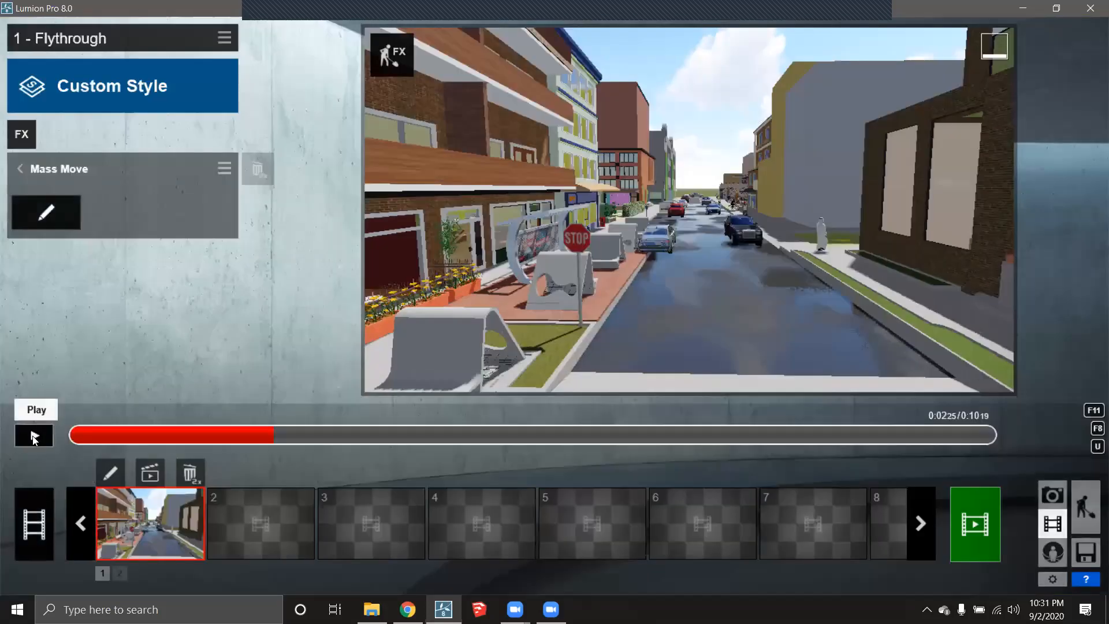
# - Rewind the Flythrough preview to 0:00 and play it to watch cars and pedestrians move
pyautogui.moveTo(263, 437); pyautogui.dragTo(1, 435)
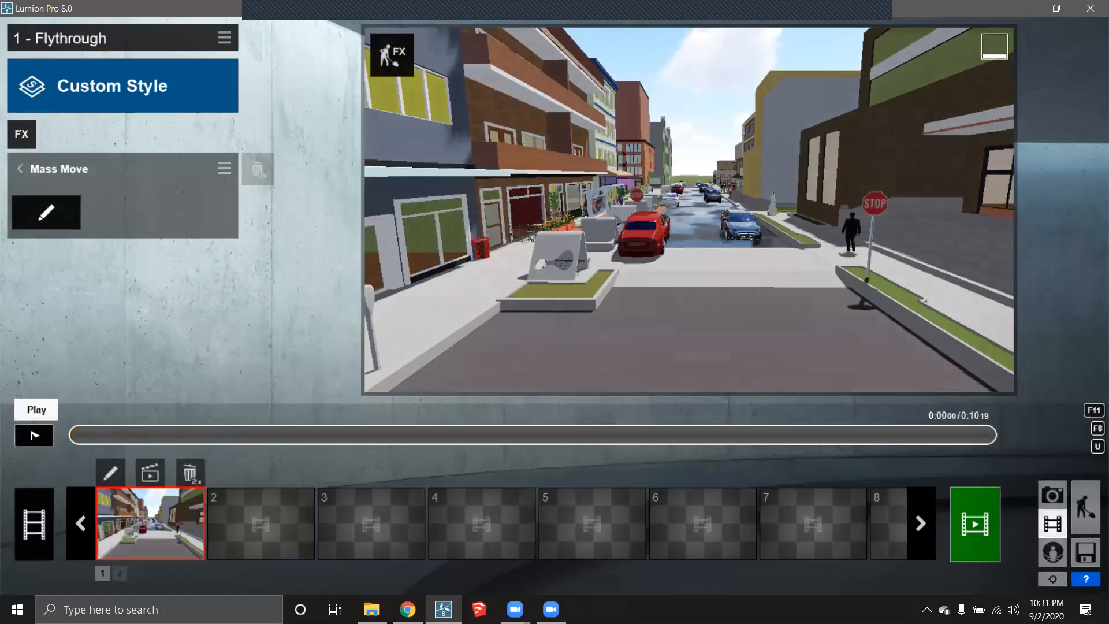
pyautogui.click(34, 435)
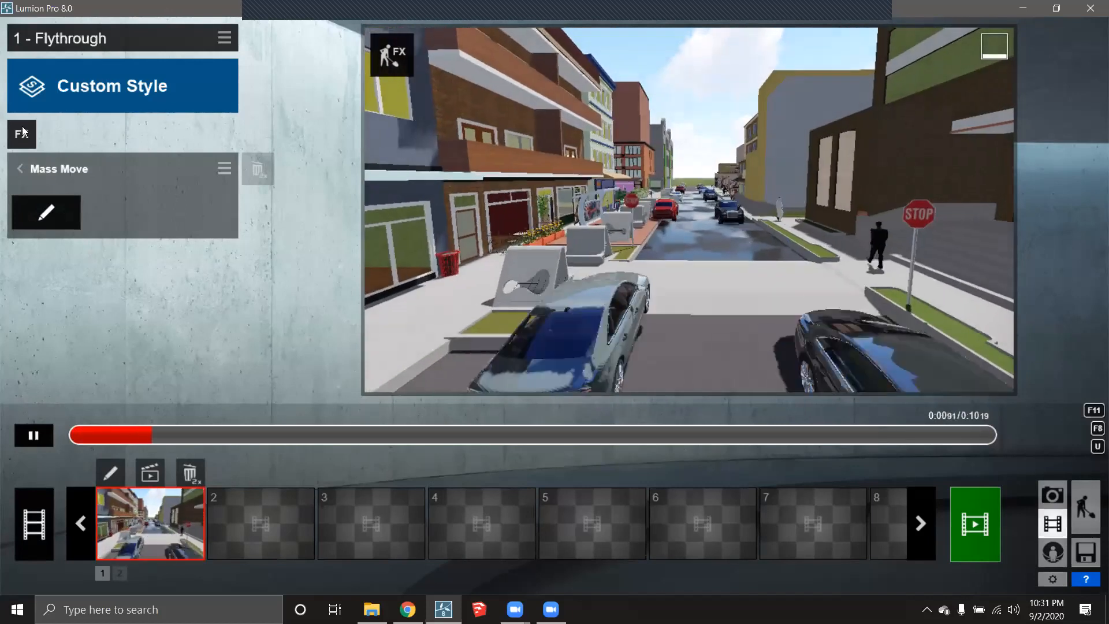
# - Apply the Realistic style to the Flythrough clip and return the preview to its start
pyautogui.click(23, 136)
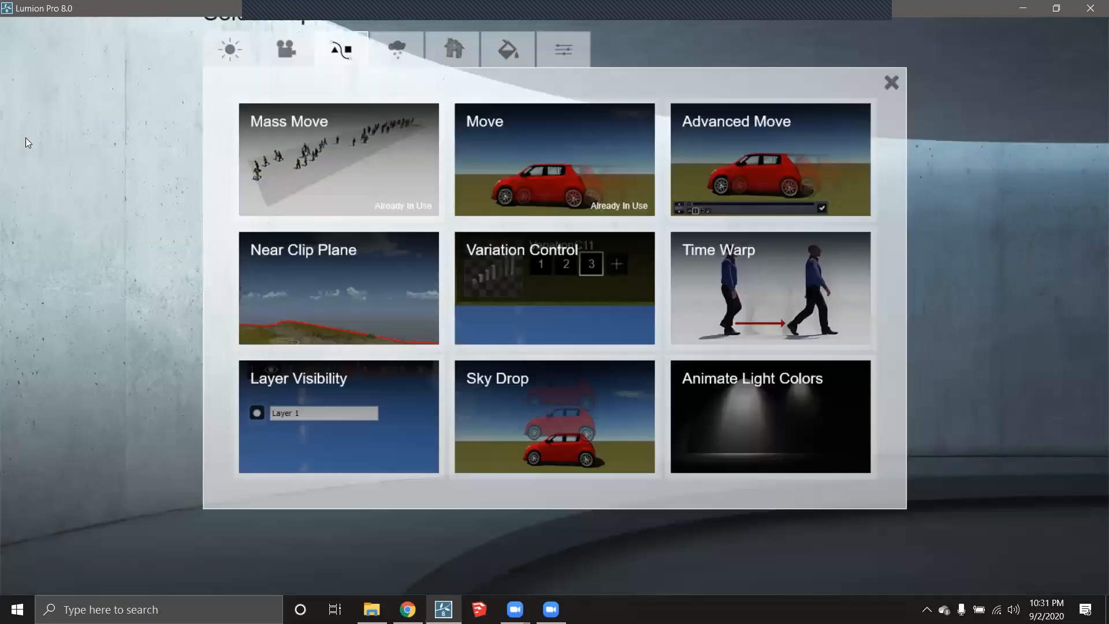
pyautogui.click(234, 51)
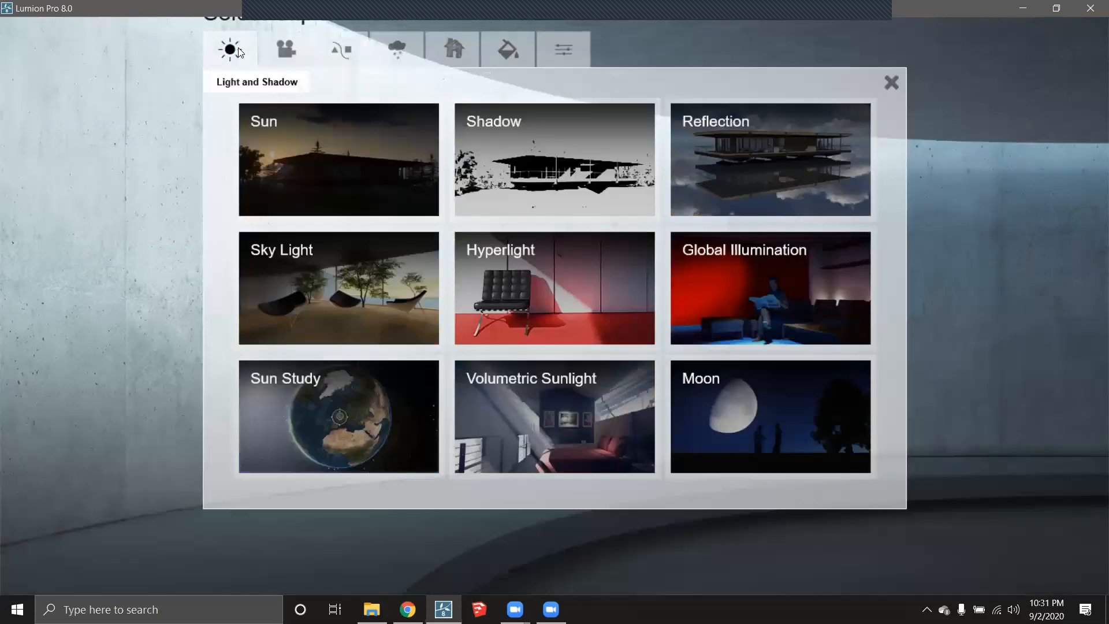
pyautogui.click(891, 82)
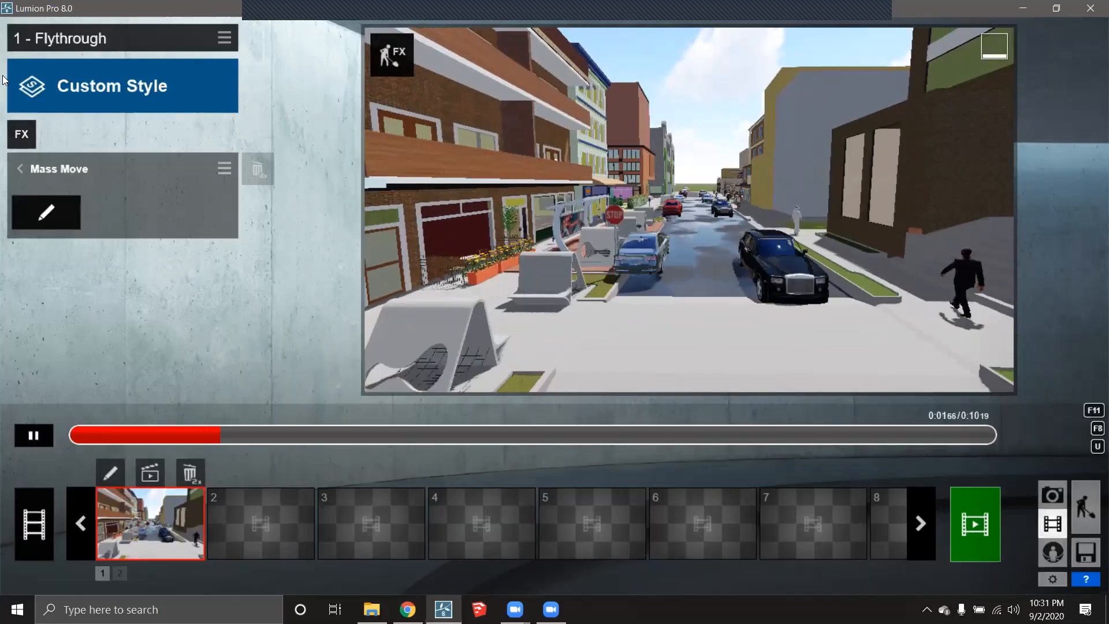
pyautogui.click(69, 86)
pyautogui.click(542, 154)
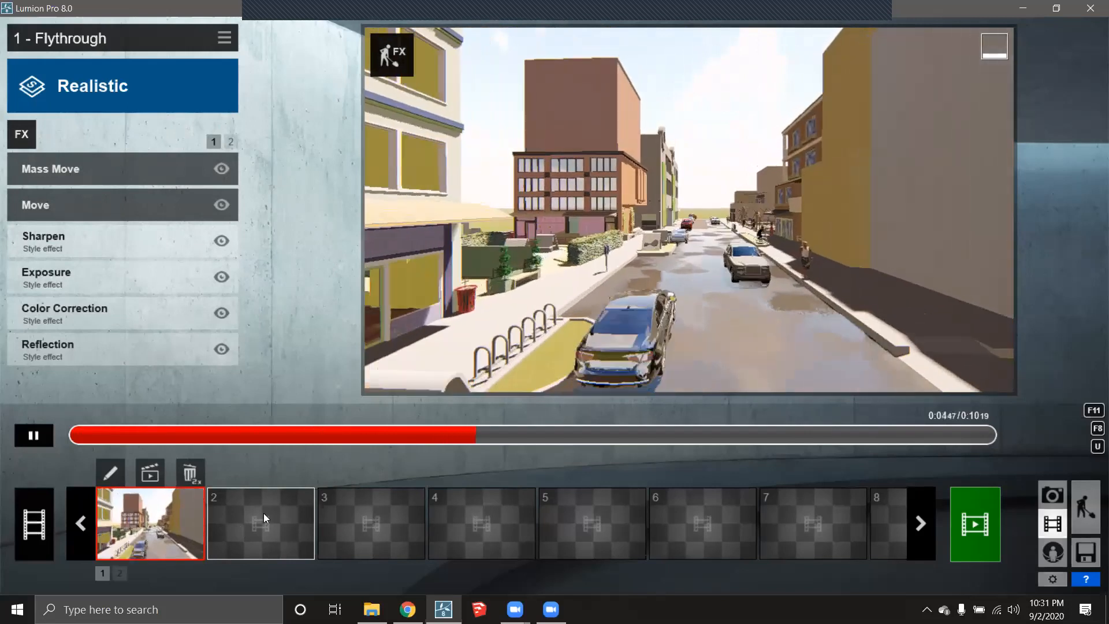
pyautogui.click(33, 437)
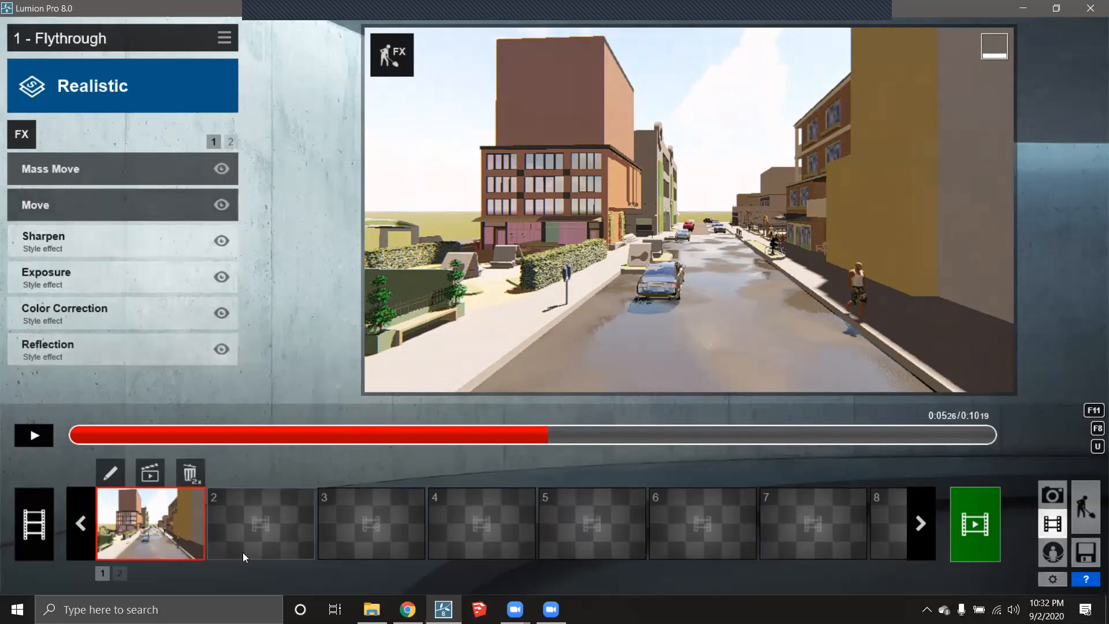
pyautogui.click(136, 532)
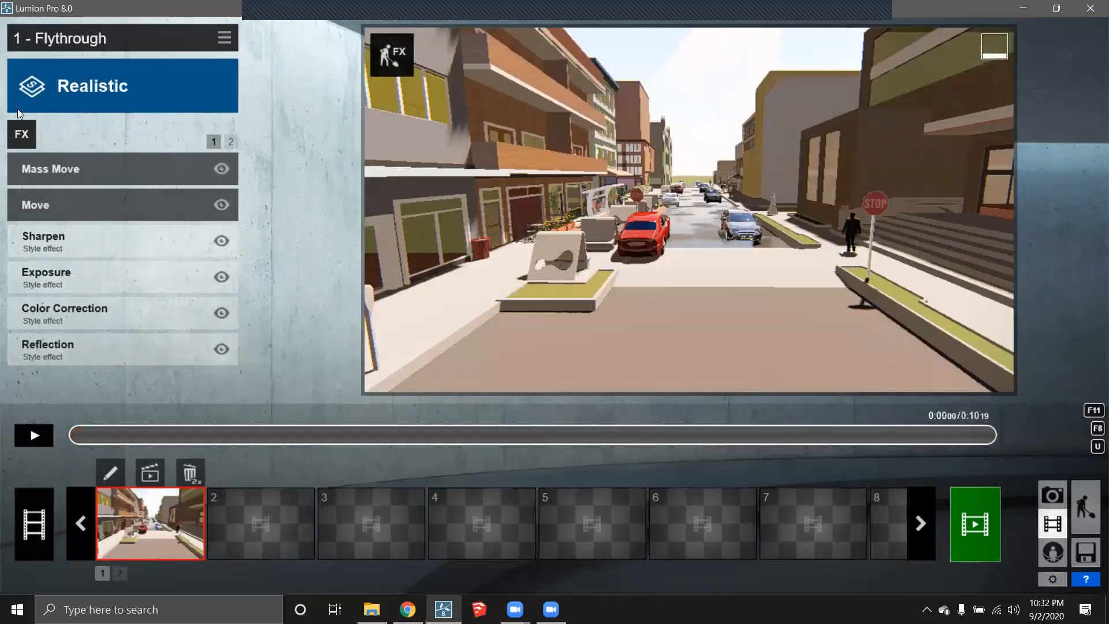
# - Open the effects library's Animation category and select Mass Move
pyautogui.click(27, 133)
pyautogui.click(286, 50)
pyautogui.click(341, 50)
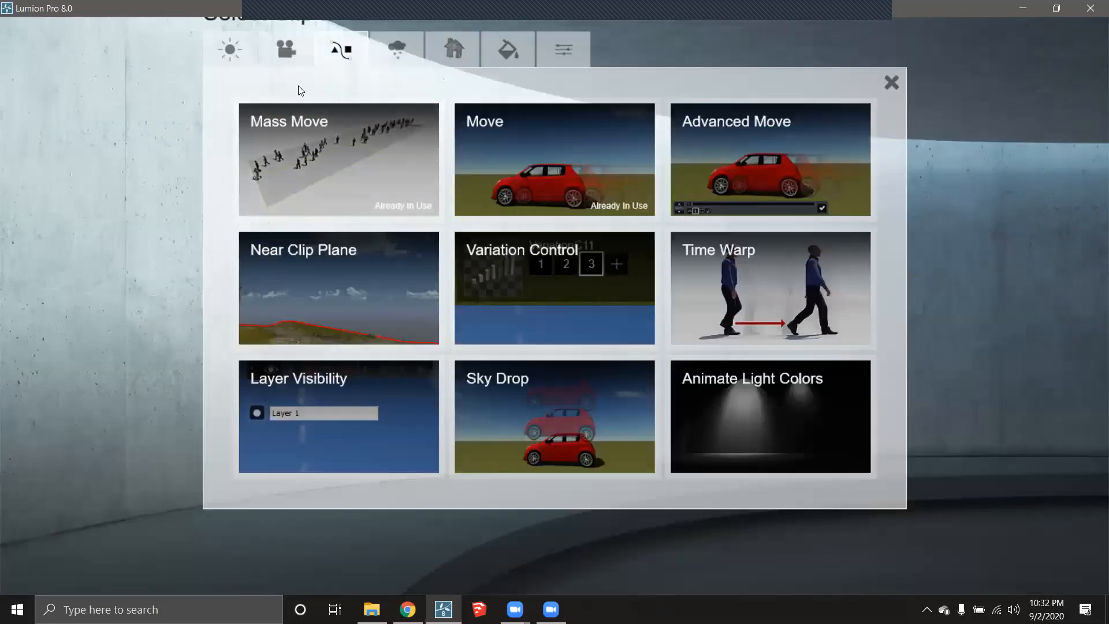
pyautogui.click(335, 144)
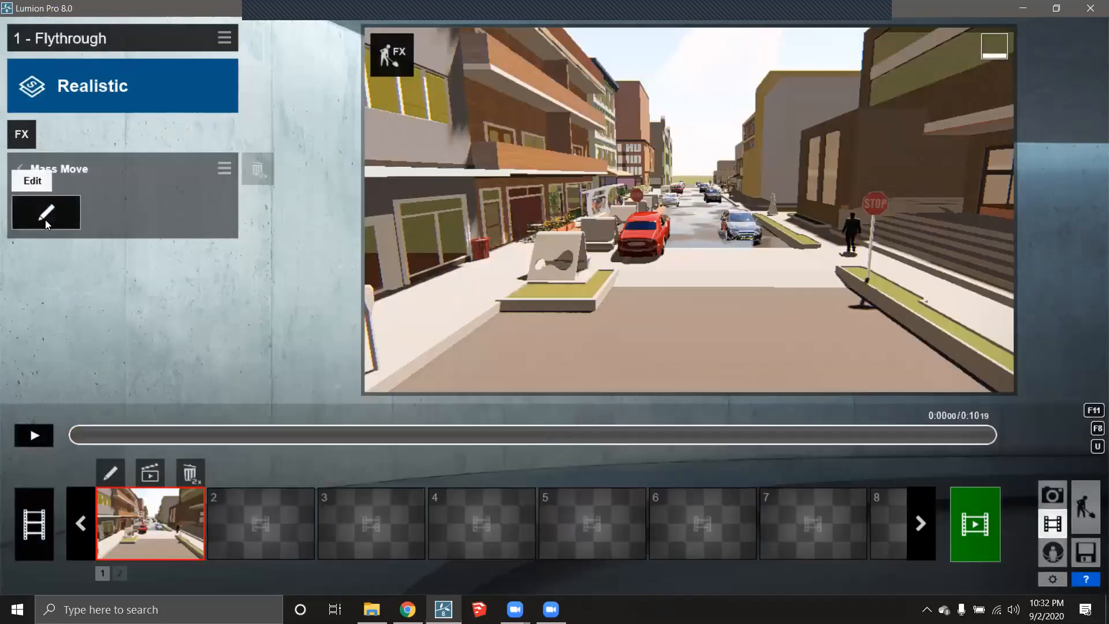
# - In Mass Move editing, add a new path along the right-hand sidewalk to the far end of the street
pyautogui.click(45, 220)
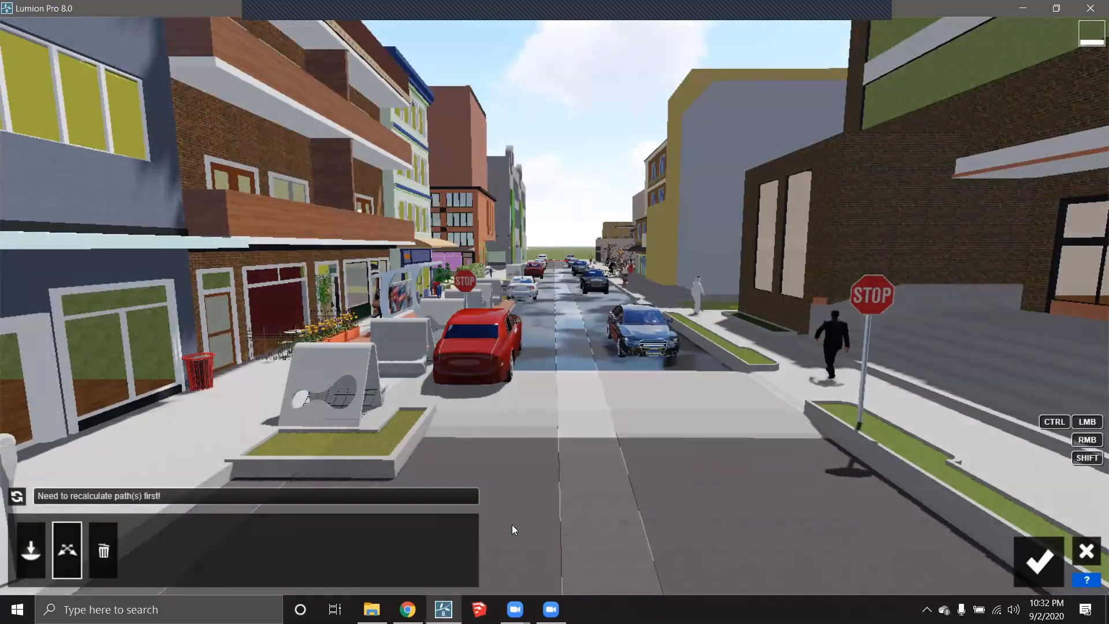
pyautogui.scroll(-8, 545, 378)
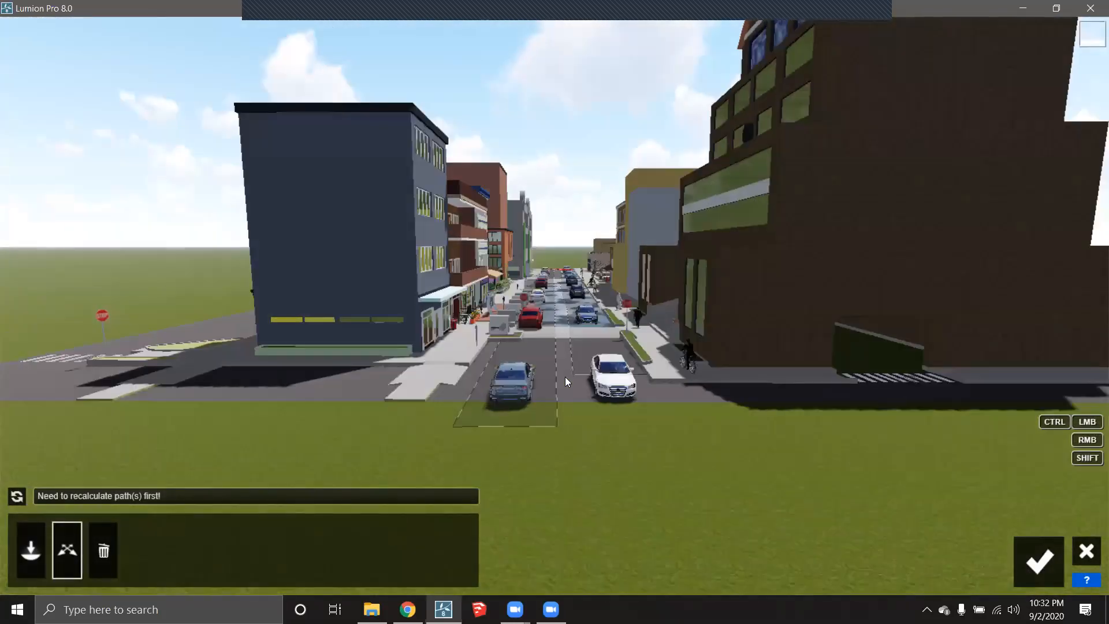
pyautogui.moveTo(564, 376); pyautogui.dragTo(564, 395, button='right')
pyautogui.moveTo(556, 311); pyautogui.dragTo(610, 288, button='right')
pyautogui.hotkey('shift', 'q')
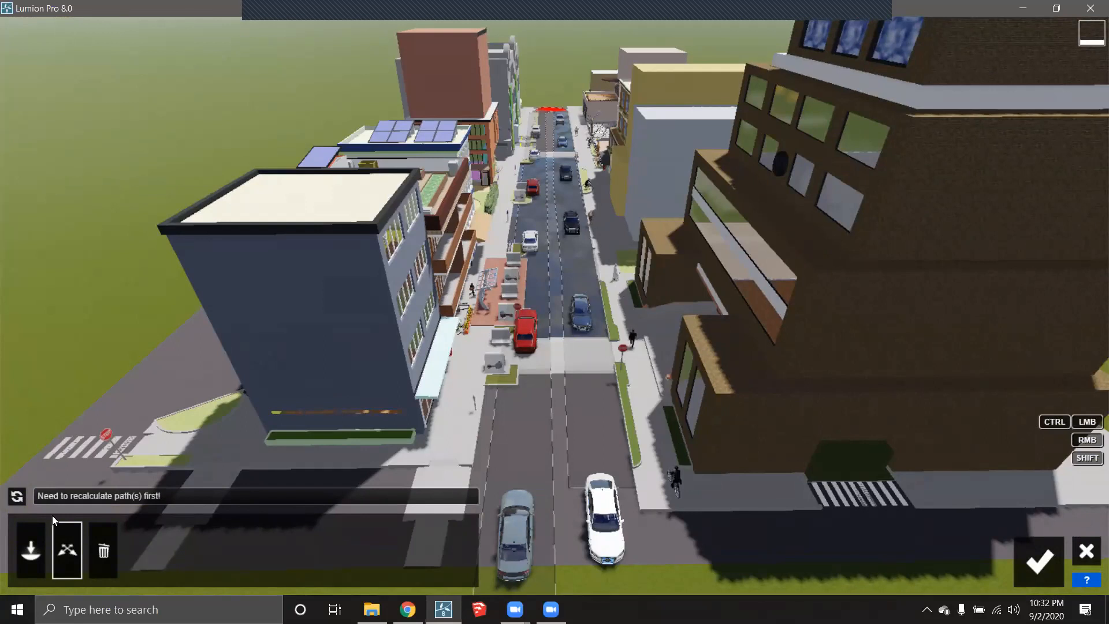
pyautogui.click(30, 550)
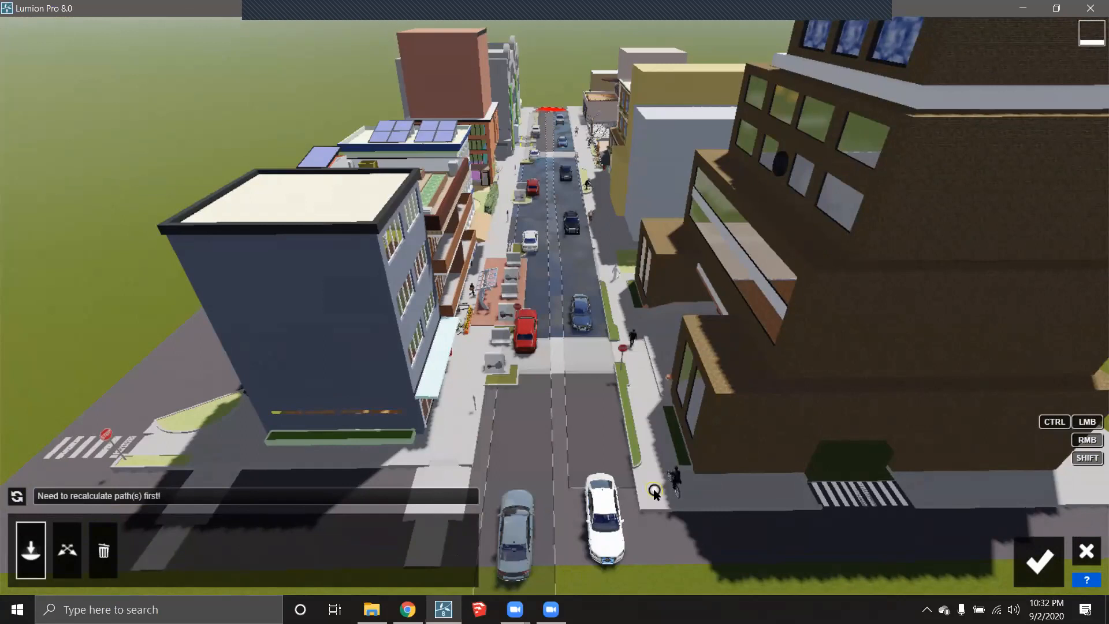
pyautogui.click(670, 501)
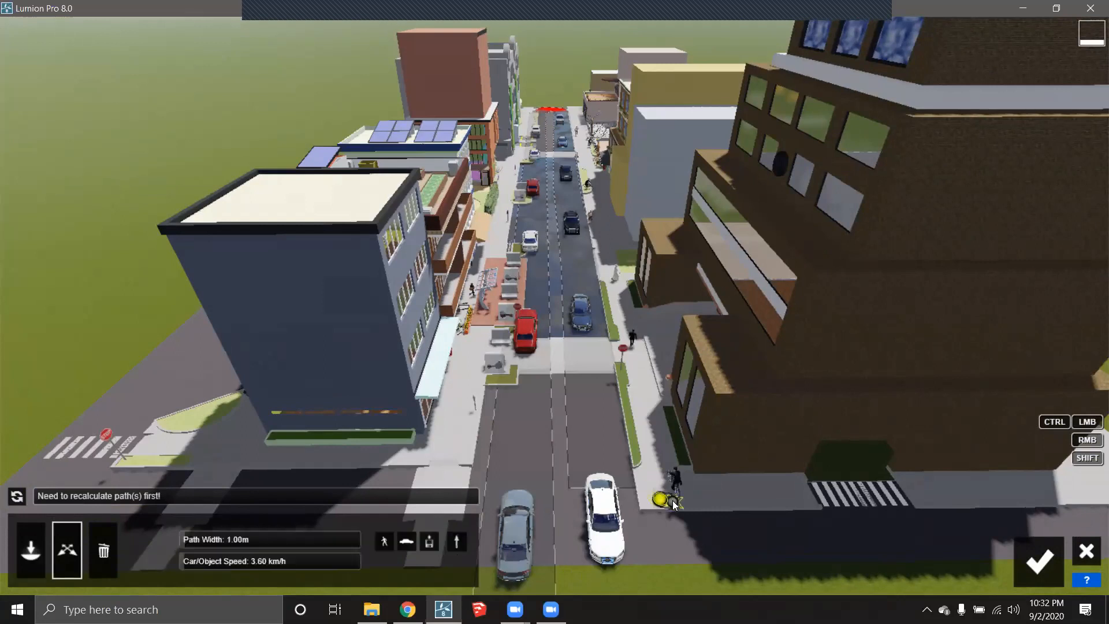
pyautogui.click(578, 126)
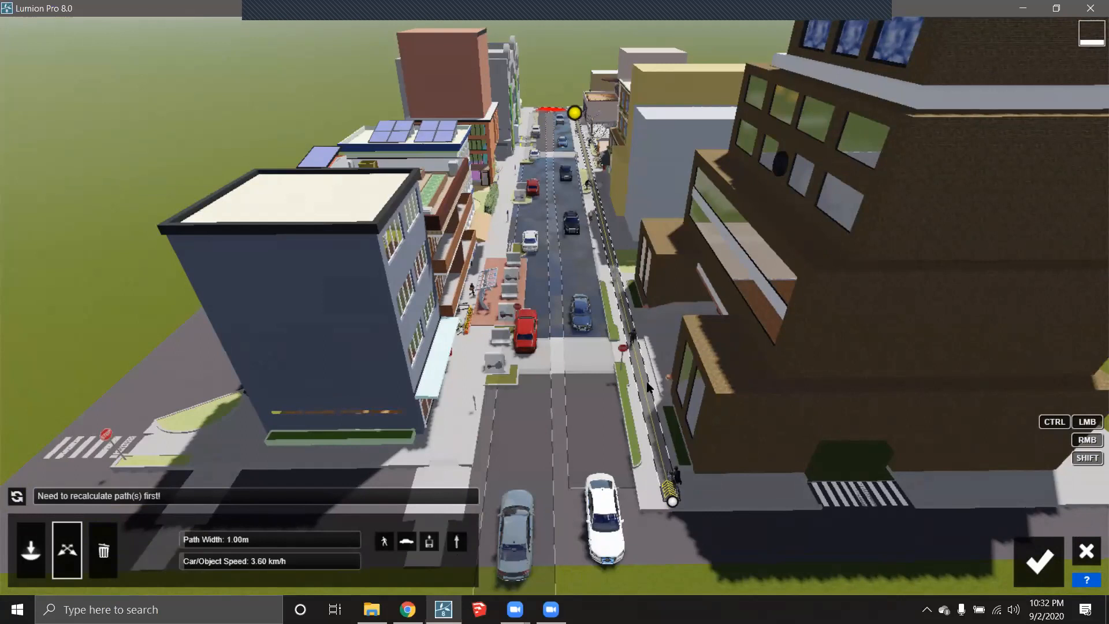
# - Make the new path two-way, with speed 8.74 km/h and width 3.31 m
pyautogui.click(457, 540)
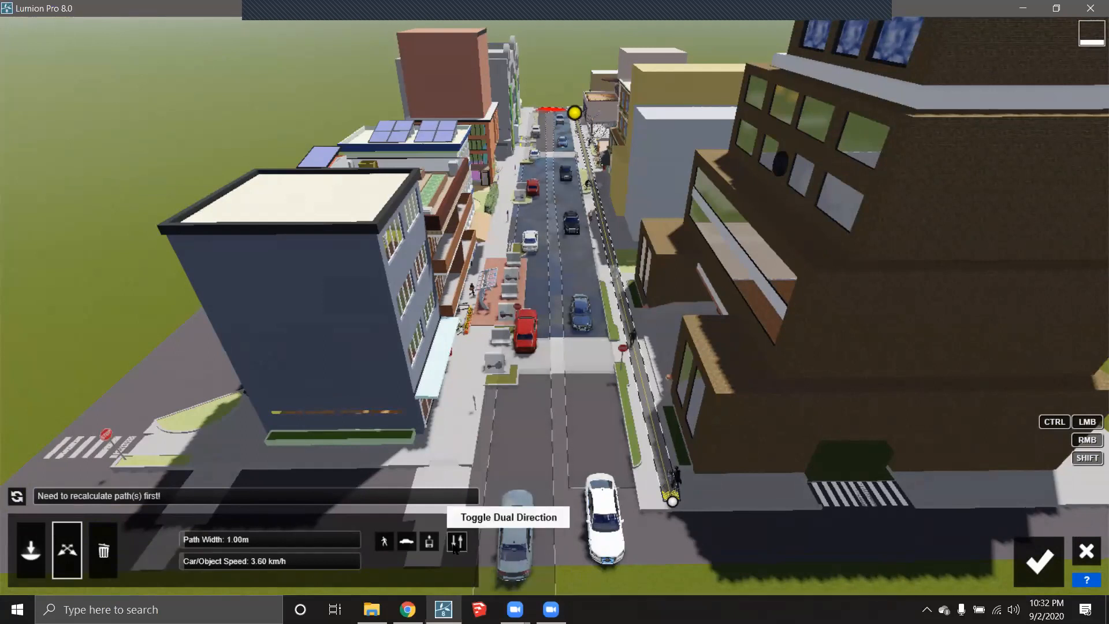
pyautogui.click(194, 563)
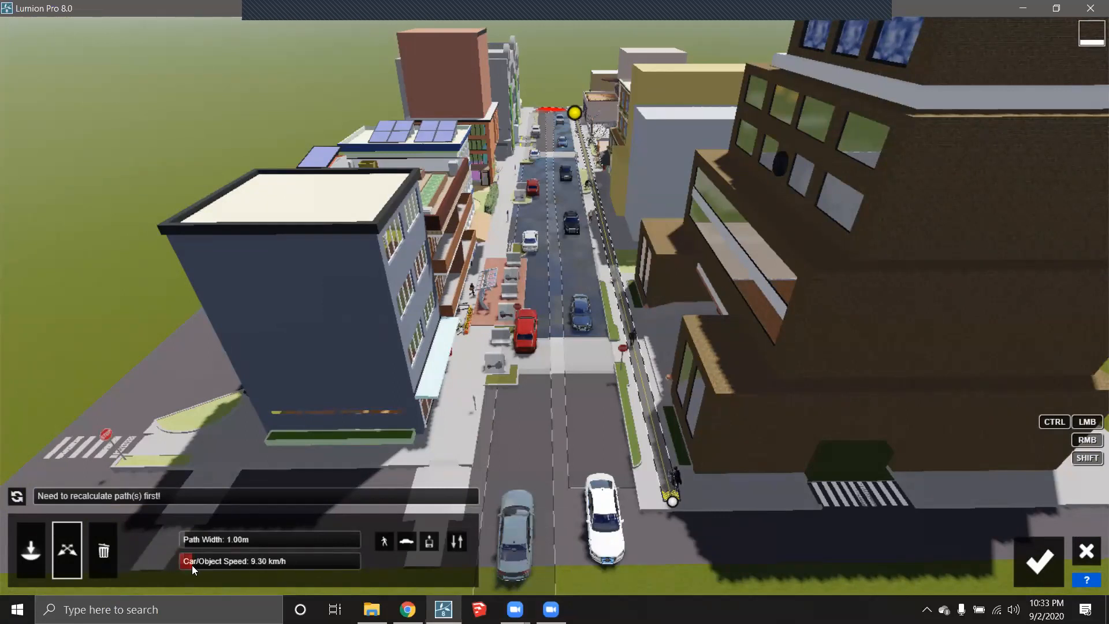
pyautogui.click(190, 565)
pyautogui.click(190, 566)
pyautogui.moveTo(189, 537); pyautogui.dragTo(206, 537)
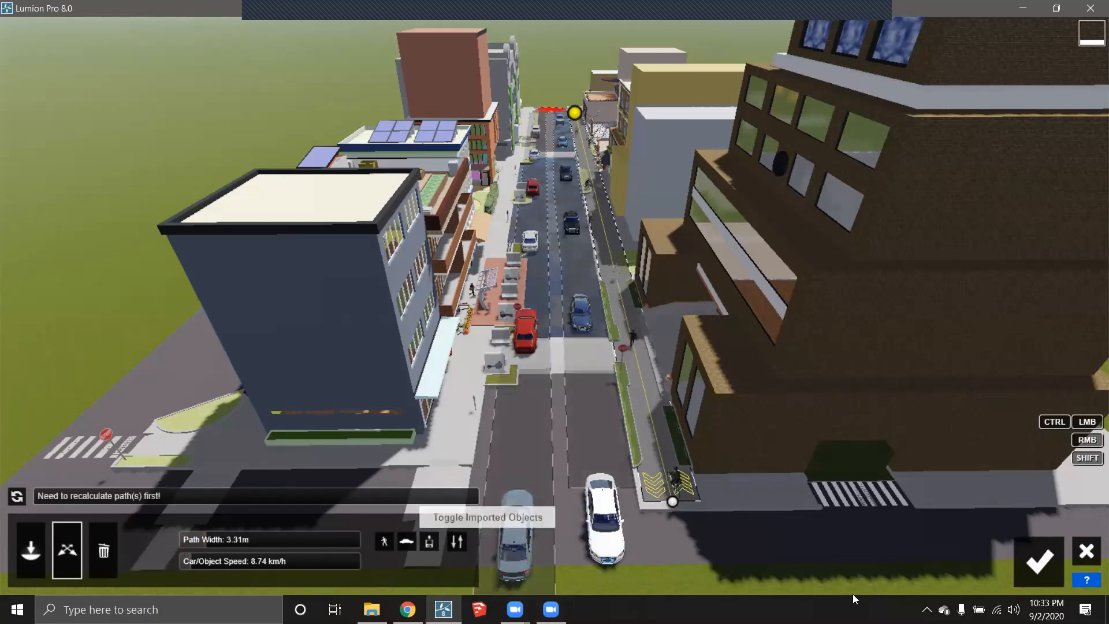
# - Confirm the Mass Move paths and play the Realistic-style Flythrough clip preview
pyautogui.click(1045, 553)
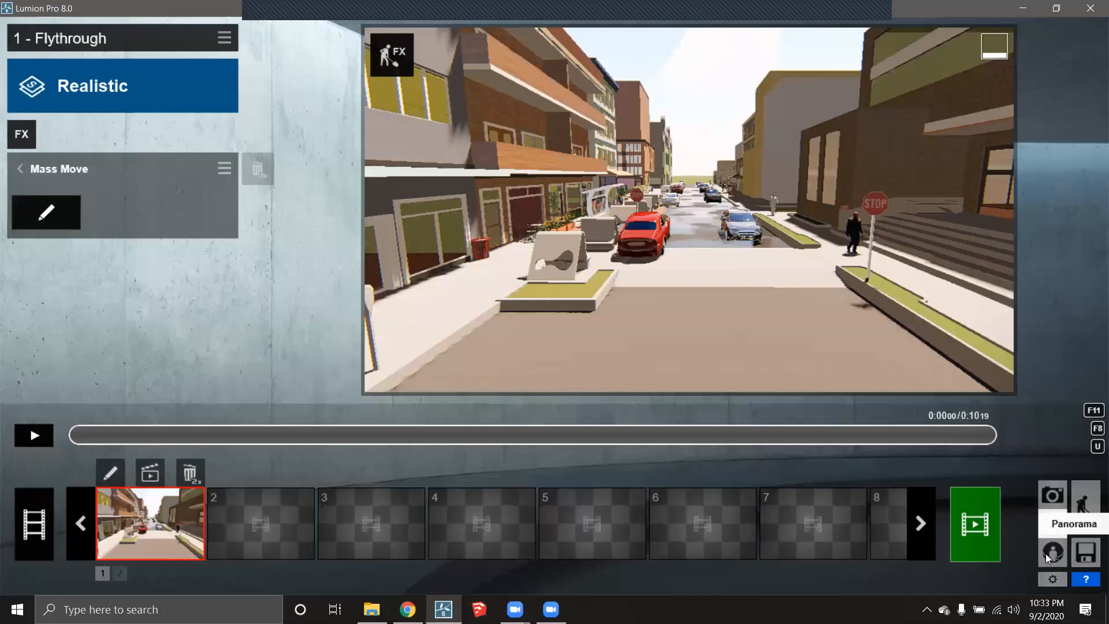
pyautogui.click(34, 435)
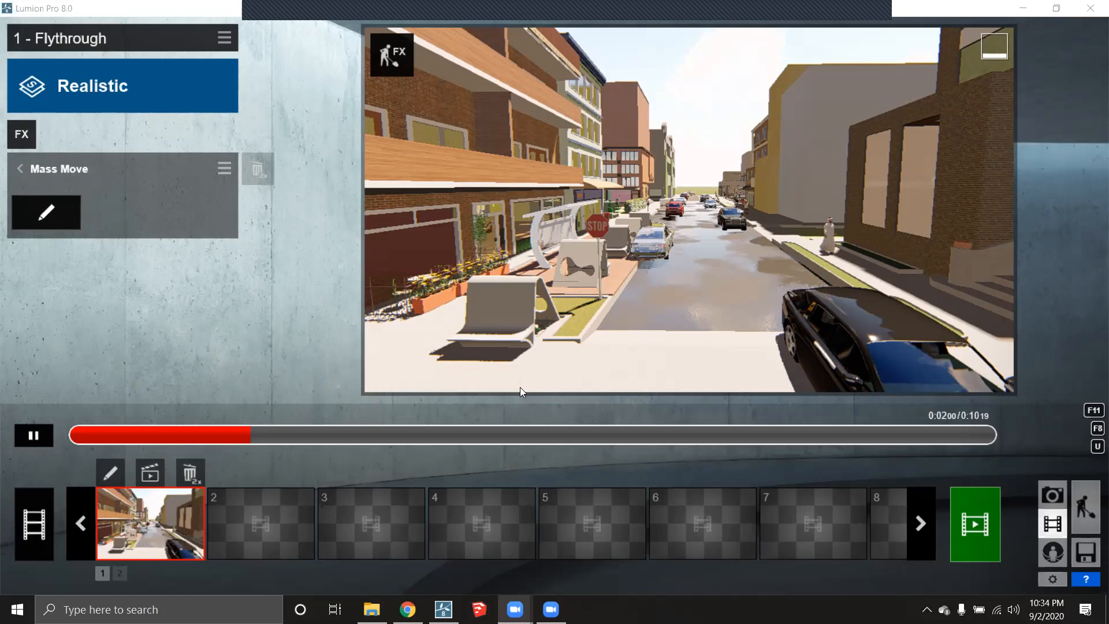
pyautogui.click(34, 437)
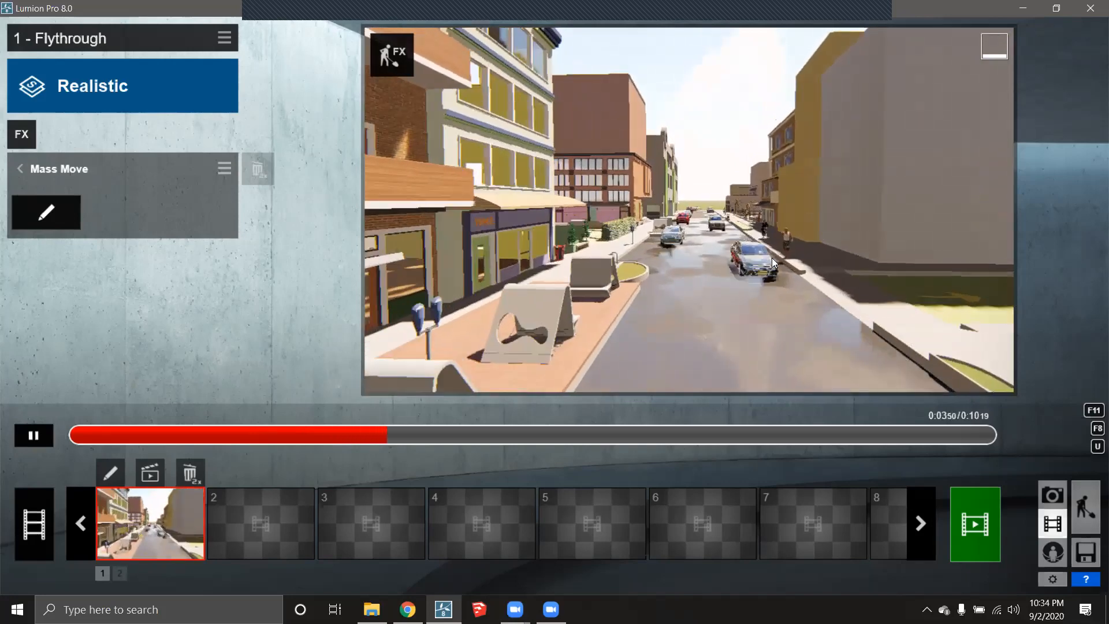
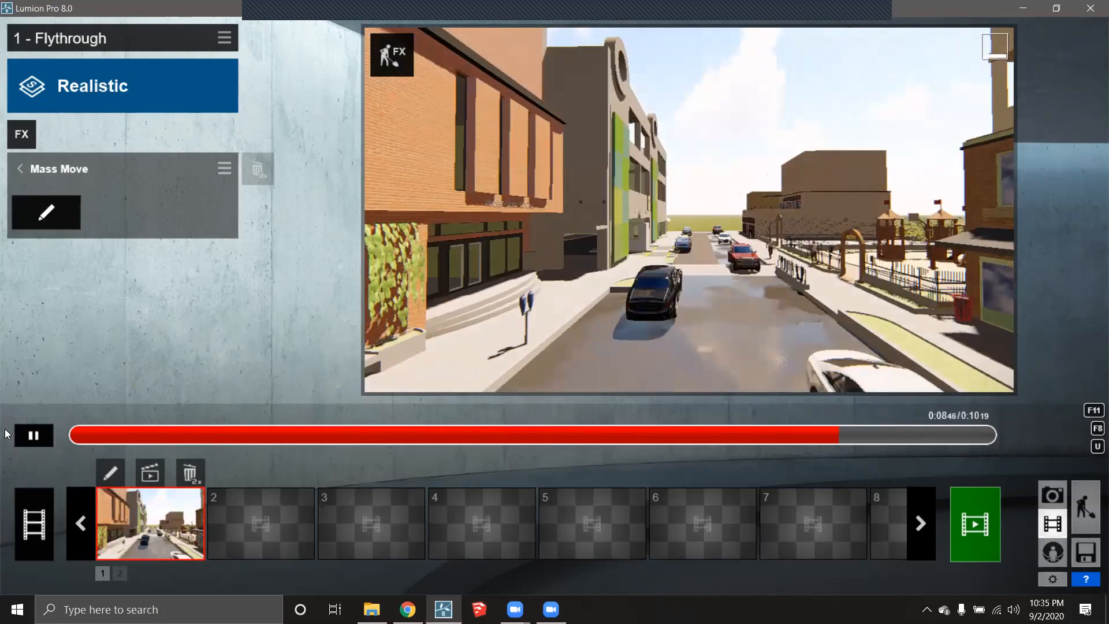
# - Stop the first clip's playback, dismiss the overlay window and select empty clip slot 2
pyautogui.click(42, 438)
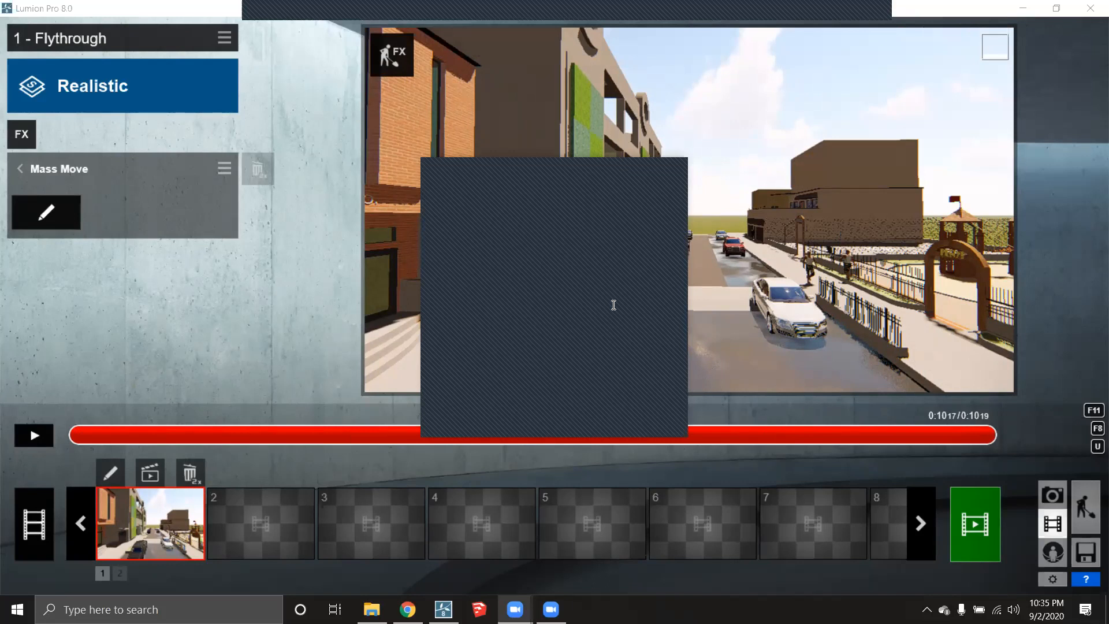
pyautogui.click(591, 173)
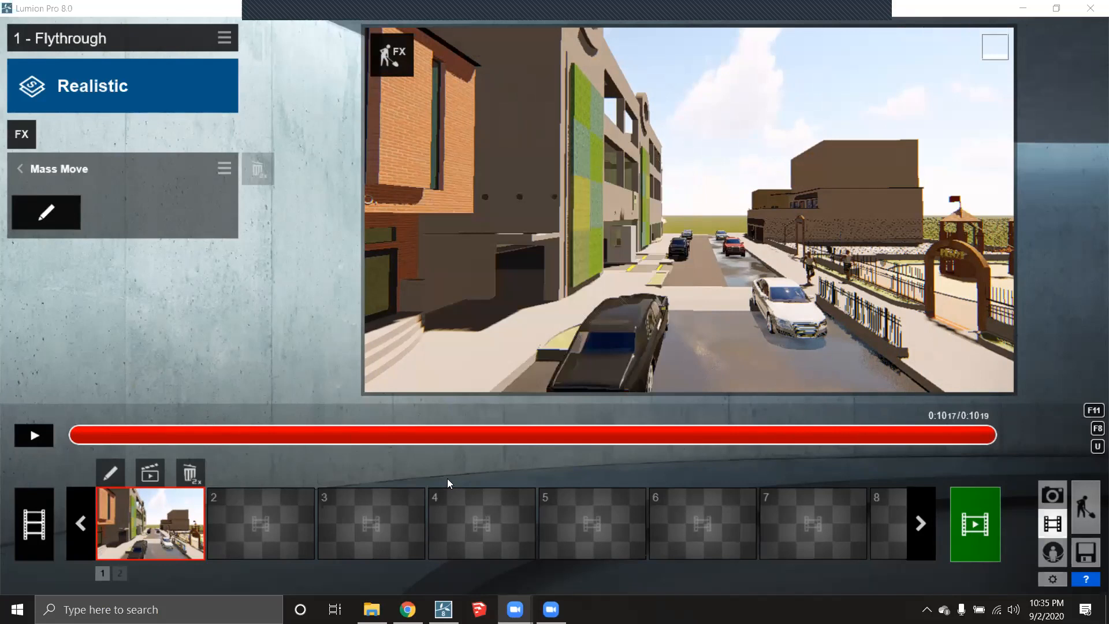
pyautogui.click(261, 524)
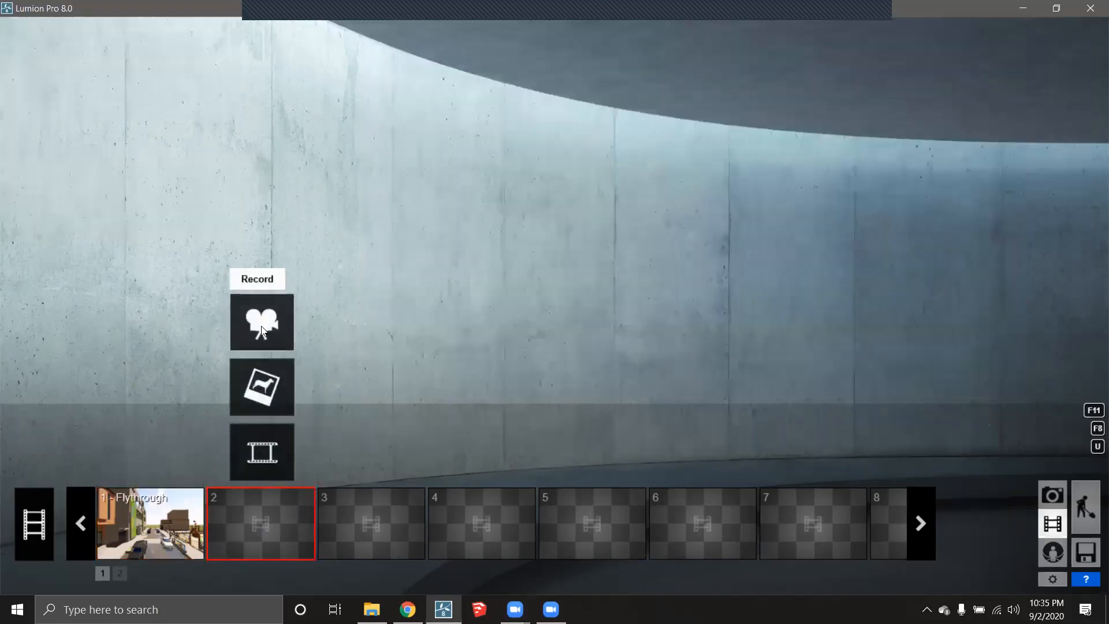
# - Start a new camera recording in clip slot 2 and aim the view at building 53
pyautogui.click(182, 524)
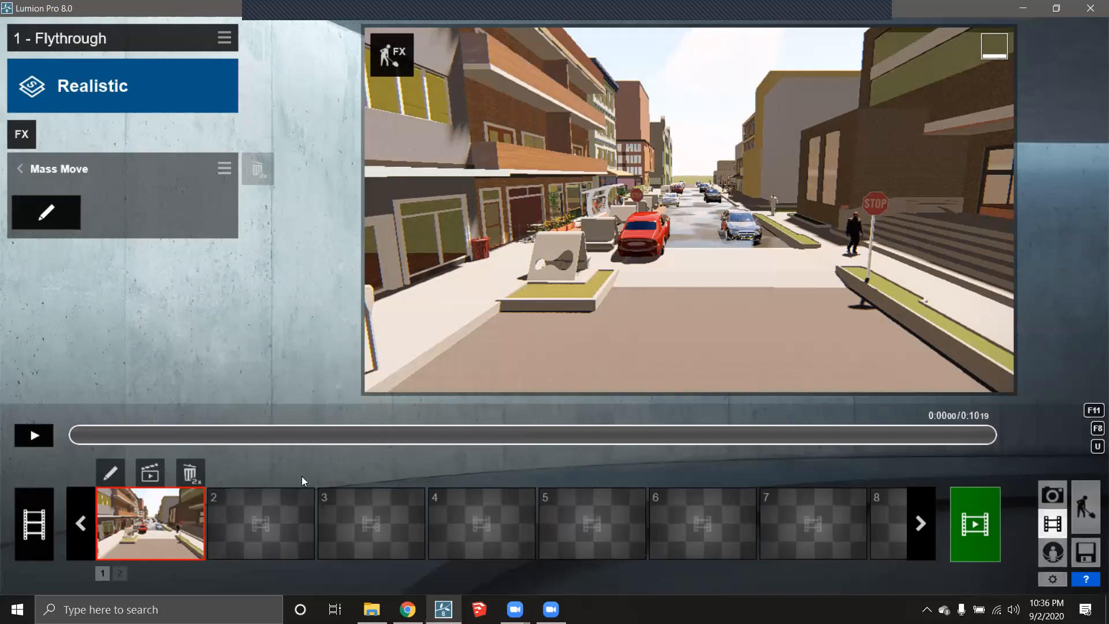
pyautogui.click(252, 527)
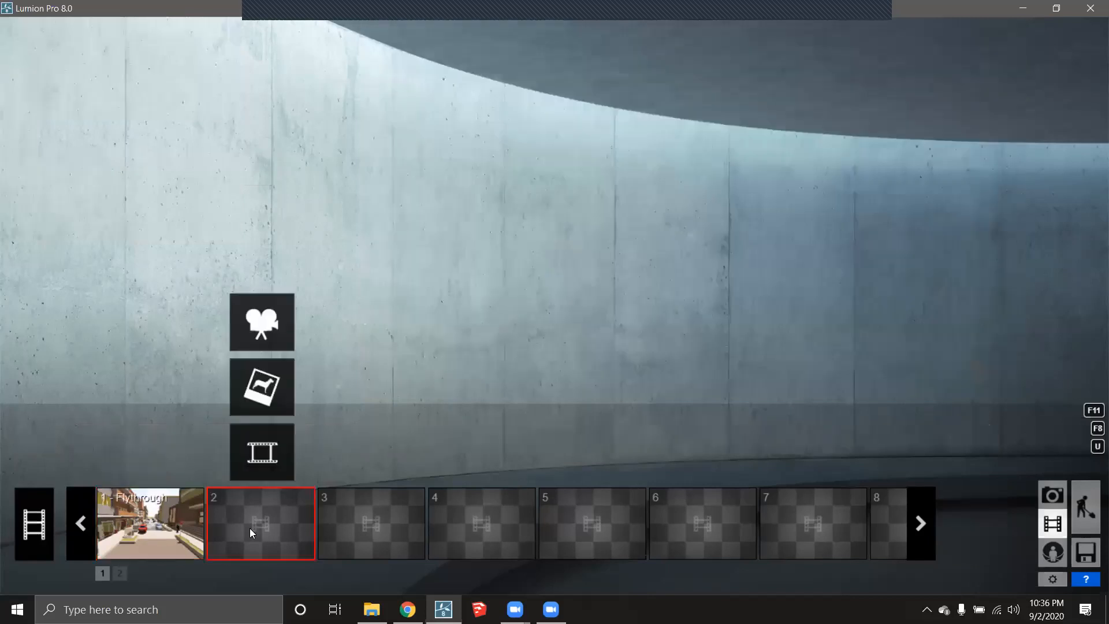
pyautogui.click(274, 323)
pyautogui.scroll(2, 670, 312)
pyautogui.scroll(3, 666, 327)
pyautogui.moveTo(666, 327); pyautogui.dragTo(649, 371, button='right')
# - Lower the camera to eye height and capture two keyframes of the entrance for a 4 s clip
pyautogui.press('e')
pyautogui.press('a')
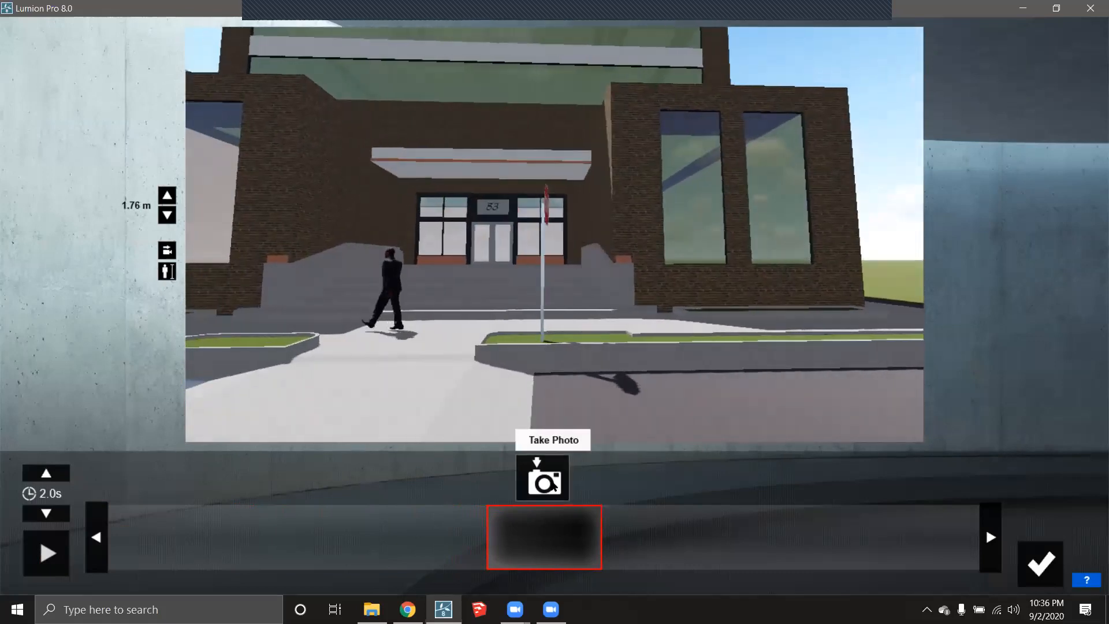
pyautogui.click(551, 481)
pyautogui.click(550, 481)
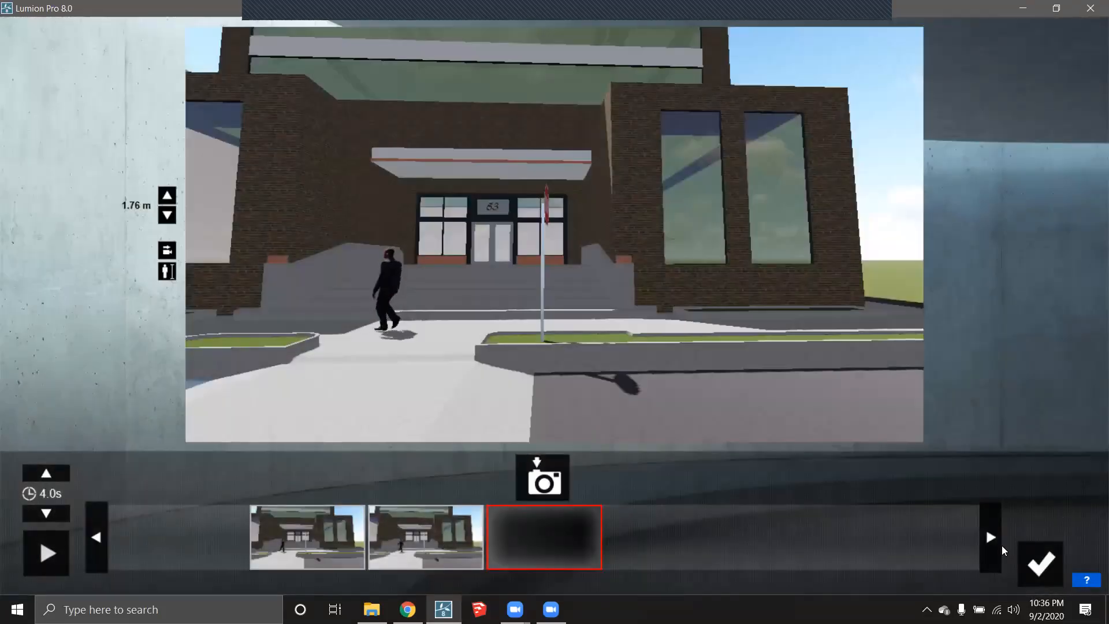
pyautogui.click(1031, 559)
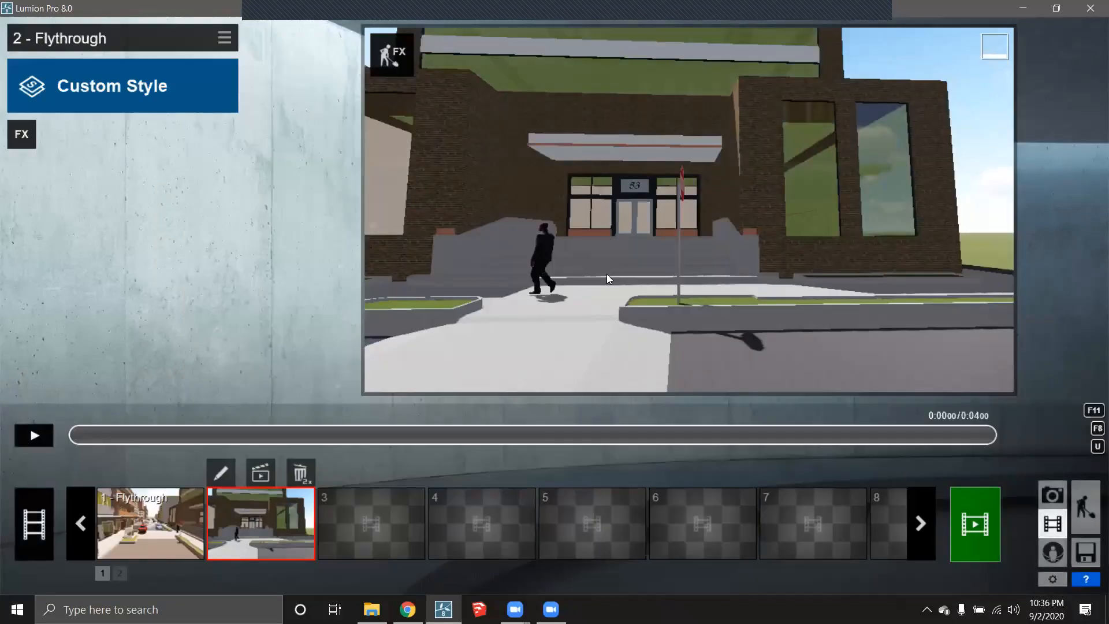
# - Place a walking man from the People and Animals library before the entrance, rotated toward the camera
pyautogui.click(1091, 520)
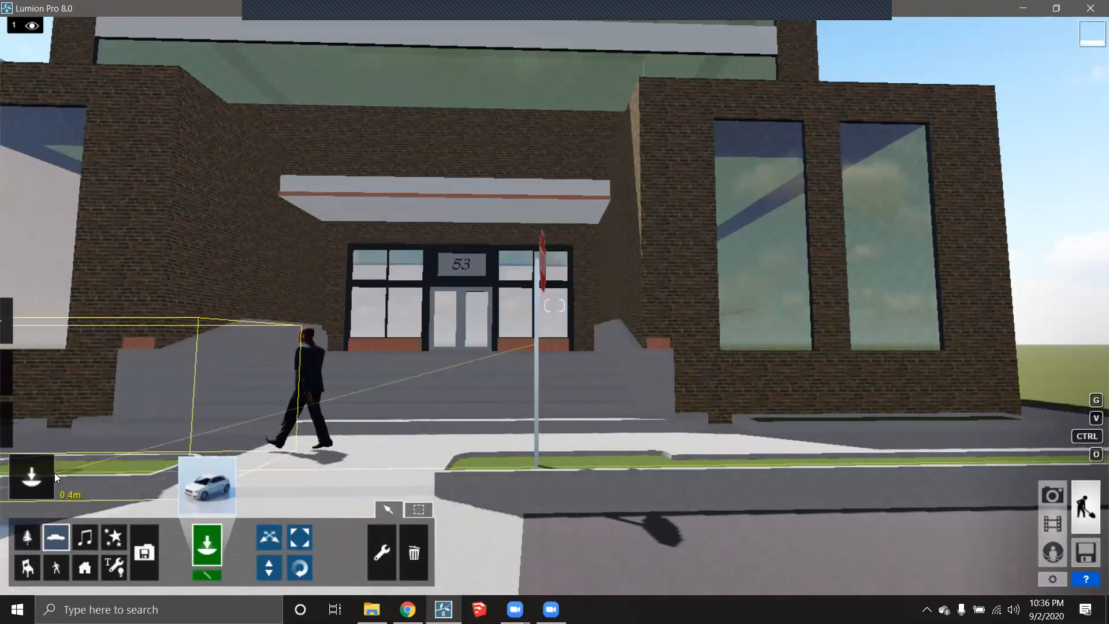
pyautogui.click(114, 567)
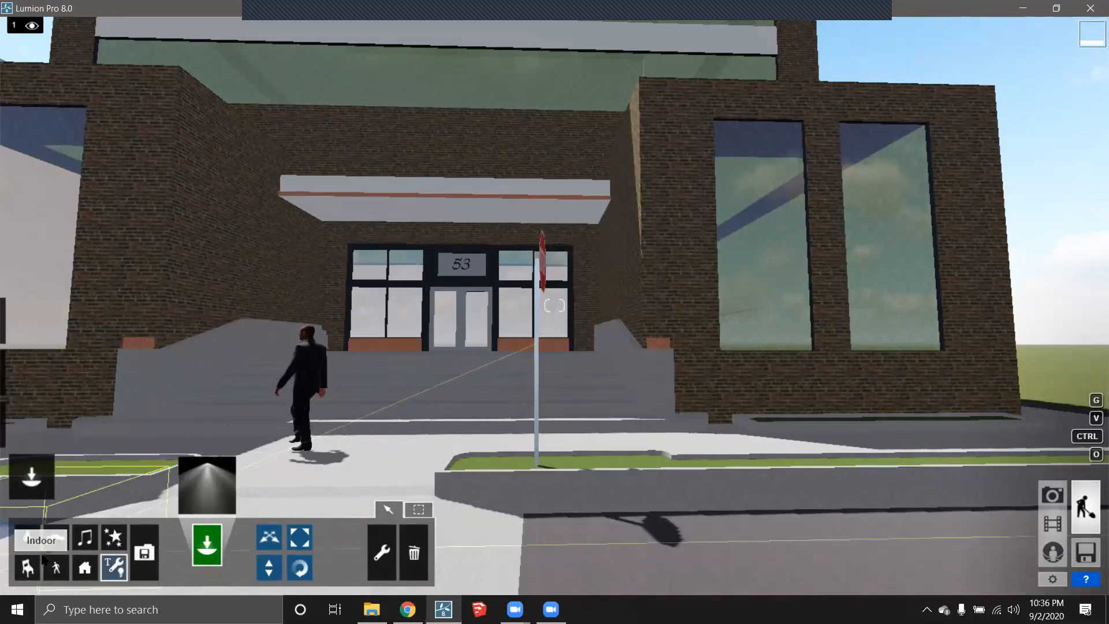
pyautogui.click(56, 567)
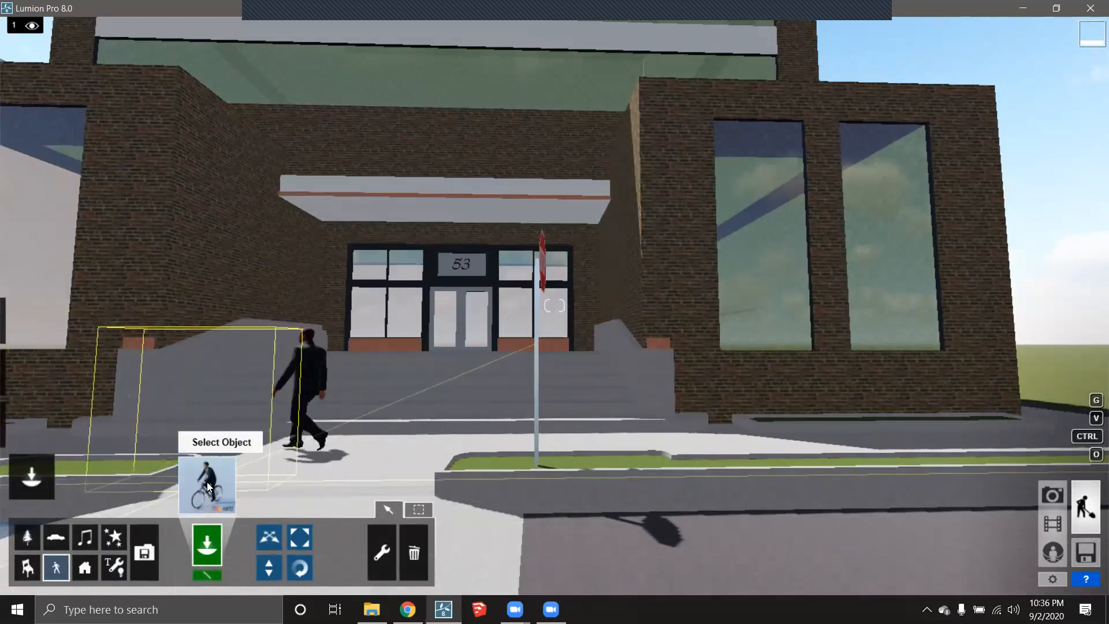
pyautogui.click(207, 484)
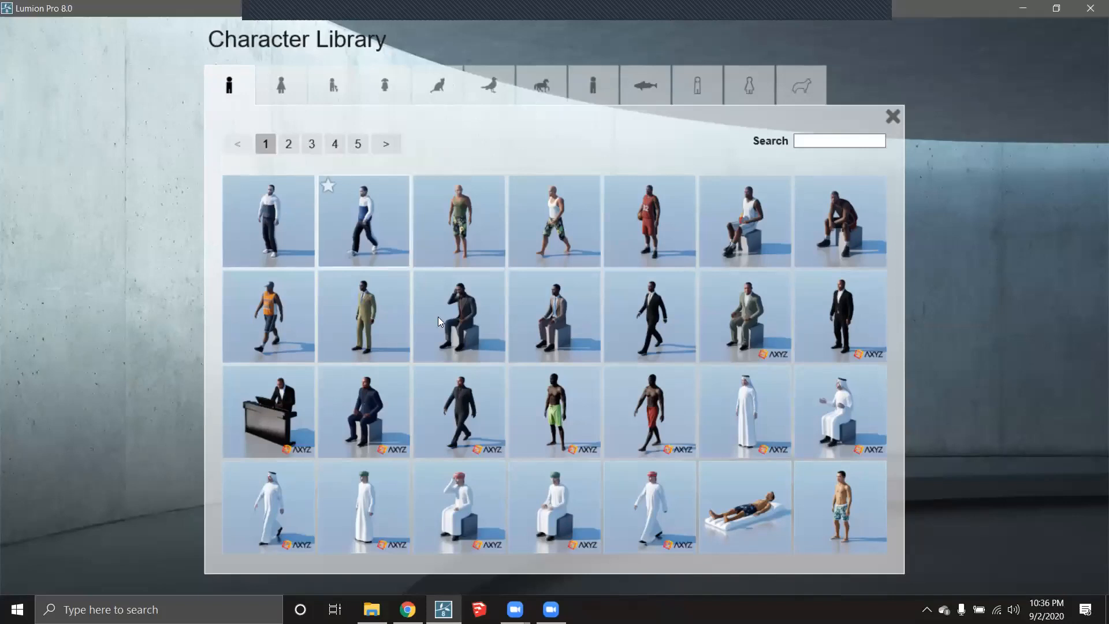
pyautogui.click(366, 226)
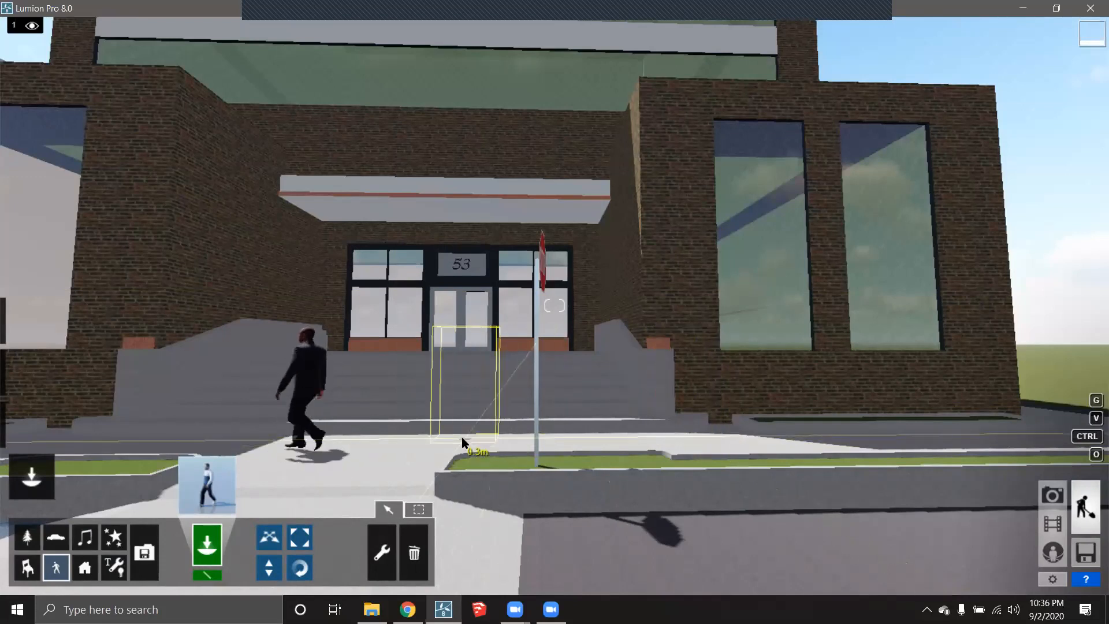
pyautogui.click(440, 435)
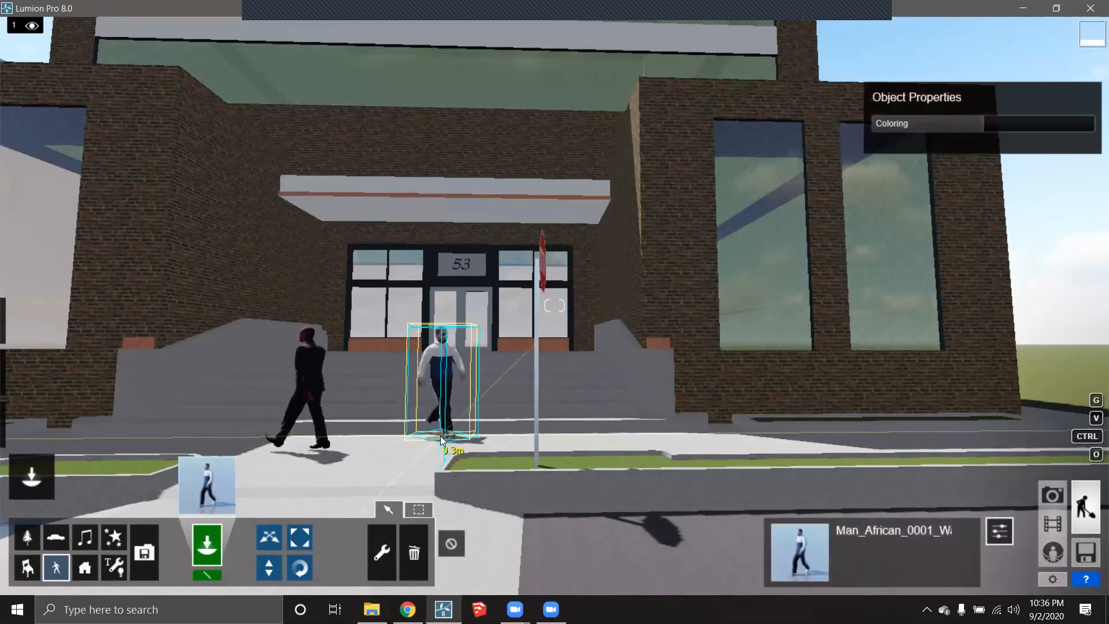
pyautogui.click(299, 566)
pyautogui.moveTo(437, 430); pyautogui.dragTo(430, 456)
# - Move the camera along the street toward the STOP sign and return to the movie editor
pyautogui.press('d')
pyautogui.moveTo(595, 371); pyautogui.dragTo(376, 380, button='right')
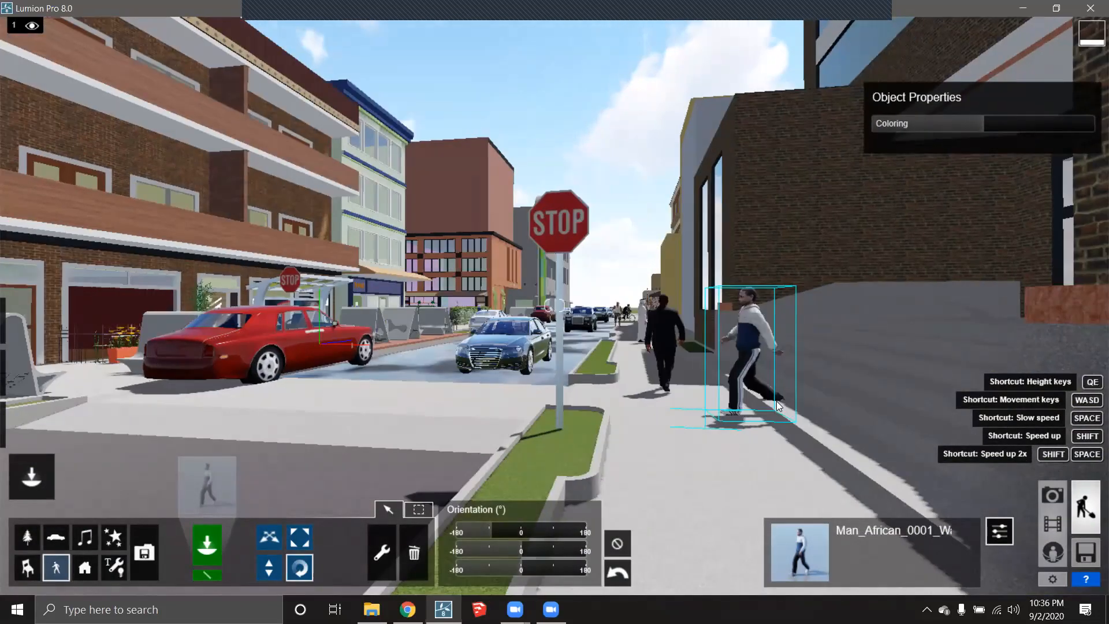
pyautogui.press('w')
pyautogui.moveTo(541, 412); pyautogui.dragTo(540, 405, button='right')
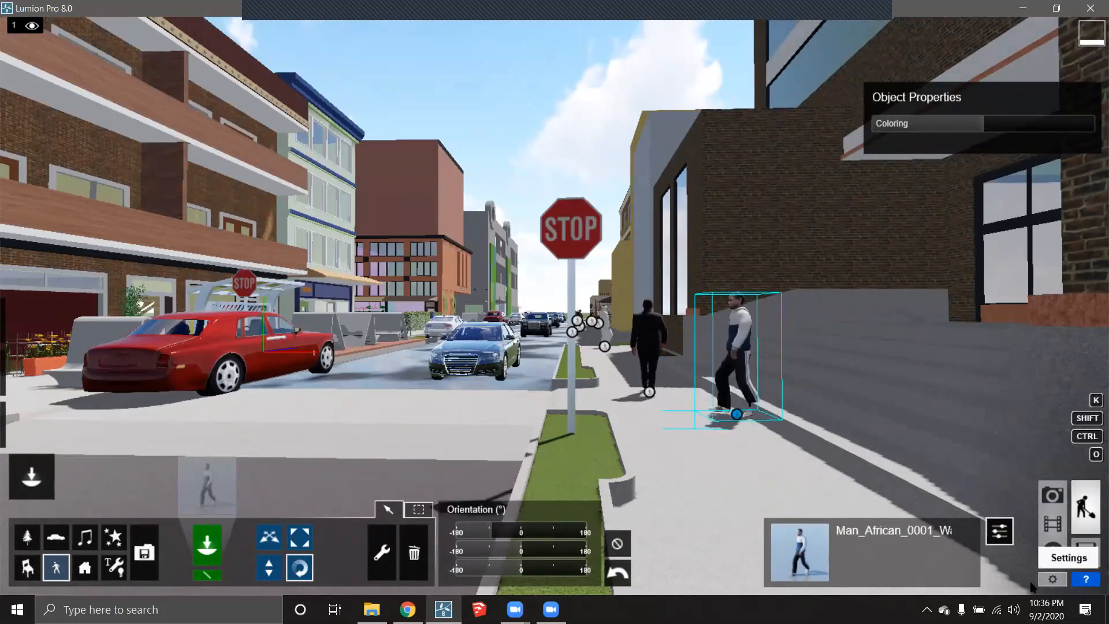
pyautogui.click(1051, 523)
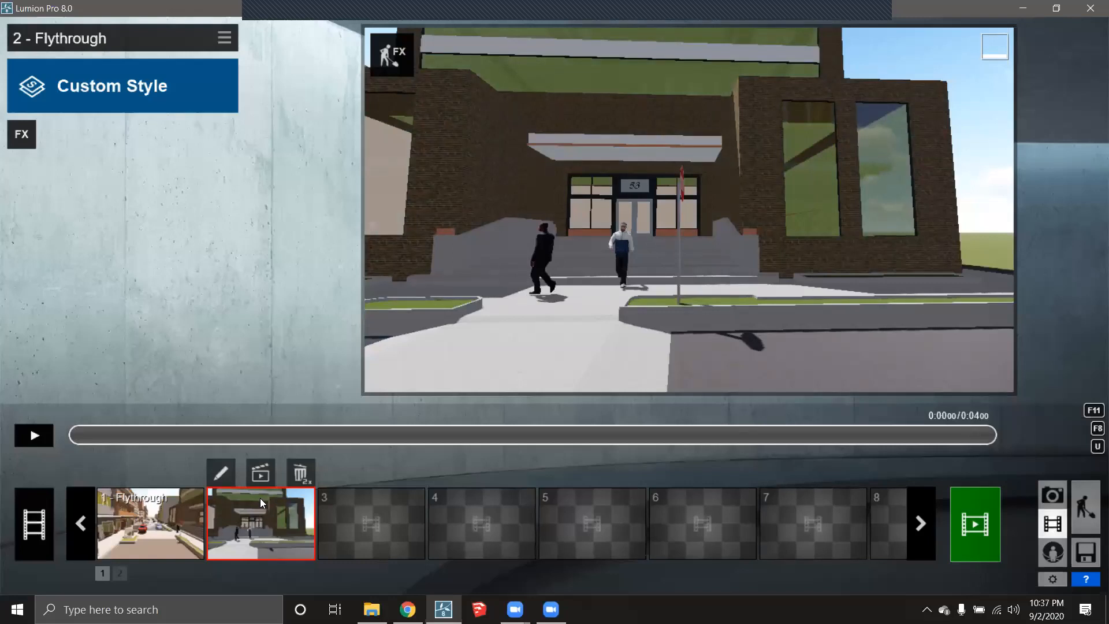
# - In clip 2, swing the camera onto the street and update the first keyframe
pyautogui.click(220, 473)
pyautogui.press('d')
pyautogui.moveTo(708, 389); pyautogui.dragTo(762, 411, button='right')
pyautogui.press('d')
pyautogui.press('a')
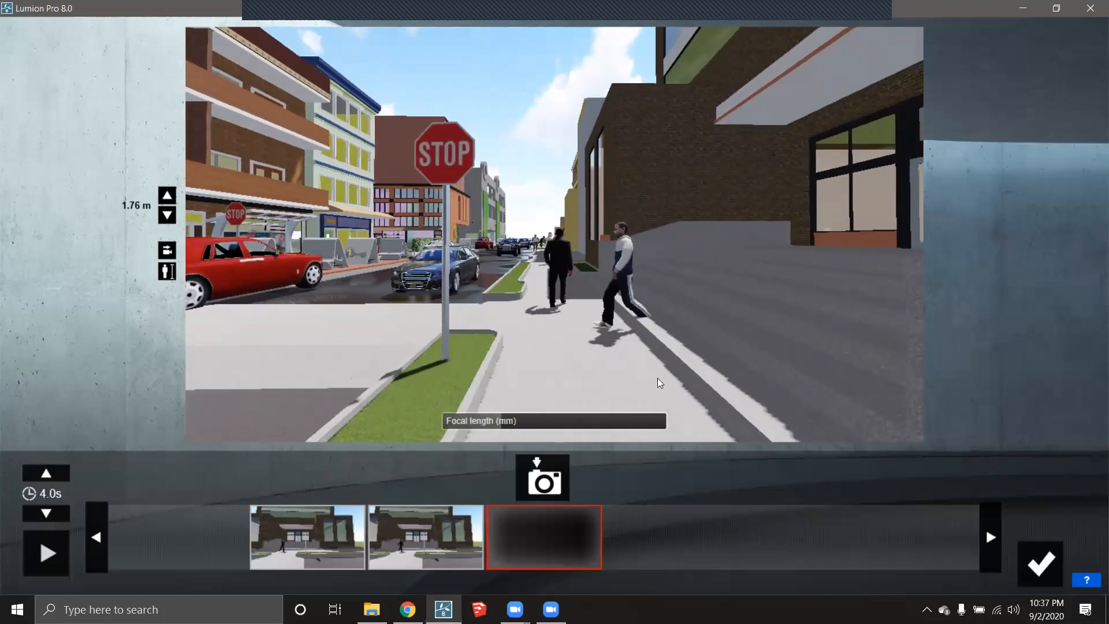
pyautogui.click(306, 537)
pyautogui.click(319, 478)
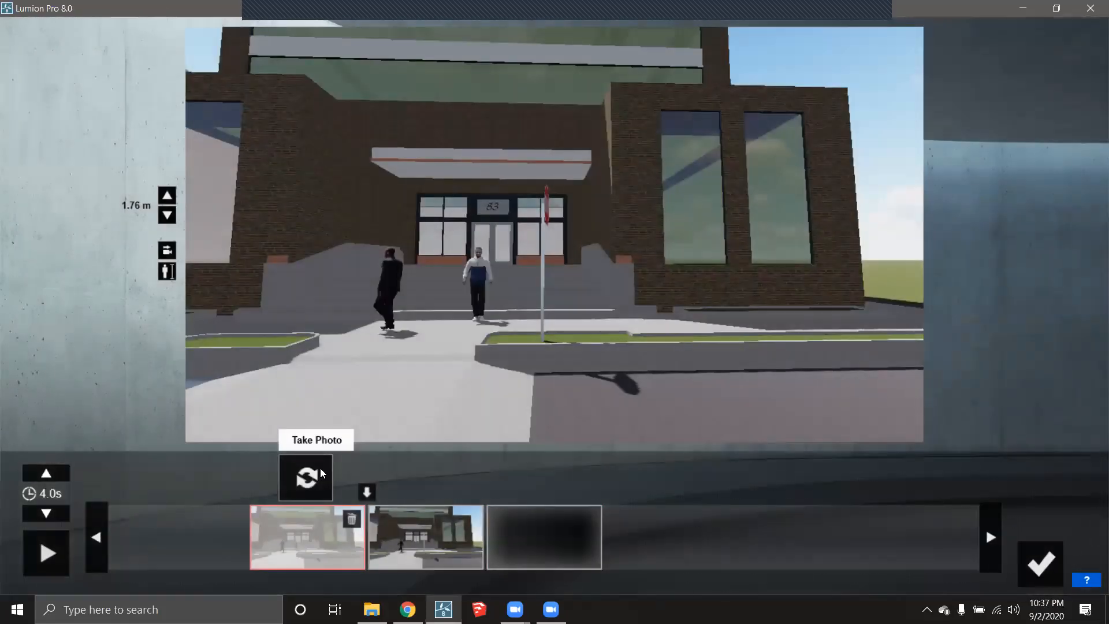
# - Frame the street behind the STOP sign toward the red car and replace the first keyframe
pyautogui.press('d')
pyautogui.moveTo(841, 359); pyautogui.dragTo(698, 359, button='right')
pyautogui.press('w')
pyautogui.moveTo(735, 317); pyautogui.dragTo(600, 336, button='right')
pyautogui.press('s')
pyautogui.press('w')
pyautogui.press('s')
pyautogui.press('e')
pyautogui.press('s')
pyautogui.press('a')
pyautogui.press('d')
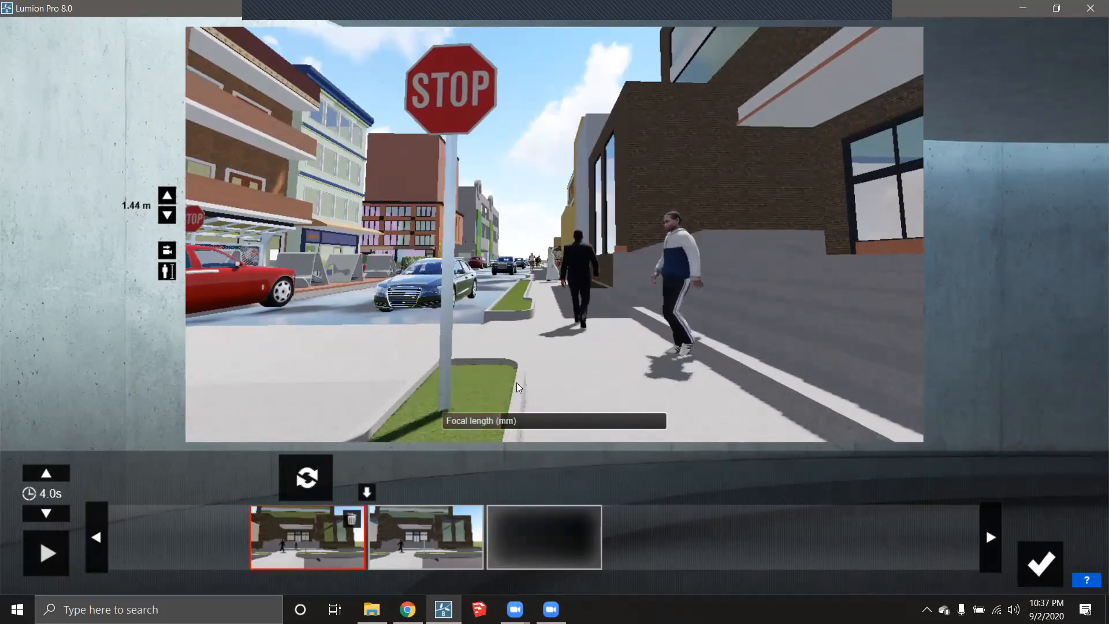
pyautogui.press('s')
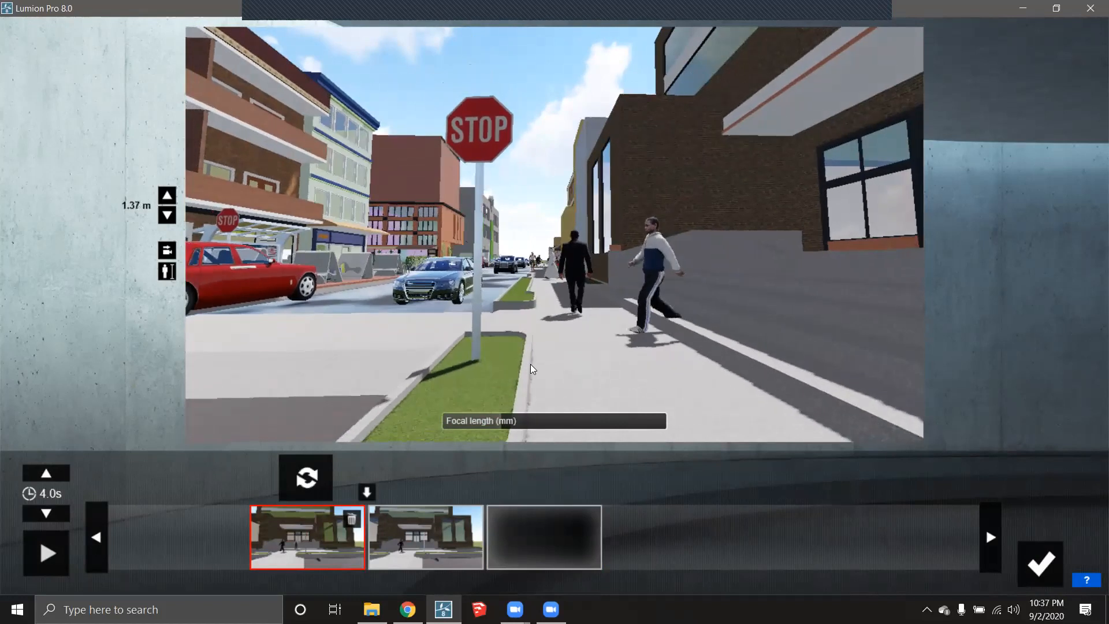
pyautogui.press('a')
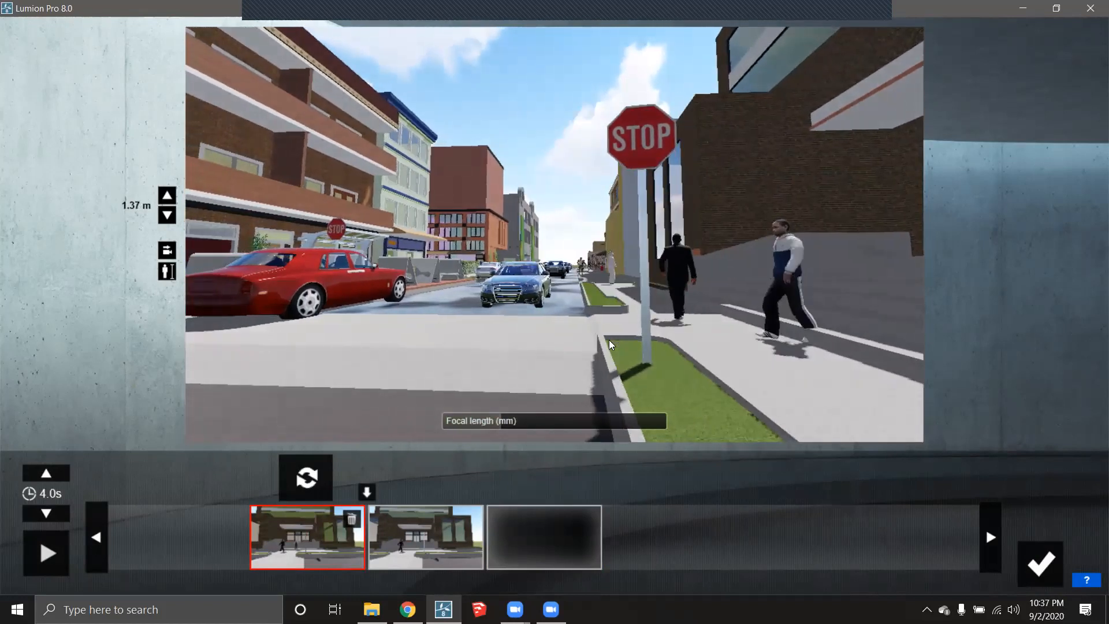
pyautogui.click(306, 477)
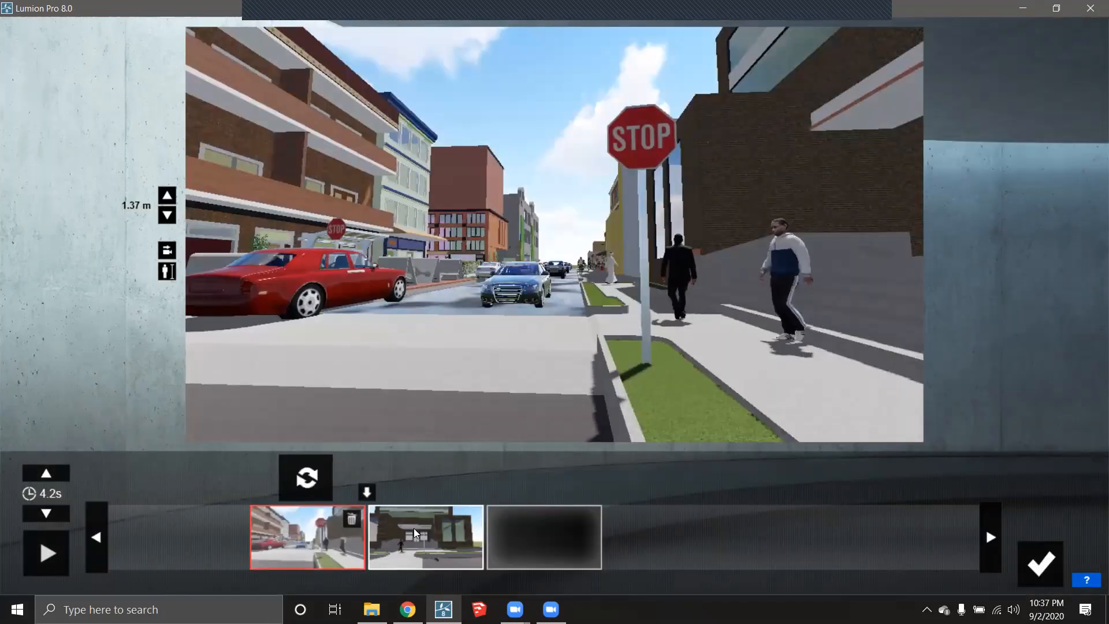
# - Delete the building keyframe and capture a new keyframe further down the street
pyautogui.click(416, 532)
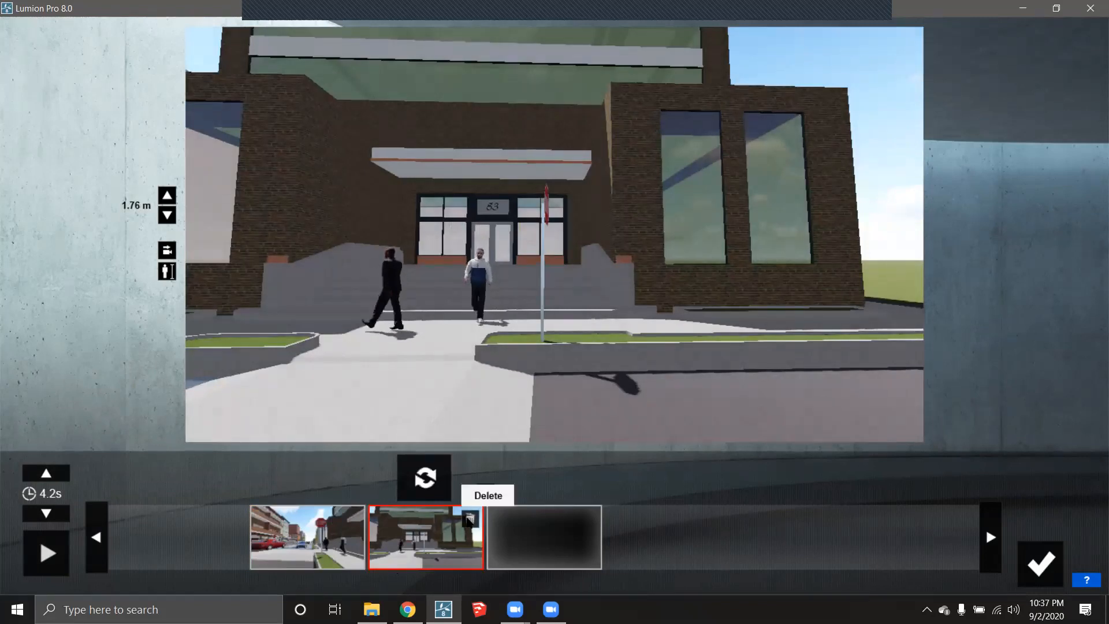
pyautogui.click(468, 520)
pyautogui.click(549, 529)
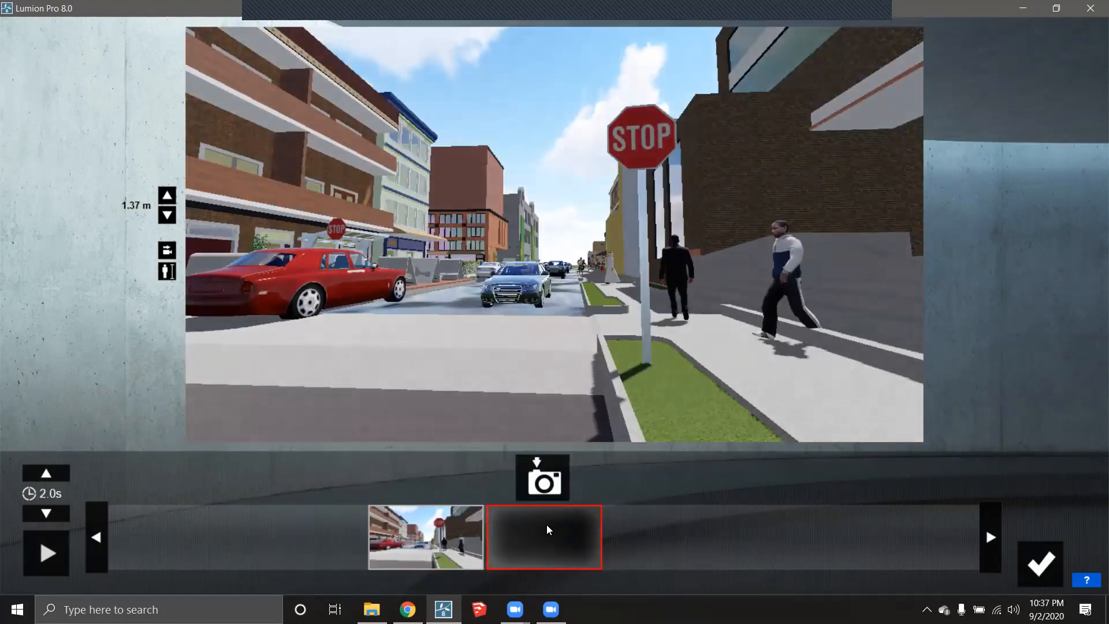
pyautogui.press('w')
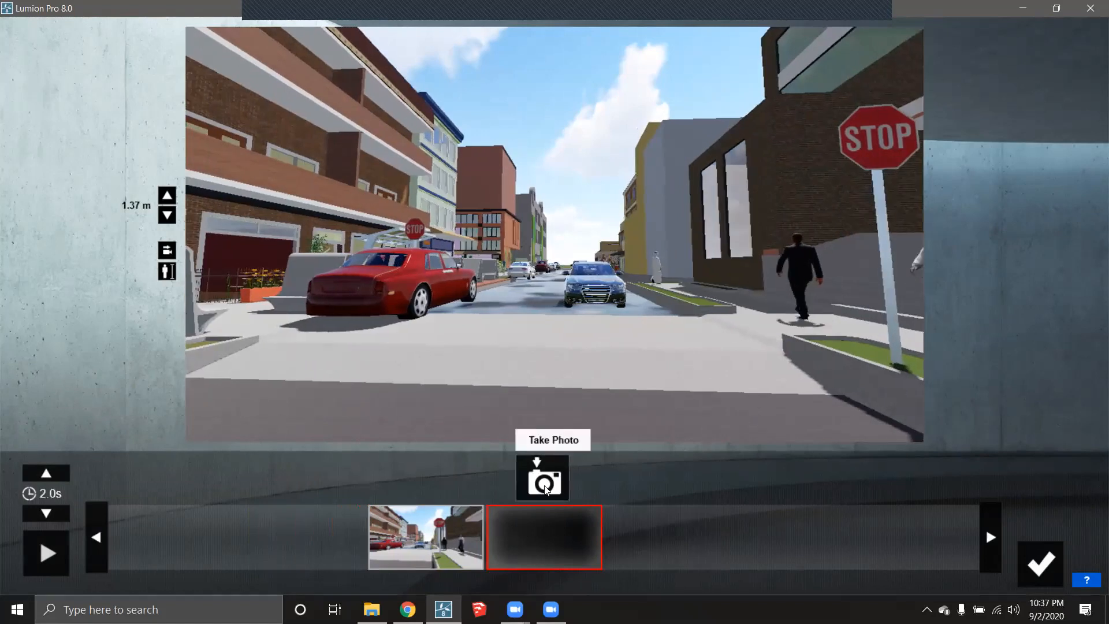
pyautogui.click(546, 490)
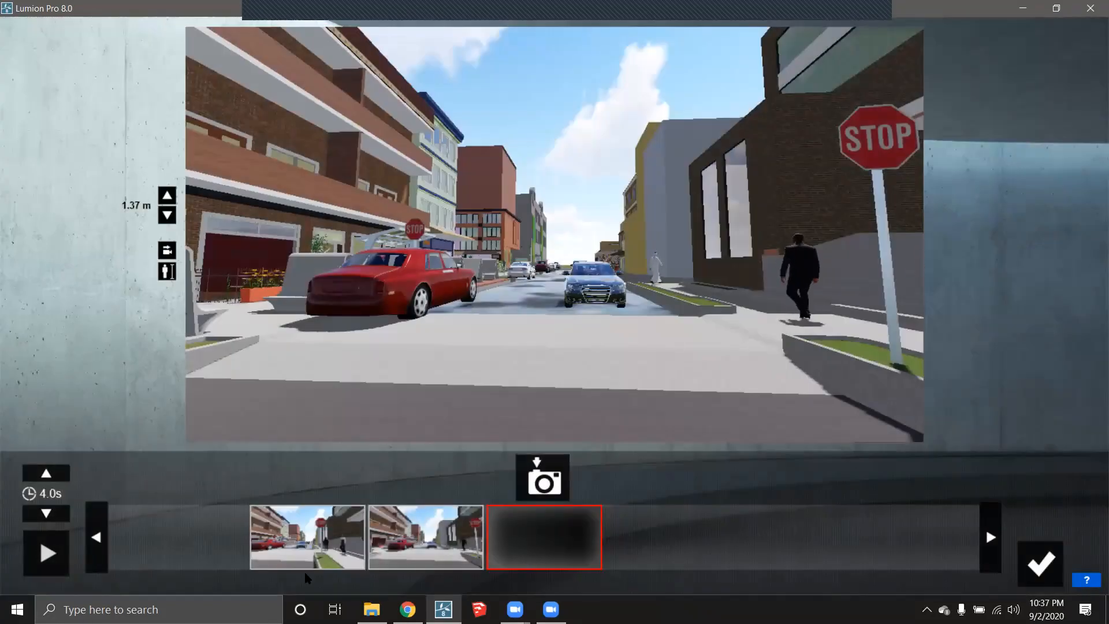
pyautogui.click(1039, 561)
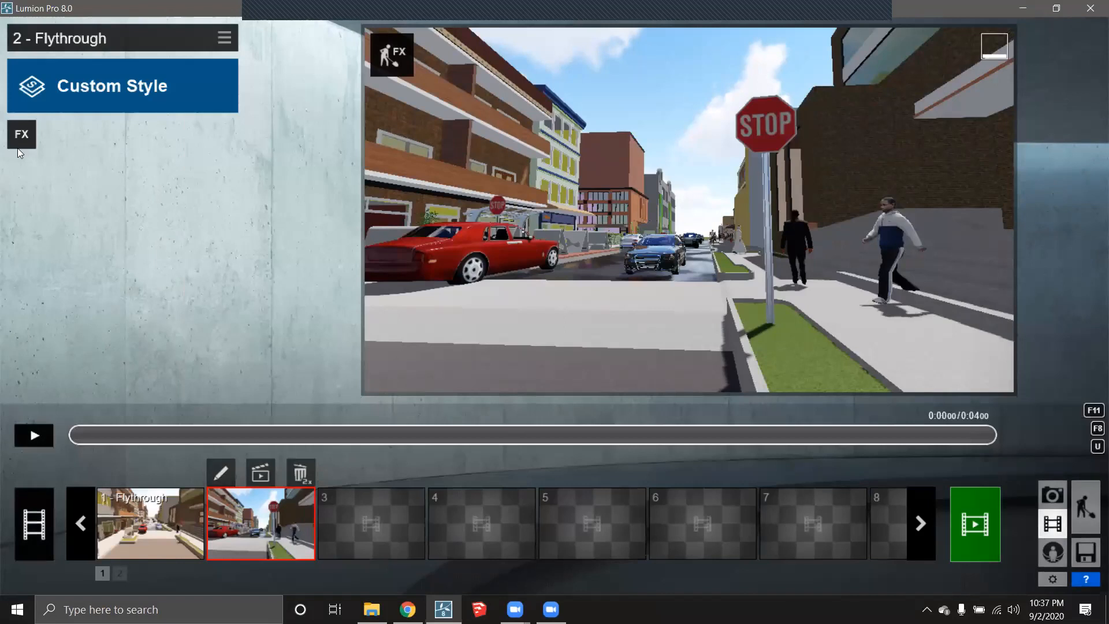
# - Add the Advanced Move effect to clip 2 from the FX list and start editing it
pyautogui.click(23, 132)
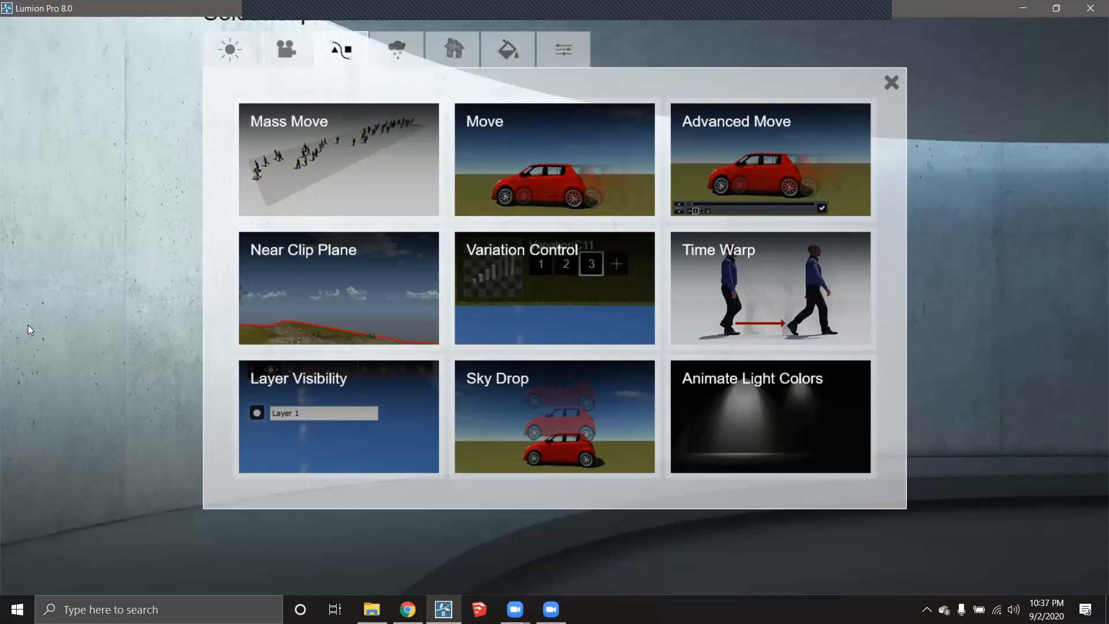
pyautogui.click(760, 150)
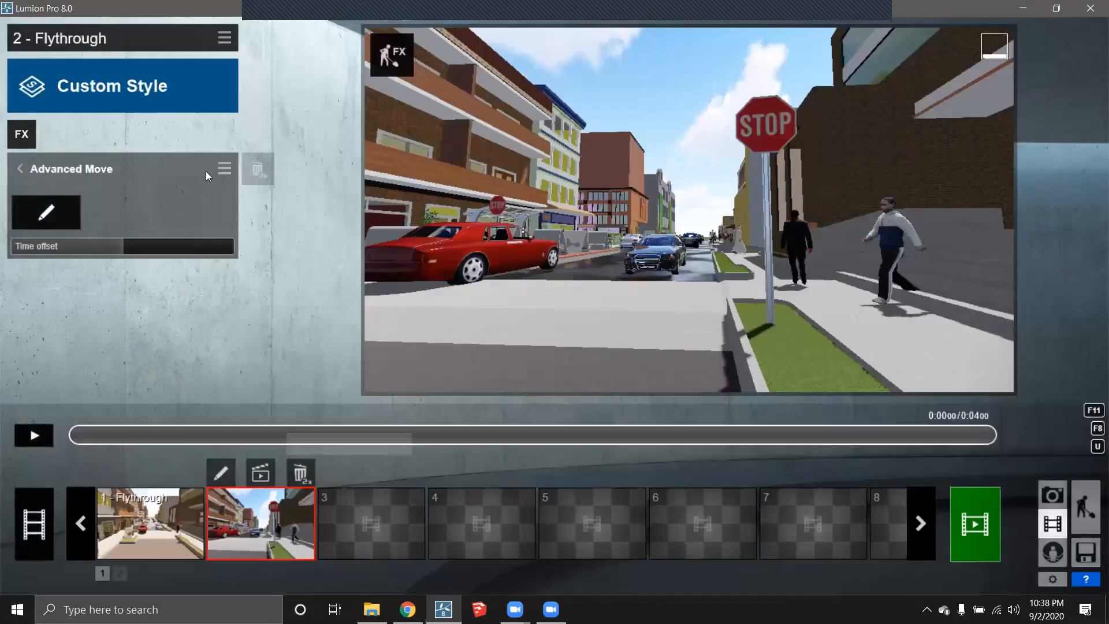
pyautogui.click(57, 205)
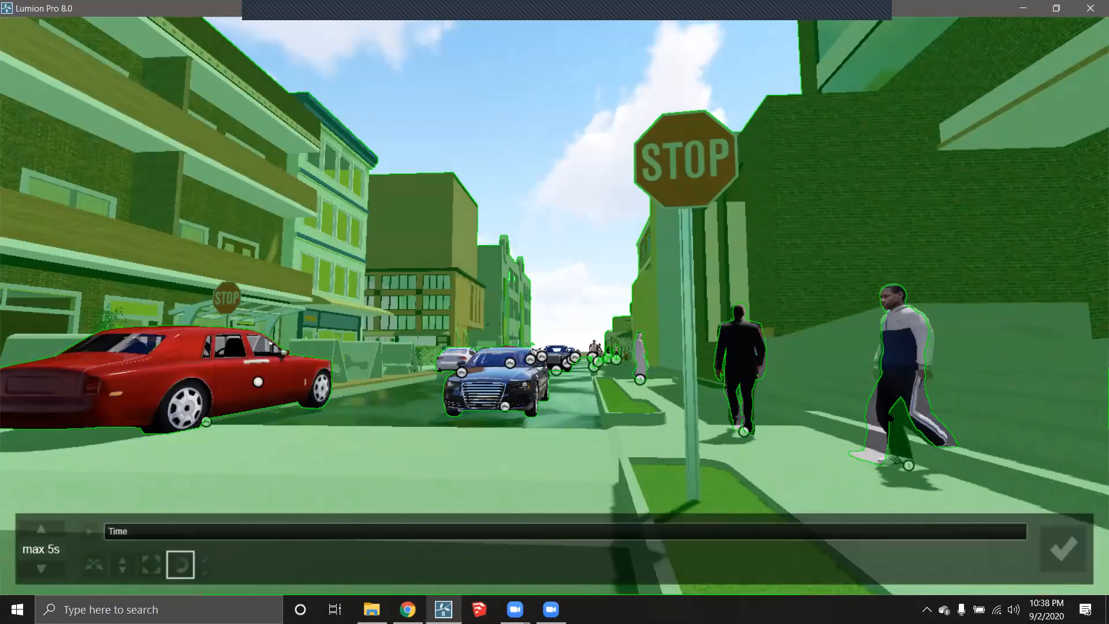
# - Turn the white-and-blue-jacket walker left and move him beside the stop sign at 0.3 s
pyautogui.click(909, 467)
pyautogui.click(909, 468)
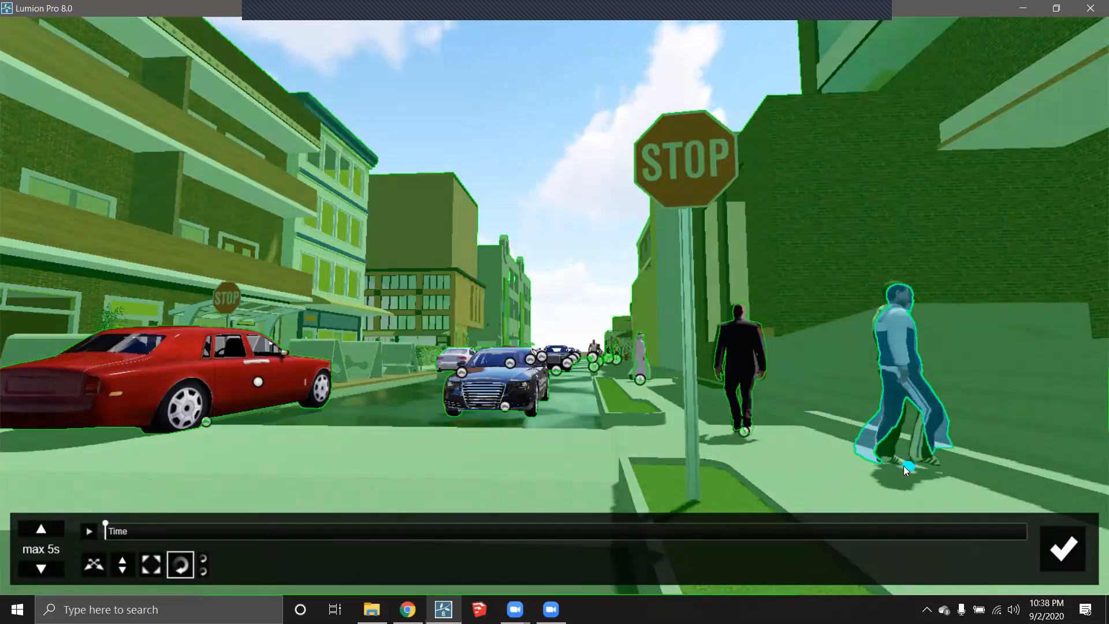
pyautogui.moveTo(903, 465); pyautogui.dragTo(823, 469)
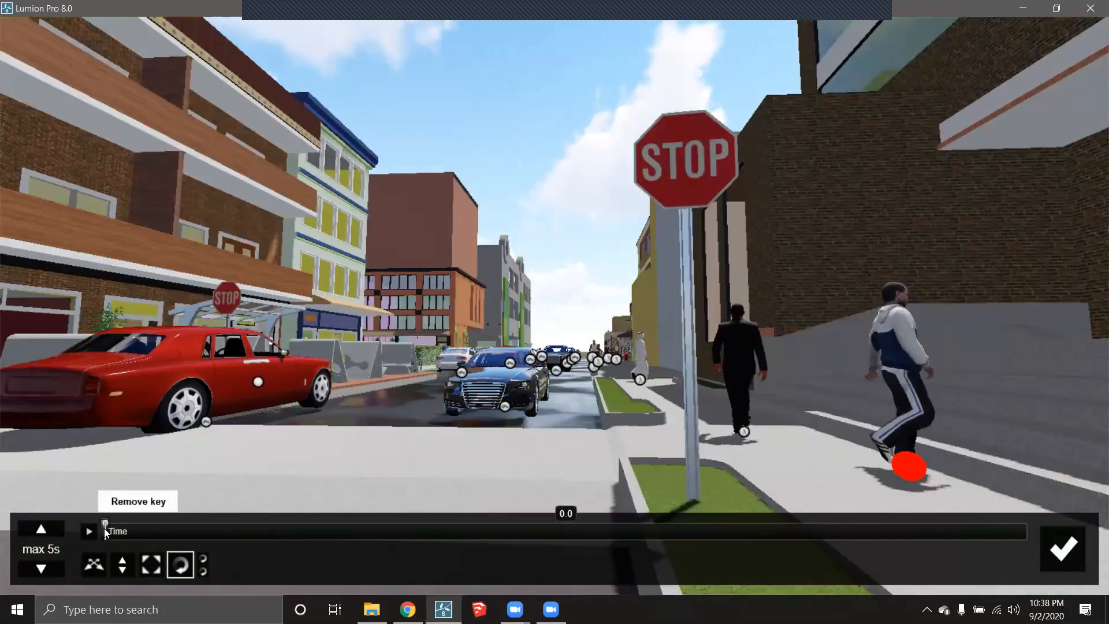
pyautogui.moveTo(108, 523); pyautogui.dragTo(261, 534)
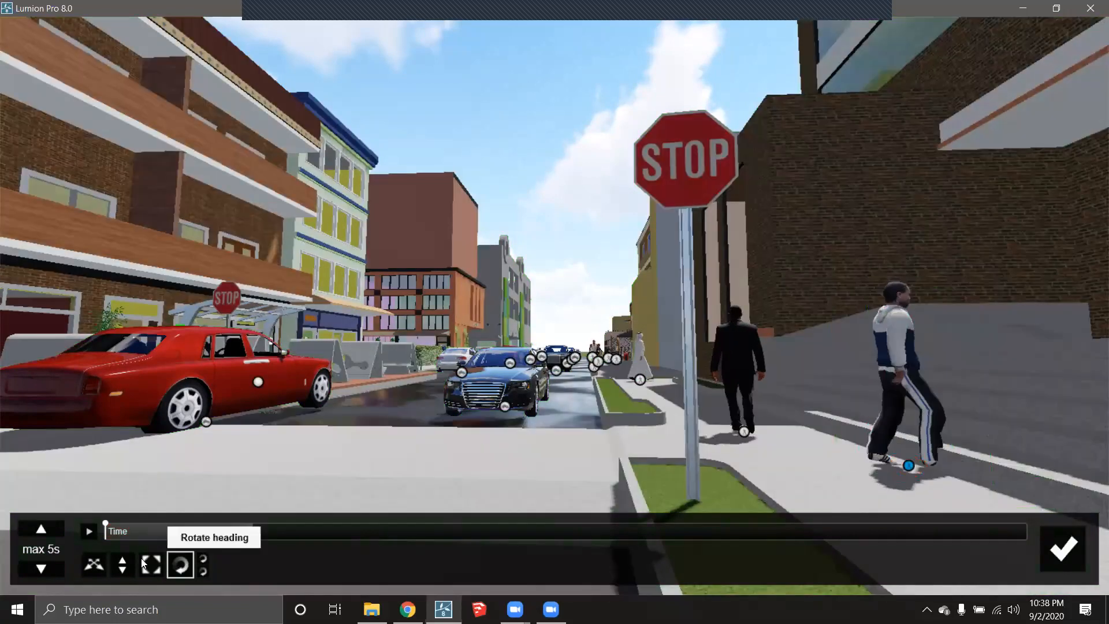
pyautogui.click(94, 565)
pyautogui.moveTo(908, 465); pyautogui.dragTo(705, 471)
pyautogui.click(180, 565)
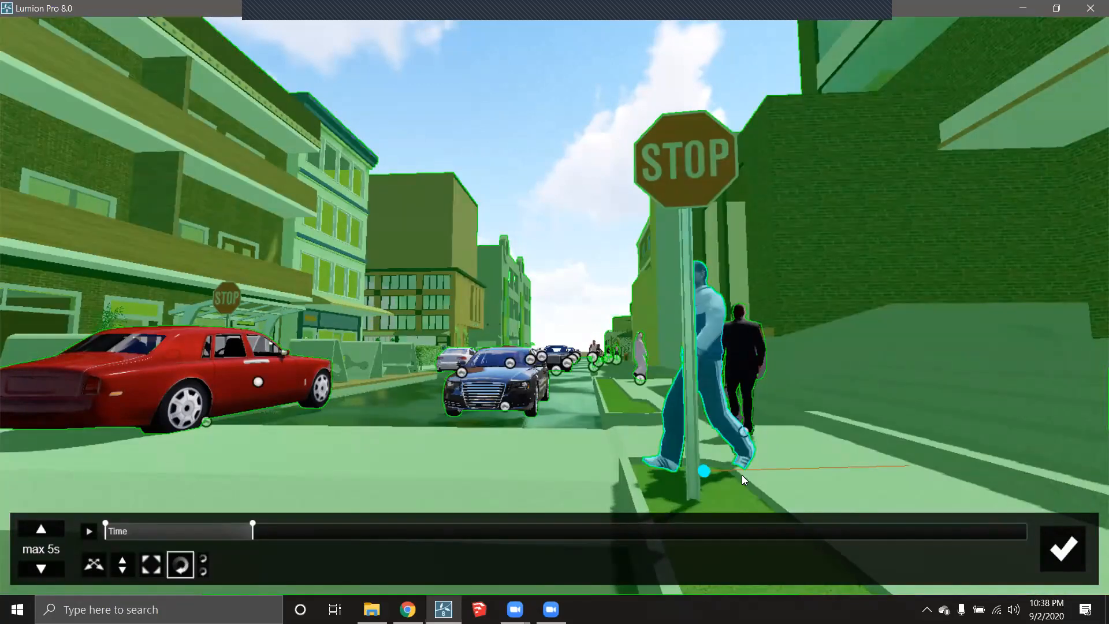
pyautogui.moveTo(619, 480); pyautogui.dragTo(591, 480)
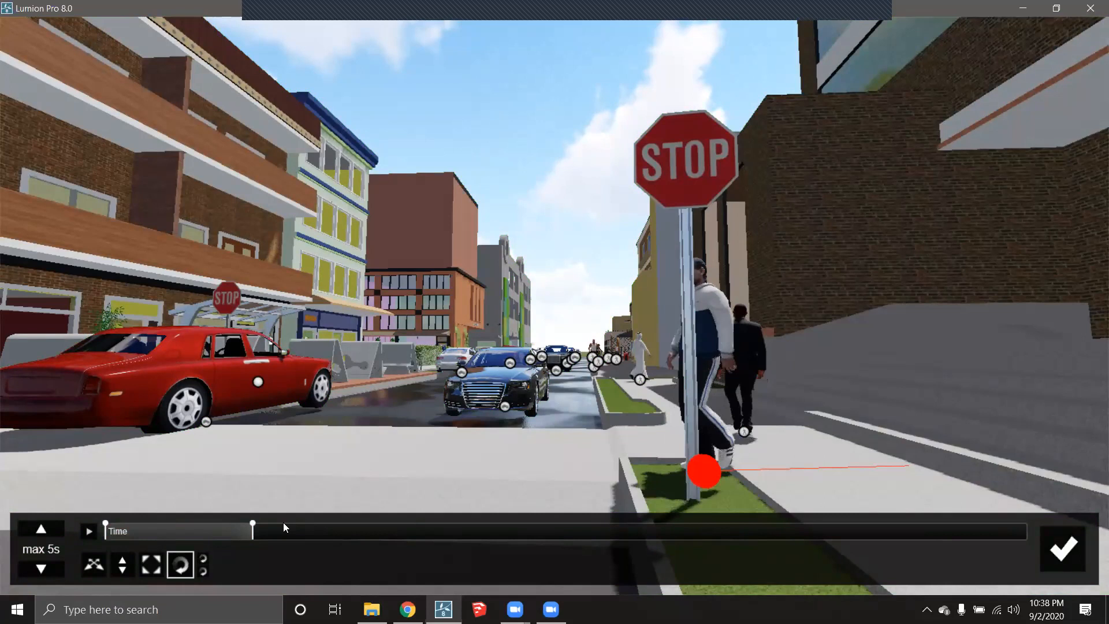
# - At 2.5 s move the walker past the stop sign pole, then scrub to 4.4 s
pyautogui.click(456, 530)
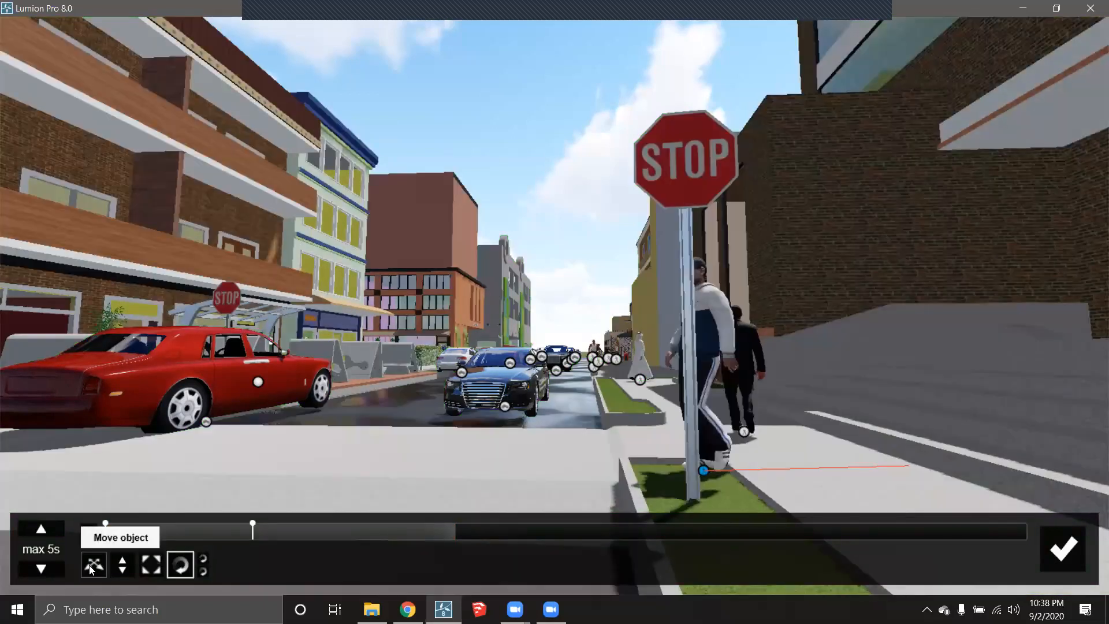
pyautogui.click(94, 564)
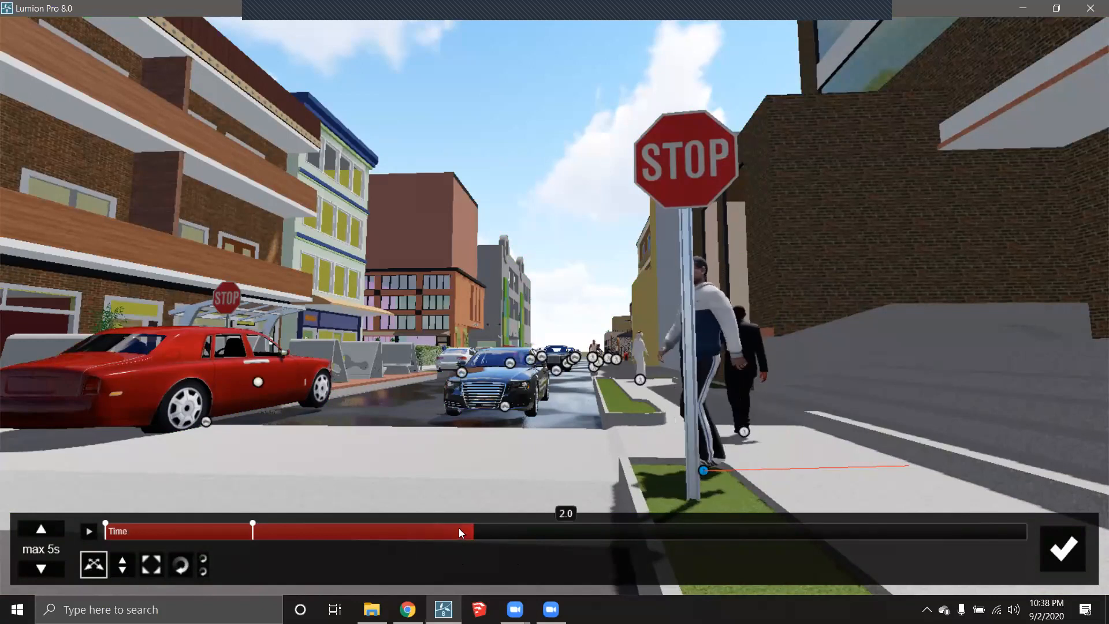
pyautogui.moveTo(470, 528); pyautogui.dragTo(567, 531)
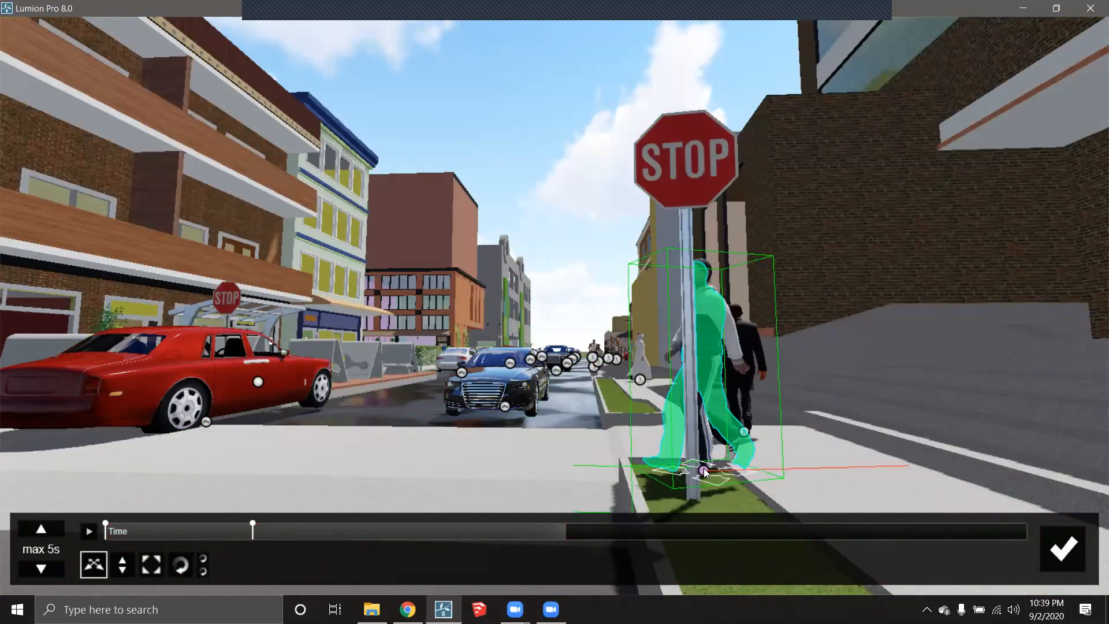
pyautogui.moveTo(704, 470); pyautogui.dragTo(87, 477)
pyautogui.moveTo(823, 534); pyautogui.dragTo(921, 536)
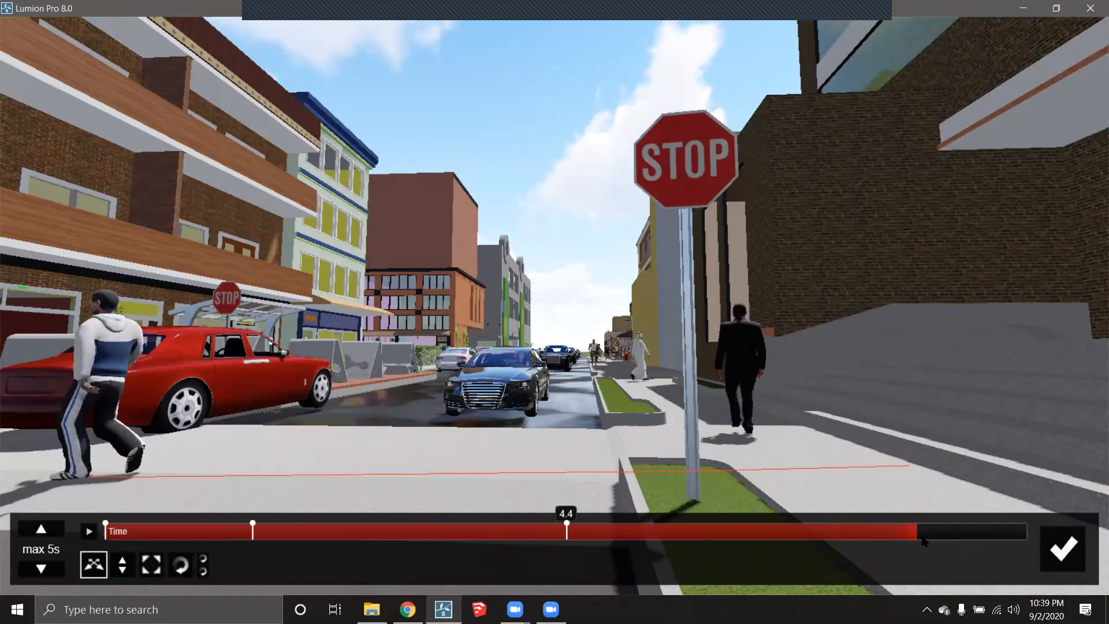
# - Preview clip 2's walker animation, then reopen the Advanced Move editor
pyautogui.click(1062, 547)
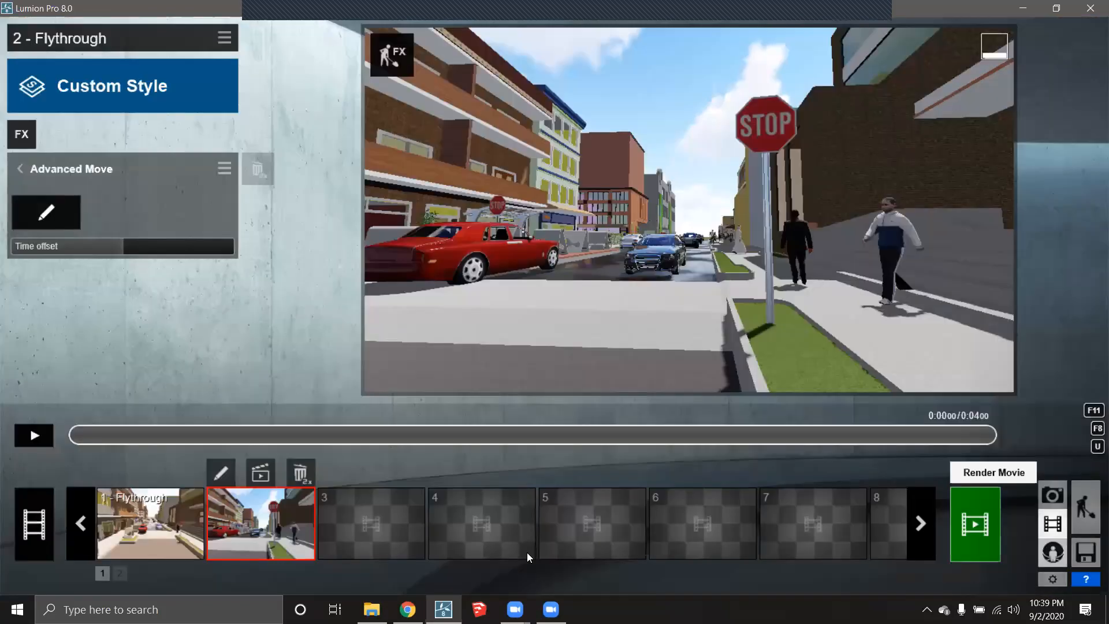
pyautogui.click(38, 443)
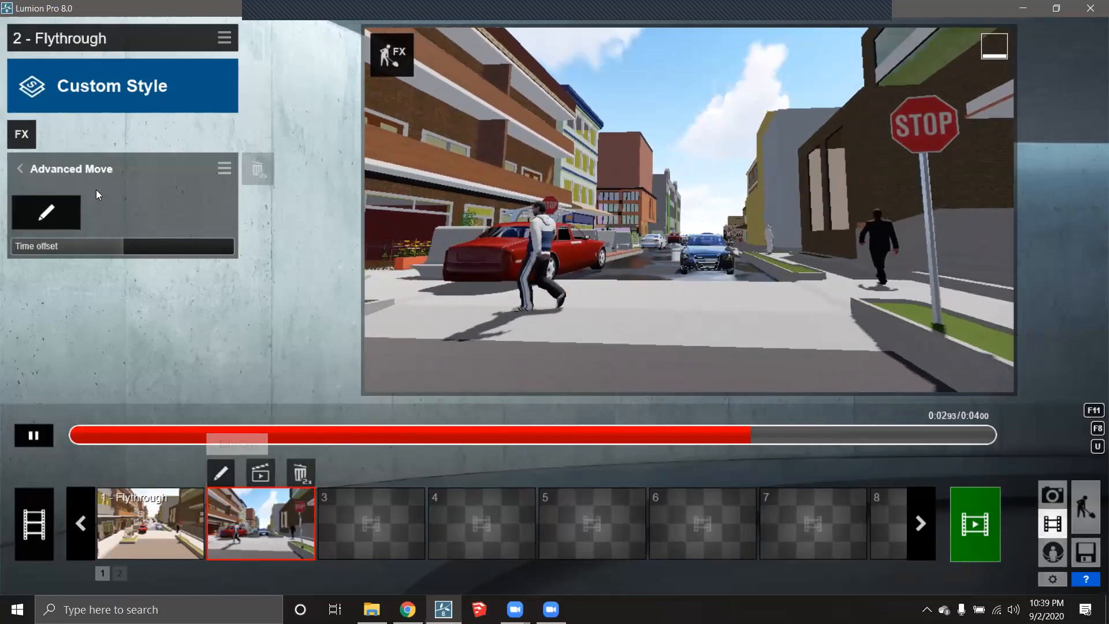
pyautogui.click(46, 211)
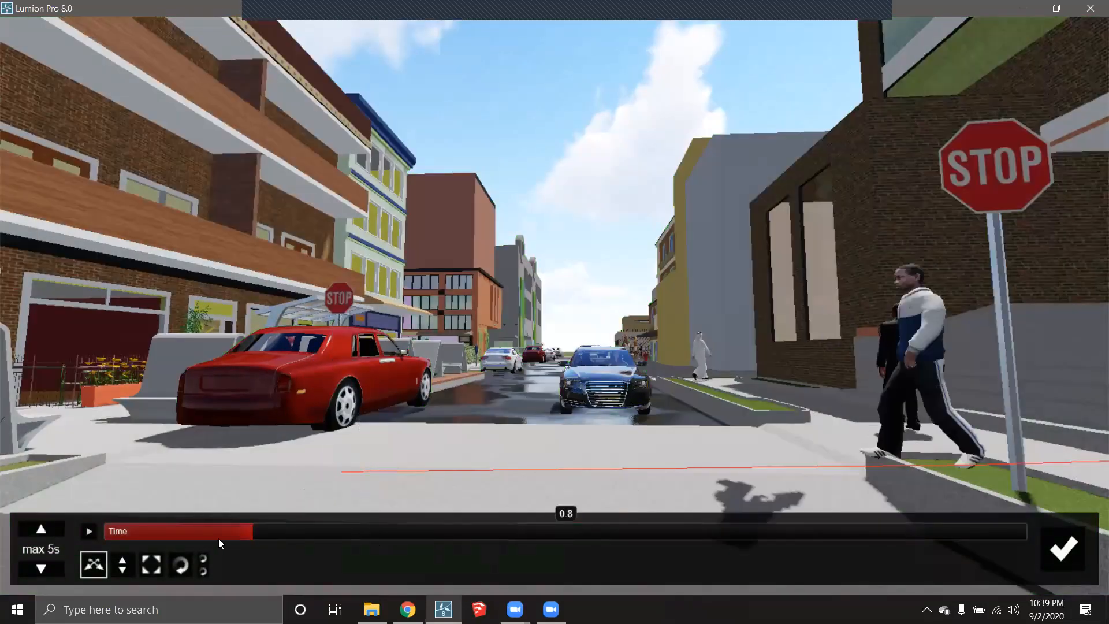
# - At 0.3–0.4 s, move the walker left behind the stop sign pole and turn him left
pyautogui.moveTo(136, 530); pyautogui.dragTo(69, 531)
pyautogui.press('d')
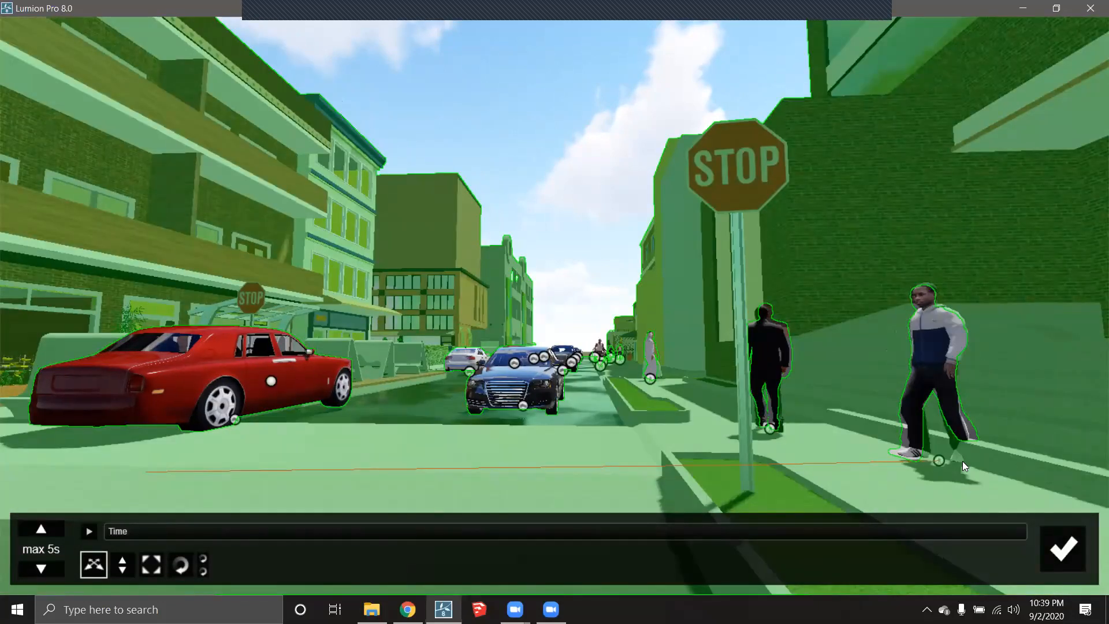
pyautogui.moveTo(957, 459); pyautogui.dragTo(854, 441)
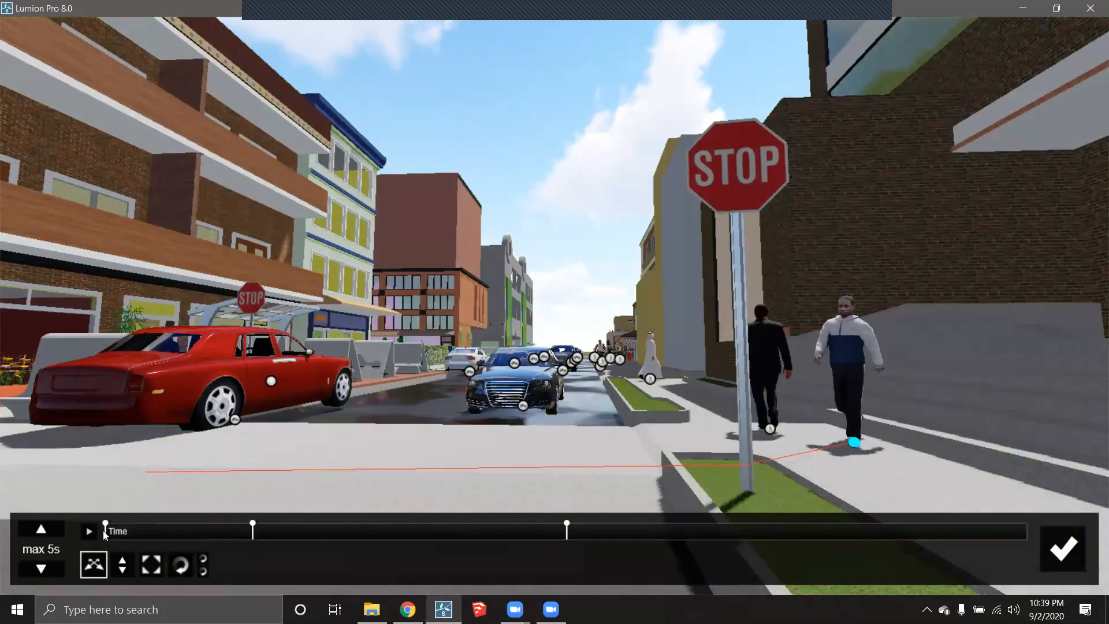
pyautogui.moveTo(110, 529); pyautogui.dragTo(184, 530)
pyautogui.click(746, 462)
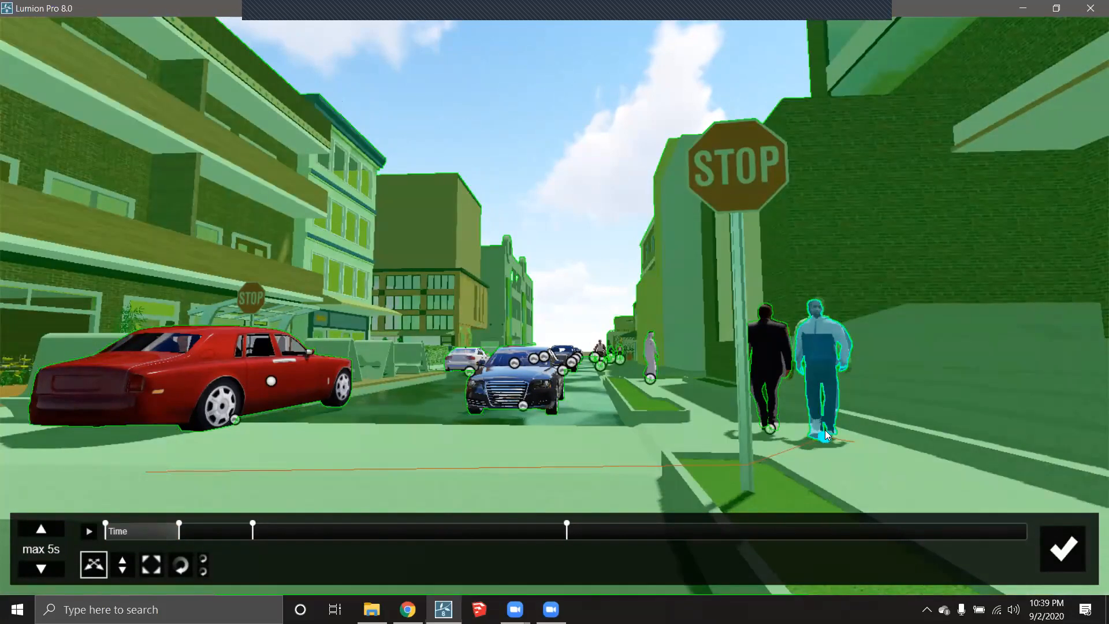
pyautogui.moveTo(823, 432); pyautogui.dragTo(721, 439)
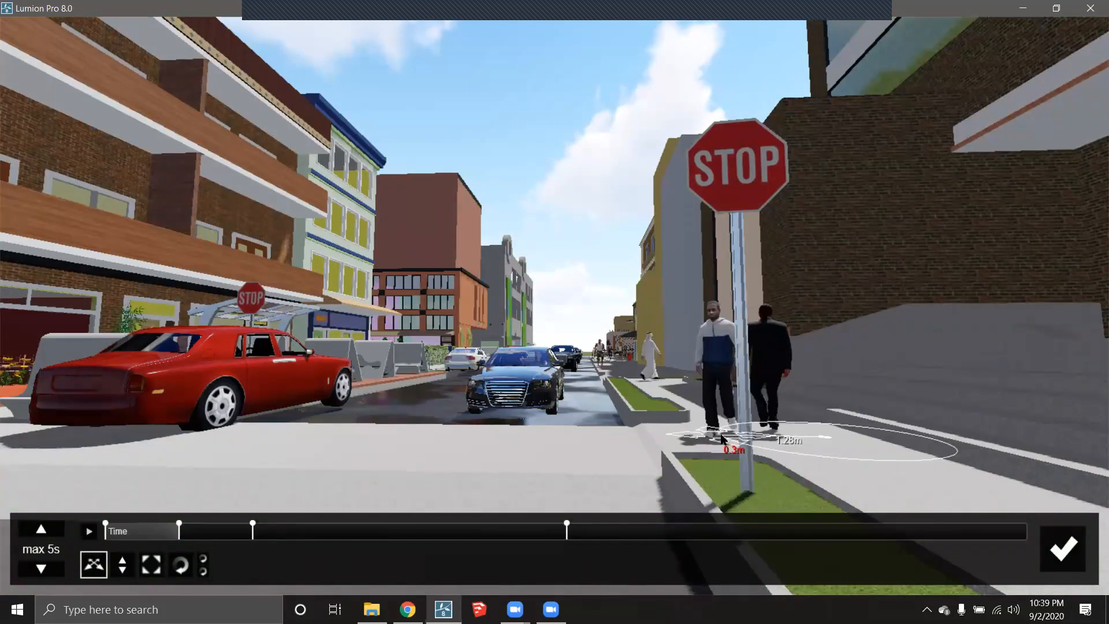
pyautogui.click(180, 565)
pyautogui.moveTo(720, 434); pyautogui.dragTo(608, 457)
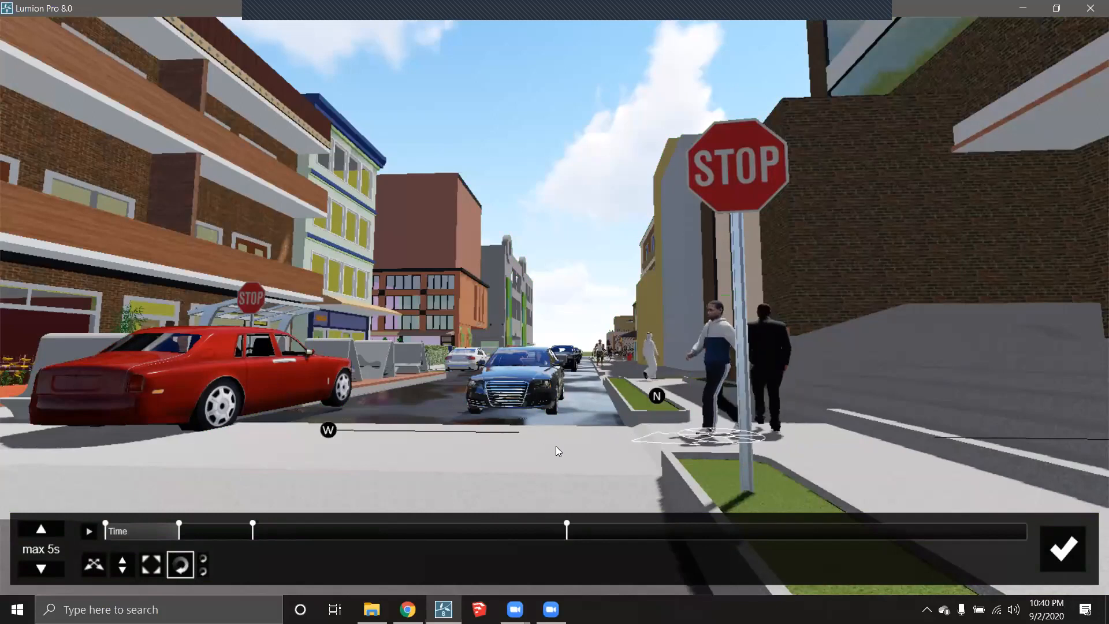
pyautogui.moveTo(561, 449); pyautogui.dragTo(556, 449)
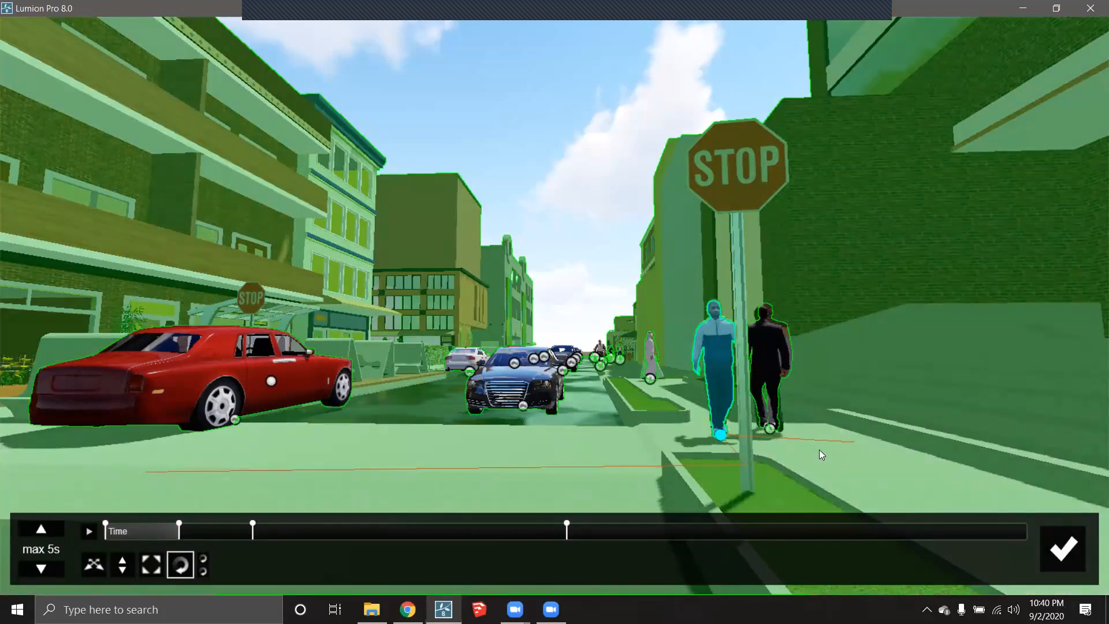
# - Scrub back to 0.4 s and adjust the walker's heading left and position up-left
pyautogui.moveTo(109, 530); pyautogui.dragTo(164, 534)
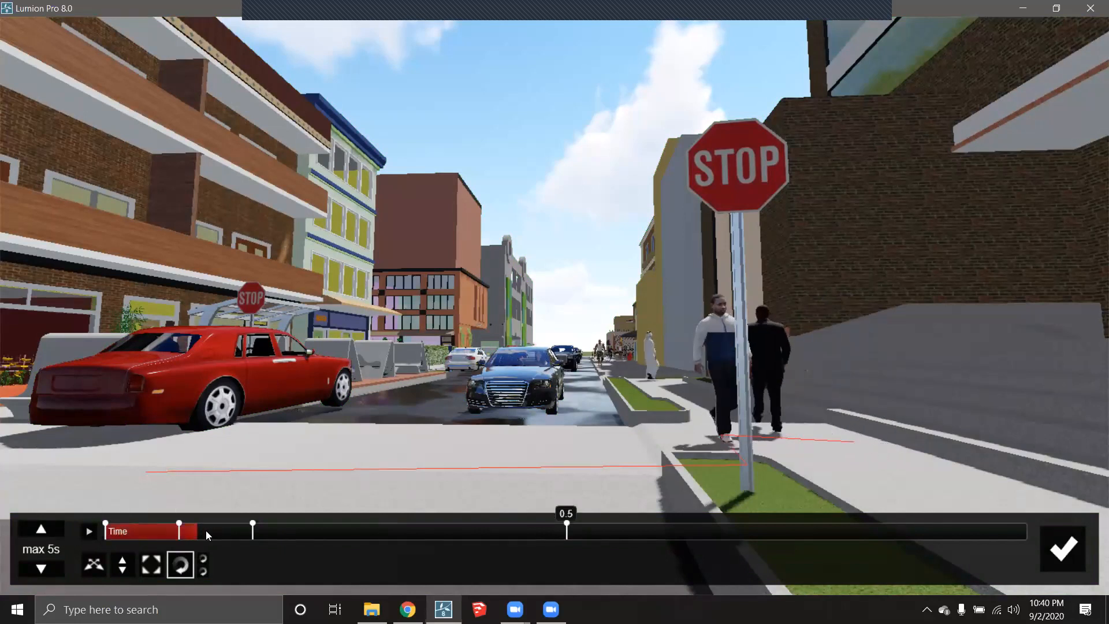
pyautogui.moveTo(238, 530)
pyautogui.mouseDown()
pyautogui.moveTo(279, 530)
pyautogui.moveTo(225, 532)
pyautogui.mouseUp()
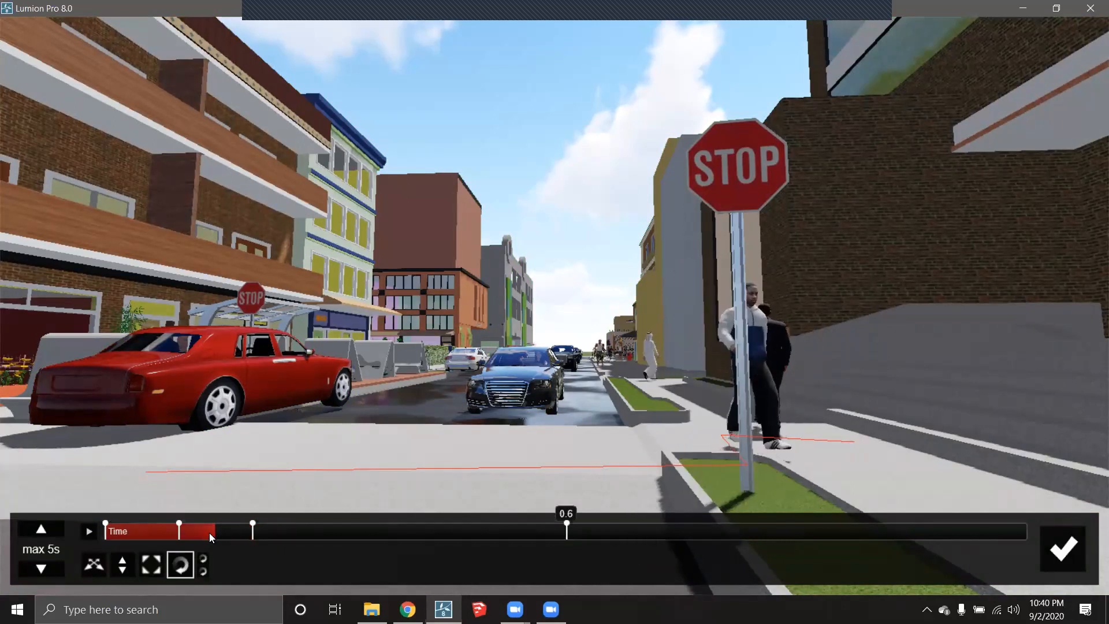
pyautogui.moveTo(201, 533); pyautogui.dragTo(187, 540)
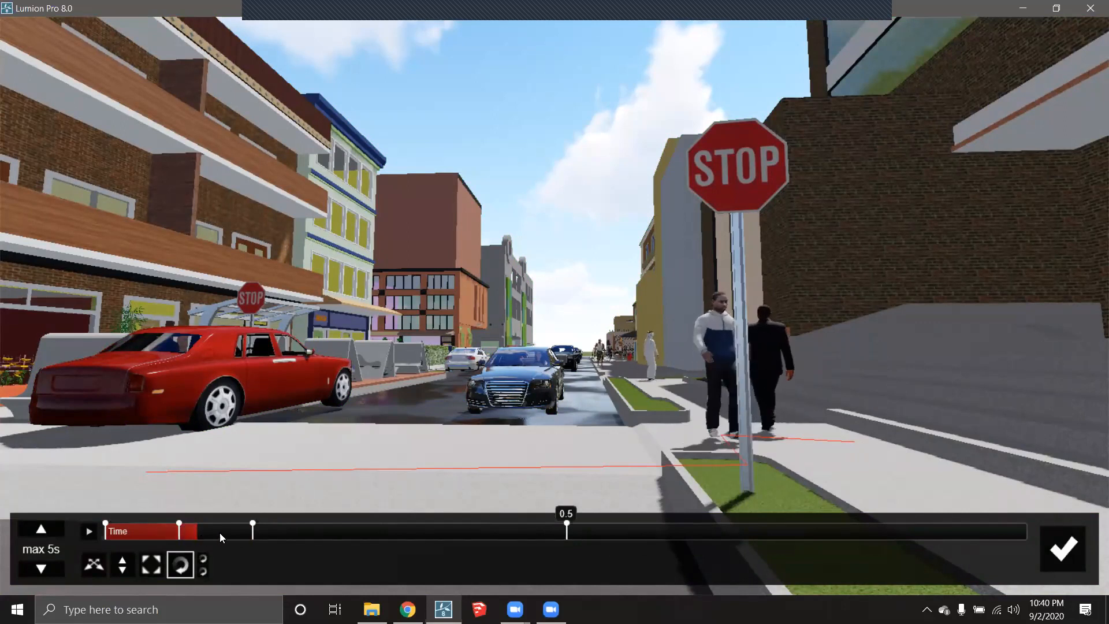
pyautogui.click(93, 565)
pyautogui.click(181, 563)
pyautogui.moveTo(766, 462); pyautogui.dragTo(474, 464)
pyautogui.click(94, 564)
pyautogui.moveTo(747, 465); pyautogui.dragTo(720, 448)
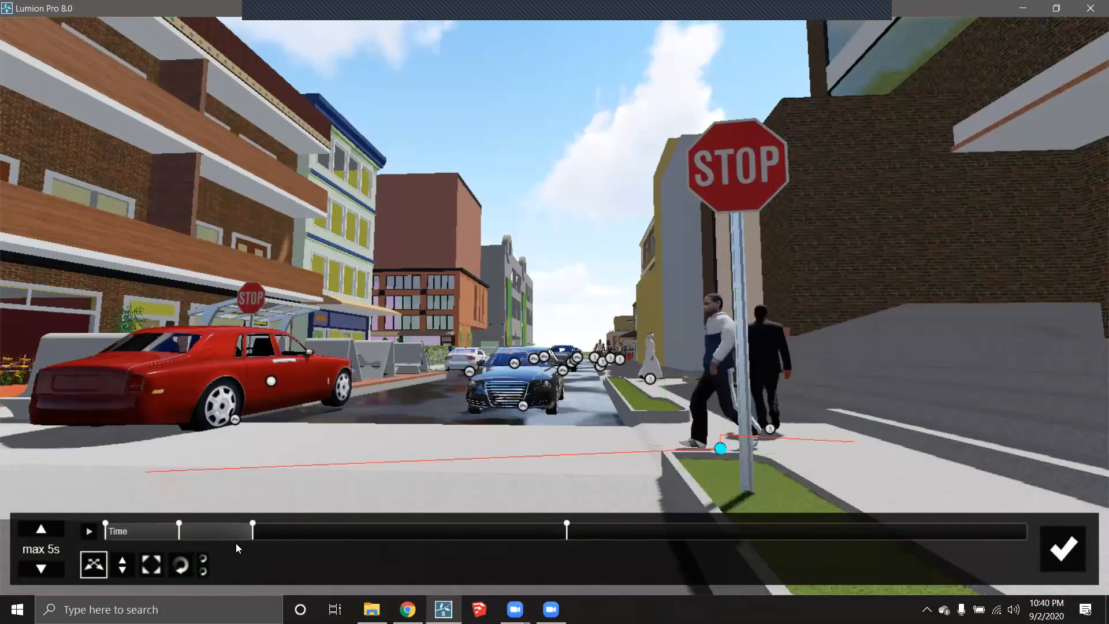
# - Move the walker into the street, then beside the red car at 3.9 s, and preview
pyautogui.moveTo(237, 532); pyautogui.dragTo(562, 535)
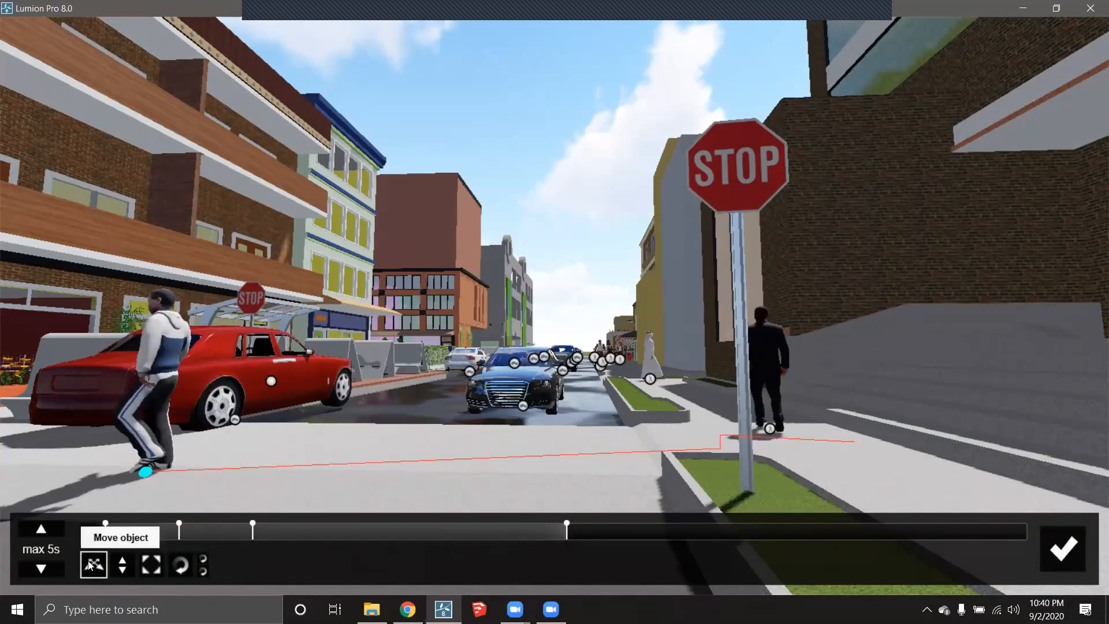
pyautogui.click(93, 563)
pyautogui.moveTo(144, 469); pyautogui.dragTo(695, 452)
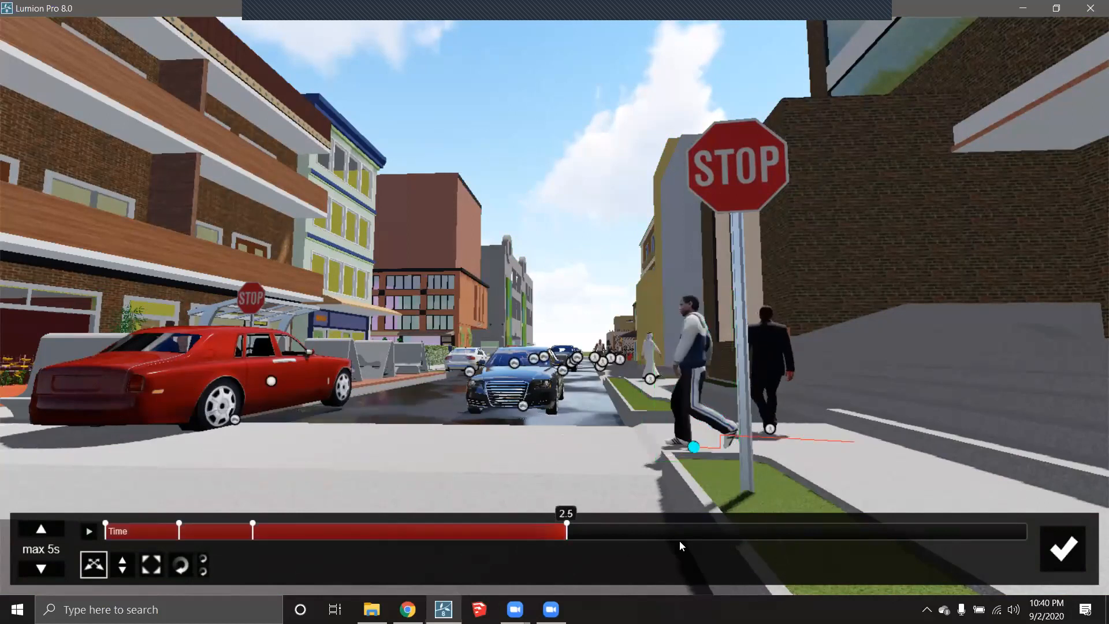
pyautogui.moveTo(577, 535); pyautogui.dragTo(886, 534)
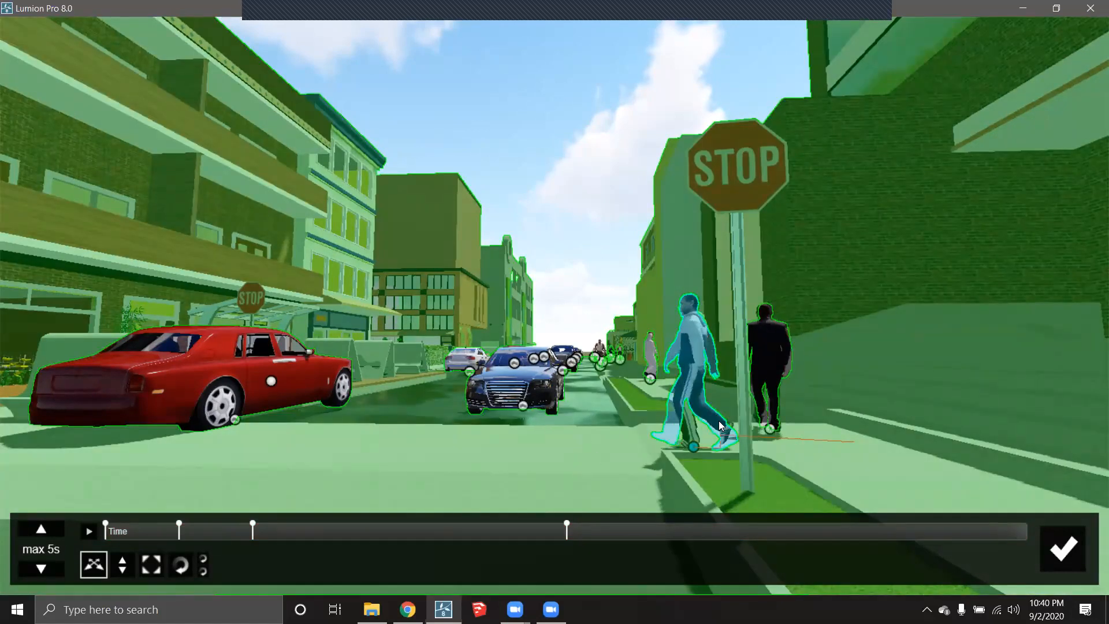
pyautogui.moveTo(720, 425); pyautogui.dragTo(110, 436)
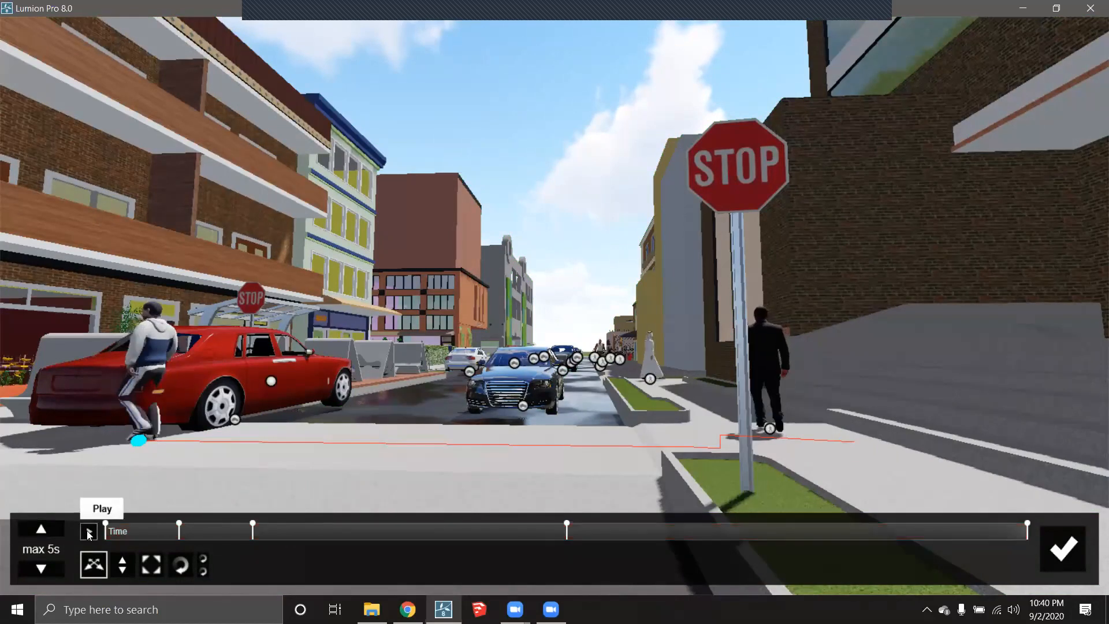
pyautogui.click(89, 531)
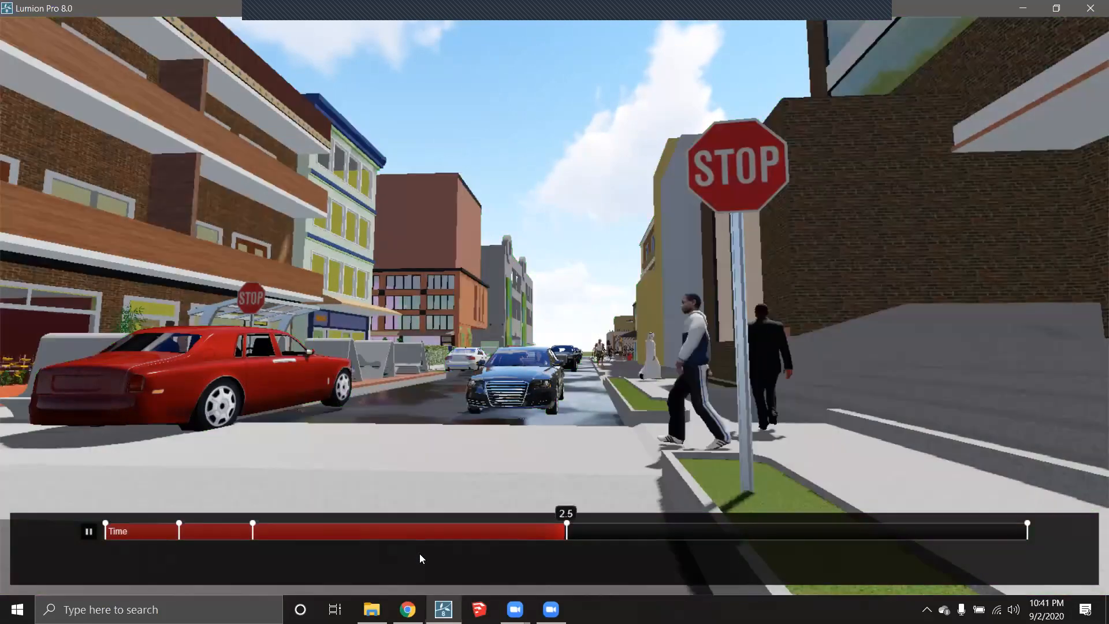
pyautogui.click(89, 532)
pyautogui.moveTo(734, 537); pyautogui.dragTo(158, 526)
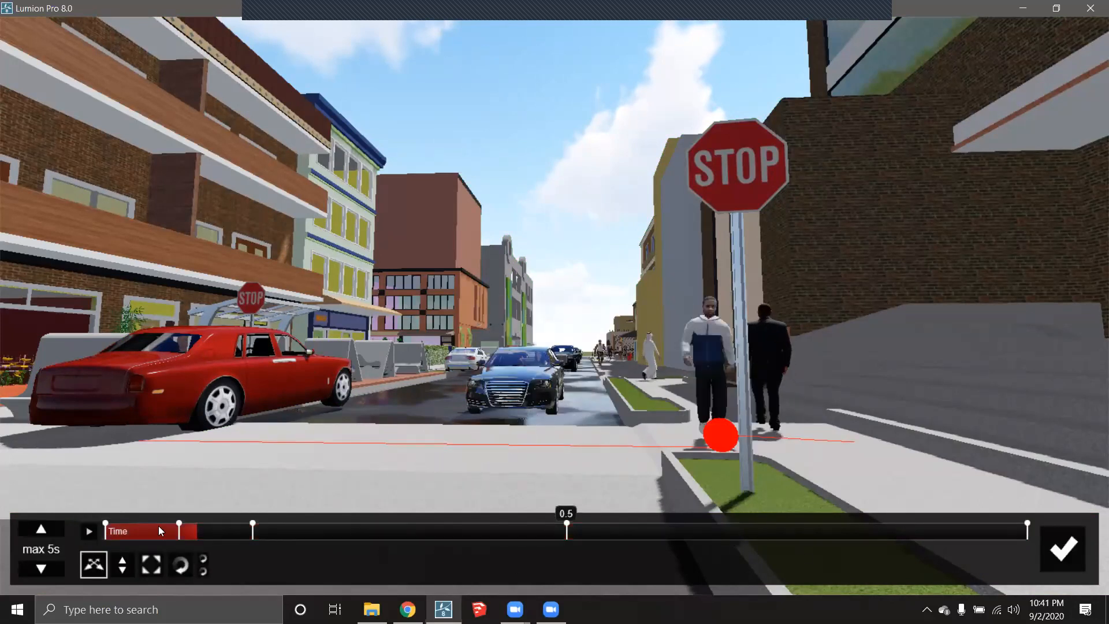
# - Lengthen the maximum time and remove the walker's four intermediate keyframes
pyautogui.click(43, 532)
pyautogui.click(43, 533)
pyautogui.click(43, 532)
pyautogui.click(44, 531)
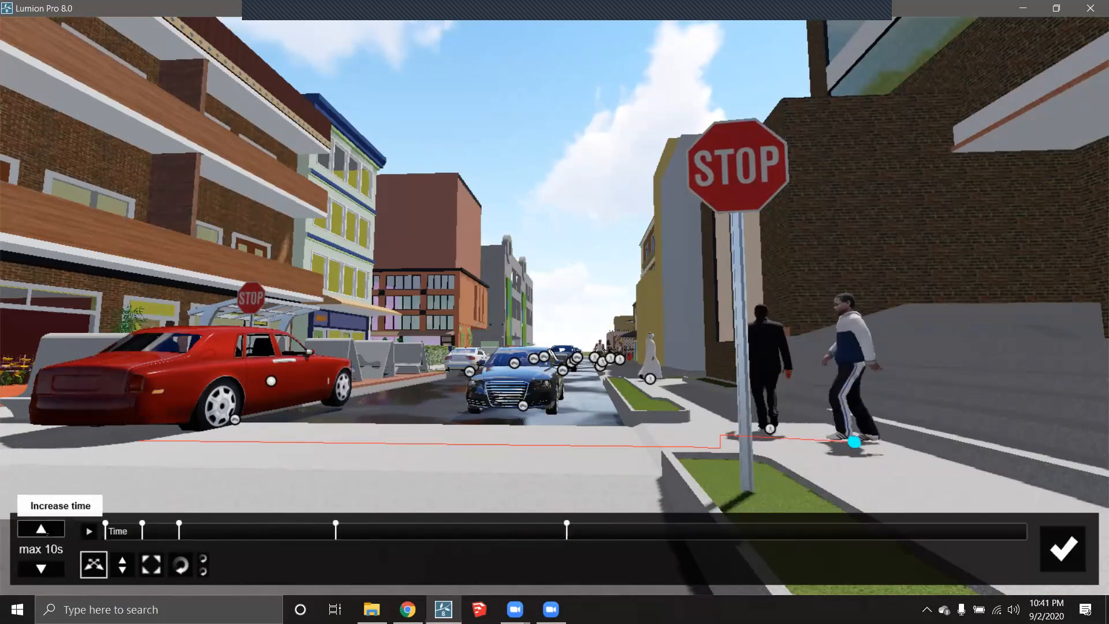
pyautogui.click(140, 524)
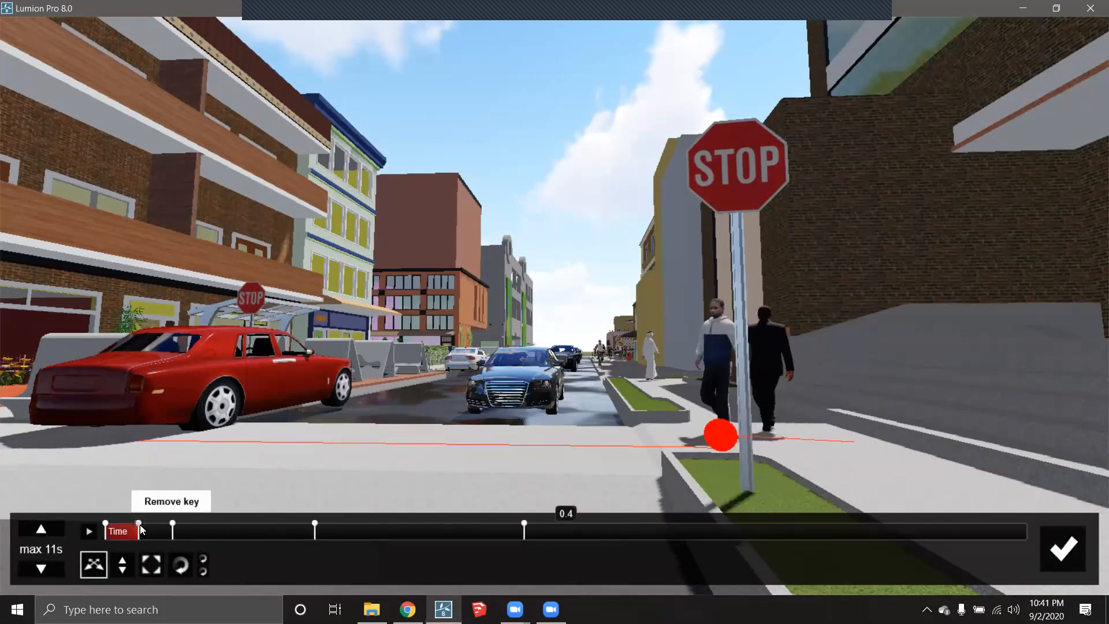
pyautogui.click(171, 525)
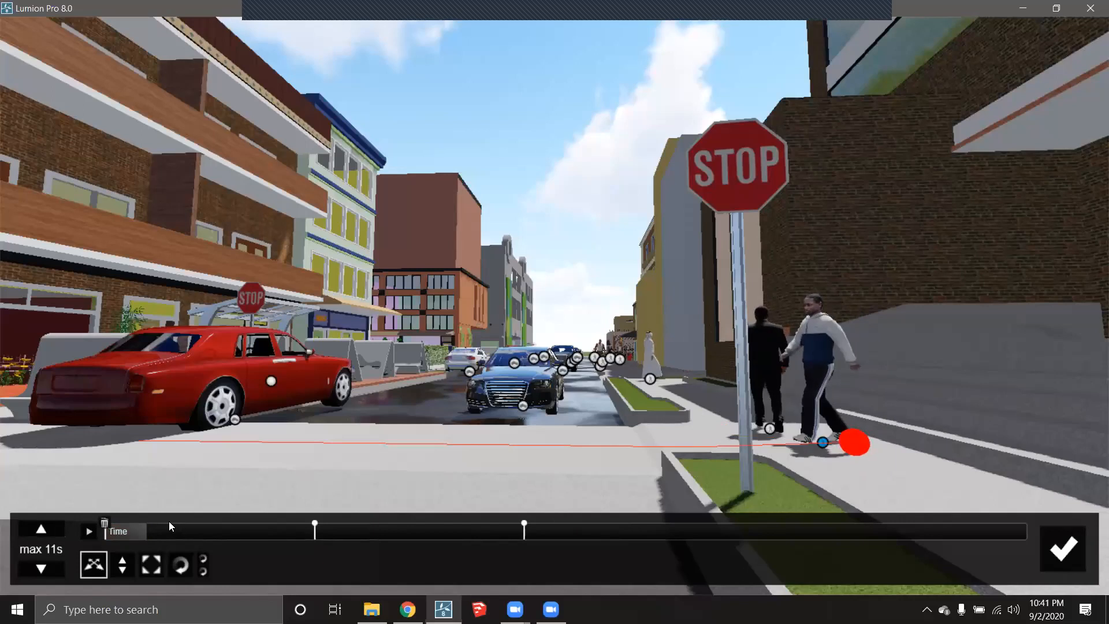
pyautogui.click(316, 524)
pyautogui.click(524, 524)
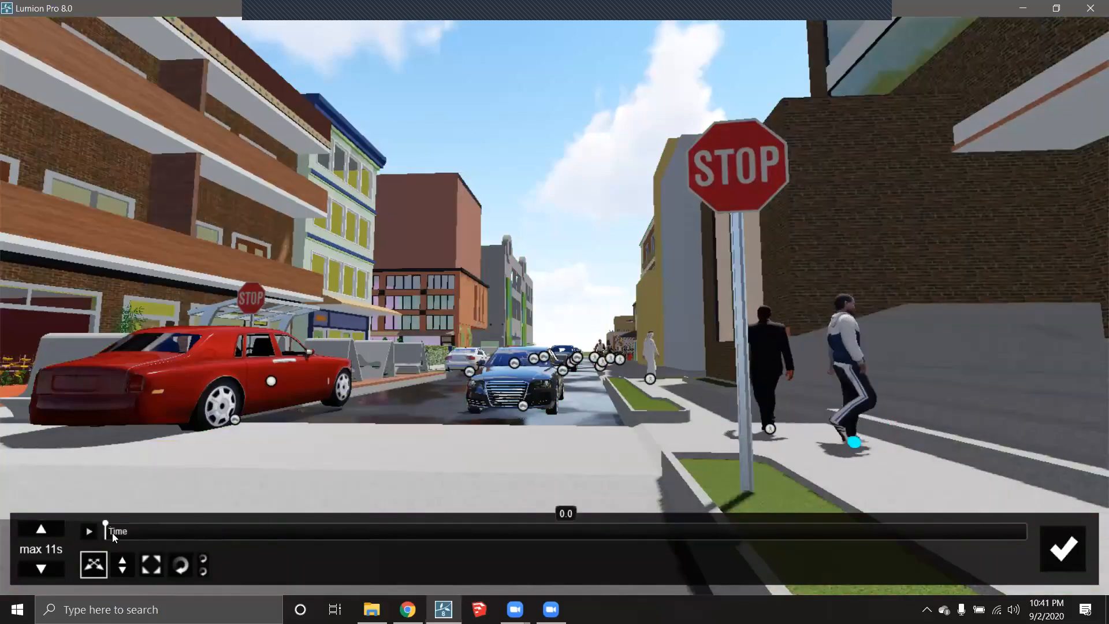
# - Turn the white-hoodie walker and move him to the stop sign at 1.0 s
pyautogui.click(95, 571)
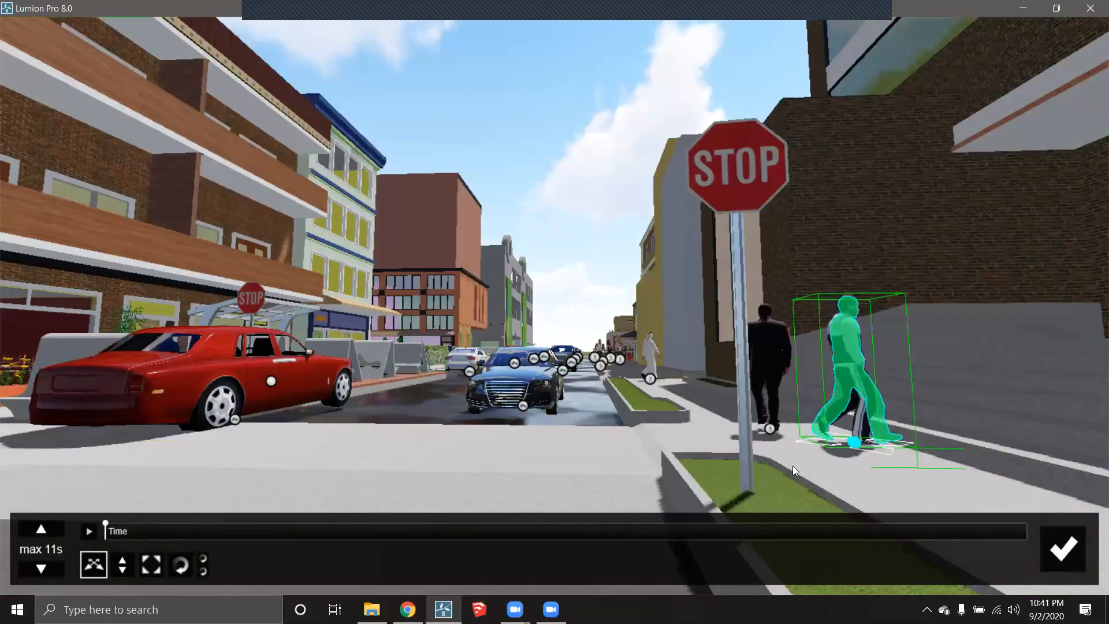
pyautogui.click(181, 564)
pyautogui.moveTo(873, 438); pyautogui.dragTo(700, 446)
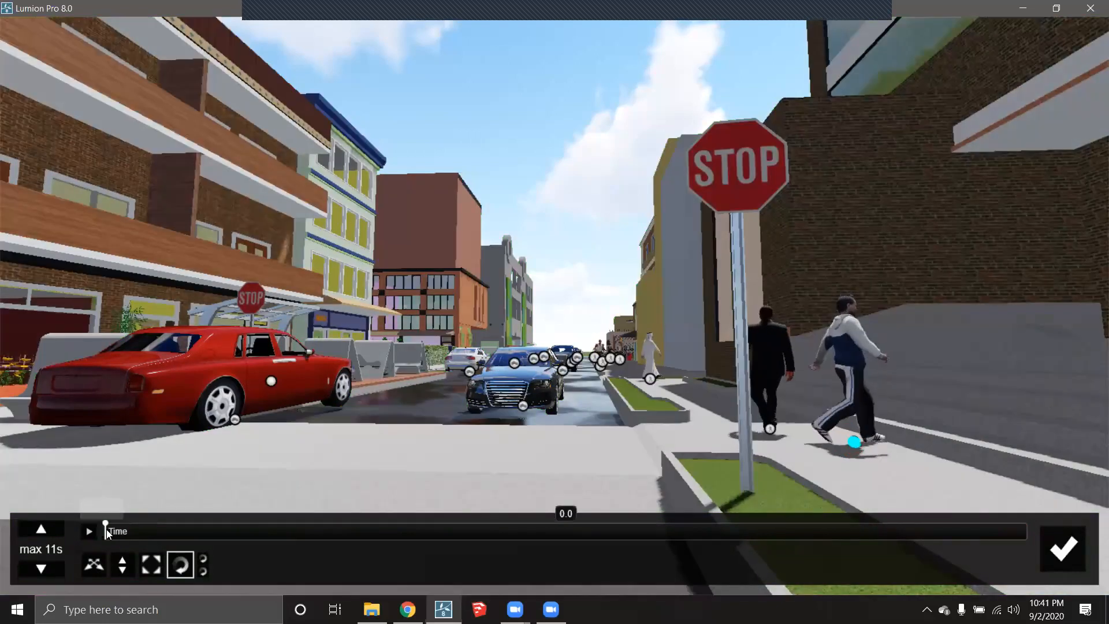
pyautogui.moveTo(106, 529); pyautogui.dragTo(182, 527)
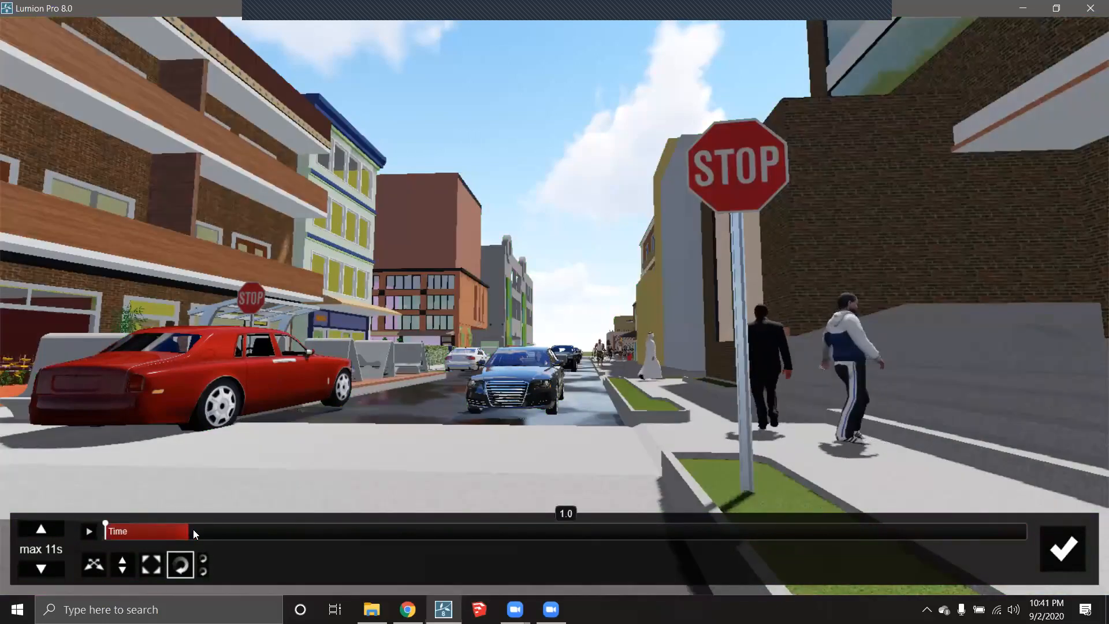
pyautogui.click(94, 564)
pyautogui.moveTo(849, 442); pyautogui.dragTo(703, 452)
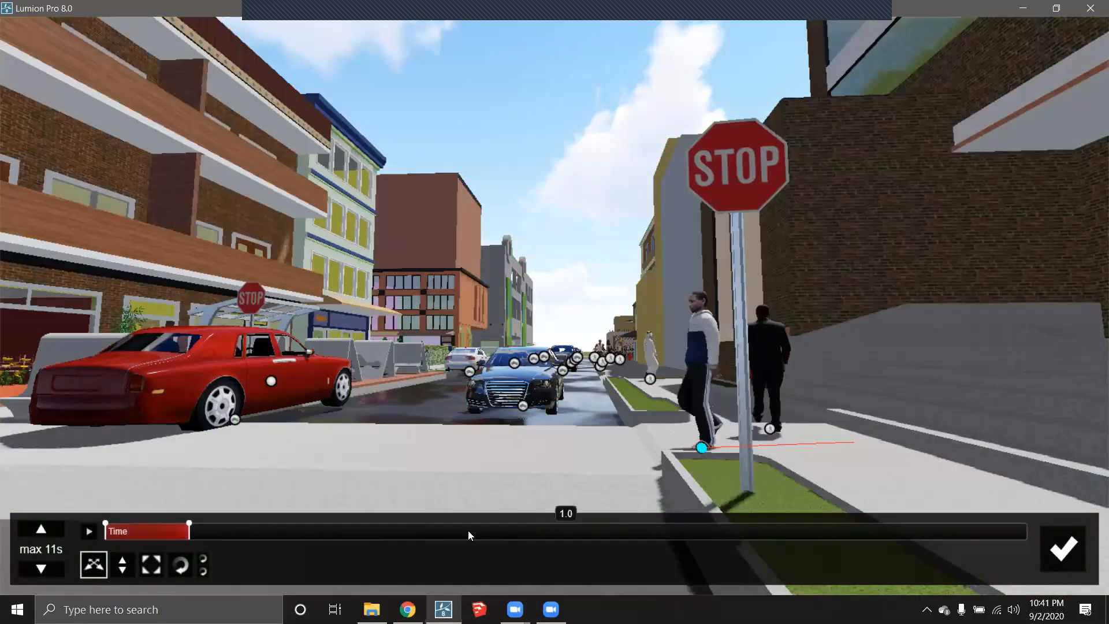
# - At 4.3 s move the walker across the street beside the red car, then preview
pyautogui.click(467, 531)
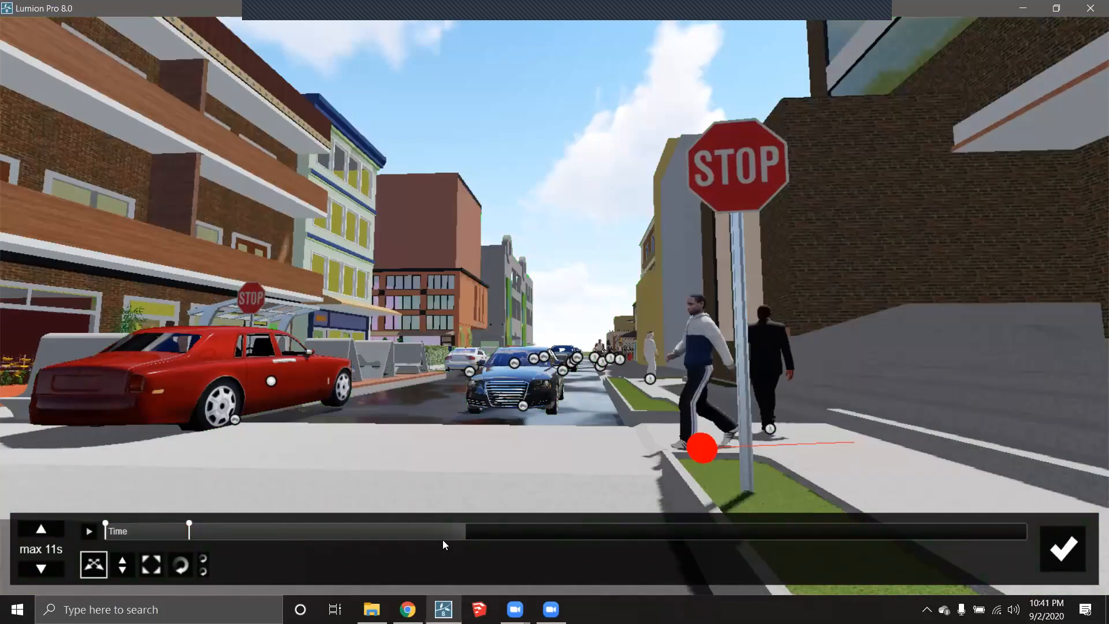
pyautogui.click(703, 448)
pyautogui.moveTo(605, 456); pyautogui.dragTo(146, 446)
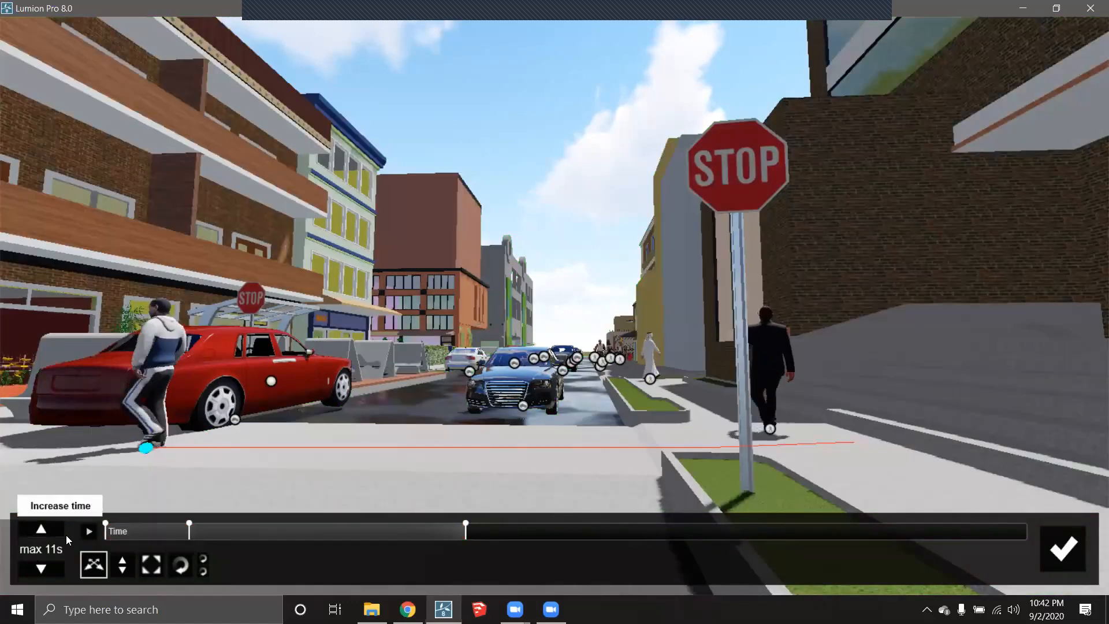
pyautogui.click(145, 447)
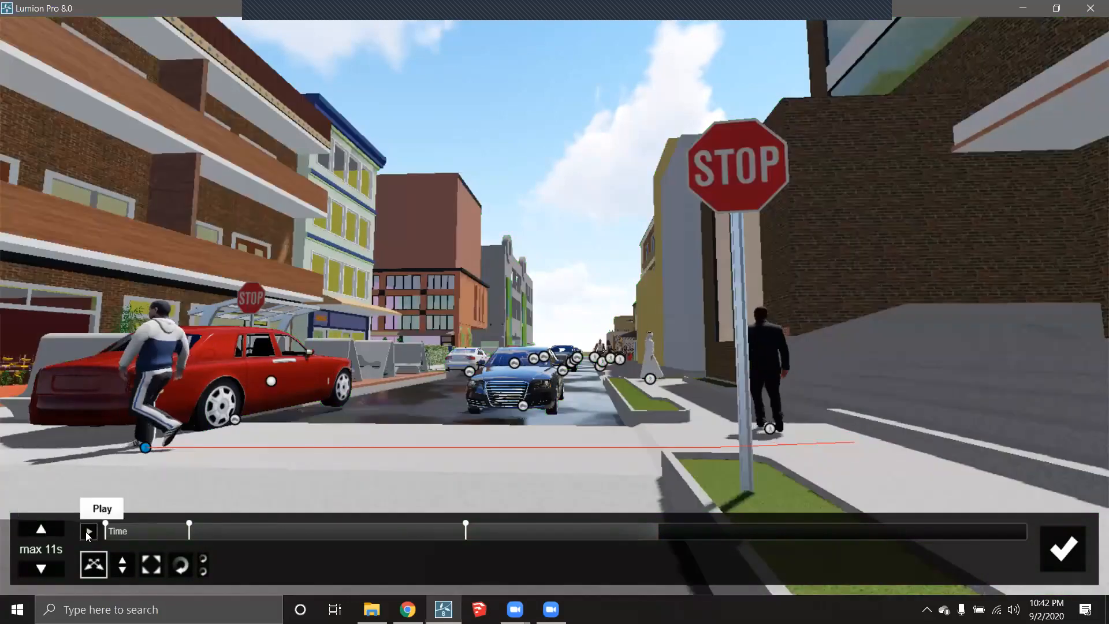
pyautogui.click(88, 530)
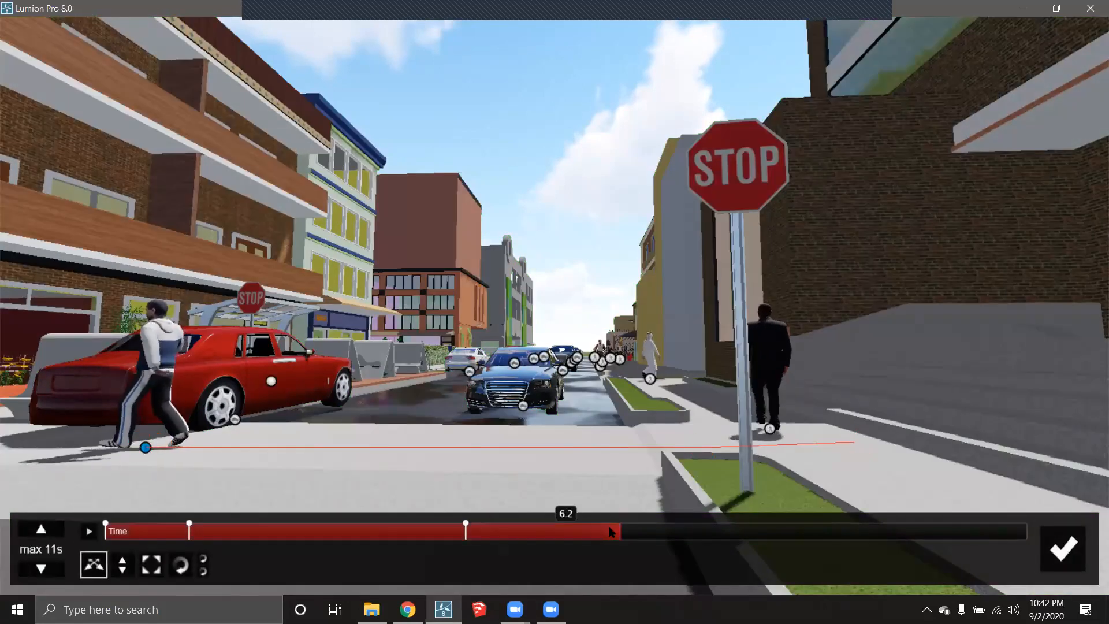
pyautogui.moveTo(429, 540); pyautogui.dragTo(35, 531)
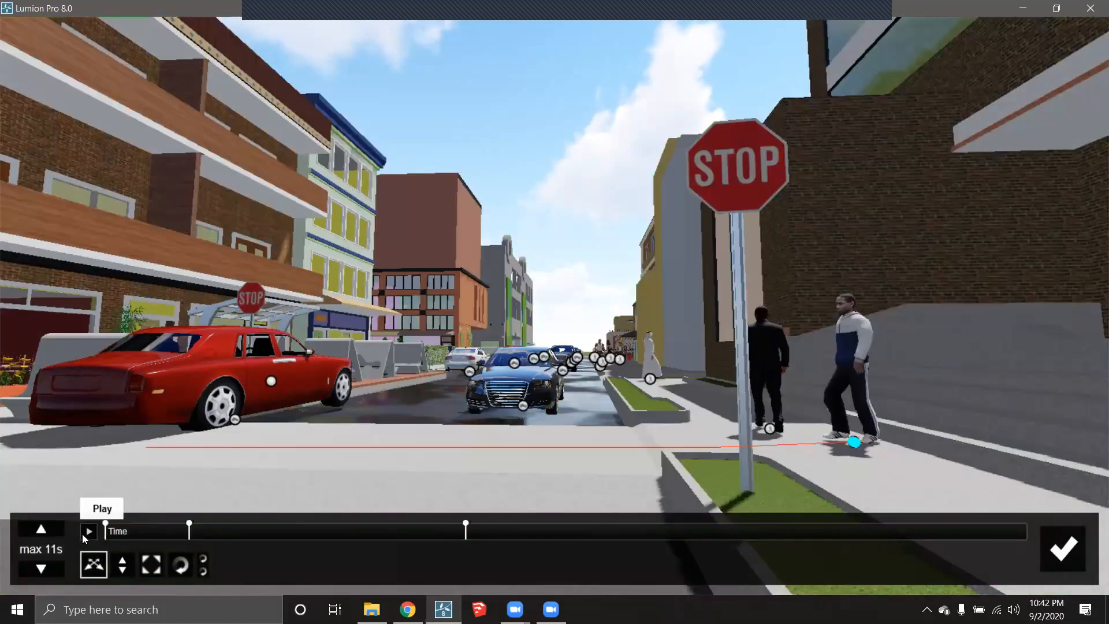
# - Preview the animation, then at about 0.7 s move the walker to the stop sign facing the camera
pyautogui.click(89, 531)
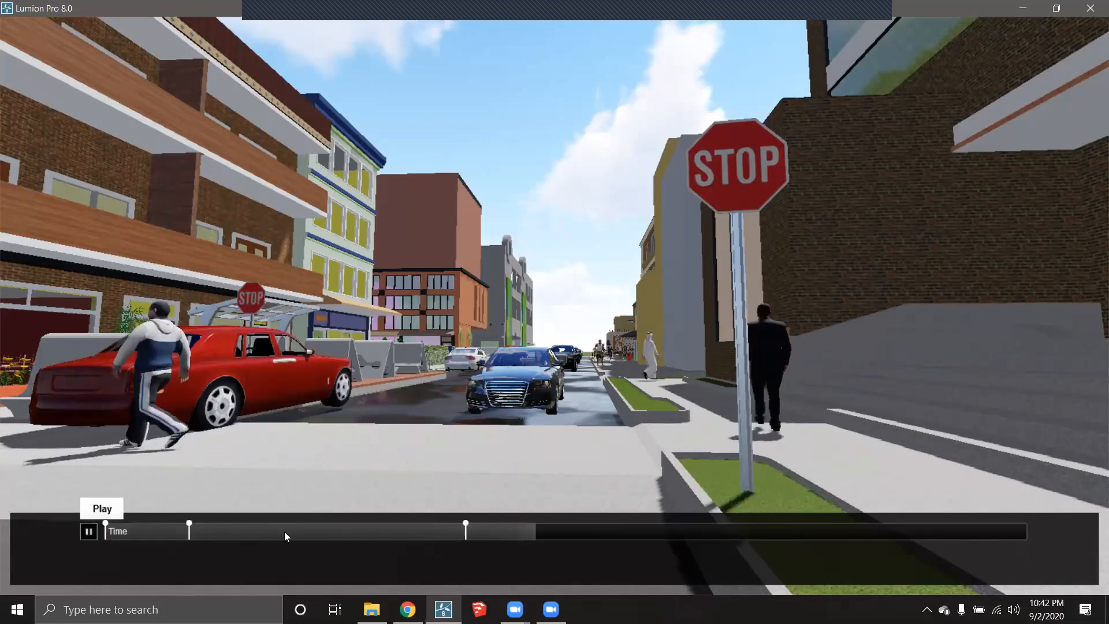
pyautogui.click(89, 531)
pyautogui.moveTo(648, 546); pyautogui.dragTo(467, 537)
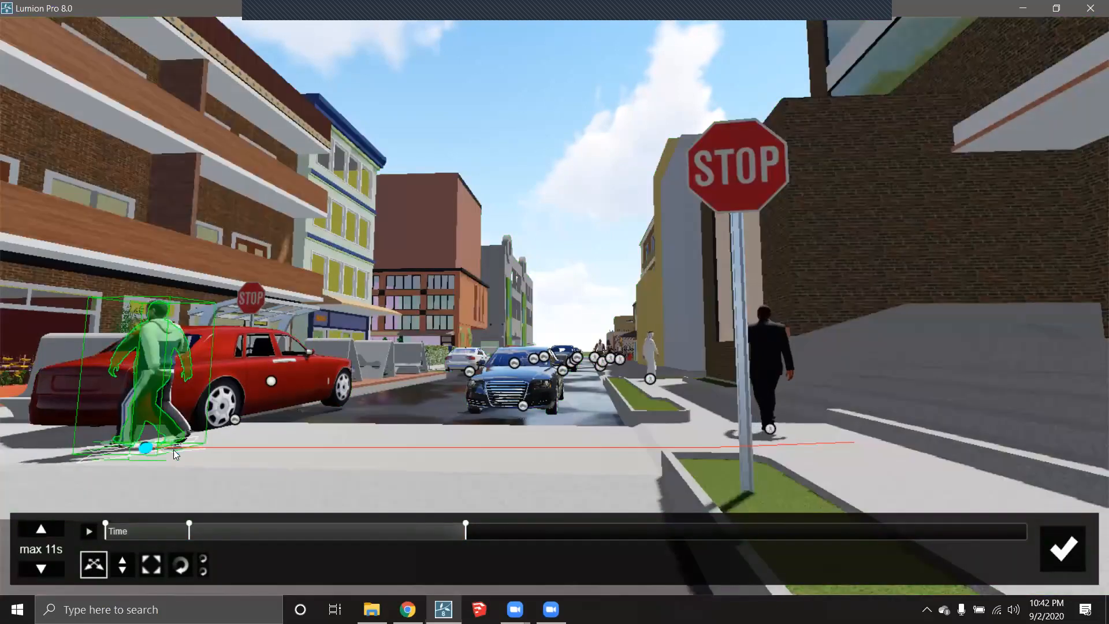
pyautogui.moveTo(173, 449); pyautogui.dragTo(694, 445)
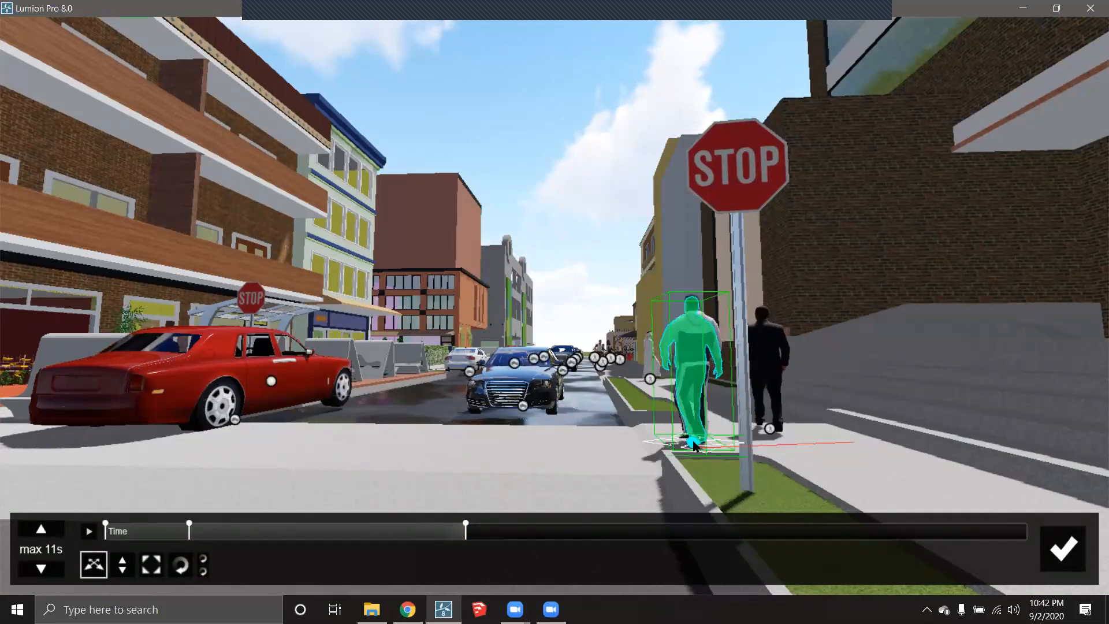
pyautogui.click(181, 565)
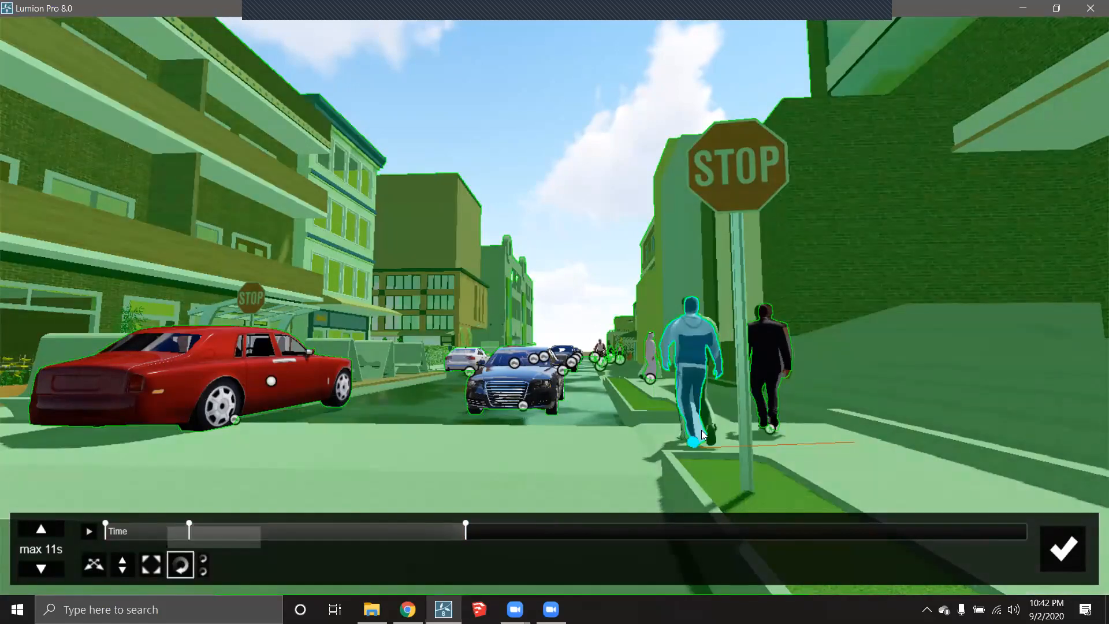
pyautogui.moveTo(693, 442); pyautogui.dragTo(521, 441)
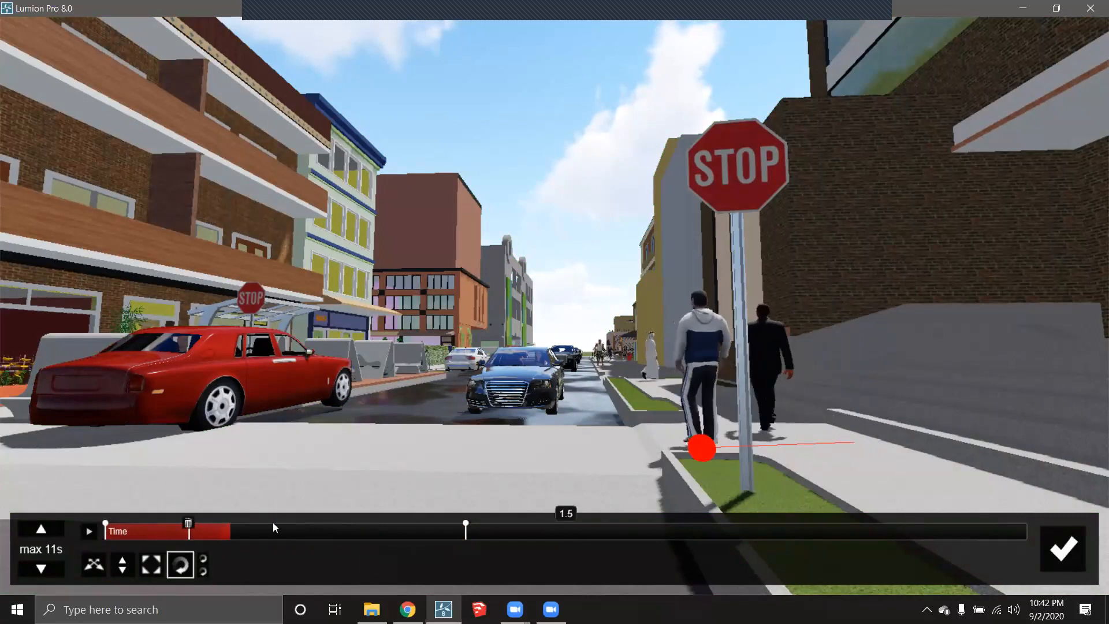
# - Delete the trial 1.5 s turn key and the 1.0 s key, then select the walker at 4.3 s
pyautogui.click(312, 527)
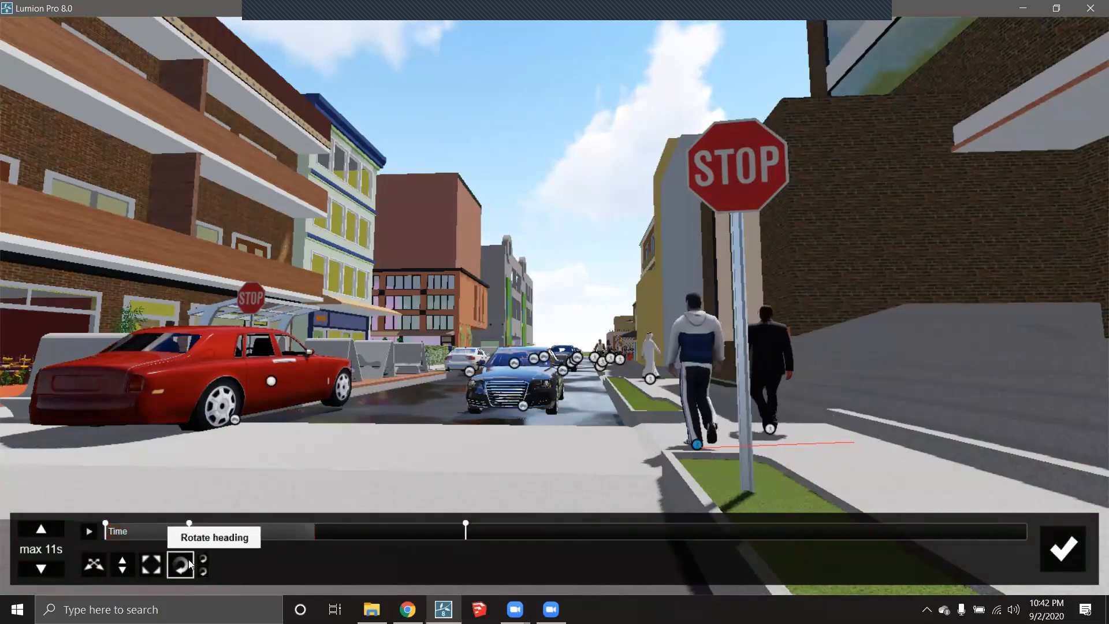
pyautogui.click(181, 565)
pyautogui.moveTo(702, 442); pyautogui.dragTo(575, 447)
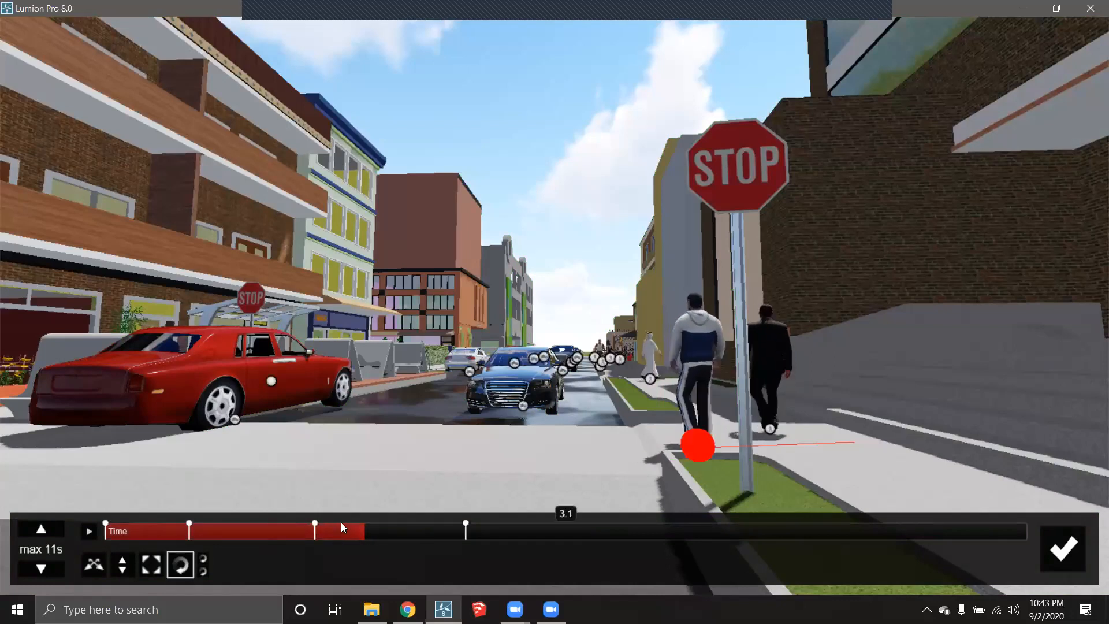
pyautogui.click(316, 522)
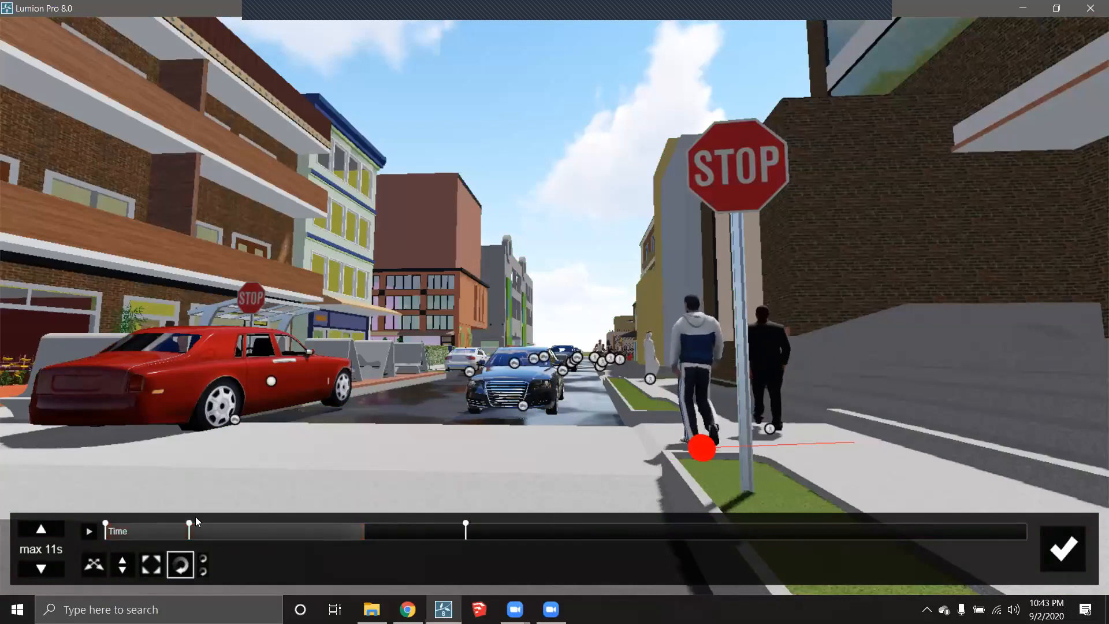
pyautogui.click(203, 532)
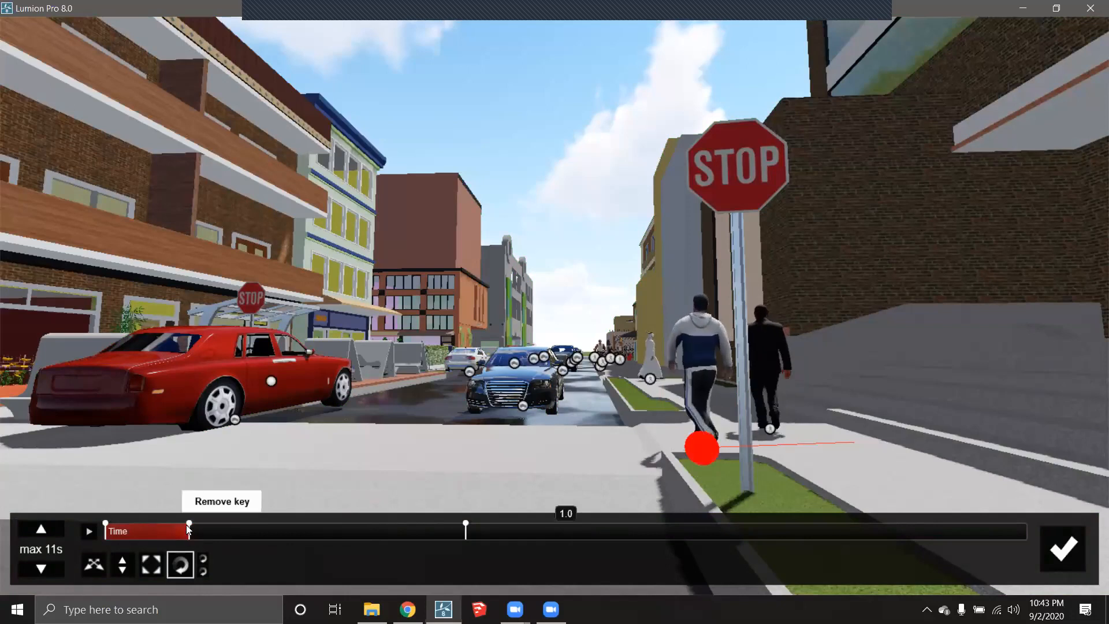
pyautogui.click(190, 524)
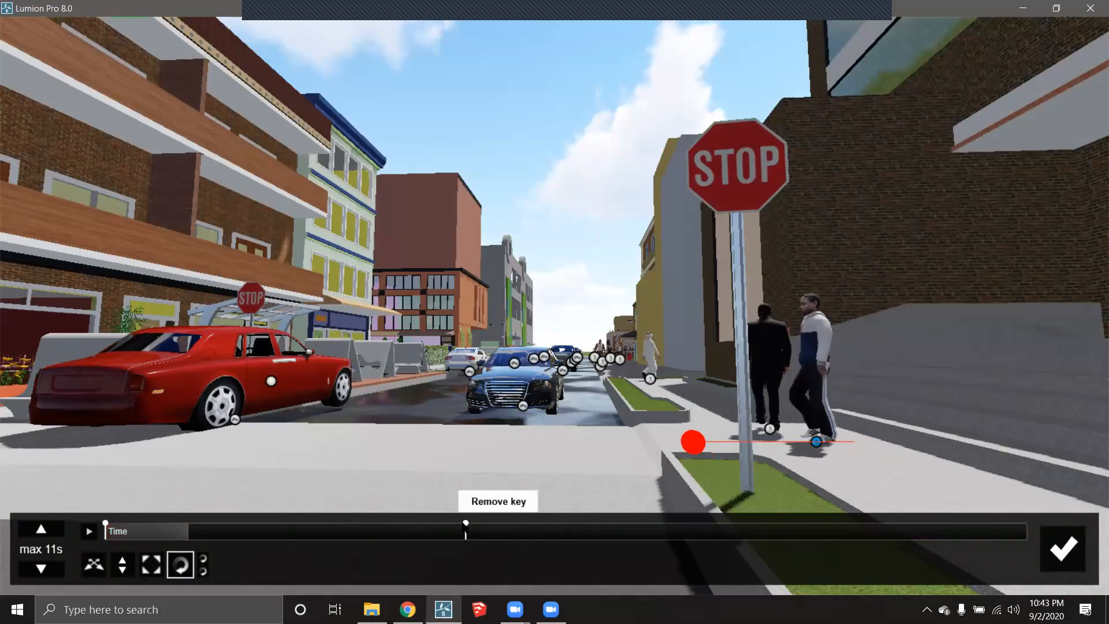
pyautogui.click(465, 523)
pyautogui.click(853, 442)
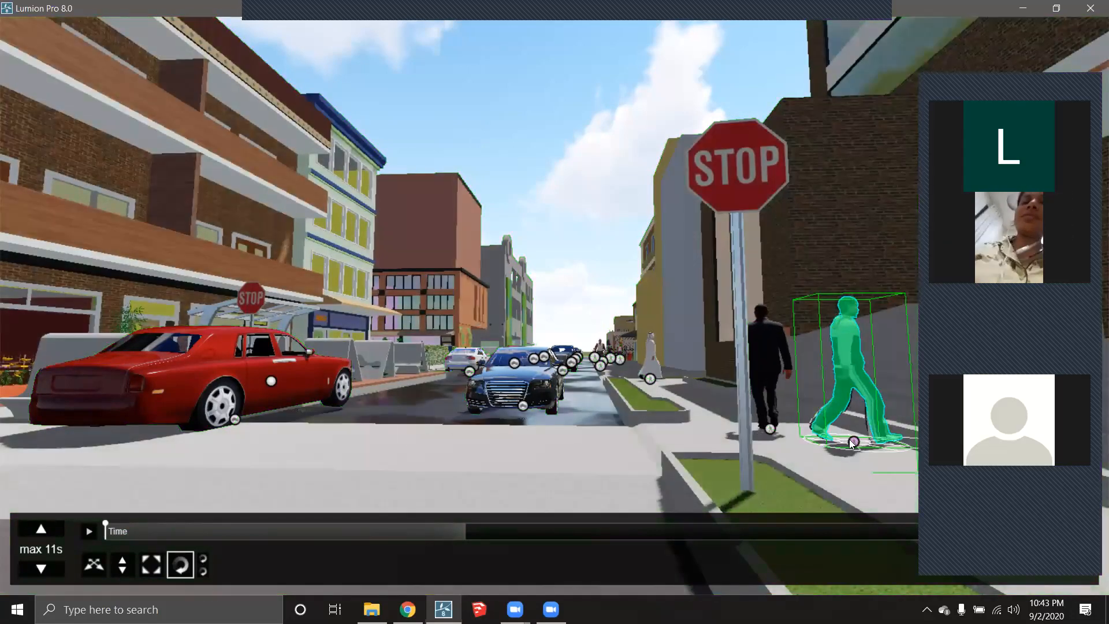
# - Turn the walking man to a new heading and leave object editing
pyautogui.moveTo(851, 438); pyautogui.dragTo(799, 441)
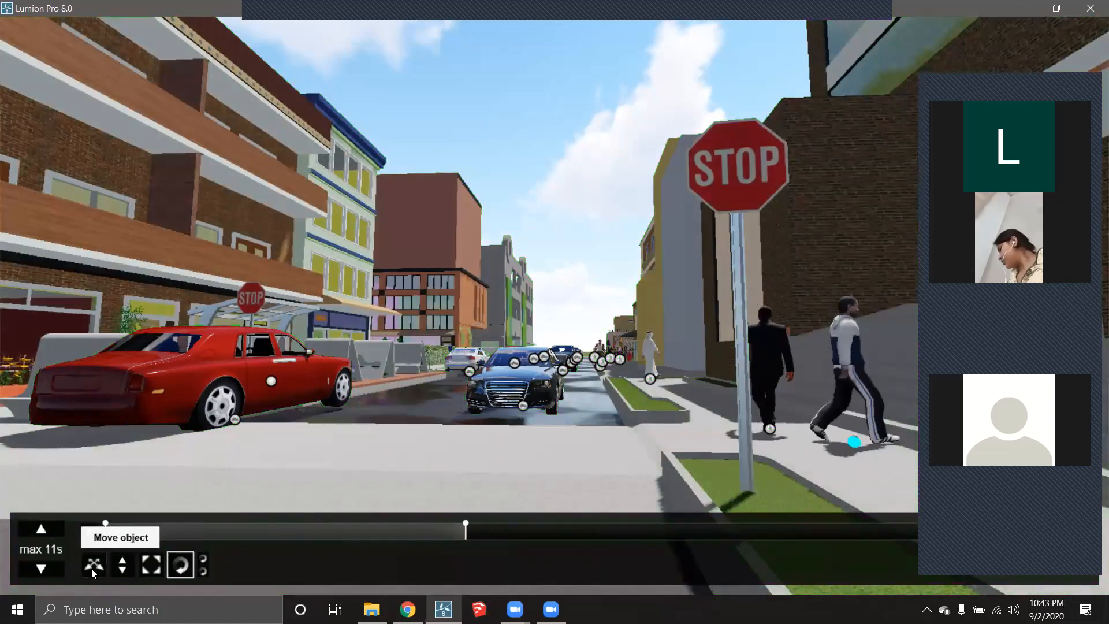
pyautogui.click(93, 564)
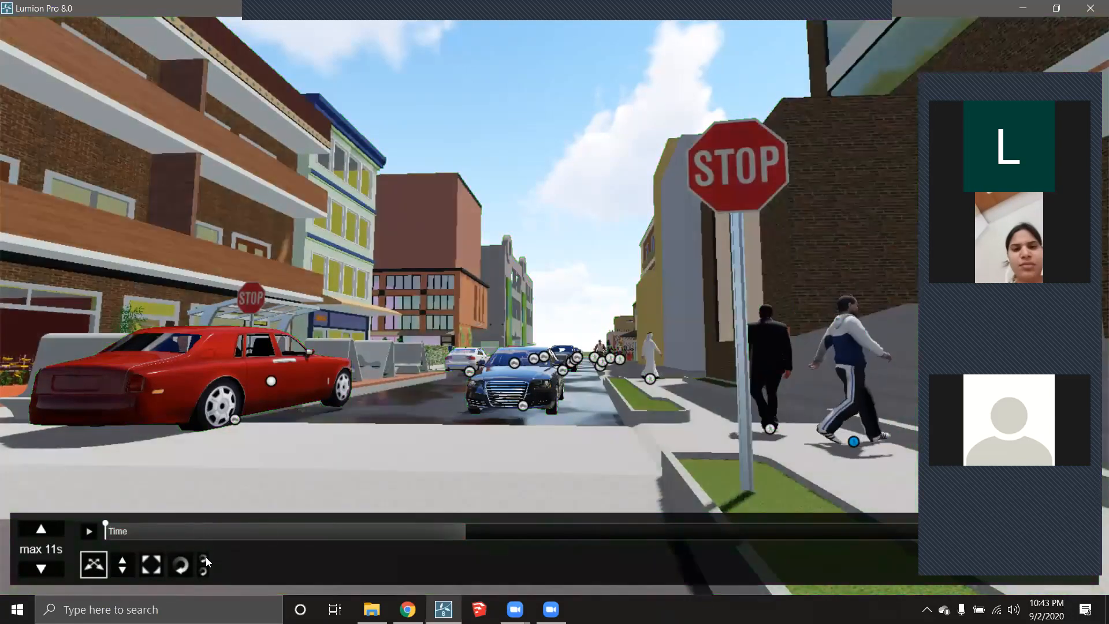
pyautogui.click(181, 564)
pyautogui.moveTo(853, 441); pyautogui.dragTo(778, 440)
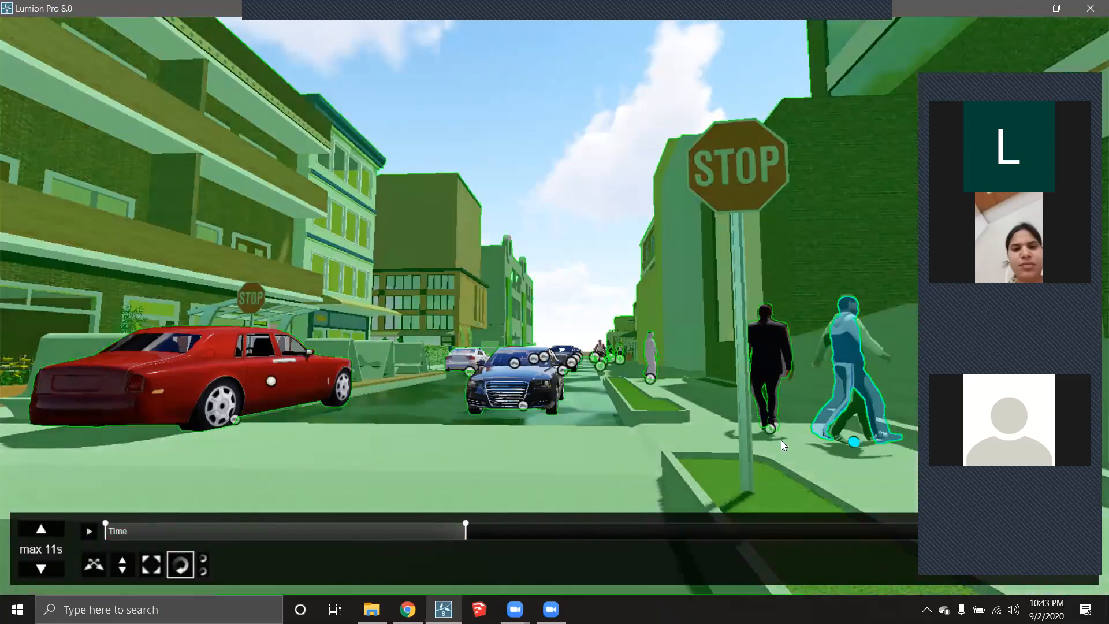
pyautogui.moveTo(858, 434); pyautogui.dragTo(488, 445)
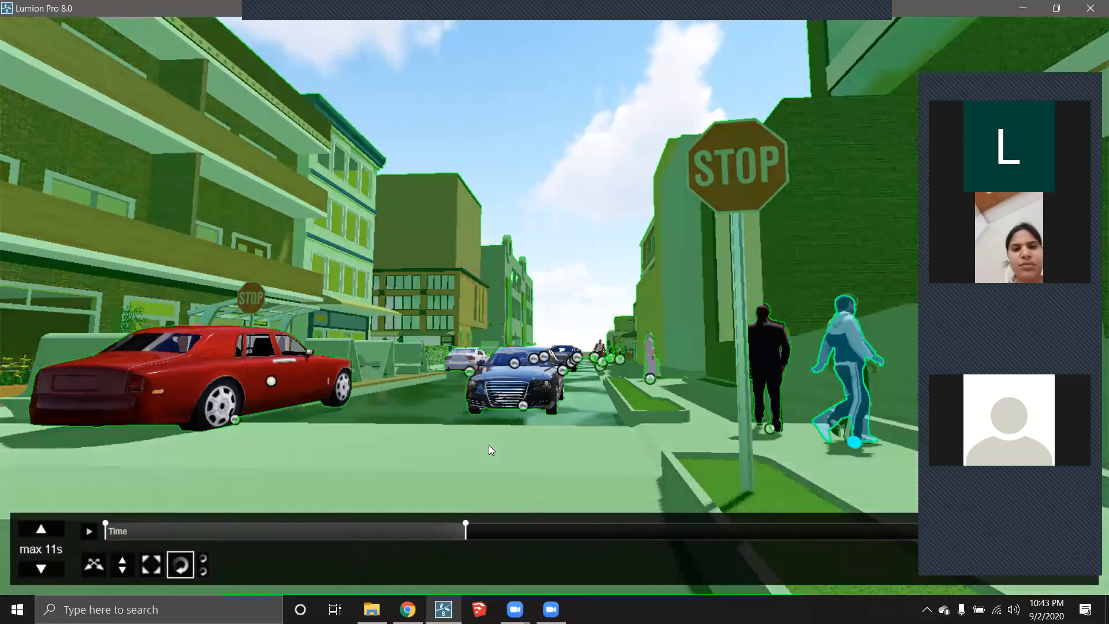
pyautogui.click(90, 531)
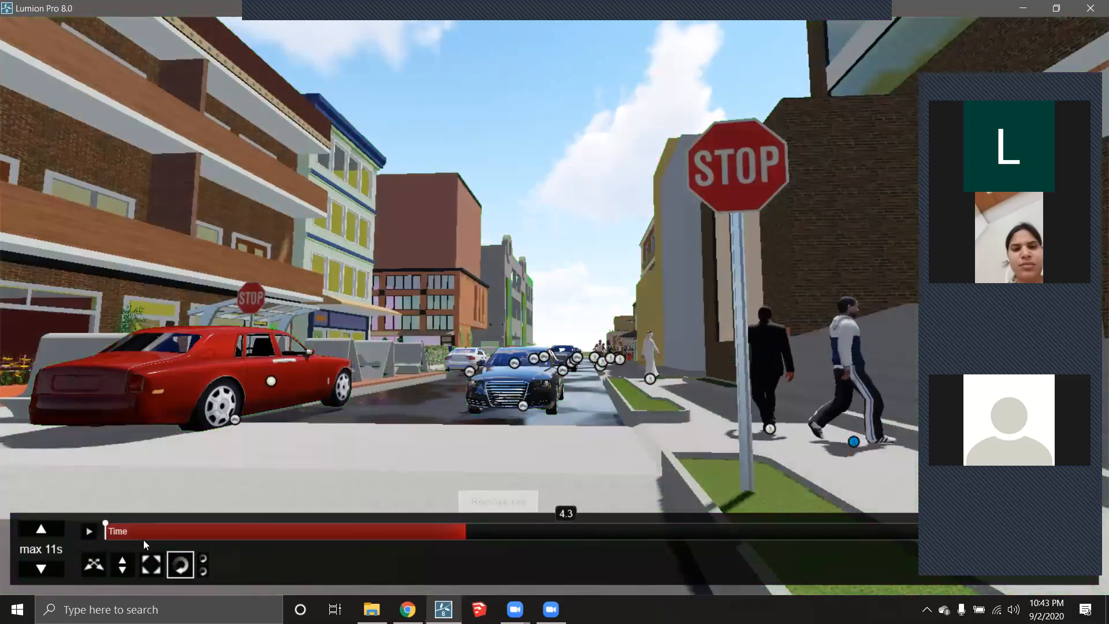
# - At about 0.4 s, turn the walker and move it left toward the stop sign
pyautogui.moveTo(465, 536); pyautogui.dragTo(132, 531)
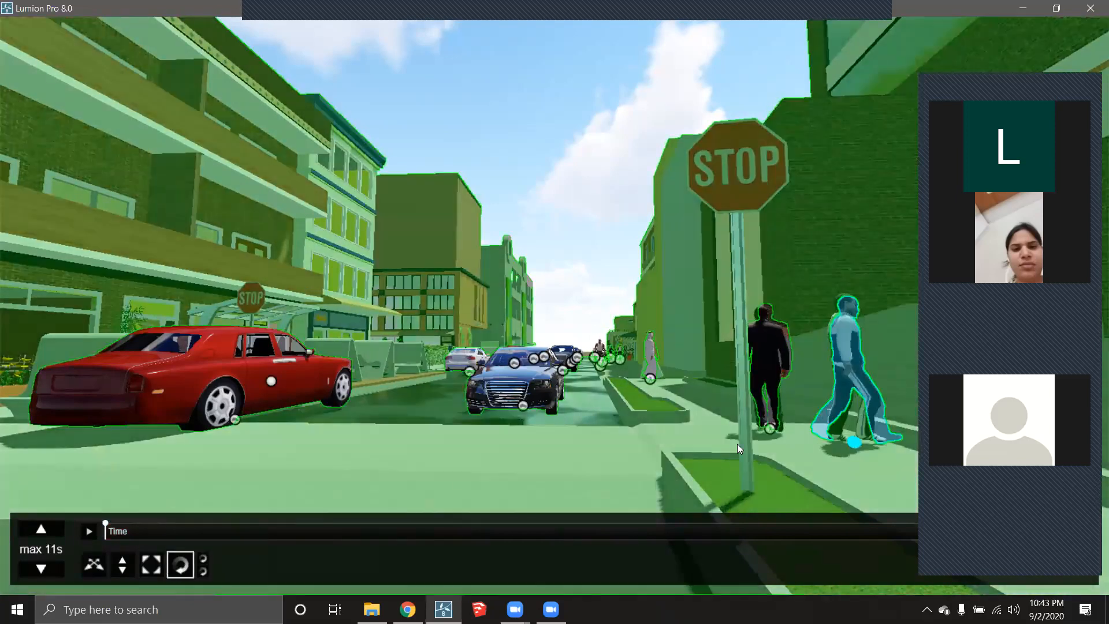
pyautogui.moveTo(861, 443); pyautogui.dragTo(403, 435)
pyautogui.moveTo(132, 527); pyautogui.dragTo(257, 533)
pyautogui.moveTo(336, 529); pyautogui.dragTo(317, 529)
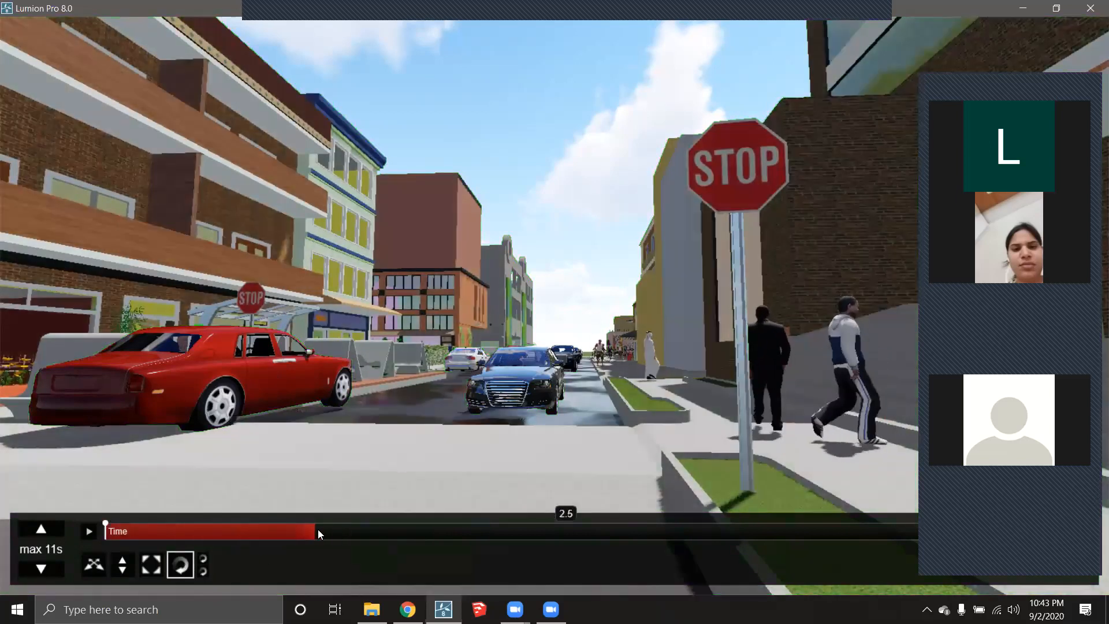
pyautogui.click(94, 564)
pyautogui.moveTo(840, 452); pyautogui.dragTo(686, 441)
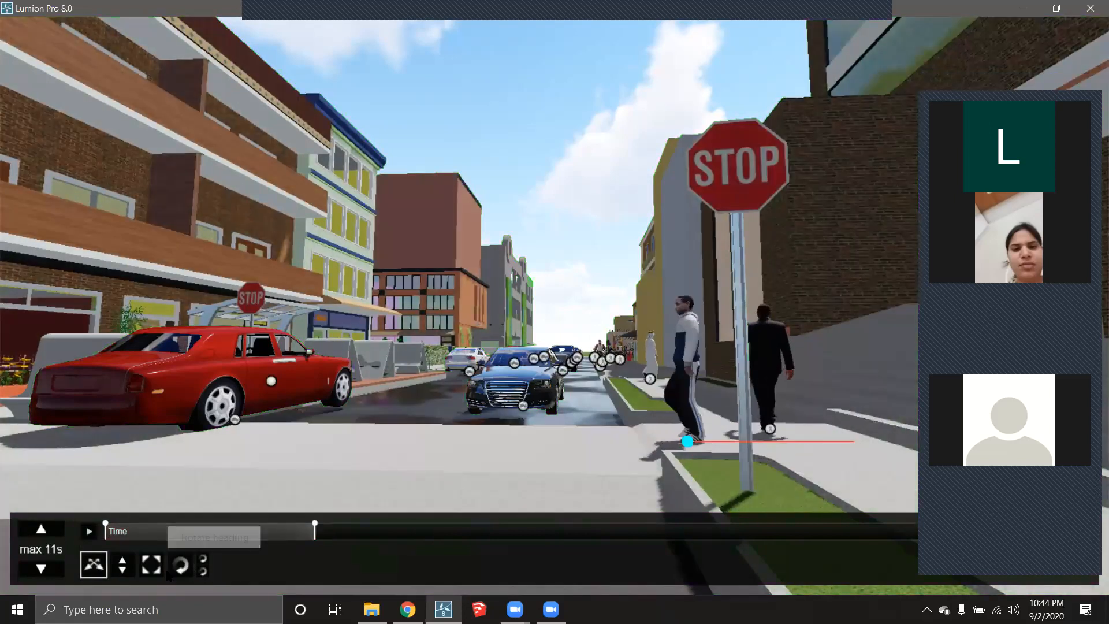
pyautogui.click(180, 564)
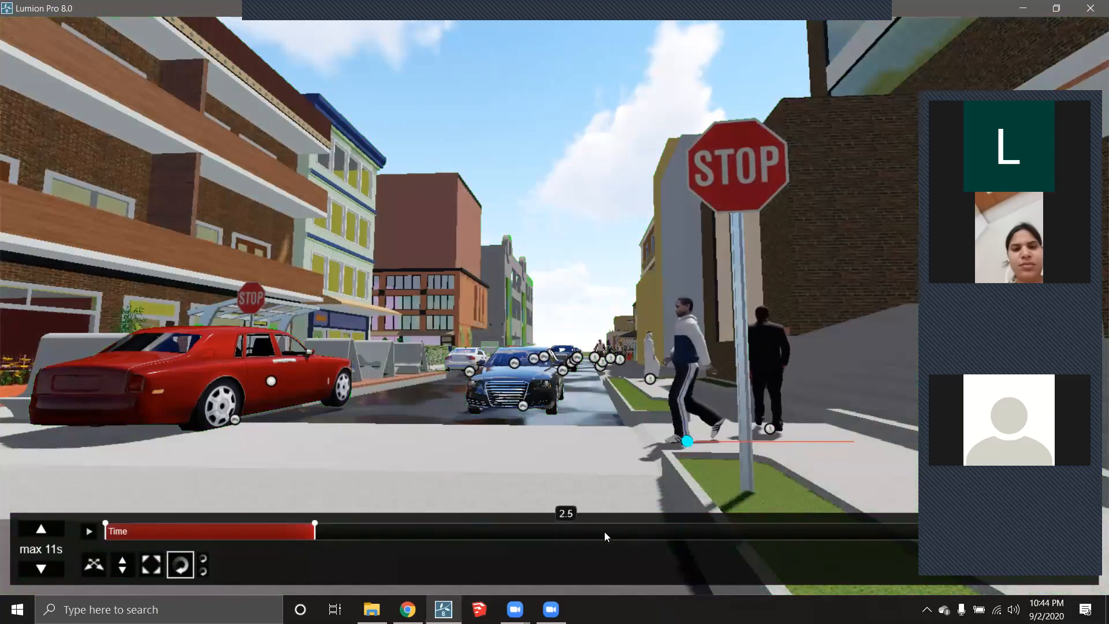
# - At 6.4 s, move the pedestrian beside the red car, preview the animation, and close the editor
pyautogui.click(641, 528)
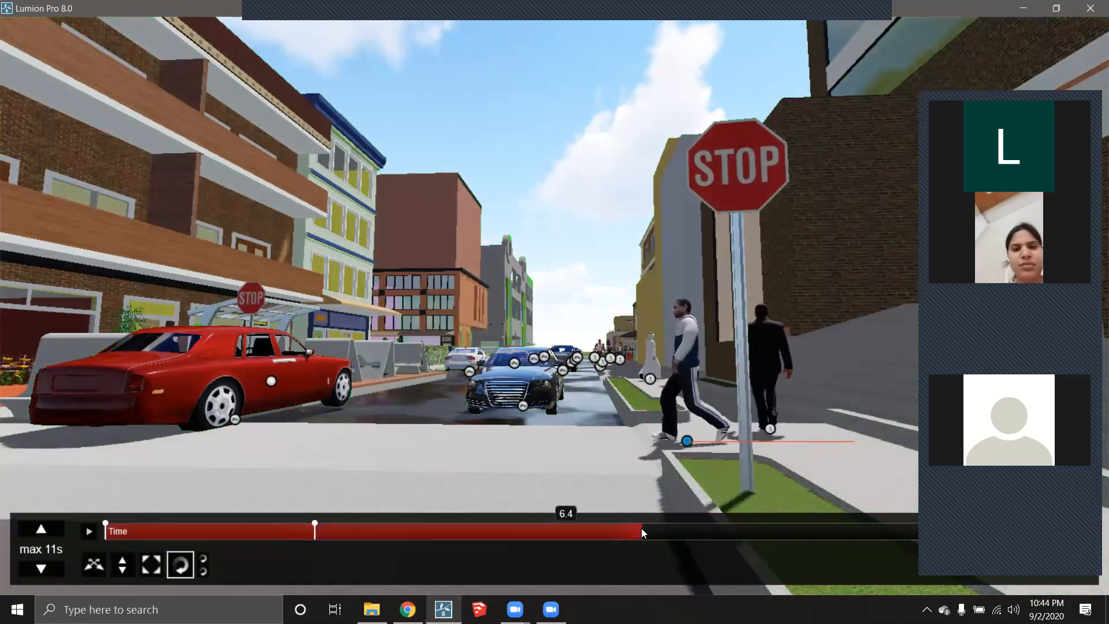
pyautogui.click(94, 564)
pyautogui.moveTo(685, 441); pyautogui.dragTo(680, 443)
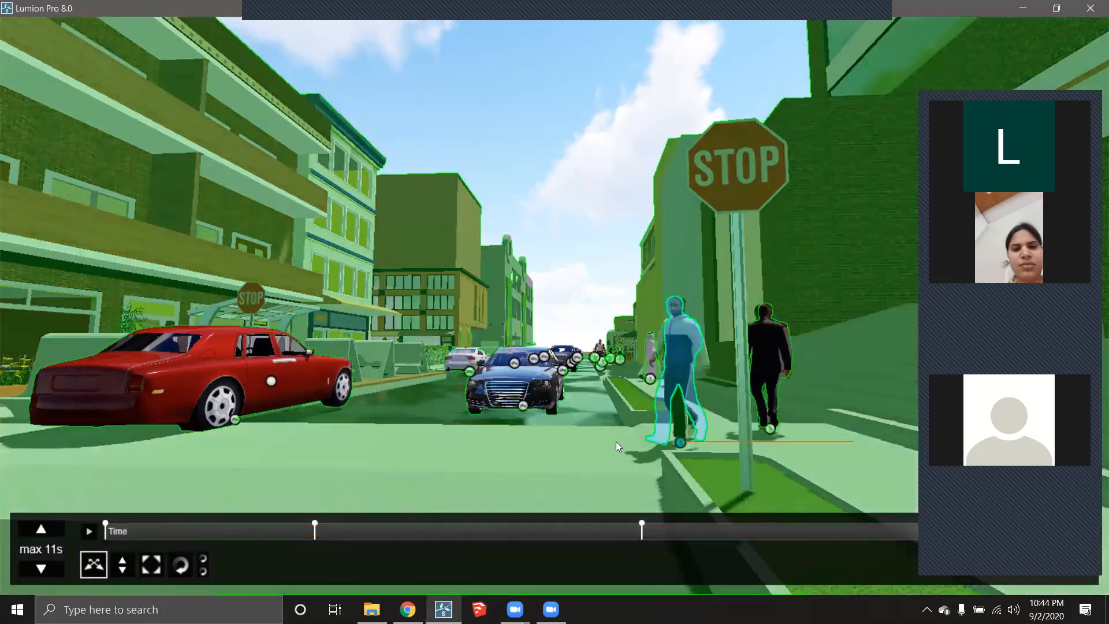
pyautogui.moveTo(680, 442); pyautogui.dragTo(196, 463)
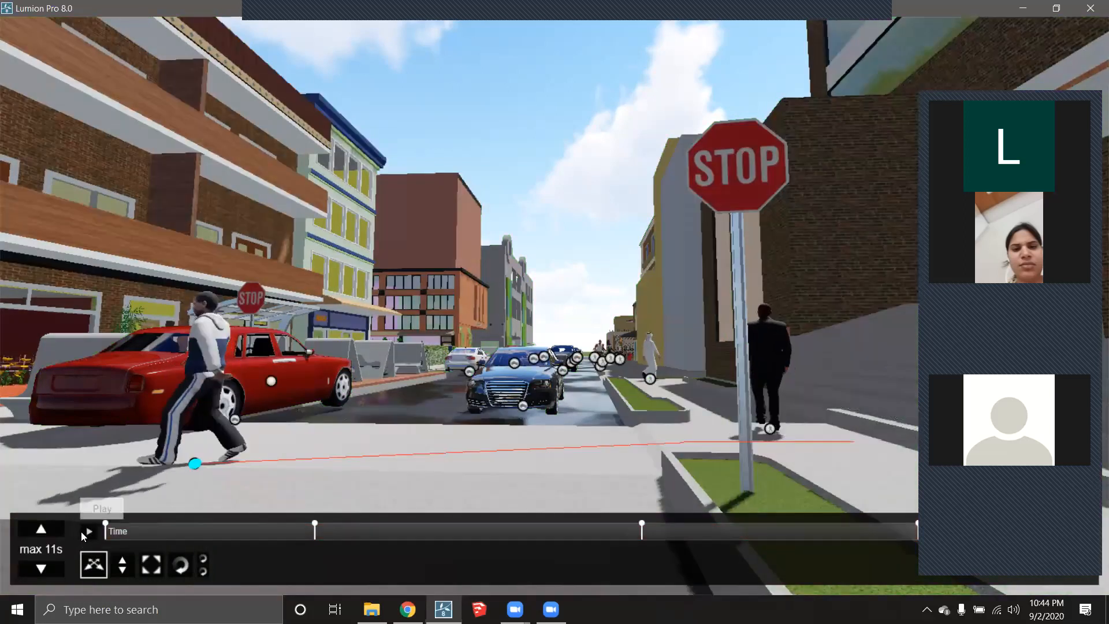
pyautogui.click(88, 531)
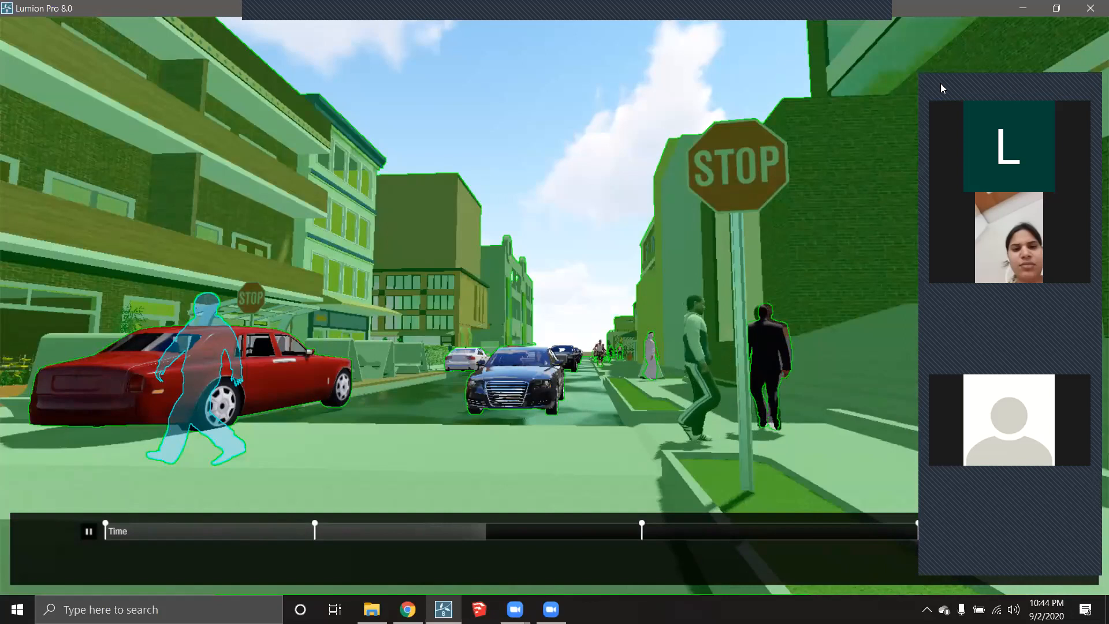
pyautogui.click(941, 84)
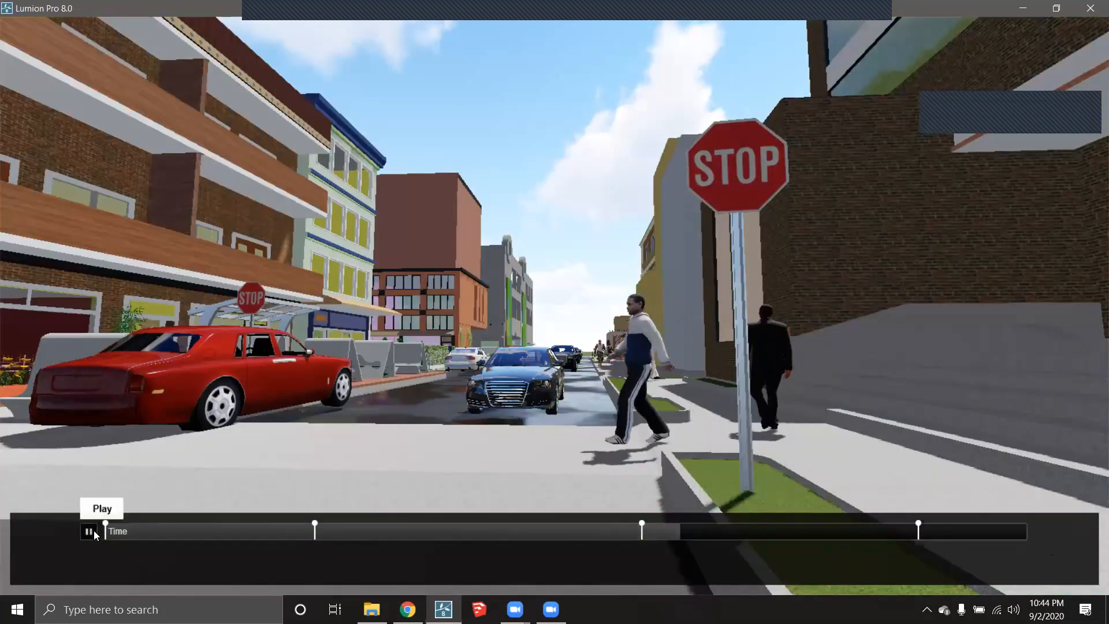
pyautogui.click(1063, 549)
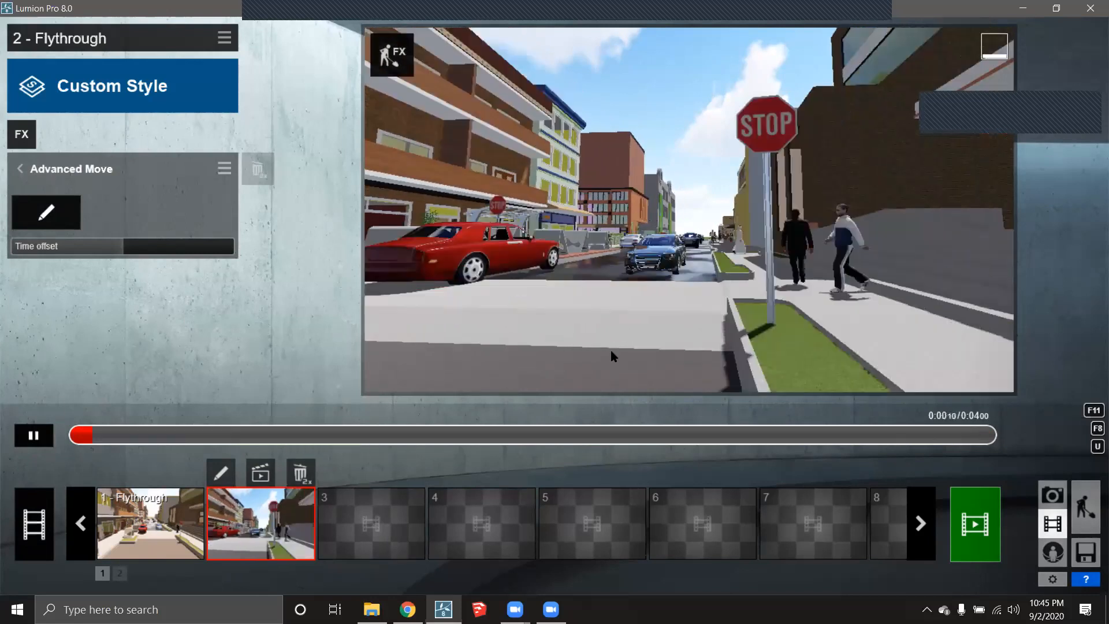
# - Delete the second flythrough clip
pyautogui.click(151, 532)
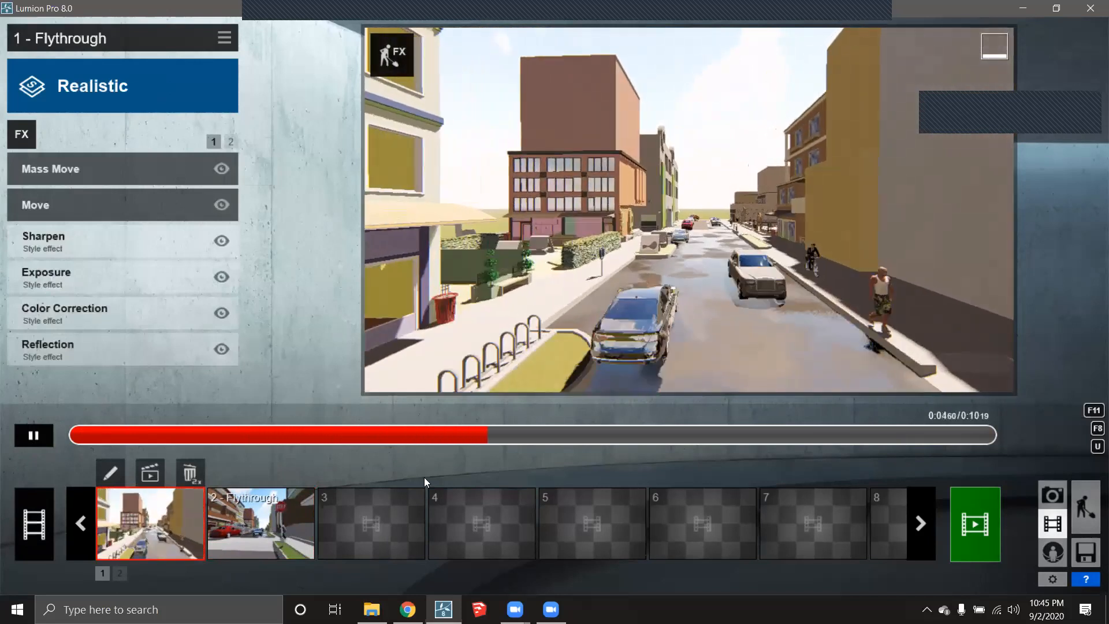
pyautogui.click(263, 510)
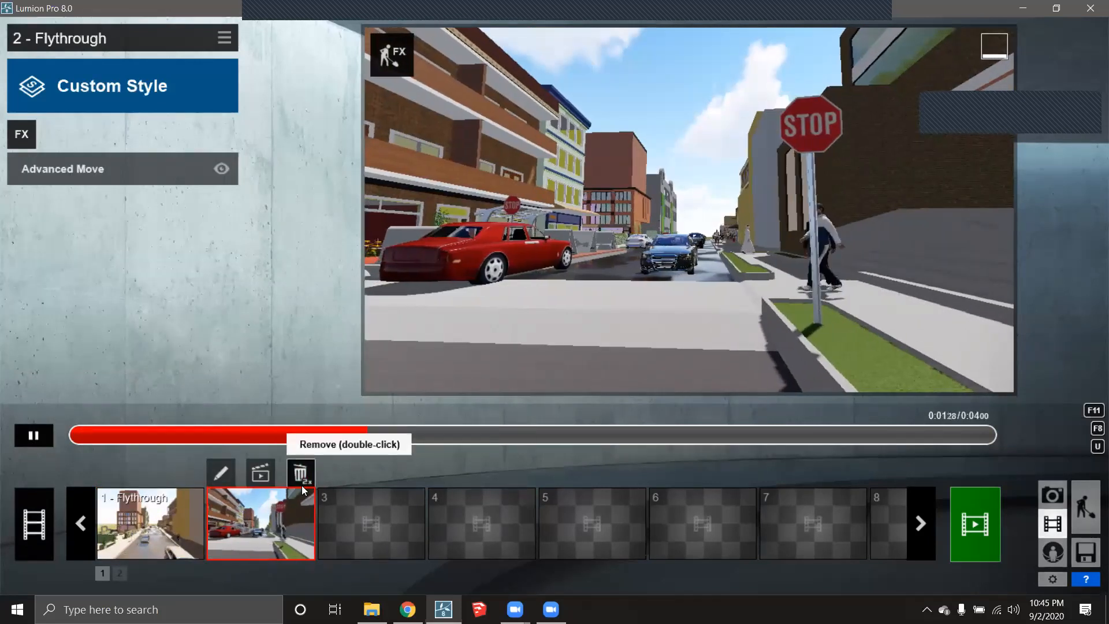
pyautogui.doubleClick(304, 475)
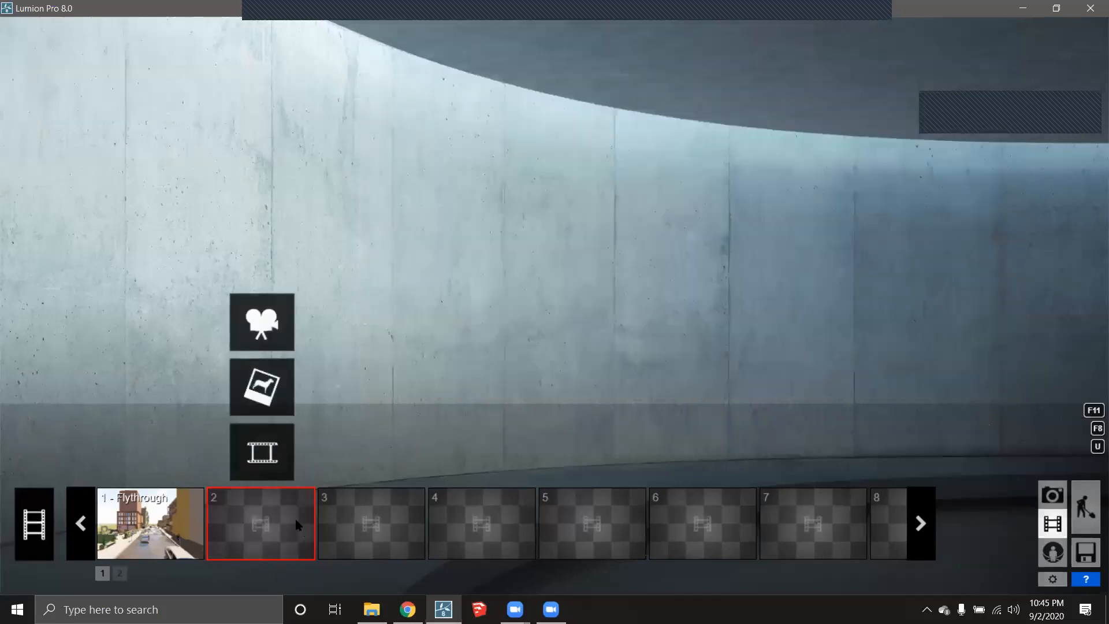
# - Start a new camera clip in slot 2 and frame an aerial view down the street
pyautogui.click(273, 318)
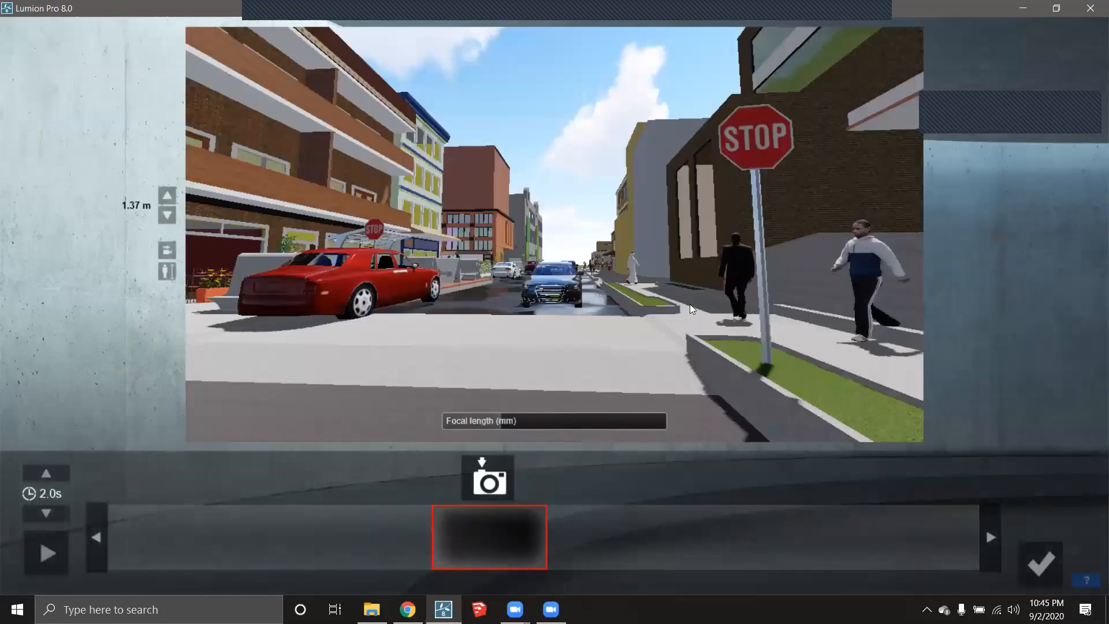
pyautogui.scroll(-1, 668, 293)
pyautogui.moveTo(668, 293); pyautogui.dragTo(750, 315, button='middle')
pyautogui.scroll(-3, 751, 314)
pyautogui.scroll(-6, 691, 300)
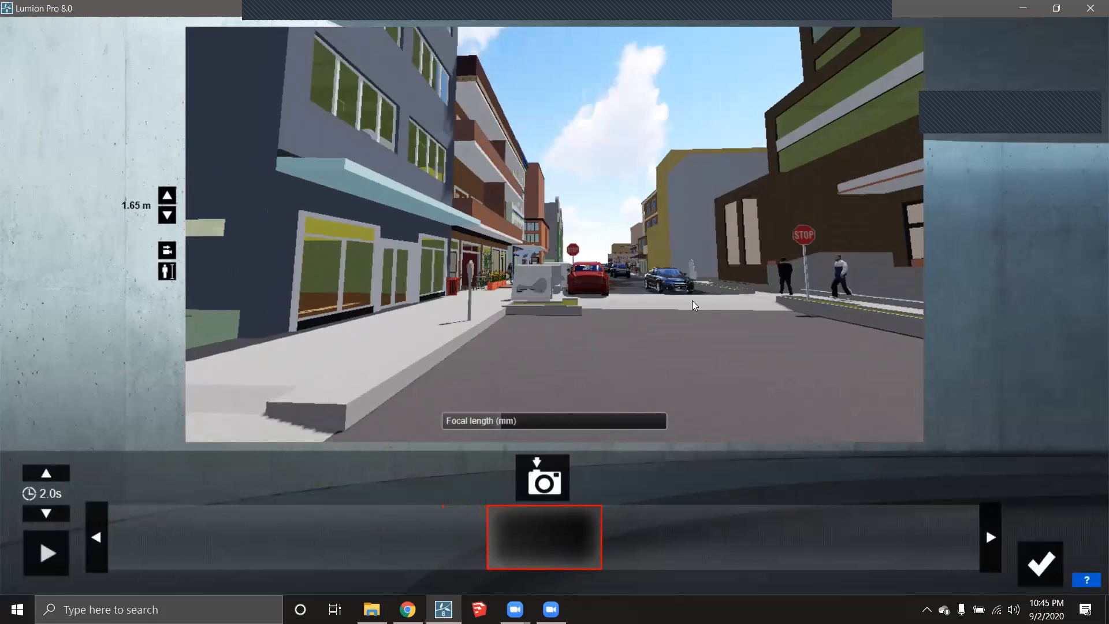
pyautogui.moveTo(686, 299); pyautogui.dragTo(677, 248, button='middle')
pyautogui.moveTo(677, 248); pyautogui.dragTo(670, 283, button='right')
pyautogui.moveTo(670, 283); pyautogui.dragTo(665, 267, button='middle')
pyautogui.scroll(-5, 663, 271)
pyautogui.press('a')
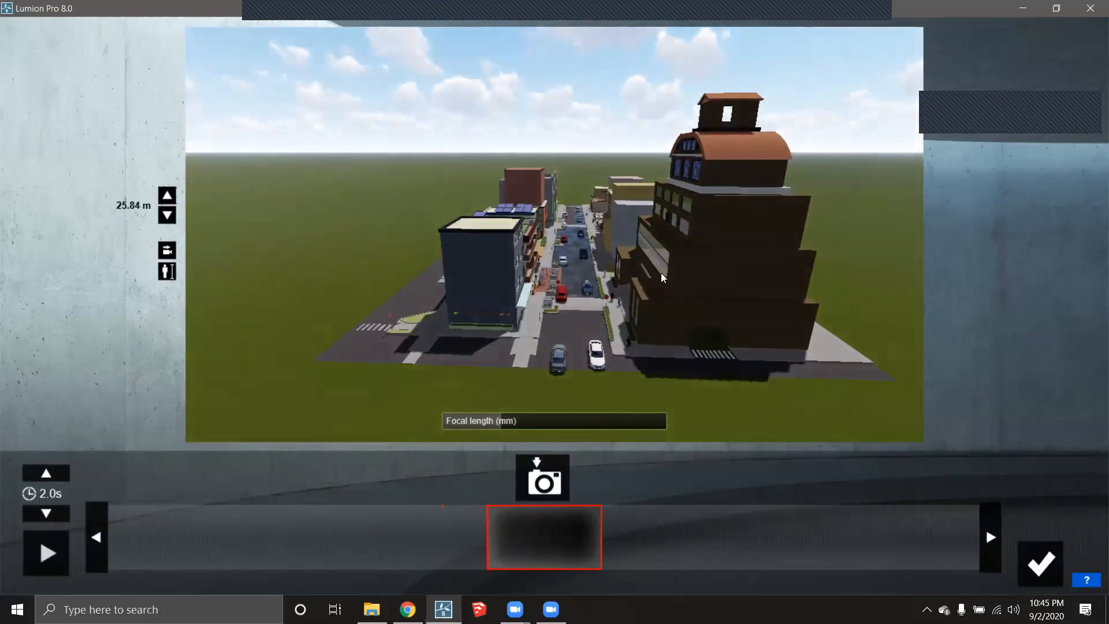
pyautogui.moveTo(662, 277); pyautogui.dragTo(673, 264, button='right')
pyautogui.scroll(2, 670, 267)
pyautogui.moveTo(648, 304); pyautogui.dragTo(655, 284, button='right')
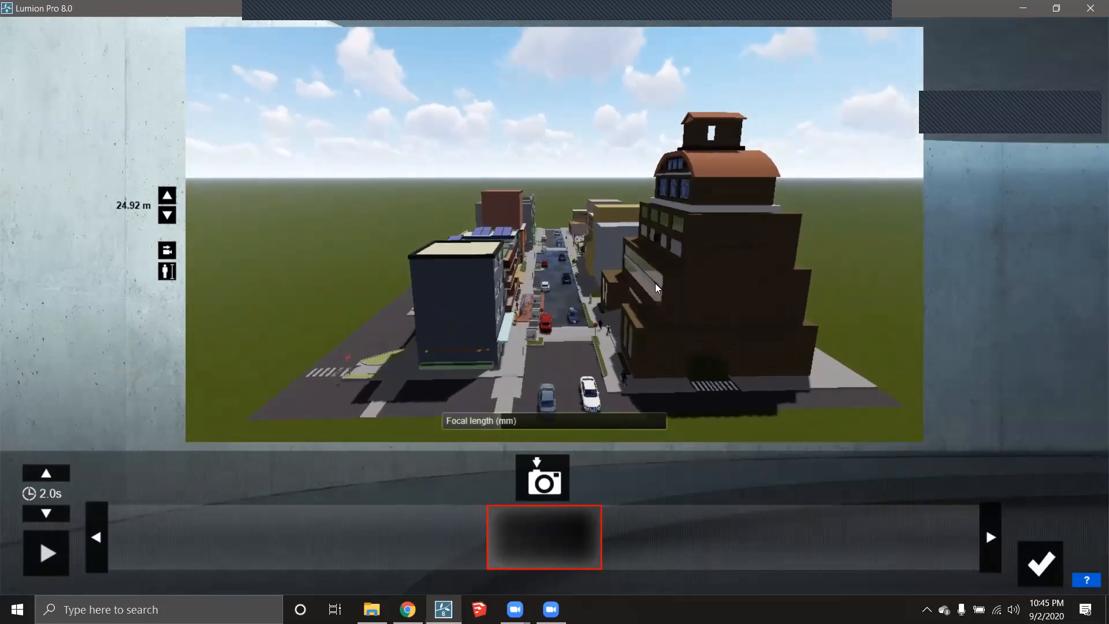
pyautogui.scroll(2, 659, 288)
pyautogui.press('d')
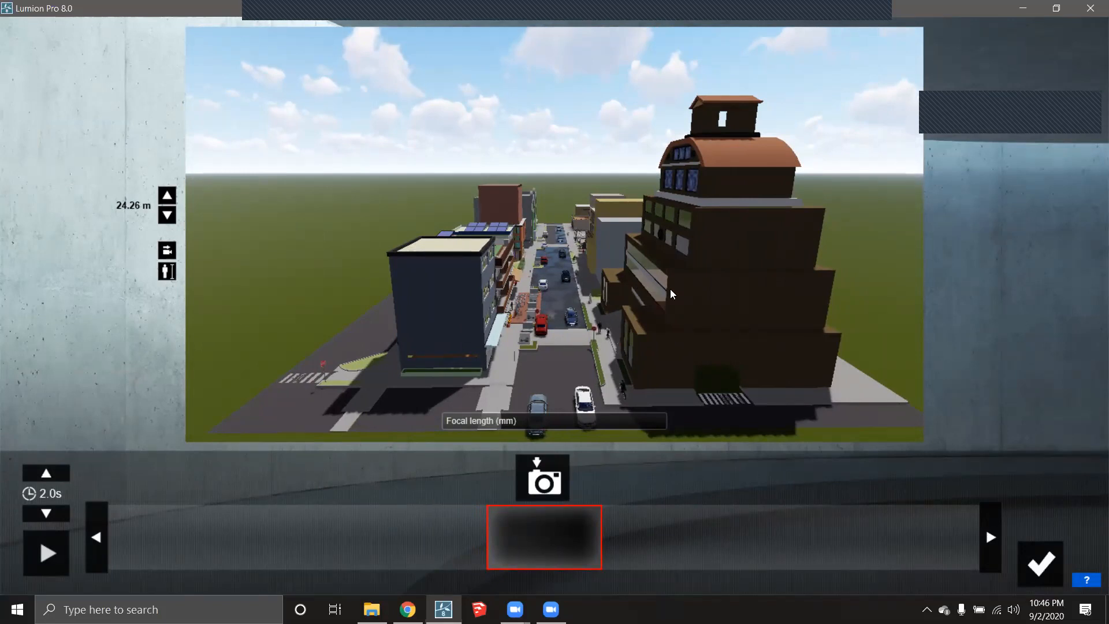
# - Capture two camera keyframes, set the clip duration to 6.2 seconds, and confirm the clip
pyautogui.click(548, 485)
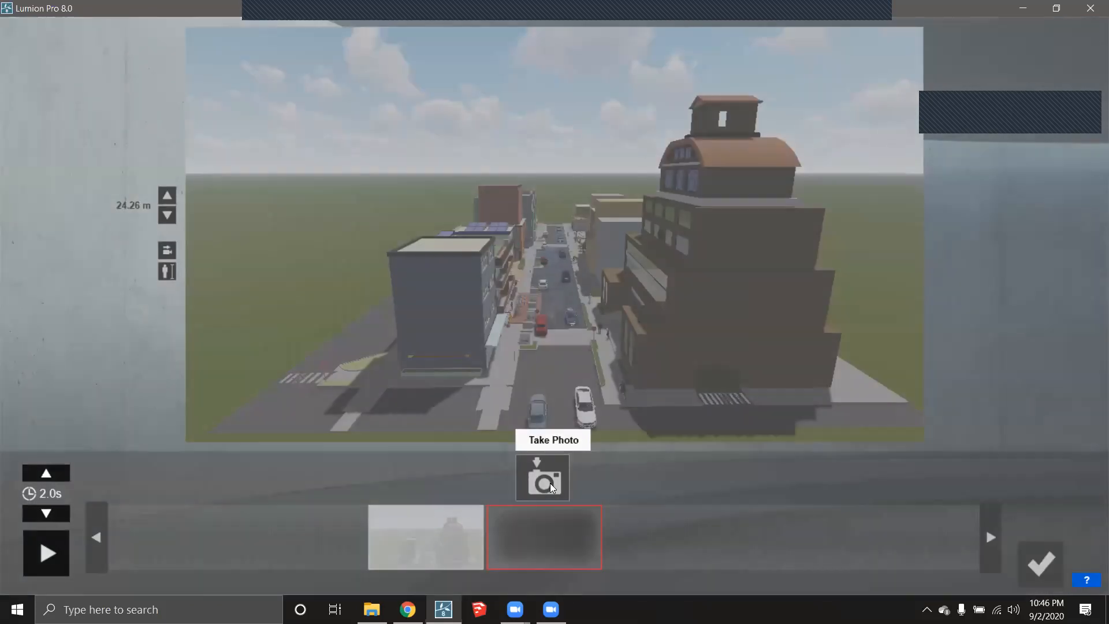
pyautogui.click(548, 485)
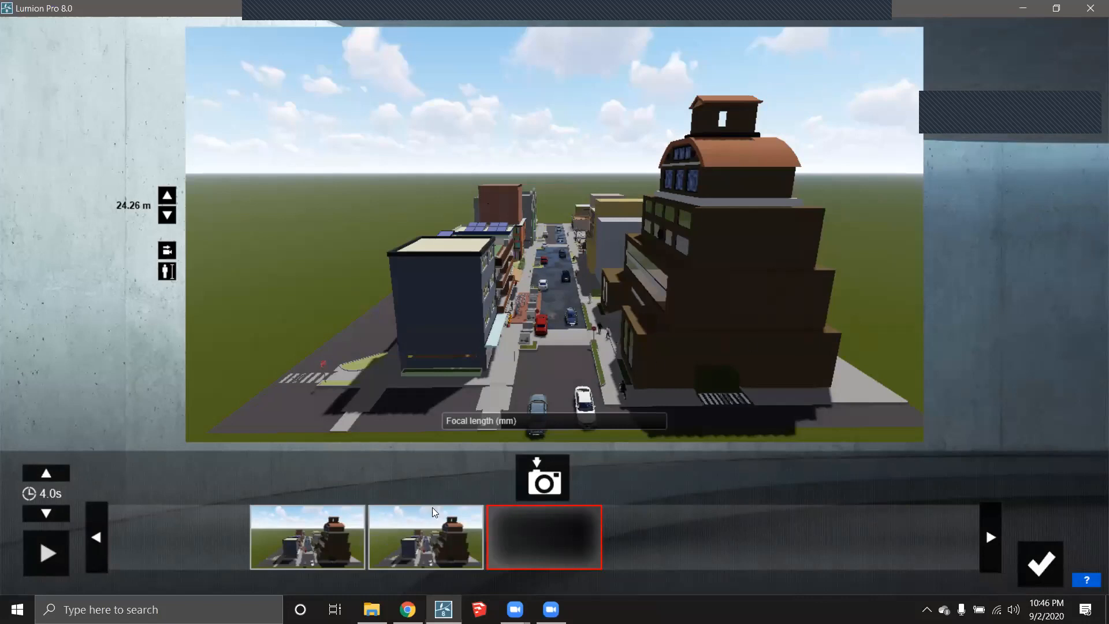
pyautogui.click(42, 474)
pyautogui.click(43, 475)
pyautogui.moveTo(42, 475); pyautogui.dragTo(42, 474)
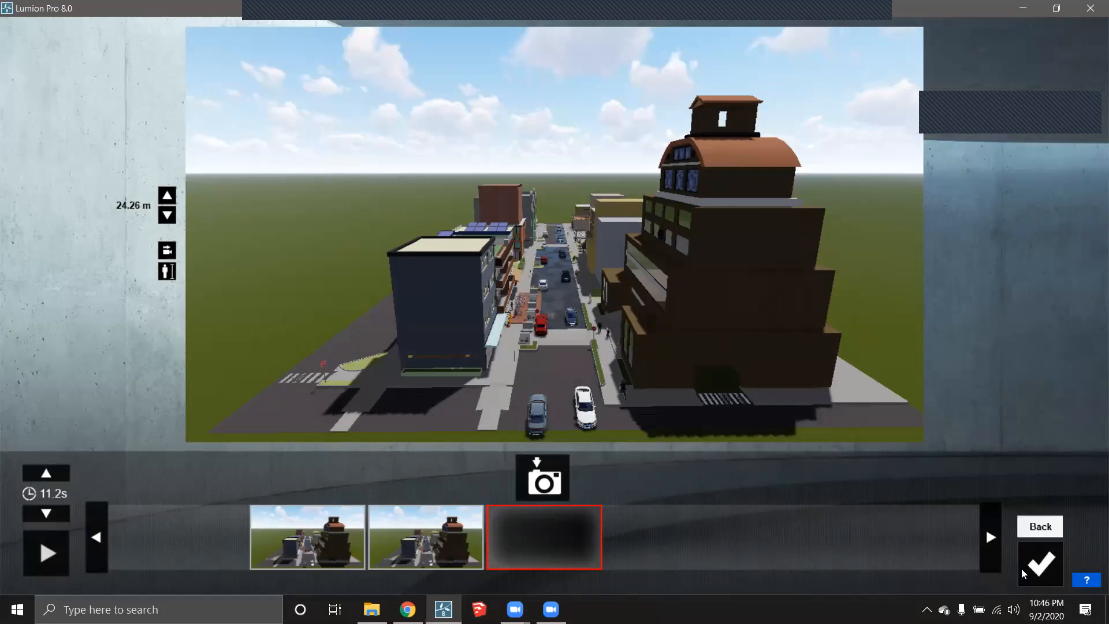
pyautogui.click(43, 514)
pyautogui.moveTo(44, 515); pyautogui.dragTo(44, 516)
pyautogui.moveTo(46, 474); pyautogui.dragTo(46, 474)
pyautogui.click(1039, 563)
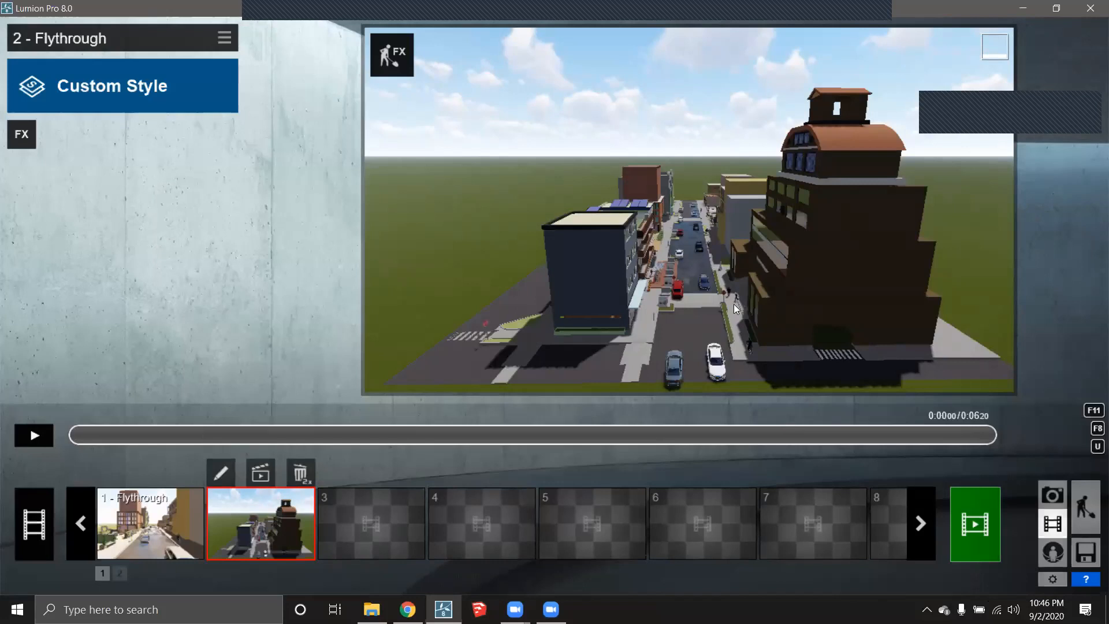
# - Place a Clip plane from Lights and Utilities in the street scene, then return to Movie mode
pyautogui.click(1087, 508)
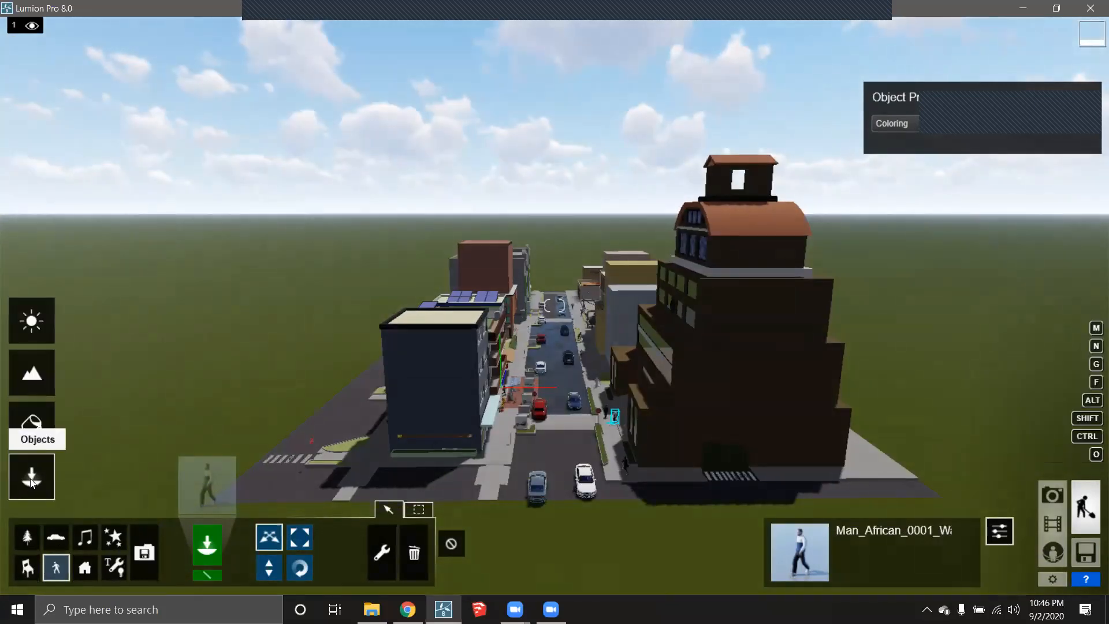
pyautogui.click(111, 566)
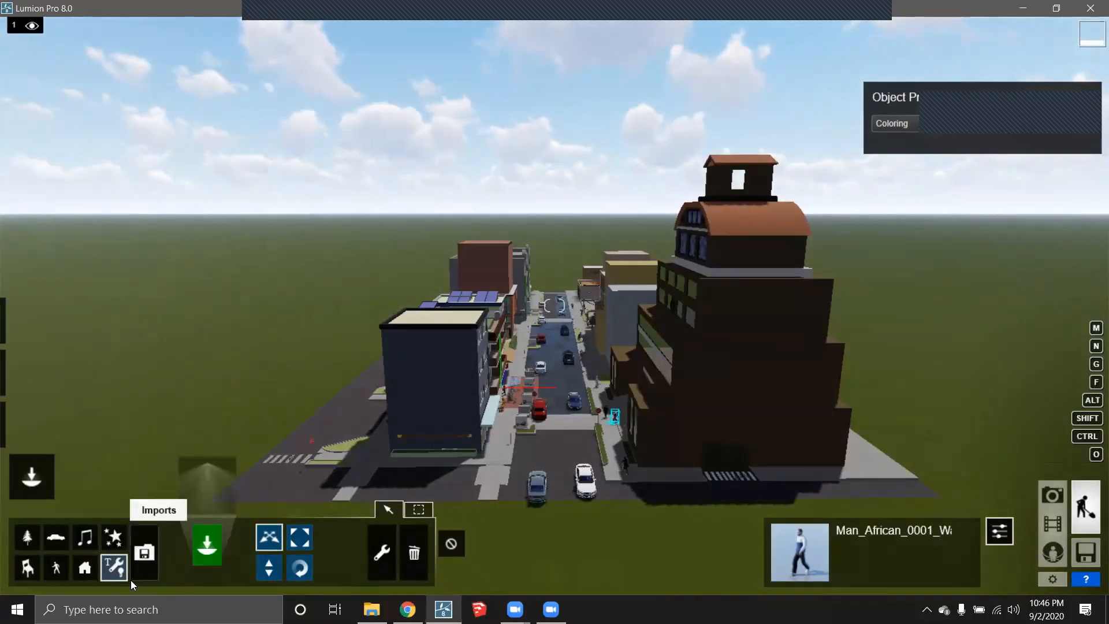
pyautogui.moveTo(2, 456)
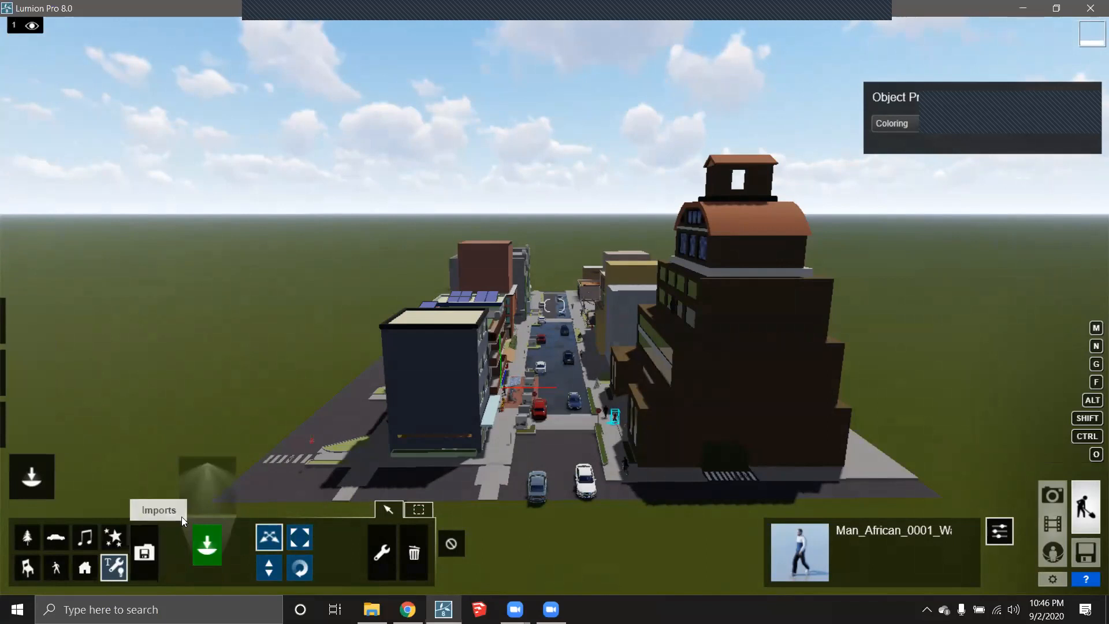
pyautogui.click(209, 484)
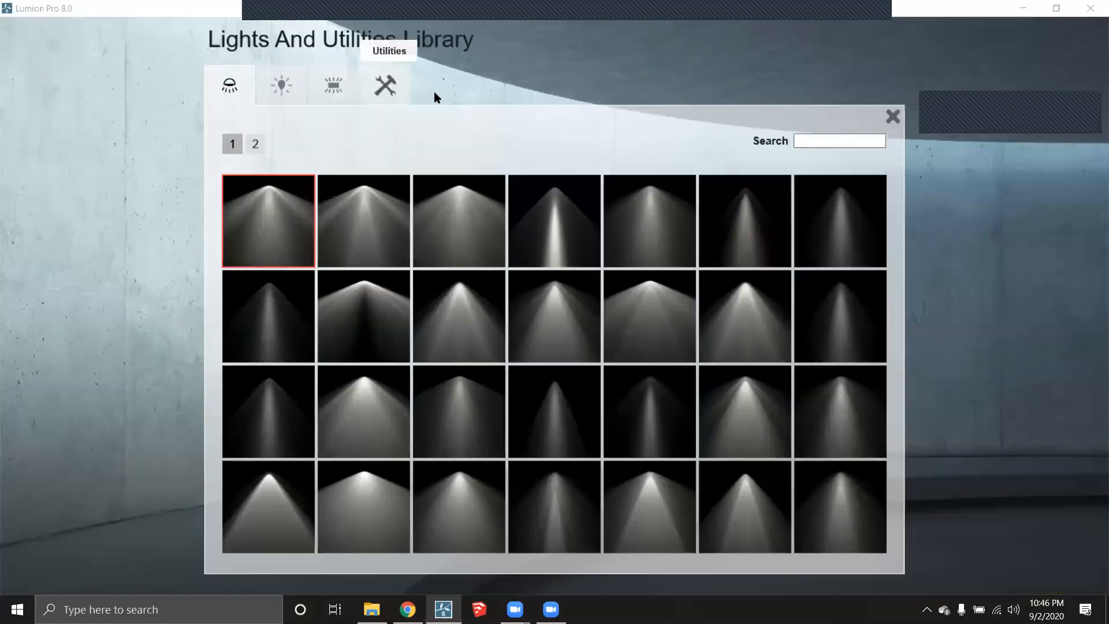
pyautogui.click(386, 84)
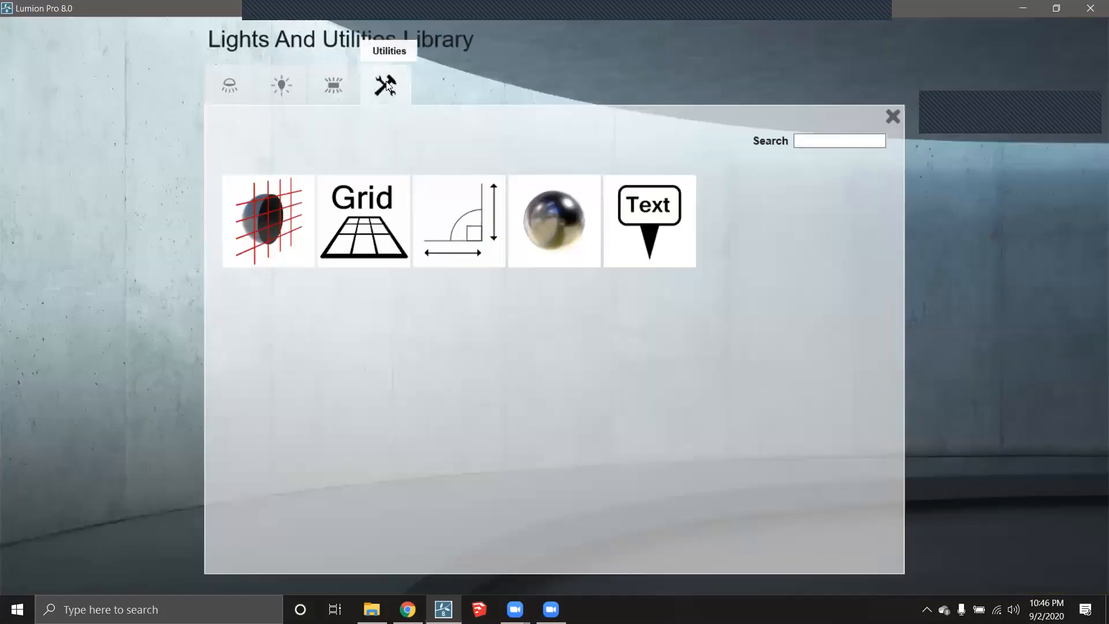
pyautogui.click(276, 220)
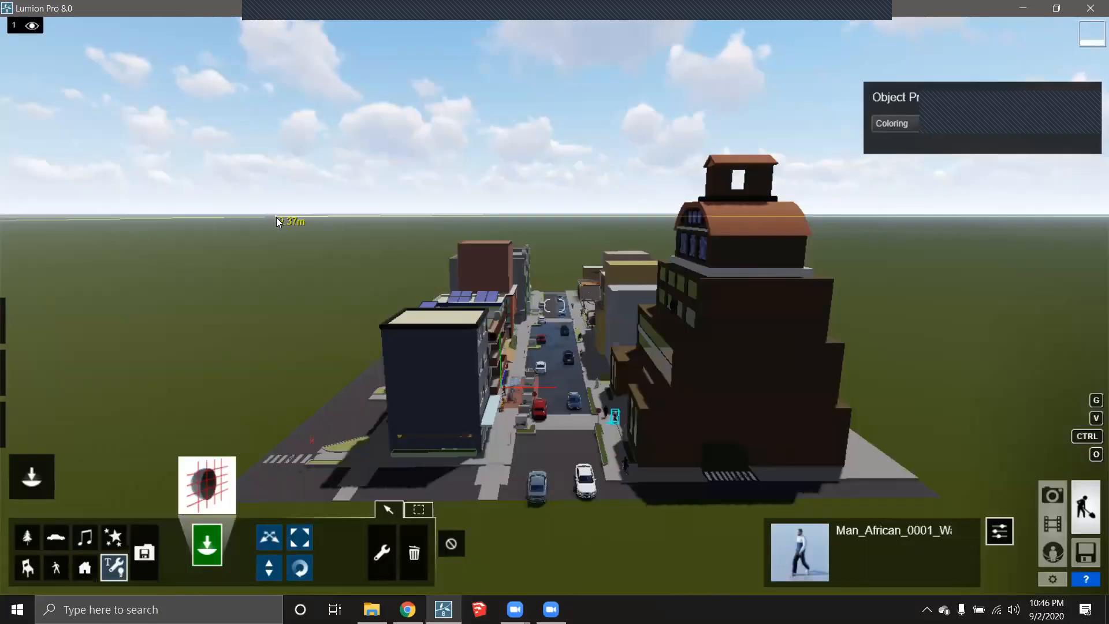
pyautogui.click(558, 366)
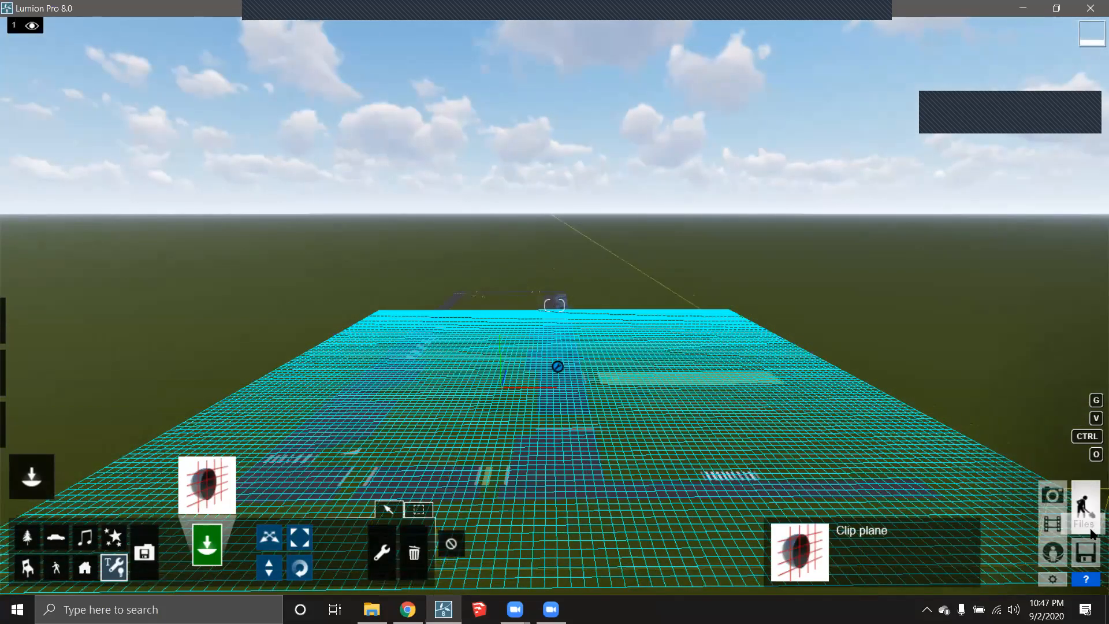
pyautogui.click(1056, 525)
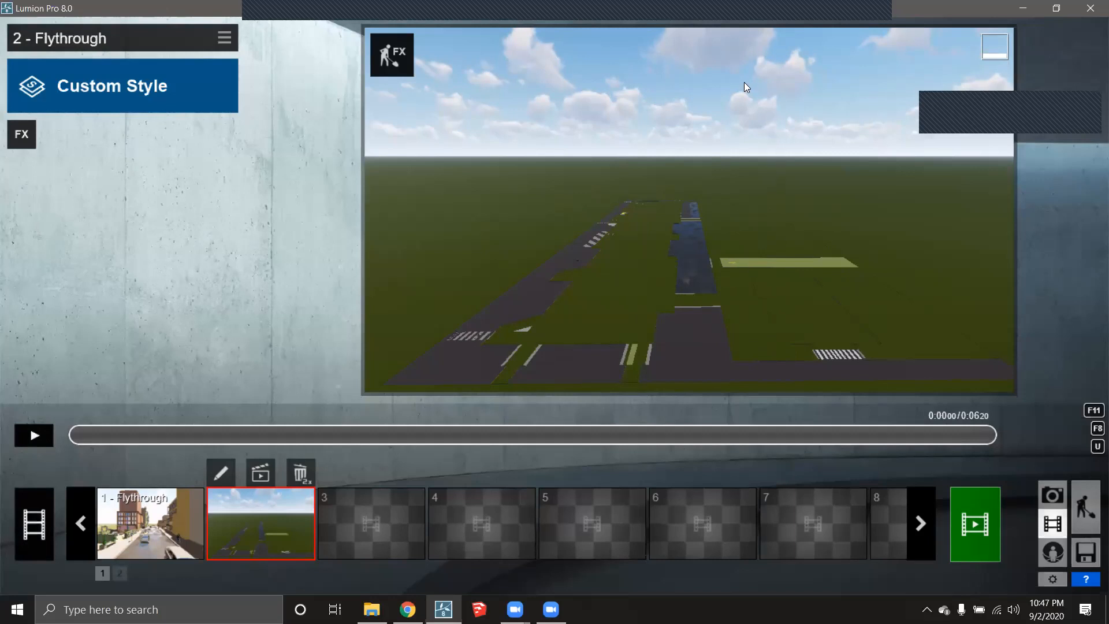
# - Add a Move effect to clip 2 that lifts the clip plane to about 49.58 m
pyautogui.click(23, 135)
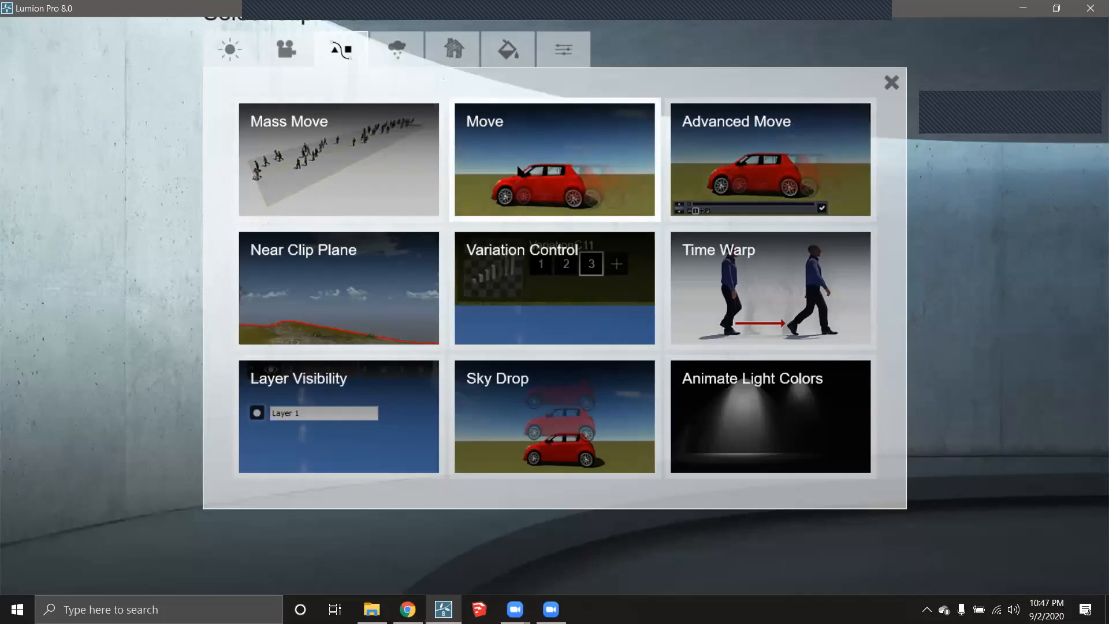
pyautogui.click(535, 153)
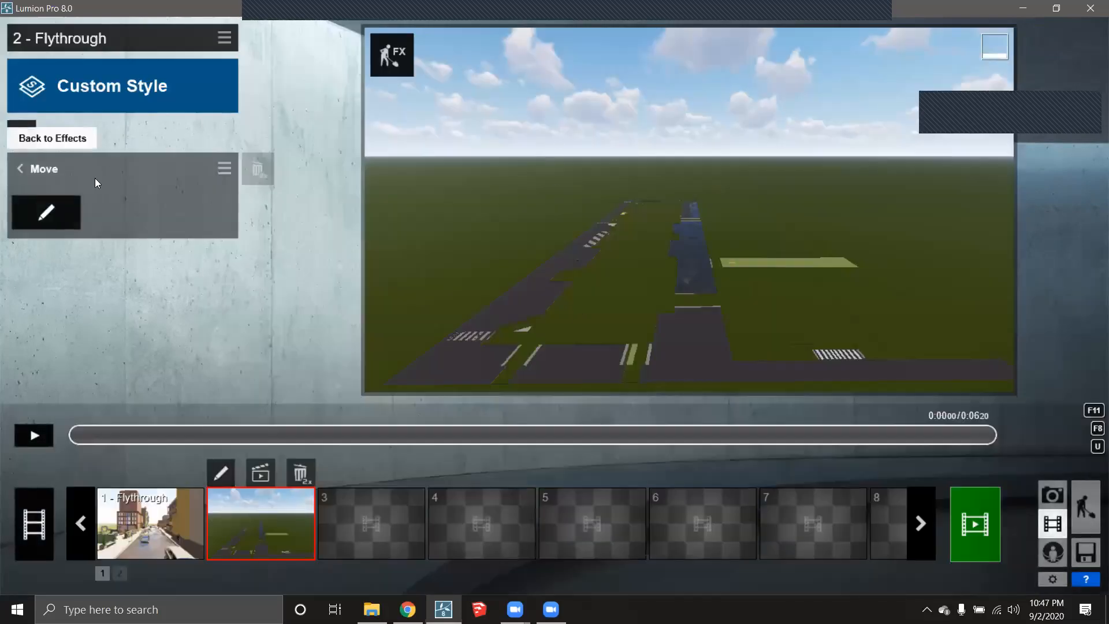
pyautogui.click(62, 205)
pyautogui.scroll(-2, 524, 373)
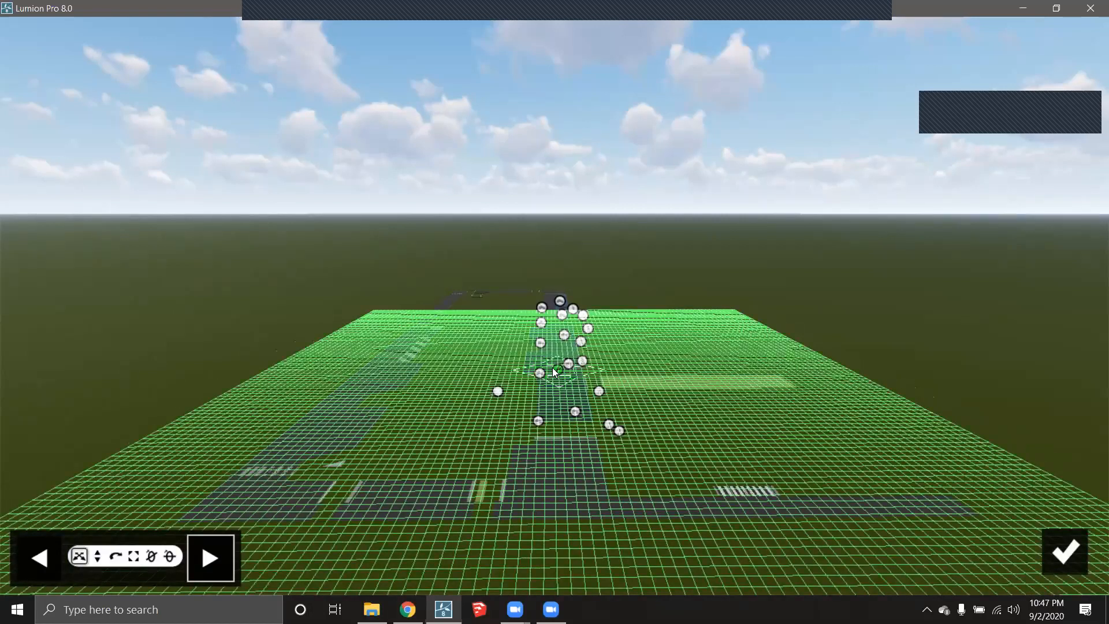
pyautogui.click(38, 556)
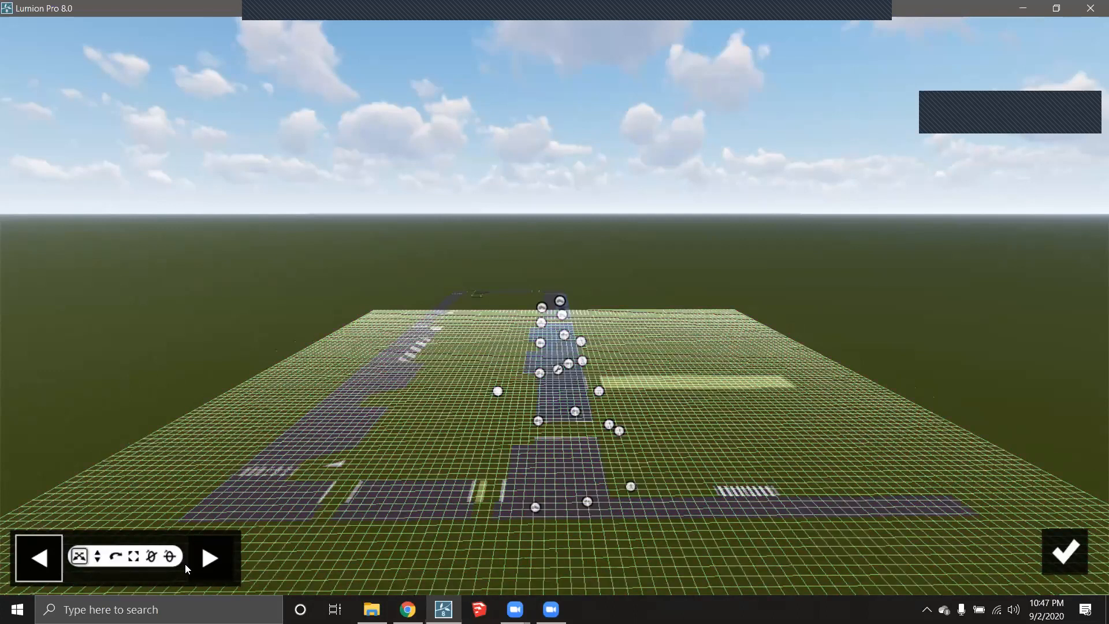
pyautogui.click(209, 560)
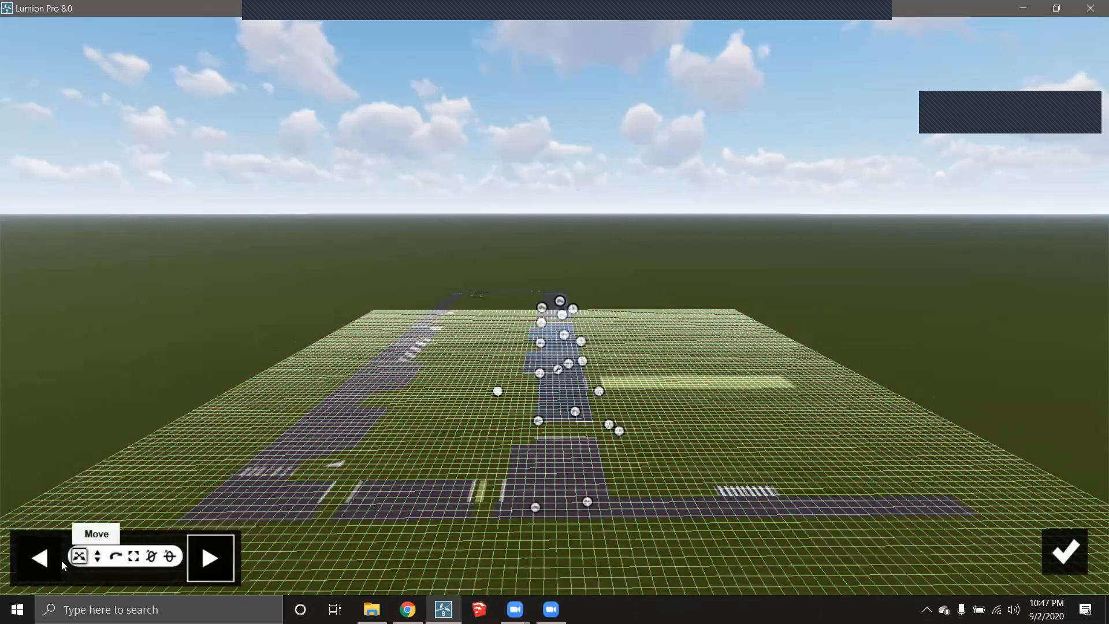
pyautogui.click(98, 556)
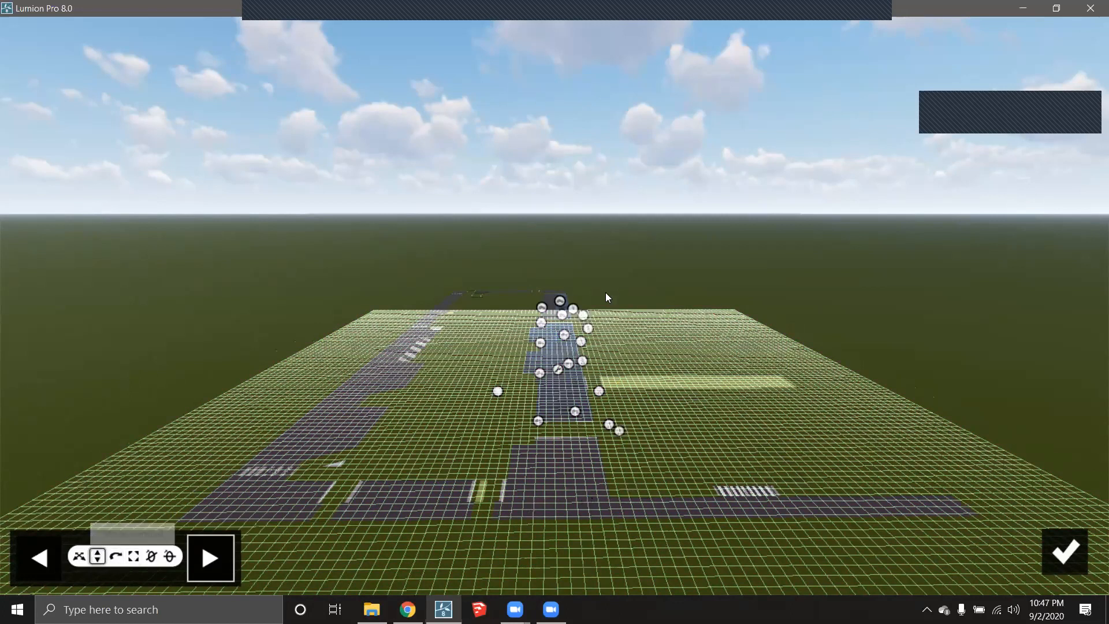
pyautogui.moveTo(554, 369); pyautogui.dragTo(782, 1)
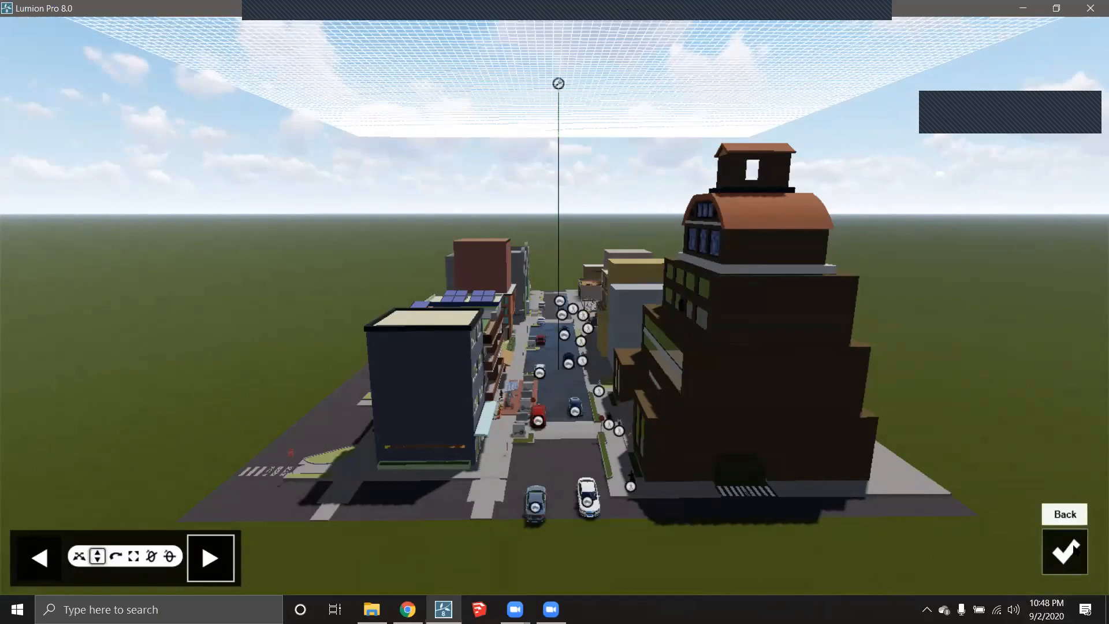
pyautogui.click(1064, 551)
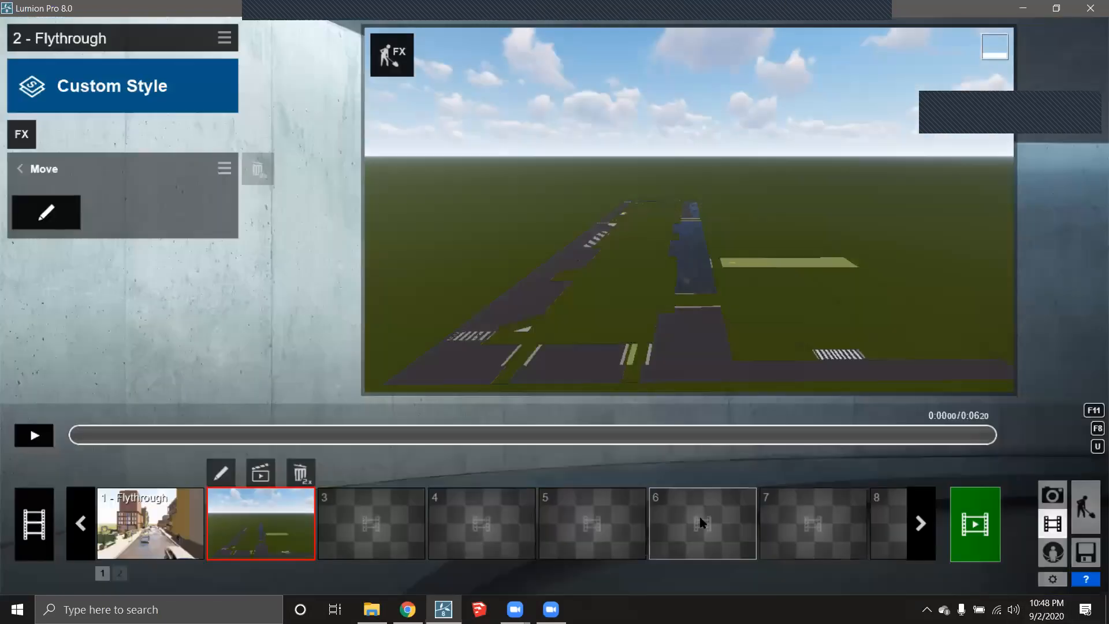
# - Move 1 - Flythrough after 2 - Flythrough in the timeline and preview both clips
pyautogui.click(33, 435)
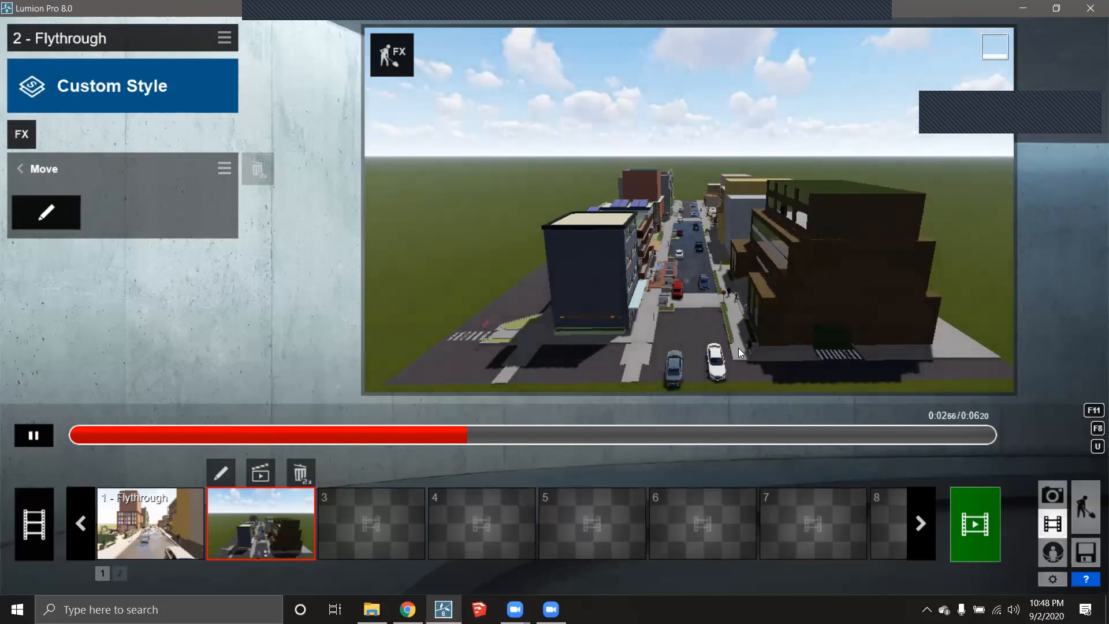
pyautogui.moveTo(112, 515); pyautogui.dragTo(265, 514)
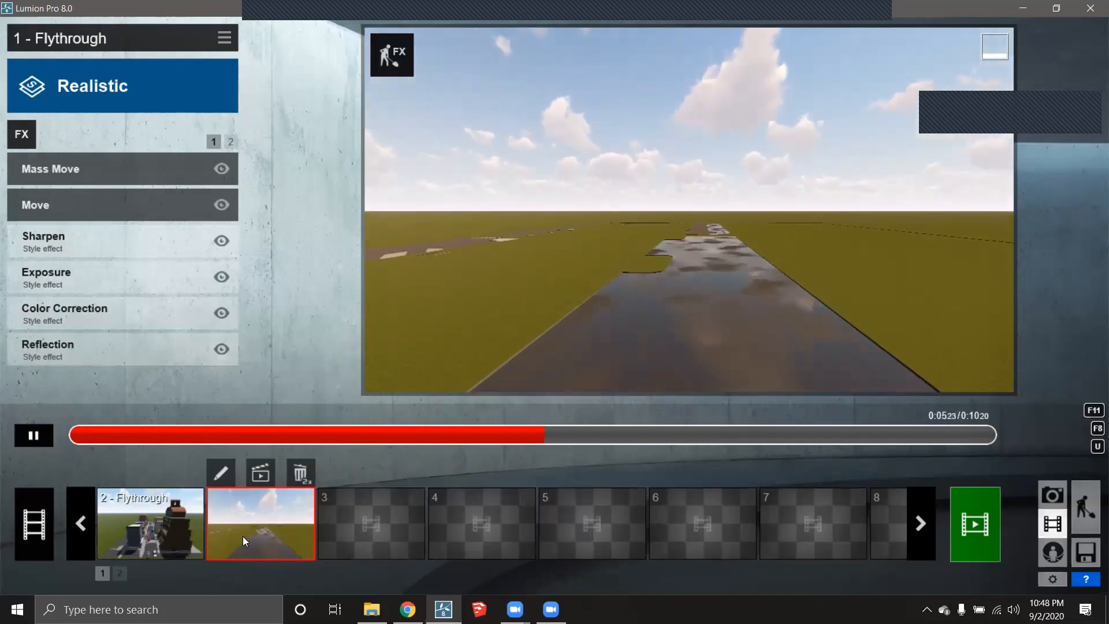
pyautogui.click(202, 525)
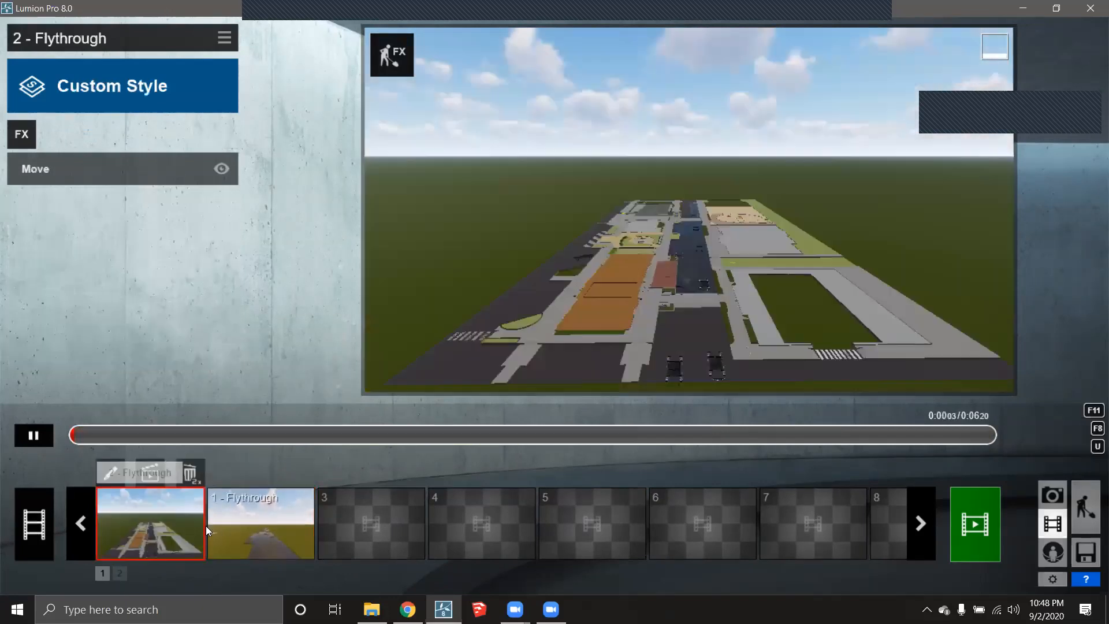
pyautogui.click(243, 530)
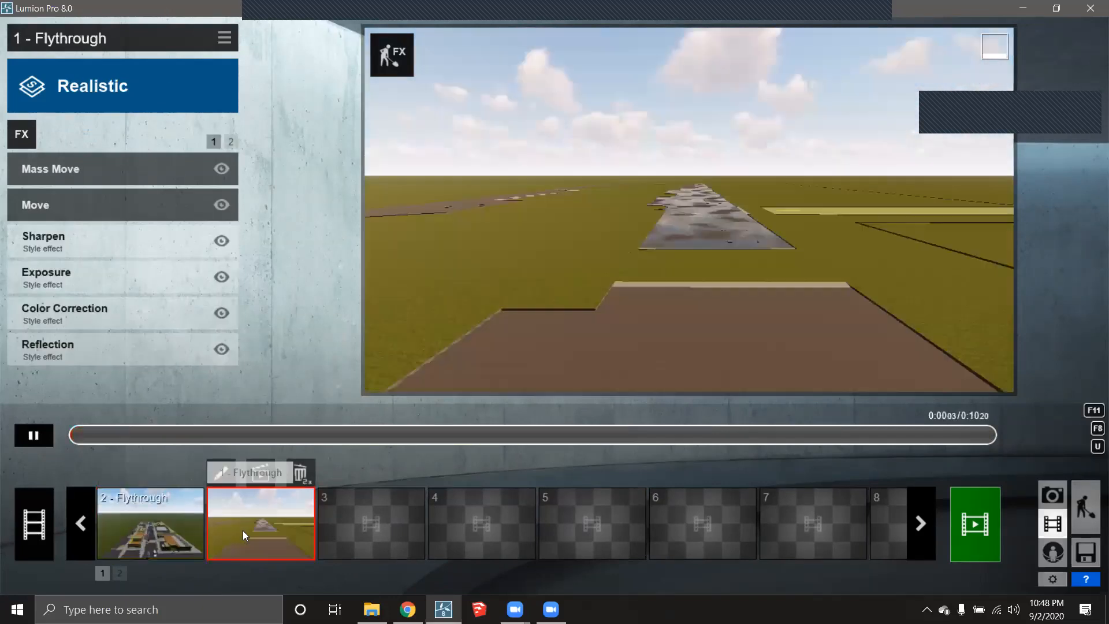
pyautogui.click(231, 142)
pyautogui.click(214, 142)
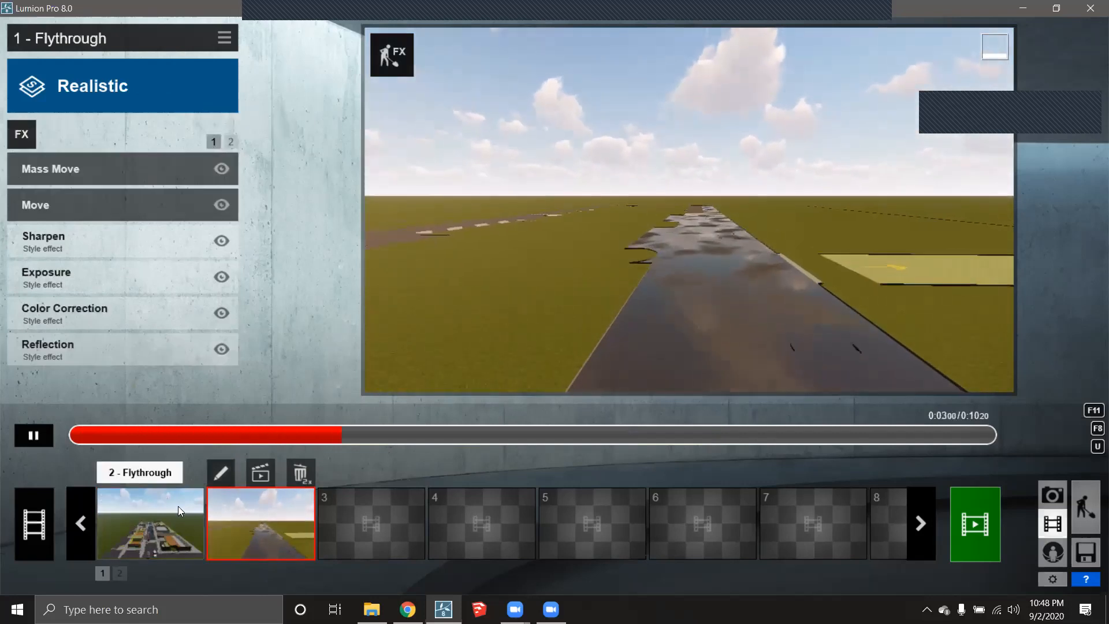
pyautogui.click(154, 529)
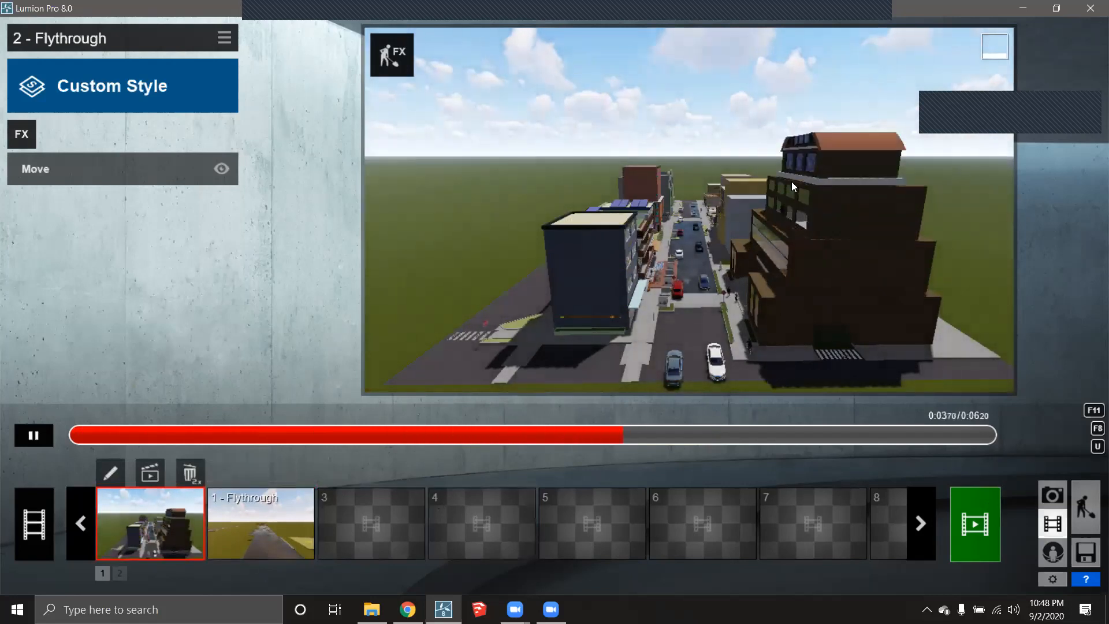
pyautogui.click(288, 522)
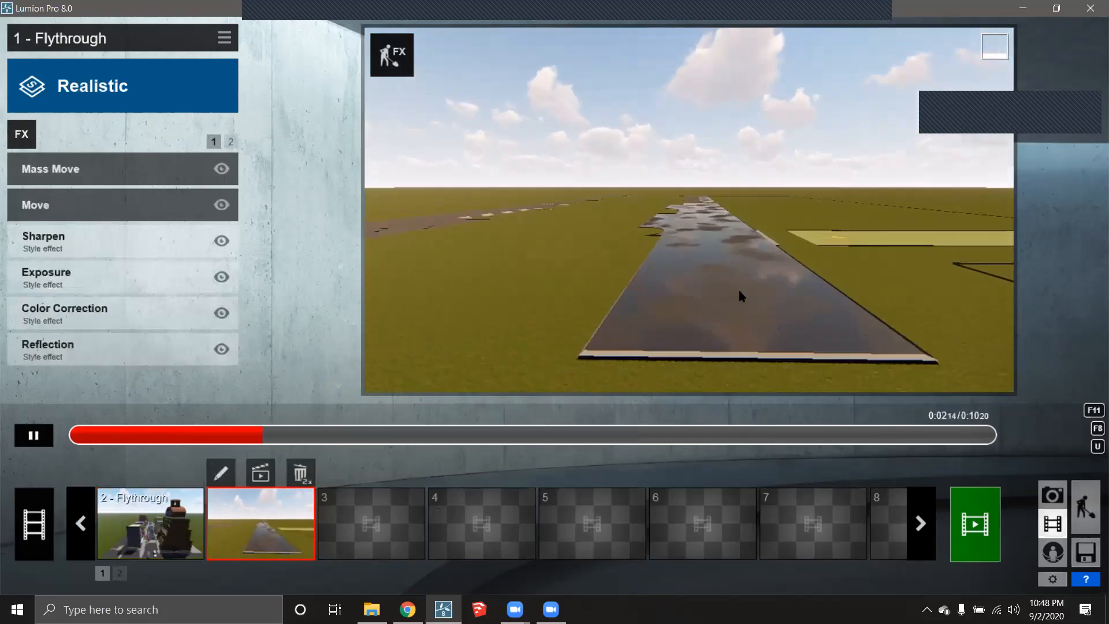
# - In Build mode, raise the clip plane's height well above the buildings, then return to Movie mode
pyautogui.click(1087, 509)
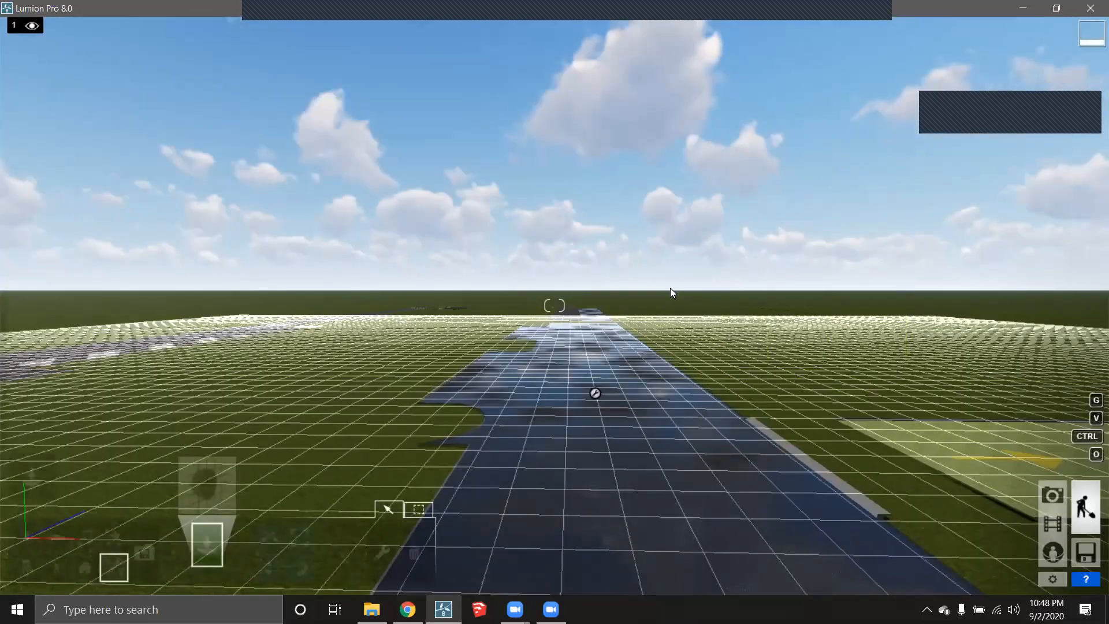
pyautogui.scroll(-5, 633, 348)
pyautogui.moveTo(596, 328); pyautogui.dragTo(602, 347, button='right')
pyautogui.scroll(-10, 603, 346)
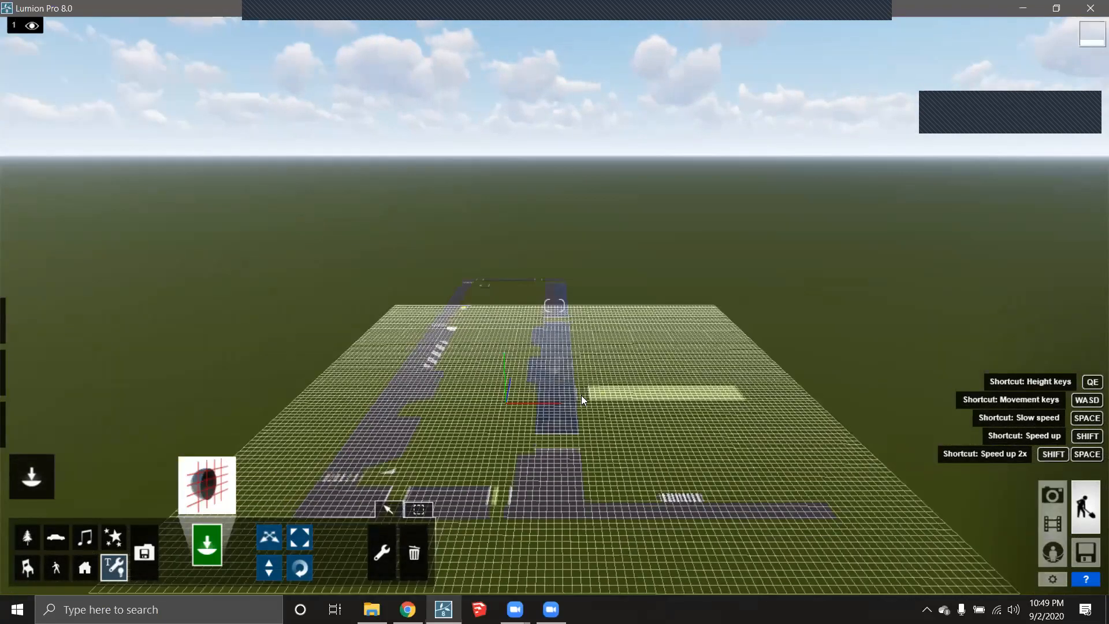
pyautogui.moveTo(575, 439); pyautogui.dragTo(567, 461, button='right')
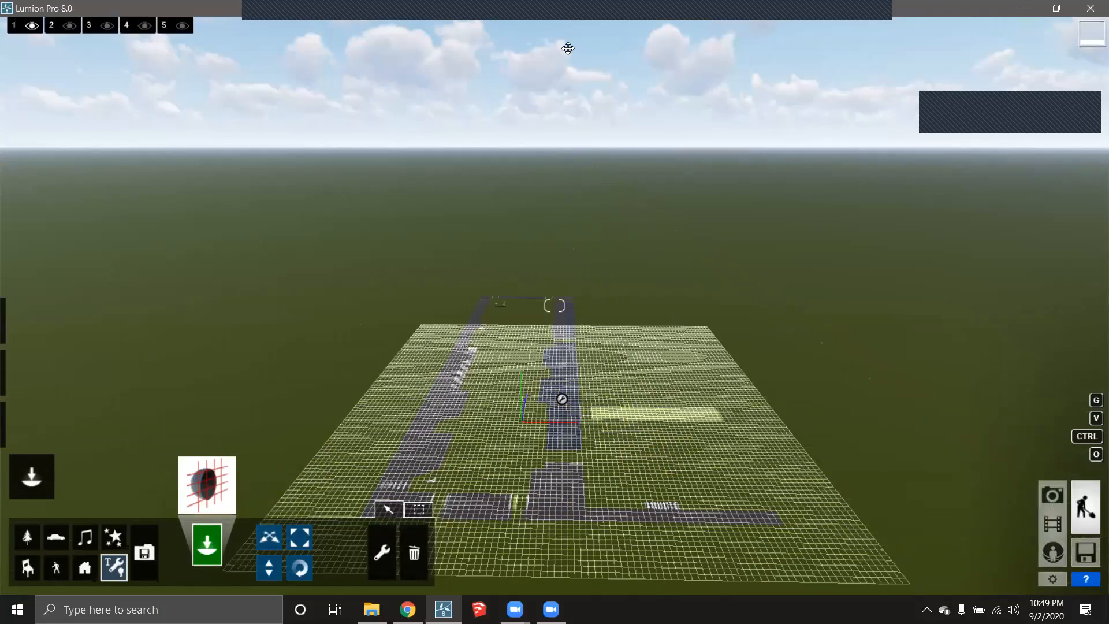
pyautogui.click(270, 567)
pyautogui.moveTo(563, 404); pyautogui.dragTo(1004, 23)
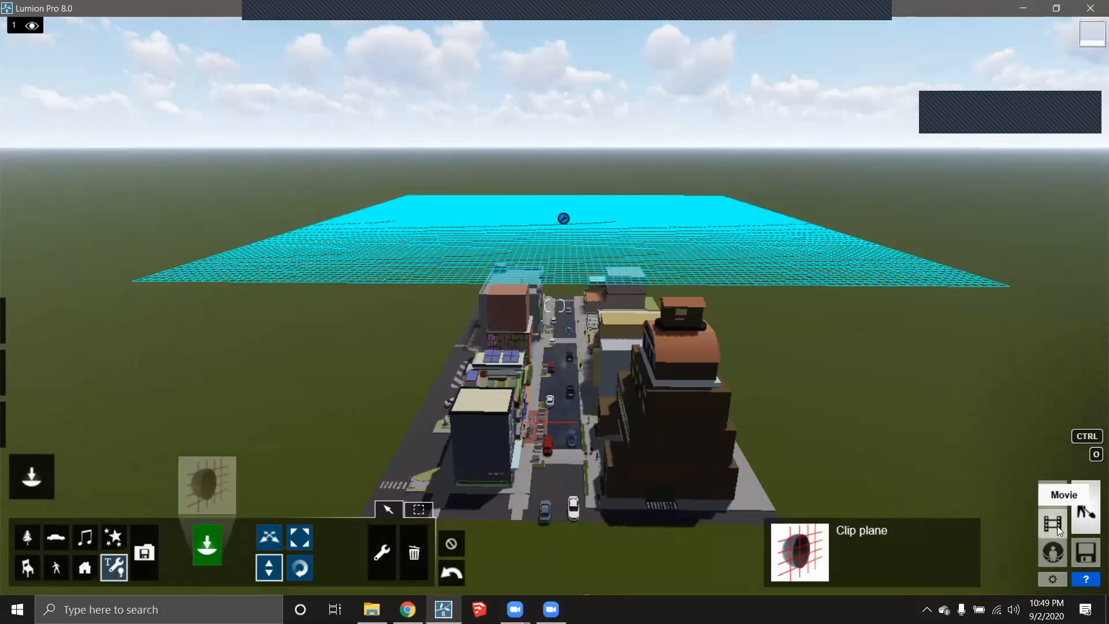
pyautogui.click(1057, 525)
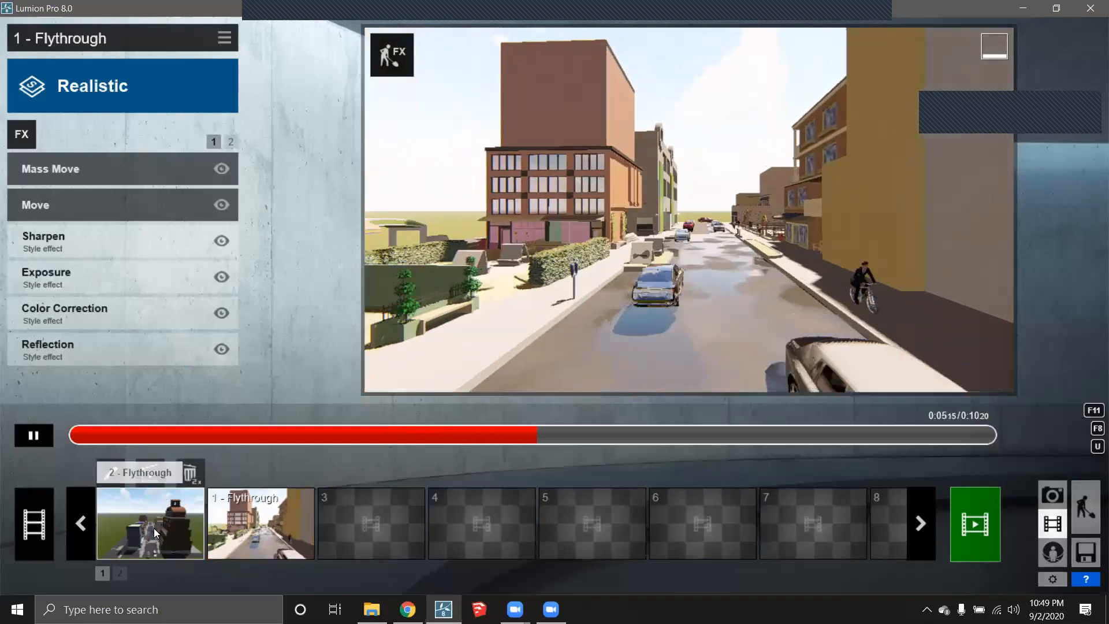
pyautogui.click(153, 528)
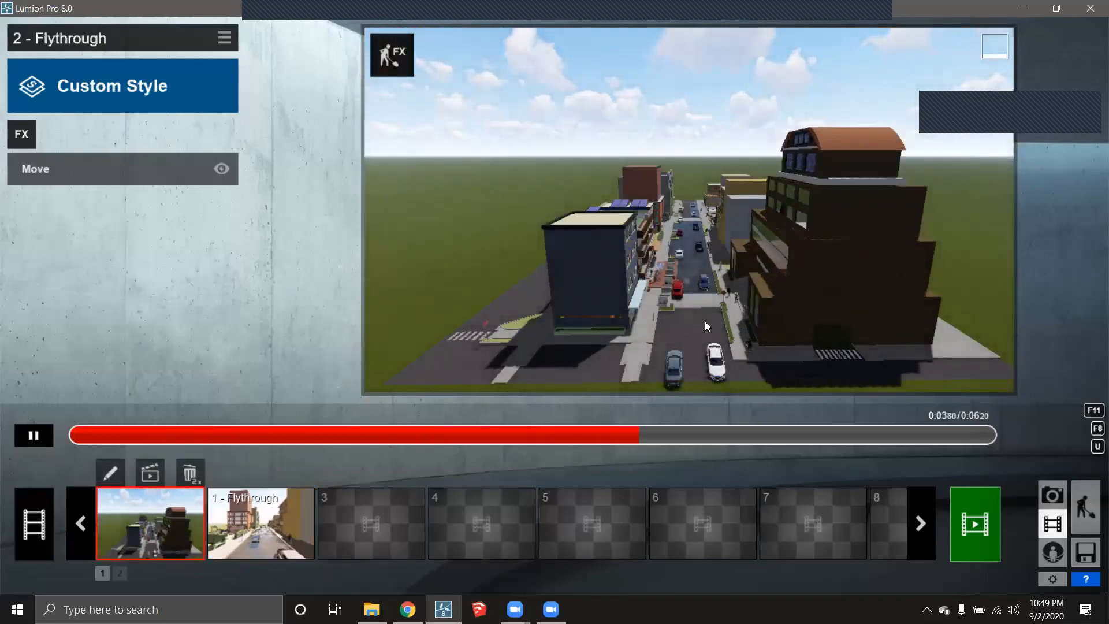
pyautogui.click(264, 539)
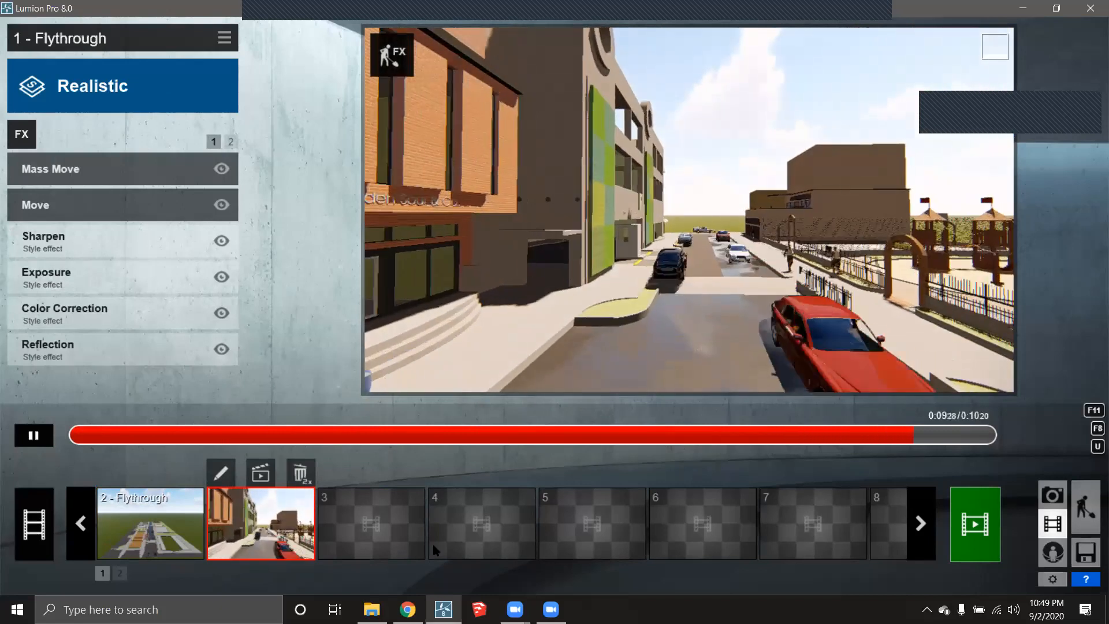
pyautogui.click(155, 534)
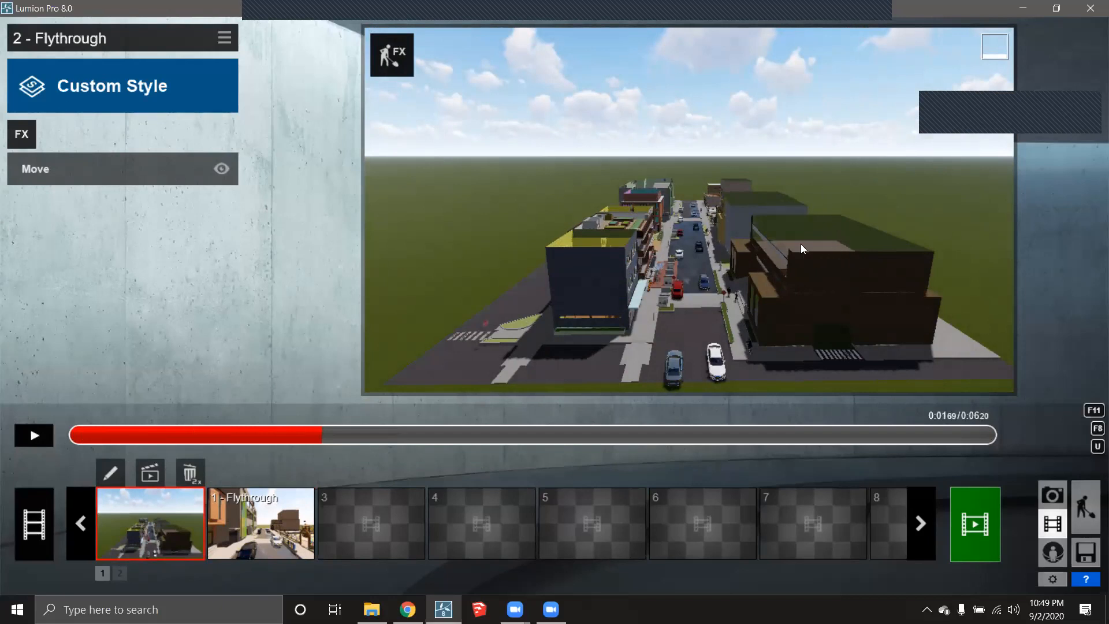
# - Add the Sky Drop effect to clip 2 from the effects library
pyautogui.click(29, 136)
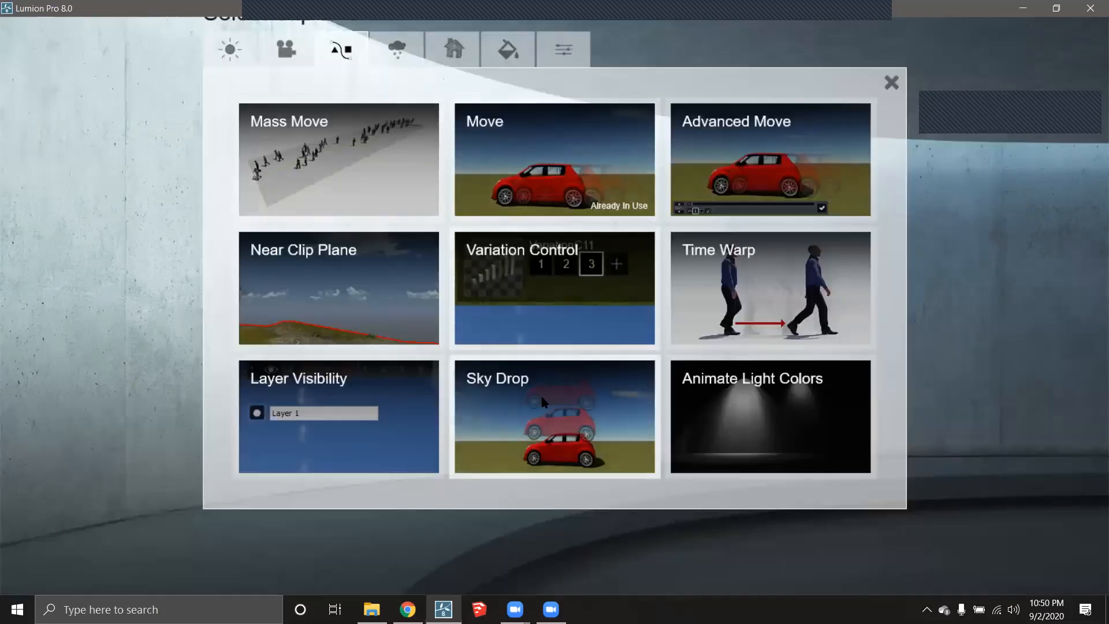
pyautogui.click(519, 407)
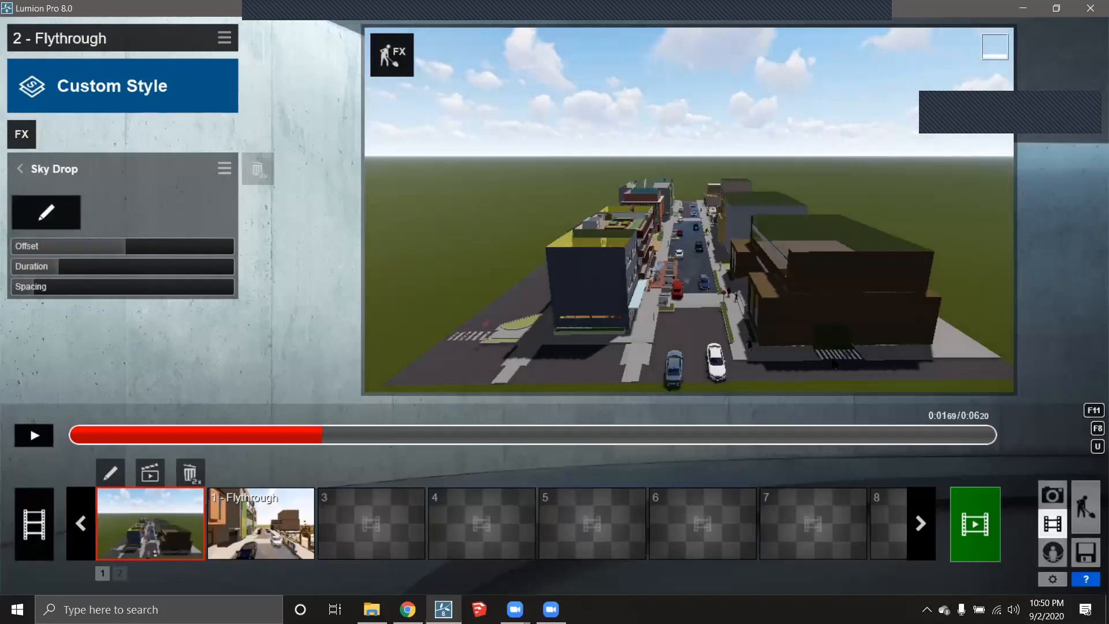
# - Return to Build mode and close the utilities library, keeping the clip plane
pyautogui.click(1088, 506)
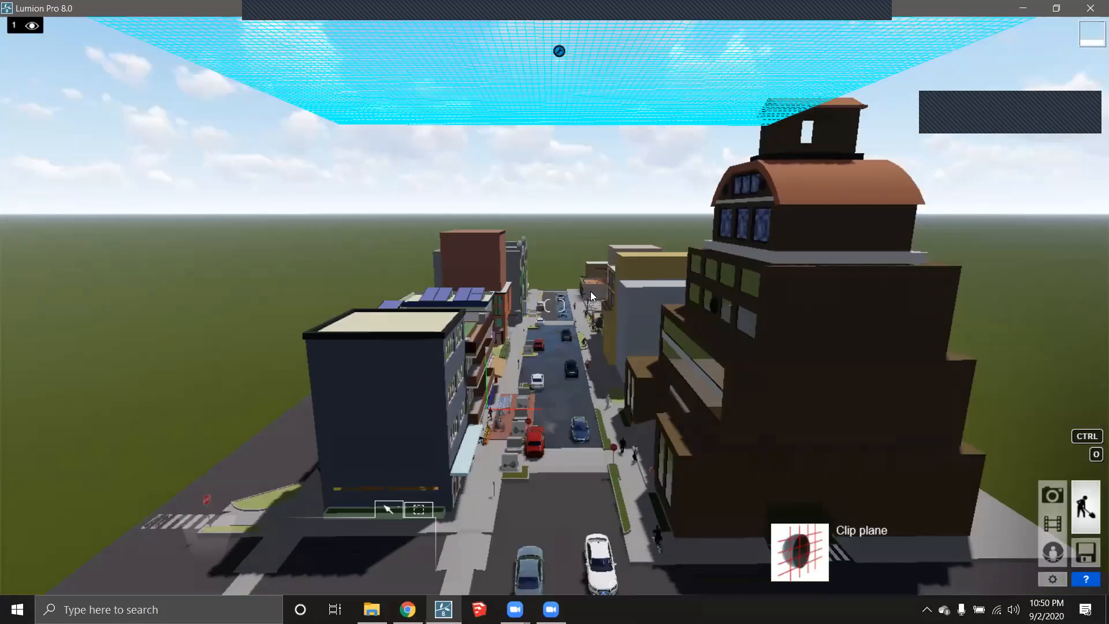
pyautogui.scroll(-2, 618, 385)
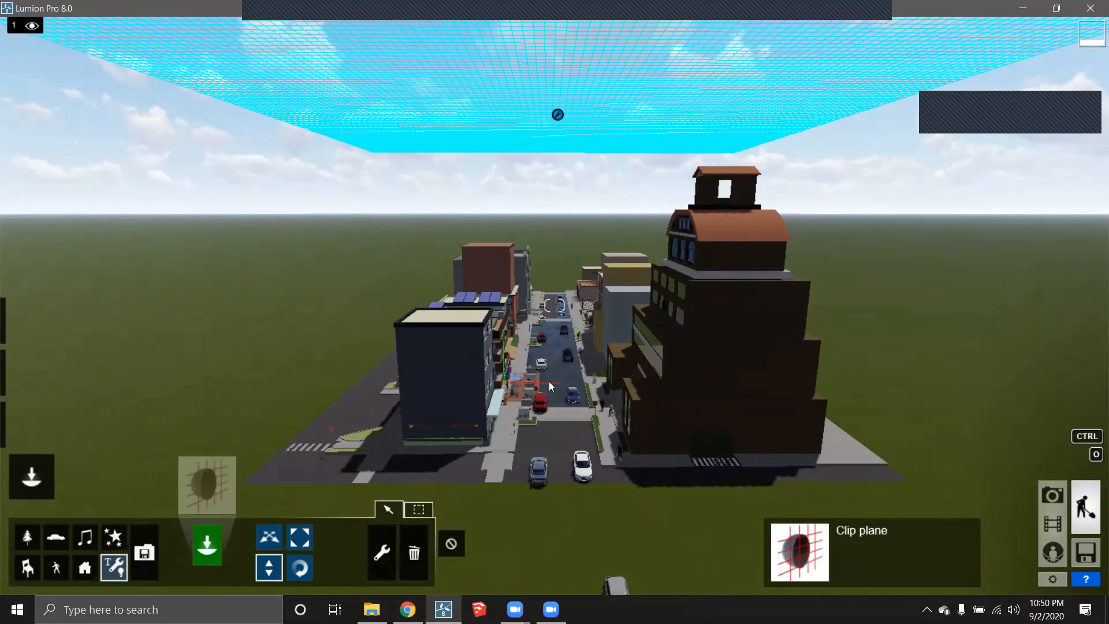
pyautogui.click(215, 487)
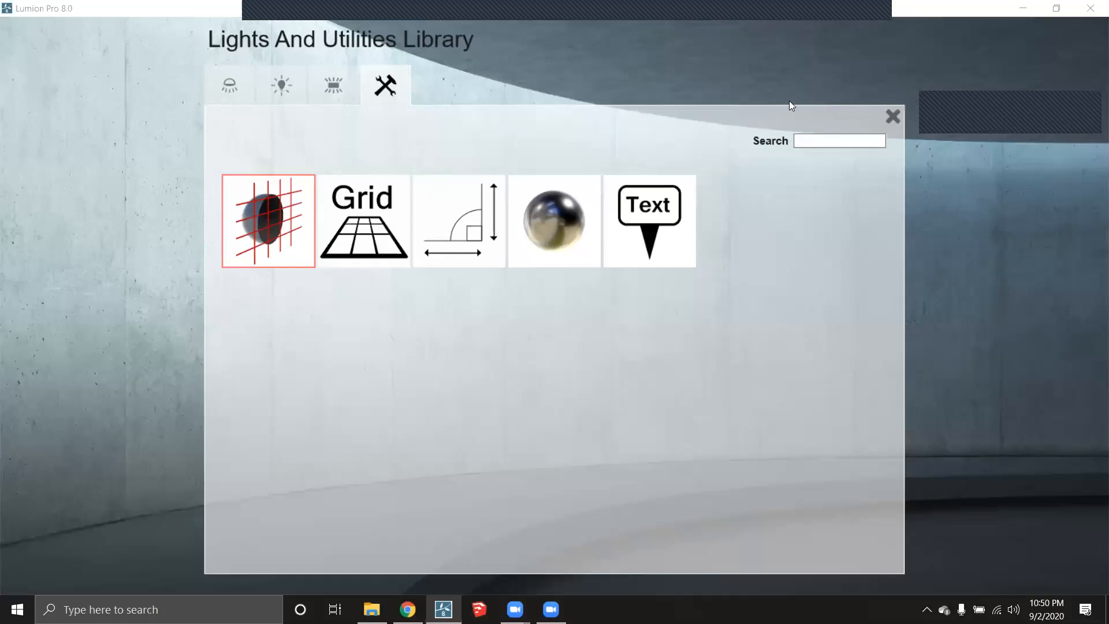
pyautogui.click(892, 118)
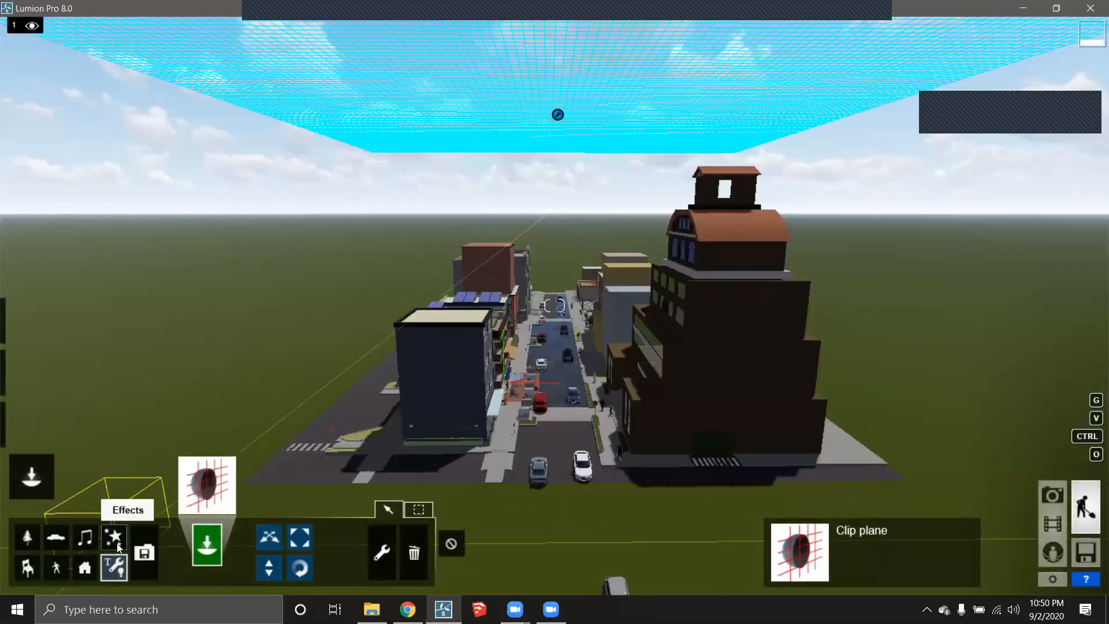
# - Plant four AmericanElm2_M2_RT trees left of the street and three right of the brown building
pyautogui.click(34, 532)
pyautogui.click(216, 492)
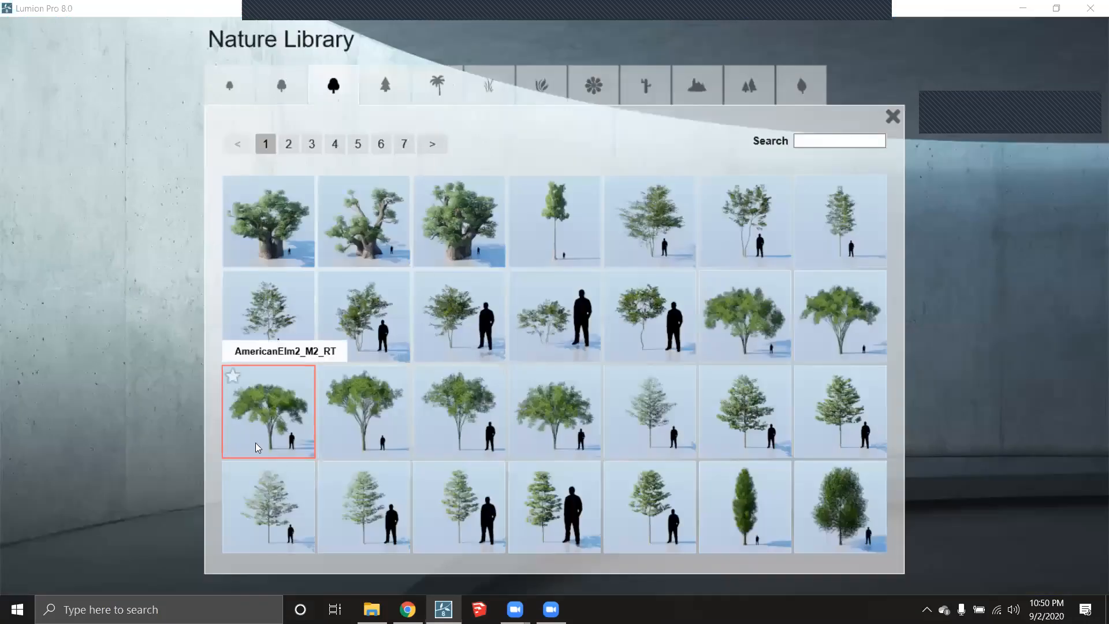
pyautogui.click(255, 442)
pyautogui.click(261, 450)
pyautogui.click(290, 423)
pyautogui.click(325, 383)
pyautogui.click(357, 355)
pyautogui.click(902, 435)
pyautogui.click(878, 410)
pyautogui.click(842, 379)
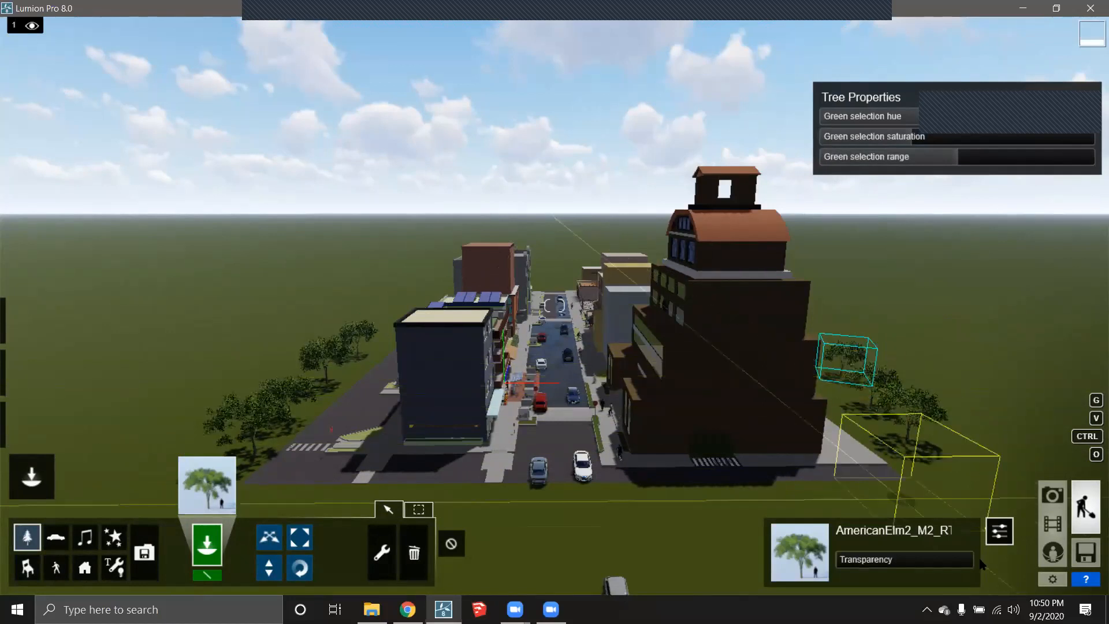
pyautogui.click(1051, 523)
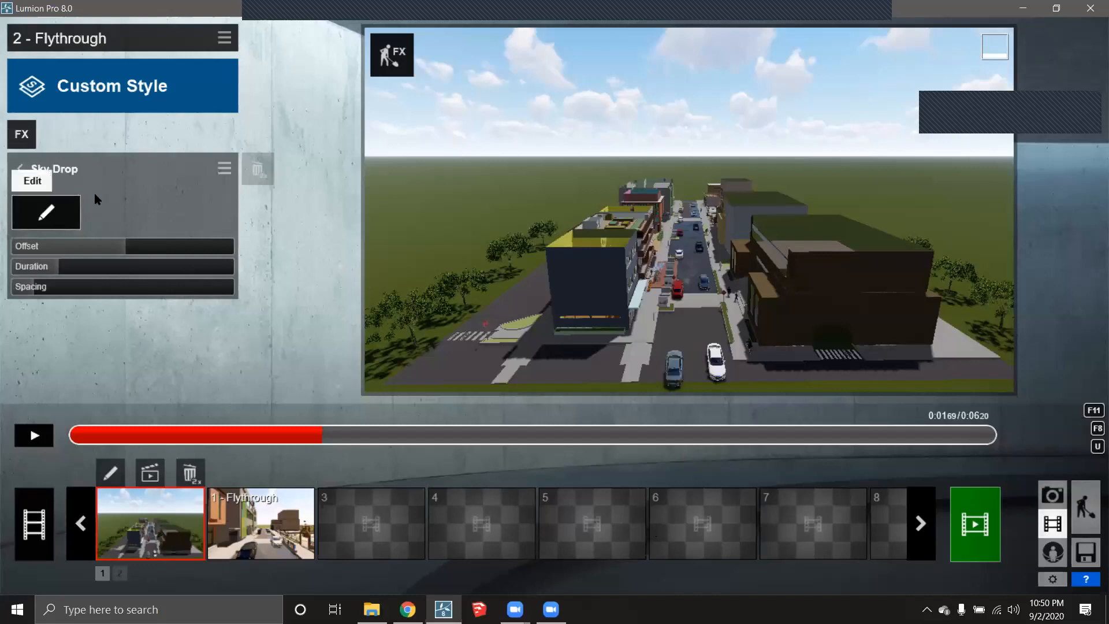
# - Select the three left-side and three right-side elm trees as Sky Drop objects and confirm
pyautogui.click(60, 215)
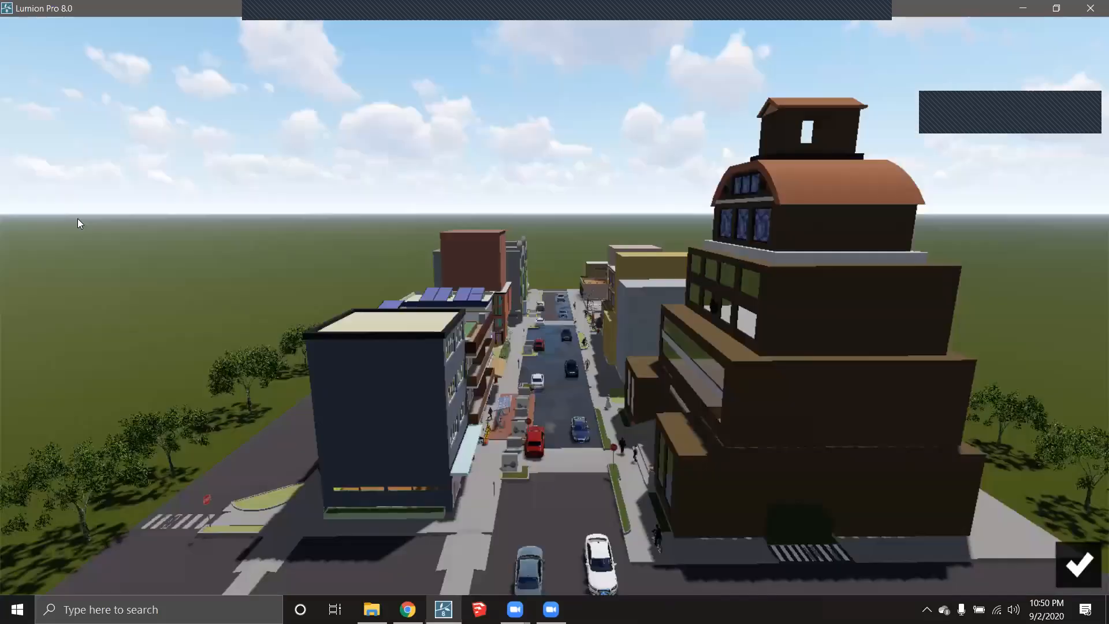
pyautogui.press('a')
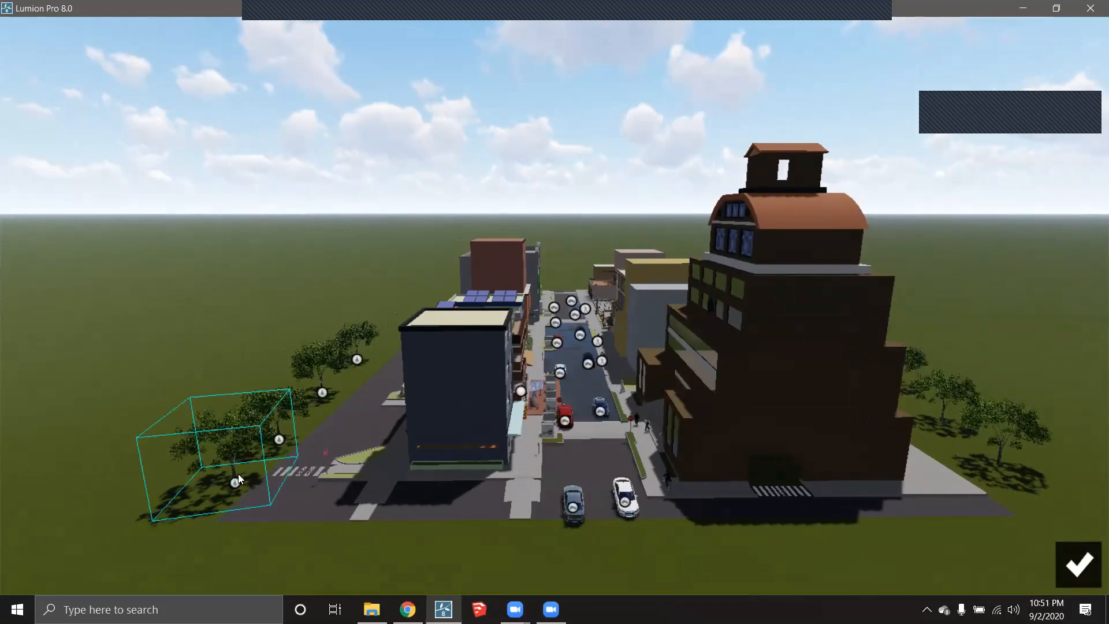
pyautogui.click(235, 482)
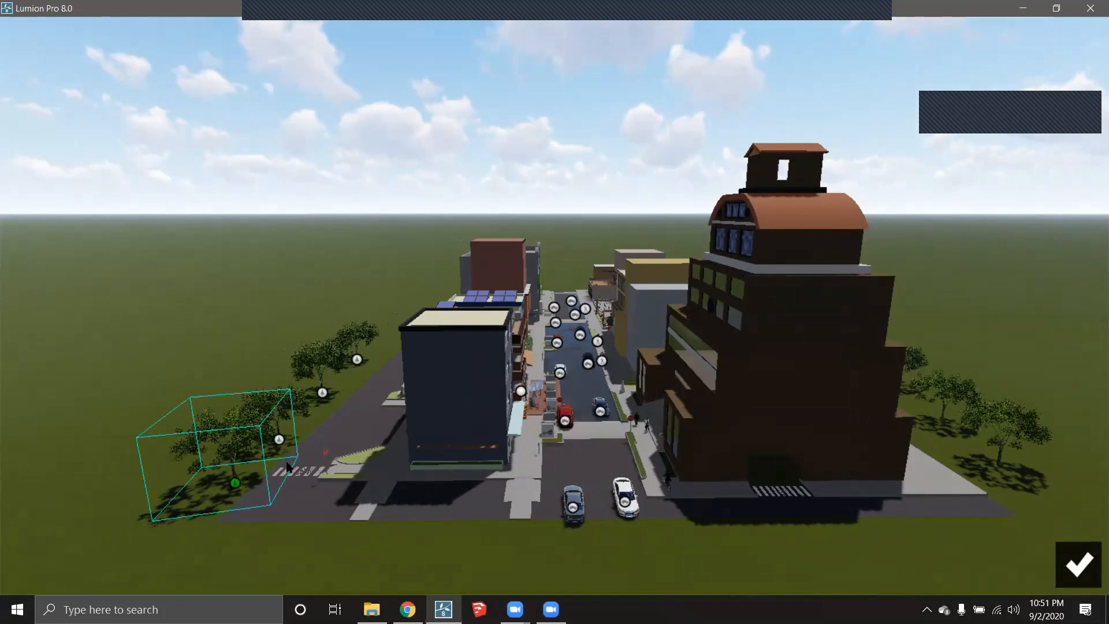
pyautogui.click(321, 391)
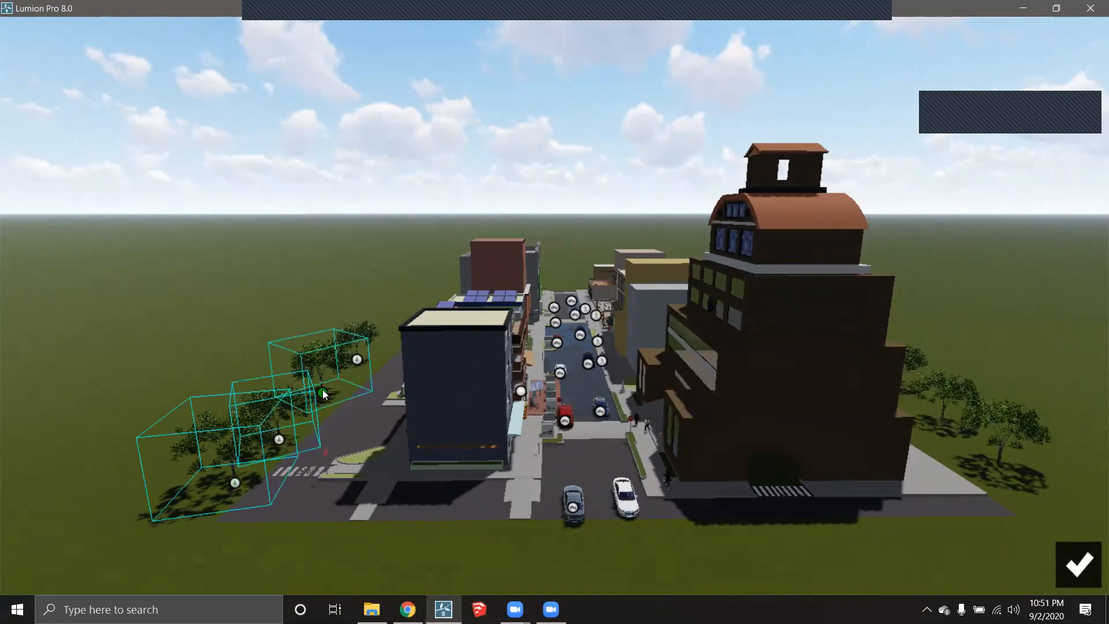
pyautogui.click(360, 356)
pyautogui.click(999, 460)
pyautogui.click(938, 419)
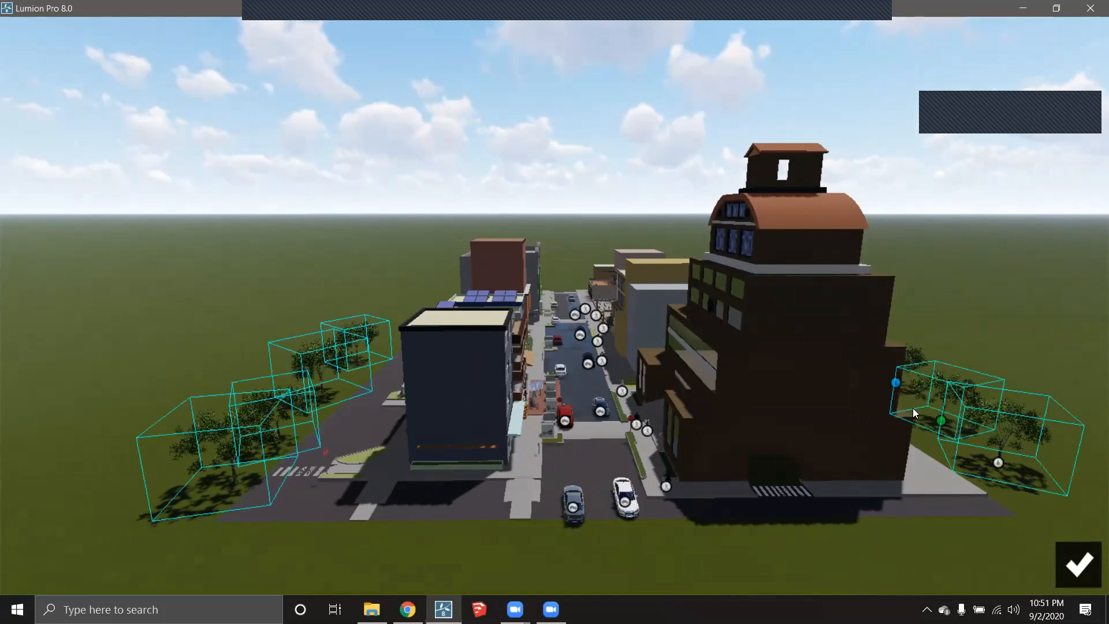
pyautogui.click(896, 382)
pyautogui.click(1079, 565)
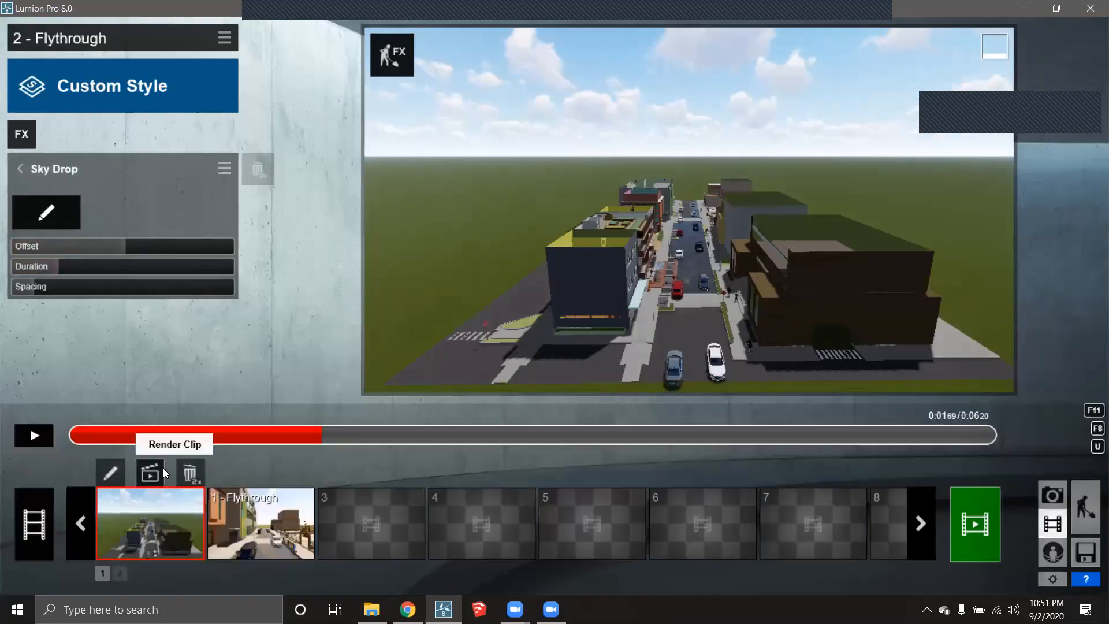
# - Shorten the Sky Drop Duration while scrubbing and playing clip 2 - Flythrough
pyautogui.moveTo(299, 440); pyautogui.dragTo(58, 435)
pyautogui.click(34, 435)
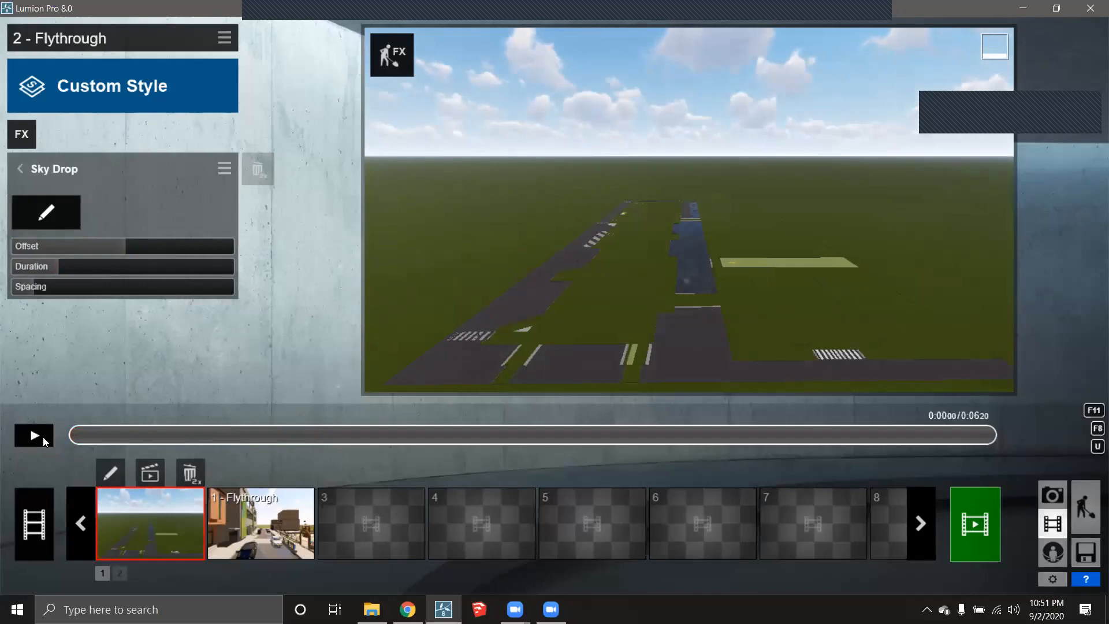
pyautogui.moveTo(254, 442); pyautogui.dragTo(74, 440)
pyautogui.moveTo(52, 266); pyautogui.dragTo(27, 265)
pyautogui.moveTo(125, 435); pyautogui.dragTo(153, 435)
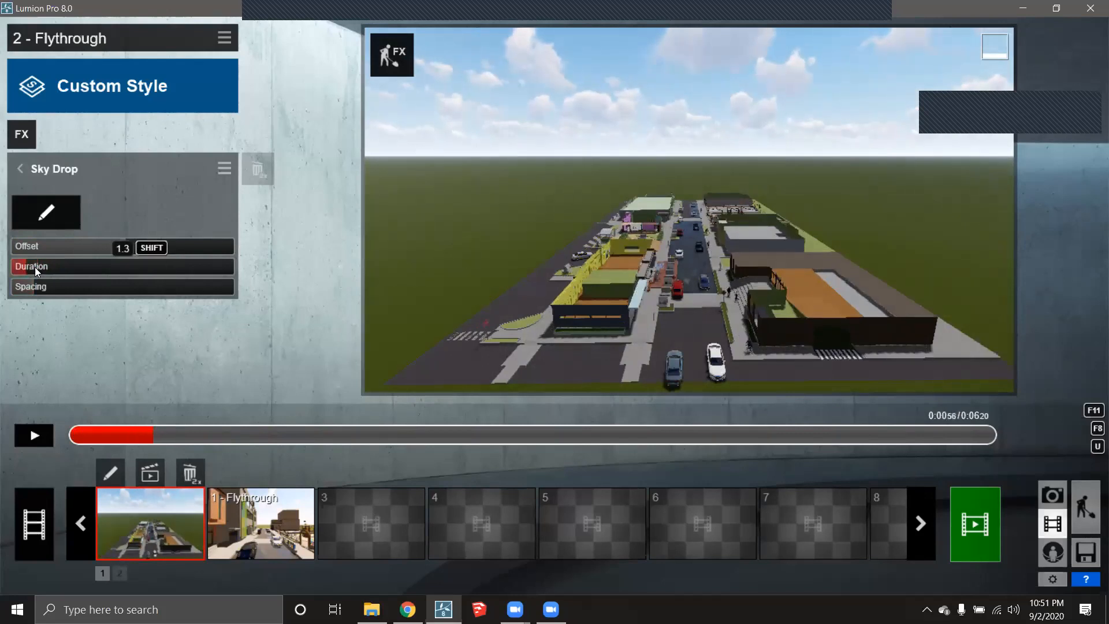
# - Raise the Sky Drop Offset and widen its Spacing, replaying the clip to check the staggered drop
pyautogui.moveTo(151, 437); pyautogui.dragTo(64, 434)
pyautogui.click(33, 434)
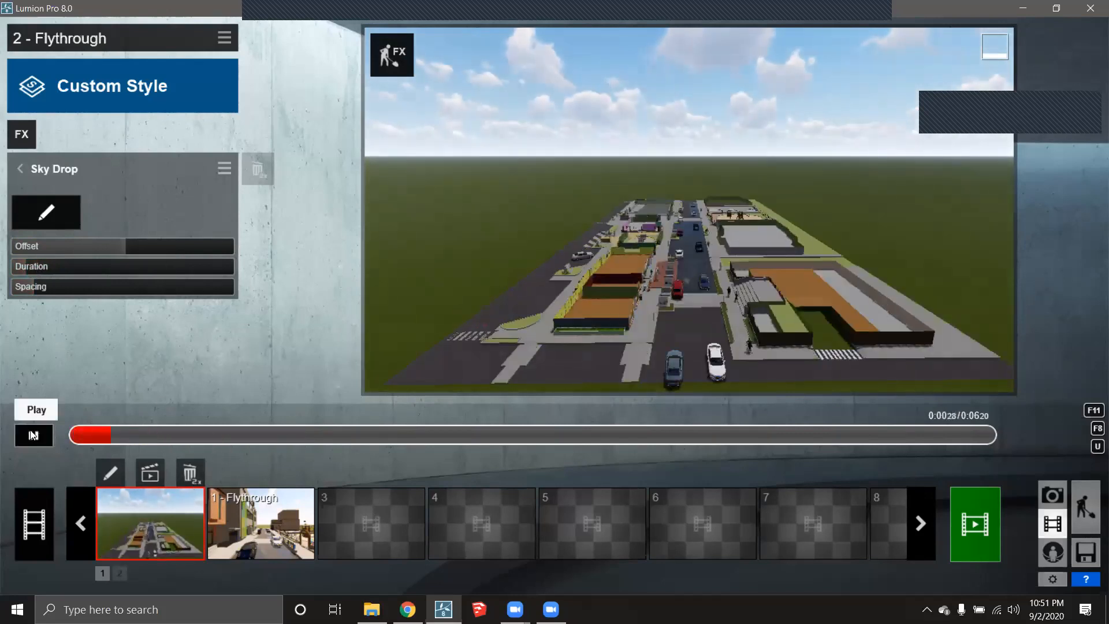
pyautogui.moveTo(63, 246); pyautogui.dragTo(90, 248)
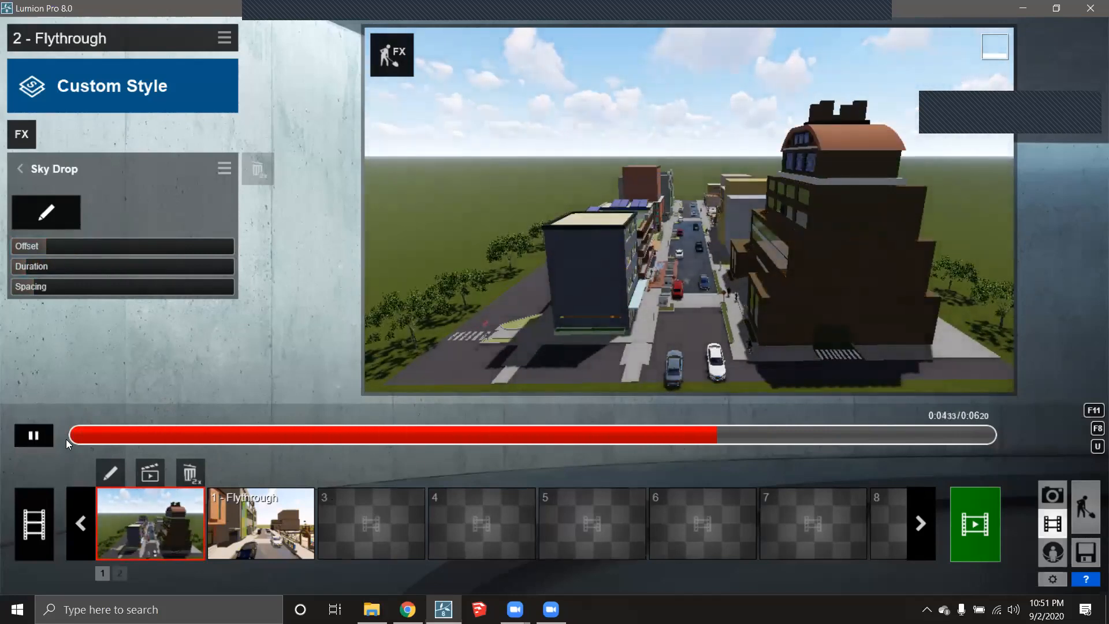
pyautogui.moveTo(776, 437); pyautogui.dragTo(11, 438)
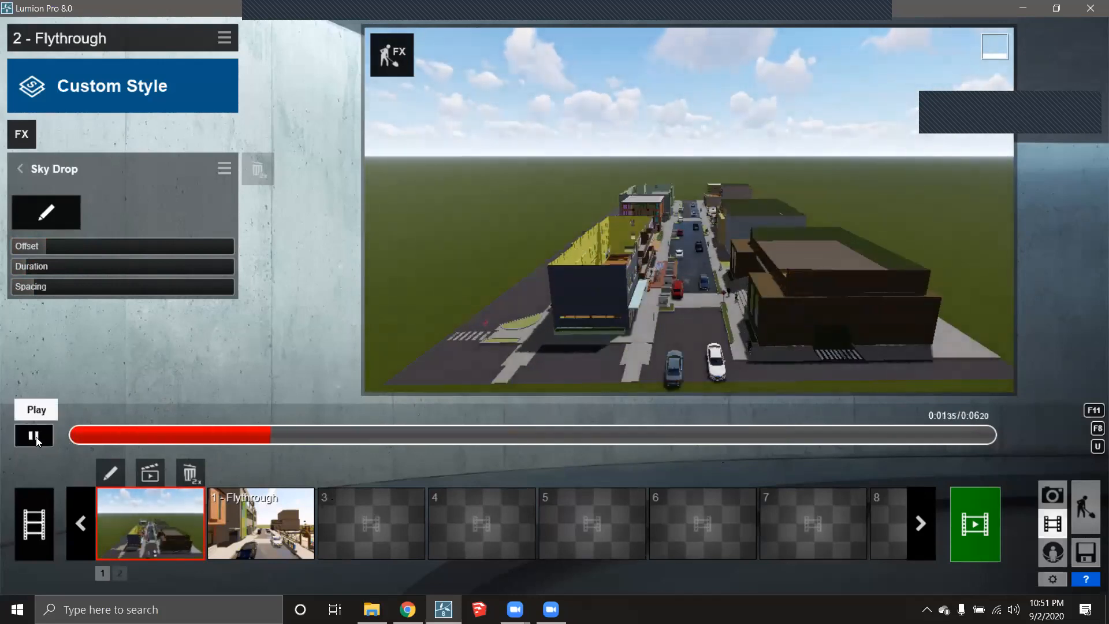
pyautogui.moveTo(133, 246); pyautogui.dragTo(173, 248)
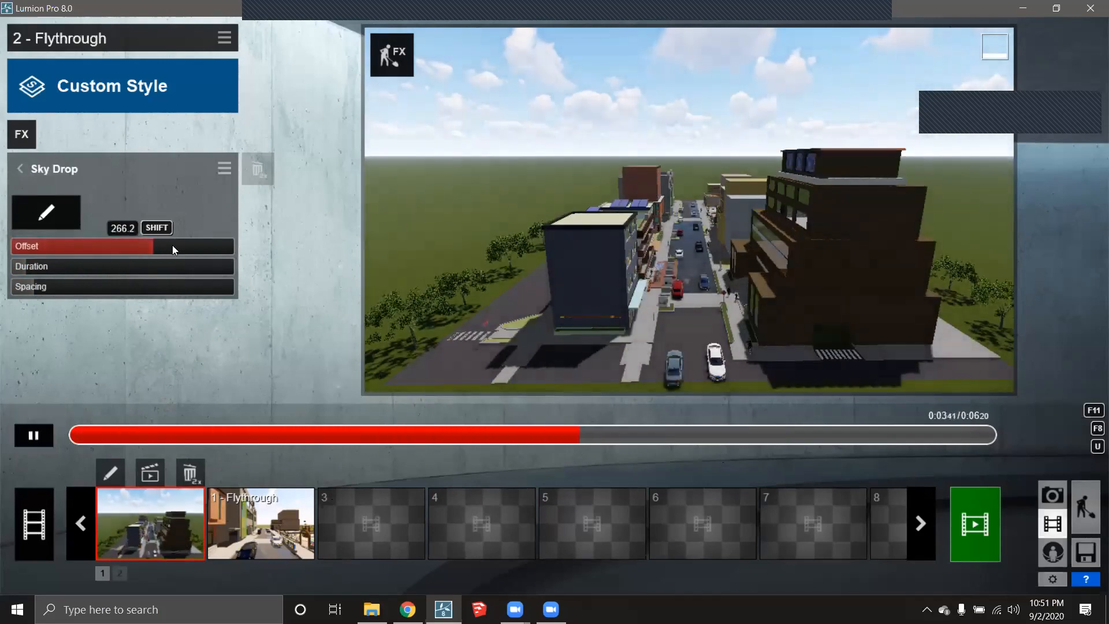
pyautogui.moveTo(149, 438); pyautogui.dragTo(64, 438)
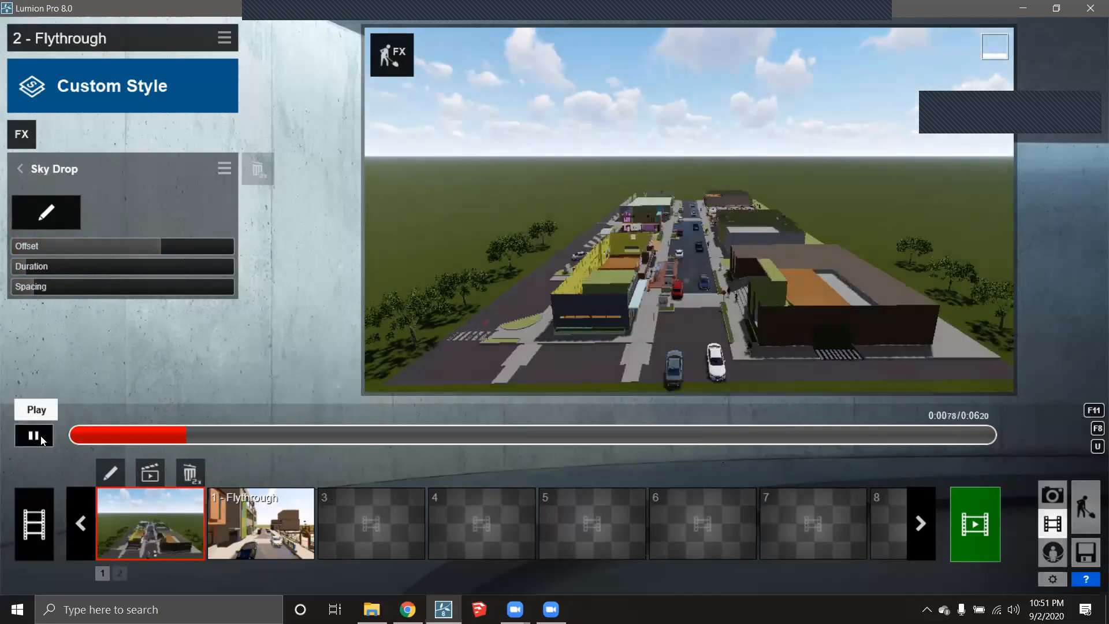
pyautogui.moveTo(42, 282); pyautogui.dragTo(132, 296)
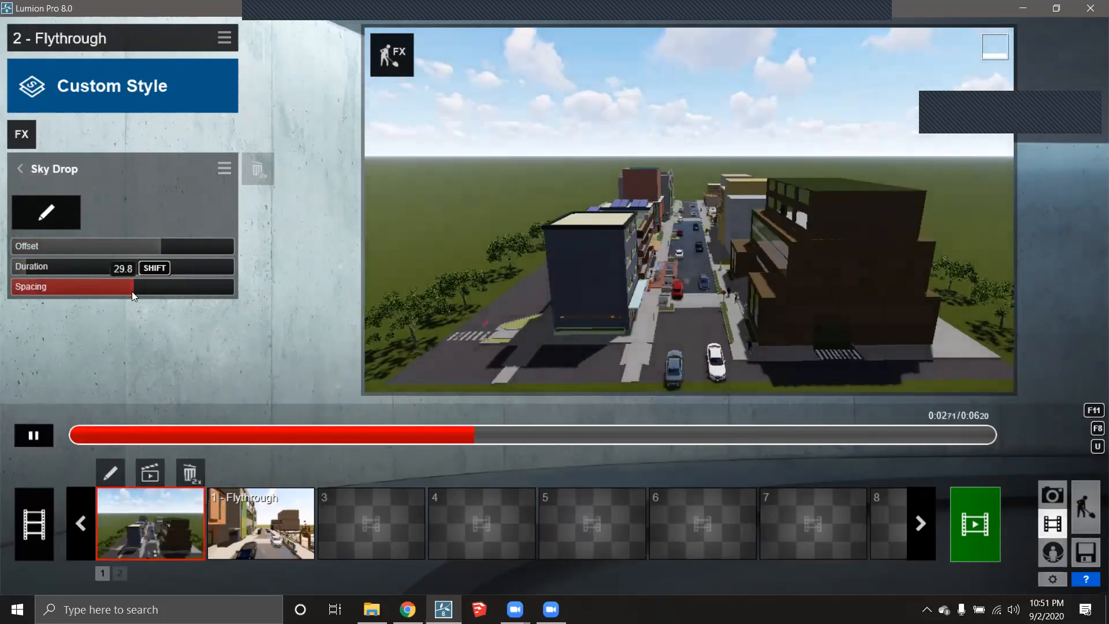
pyautogui.click(24, 437)
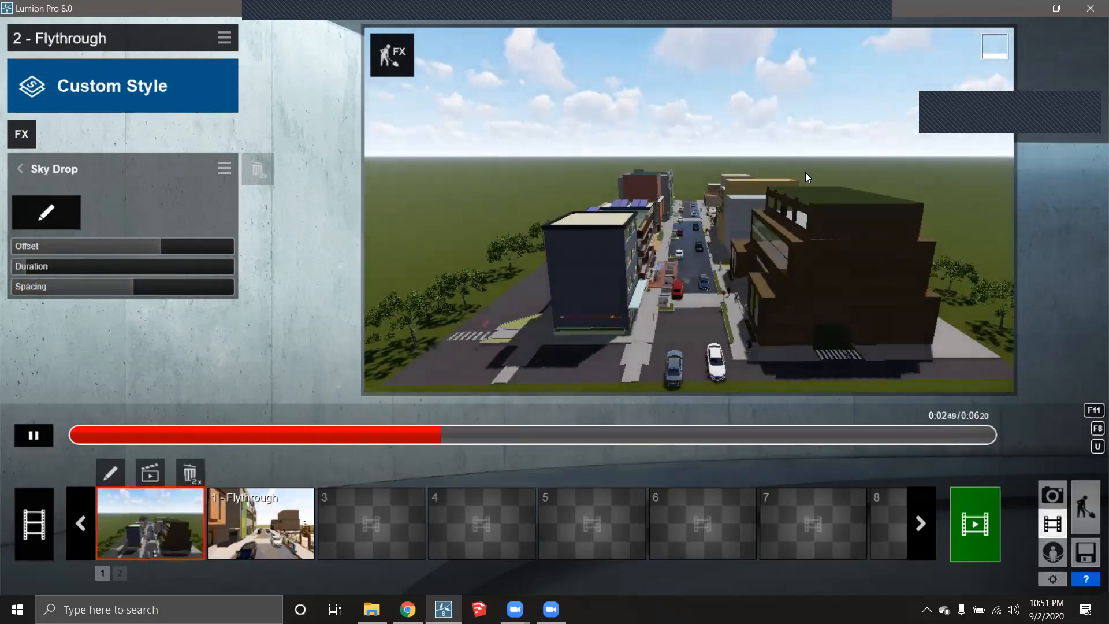
pyautogui.moveTo(733, 427); pyautogui.dragTo(146, 428)
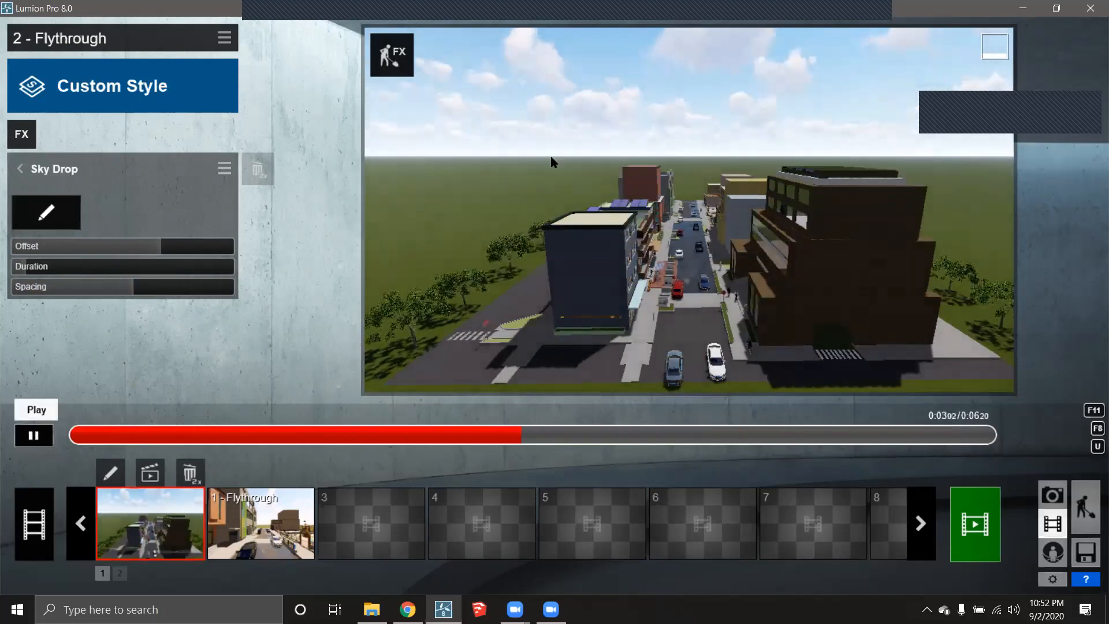
# - Preview the clip and the 16.4 s entire movie, then select empty clip slot 3
pyautogui.click(33, 434)
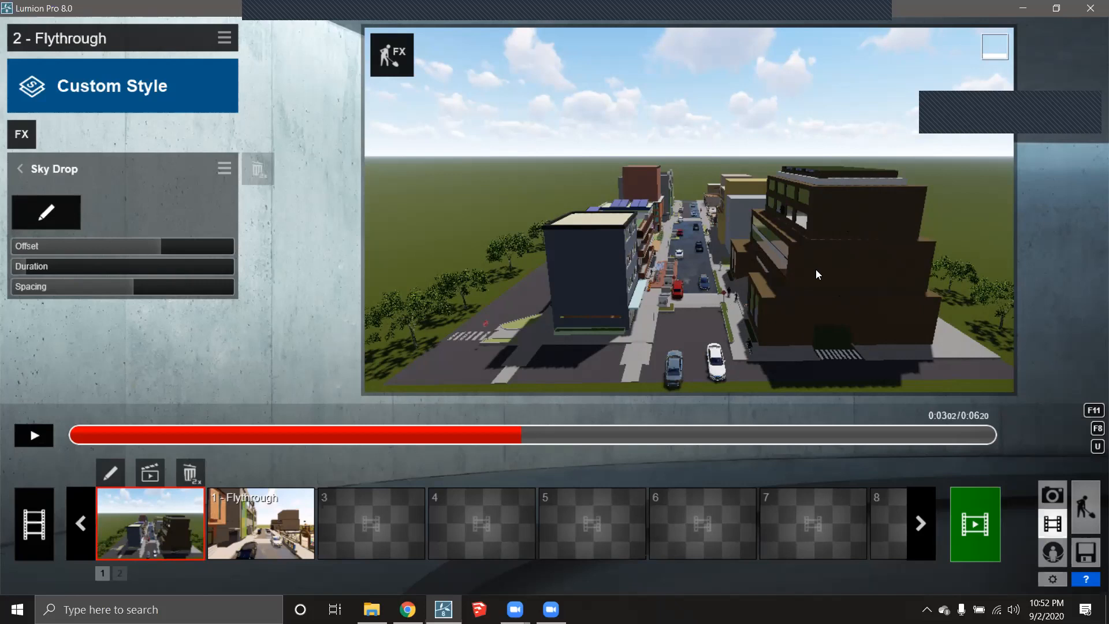
pyautogui.click(36, 444)
pyautogui.moveTo(109, 440); pyautogui.dragTo(3, 438)
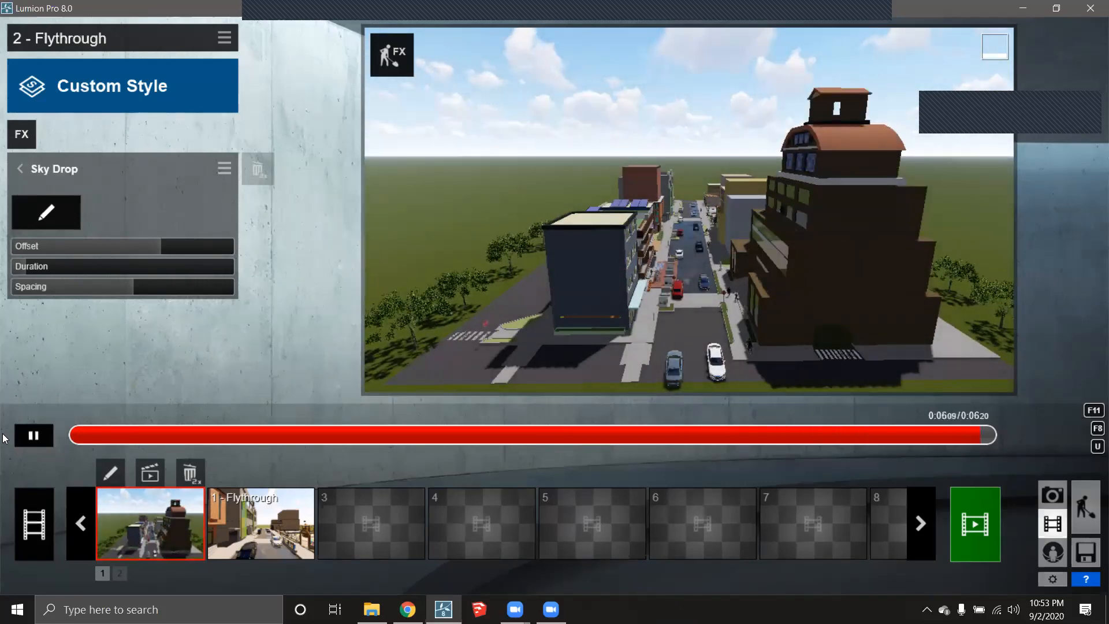
pyautogui.click(40, 527)
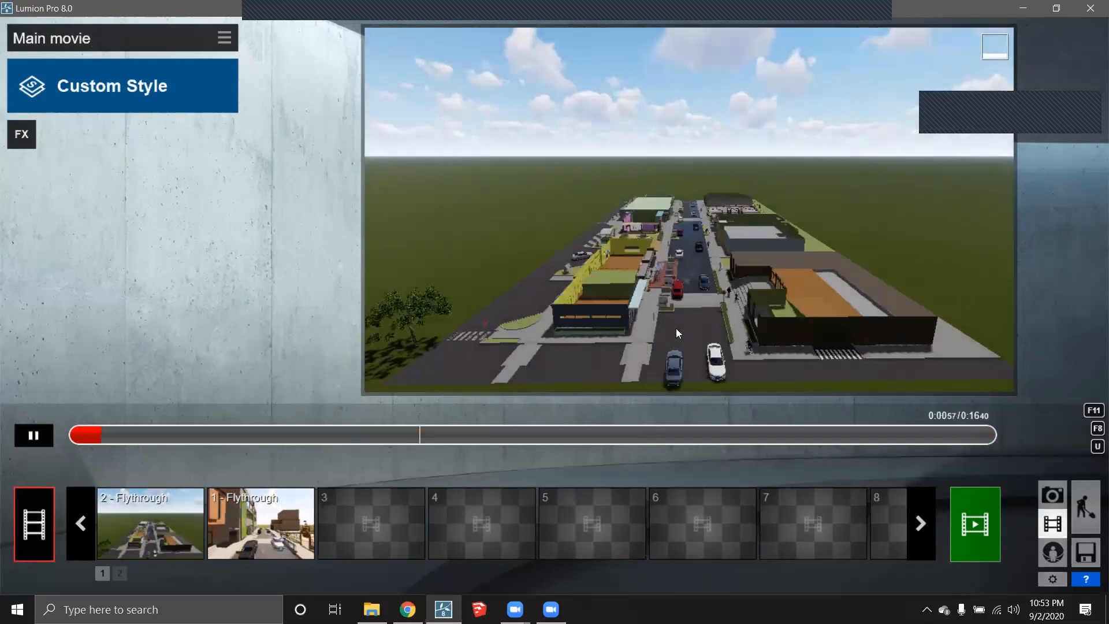
pyautogui.click(398, 512)
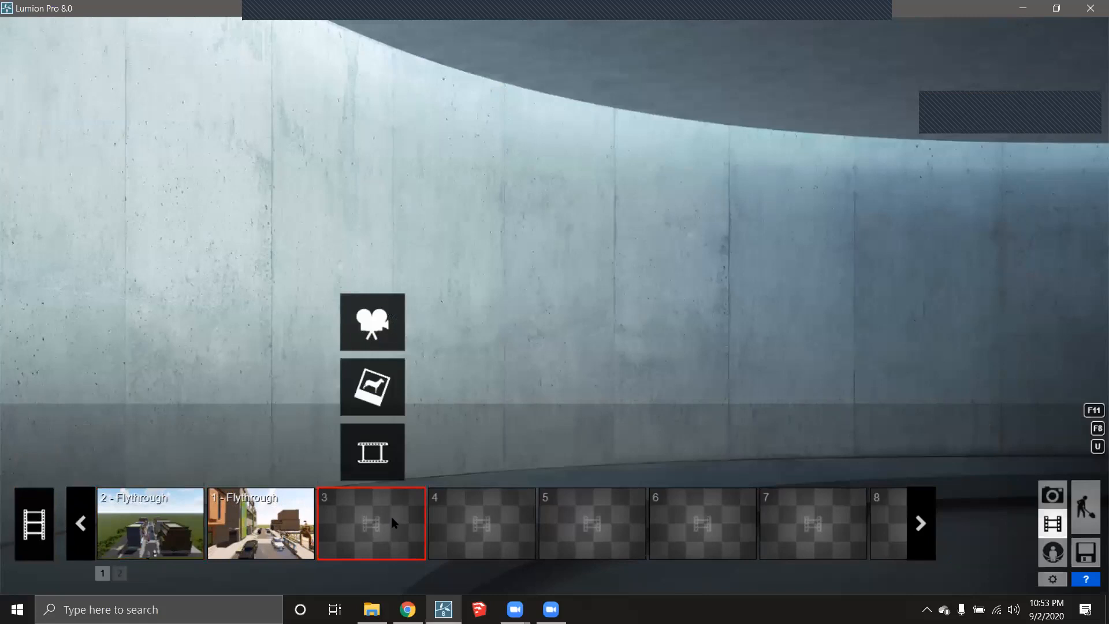
# - Start recording a new clip and fly the camera down along the street toward the buildings
pyautogui.click(397, 322)
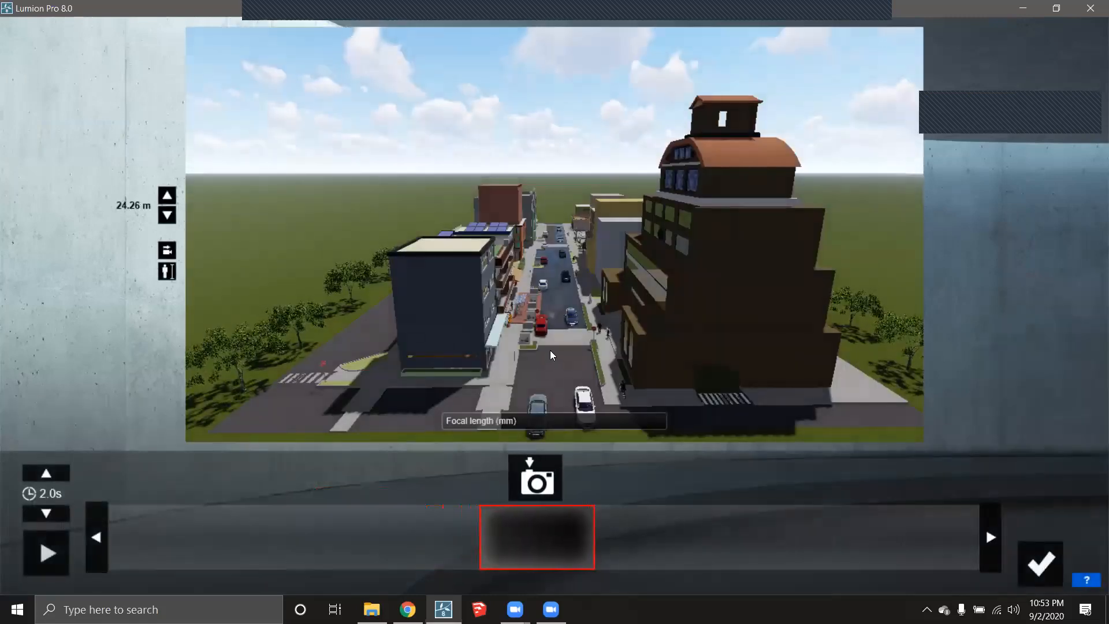
pyautogui.scroll(6, 547, 383)
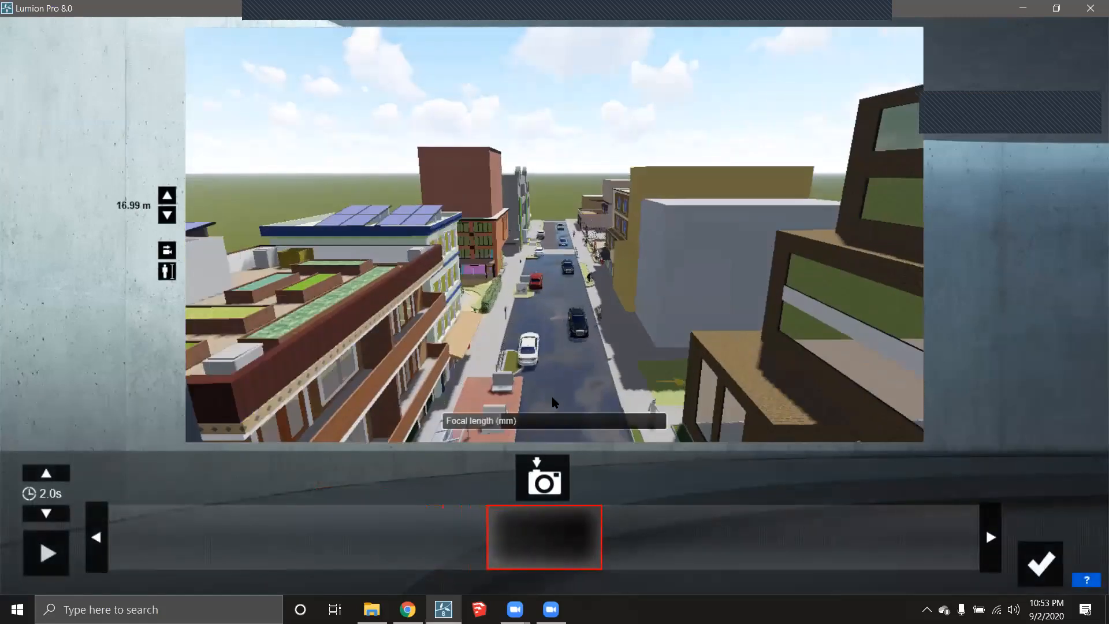
pyautogui.scroll(5, 553, 403)
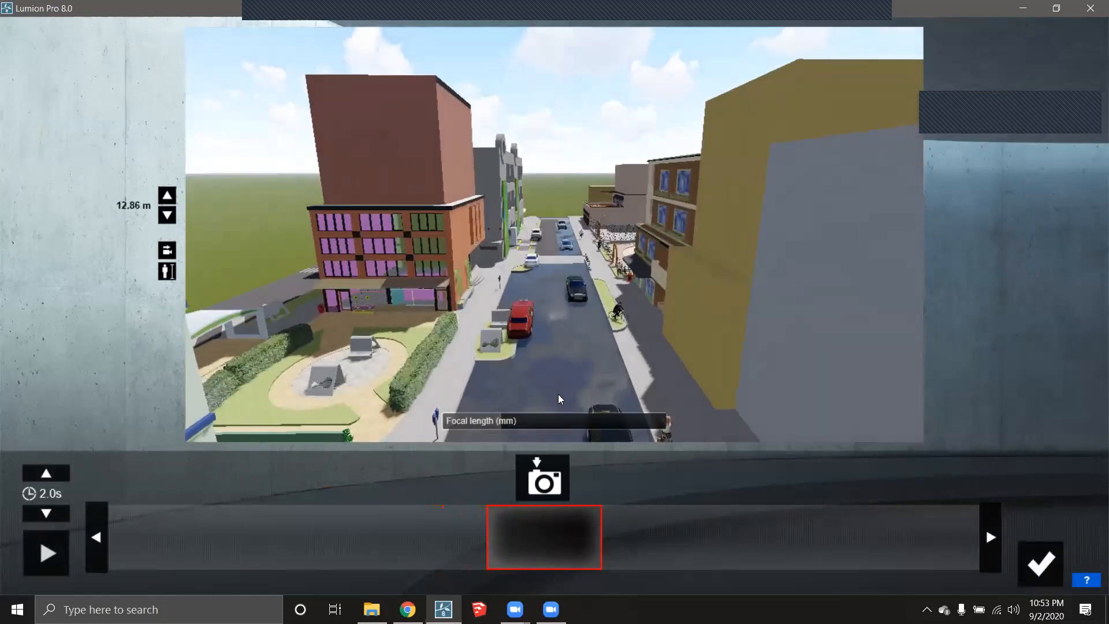
pyautogui.scroll(5, 558, 394)
pyautogui.moveTo(562, 382); pyautogui.dragTo(654, 322, button='right')
pyautogui.press('d')
pyautogui.scroll(3, 765, 312)
pyautogui.scroll(-2, 764, 311)
pyautogui.scroll(4, 727, 307)
# - Frame the No. 53 entrance with the camera settled at 2.43 m height
pyautogui.press('d')
pyautogui.press('a')
pyautogui.press('w')
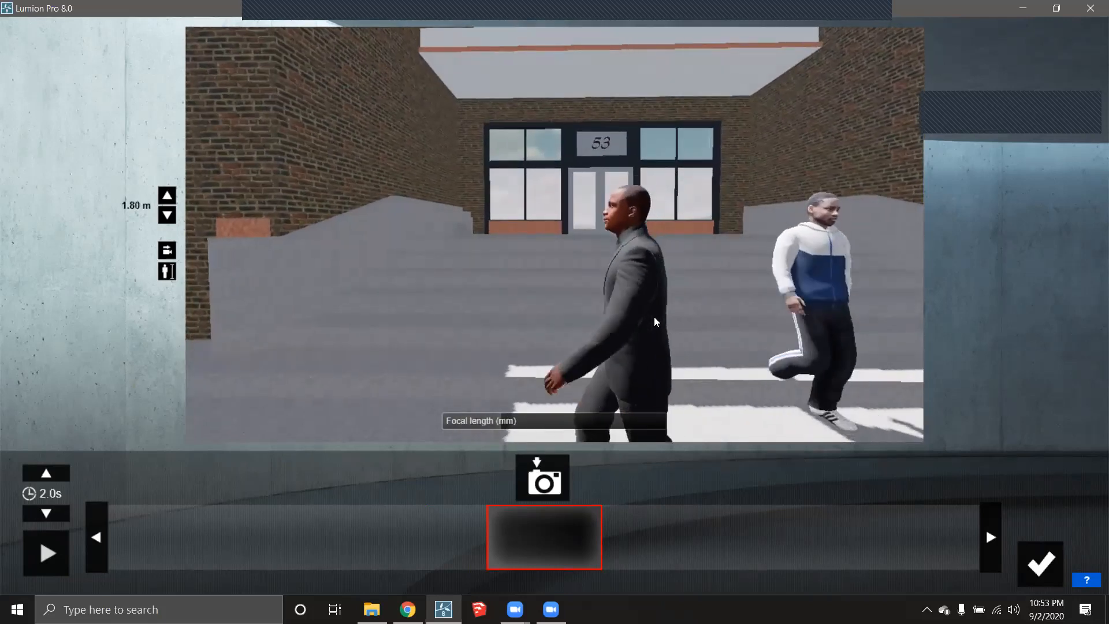
pyautogui.press('q')
pyautogui.press('s')
pyautogui.press('e')
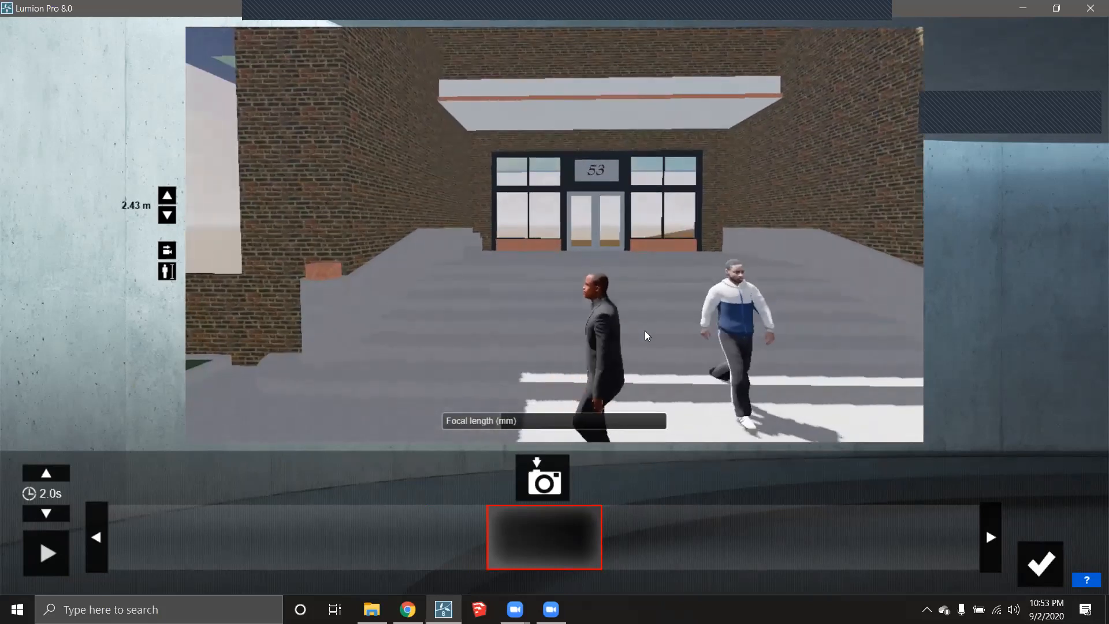
pyautogui.moveTo(645, 331); pyautogui.dragTo(647, 332, button='right')
# - Capture two camera keyframes, lengthen the clip to 5.0 s and confirm it
pyautogui.click(553, 483)
pyautogui.click(553, 483)
pyautogui.click(46, 473)
pyautogui.click(46, 473)
pyautogui.click(46, 473)
pyautogui.click(46, 474)
pyautogui.click(46, 473)
pyautogui.click(1037, 561)
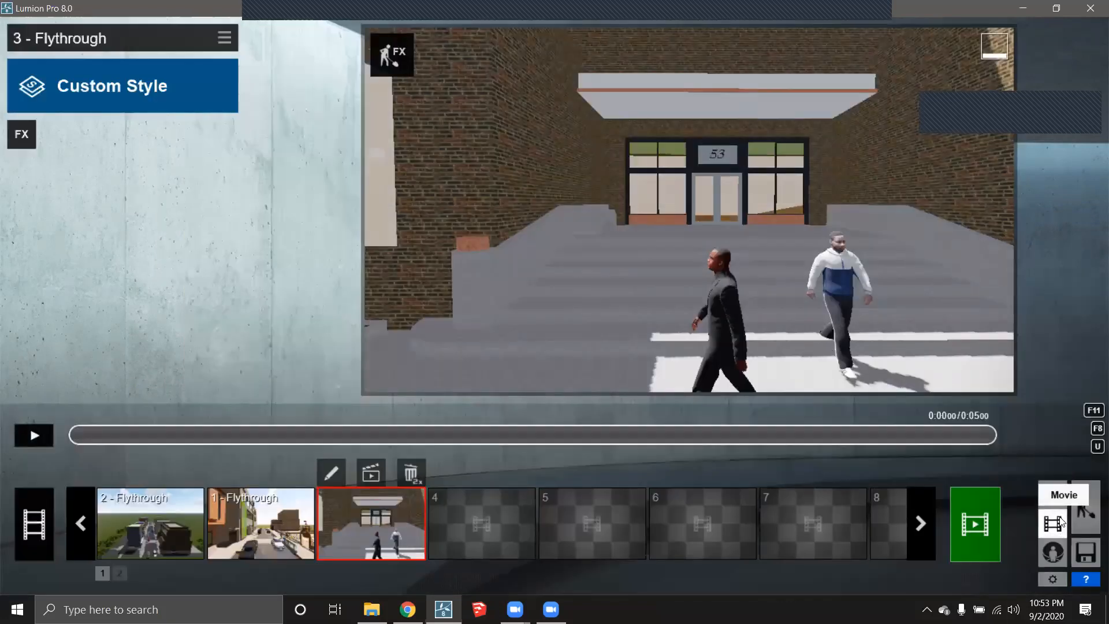
# - Delete the walking man and the jogger from the No. 53 entrance in Build mode
pyautogui.click(1085, 509)
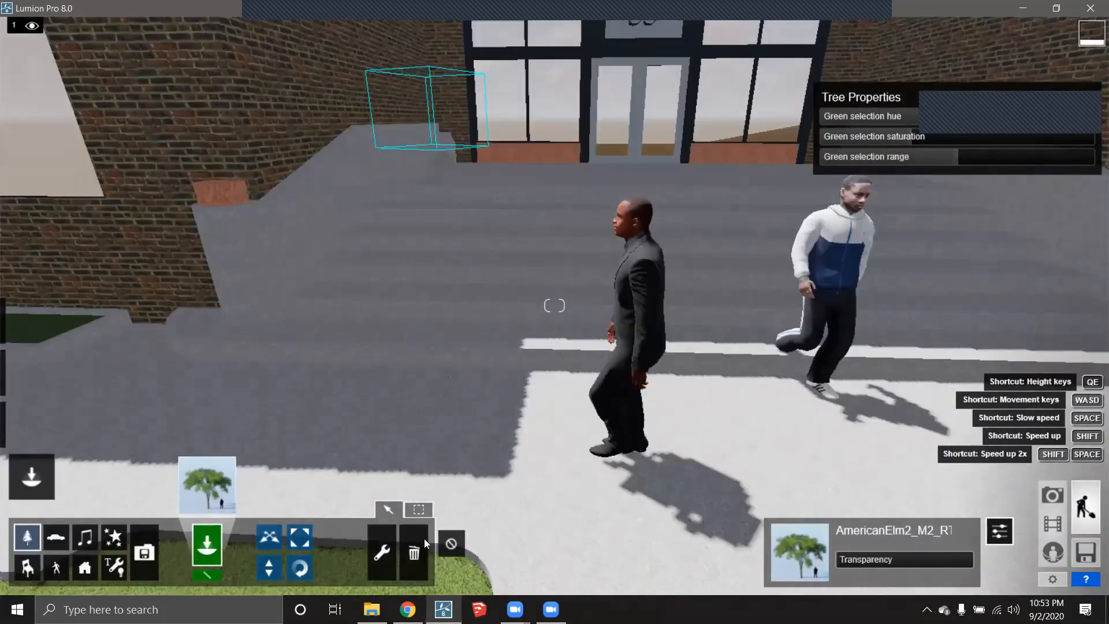
pyautogui.click(424, 543)
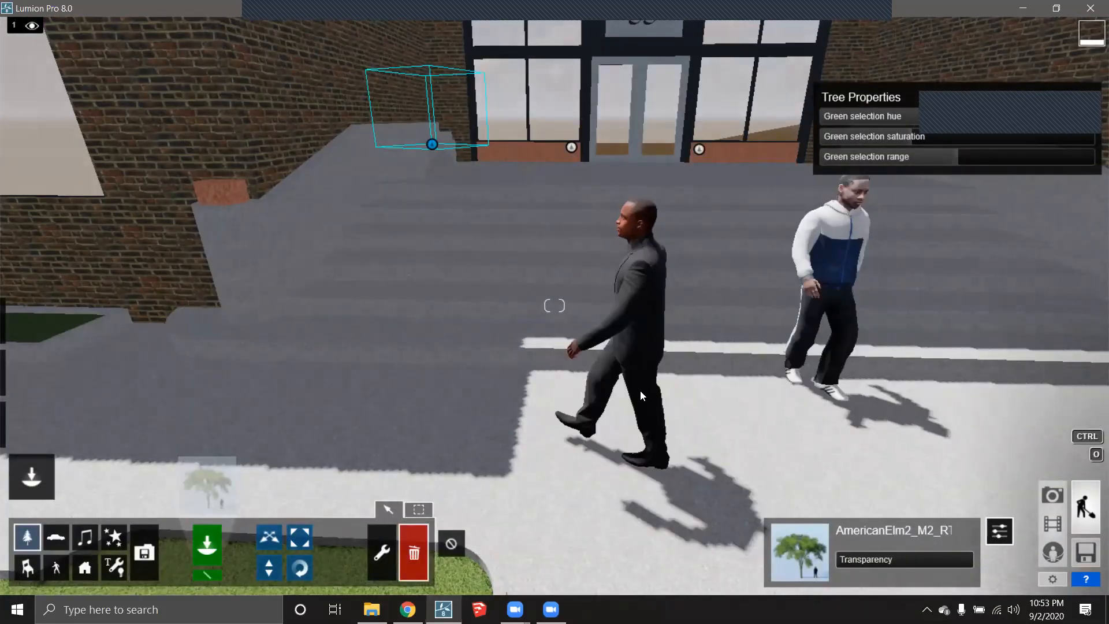
pyautogui.click(56, 567)
pyautogui.click(626, 450)
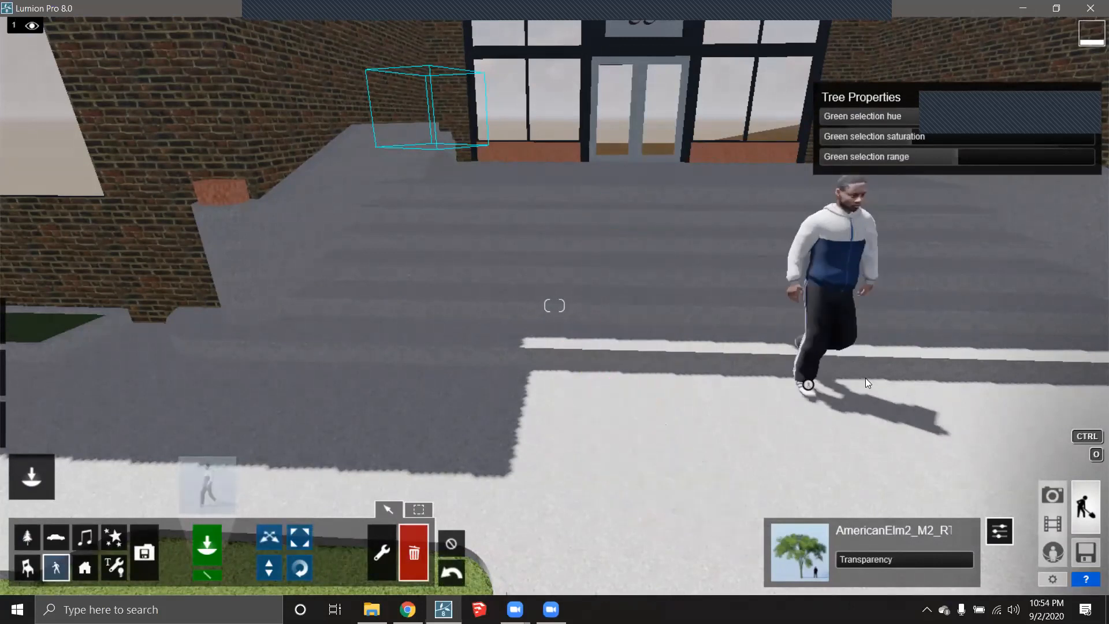
pyautogui.click(806, 383)
pyautogui.moveTo(723, 419); pyautogui.dragTo(756, 243, button='right')
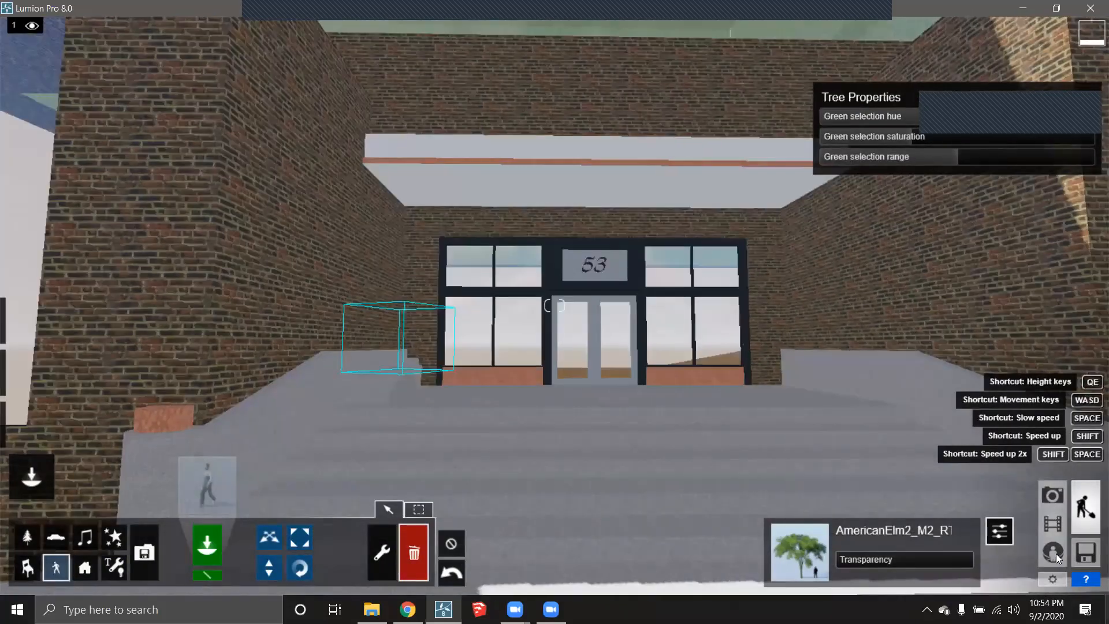
# - Check clip 3 in Movie mode, keep it unchanged, and return to Build mode
pyautogui.click(1037, 522)
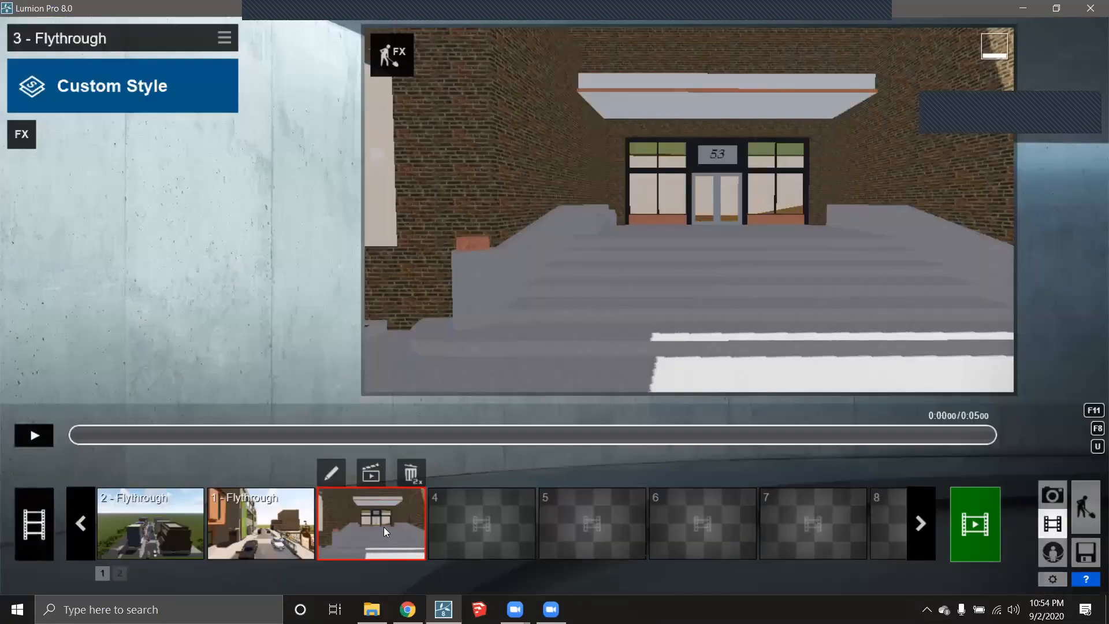
pyautogui.click(384, 526)
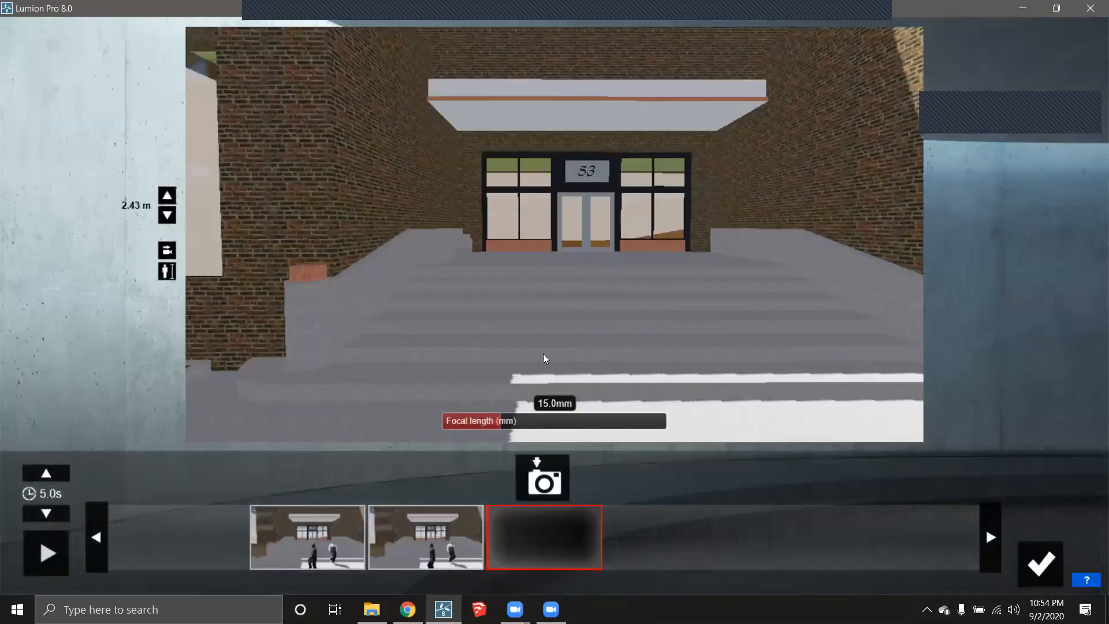
pyautogui.click(1040, 563)
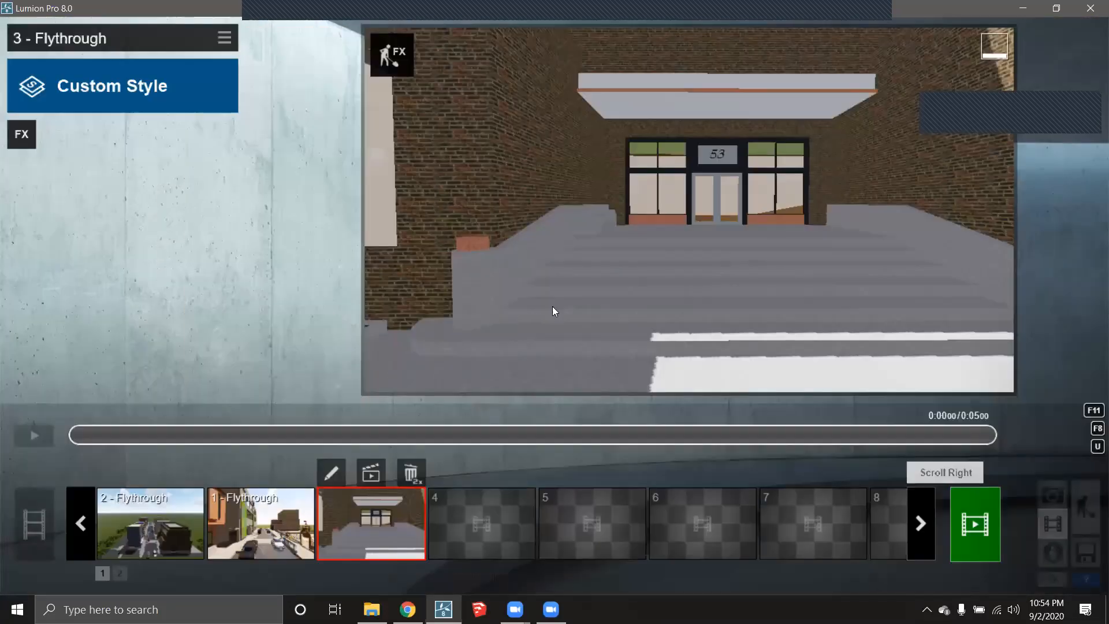
pyautogui.click(1086, 506)
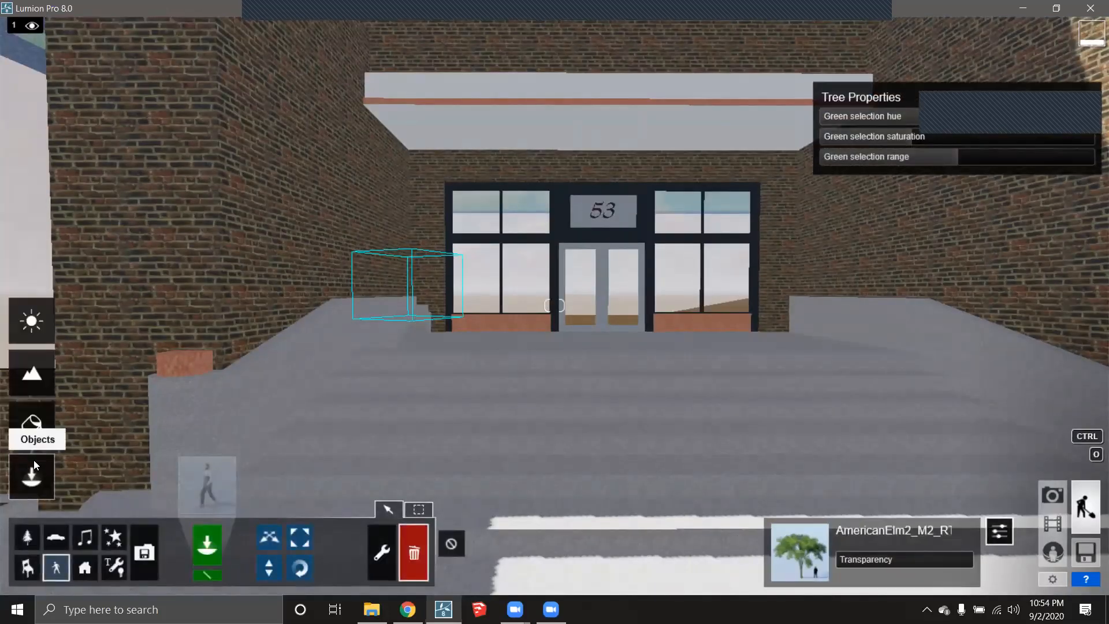
# - Place three Lamp12 spotlights under building 53's entrance canopy and set their colour to white
pyautogui.click(120, 567)
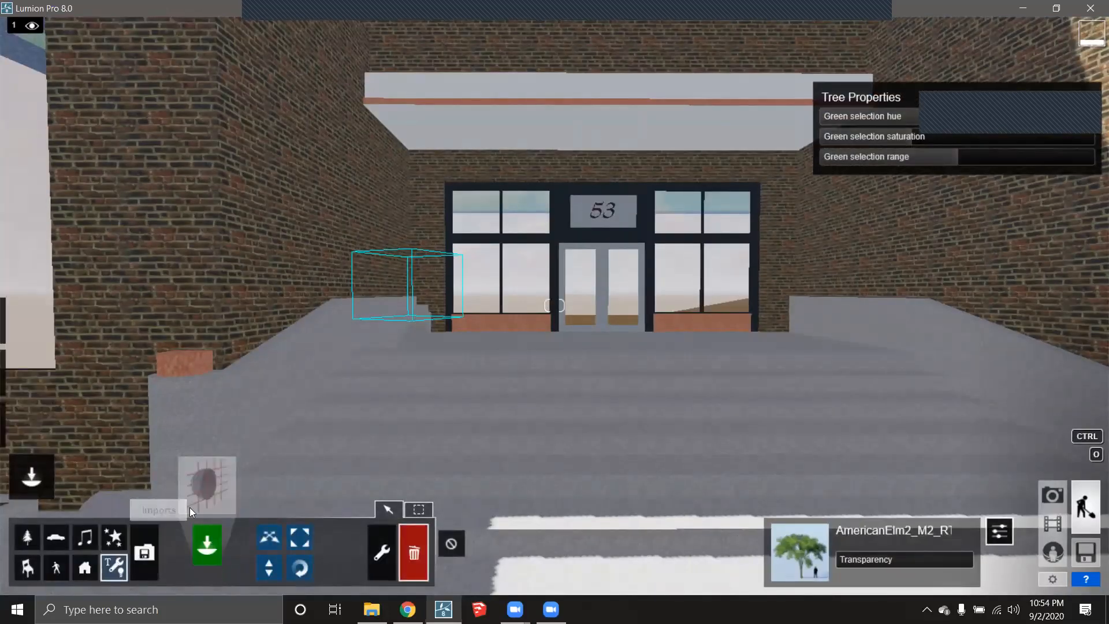
pyautogui.click(204, 488)
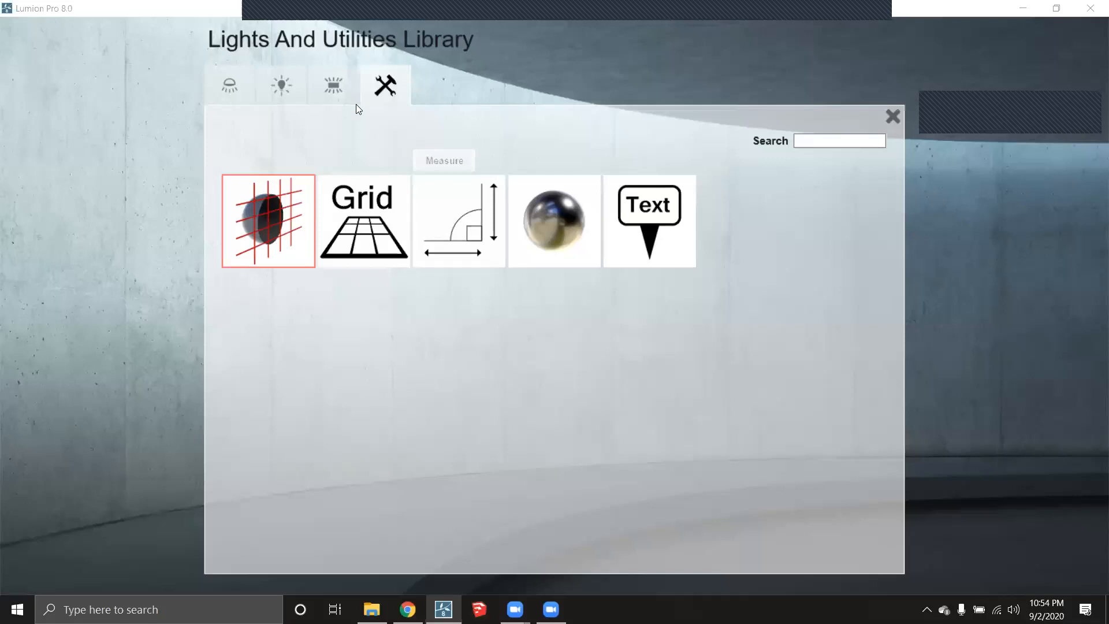
pyautogui.click(240, 82)
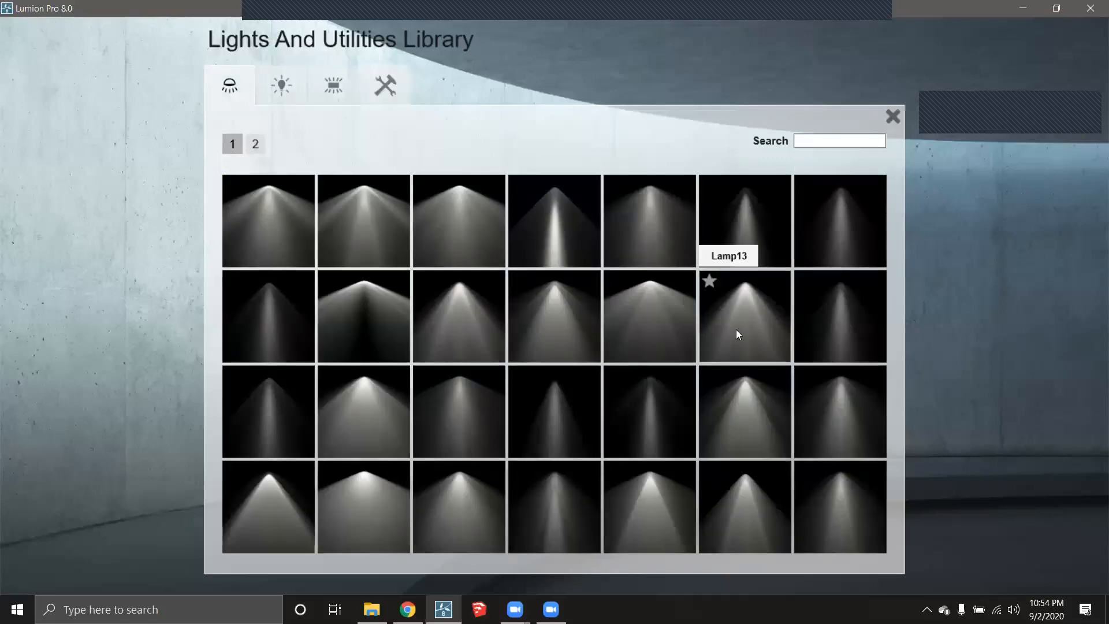
pyautogui.click(625, 304)
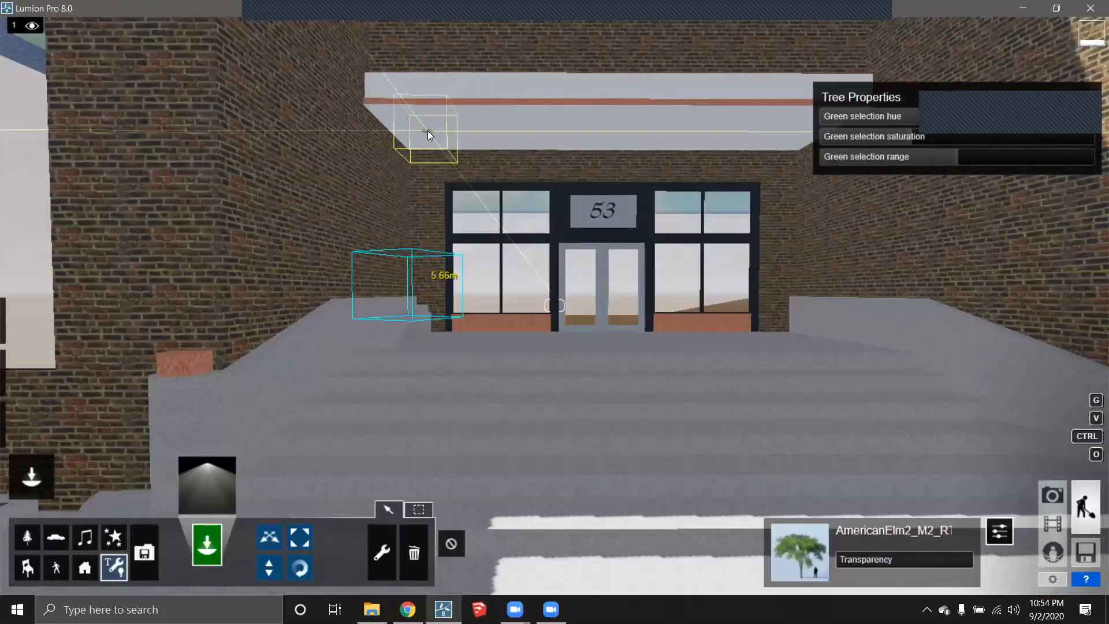
pyautogui.click(427, 130)
pyautogui.click(606, 134)
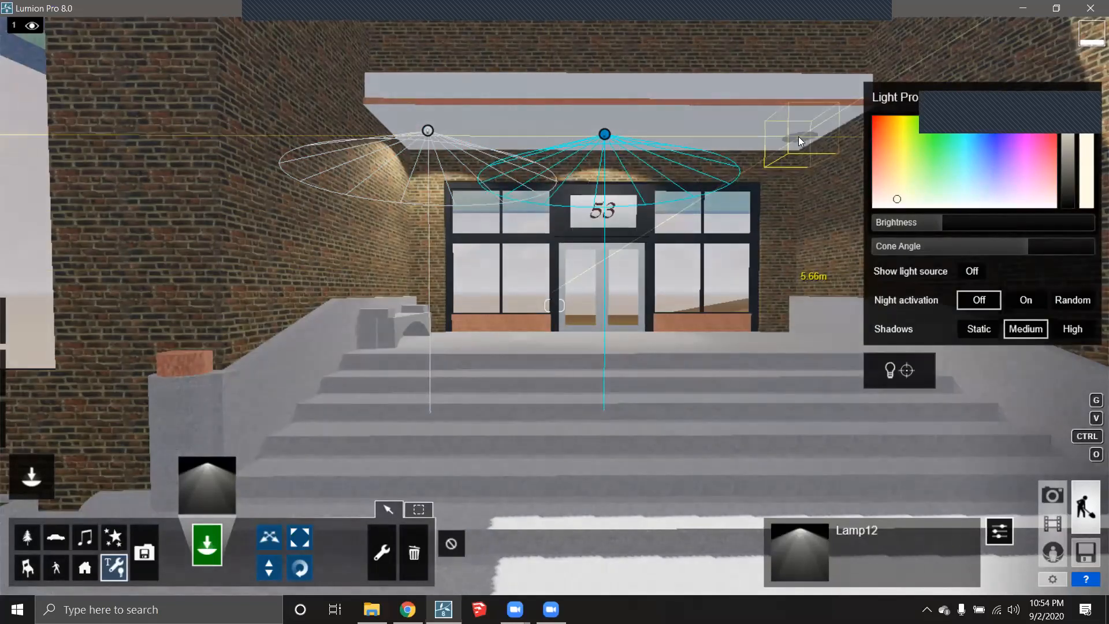
pyautogui.click(796, 136)
pyautogui.moveTo(758, 180); pyautogui.dragTo(866, 181, button='right')
pyautogui.moveTo(932, 147)
pyautogui.mouseDown()
pyautogui.moveTo(910, 186)
pyautogui.moveTo(877, 206)
pyautogui.mouseUp()
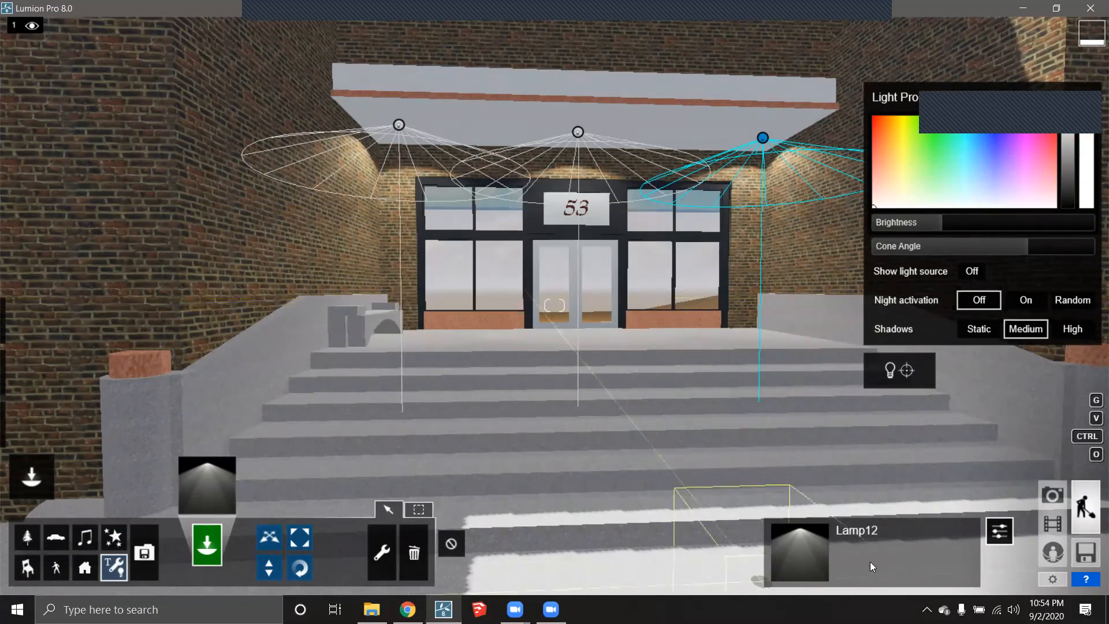
# - Add an Animate Light Colors effect to clip 3 - Flythrough
pyautogui.click(1052, 523)
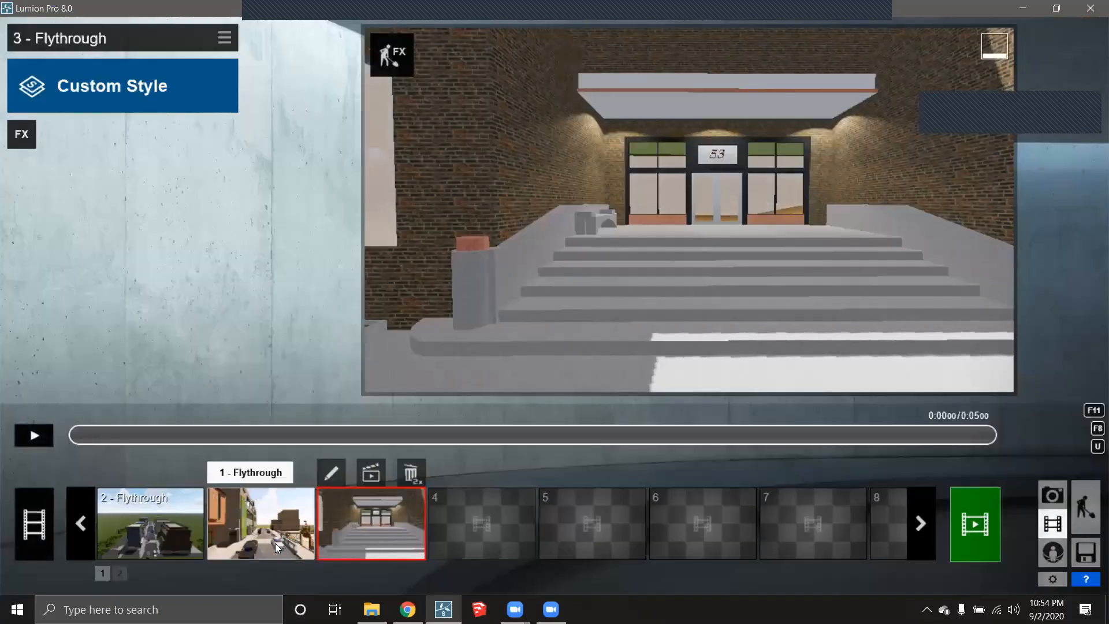
pyautogui.click(404, 546)
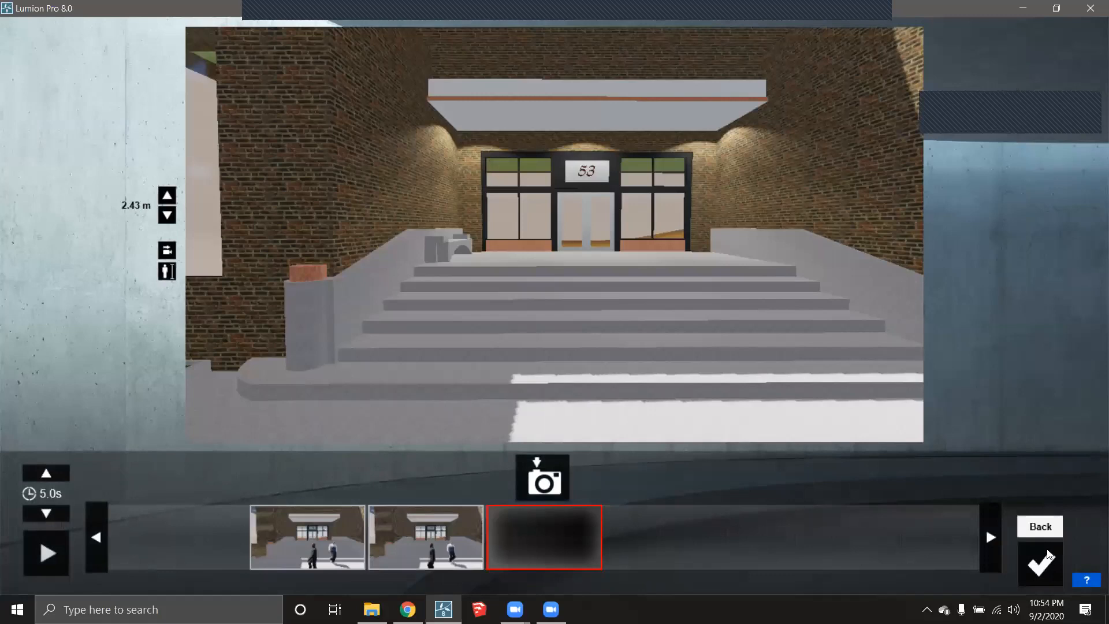
pyautogui.click(1048, 552)
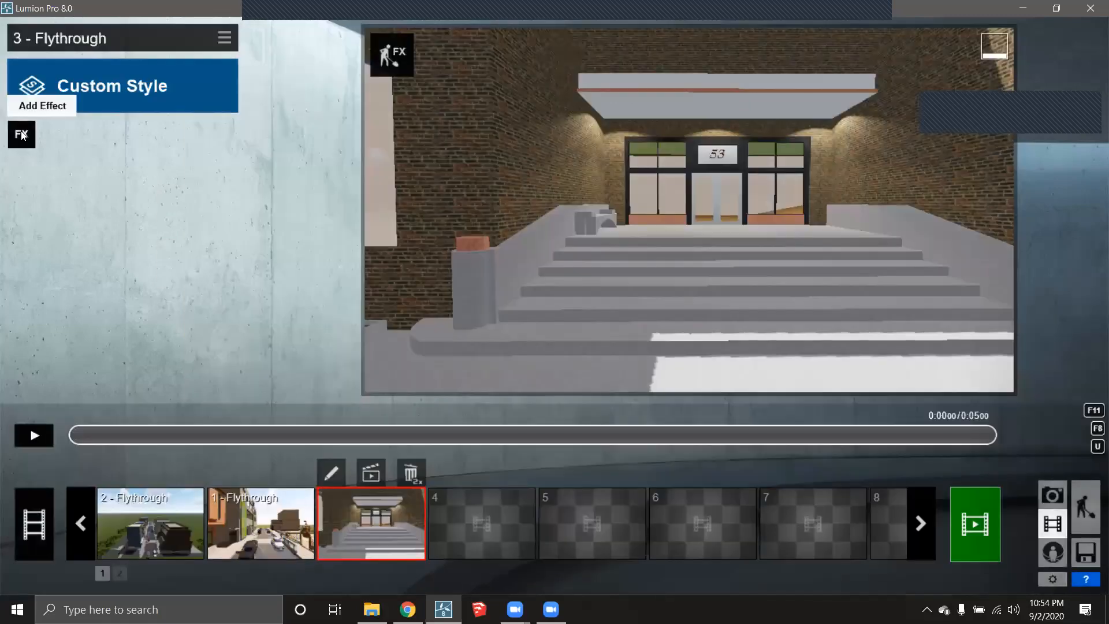
pyautogui.click(21, 134)
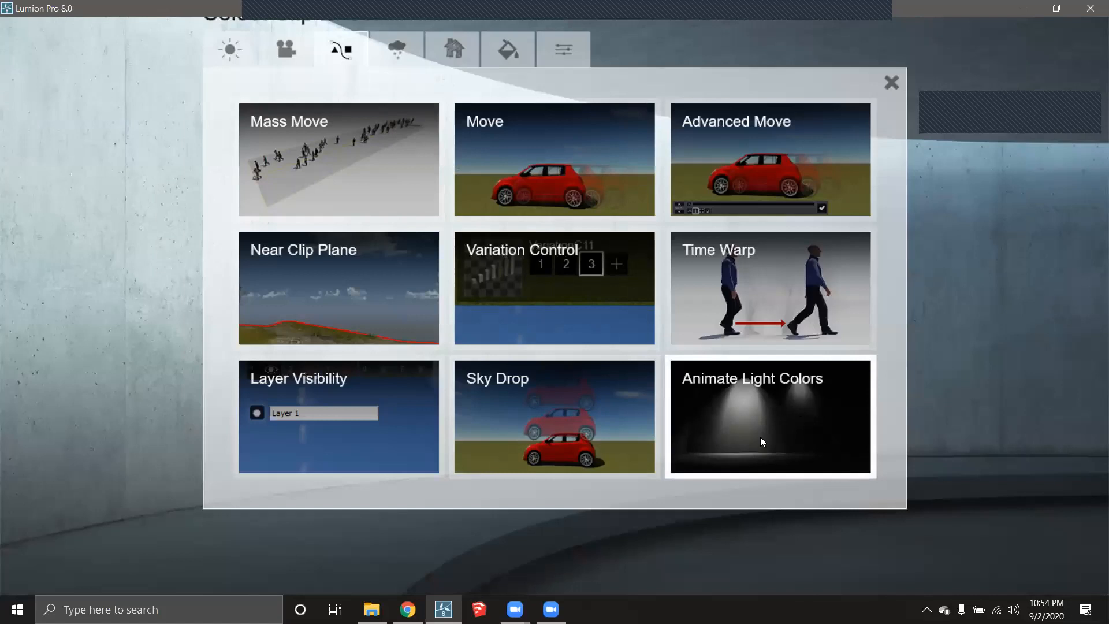
pyautogui.click(781, 427)
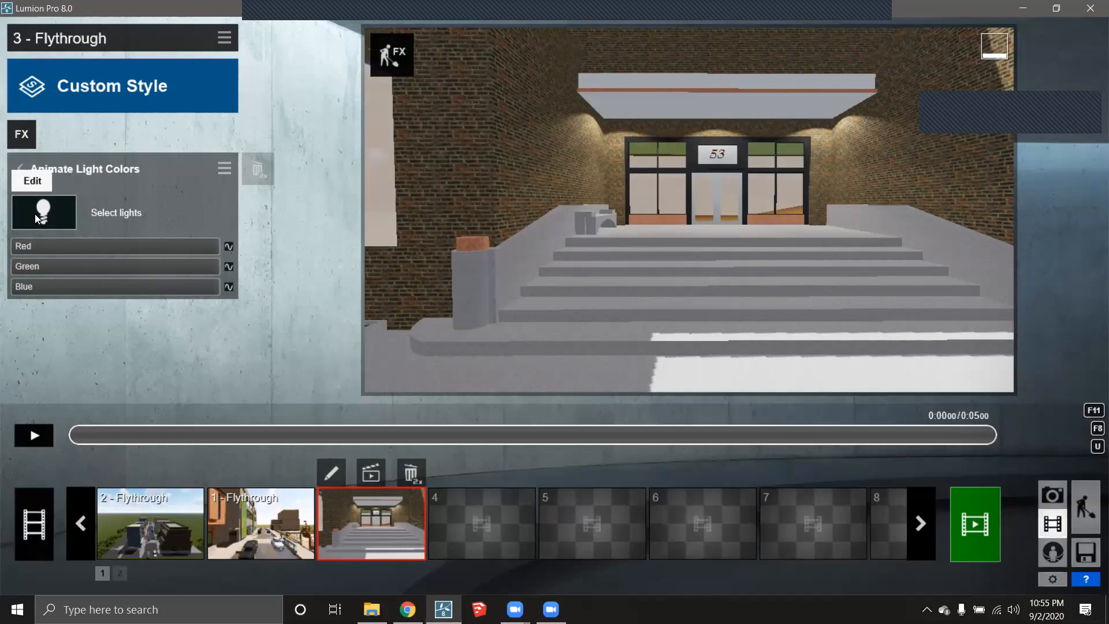
# - Assign the left, middle and right canopy spotlights to the Animate Light Colors effect
pyautogui.click(50, 207)
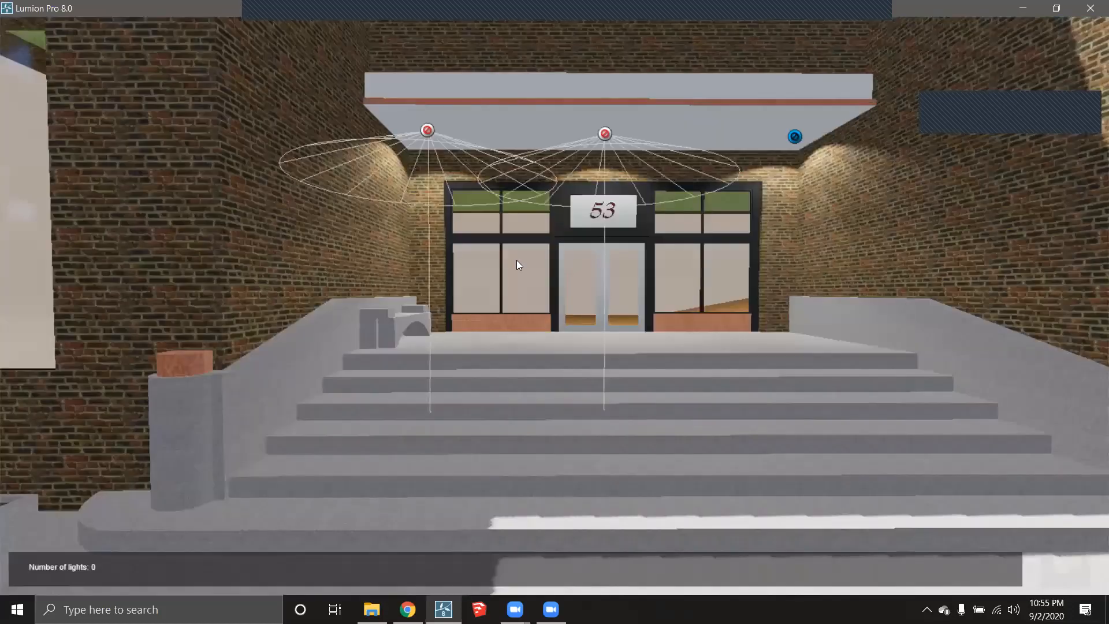
pyautogui.click(428, 132)
pyautogui.click(604, 134)
pyautogui.click(796, 138)
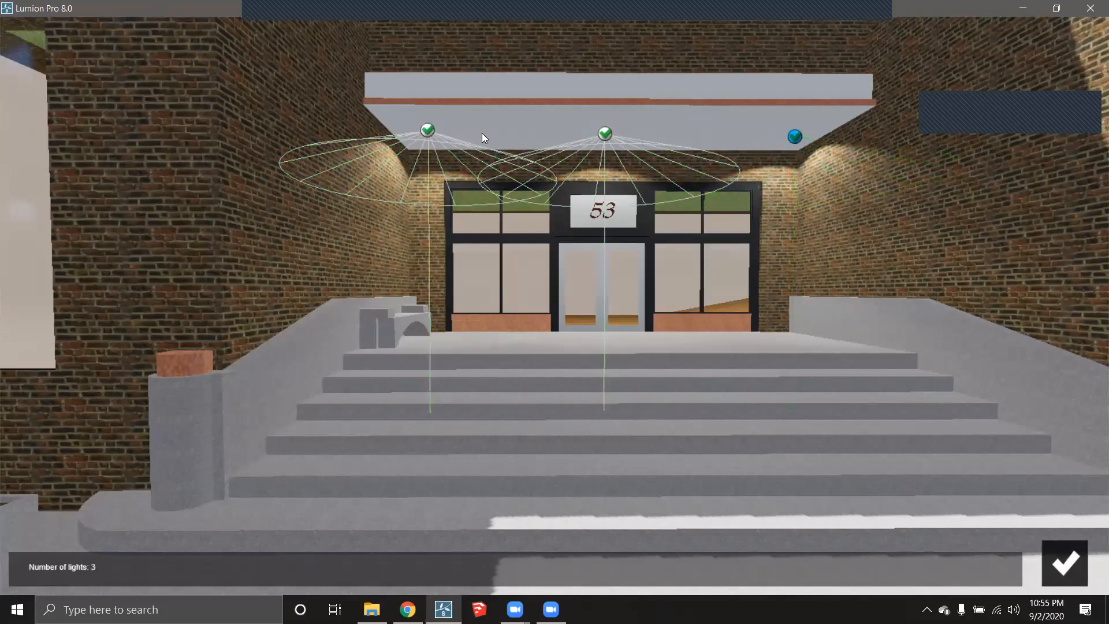
pyautogui.click(1060, 565)
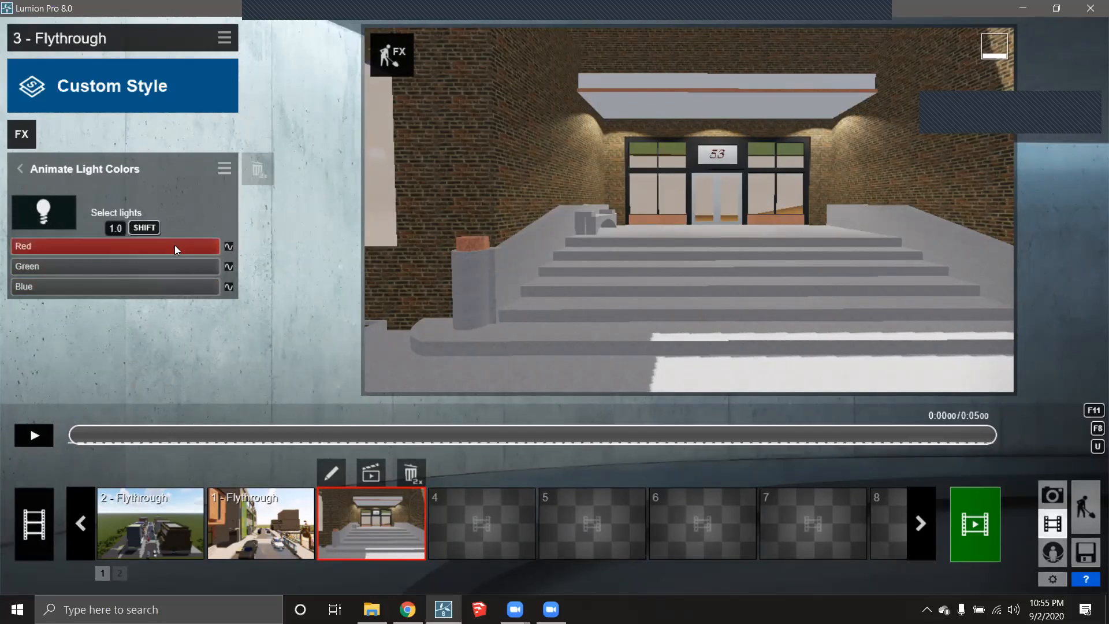
# - Set the light colour to teal-green: Red low, Green and Blue at full
pyautogui.moveTo(200, 249); pyautogui.dragTo(77, 251)
pyautogui.click(100, 265)
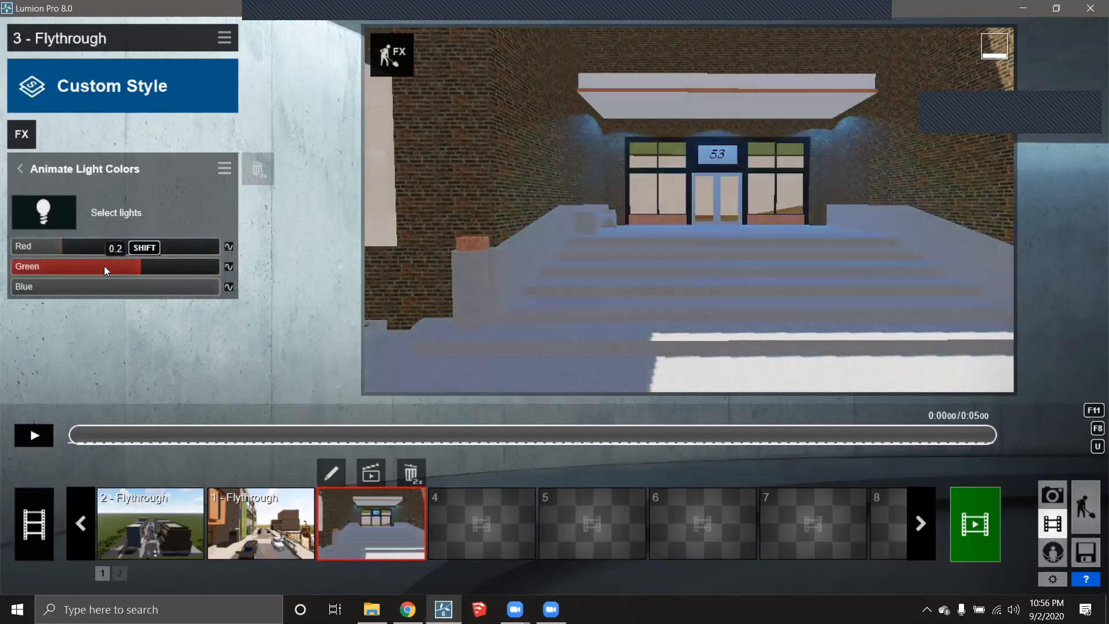
pyautogui.moveTo(161, 291); pyautogui.dragTo(188, 288)
pyautogui.moveTo(108, 270); pyautogui.dragTo(300, 267)
pyautogui.moveTo(186, 291); pyautogui.dragTo(220, 290)
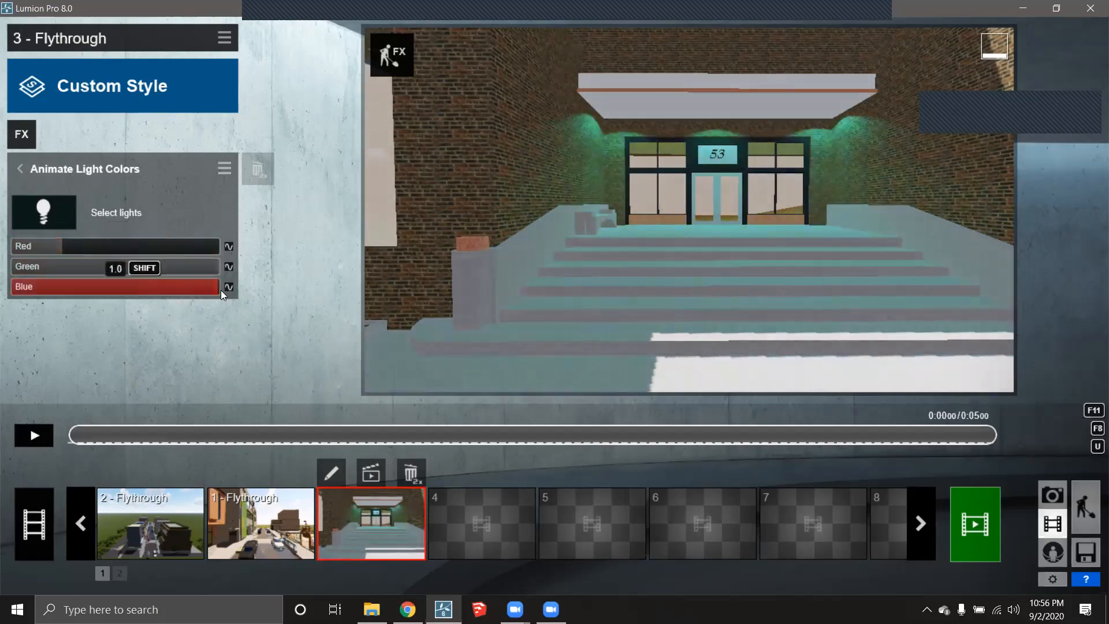
# - Create Red, Green and Blue keyframes at the clip start, then move the time to 1.44 s
pyautogui.click(229, 248)
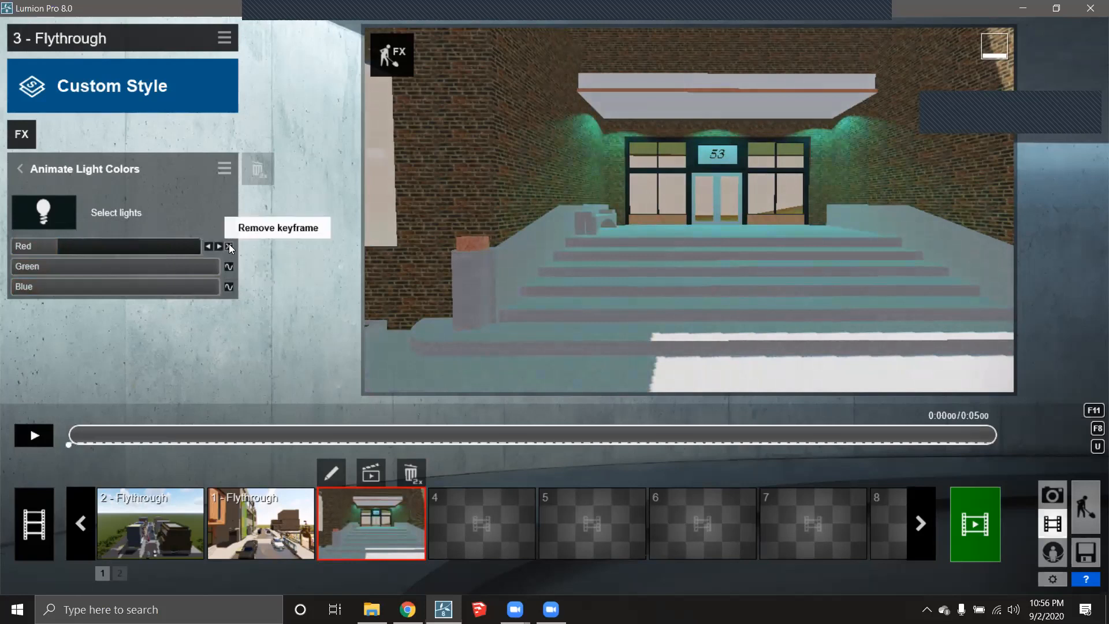
pyautogui.click(228, 266)
pyautogui.click(229, 286)
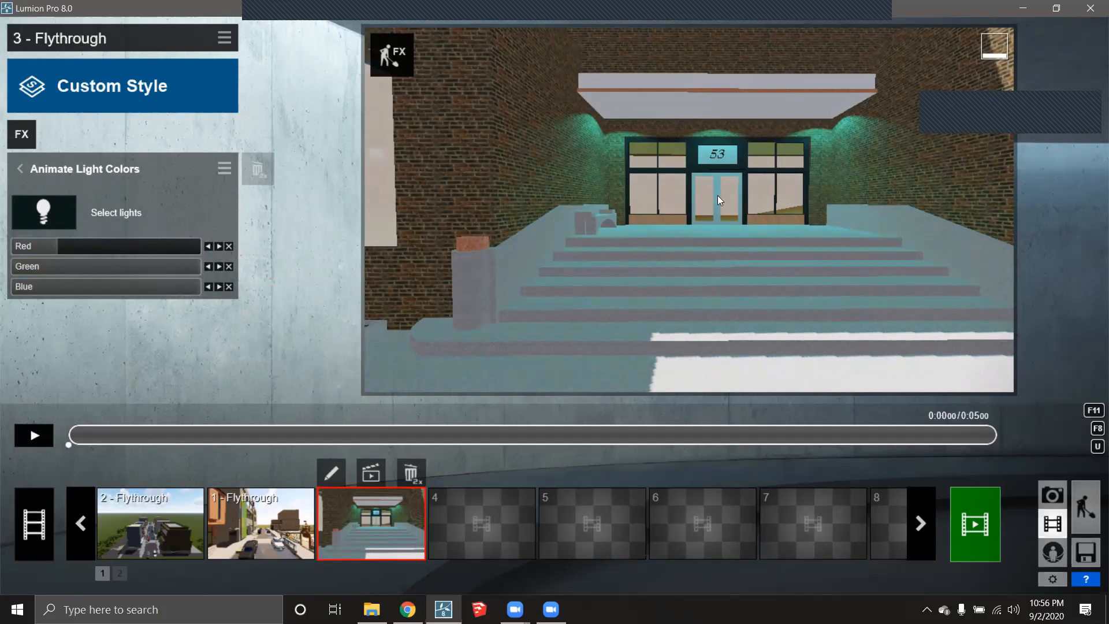
pyautogui.moveTo(78, 435); pyautogui.dragTo(336, 432)
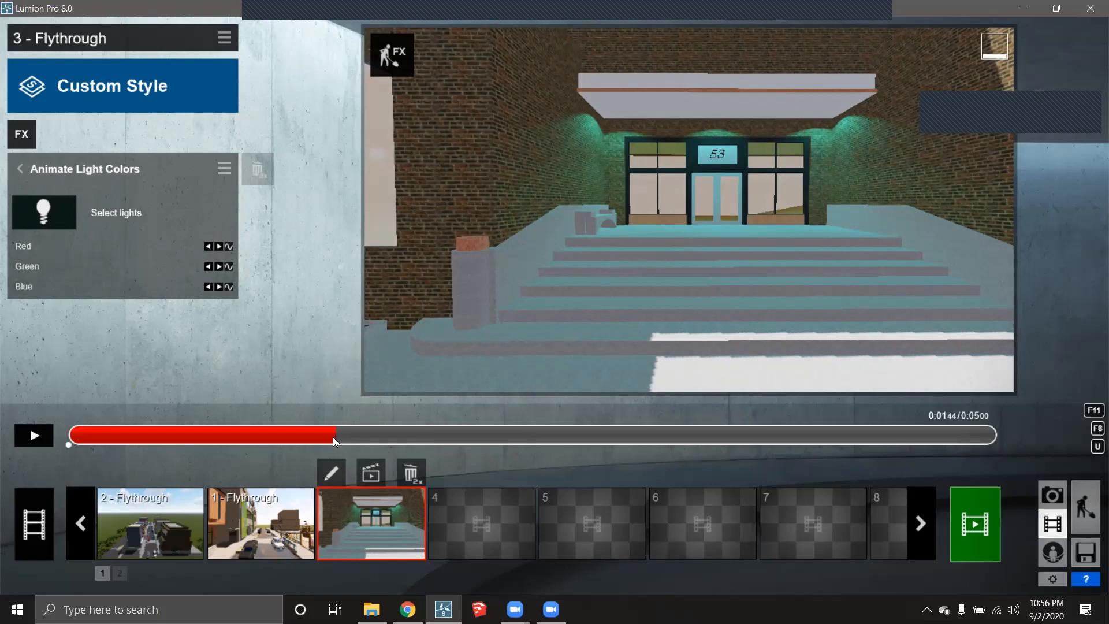
# - At 1.46 s, keyframe RGB with Red full and Green 0 for pink light
pyautogui.click(227, 246)
pyautogui.click(229, 266)
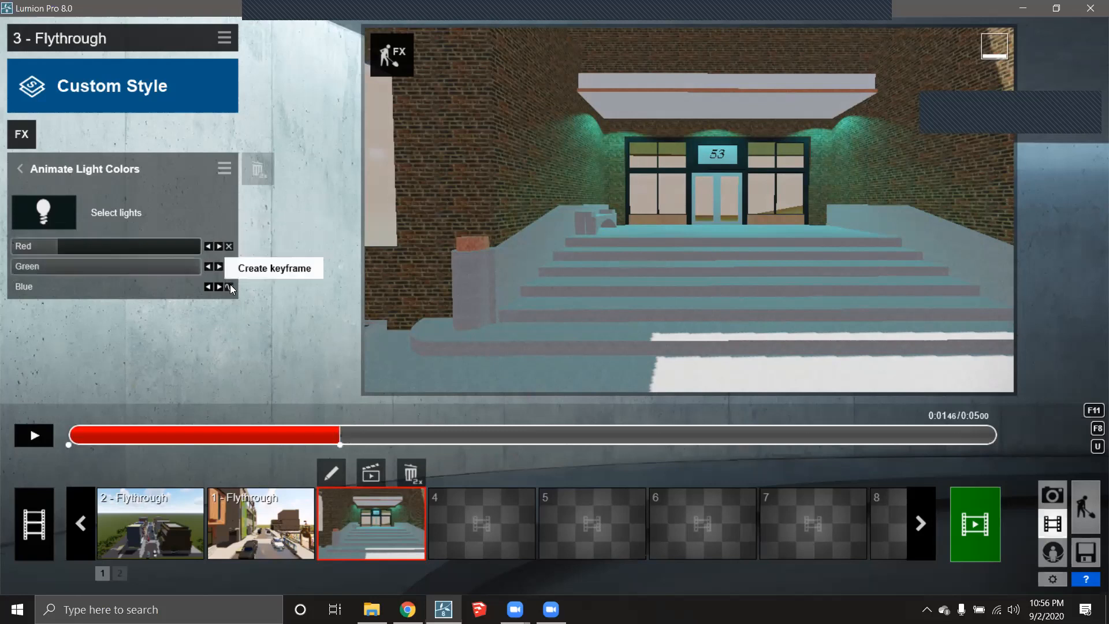
pyautogui.click(230, 285)
pyautogui.moveTo(74, 246); pyautogui.dragTo(288, 245)
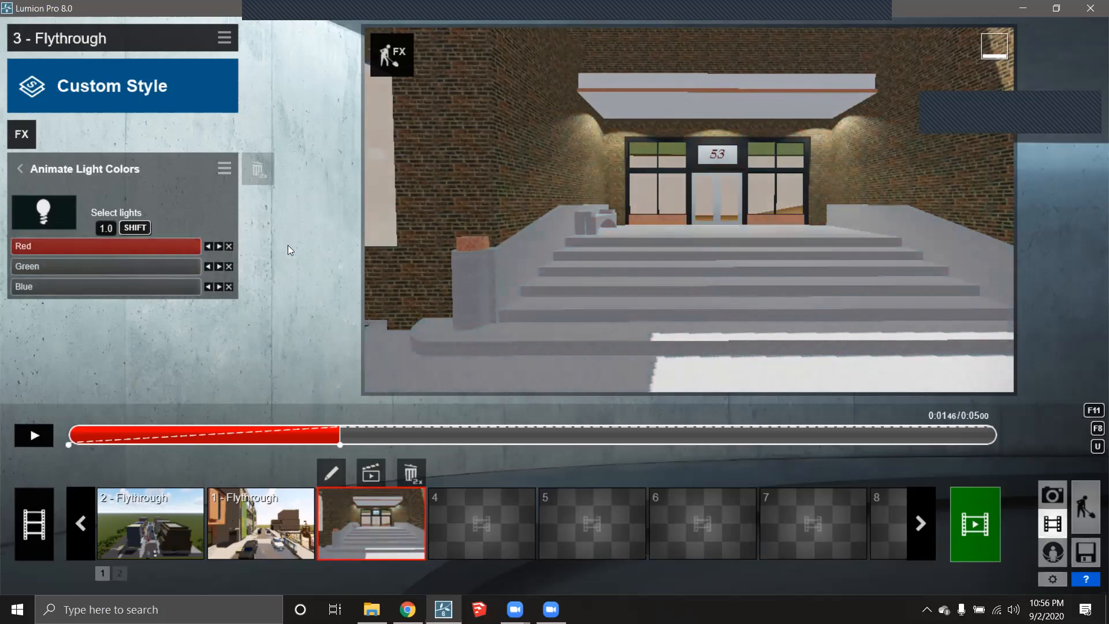
pyautogui.moveTo(181, 270); pyautogui.dragTo(42, 276)
pyautogui.moveTo(93, 287); pyautogui.dragTo(173, 299)
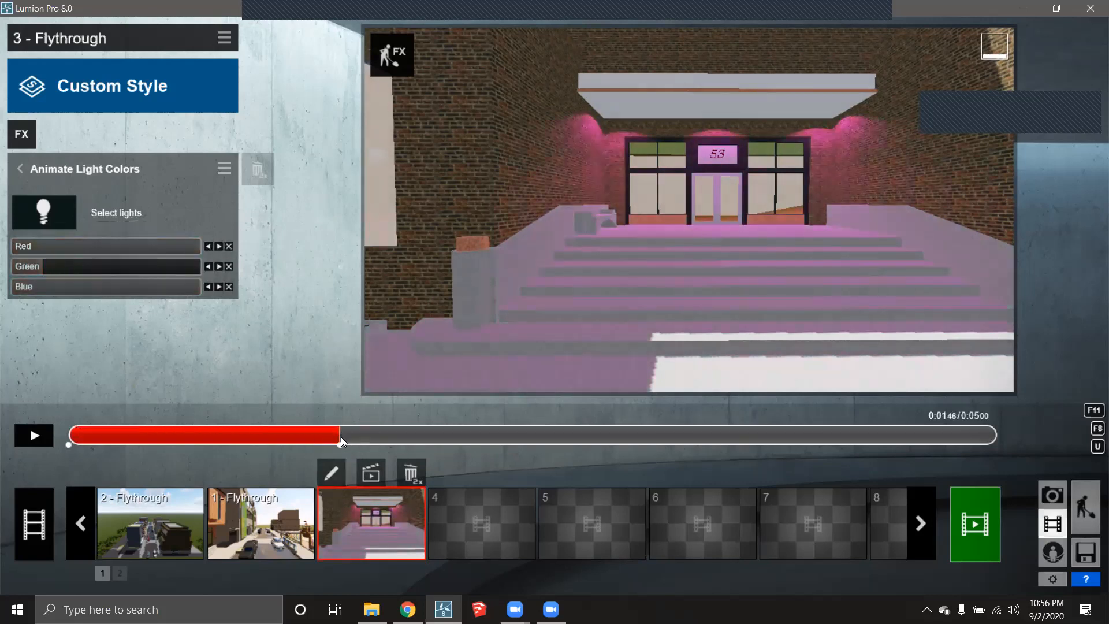
# - At 3.18 s, keyframe RGB and drop Blue to 0 for red light
pyautogui.moveTo(353, 432); pyautogui.dragTo(649, 429)
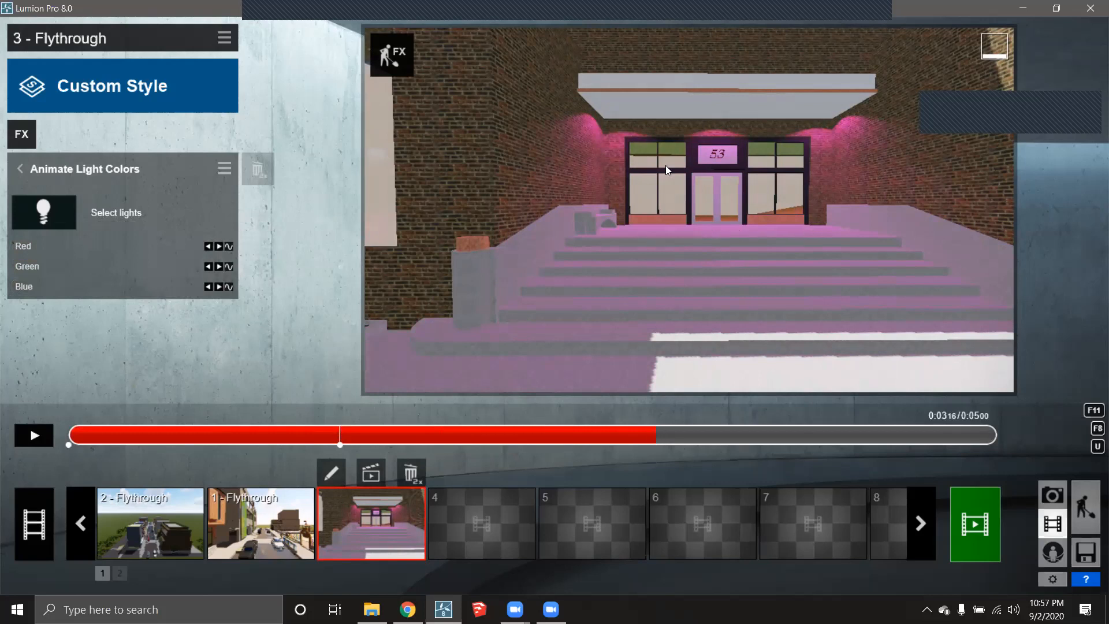
pyautogui.click(227, 246)
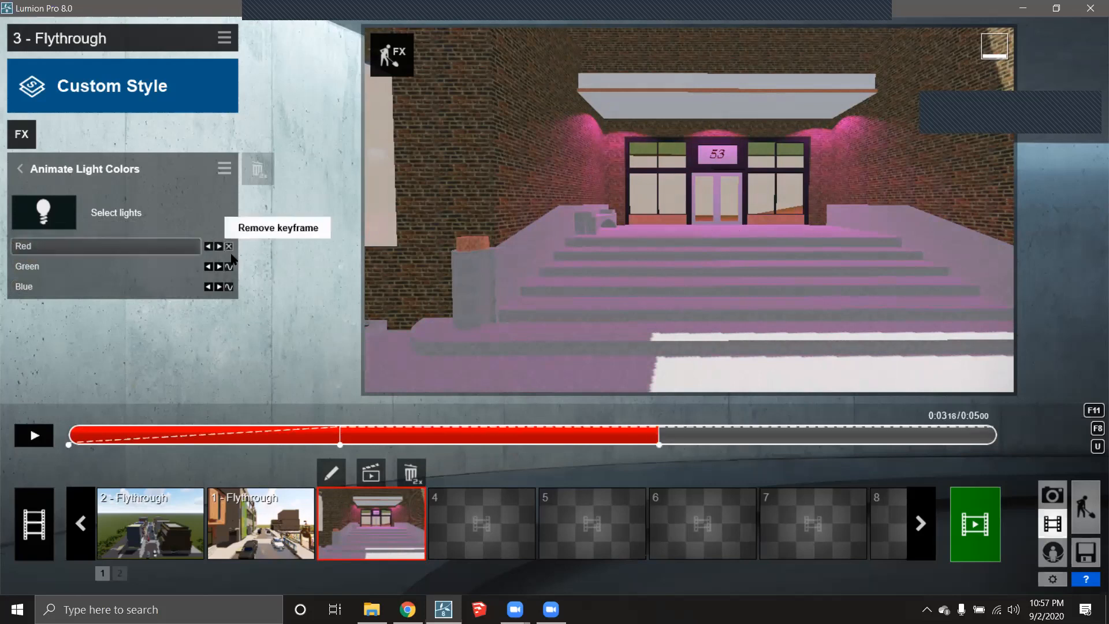
pyautogui.click(231, 266)
pyautogui.click(229, 287)
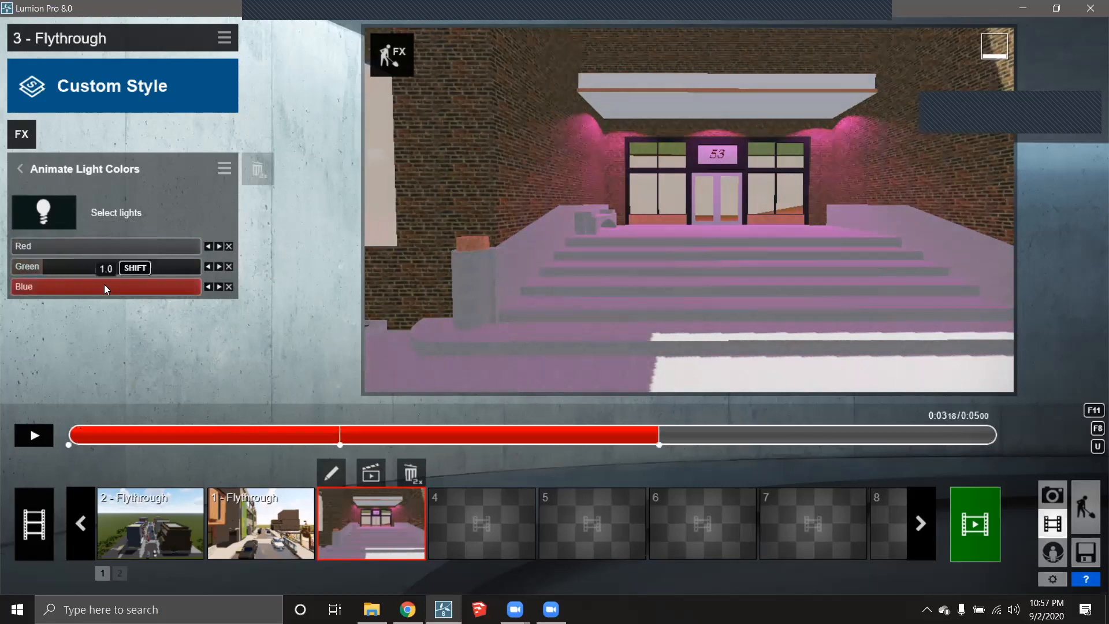
pyautogui.moveTo(105, 287); pyautogui.dragTo(23, 293)
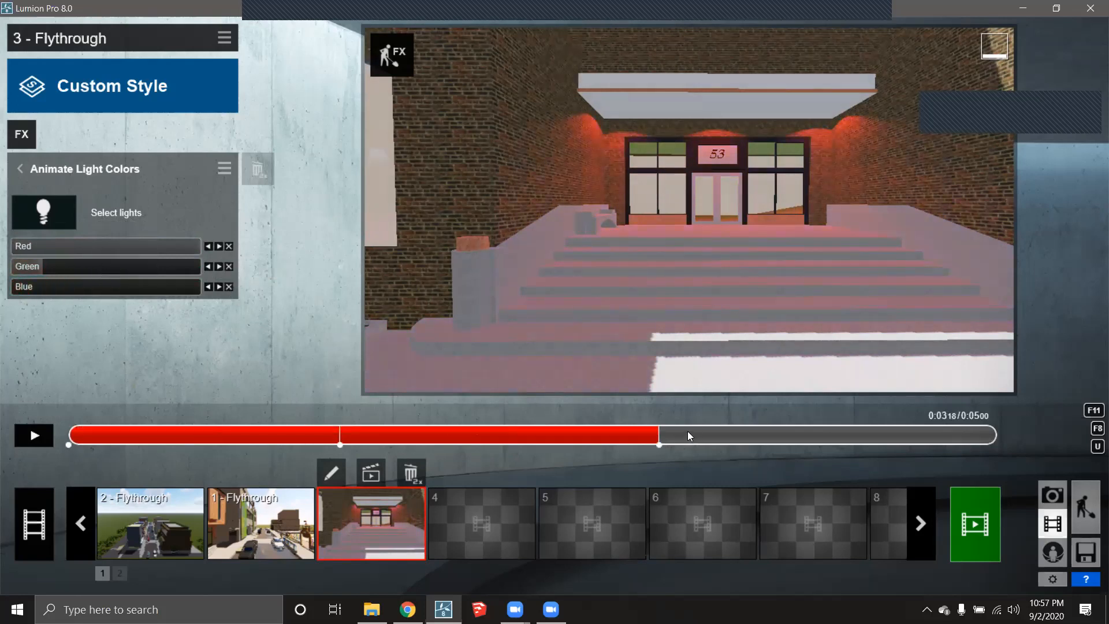
# - At 4.99 s, keyframe RGB with Green and Blue at full for warm white light
pyautogui.moveTo(658, 435); pyautogui.dragTo(1003, 436)
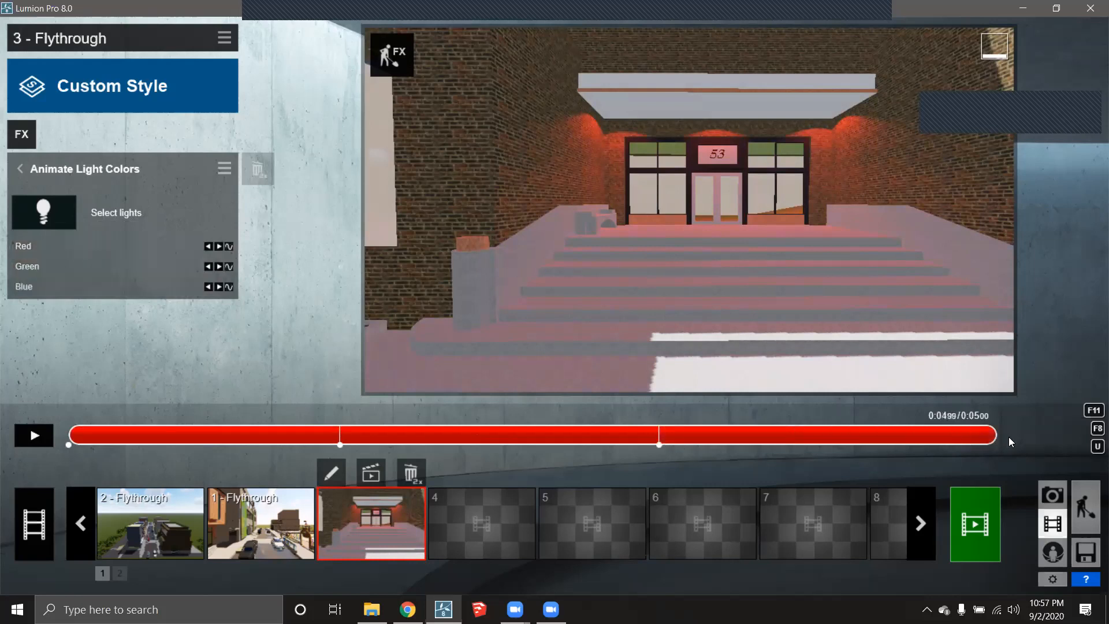
pyautogui.click(229, 246)
pyautogui.click(229, 267)
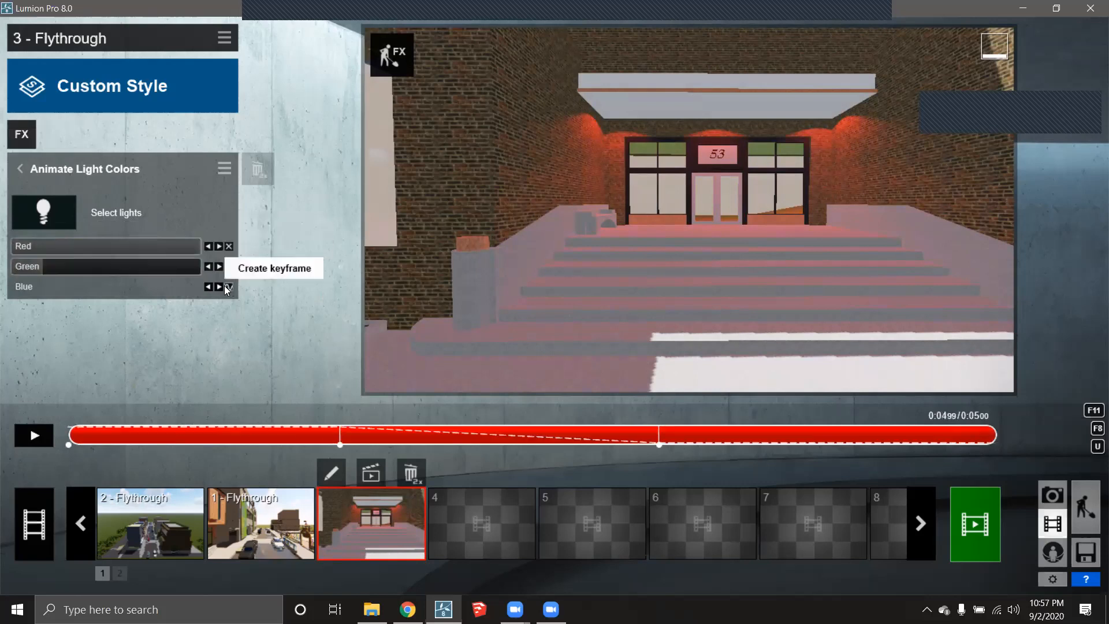
pyautogui.click(229, 286)
pyautogui.moveTo(29, 265); pyautogui.dragTo(302, 267)
pyautogui.moveTo(24, 287); pyautogui.dragTo(349, 289)
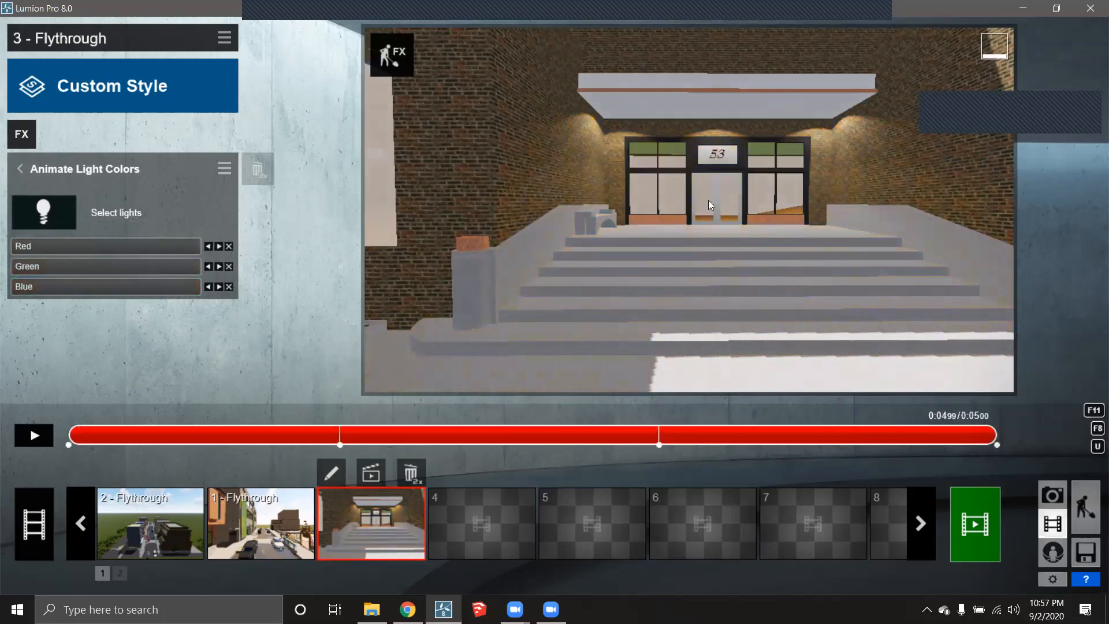
# - Play back clip 3 to watch the canopy spotlights cycle through the keyframed colours
pyautogui.click(33, 436)
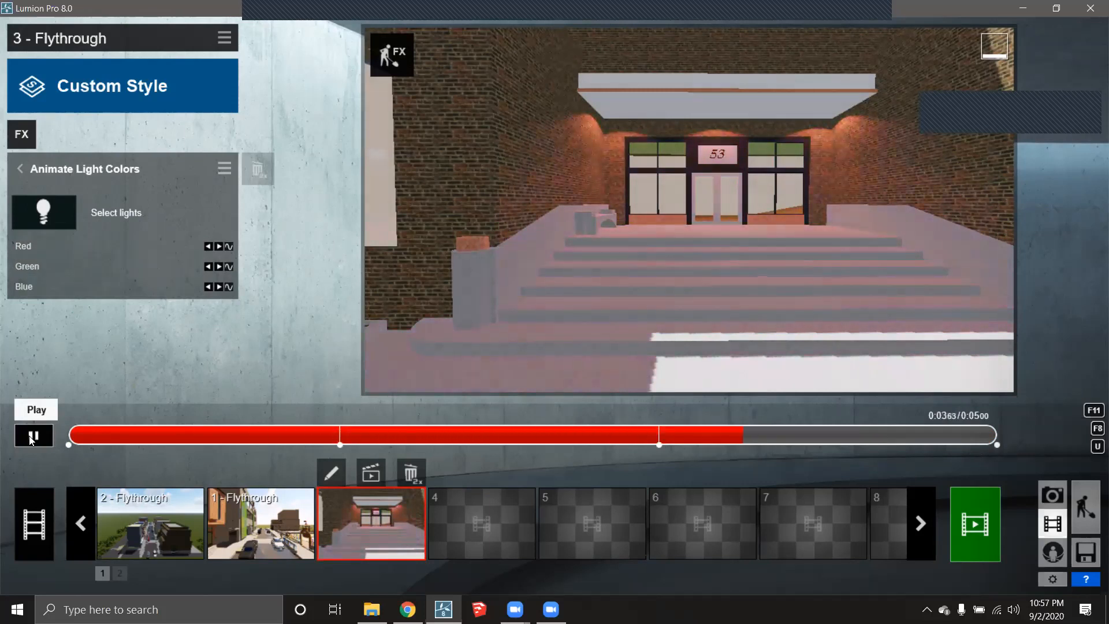
pyautogui.click(376, 508)
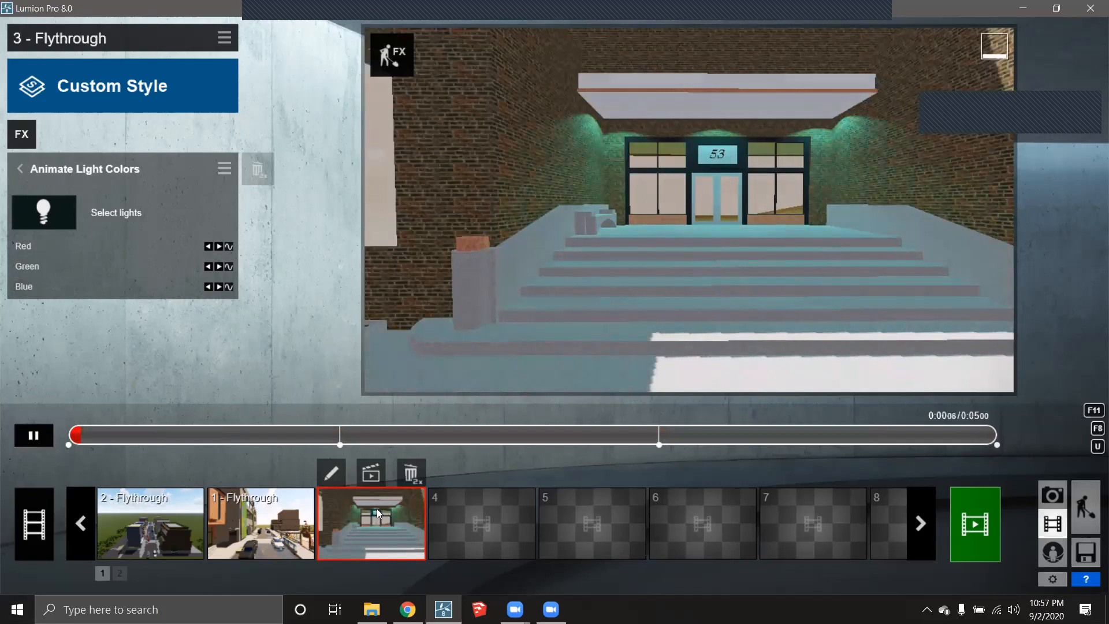
pyautogui.click(331, 473)
# - Retake clip 3's first two keyframes from views sweeping across the No. 53 entrance
pyautogui.click(337, 572)
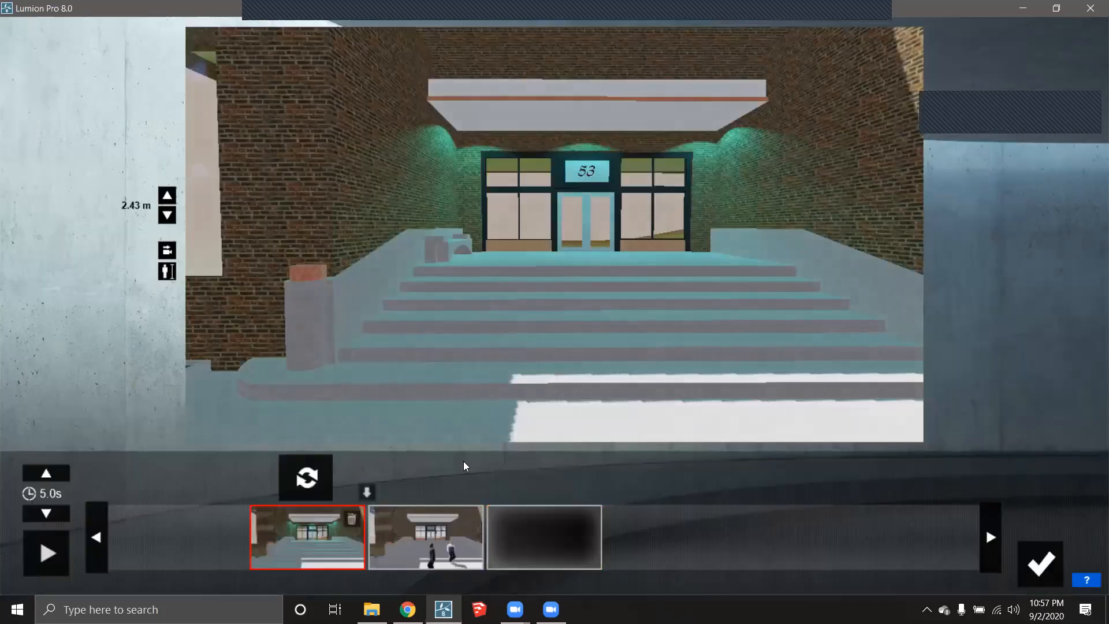
pyautogui.press('a')
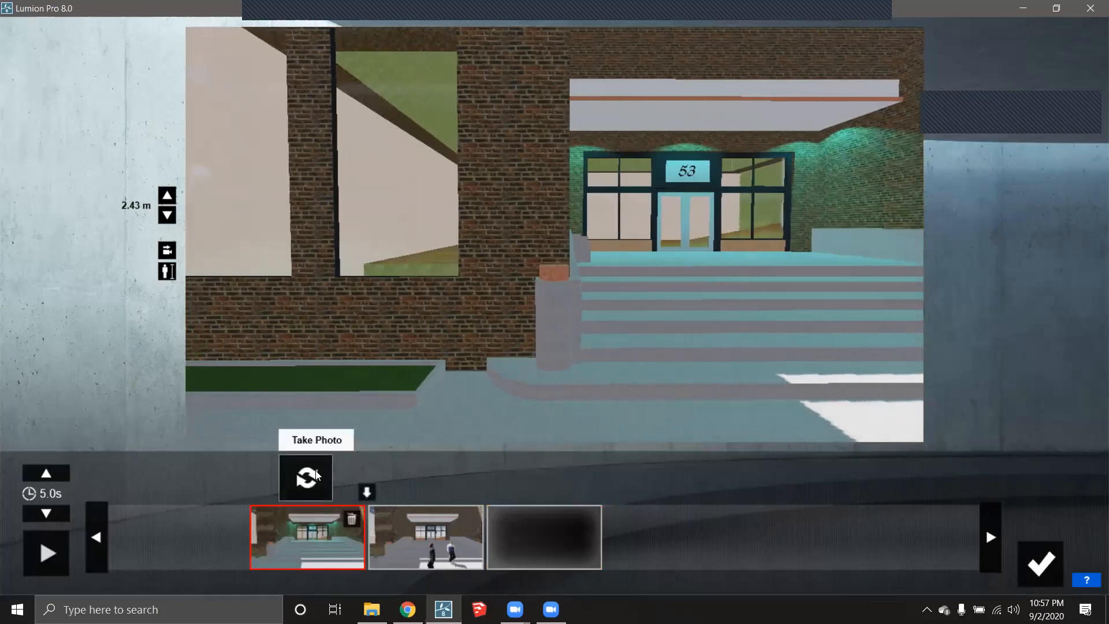
pyautogui.click(307, 477)
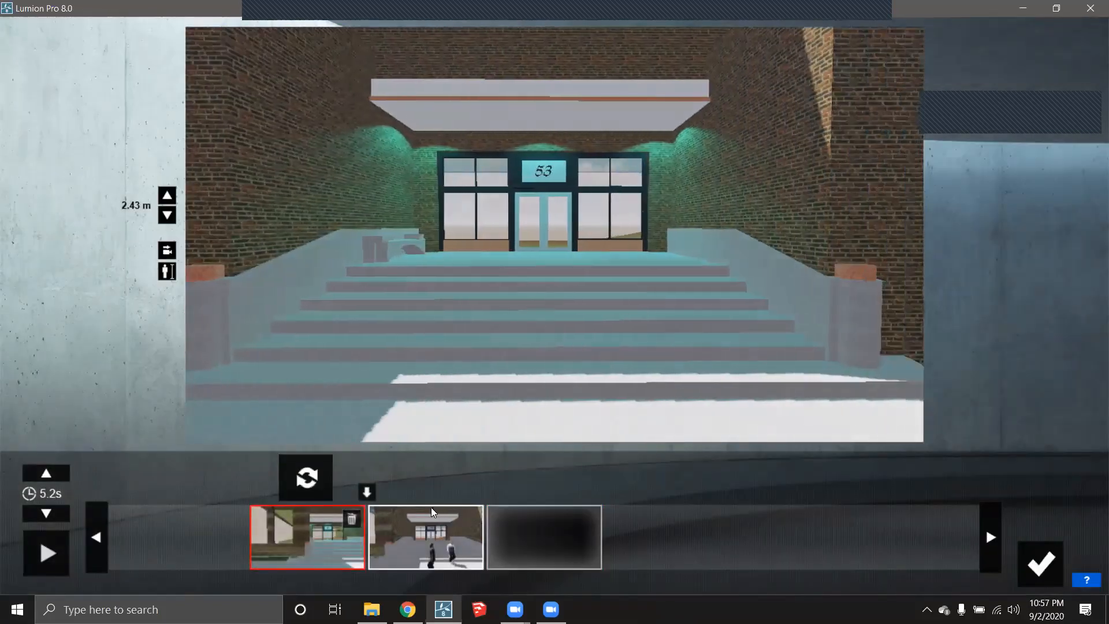
pyautogui.click(439, 526)
pyautogui.press('d')
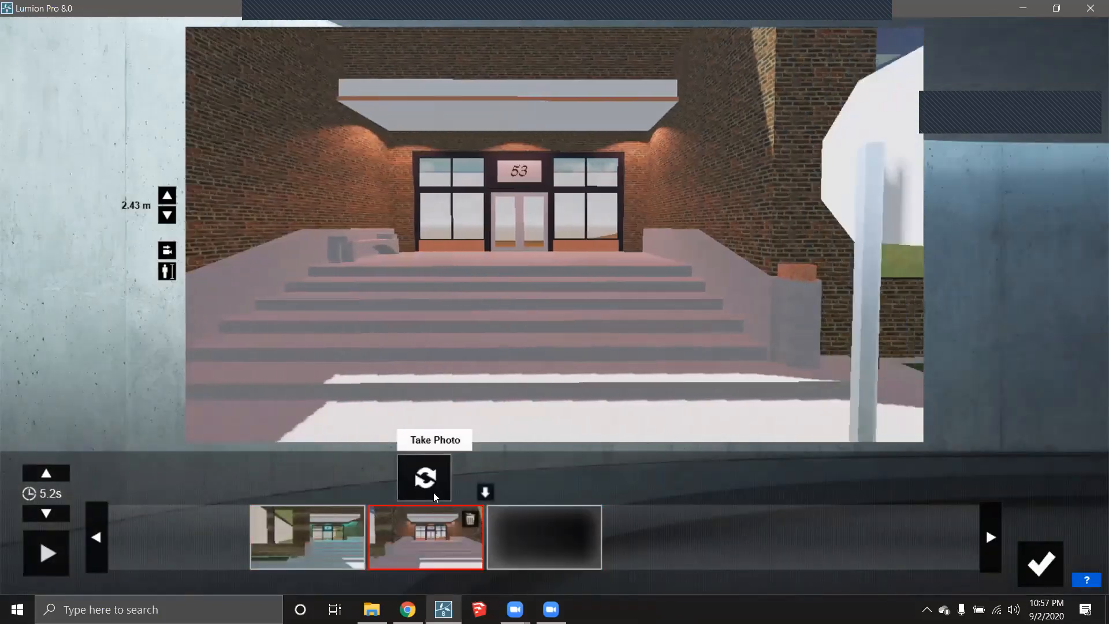
pyautogui.click(430, 494)
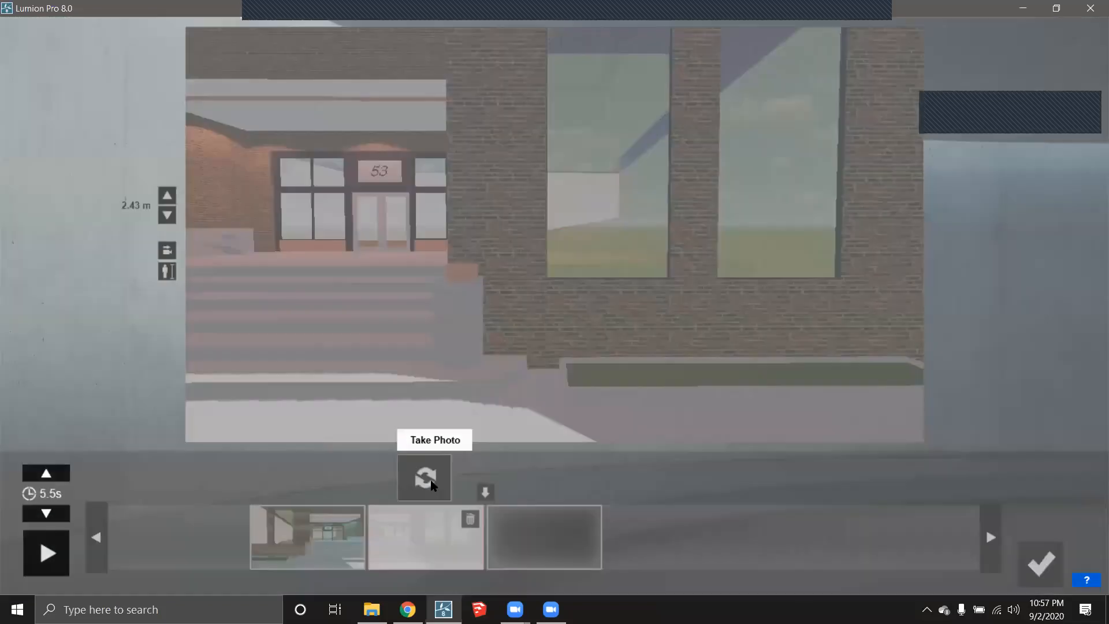
pyautogui.click(584, 546)
# - Preview the updated camera animation and return the clip to the movie
pyautogui.click(62, 551)
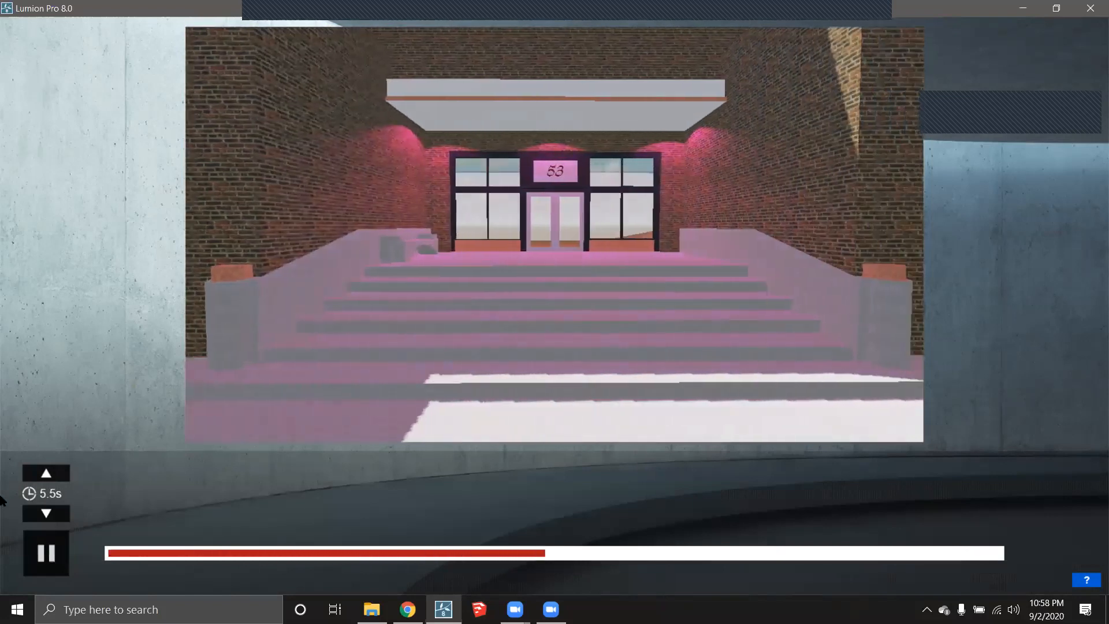
pyautogui.click(43, 552)
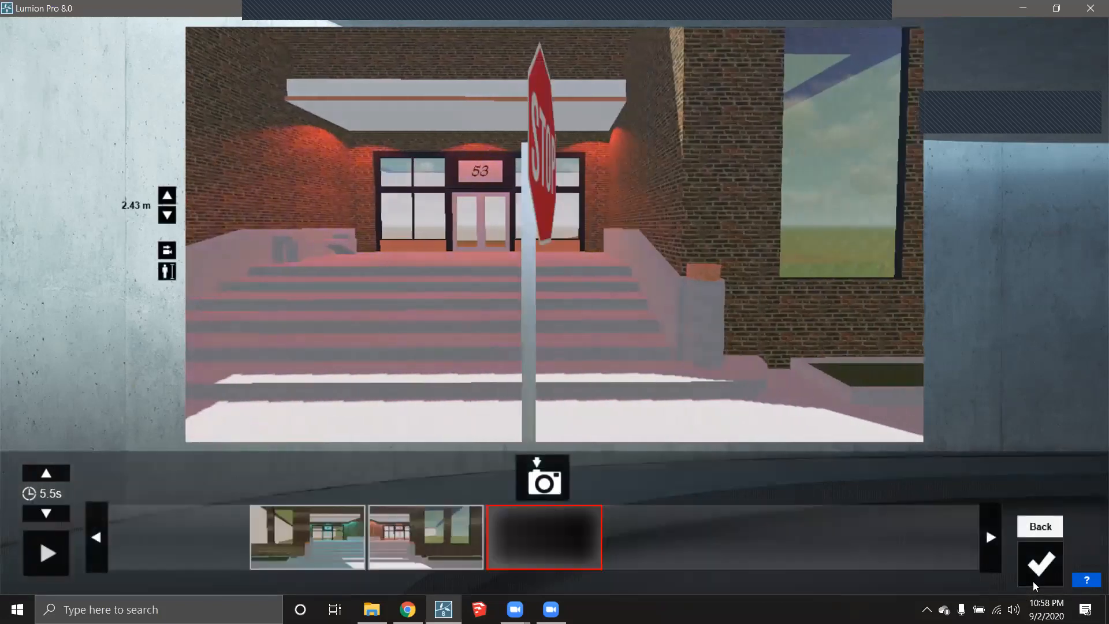
pyautogui.click(1039, 565)
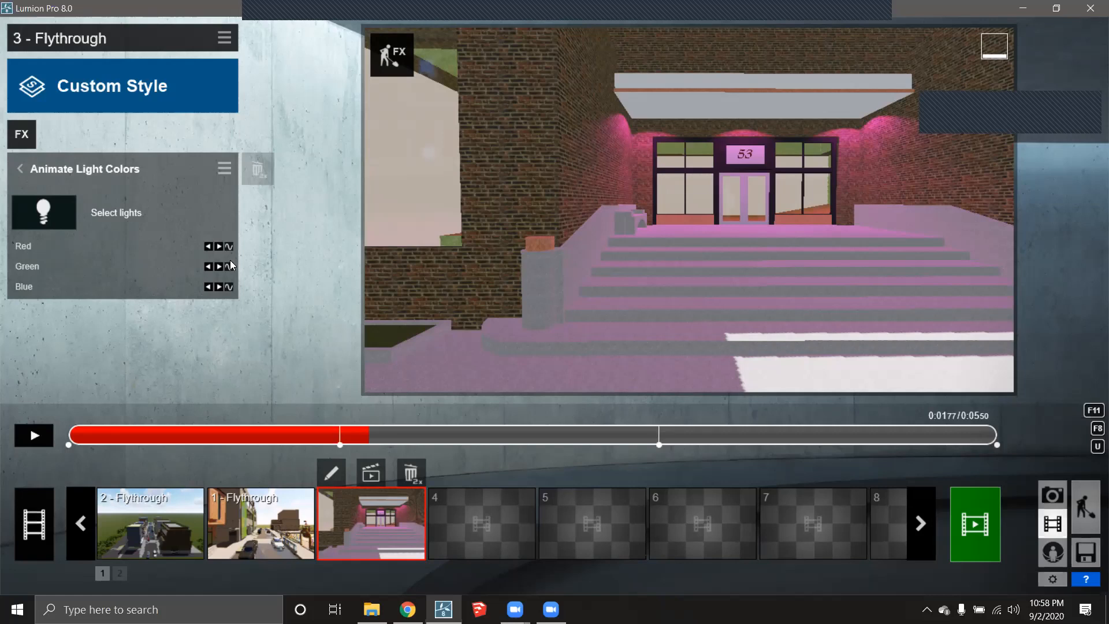
pyautogui.click(21, 134)
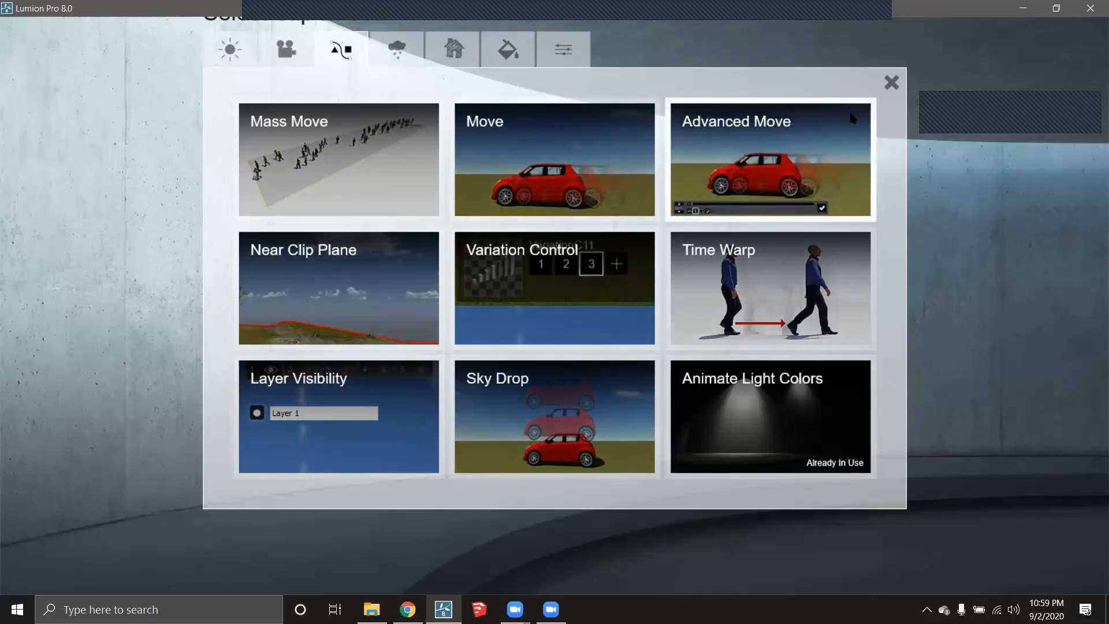
pyautogui.click(891, 83)
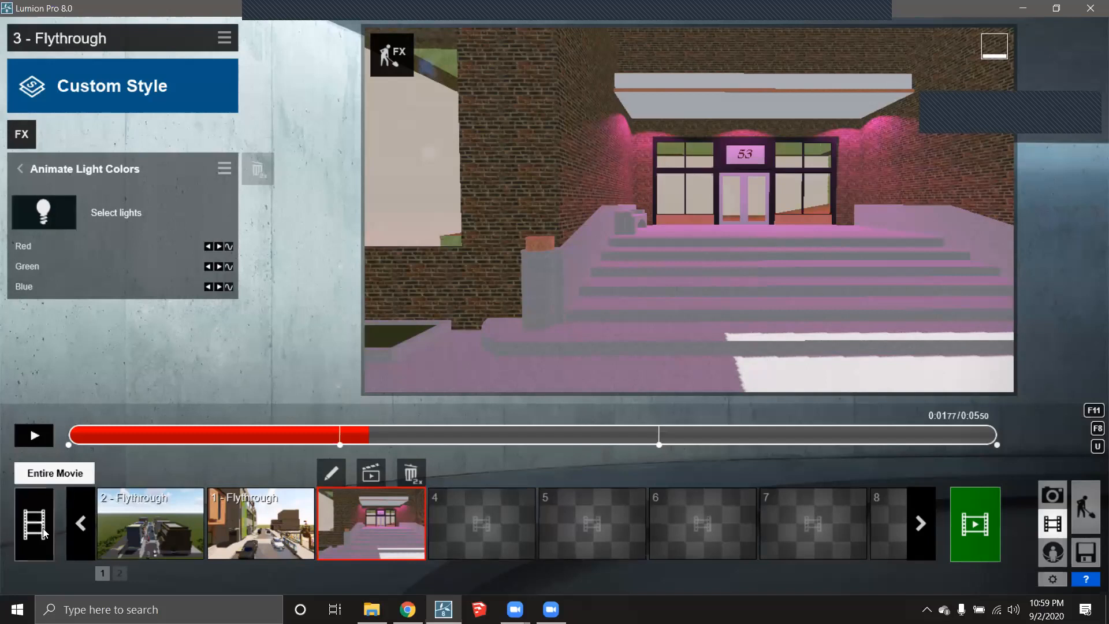
# - Play back the entire 21.9-second movie, then select empty clip slot 4
pyautogui.click(46, 495)
pyautogui.click(36, 437)
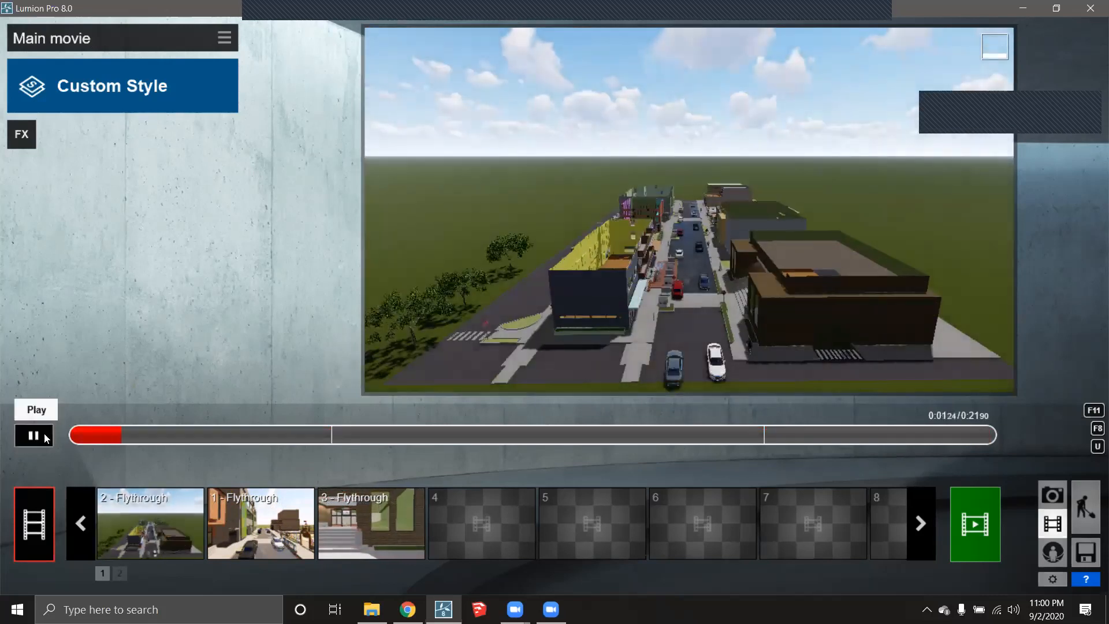
pyautogui.click(44, 436)
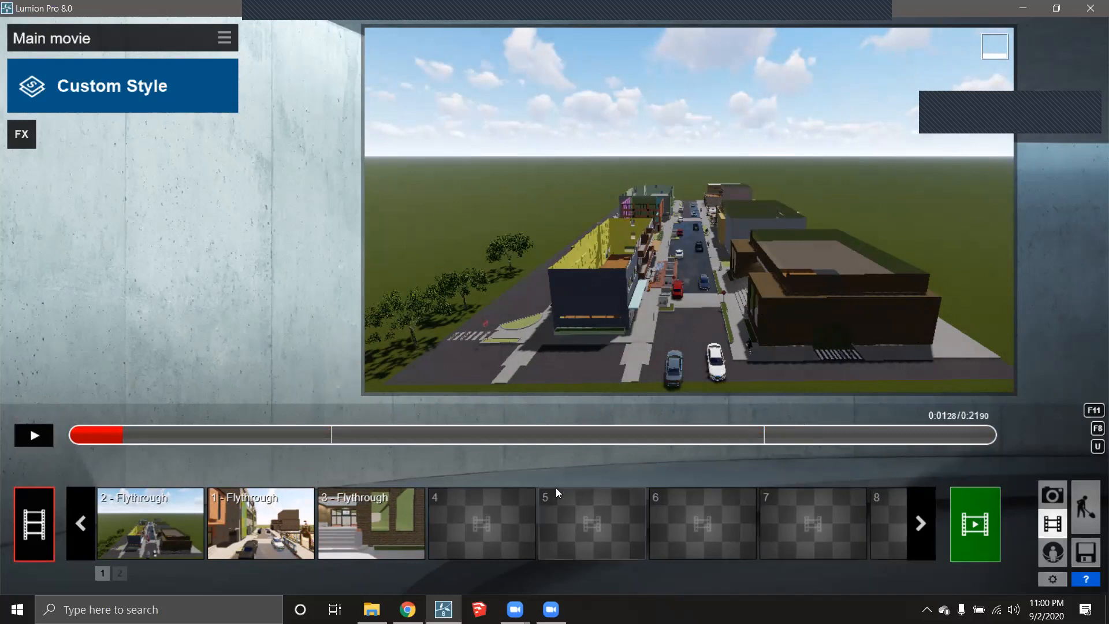
pyautogui.click(494, 513)
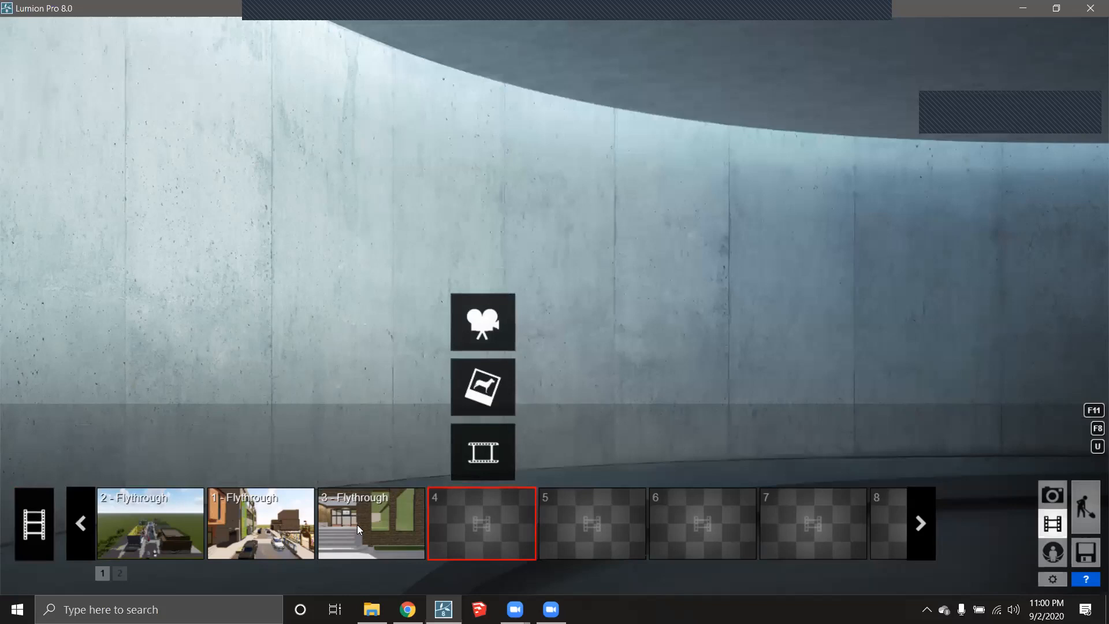
# - Record a new clip and capture its first keyframe looking down the car-lined street
pyautogui.click(494, 325)
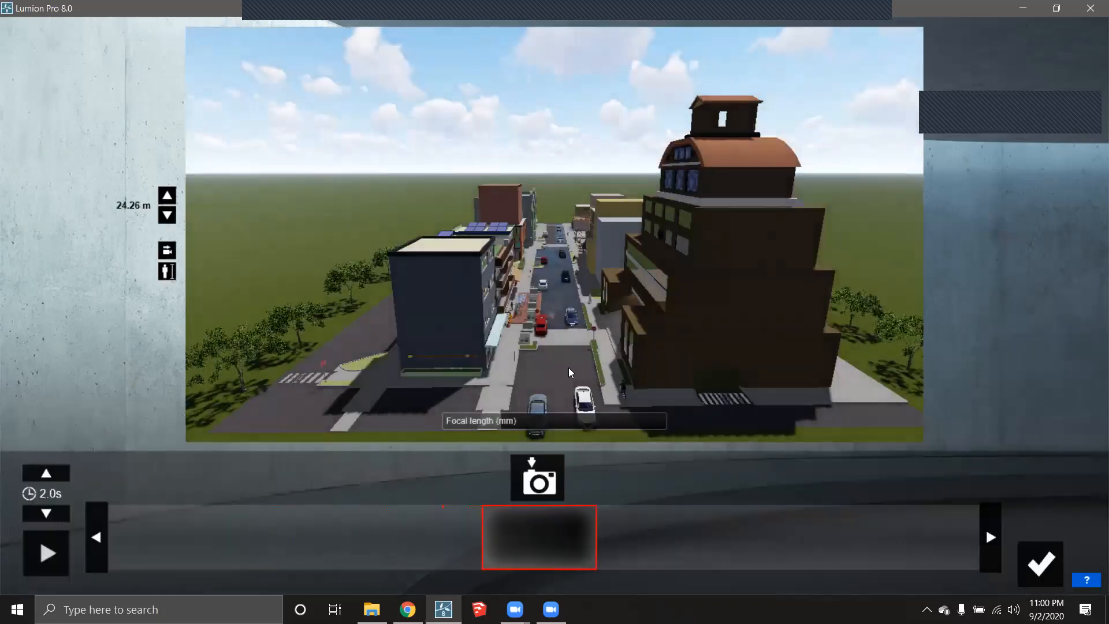
pyautogui.press('e')
pyautogui.press('w')
pyautogui.moveTo(568, 367); pyautogui.dragTo(572, 281, button='right')
pyautogui.press('w')
pyautogui.press('q')
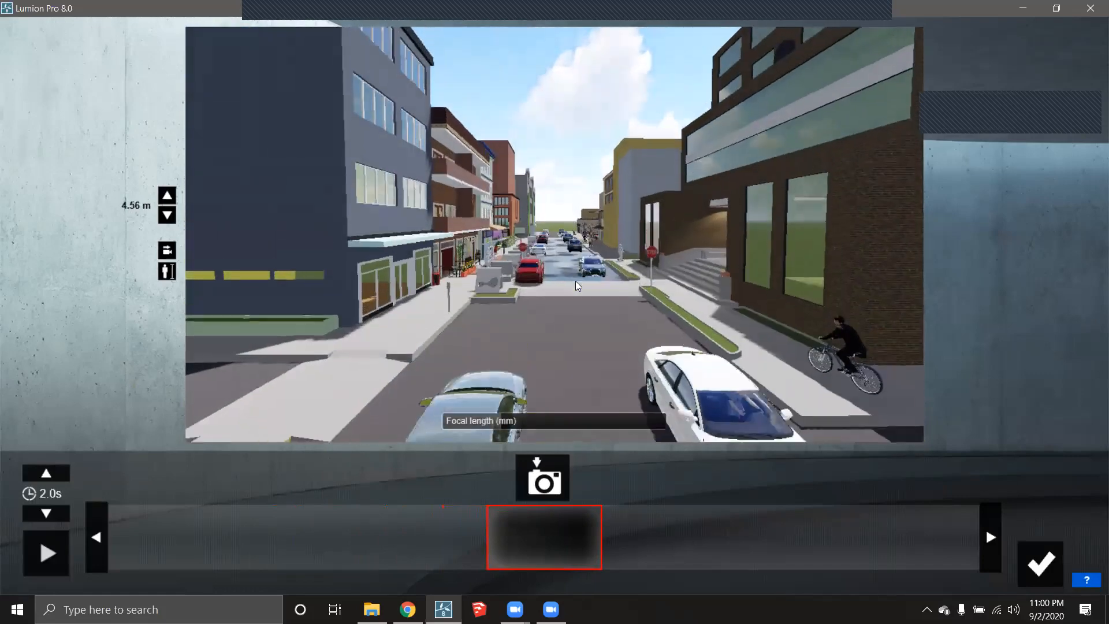
pyautogui.press('q')
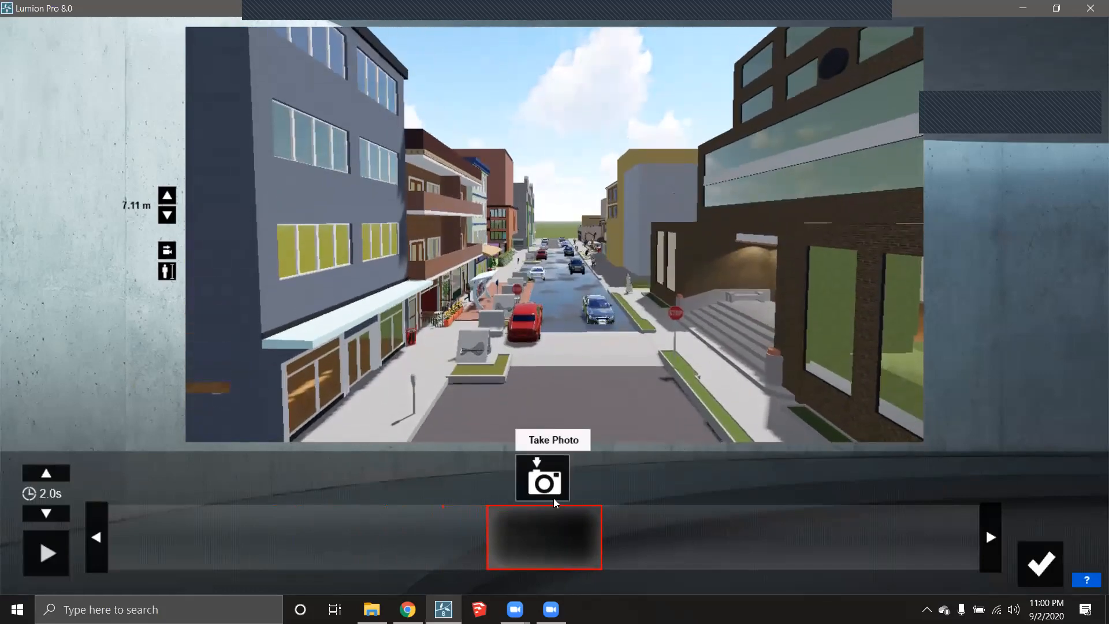
pyautogui.click(557, 487)
# - Fly further toward the playground end and capture the second keyframe
pyautogui.press('w')
pyautogui.press('e')
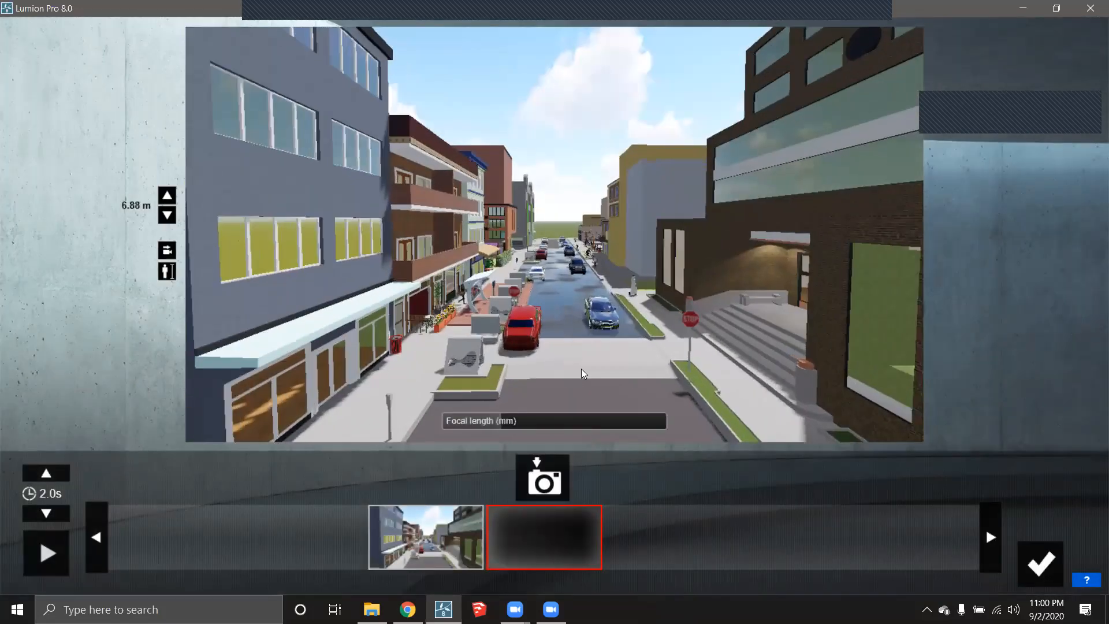
pyautogui.press('w')
pyautogui.press('e')
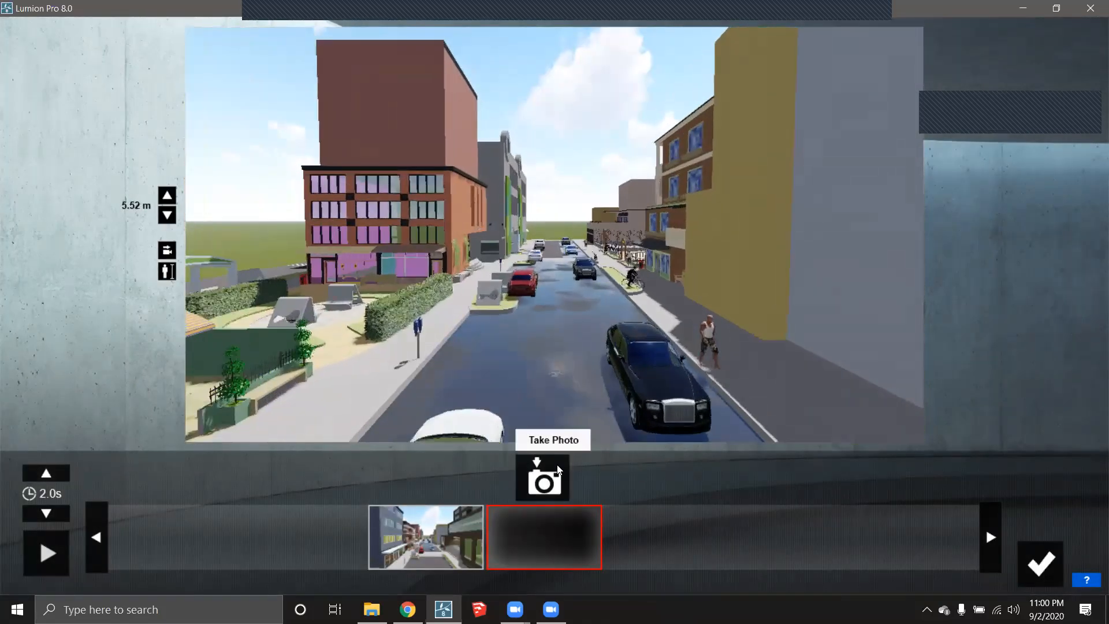
pyautogui.press('w')
pyautogui.press('e')
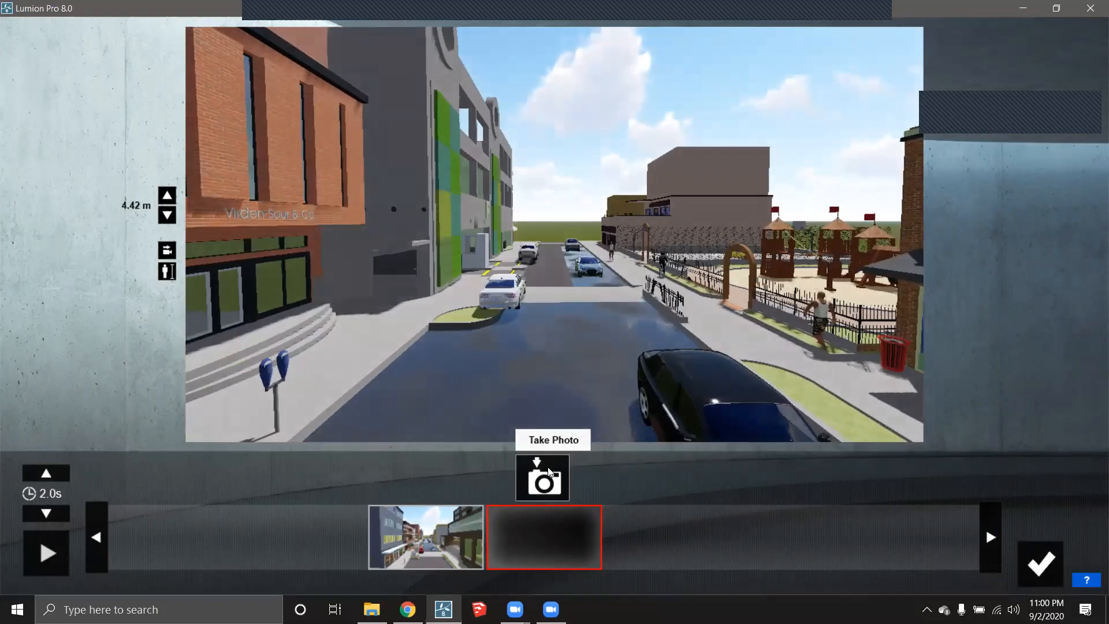
pyautogui.click(549, 470)
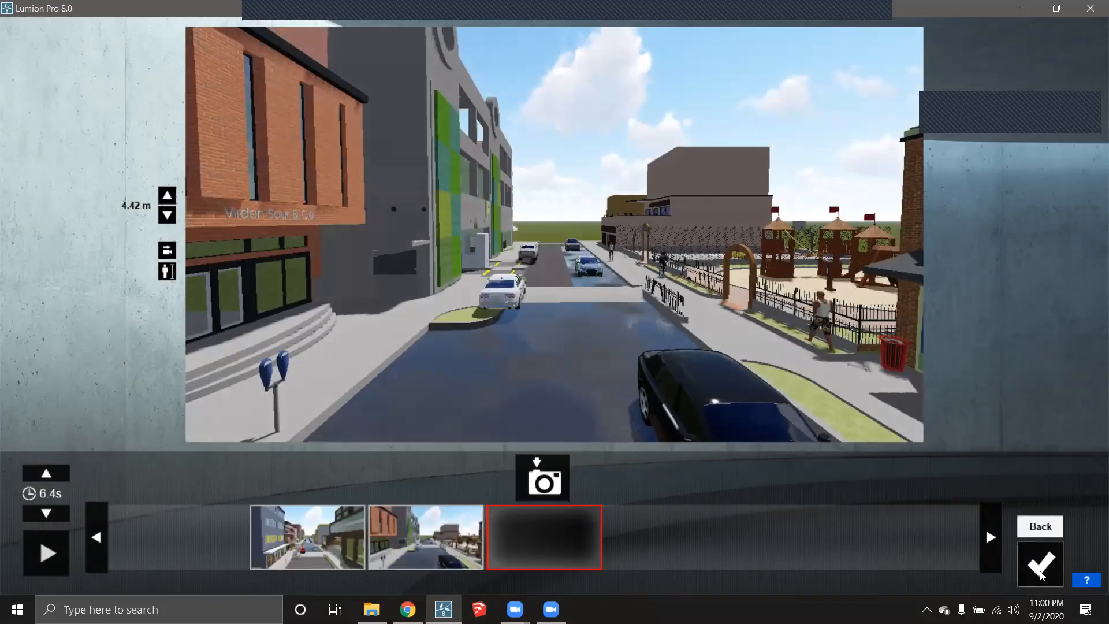
# - Save the 6.39 s 4 - Flythrough clip, play it, compare clip 1's effects, then reselect clip 4
pyautogui.click(1040, 561)
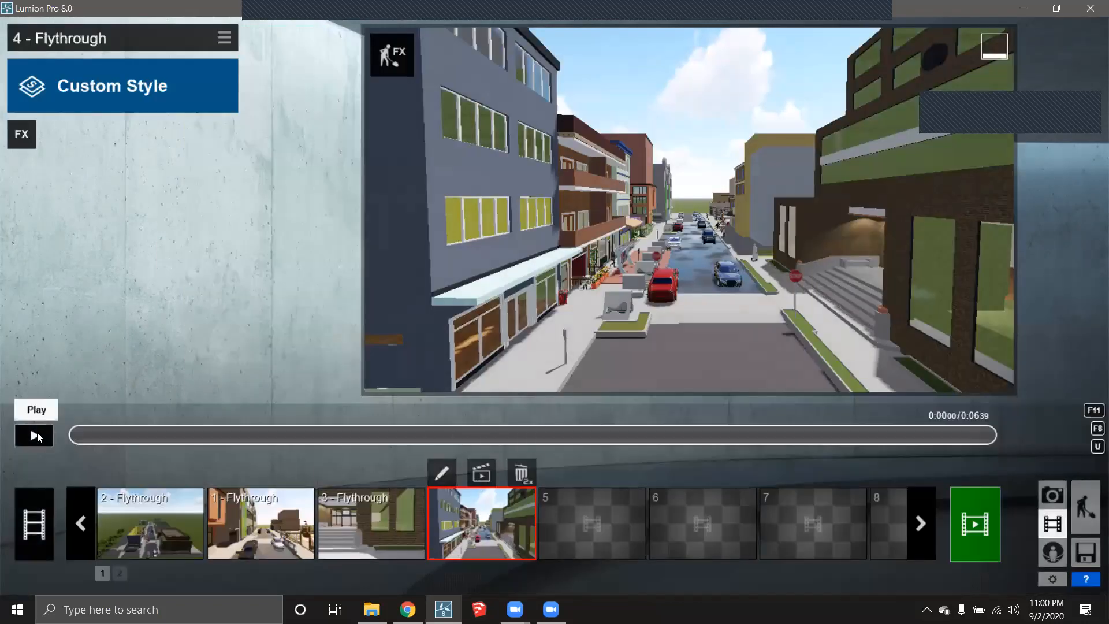
pyautogui.click(33, 434)
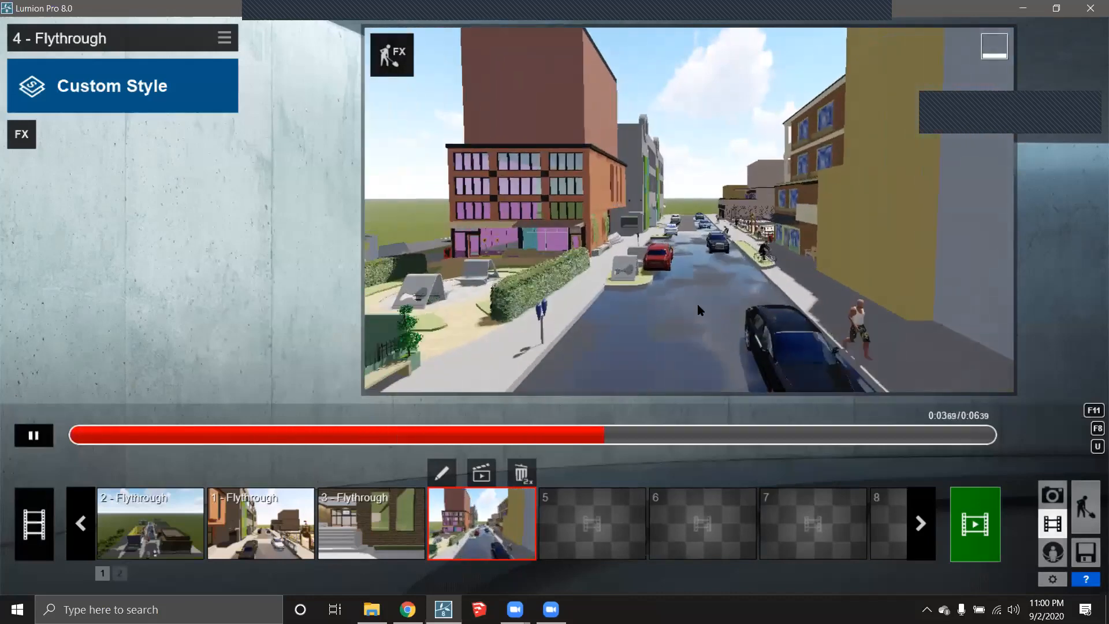
pyautogui.click(34, 435)
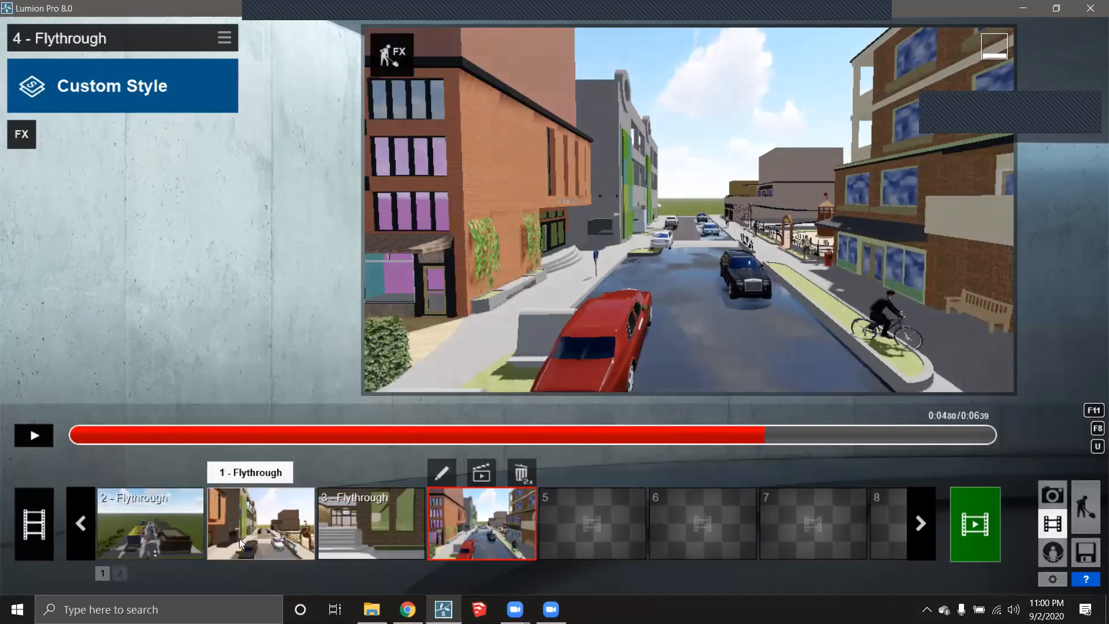
pyautogui.click(254, 546)
pyautogui.moveTo(43, 175)
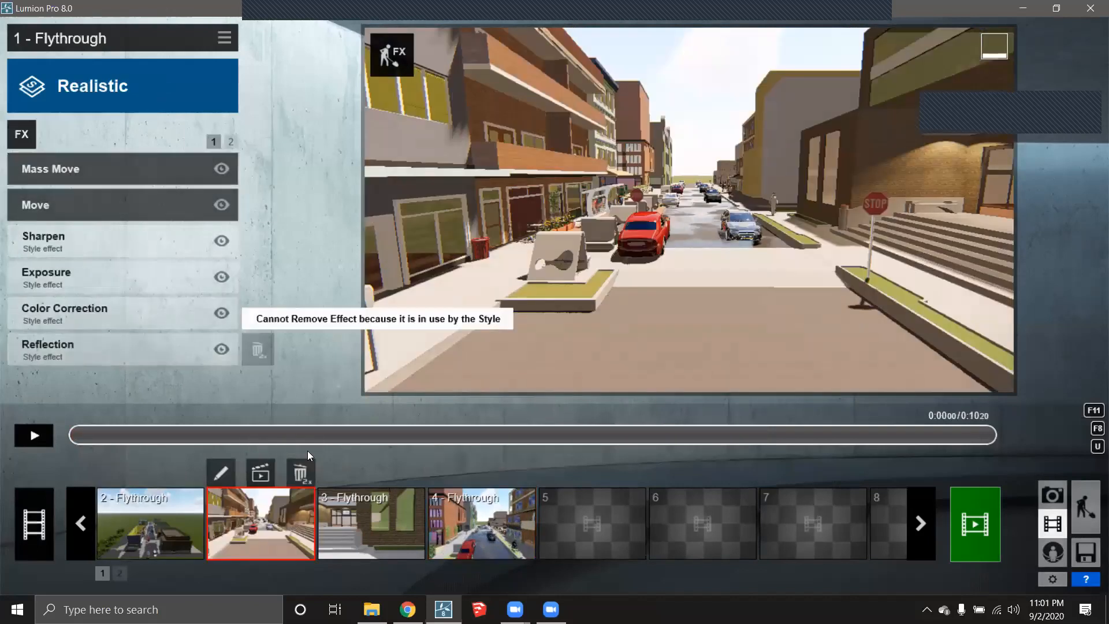
pyautogui.click(479, 525)
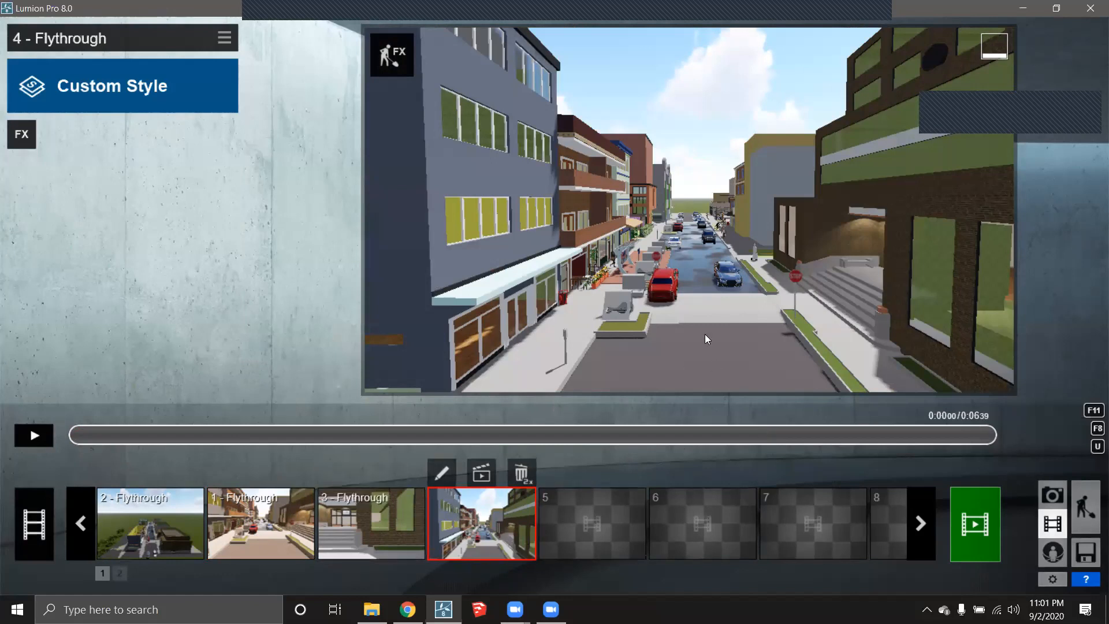
# - Add a Mass Move effect to clip 4 - Flythrough from the FX list
pyautogui.click(29, 138)
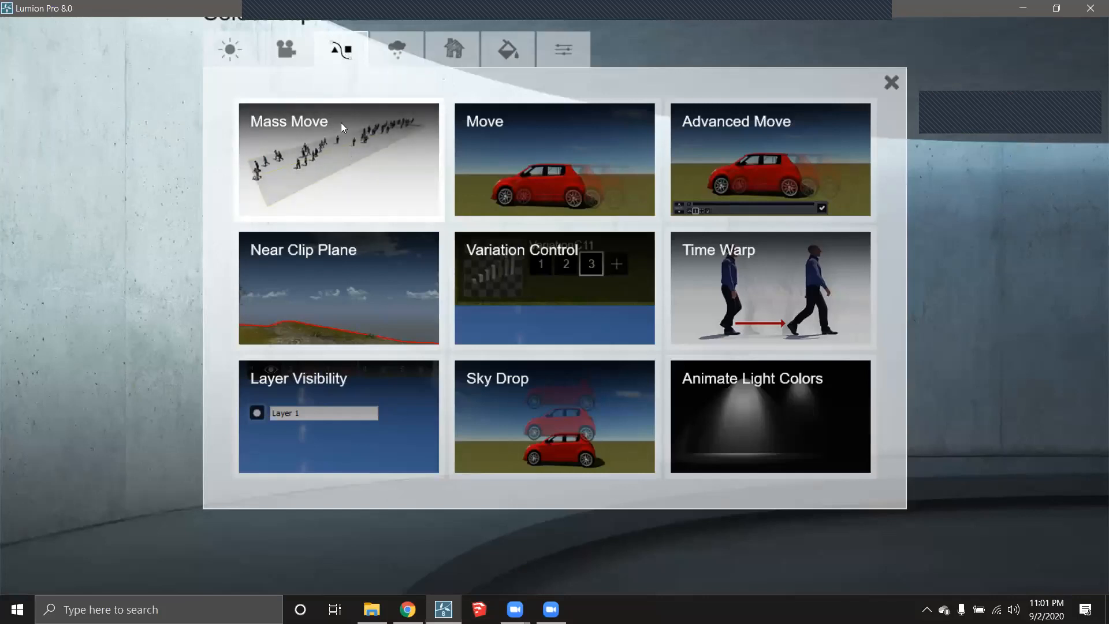
pyautogui.click(343, 153)
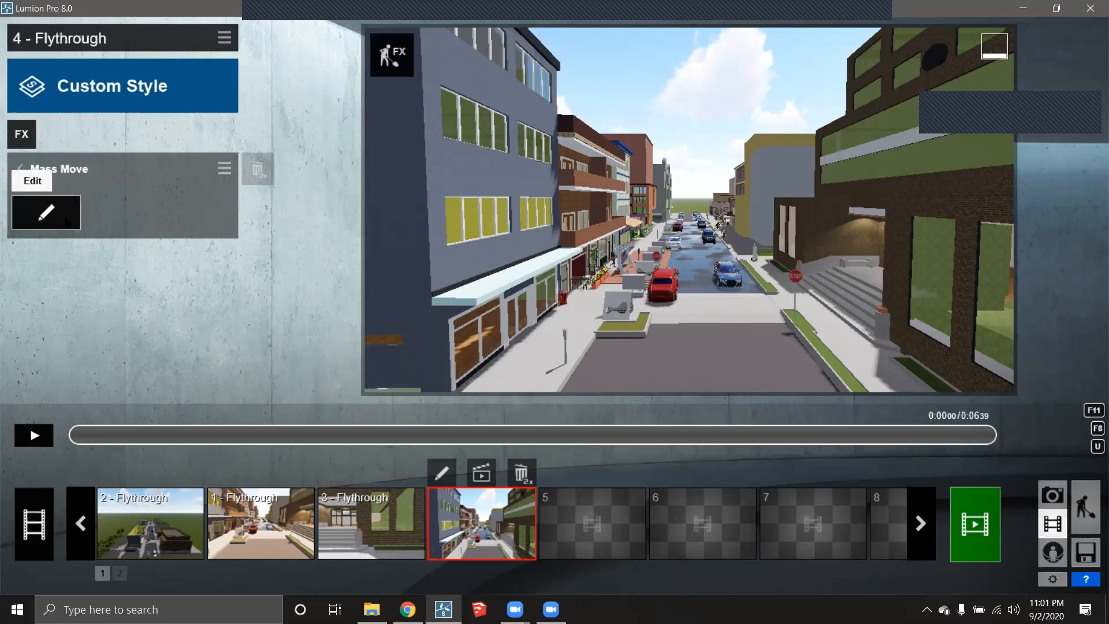
# - Draw a Mass Move path from the grey-blue car up the street at 56.77 km/h
pyautogui.click(46, 212)
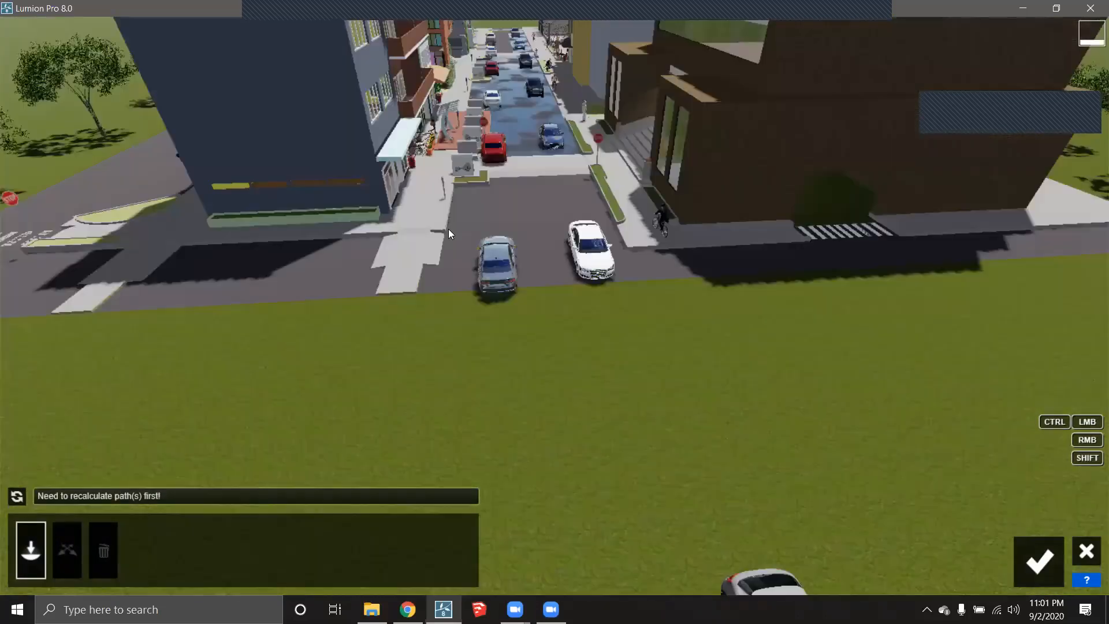
pyautogui.click(518, 268)
pyautogui.click(499, 58)
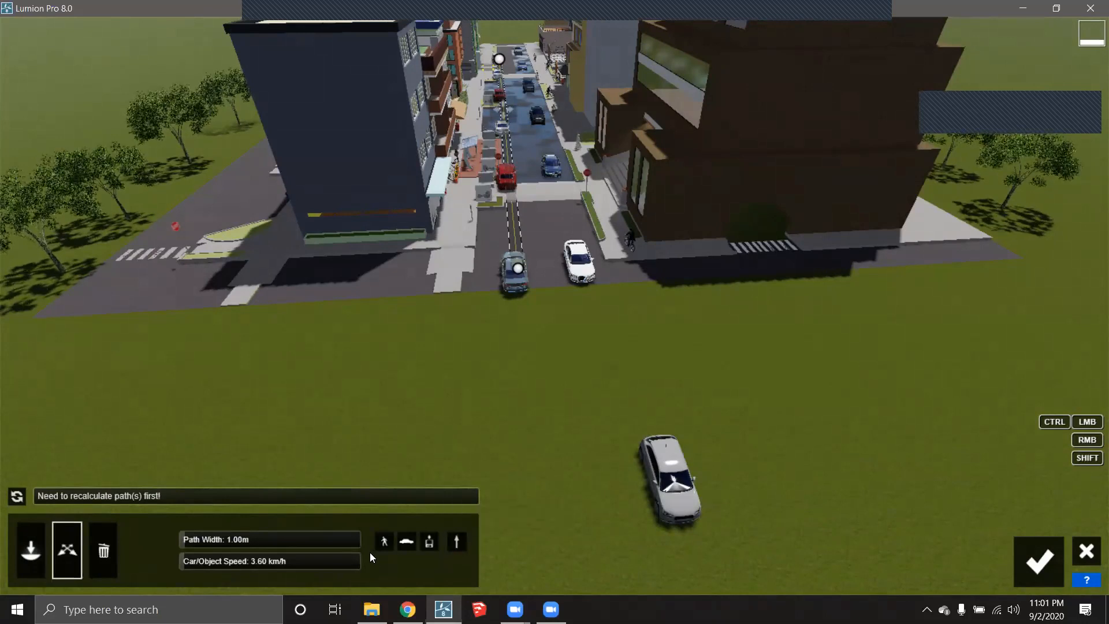
pyautogui.moveTo(193, 561); pyautogui.dragTo(253, 562)
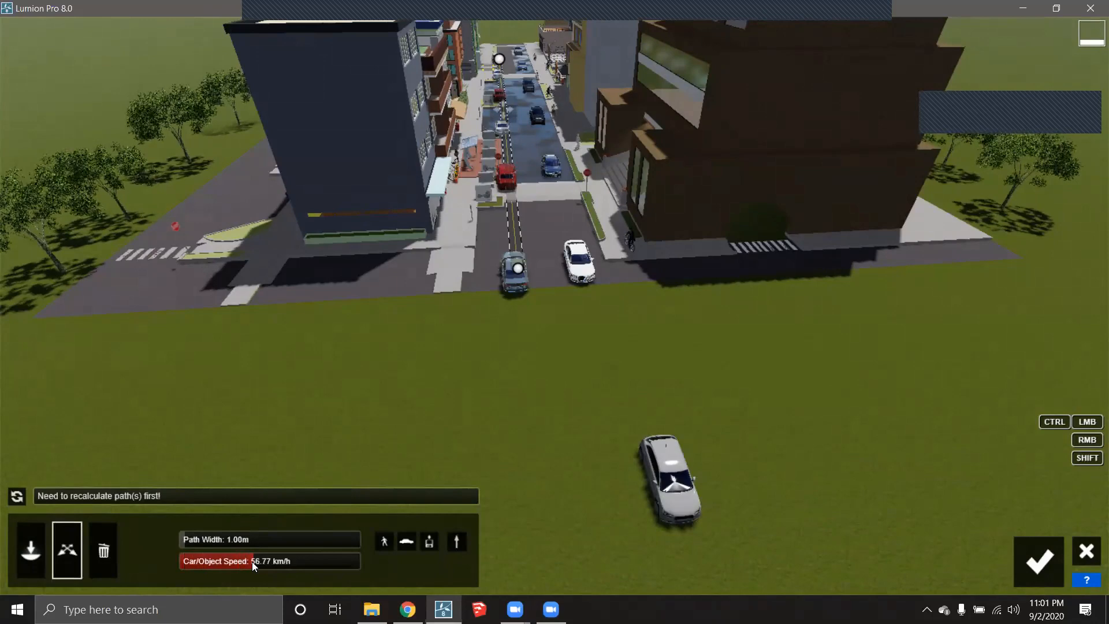
pyautogui.scroll(2, 551, 195)
pyautogui.scroll(-5, 551, 195)
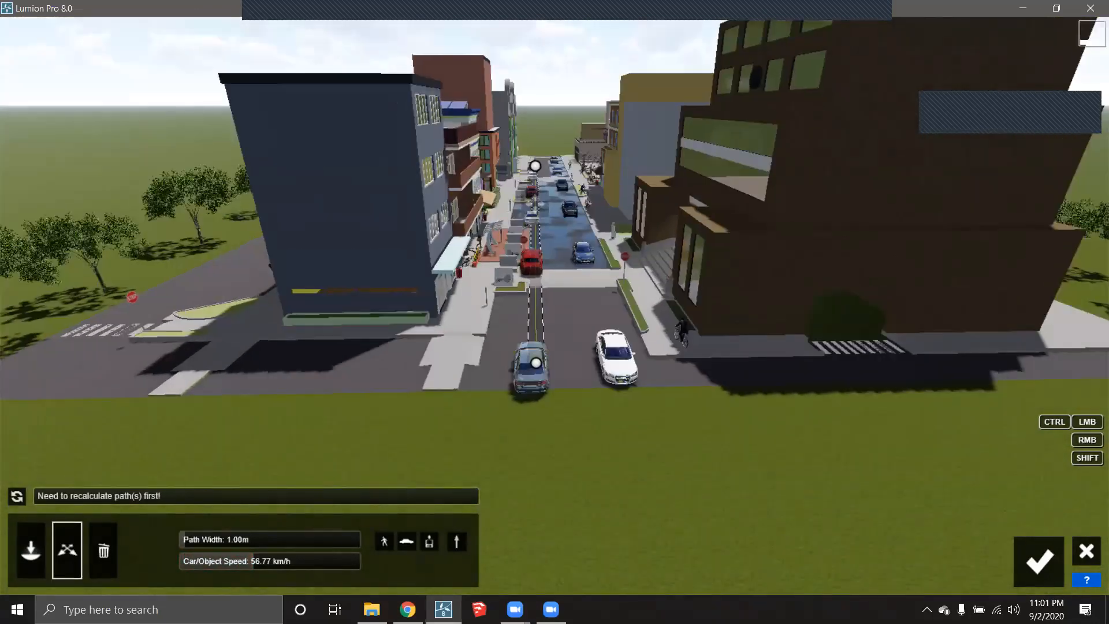
pyautogui.scroll(2, 573, 150)
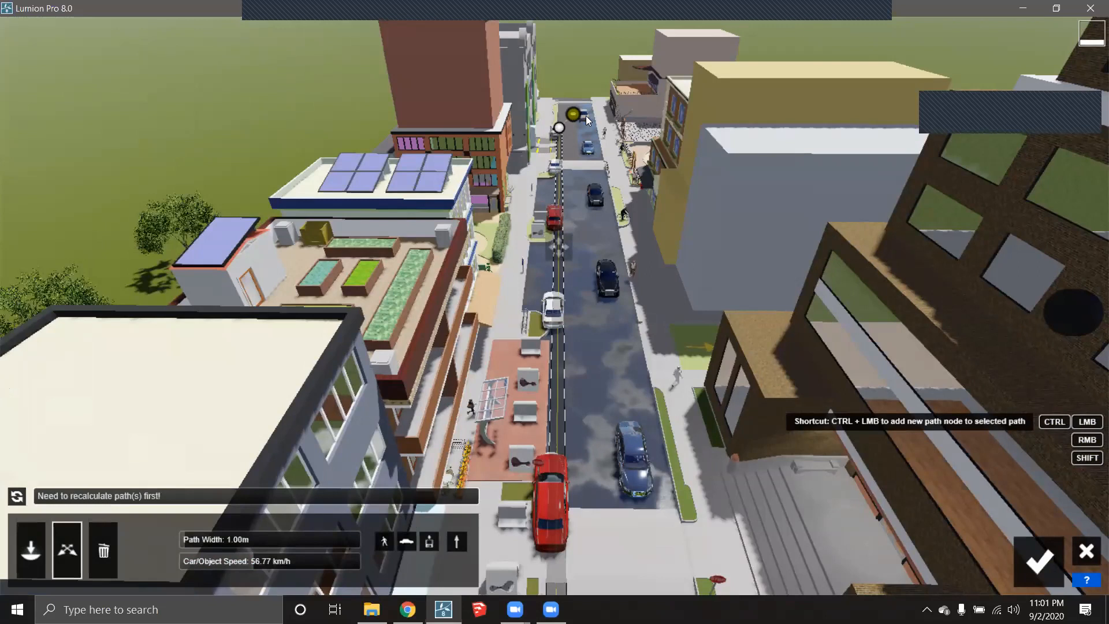
# - Extend the traffic path with three more nodes further down the street and return to the clip
pyautogui.keyDown('ctrl'); pyautogui.click(587, 119); pyautogui.keyUp('ctrl')
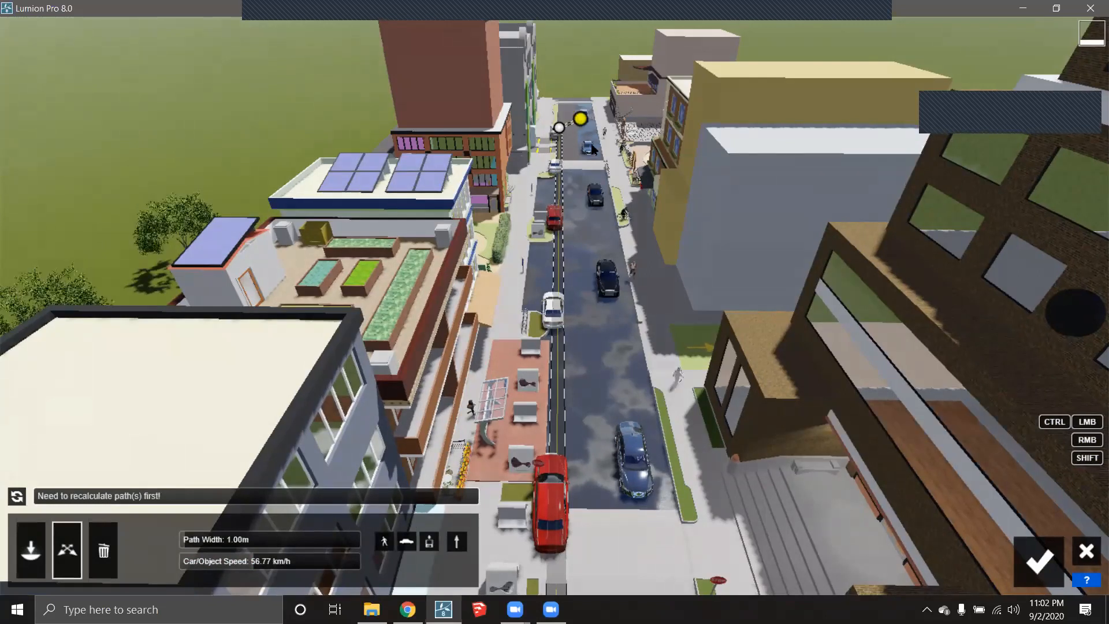
pyautogui.keyDown('ctrl'); pyautogui.click(591, 210); pyautogui.keyUp('ctrl')
pyautogui.keyDown('ctrl'); pyautogui.click(621, 383); pyautogui.keyUp('ctrl')
pyautogui.keyDown('ctrl'); pyautogui.click(607, 402); pyautogui.keyUp('ctrl')
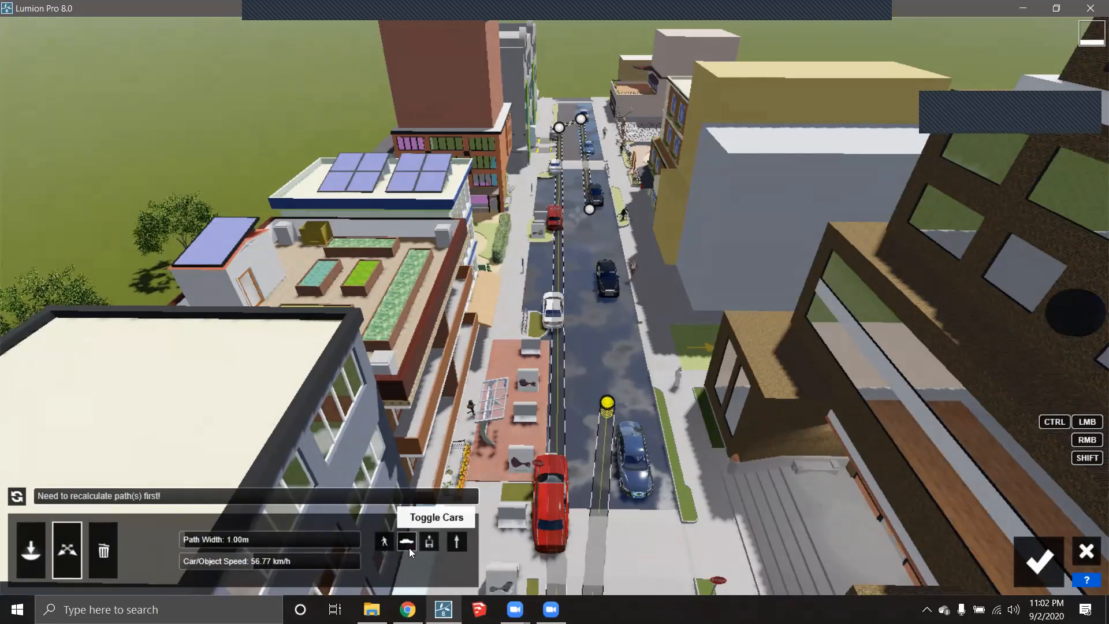
pyautogui.click(1038, 559)
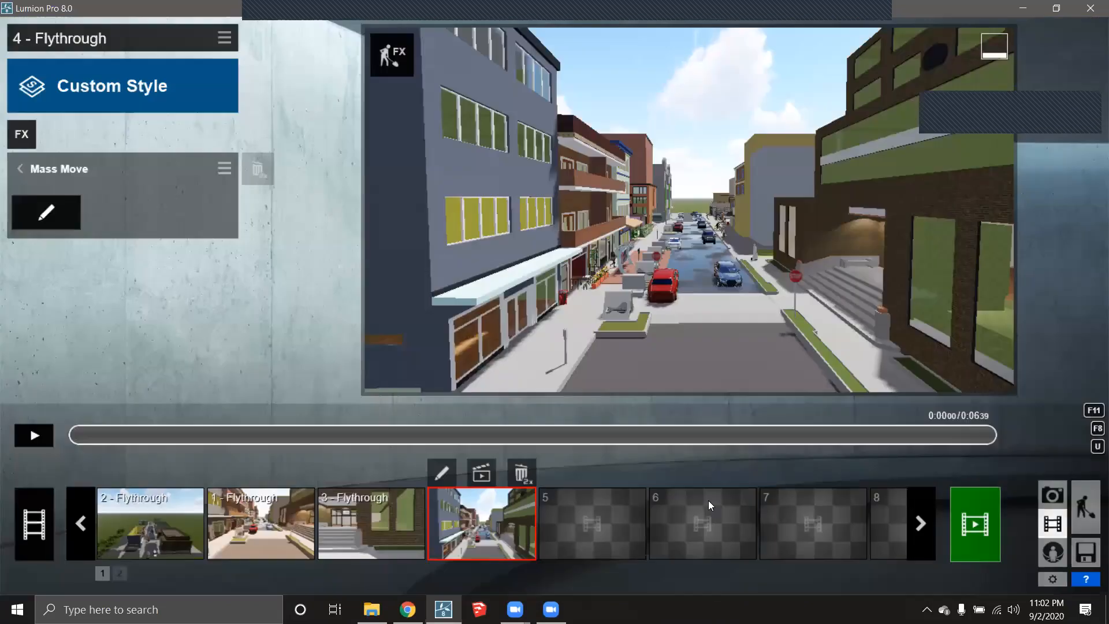
# - Play and pause the 4 - Flythrough preview to watch the Mass Move traffic
pyautogui.click(33, 436)
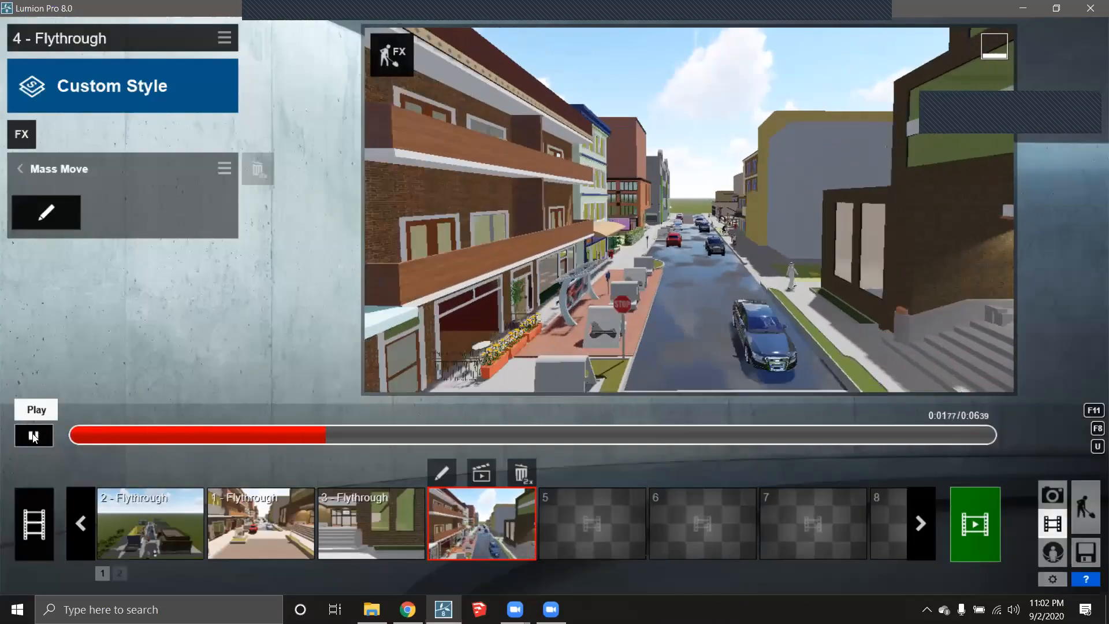
pyautogui.click(33, 436)
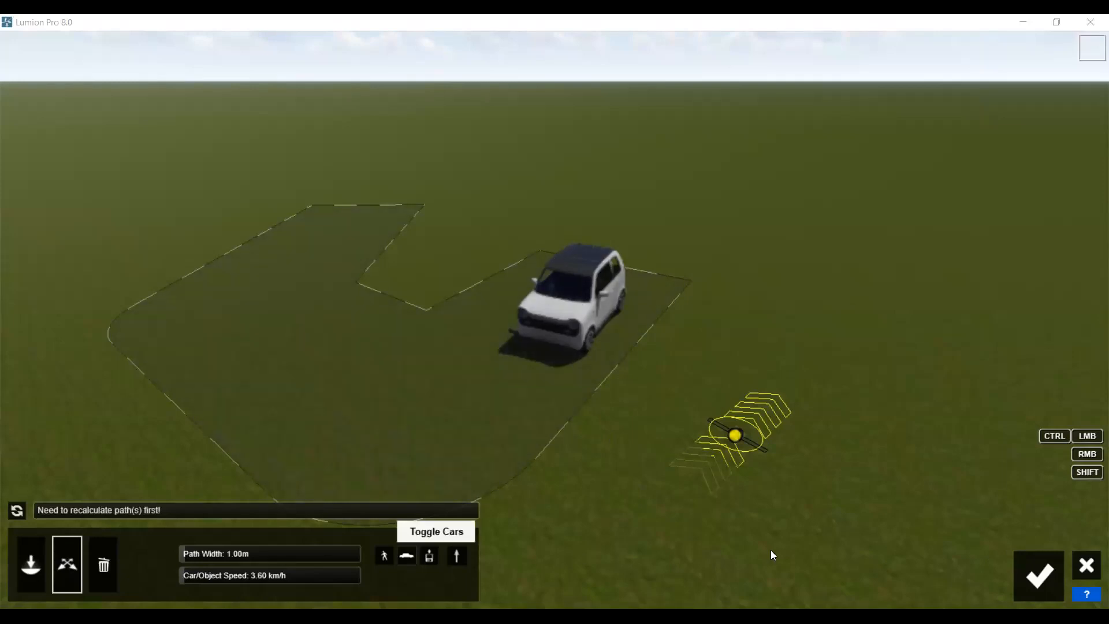
# - Preview 1 - Flythrough, set the white car's path width to 2.37 m, and reopen path editing
pyautogui.click(1038, 575)
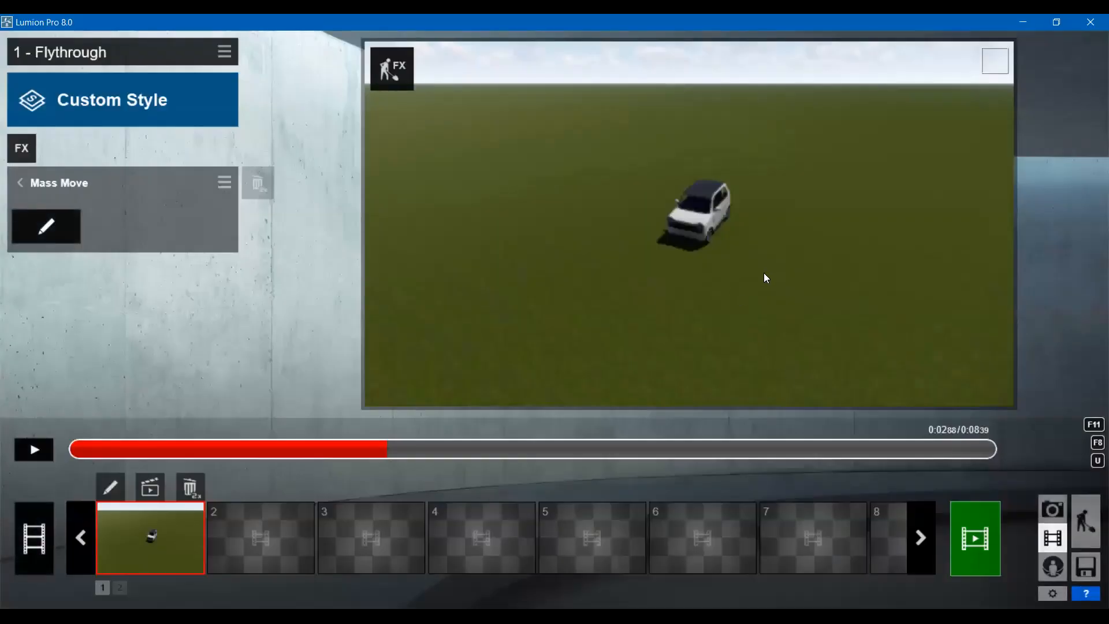
pyautogui.click(51, 446)
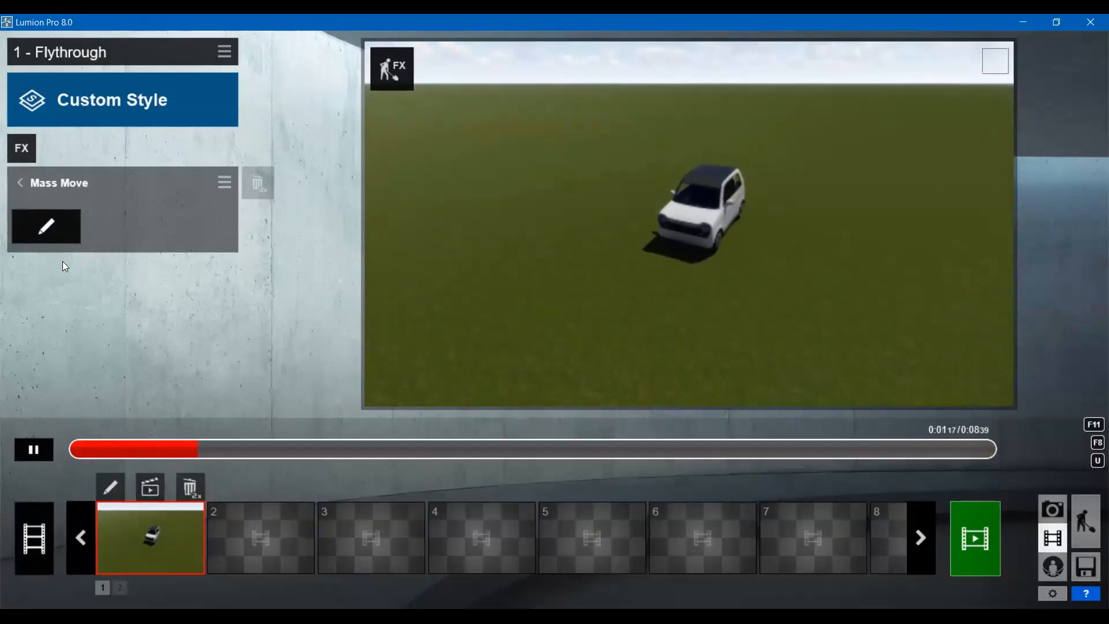
pyautogui.click(46, 226)
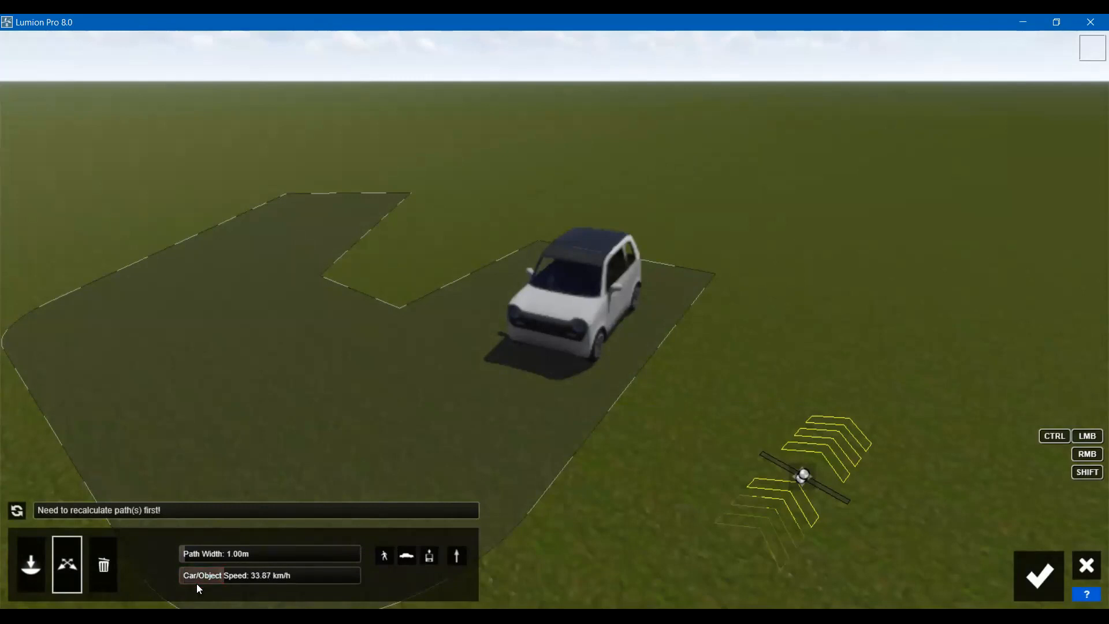
pyautogui.click(196, 555)
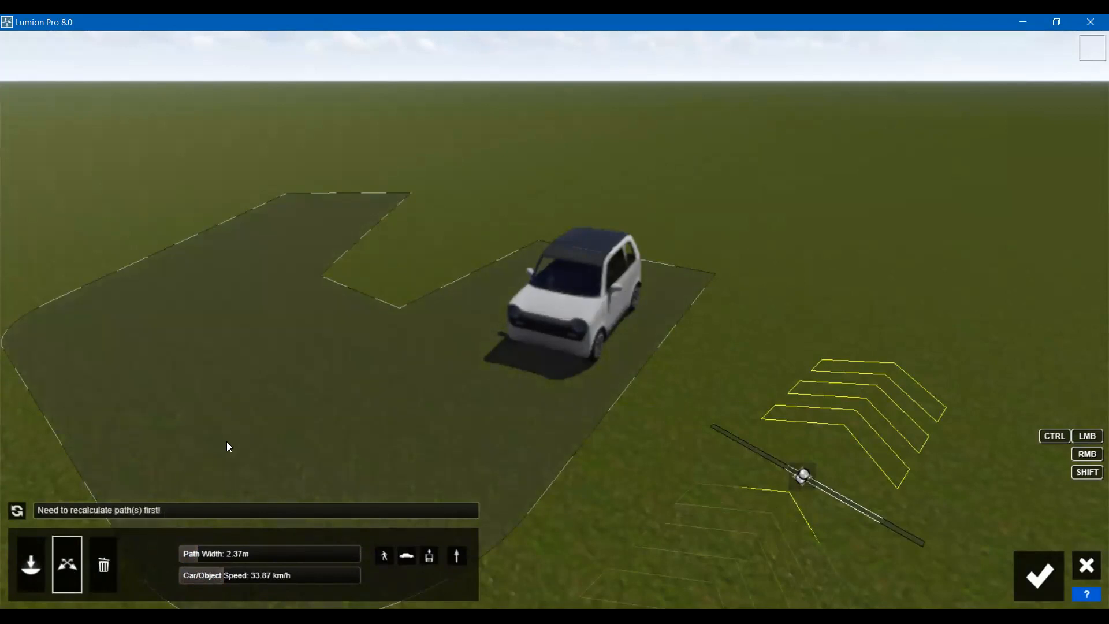
pyautogui.scroll(-2, 229, 439)
pyautogui.scroll(-2, 229, 439)
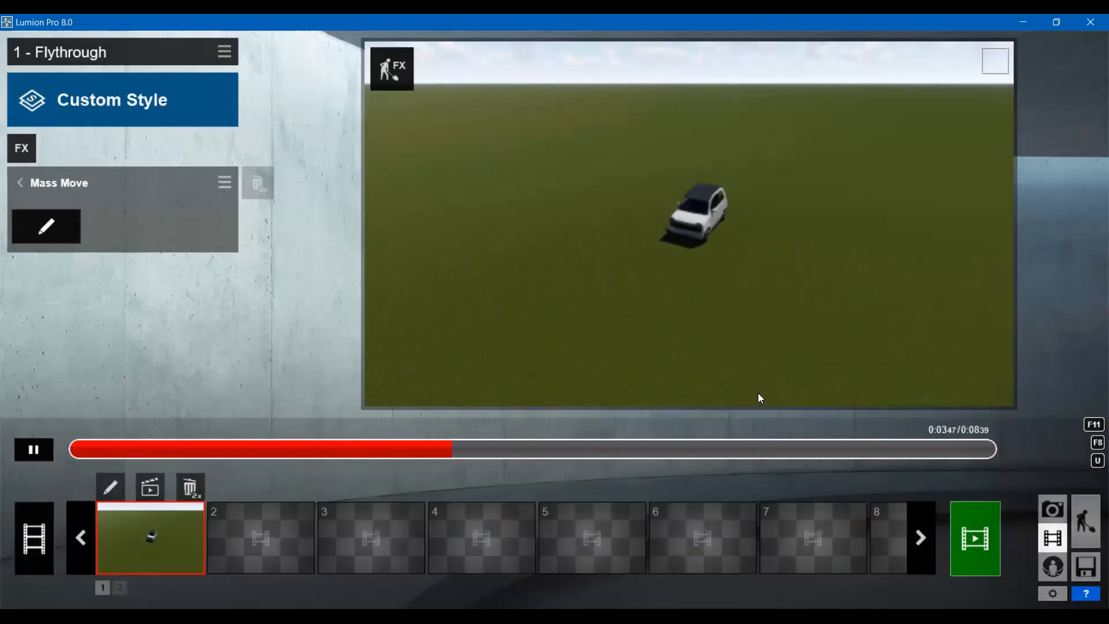
pyautogui.click(46, 227)
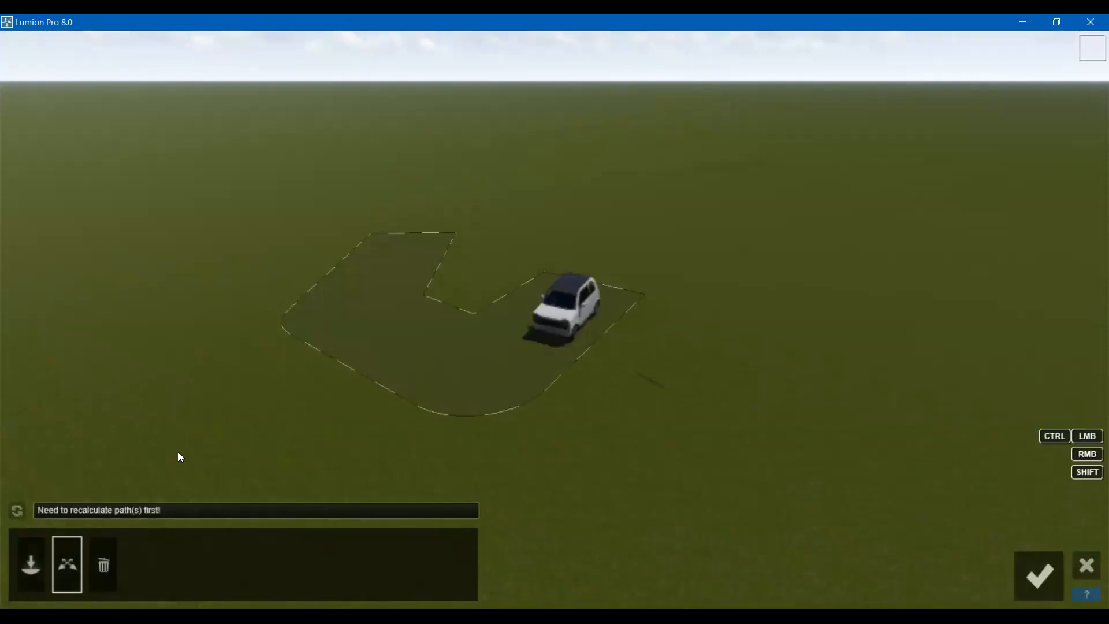
# - Replace the car's path with a bent two-segment path at about 31.64 km/h
pyautogui.click(106, 570)
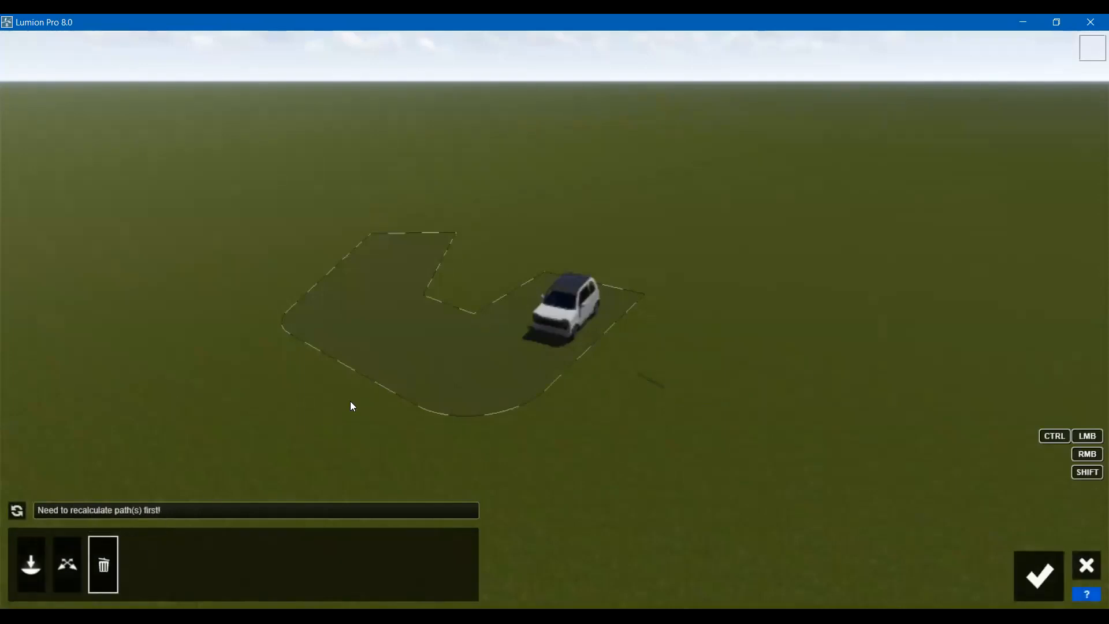
pyautogui.click(391, 372)
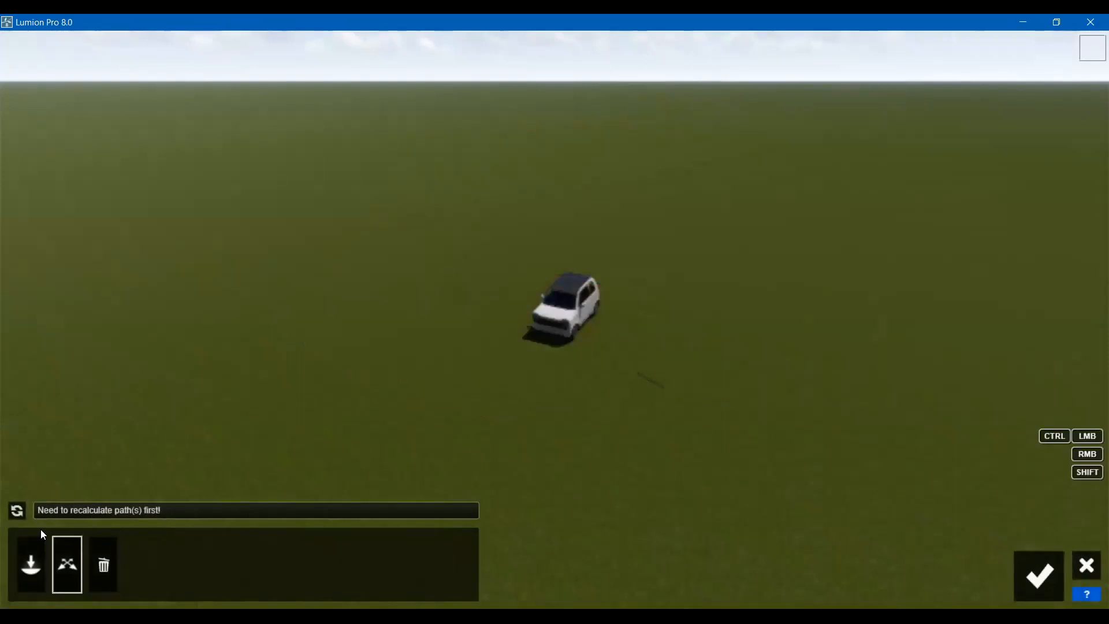
pyautogui.click(31, 556)
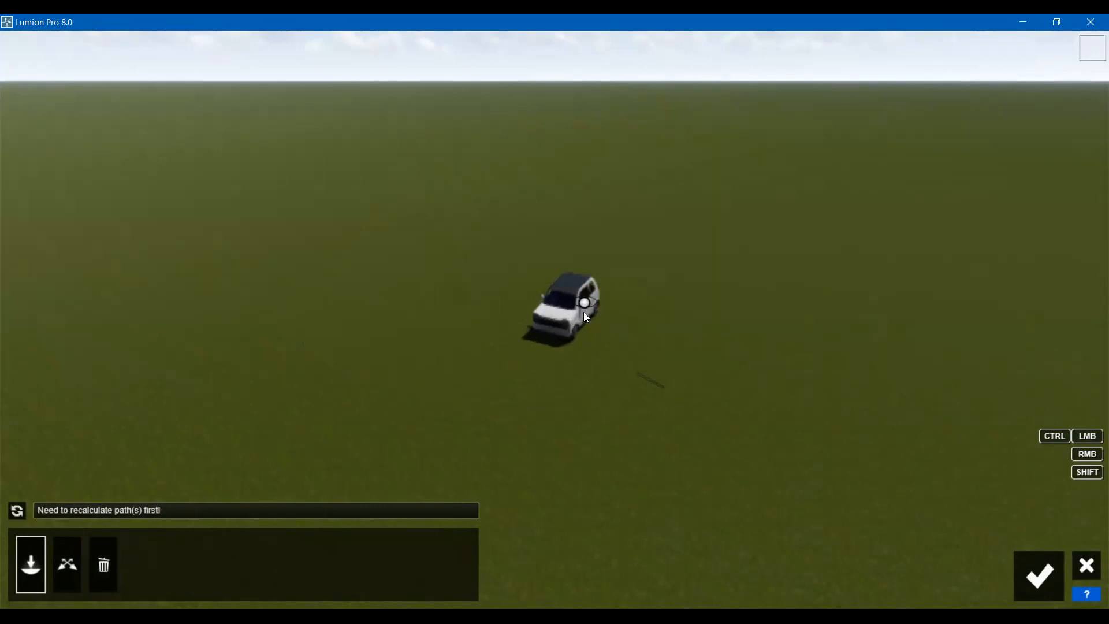
pyautogui.click(558, 339)
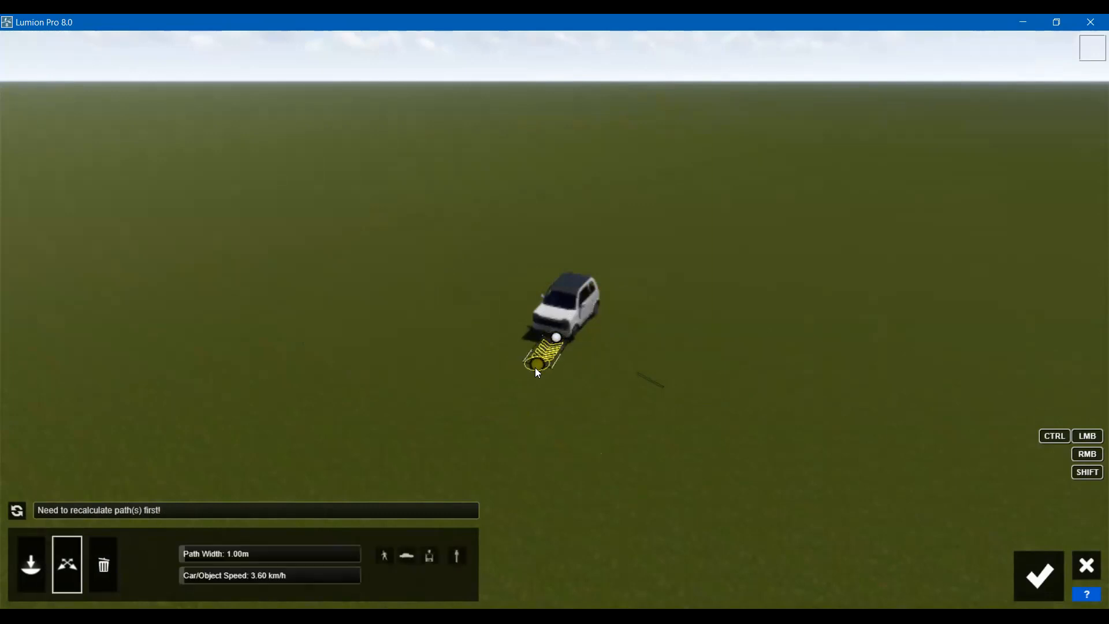
pyautogui.moveTo(507, 392); pyautogui.dragTo(354, 460)
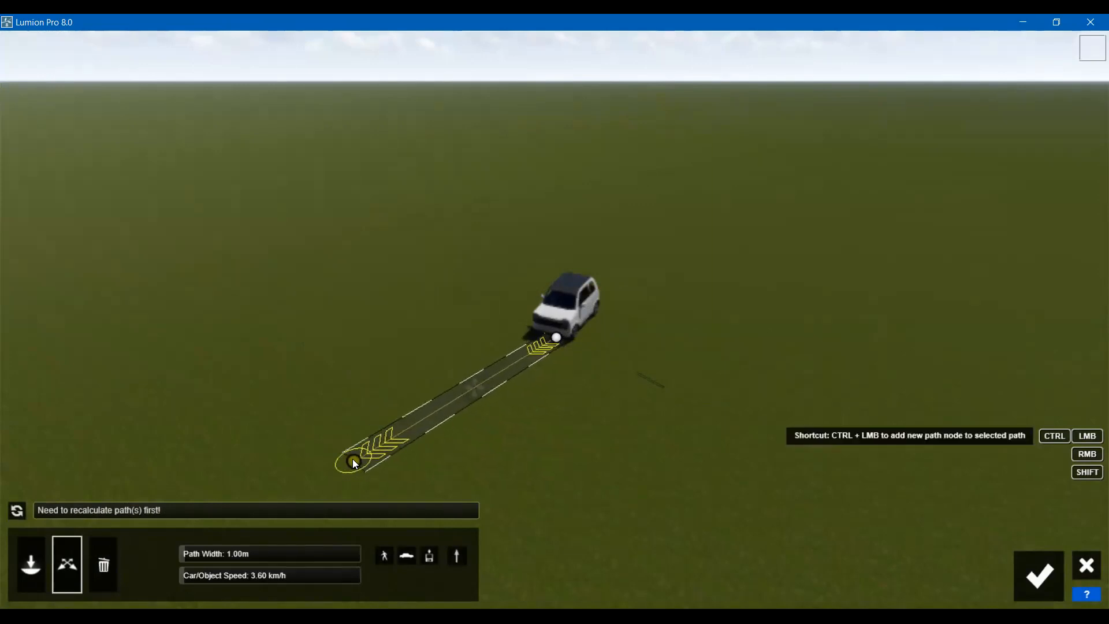
pyautogui.keyDown('ctrl'); pyautogui.click(315, 451); pyautogui.keyUp('ctrl')
pyautogui.moveTo(347, 463); pyautogui.dragTo(303, 405)
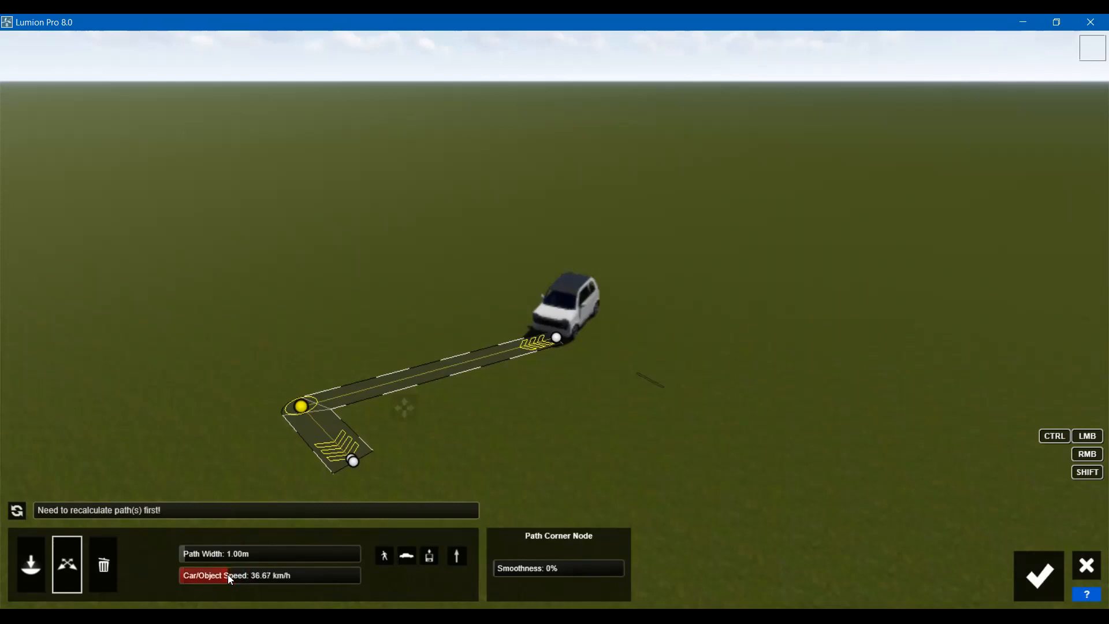
pyautogui.moveTo(229, 576); pyautogui.dragTo(223, 575)
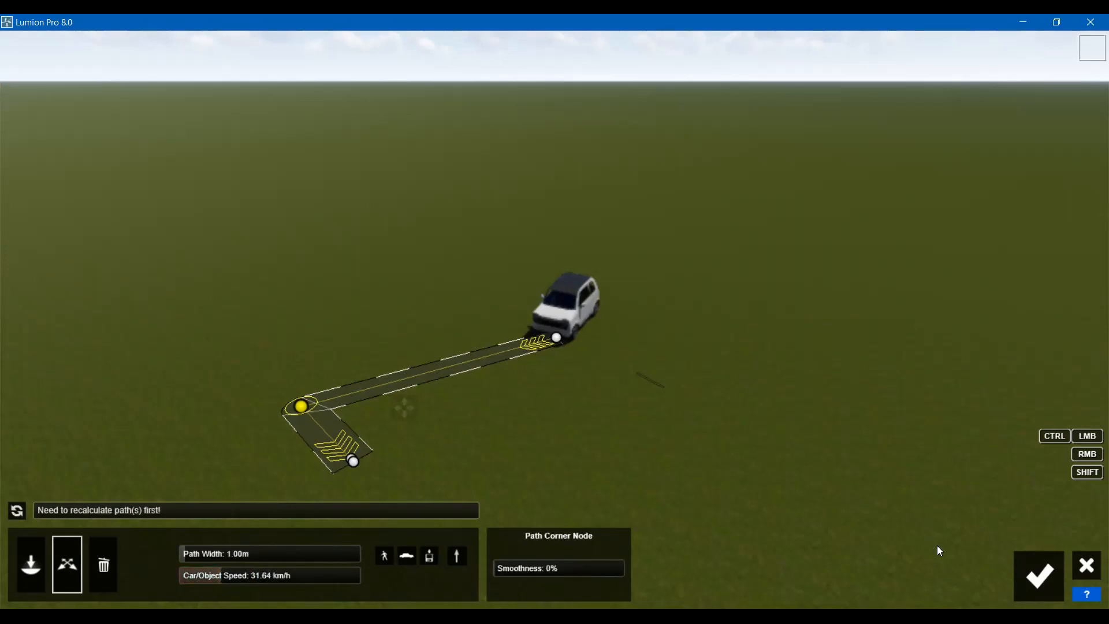
pyautogui.click(1038, 573)
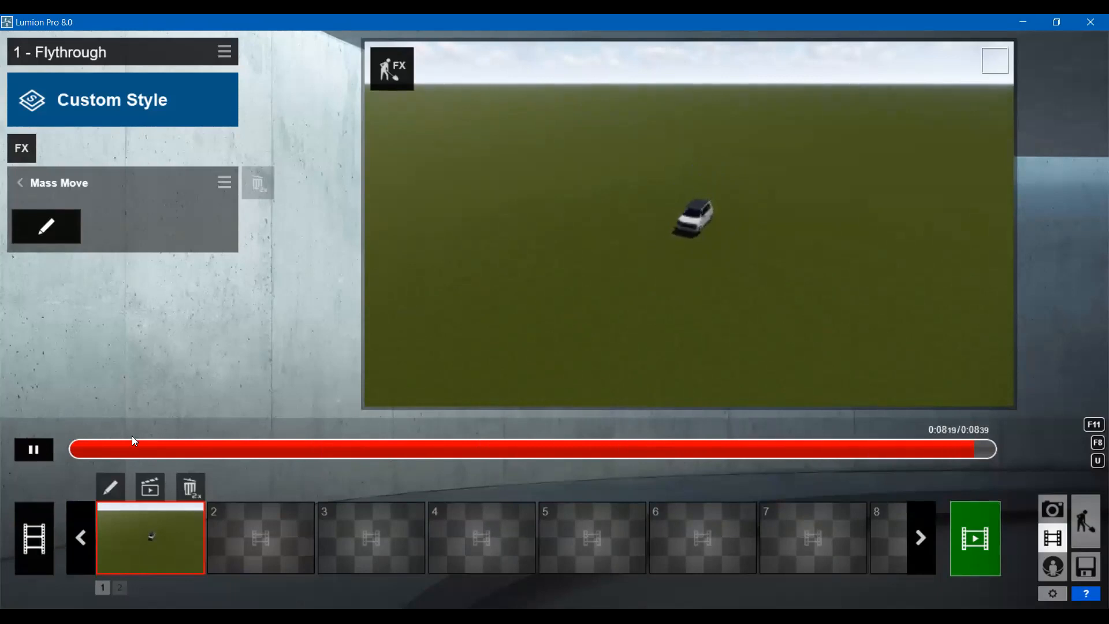
# - Place a blue car from Transport on the grass beside the white car, then return to clip 1 - Flythrough
pyautogui.click(1089, 522)
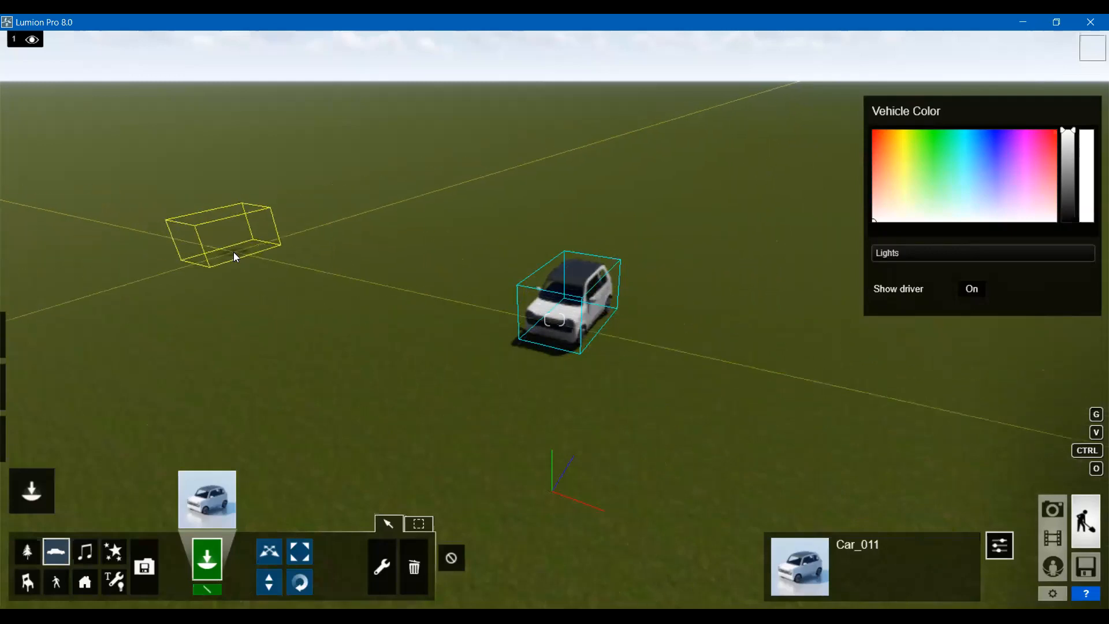
pyautogui.click(233, 251)
pyautogui.moveTo(149, 182); pyautogui.dragTo(138, 194, button='right')
pyautogui.press('s')
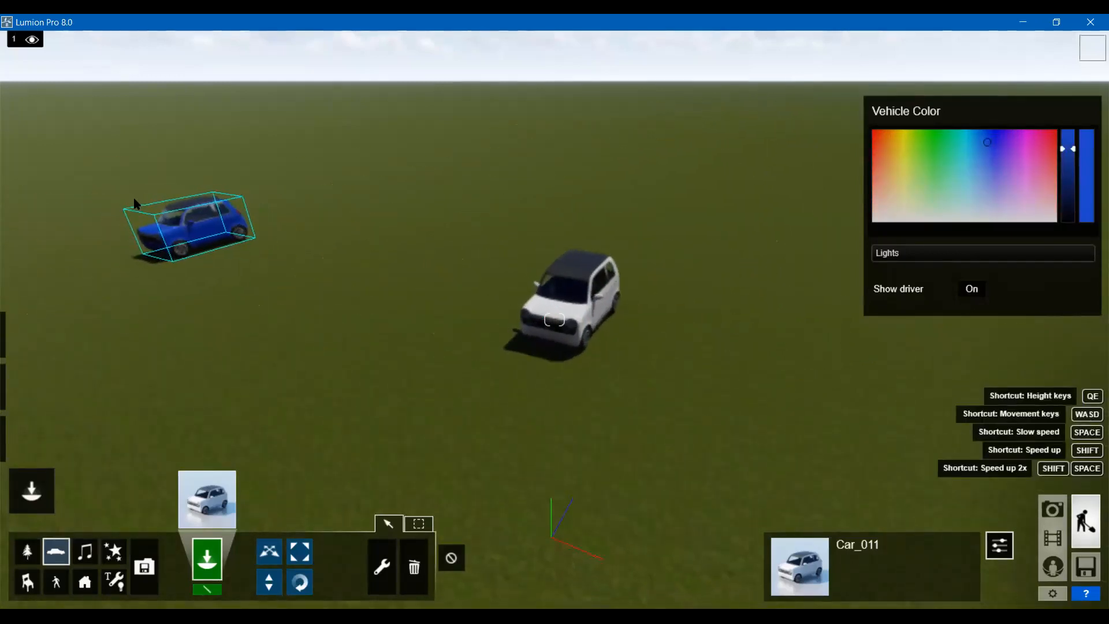
pyautogui.press('a')
pyautogui.press('w')
pyautogui.press('a')
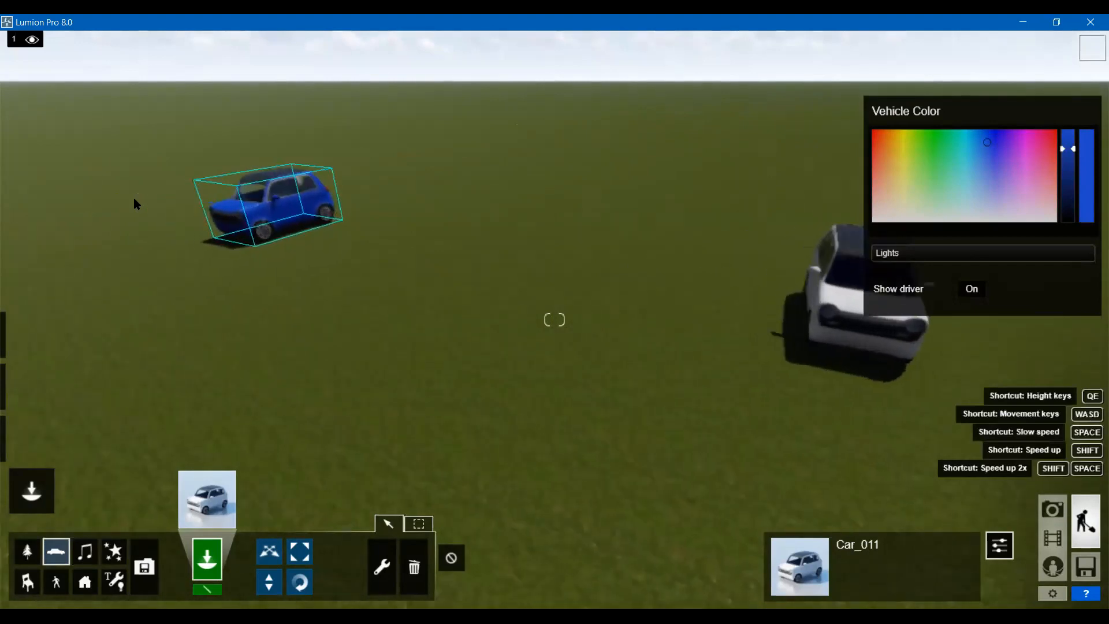
pyautogui.press('w')
pyautogui.press('e')
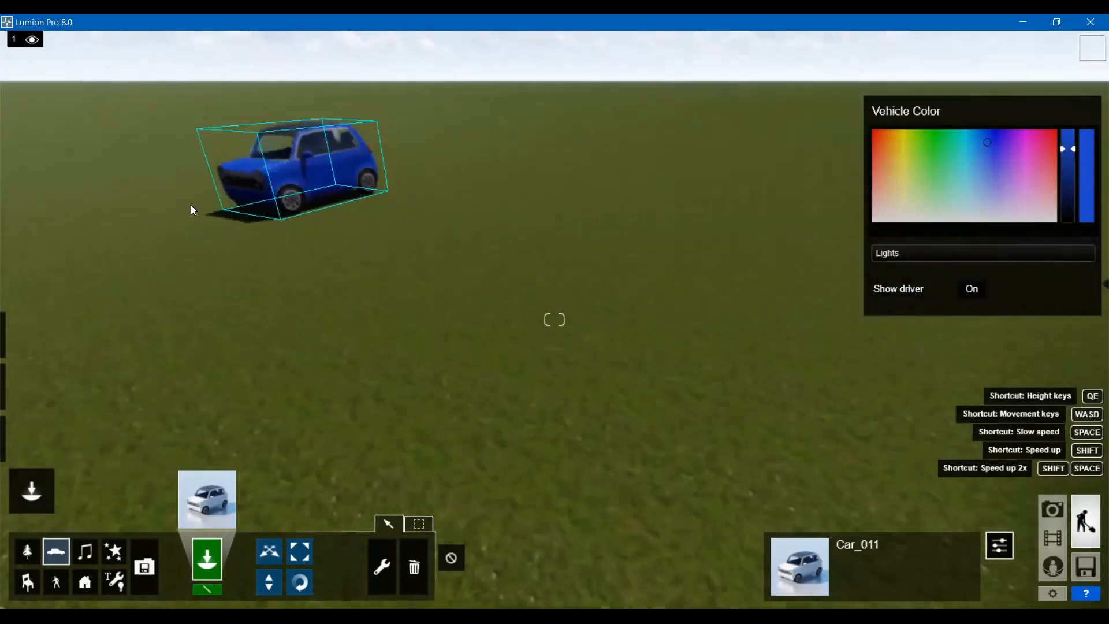
pyautogui.press('q')
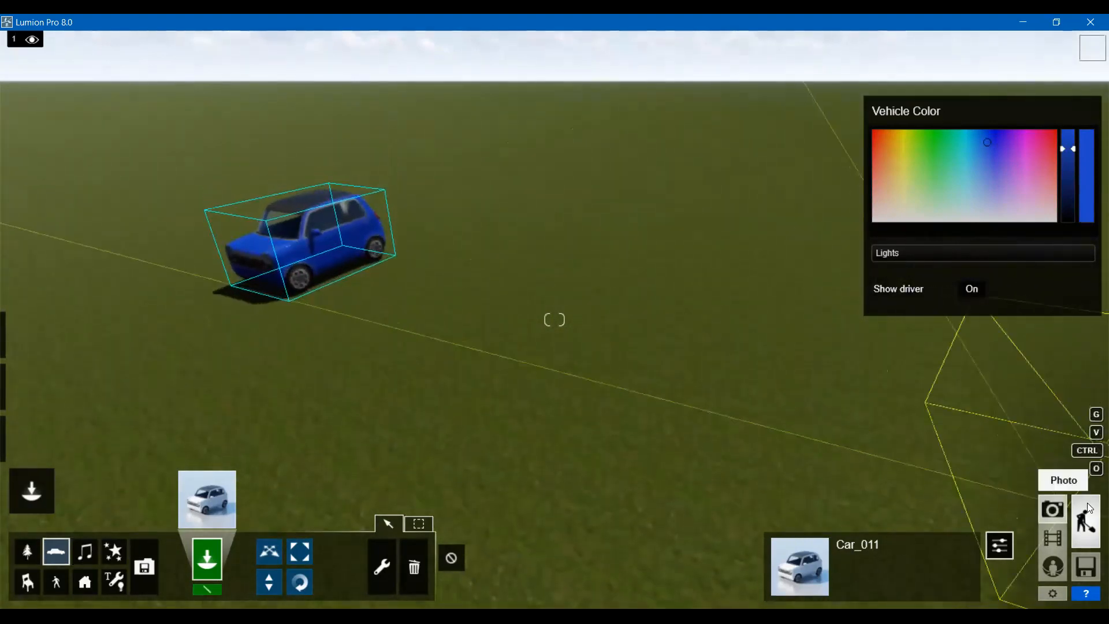
pyautogui.click(1055, 536)
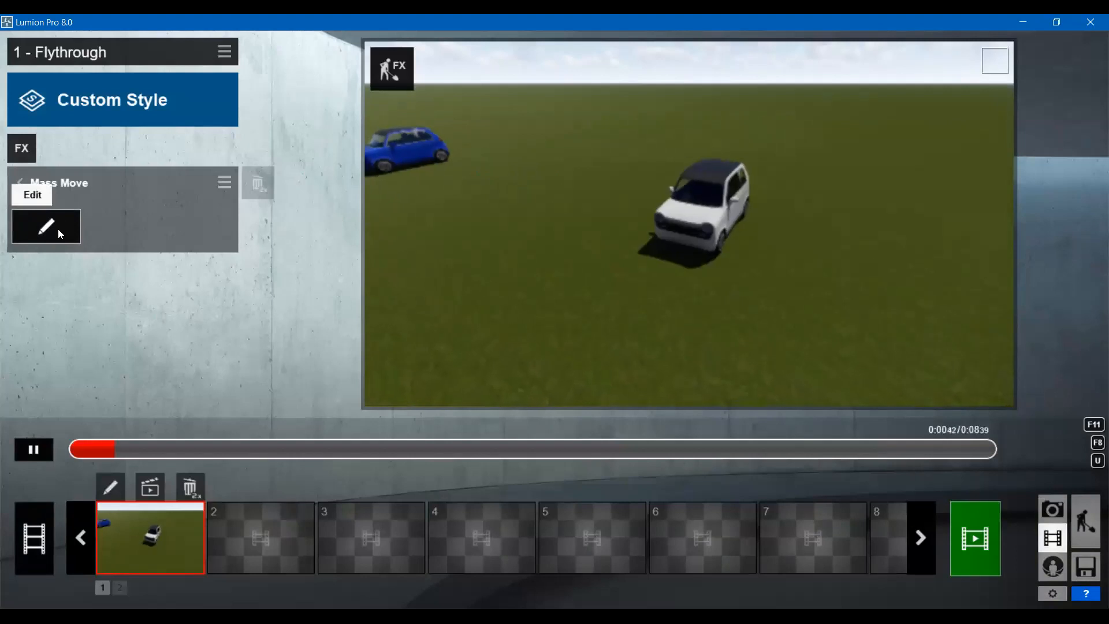
# - Collapse the Mass Move settings and add another Mass Move effect to the clip
pyautogui.click(33, 179)
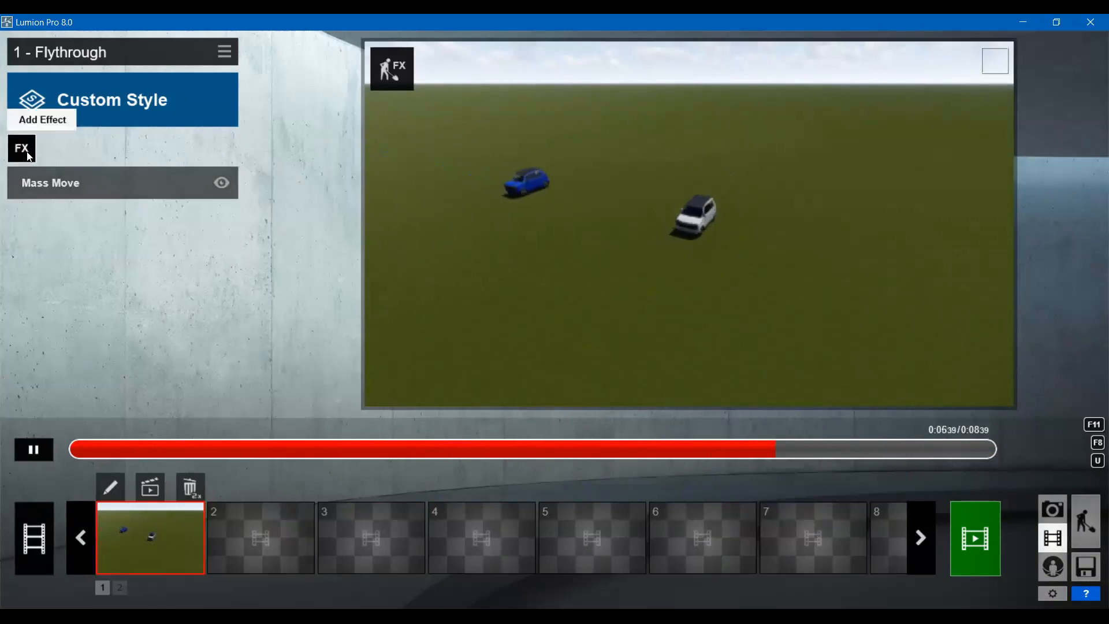
pyautogui.click(34, 153)
pyautogui.click(308, 171)
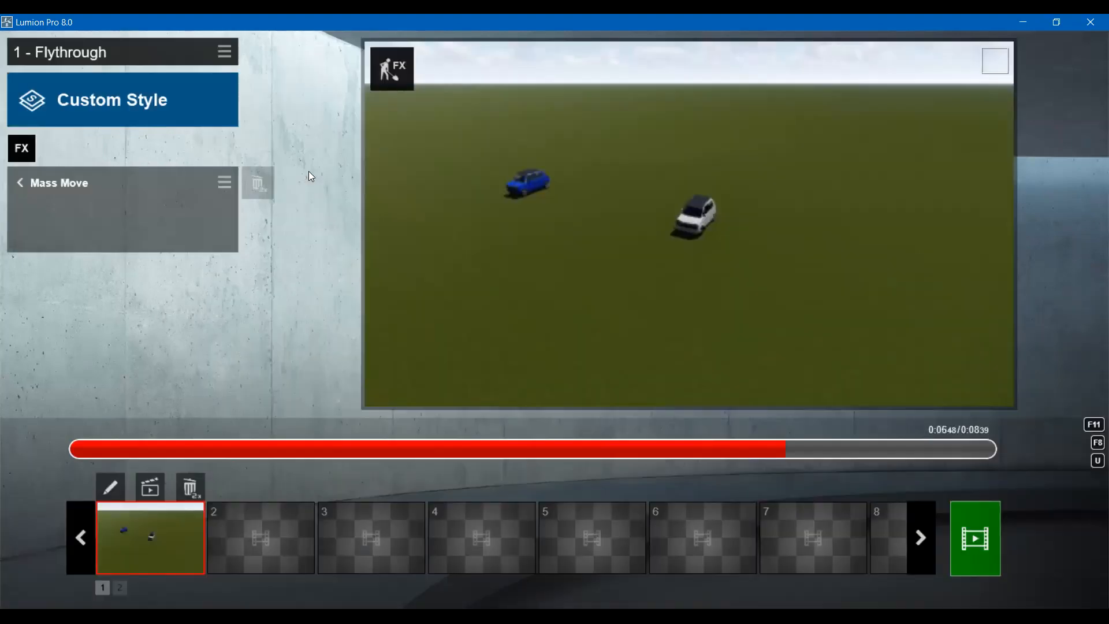
# - Add a Move effect to the 1 - Flythrough clip and pause the preview at 0:02.52
pyautogui.click(22, 151)
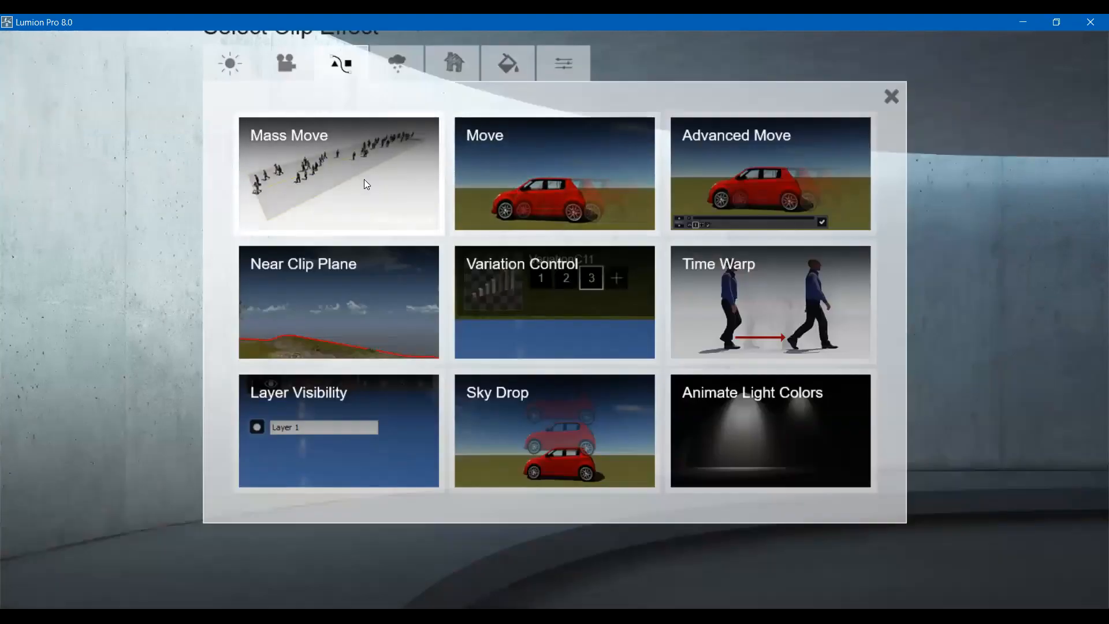
pyautogui.click(511, 175)
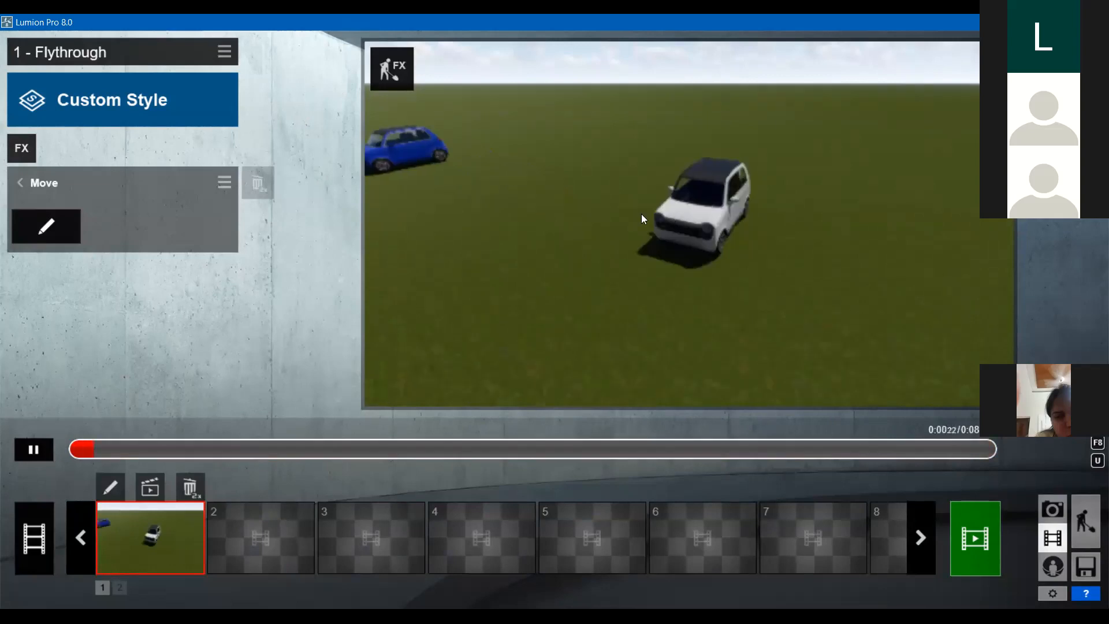
pyautogui.click(33, 449)
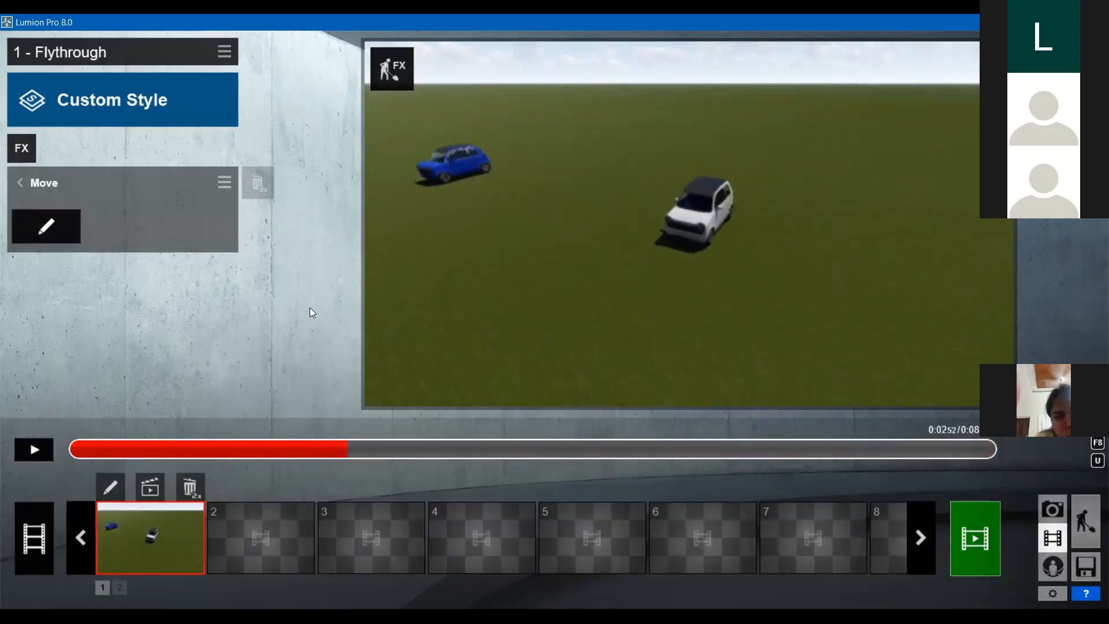
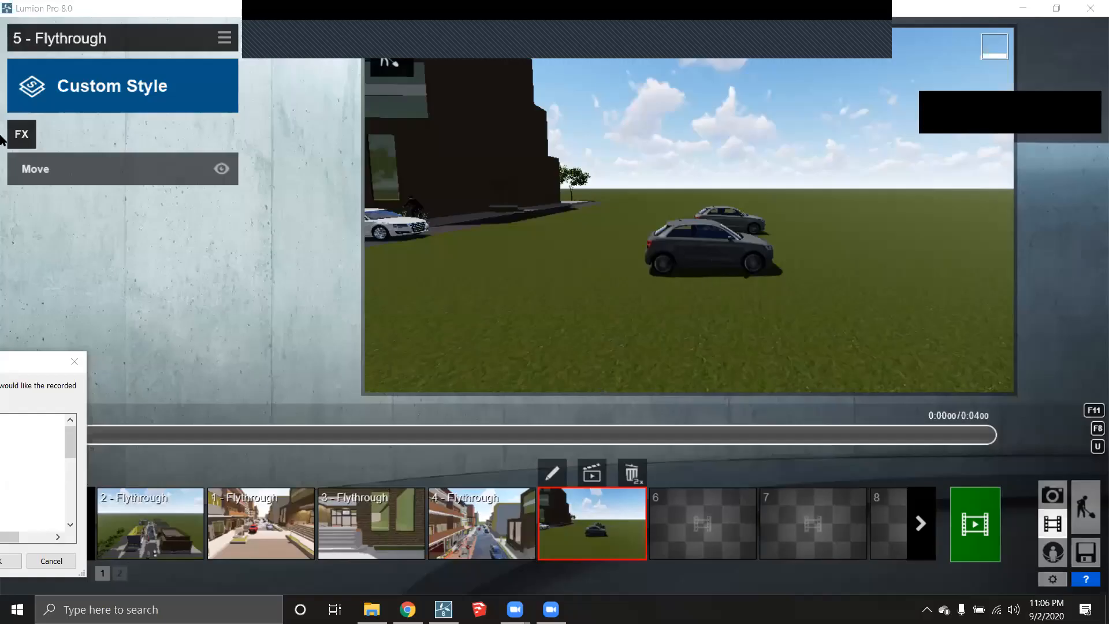
# - Add a Mass Move effect to clip 5 - Flythrough and start editing its paths
pyautogui.click(28, 137)
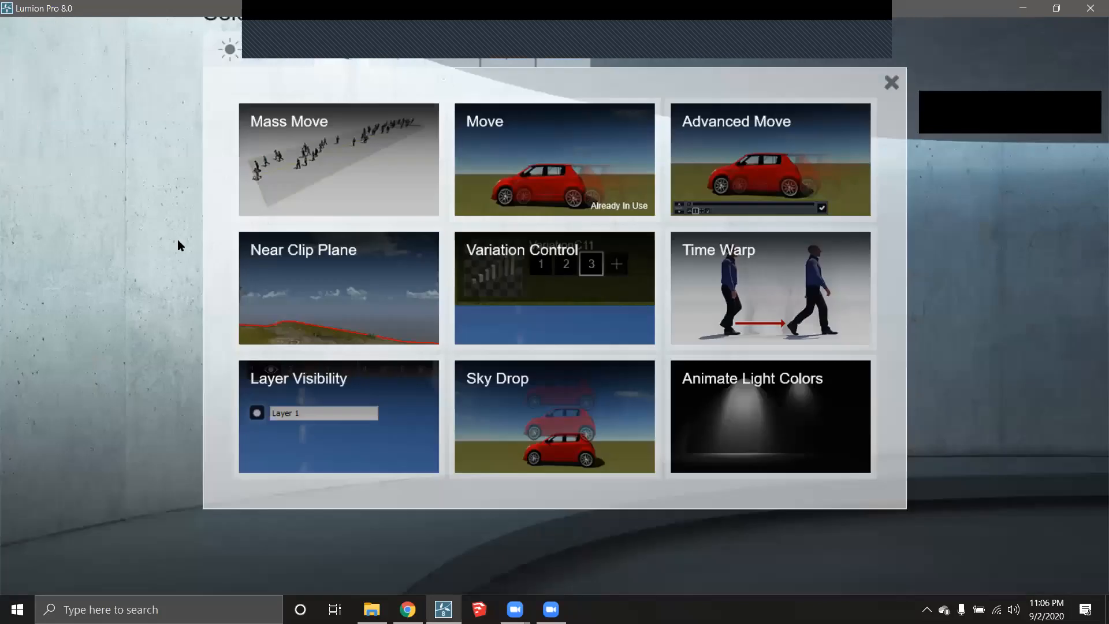
pyautogui.click(294, 152)
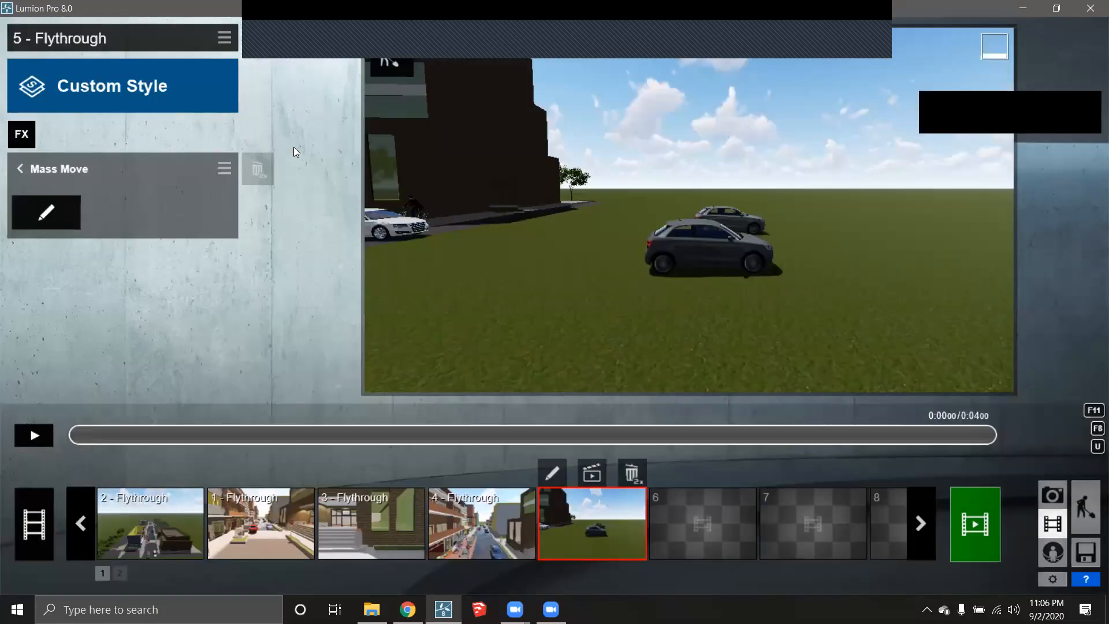
pyautogui.click(56, 215)
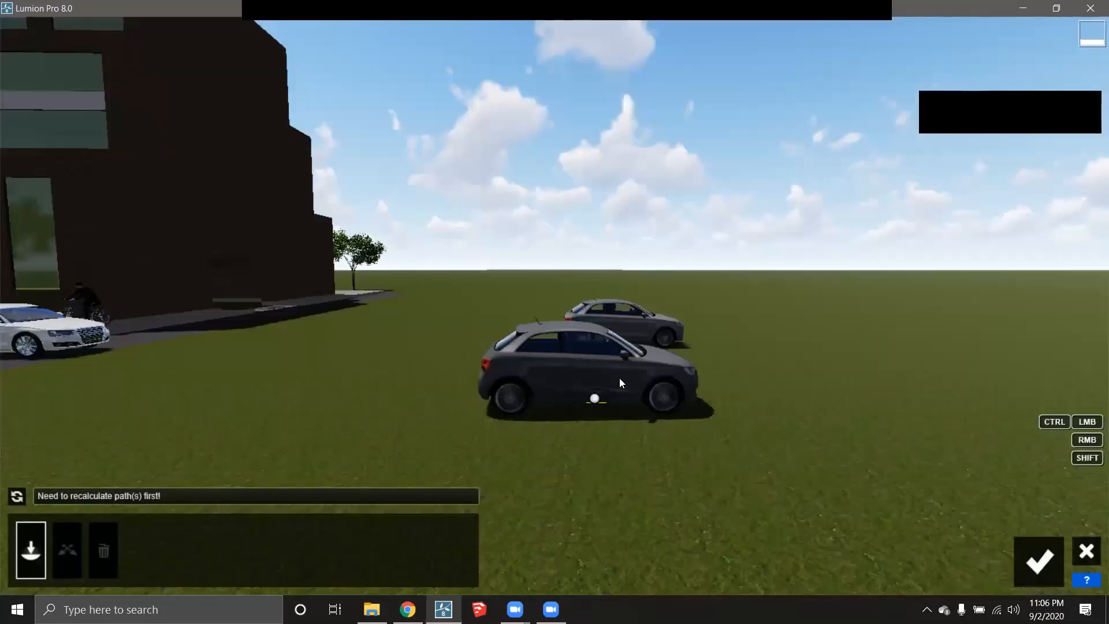
# - Draw a straight car-mode path rightward from the near grey car and preview it to 0:01.64
pyautogui.hotkey('shift', 'q')
pyautogui.moveTo(622, 318); pyautogui.dragTo(640, 464, button='right')
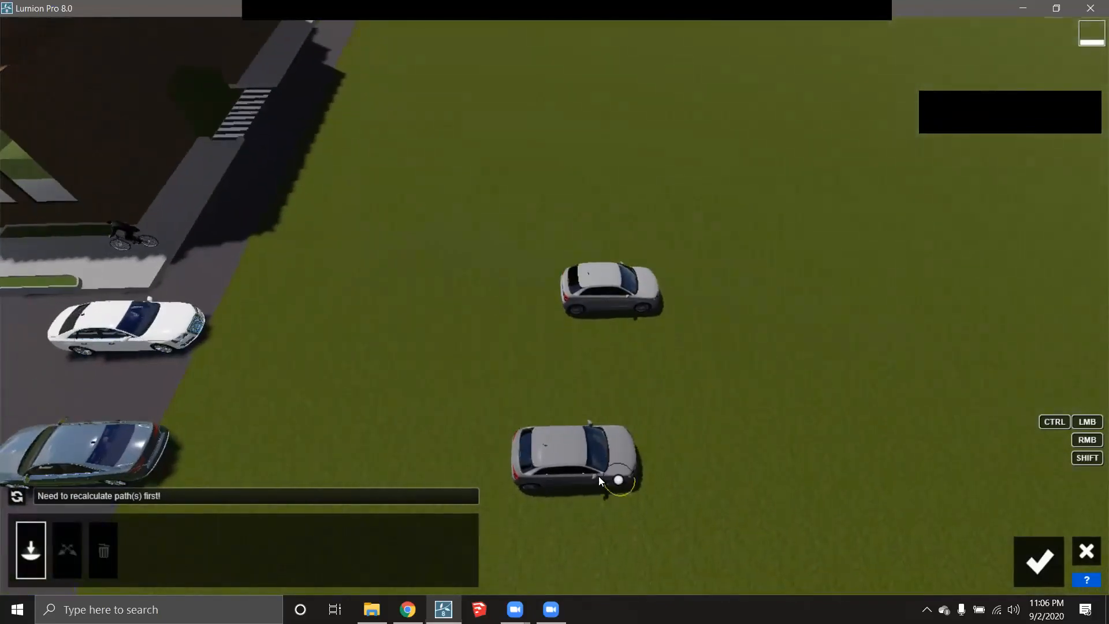
pyautogui.moveTo(598, 475); pyautogui.dragTo(977, 426)
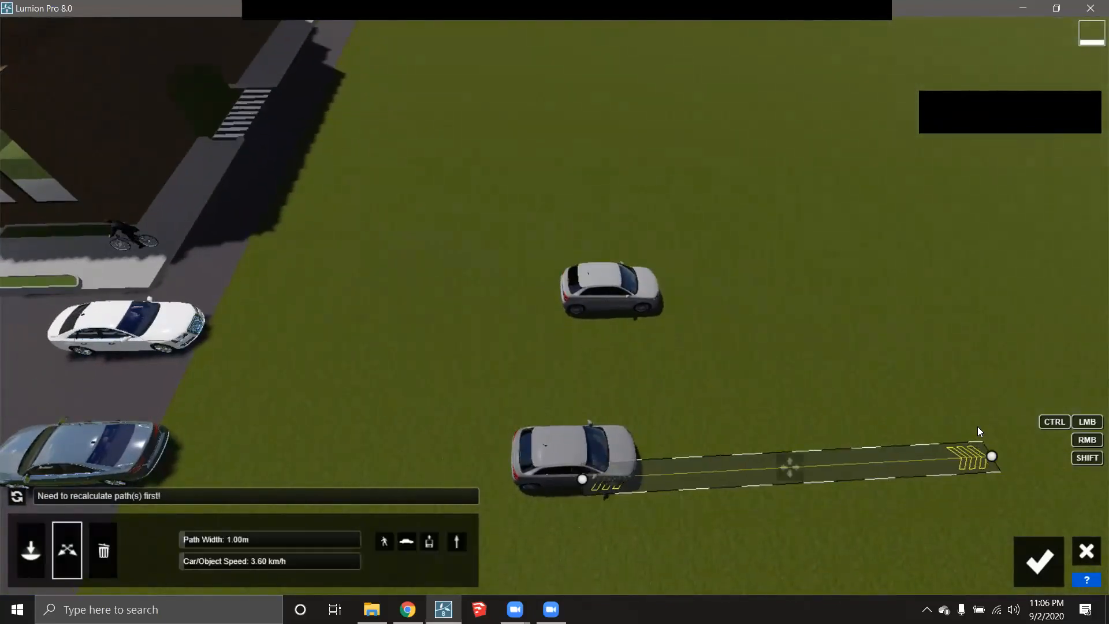
pyautogui.click(406, 542)
pyautogui.click(1039, 561)
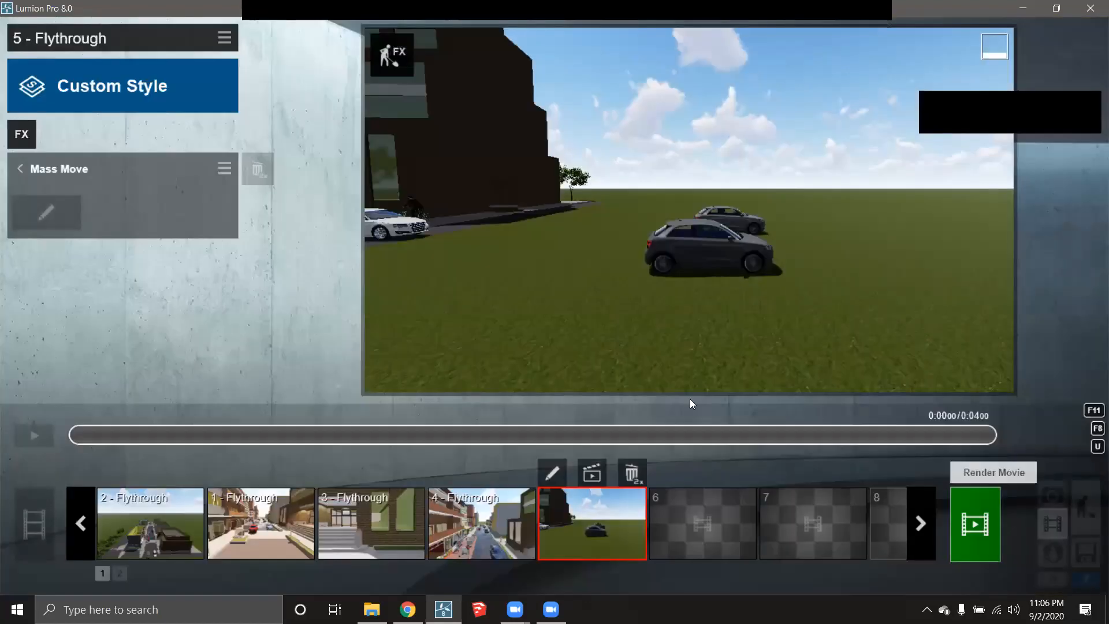
pyautogui.click(34, 435)
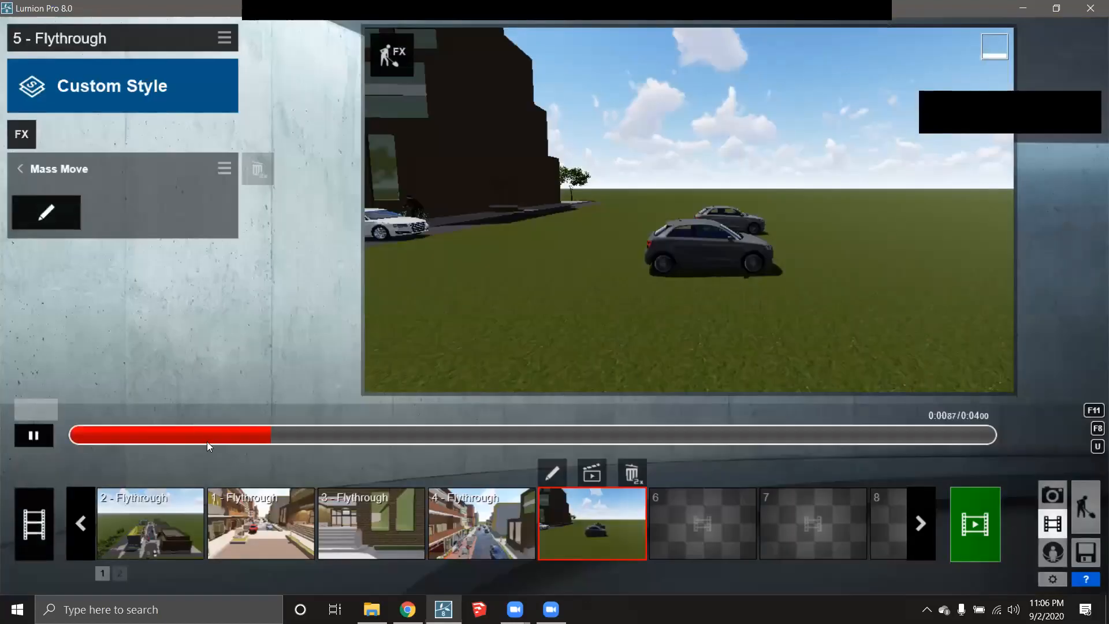
pyautogui.click(35, 435)
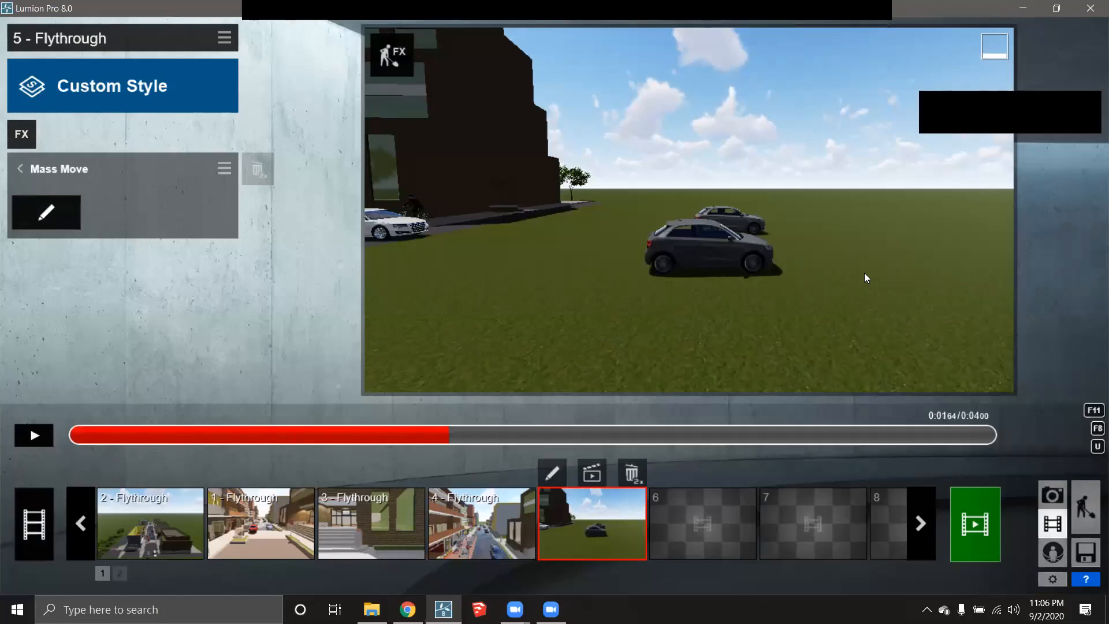